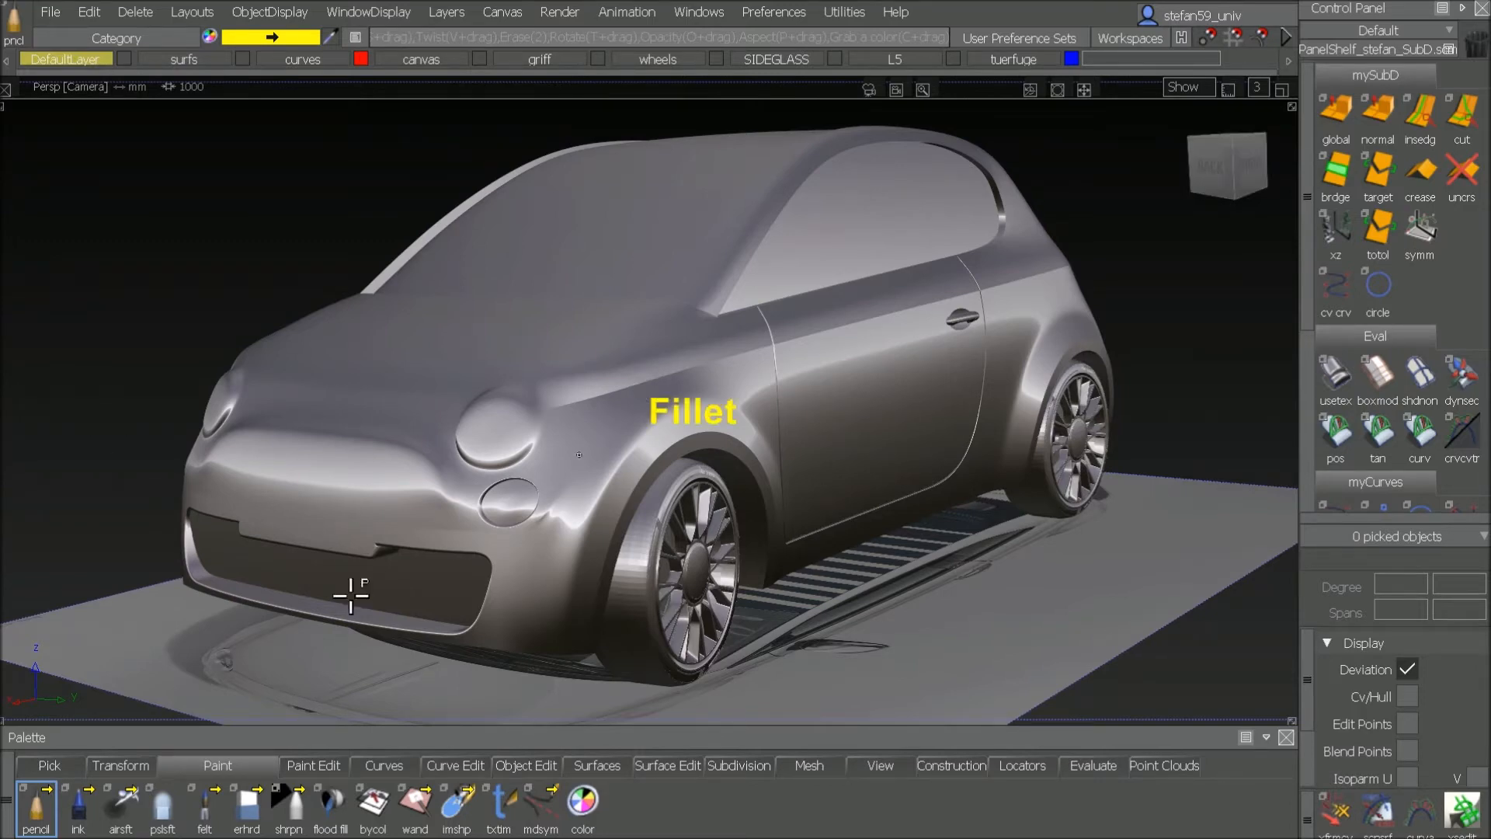
# Step: Sketch two yellow pencil arrows, one pointing at the front wheel arch edge and one at the door handle
pyautogui.click(795, 439)
pyautogui.moveTo(806, 448); pyautogui.dragTo(739, 438)
pyautogui.moveTo(764, 436); pyautogui.dragTo(753, 450)
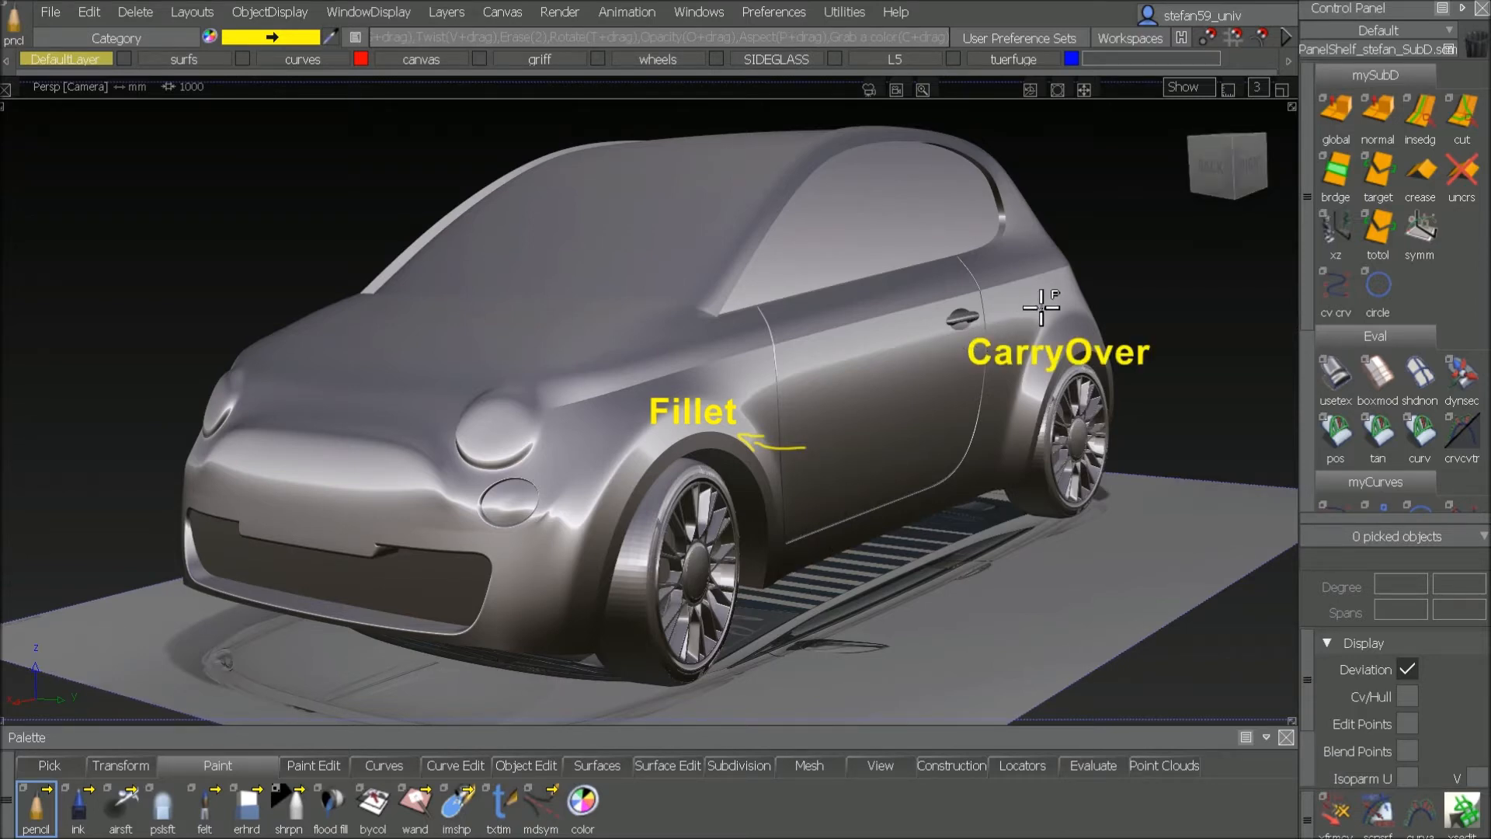
pyautogui.moveTo(1043, 309); pyautogui.dragTo(1017, 315)
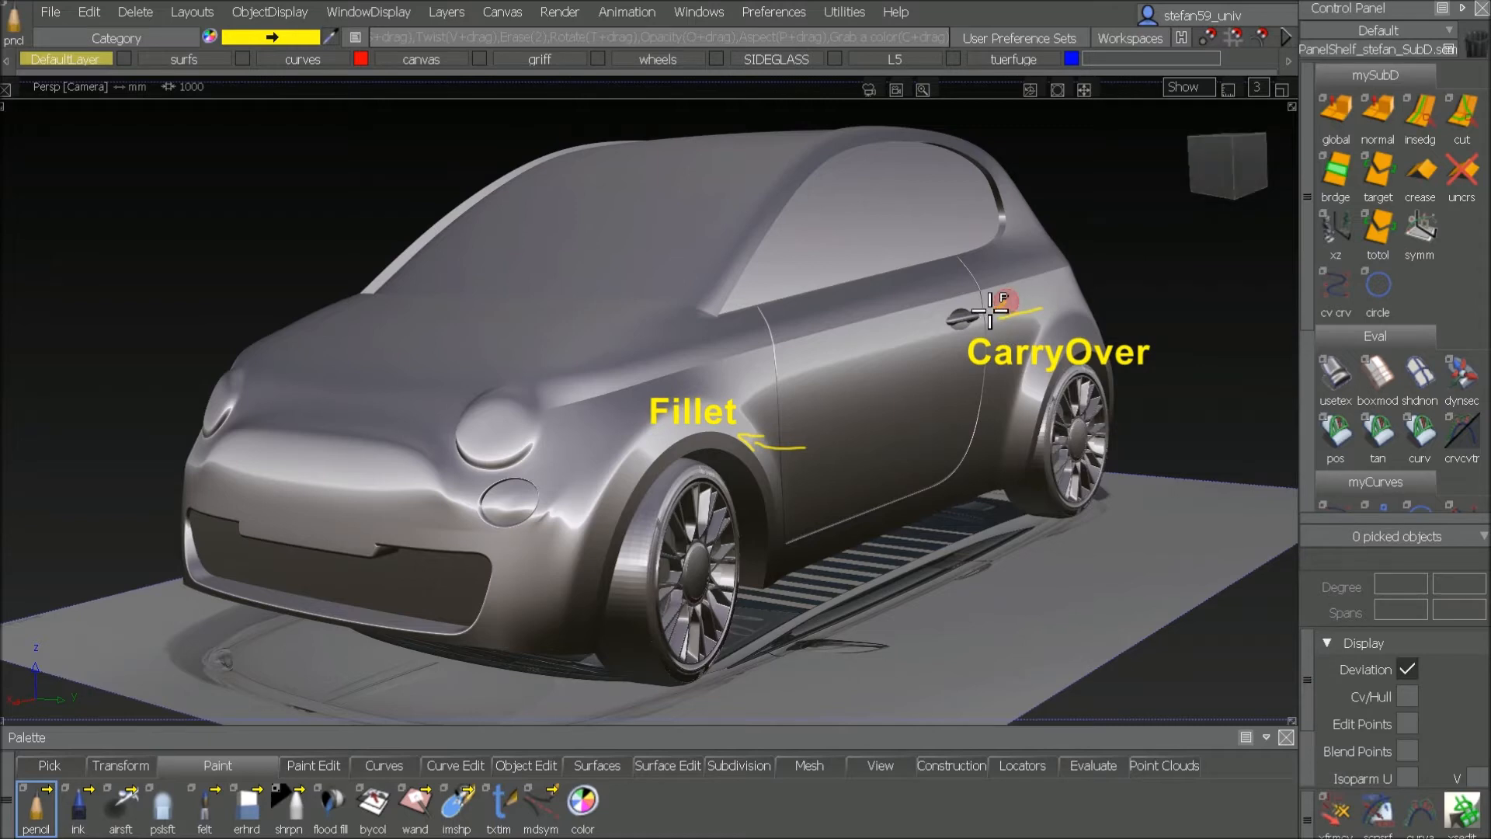
pyautogui.moveTo(1003, 303)
pyautogui.mouseDown()
pyautogui.moveTo(990, 314)
pyautogui.moveTo(1007, 325)
pyautogui.mouseUp()
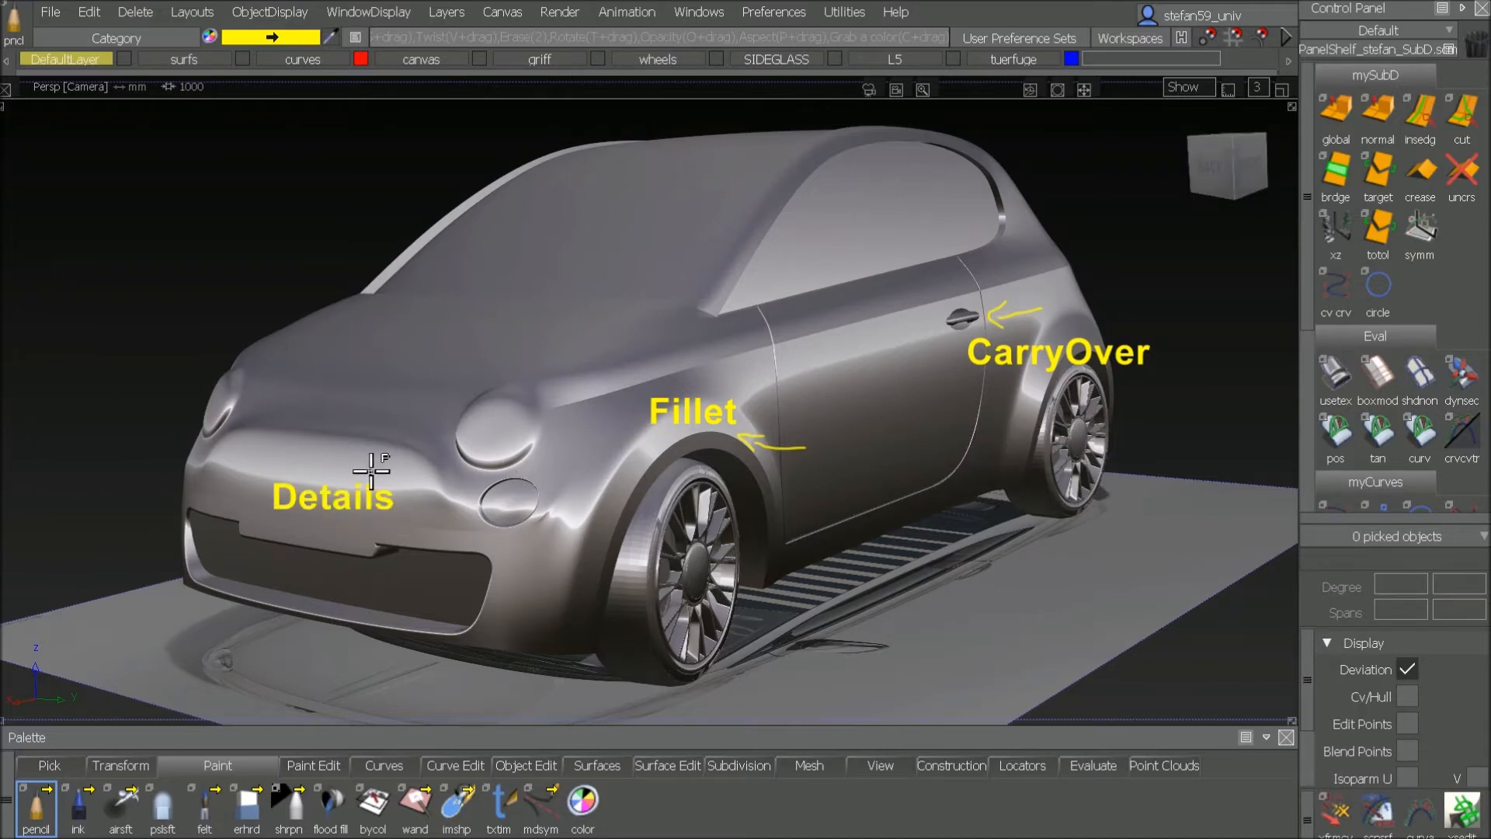
# Step: Sketch yellow arrows on the front end pointing at the headlight, the fog light, the lower grille corner and the bumper's upper crease
pyautogui.moveTo(381, 449)
pyautogui.mouseDown()
pyautogui.moveTo(455, 420)
pyautogui.moveTo(423, 445)
pyautogui.mouseUp()
pyautogui.moveTo(443, 512)
pyautogui.mouseDown()
pyautogui.moveTo(491, 497)
pyautogui.moveTo(468, 508)
pyautogui.mouseUp()
pyautogui.moveTo(394, 603); pyautogui.dragTo(487, 609)
pyautogui.moveTo(486, 609); pyautogui.dragTo(438, 616)
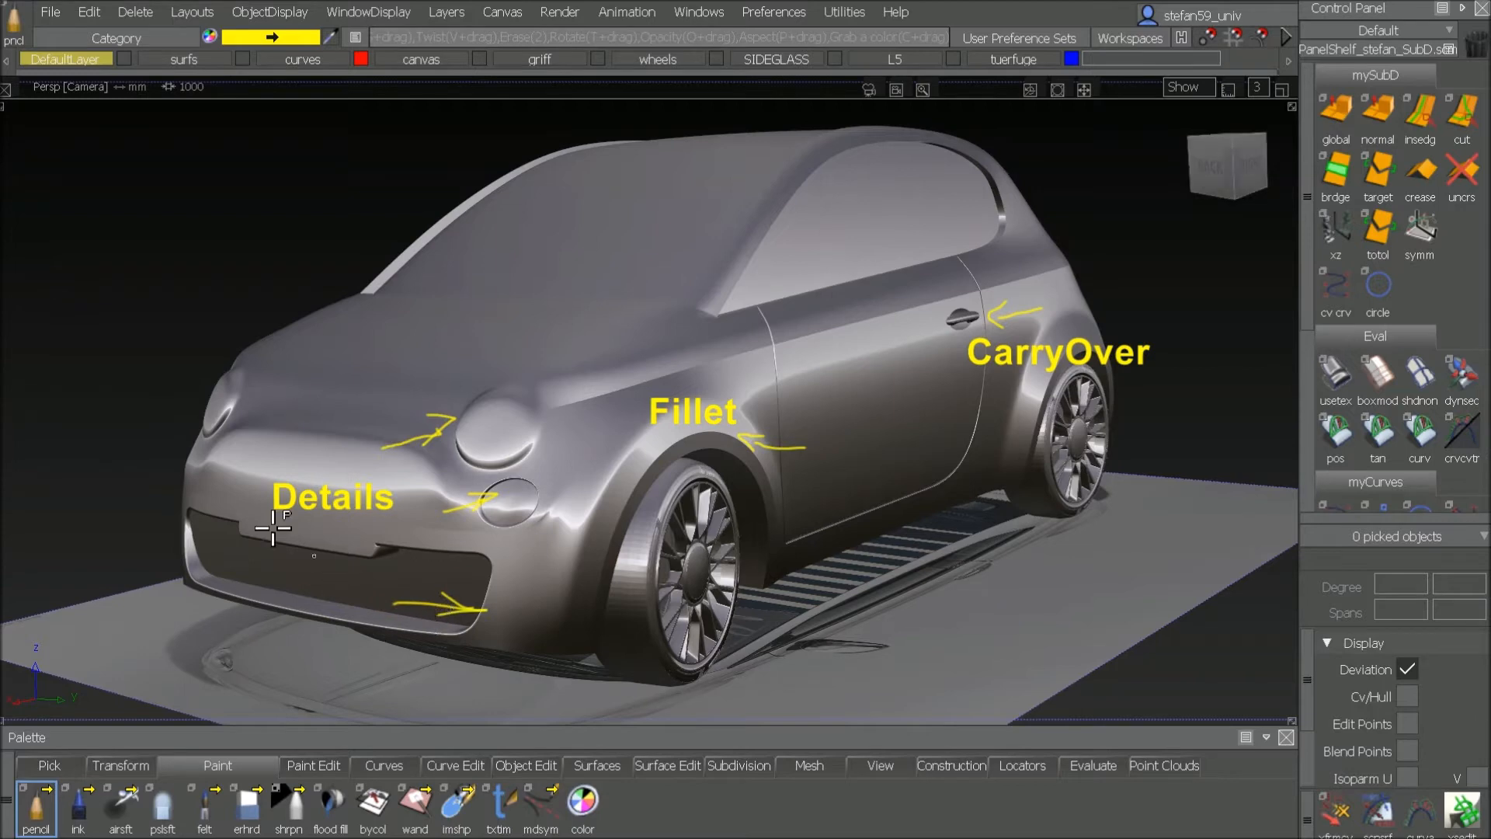
pyautogui.moveTo(245, 472)
pyautogui.mouseDown()
pyautogui.moveTo(277, 434)
pyautogui.moveTo(273, 453)
pyautogui.mouseUp()
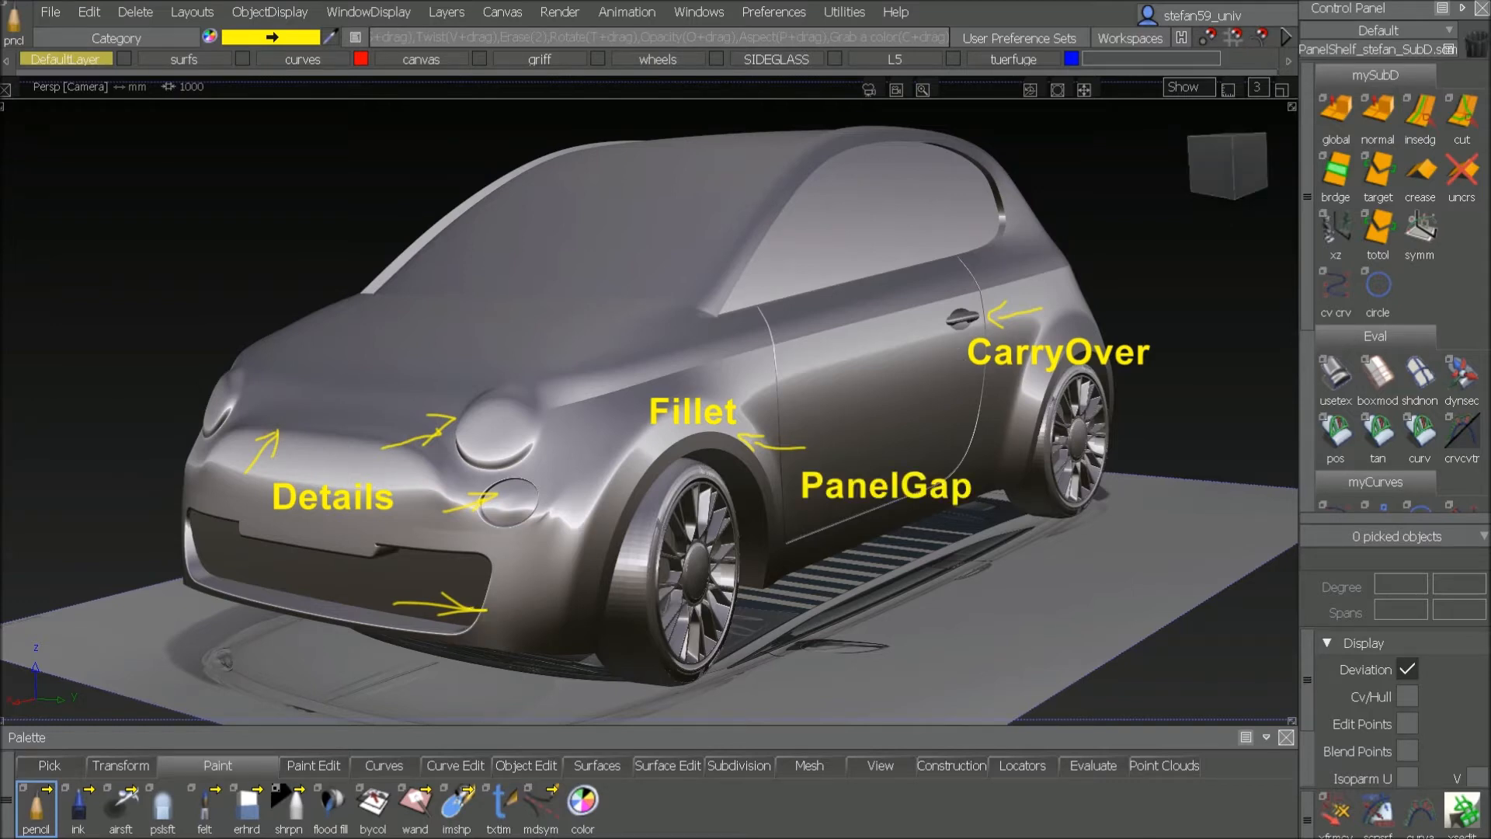
# Step: Sketch yellow arrows pointing at the door's front gap line and the side window
pyautogui.moveTo(890, 405)
pyautogui.mouseDown()
pyautogui.moveTo(776, 391)
pyautogui.moveTo(809, 408)
pyautogui.mouseUp()
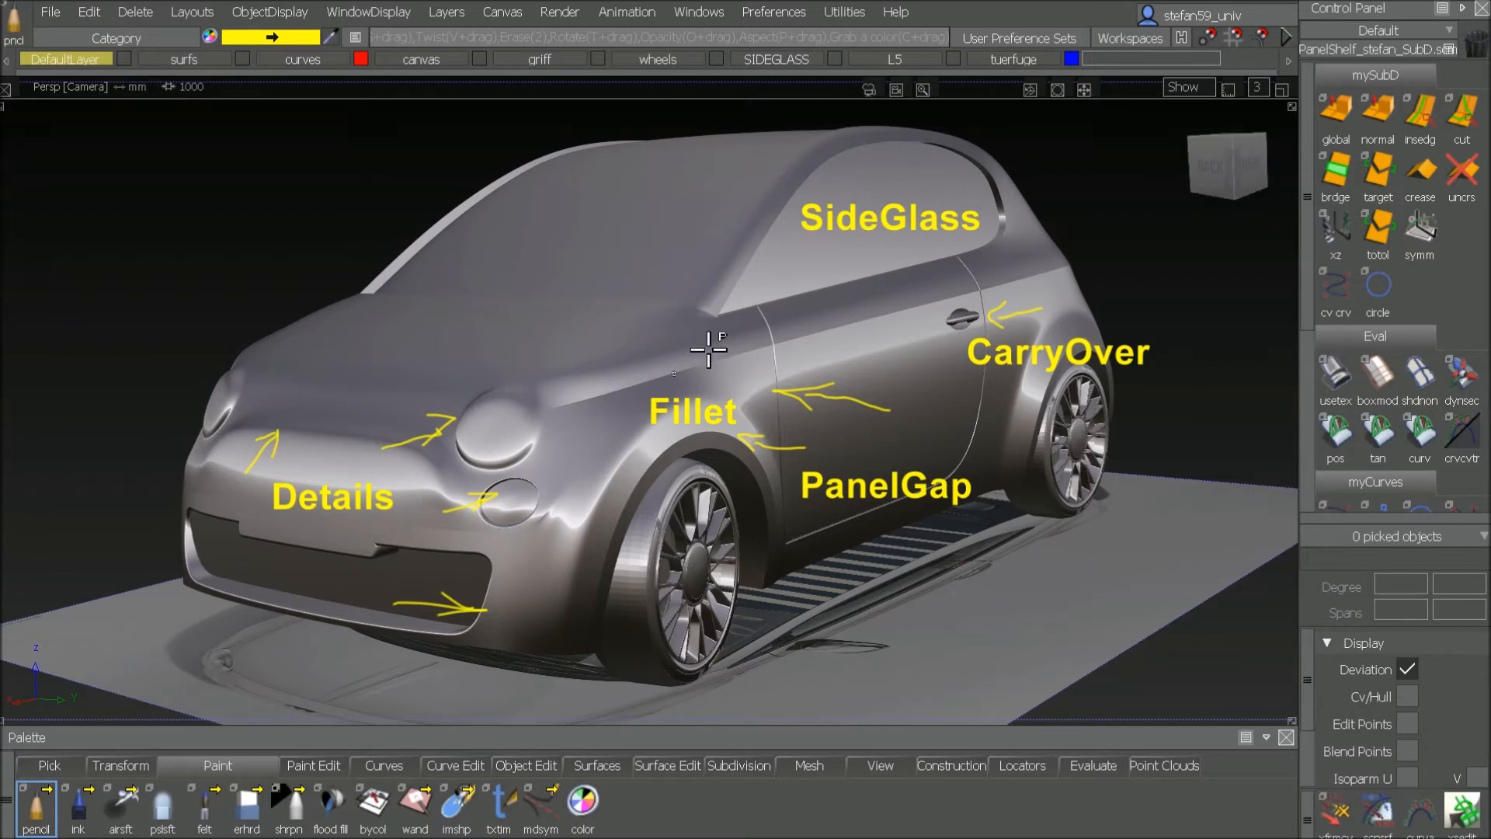
pyautogui.moveTo(889, 250)
pyautogui.mouseDown()
pyautogui.moveTo(828, 247)
pyautogui.moveTo(838, 265)
pyautogui.mouseUp()
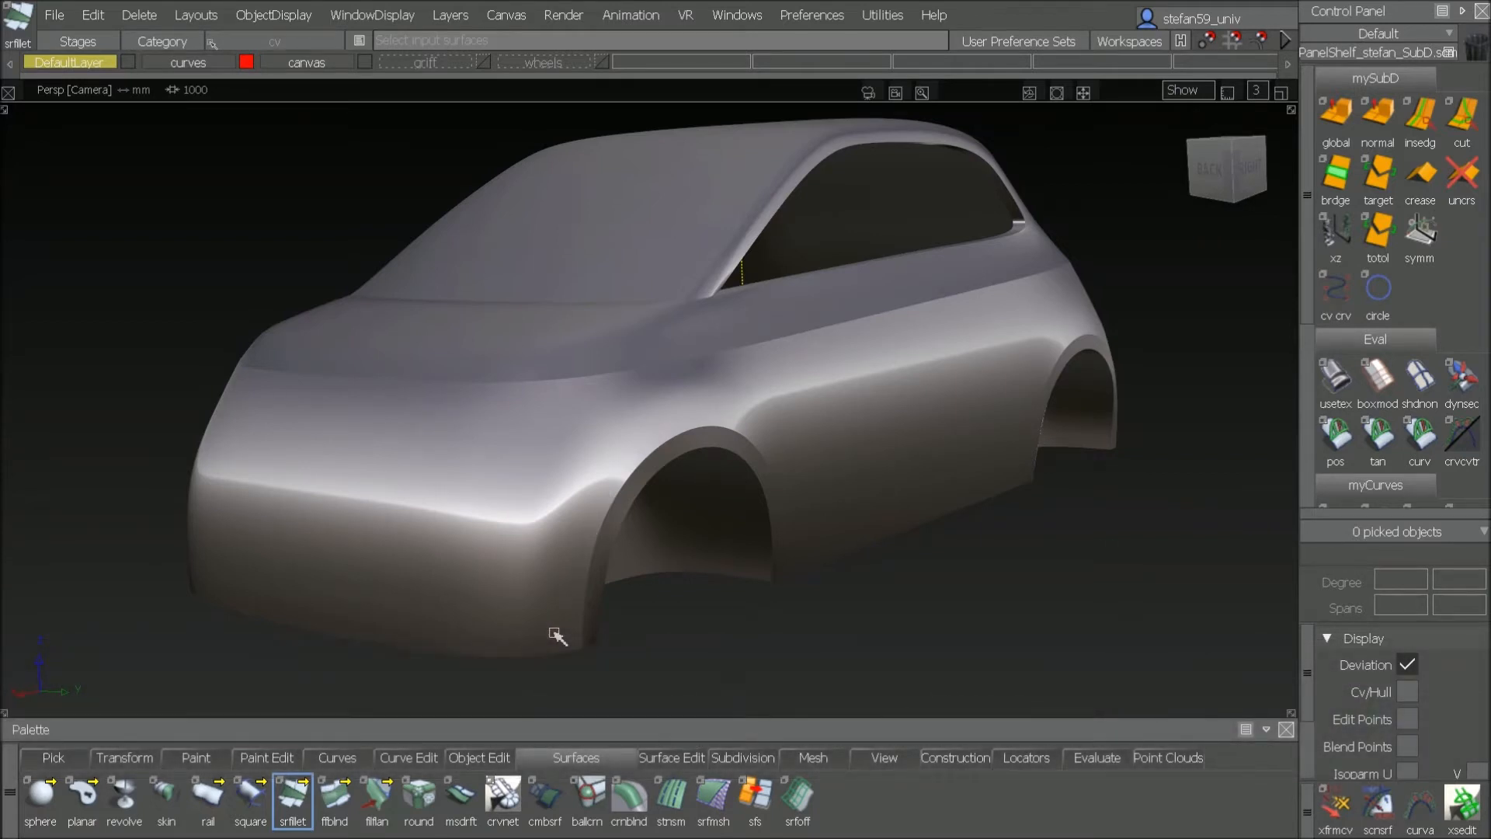
# Step: Pick the car body subdivision at the front wheel arch, hide its CVs and hulls, and clear the selection
pyautogui.moveTo(616, 463)
pyautogui.keyDown('ctrl'); pyautogui.keyDown('shift'); pyautogui.mouseDown(button='right')
pyautogui.moveTo(565, 446)
pyautogui.moveTo(559, 458)
pyautogui.mouseUp(button='right'); pyautogui.keyUp('shift'); pyautogui.keyUp('ctrl')
pyautogui.moveTo(693, 501)
pyautogui.keyDown('alt'); pyautogui.keyDown('shift'); pyautogui.mouseDown(button='right')
pyautogui.moveTo(706, 423)
pyautogui.moveTo(762, 340)
pyautogui.mouseUp(button='right'); pyautogui.keyUp('shift'); pyautogui.keyUp('alt')
pyautogui.keyDown('alt'); pyautogui.keyDown('shift'); pyautogui.click(762, 337); pyautogui.keyUp('shift'); pyautogui.keyUp('alt')
pyautogui.keyDown('ctrl'); pyautogui.keyDown('shift'); pyautogui.moveTo(738, 363); pyautogui.dragTo(729, 416); pyautogui.keyUp('shift'); pyautogui.keyUp('ctrl')
pyautogui.click(666, 322)
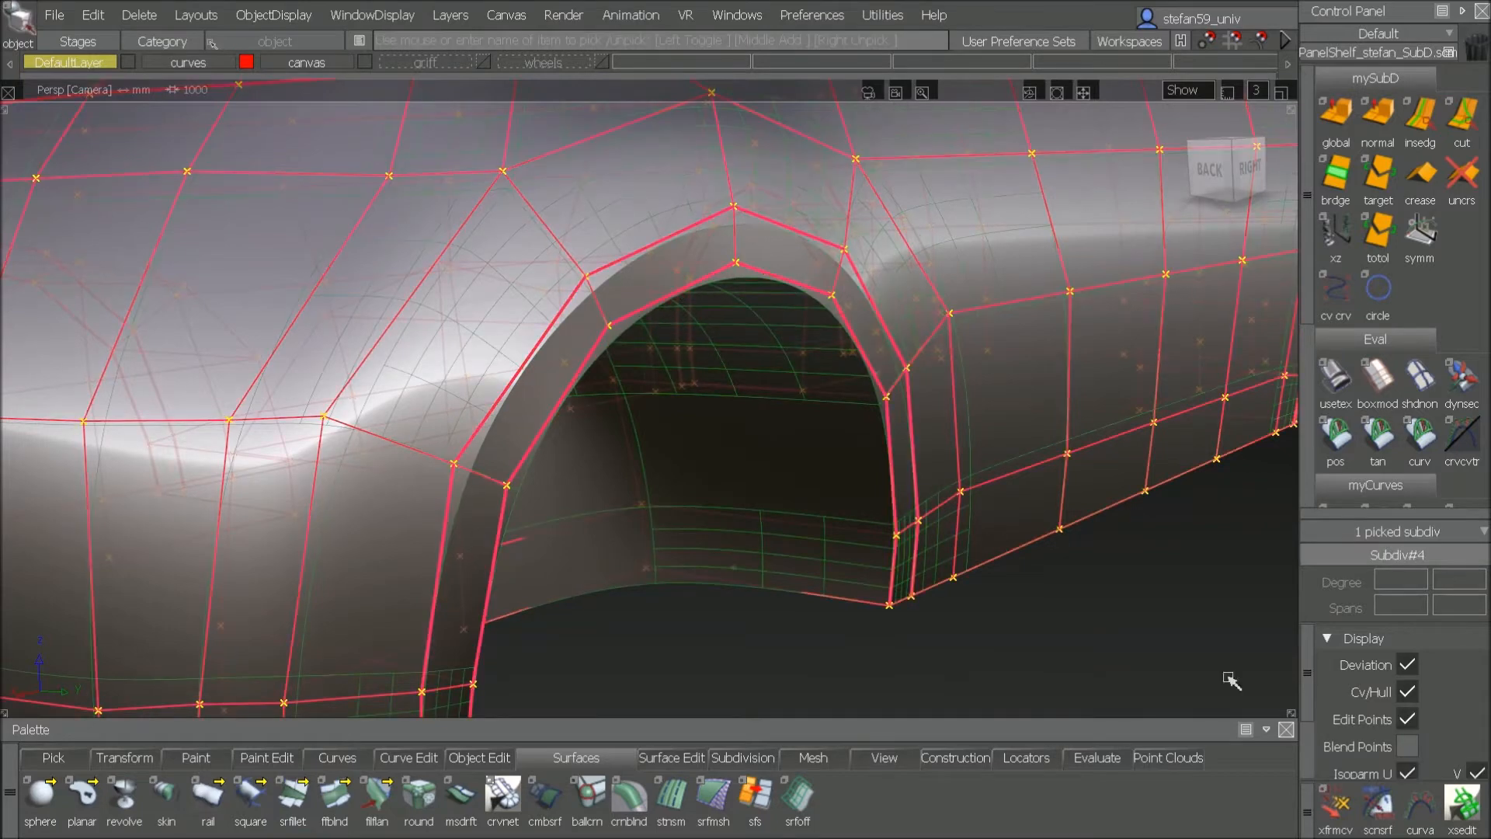
pyautogui.click(1408, 689)
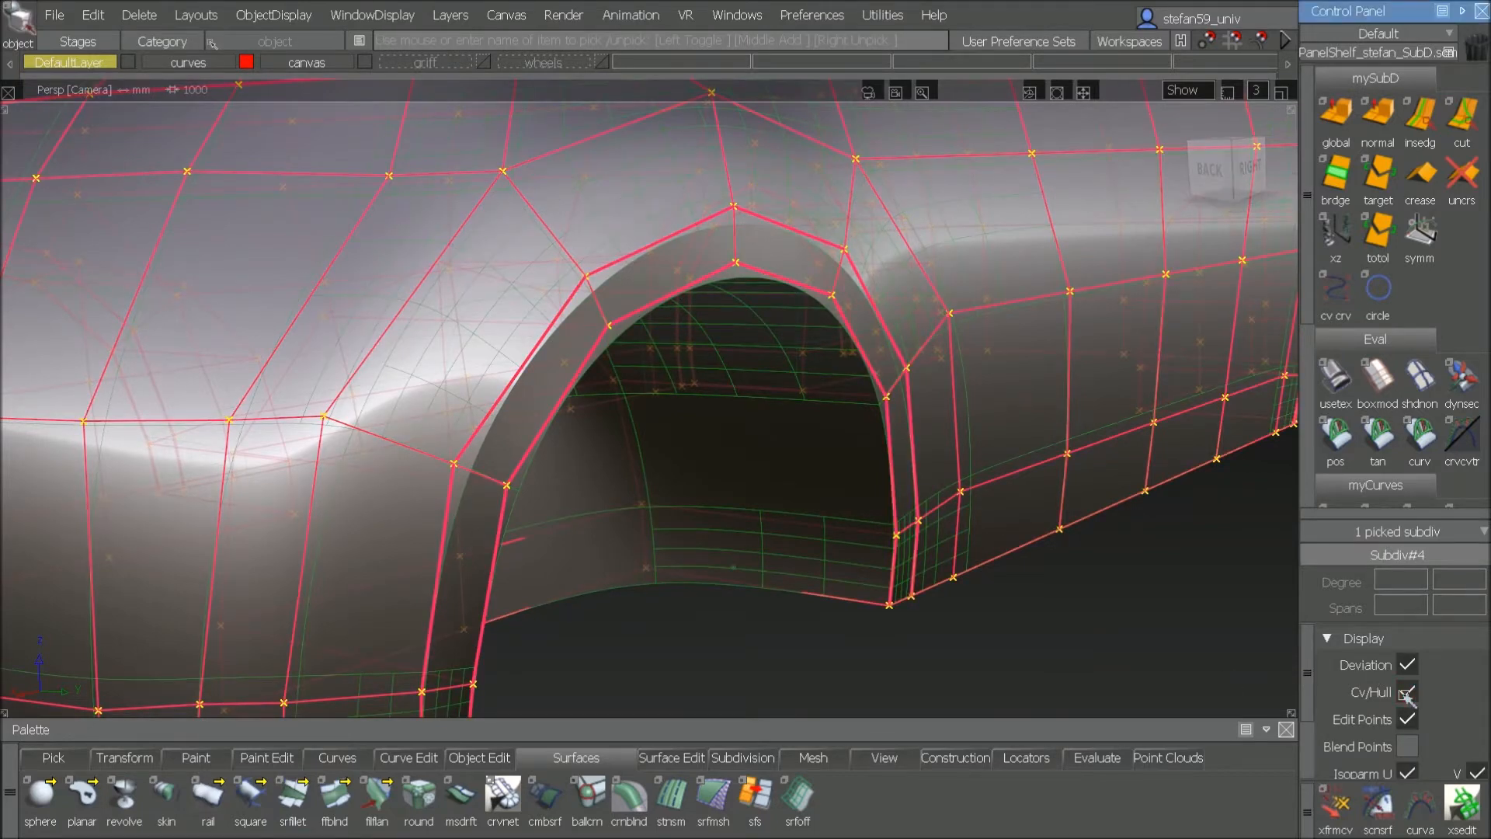
pyautogui.keyDown('ctrl'); pyautogui.keyDown('shift'); pyautogui.moveTo(748, 485); pyautogui.dragTo(740, 386); pyautogui.keyUp('shift'); pyautogui.keyUp('ctrl')
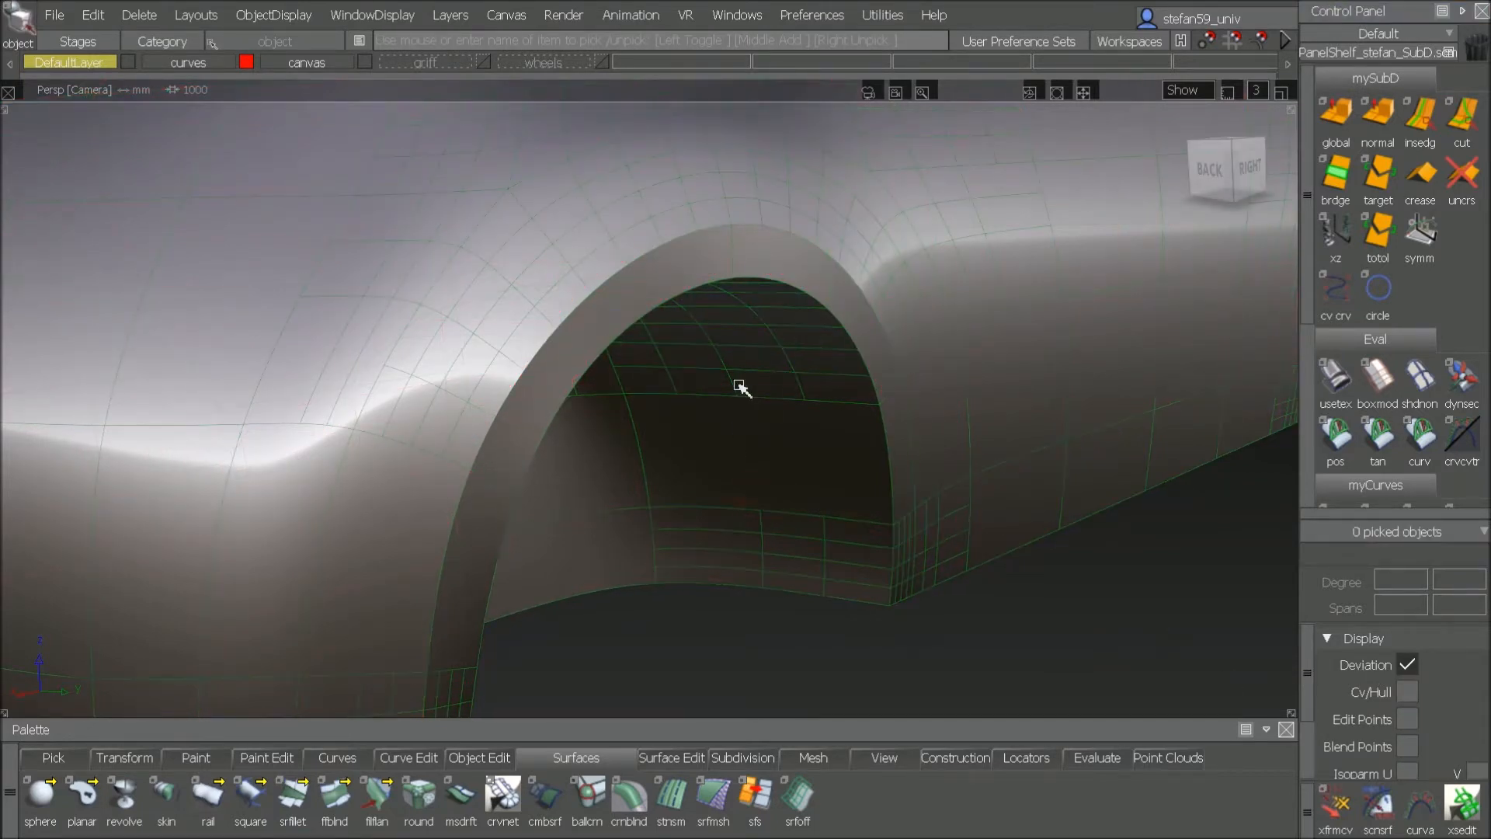
# Step: Start a Surface Fillet with its options open and pick the front wheel arch's flange surfaces as the first set
pyautogui.keyDown('alt'); pyautogui.keyDown('shift'); pyautogui.scroll(-2, 720, 467); pyautogui.keyUp('shift'); pyautogui.keyUp('alt')
pyautogui.keyDown('alt'); pyautogui.keyDown('shift'); pyautogui.scroll(1, 705, 478); pyautogui.keyUp('shift'); pyautogui.keyUp('alt')
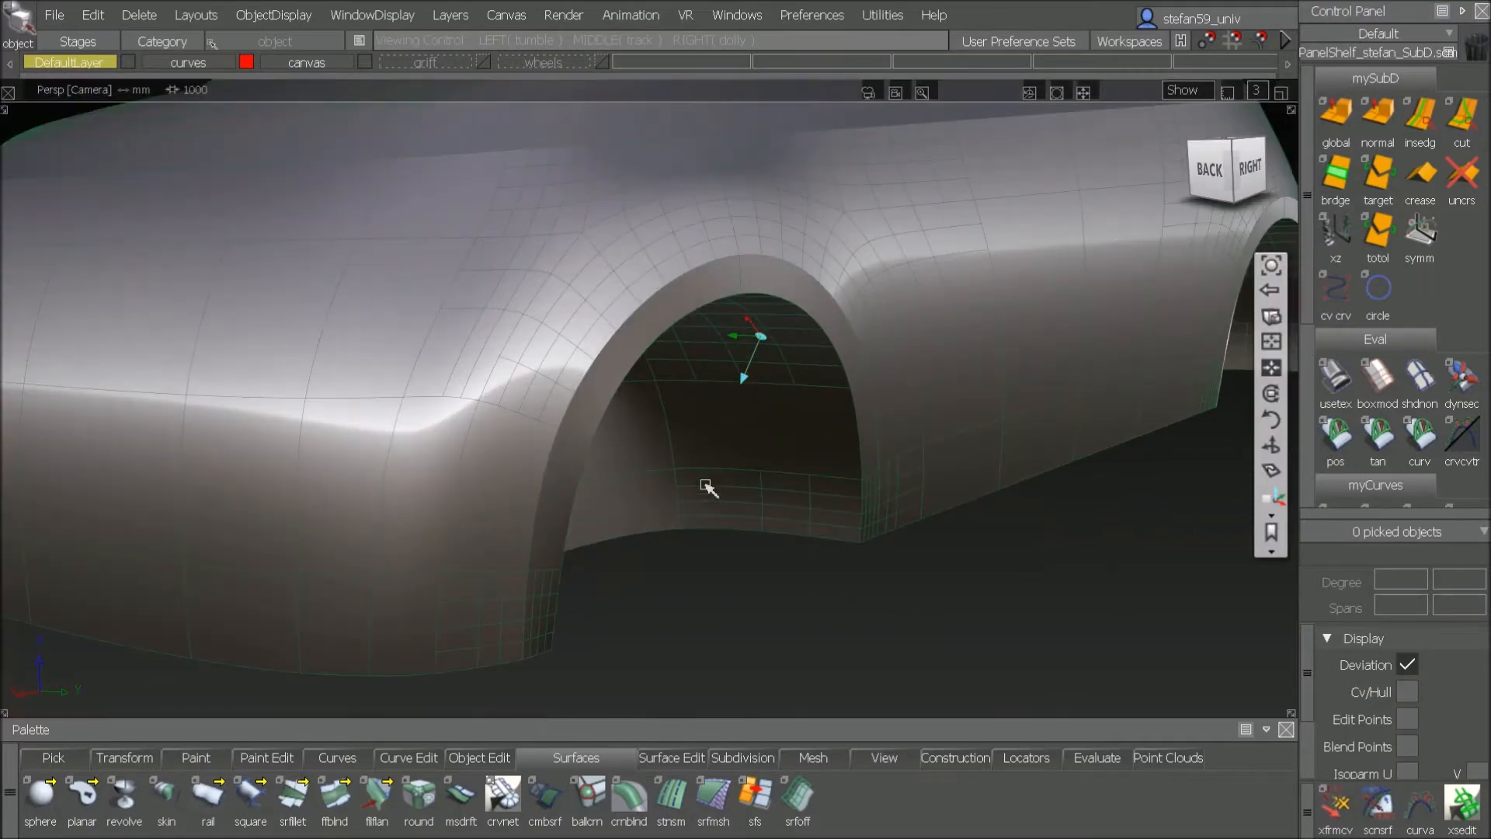
pyautogui.doubleClick(295, 793)
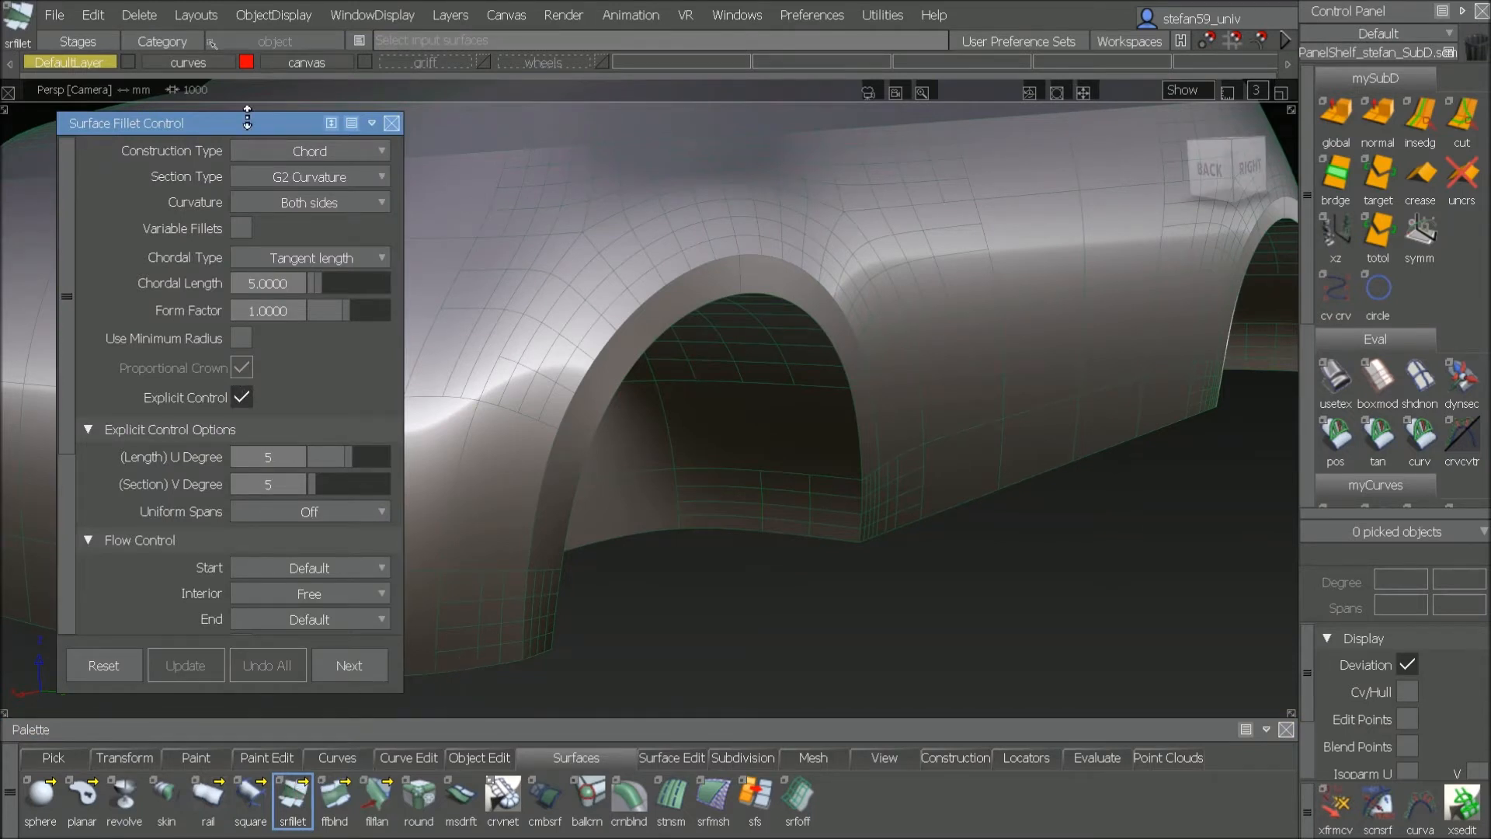
pyautogui.click(548, 625)
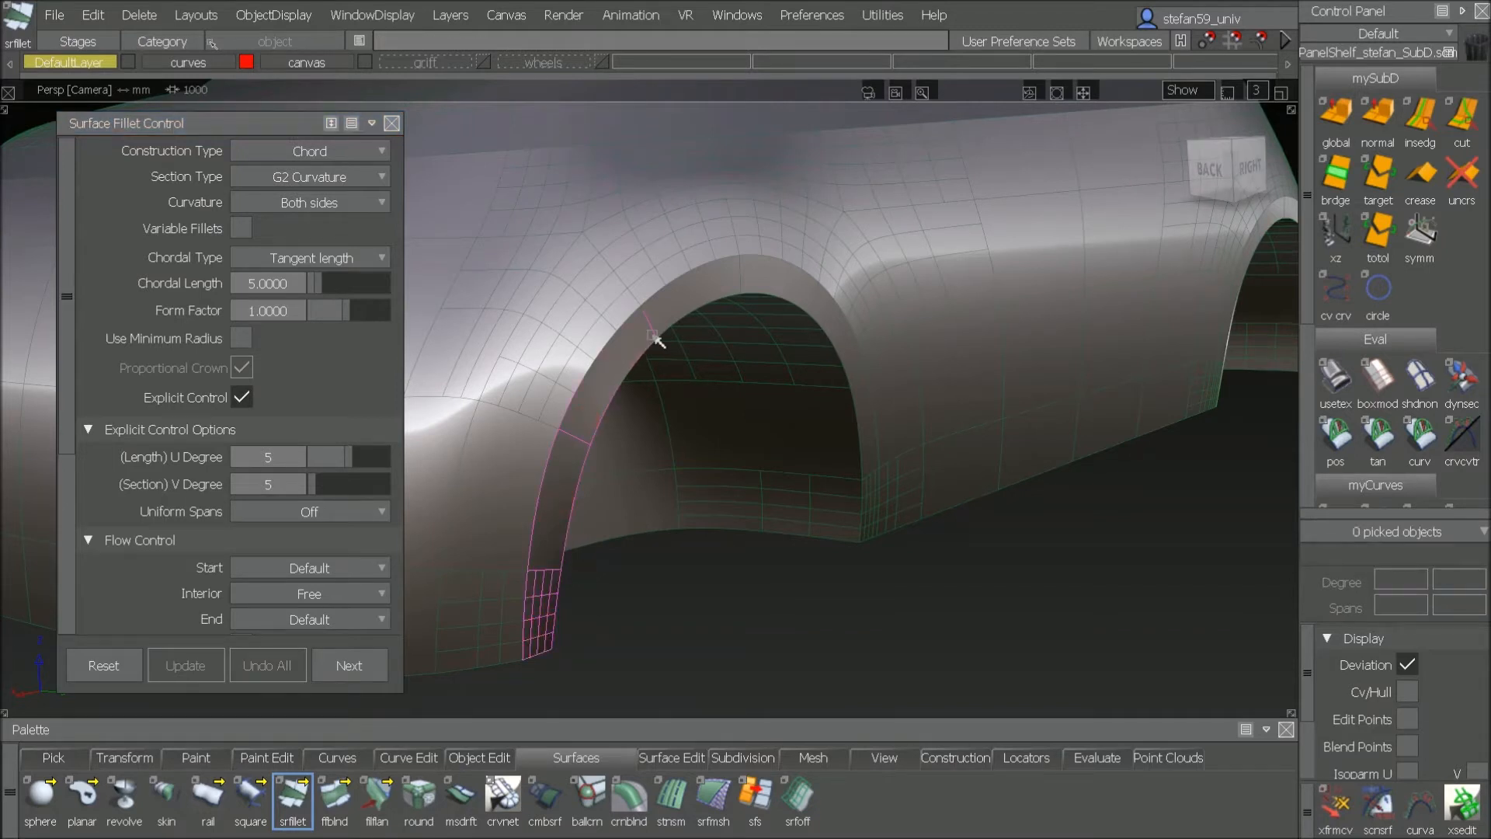
pyautogui.click(766, 276)
pyautogui.click(849, 345)
pyautogui.click(869, 431)
pyautogui.click(870, 509)
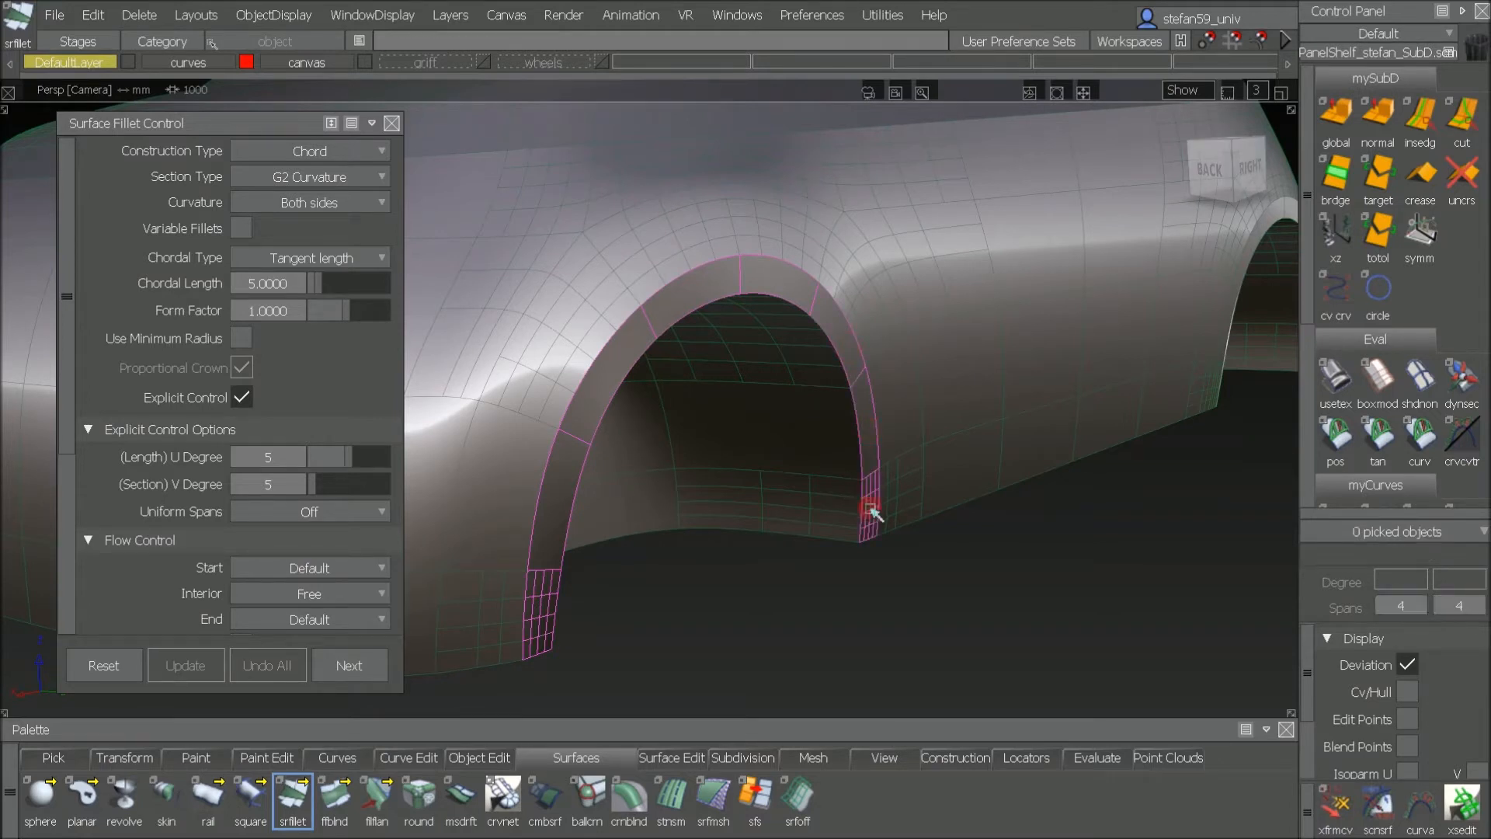
# Step: Pick the body surfaces surrounding the front wheel arch as the second set and build the fillet with a form factor of 0.5
pyautogui.click(482, 626)
pyautogui.click(556, 347)
pyautogui.click(780, 240)
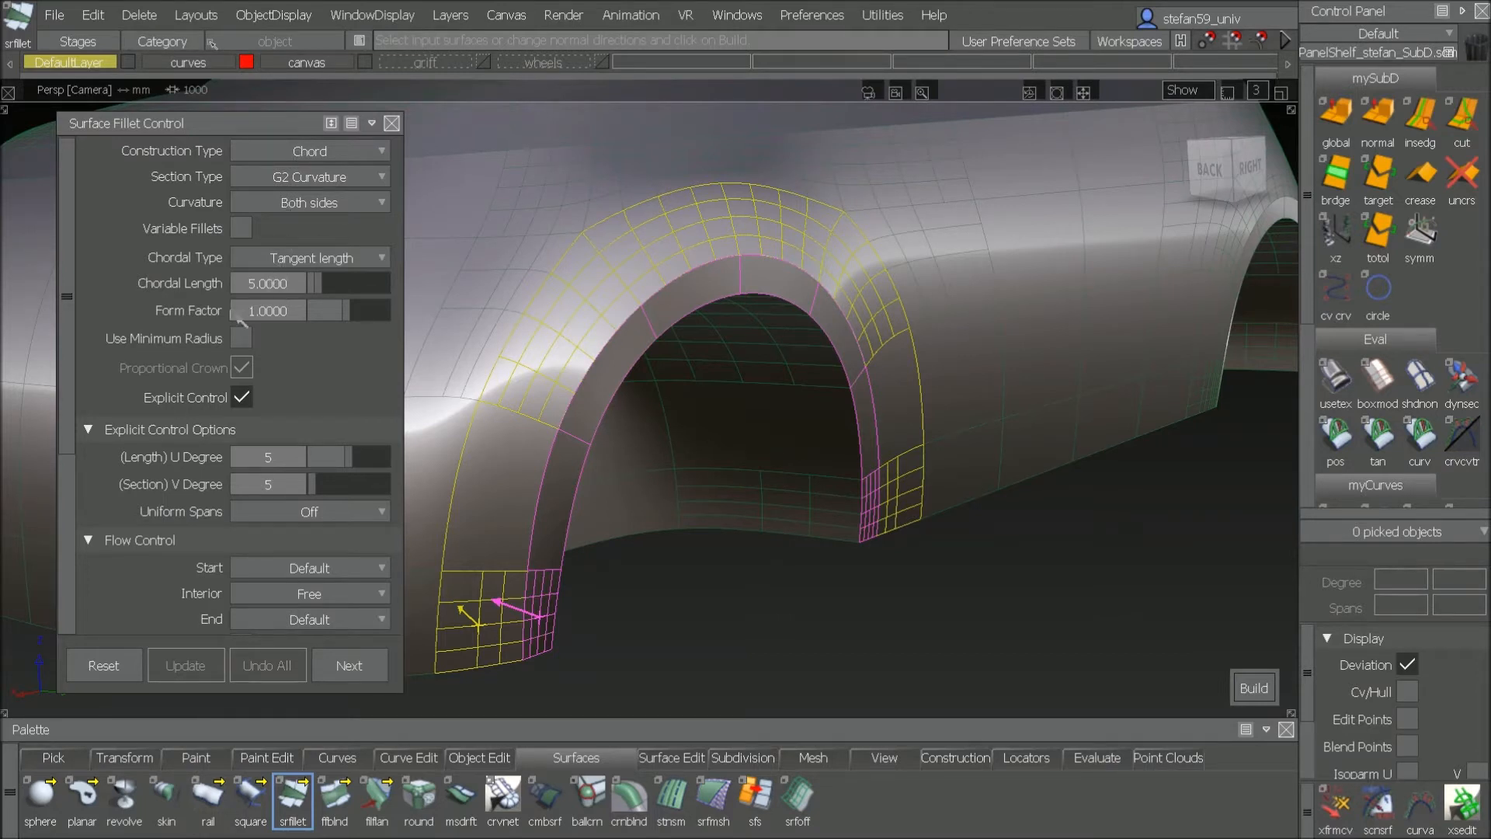
pyautogui.moveTo(345, 314); pyautogui.dragTo(338, 313)
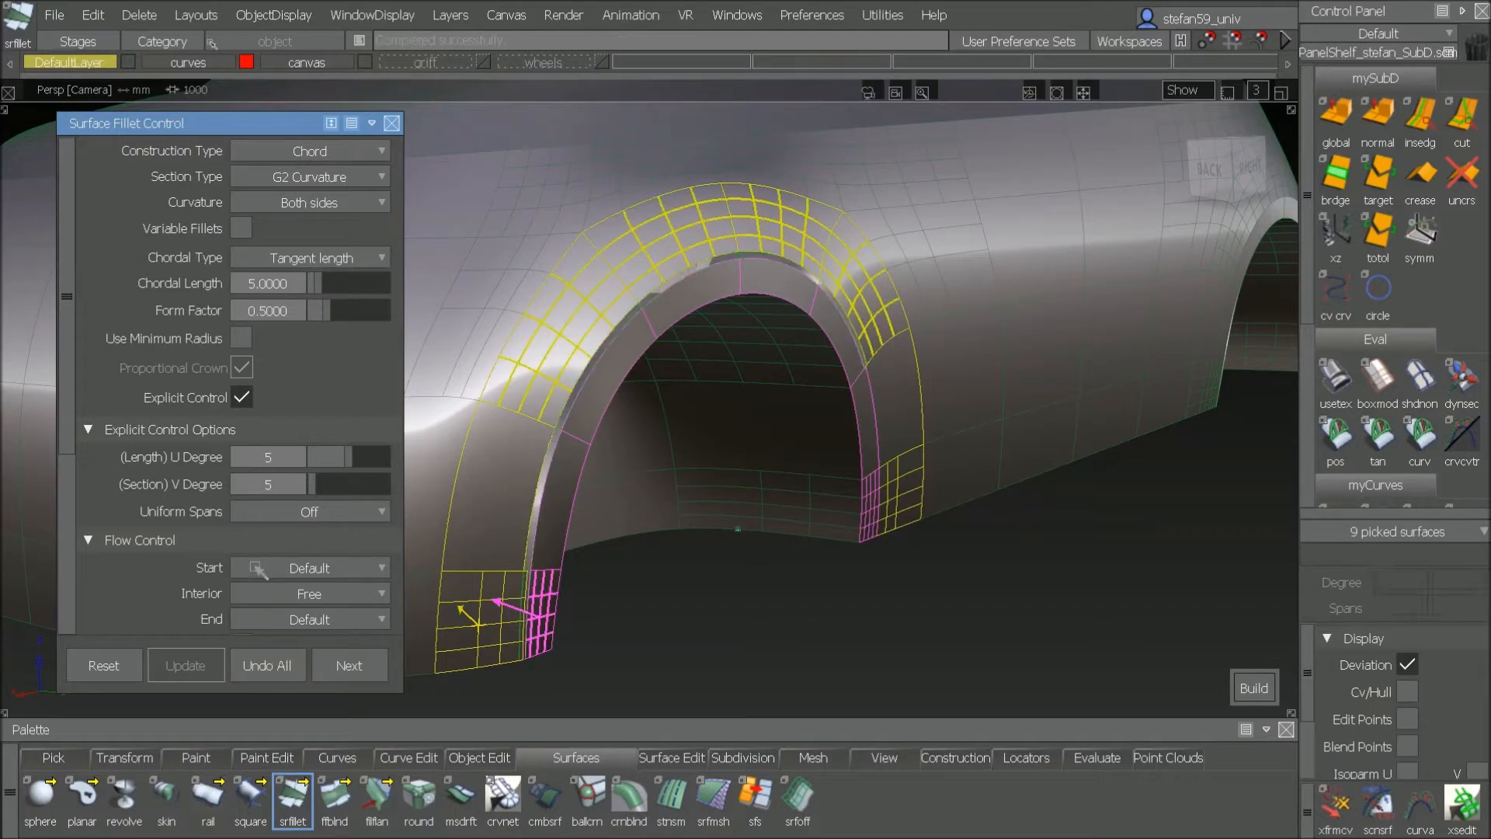
# Step: Pick the fillet piece at the top of the front wheel arch and show its CVs and hulls
pyautogui.keyDown('alt'); pyautogui.keyDown('shift'); pyautogui.moveTo(759, 300); pyautogui.dragTo(769, 340); pyautogui.keyUp('shift'); pyautogui.keyUp('alt')
pyautogui.keyDown('alt'); pyautogui.keyDown('shift'); pyautogui.moveTo(769, 340); pyautogui.dragTo(1001, 420, button='right'); pyautogui.keyUp('shift'); pyautogui.keyUp('alt')
pyautogui.click(1351, 379)
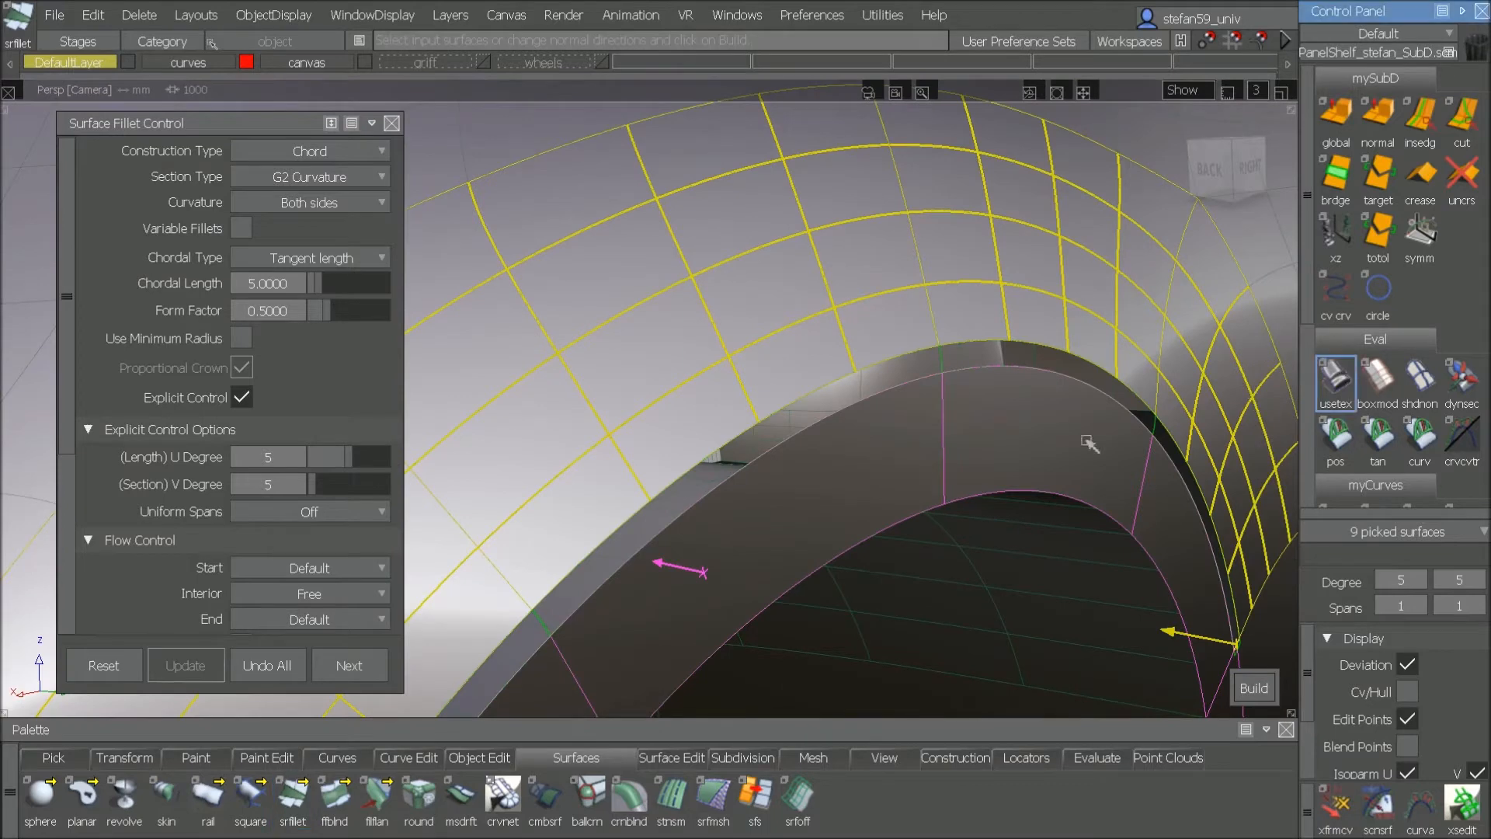
pyautogui.keyDown('alt'); pyautogui.keyDown('shift'); pyautogui.moveTo(874, 400); pyautogui.dragTo(1000, 385); pyautogui.keyUp('shift'); pyautogui.keyUp('alt')
pyautogui.keyDown('ctrl'); pyautogui.keyDown('shift'); pyautogui.moveTo(840, 444); pyautogui.dragTo(850, 406); pyautogui.keyUp('shift'); pyautogui.keyUp('ctrl')
pyautogui.keyDown('ctrl'); pyautogui.keyDown('shift'); pyautogui.moveTo(854, 404); pyautogui.dragTo(808, 430); pyautogui.keyUp('shift'); pyautogui.keyUp('ctrl')
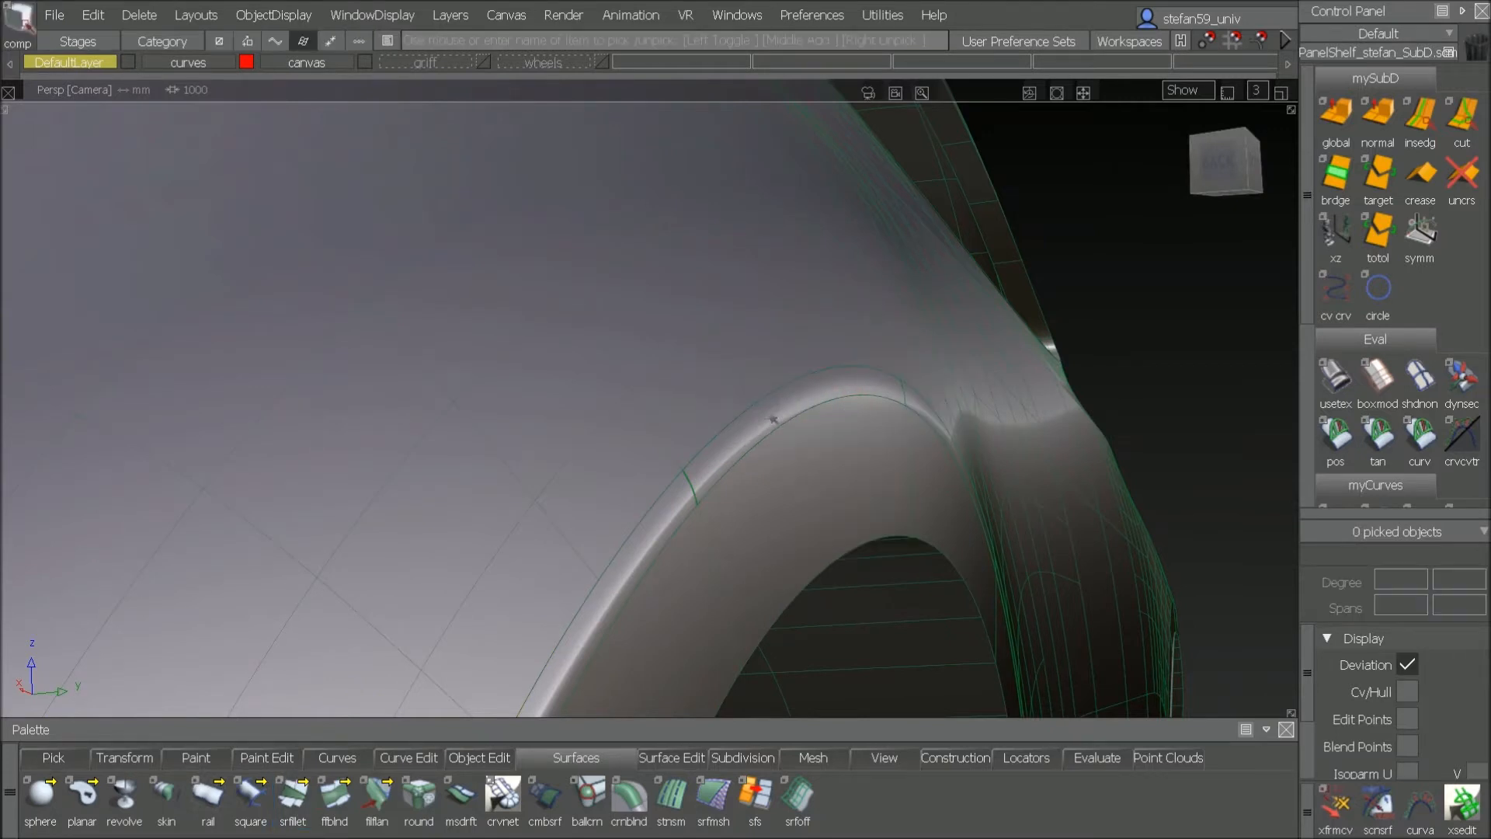
pyautogui.click(792, 456)
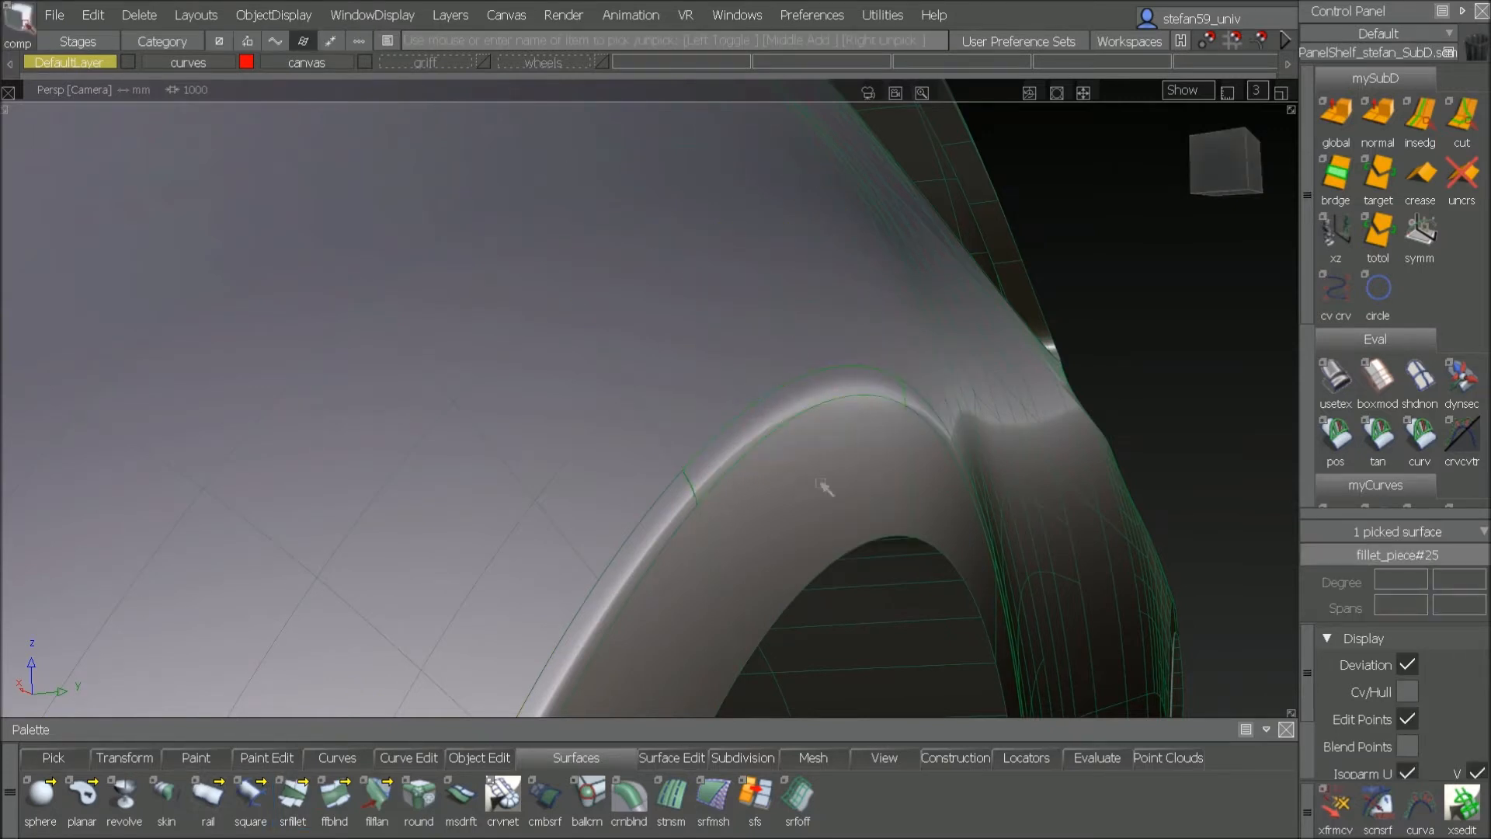
pyautogui.click(1409, 693)
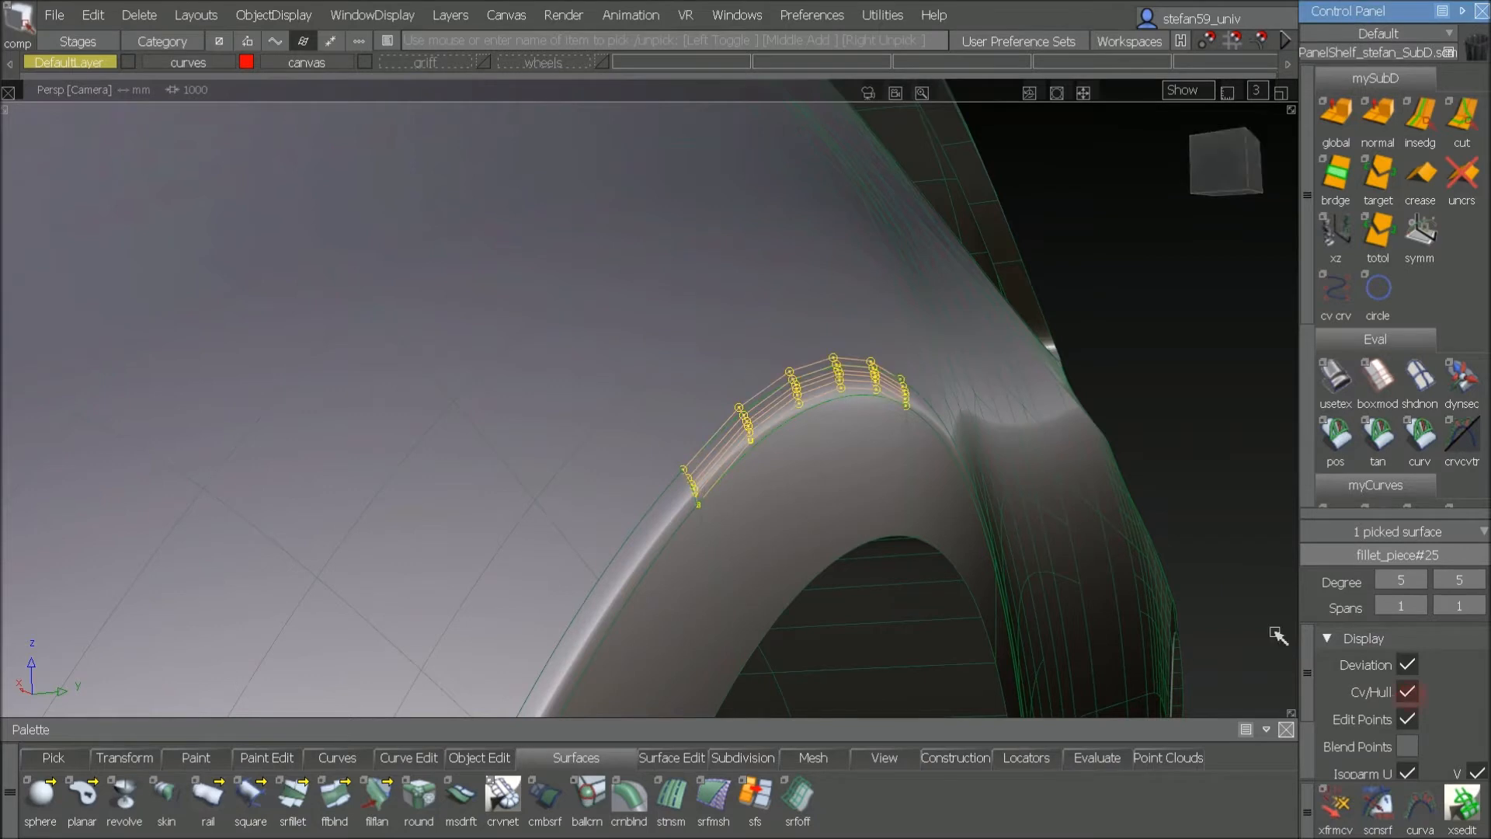
pyautogui.keyDown('alt'); pyautogui.keyDown('shift'); pyautogui.moveTo(826, 466); pyautogui.dragTo(856, 440, button='right'); pyautogui.keyUp('shift'); pyautogui.keyUp('alt')
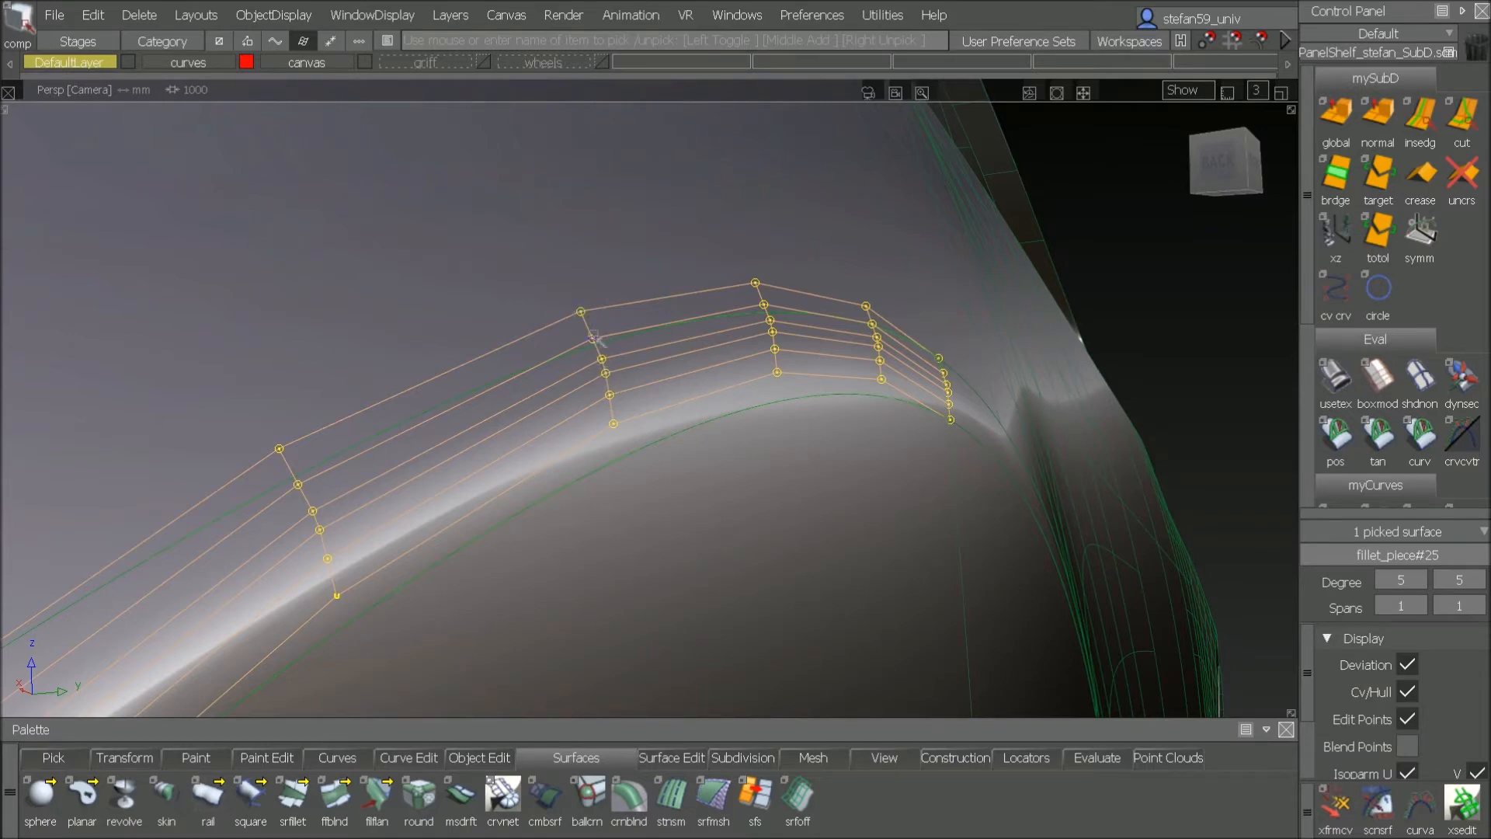
pyautogui.keyDown('alt'); pyautogui.keyDown('shift'); pyautogui.moveTo(726, 380); pyautogui.dragTo(548, 398, button='right'); pyautogui.keyUp('shift'); pyautogui.keyUp('alt')
pyautogui.keyDown('alt'); pyautogui.keyDown('shift'); pyautogui.moveTo(547, 398); pyautogui.dragTo(501, 392); pyautogui.keyUp('shift'); pyautogui.keyUp('alt')
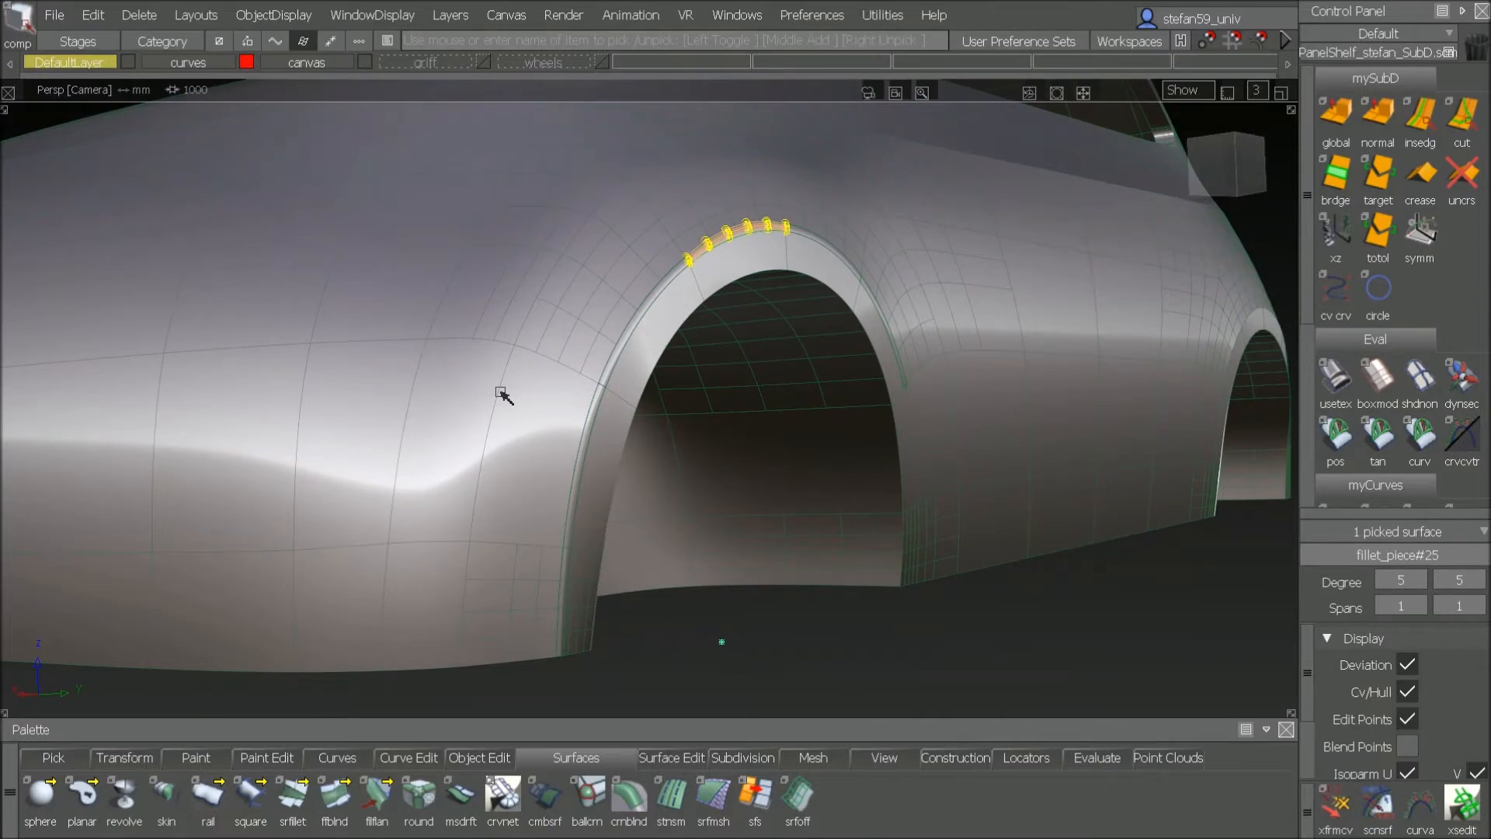
# Step: Show the CVs and hulls of the car body subdivision as well, and clear the selection
pyautogui.keyDown('ctrl'); pyautogui.keyDown('shift'); pyautogui.moveTo(475, 454); pyautogui.dragTo(465, 505); pyautogui.keyUp('shift'); pyautogui.keyUp('ctrl')
pyautogui.click(466, 505)
pyautogui.click(1408, 693)
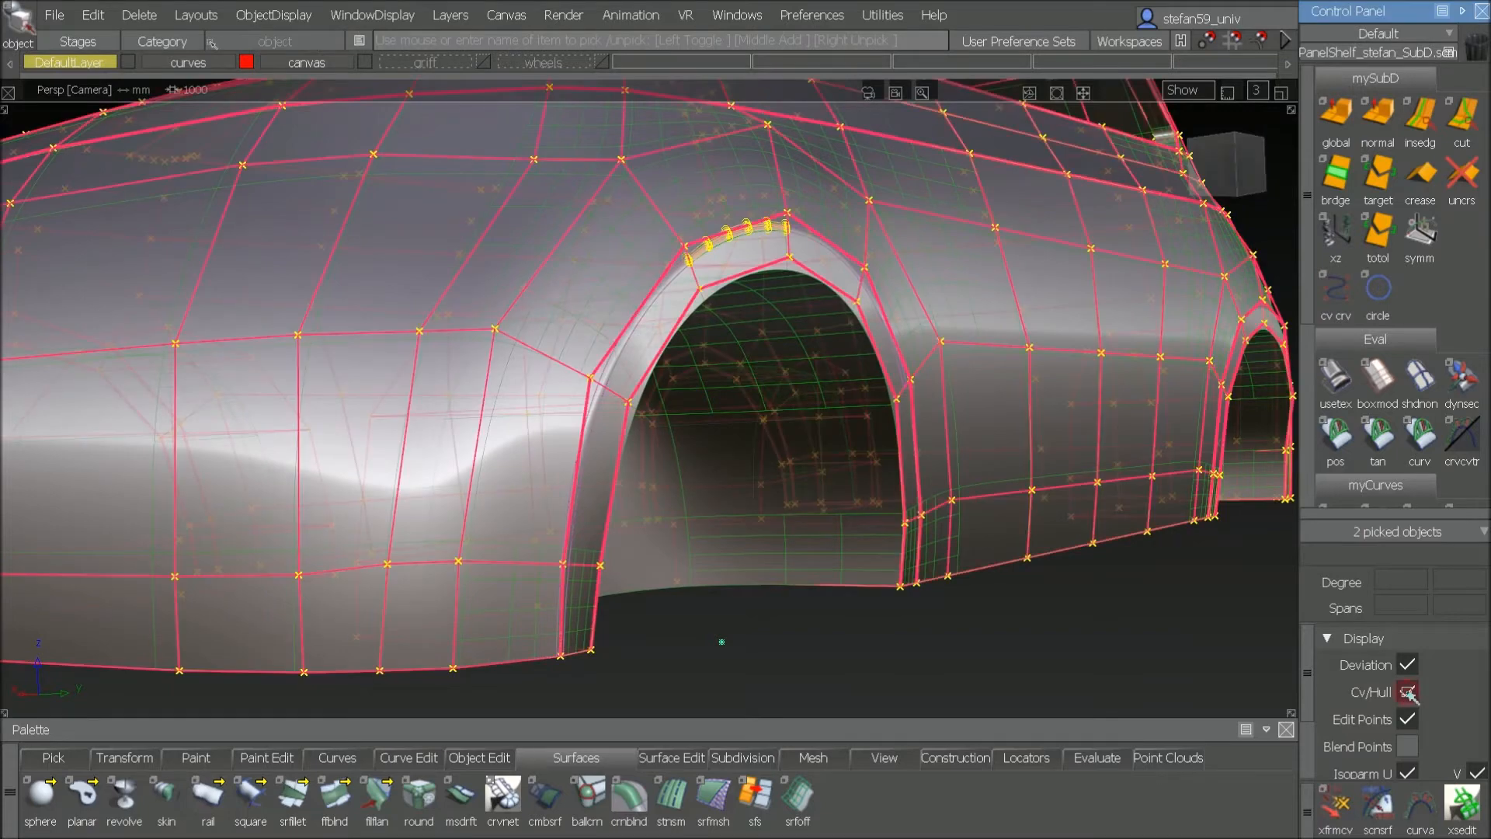
pyautogui.keyDown('ctrl'); pyautogui.keyDown('shift'); pyautogui.moveTo(725, 533); pyautogui.dragTo(711, 428); pyautogui.keyUp('shift'); pyautogui.keyUp('ctrl')
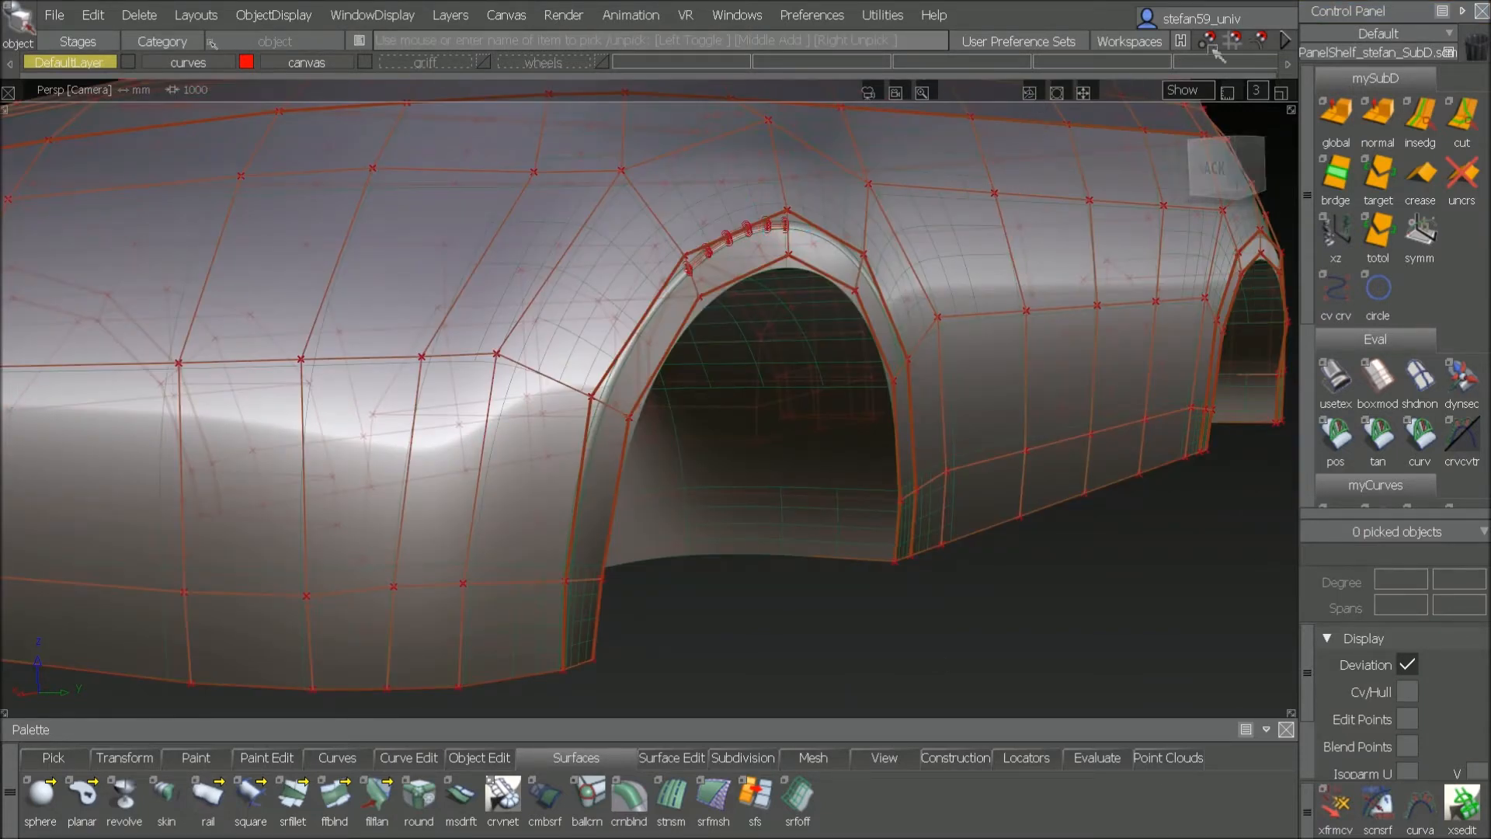
# Step: Suspend construction history and move the two CVs at the top of the front wheel arch slightly toward the door
pyautogui.click(1182, 41)
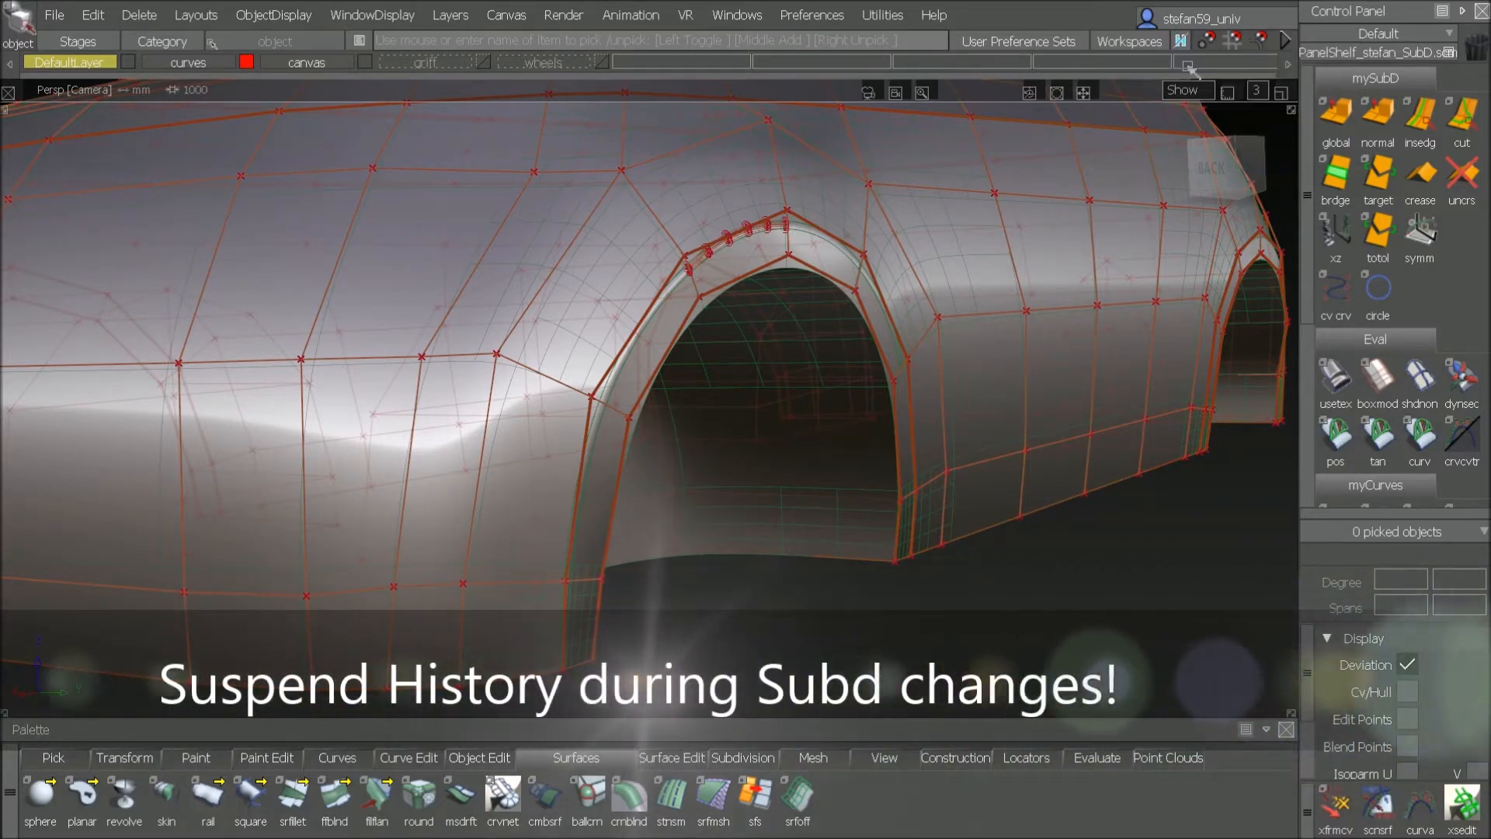
pyautogui.click(1189, 68)
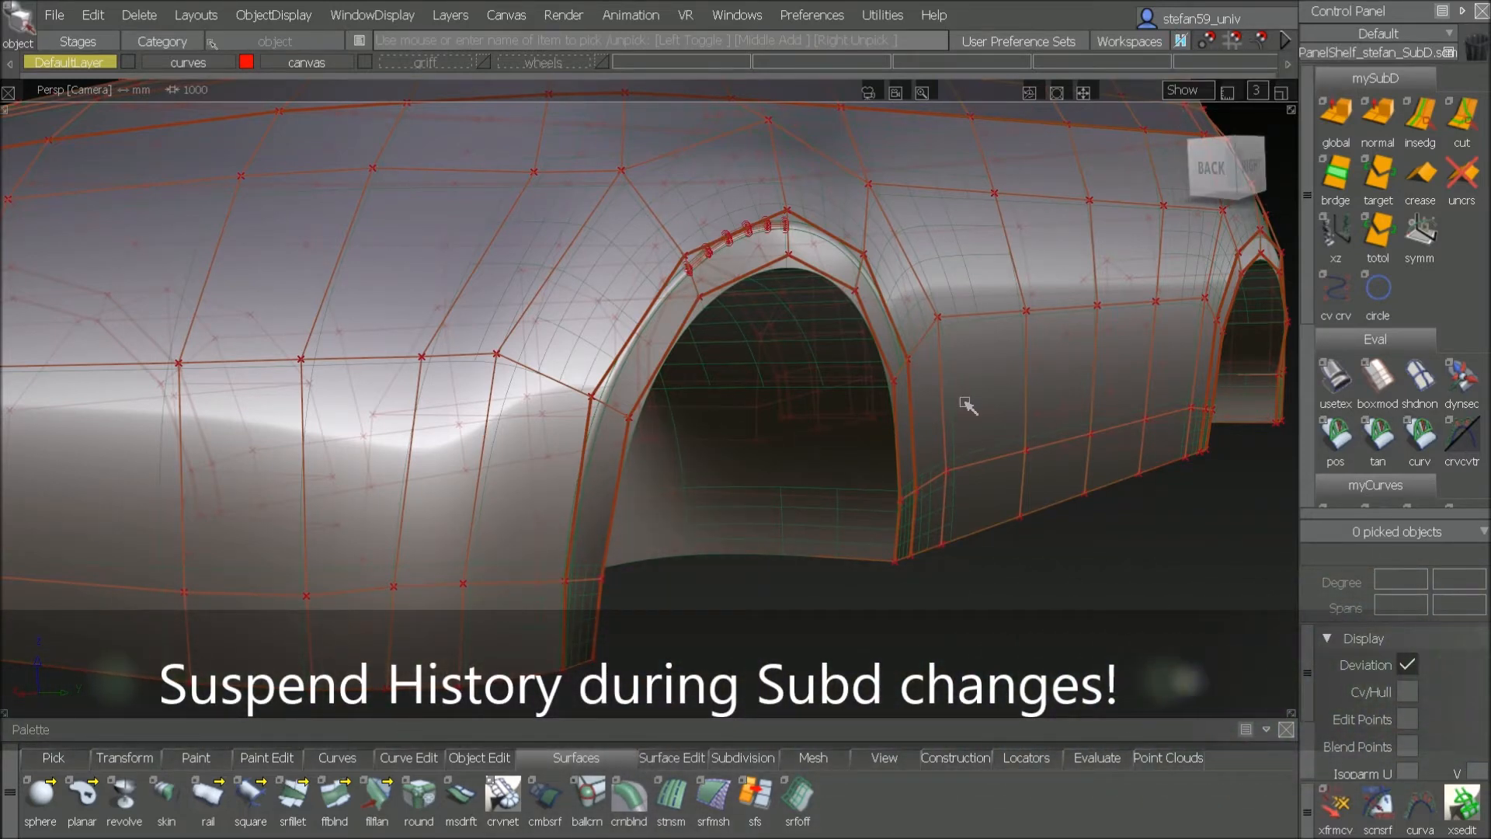
pyautogui.keyDown('ctrl'); pyautogui.keyDown('shift'); pyautogui.moveTo(769, 367); pyautogui.dragTo(823, 340); pyautogui.keyUp('shift'); pyautogui.keyUp('ctrl')
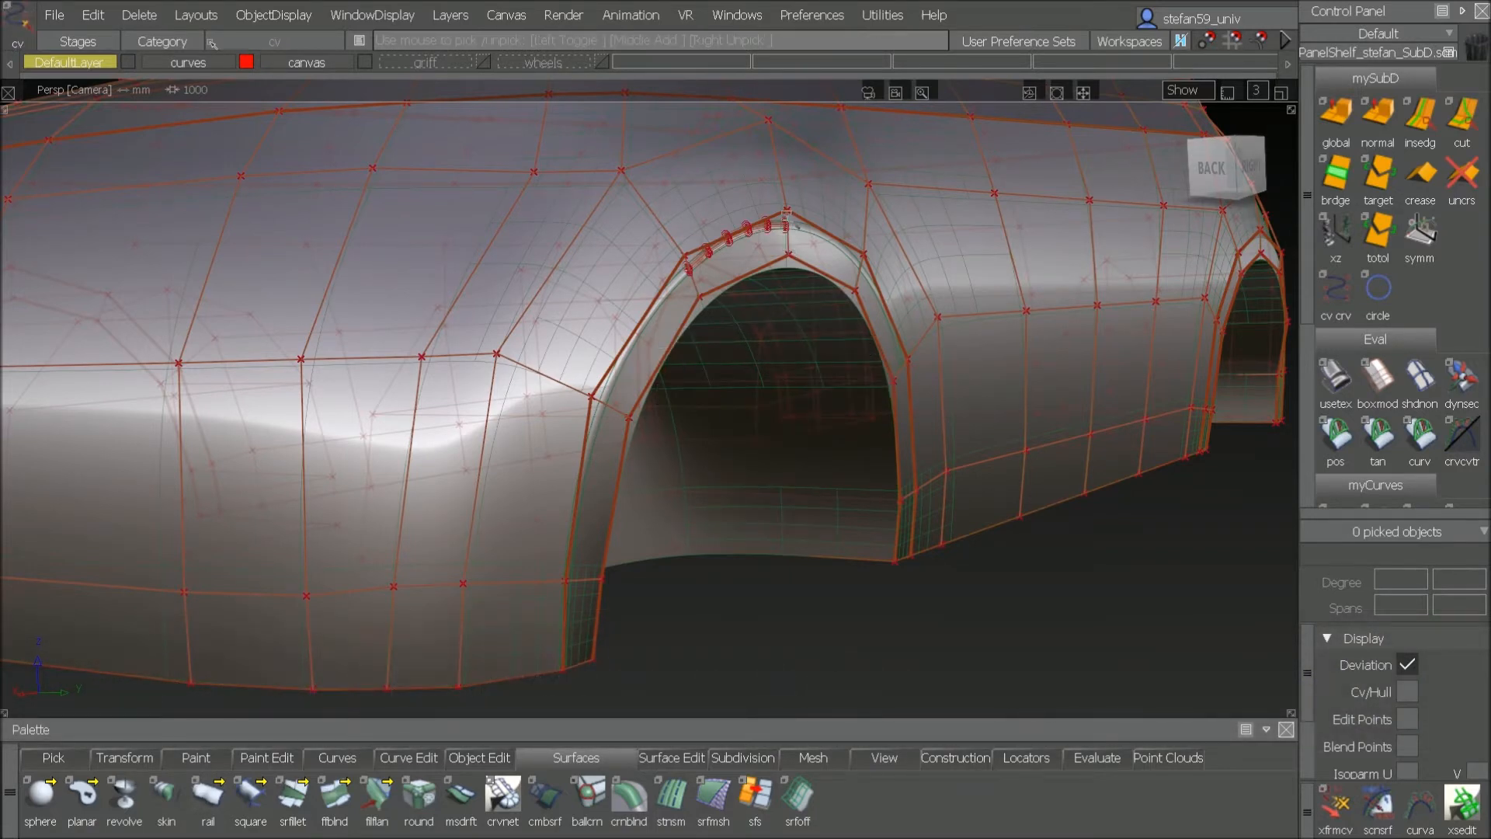
pyautogui.click(787, 211)
pyautogui.click(786, 257)
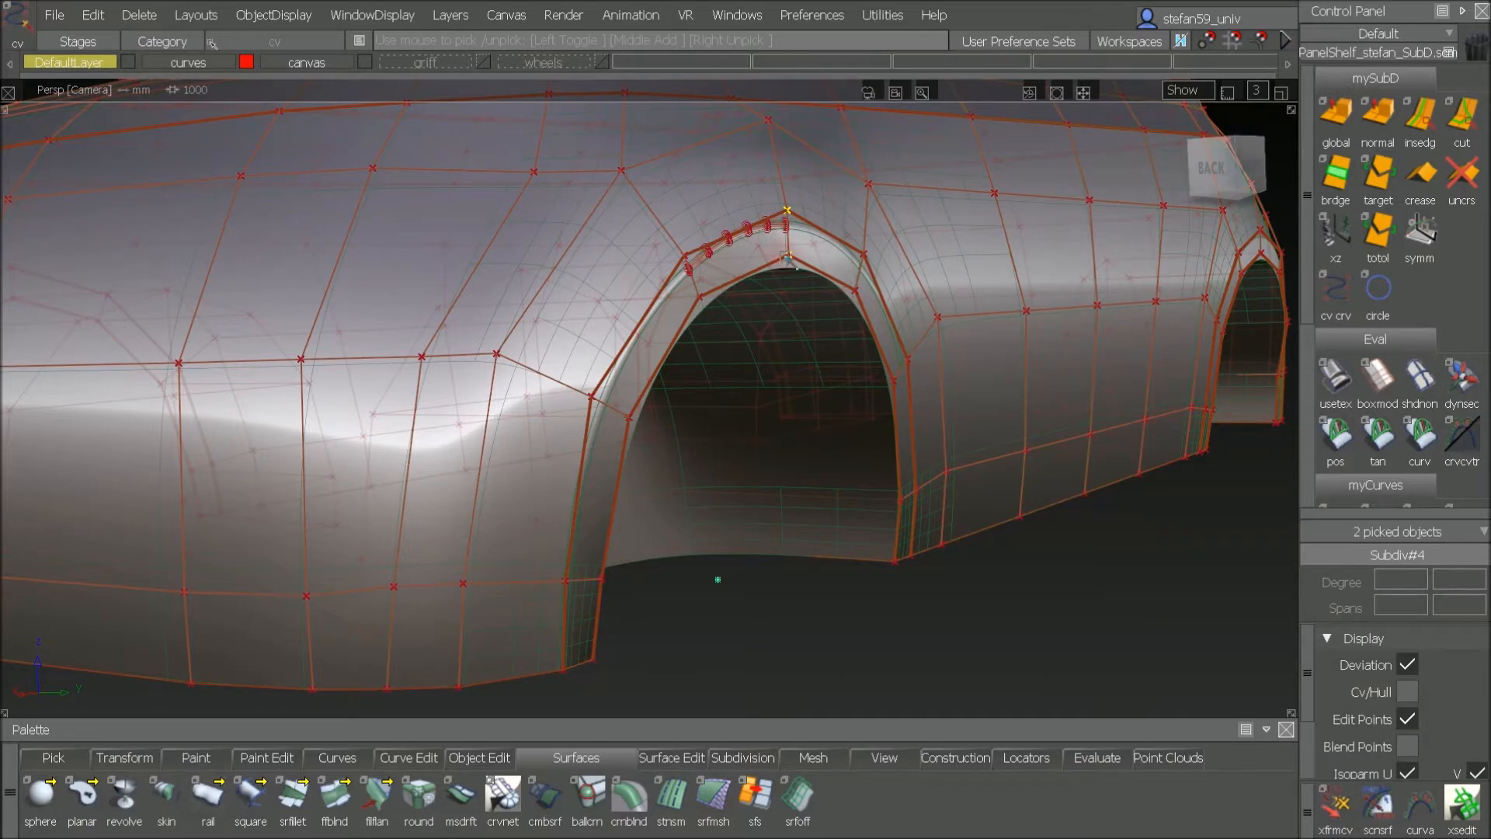
pyautogui.keyDown('ctrl'); pyautogui.keyDown('shift'); pyautogui.moveTo(768, 482); pyautogui.dragTo(766, 536, button='middle'); pyautogui.keyUp('shift'); pyautogui.keyUp('ctrl')
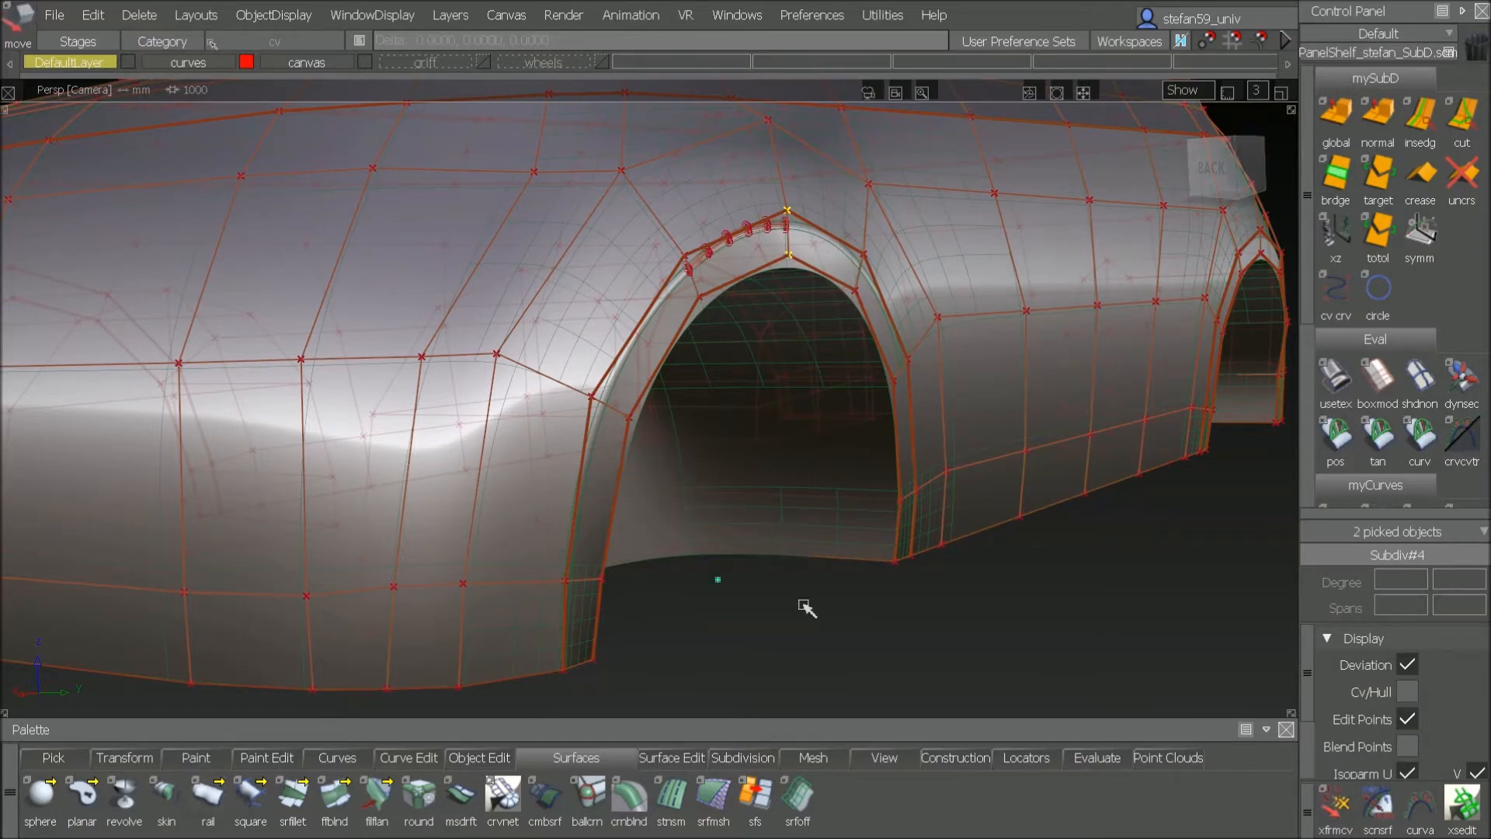
pyautogui.moveTo(805, 605); pyautogui.dragTo(819, 614, button='middle')
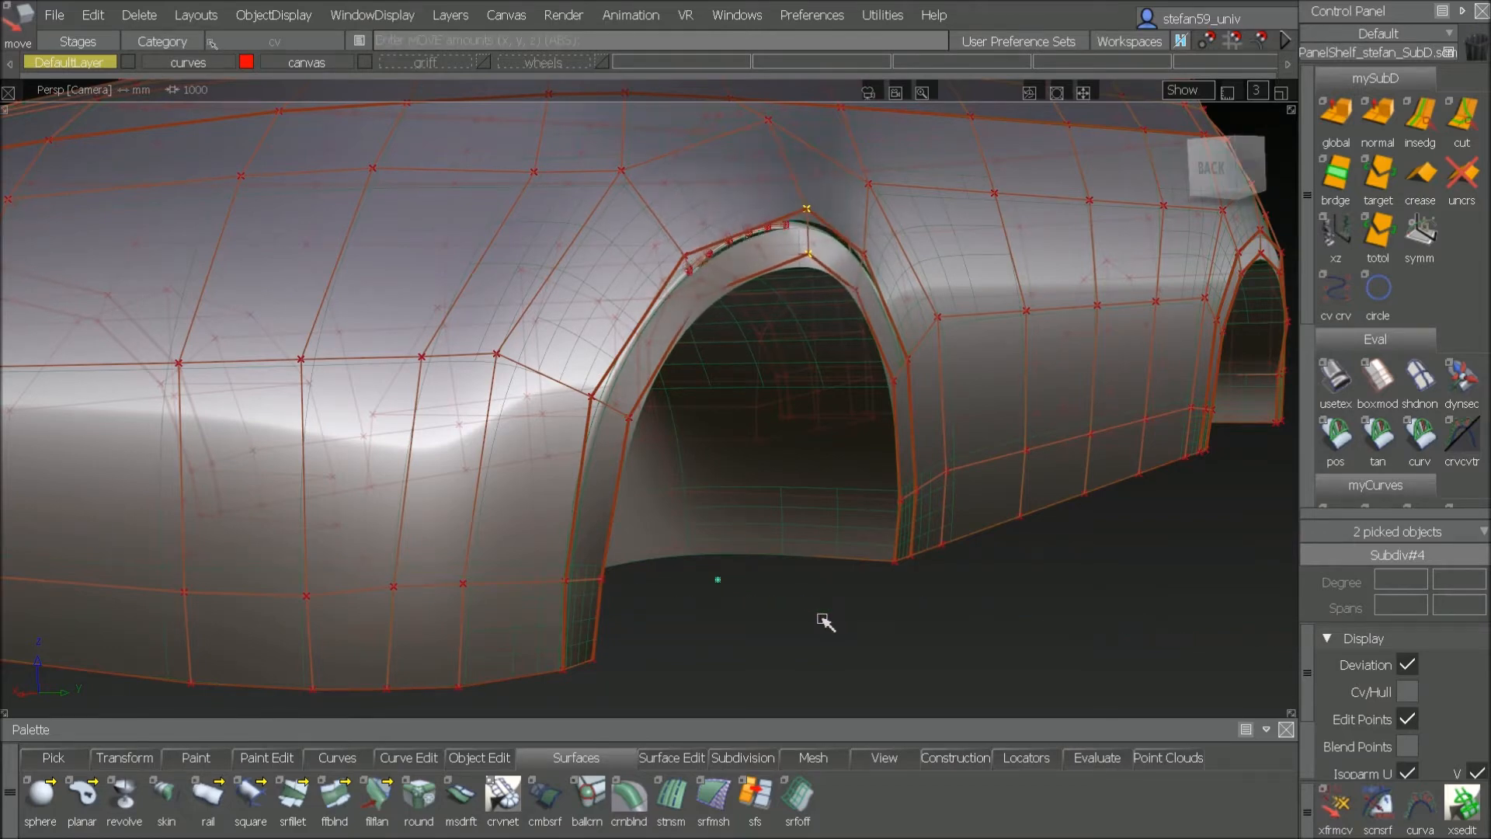
# Step: Resume construction history to update the wheel arch fillet, and undo the CV move
pyautogui.keyDown('alt'); pyautogui.keyDown('shift'); pyautogui.moveTo(780, 227); pyautogui.dragTo(860, 230, button='right'); pyautogui.keyUp('shift'); pyautogui.keyUp('alt')
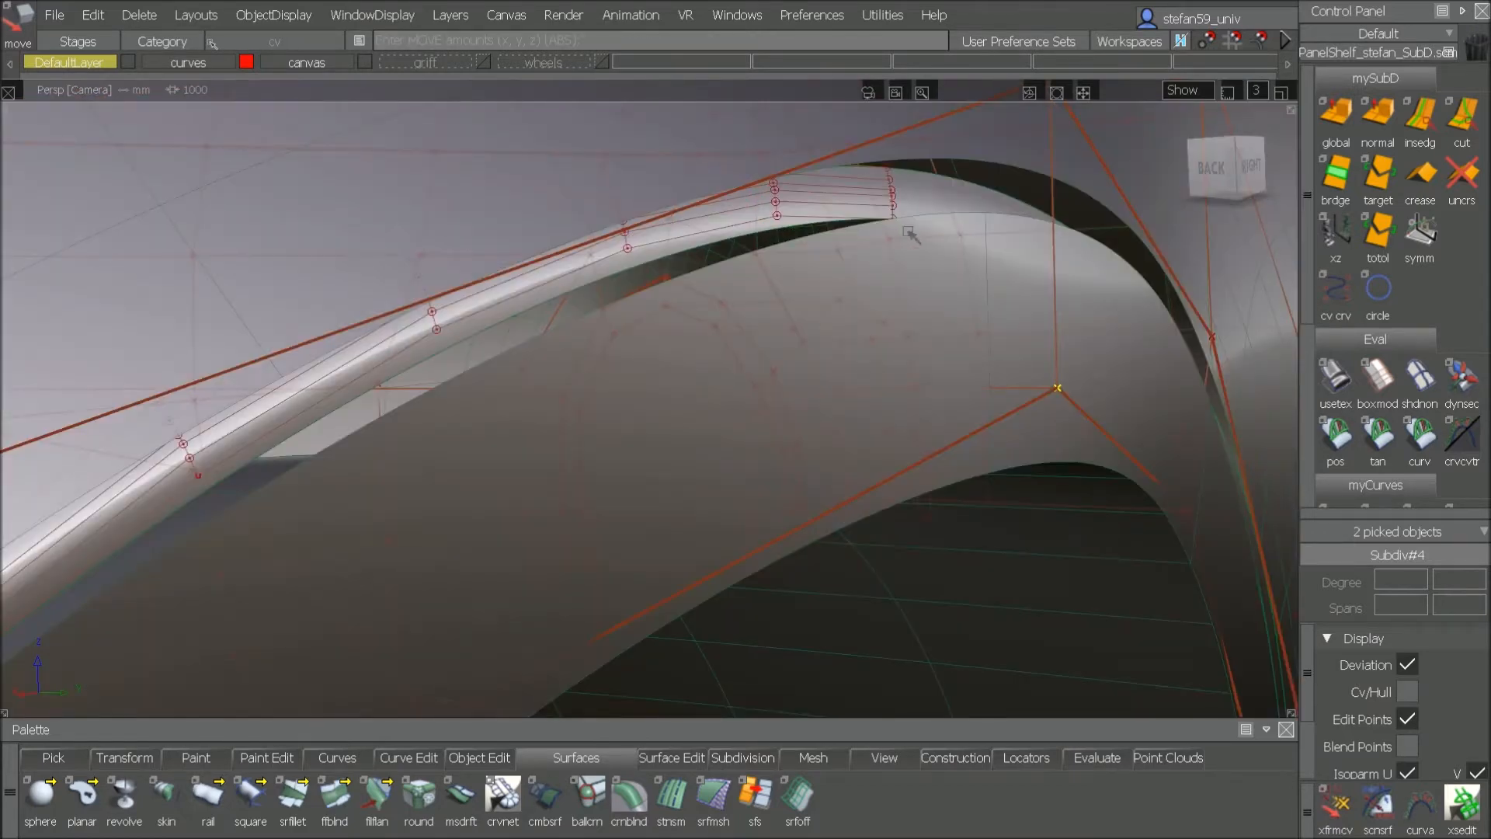
pyautogui.click(1180, 44)
pyautogui.click(1185, 67)
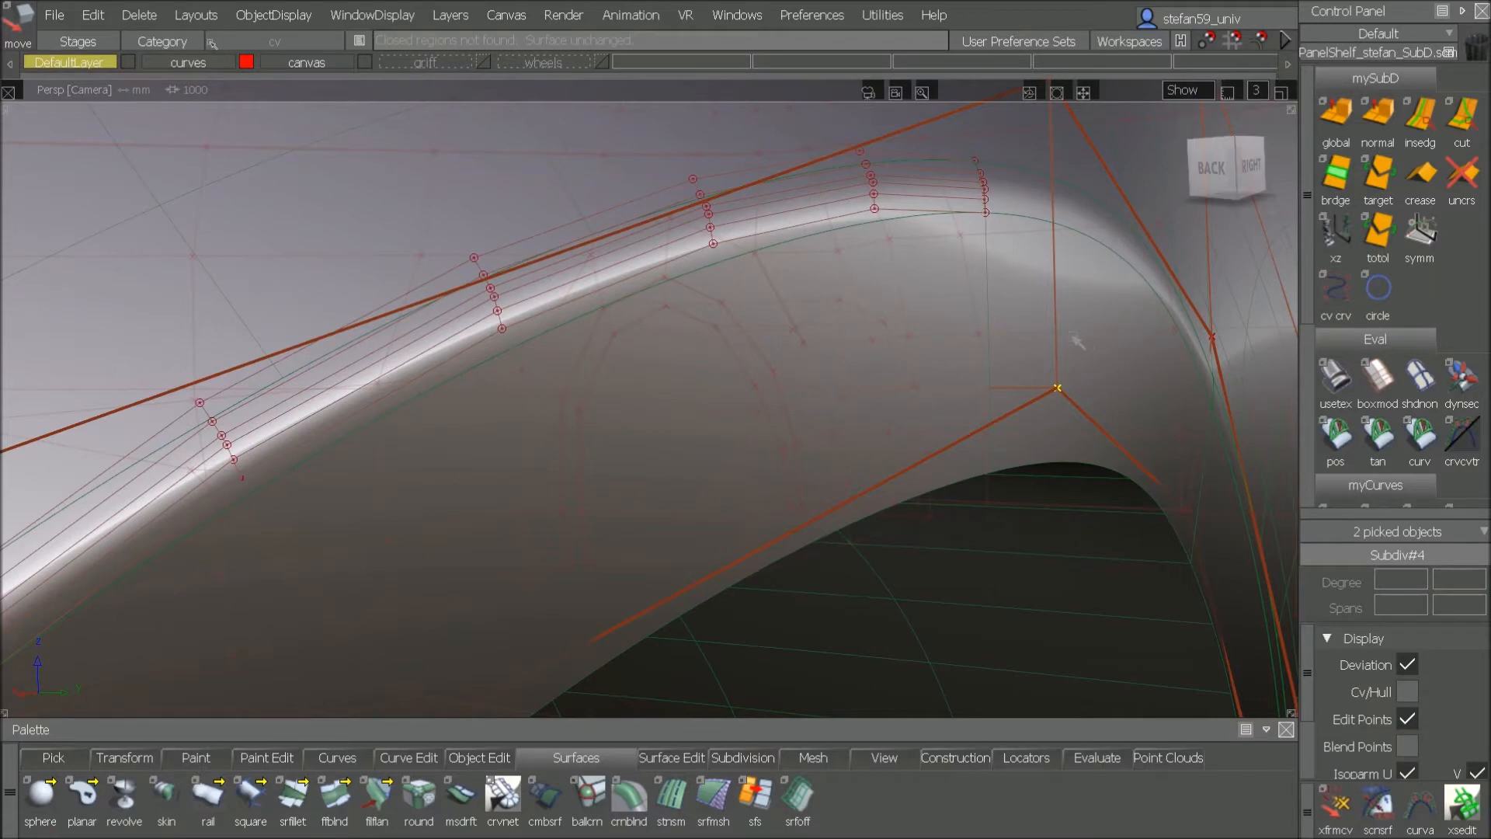
pyautogui.keyDown('alt'); pyautogui.keyDown('shift'); pyautogui.moveTo(859, 342); pyautogui.dragTo(862, 307); pyautogui.keyUp('shift'); pyautogui.keyUp('alt')
pyautogui.keyDown('alt'); pyautogui.keyDown('shift'); pyautogui.moveTo(863, 310); pyautogui.dragTo(833, 396, button='right'); pyautogui.keyUp('shift'); pyautogui.keyUp('alt')
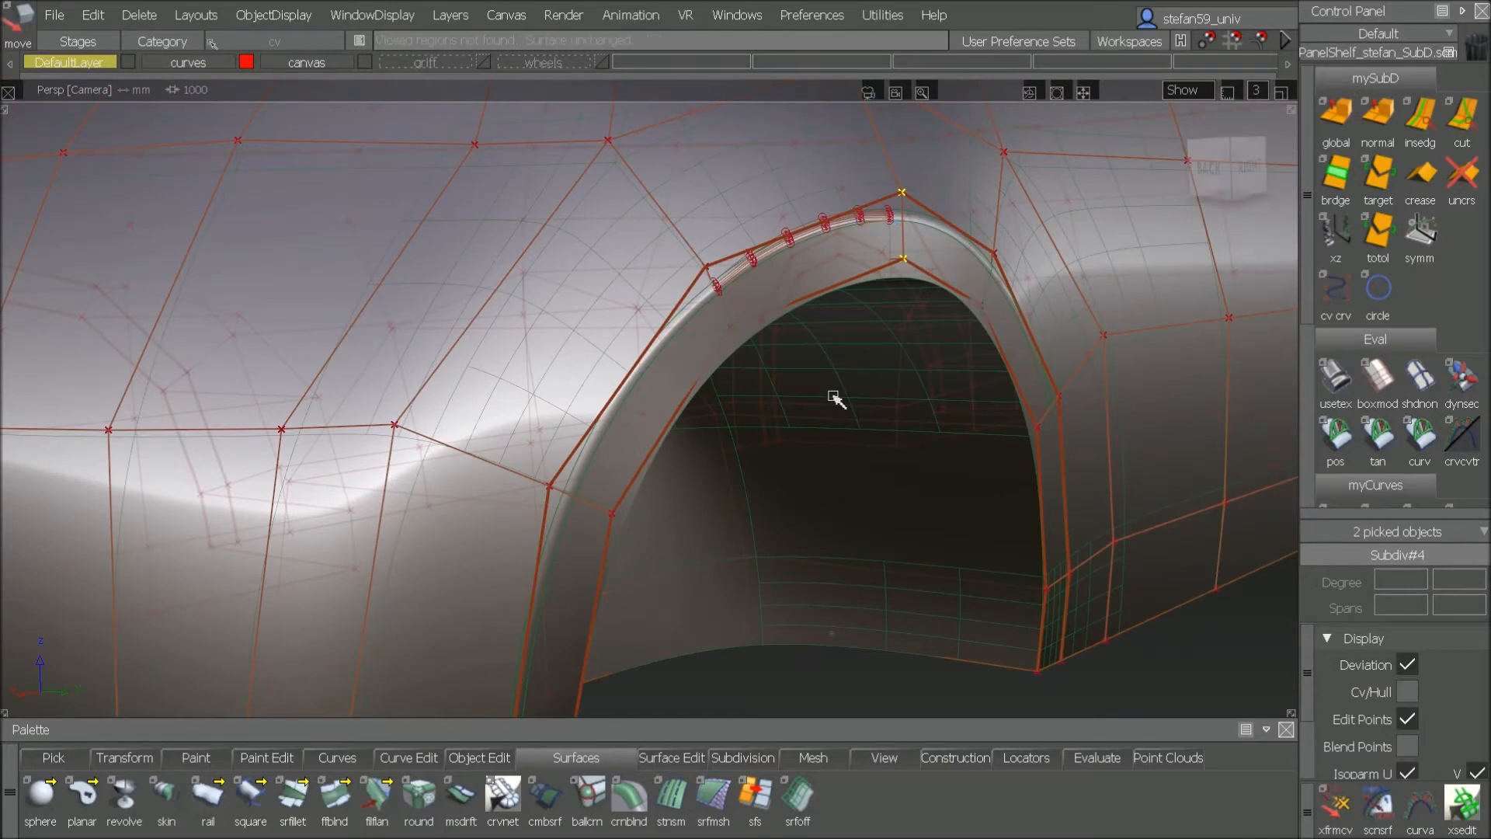
pyautogui.hotkey('ctrl', 'z')
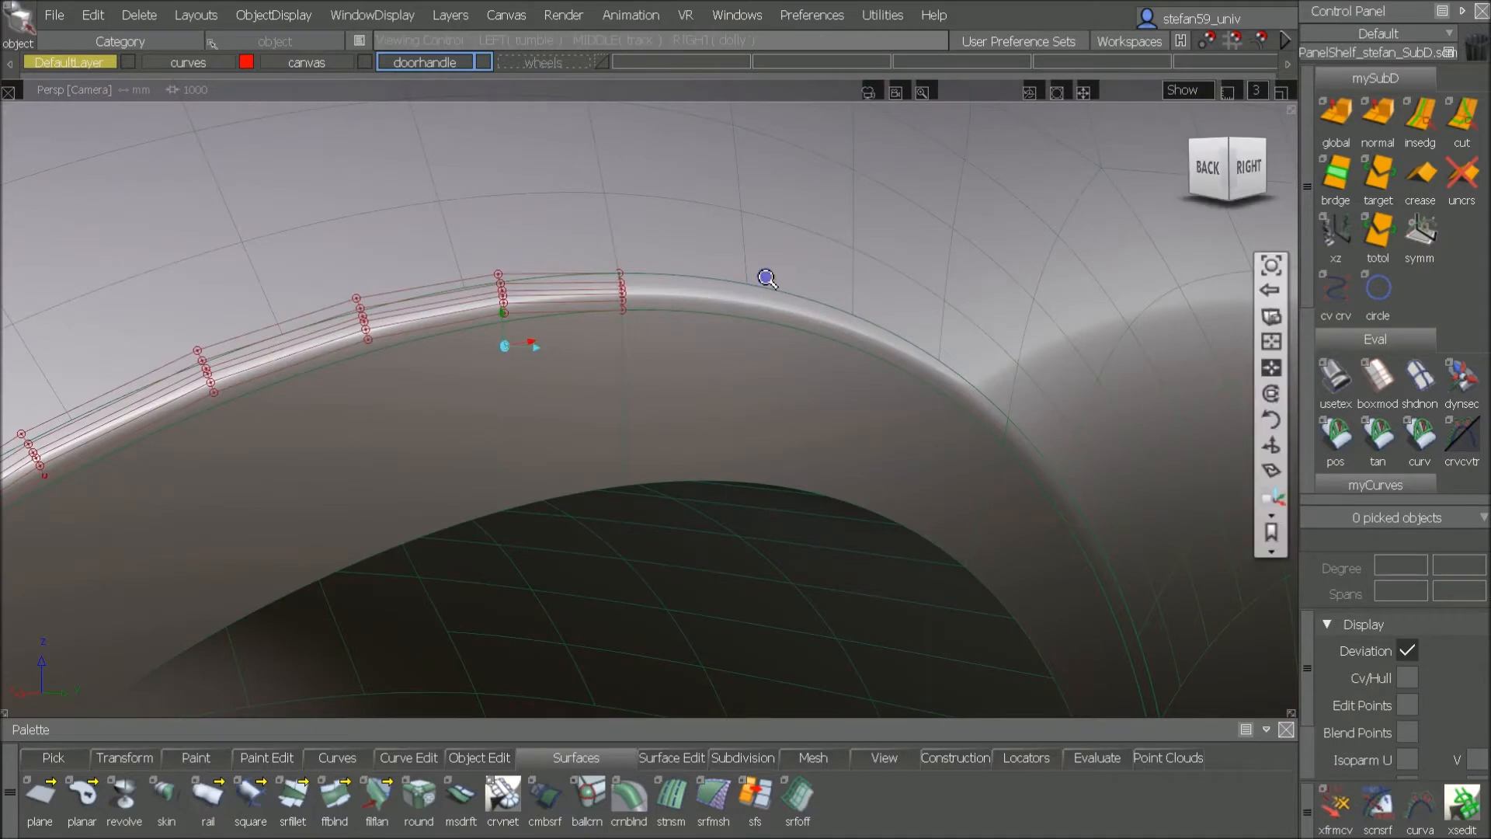
# Step: Pick the imported door handle and move it against the door surface of the car body
pyautogui.keyDown('alt'); pyautogui.keyDown('shift'); pyautogui.moveTo(766, 277); pyautogui.dragTo(719, 340, button='right'); pyautogui.keyUp('shift'); pyautogui.keyUp('alt')
pyautogui.keyDown('alt'); pyautogui.keyDown('shift'); pyautogui.moveTo(719, 339); pyautogui.dragTo(278, 591, button='middle'); pyautogui.keyUp('shift'); pyautogui.keyUp('alt')
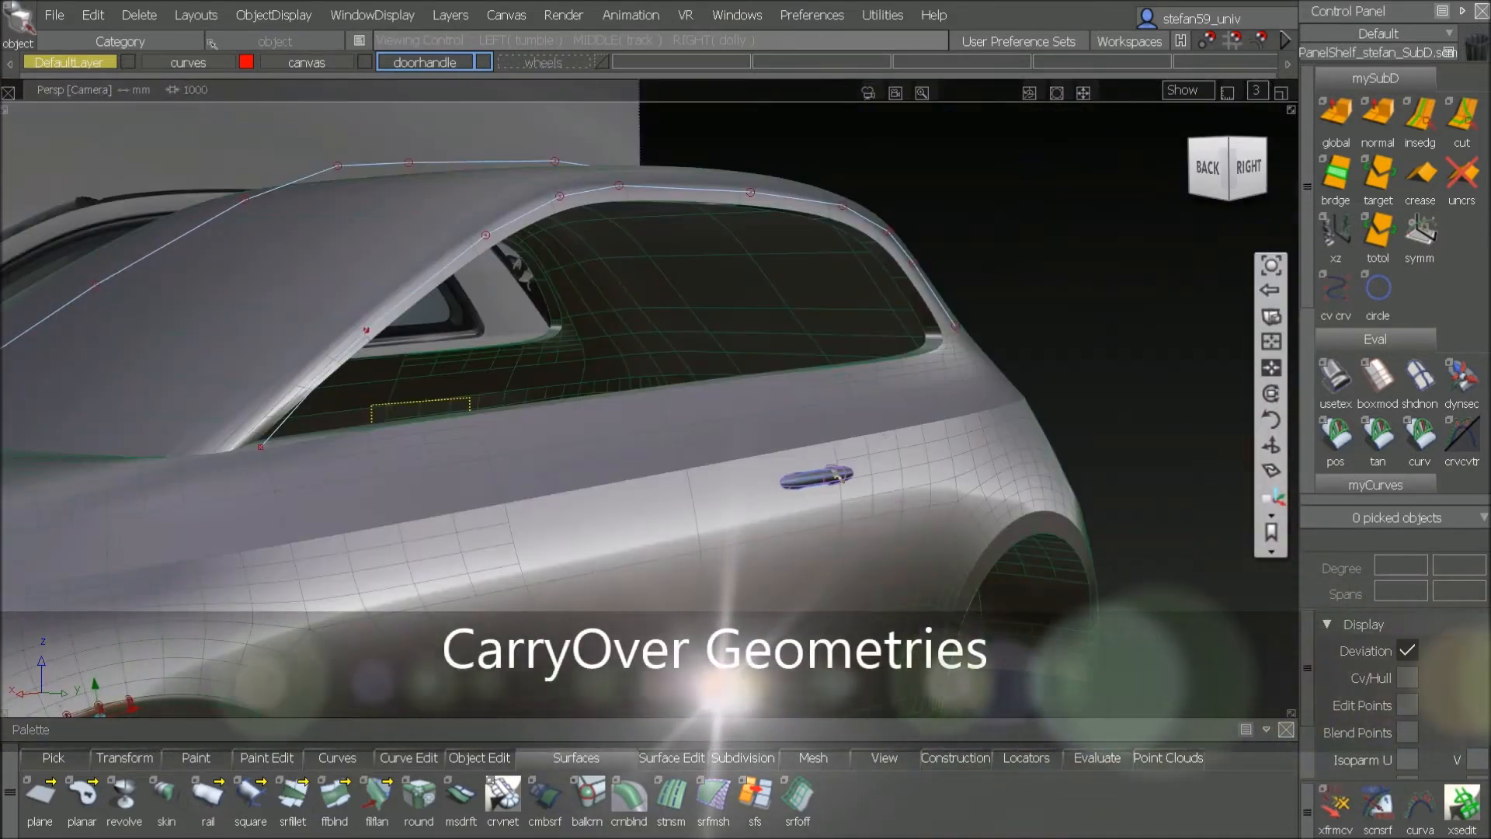
pyautogui.keyDown('alt'); pyautogui.keyDown('shift'); pyautogui.moveTo(278, 591); pyautogui.dragTo(1057, 546); pyautogui.keyUp('shift'); pyautogui.keyUp('alt')
pyautogui.keyDown('alt'); pyautogui.keyDown('shift'); pyautogui.moveTo(1057, 546); pyautogui.dragTo(1072, 513, button='right'); pyautogui.keyUp('shift'); pyautogui.keyUp('alt')
pyautogui.keyDown('ctrl'); pyautogui.keyDown('shift'); pyautogui.rightClick(1058, 626); pyautogui.keyUp('shift'); pyautogui.keyUp('ctrl')
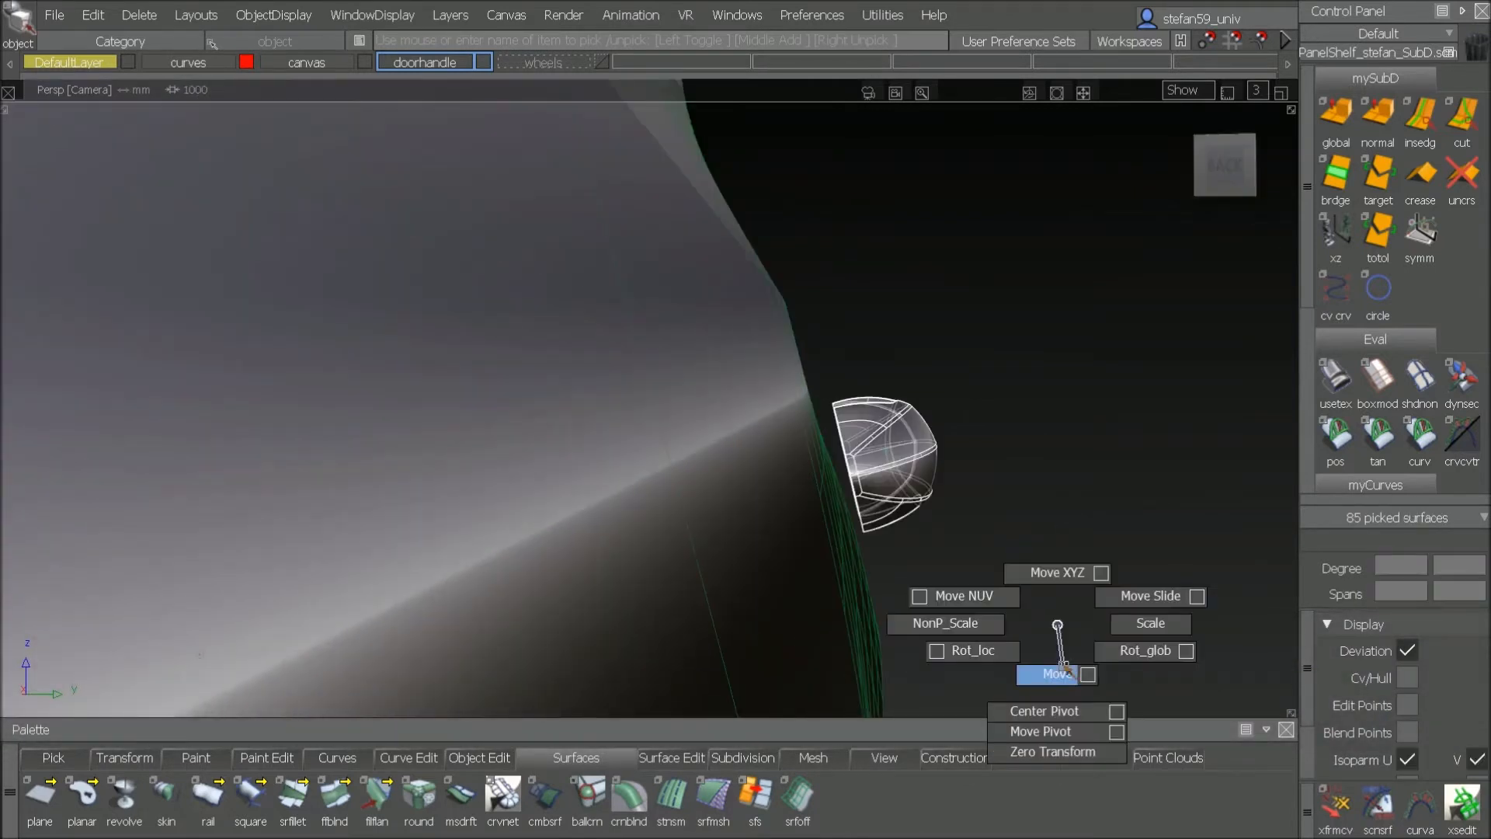
pyautogui.keyDown('ctrl'); pyautogui.keyDown('shift'); pyautogui.moveTo(1064, 666); pyautogui.dragTo(1064, 668, button='right'); pyautogui.keyUp('shift'); pyautogui.keyUp('ctrl')
pyautogui.moveTo(1080, 626); pyautogui.dragTo(957, 420)
pyautogui.keyDown('alt'); pyautogui.keyDown('shift'); pyautogui.moveTo(1060, 576); pyautogui.dragTo(856, 575); pyautogui.keyUp('shift'); pyautogui.keyUp('alt')
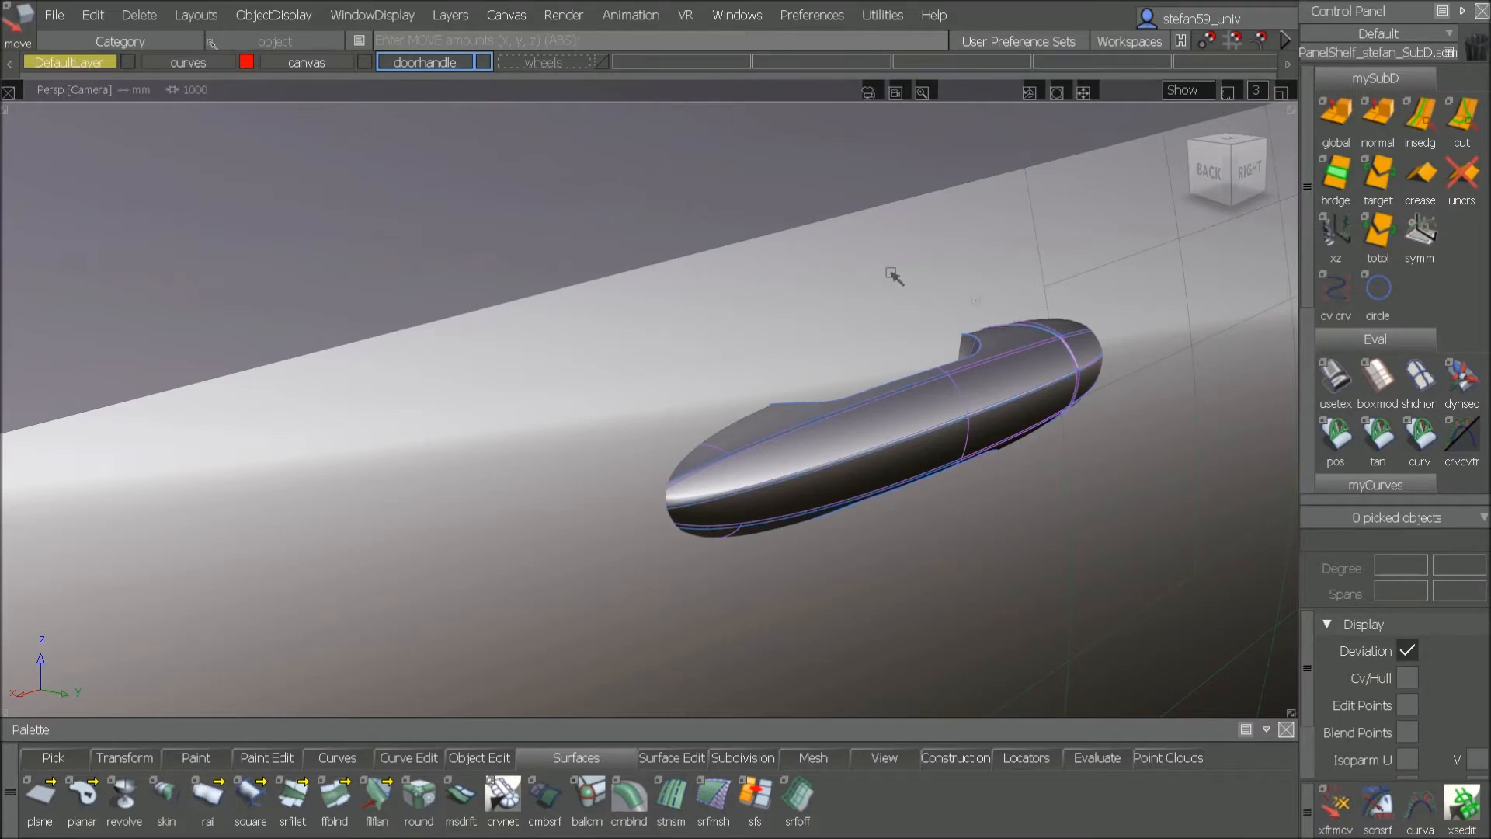
pyautogui.keyDown('alt'); pyautogui.keyDown('shift'); pyautogui.scroll(3, 881, 321); pyautogui.keyUp('shift'); pyautogui.keyUp('alt')
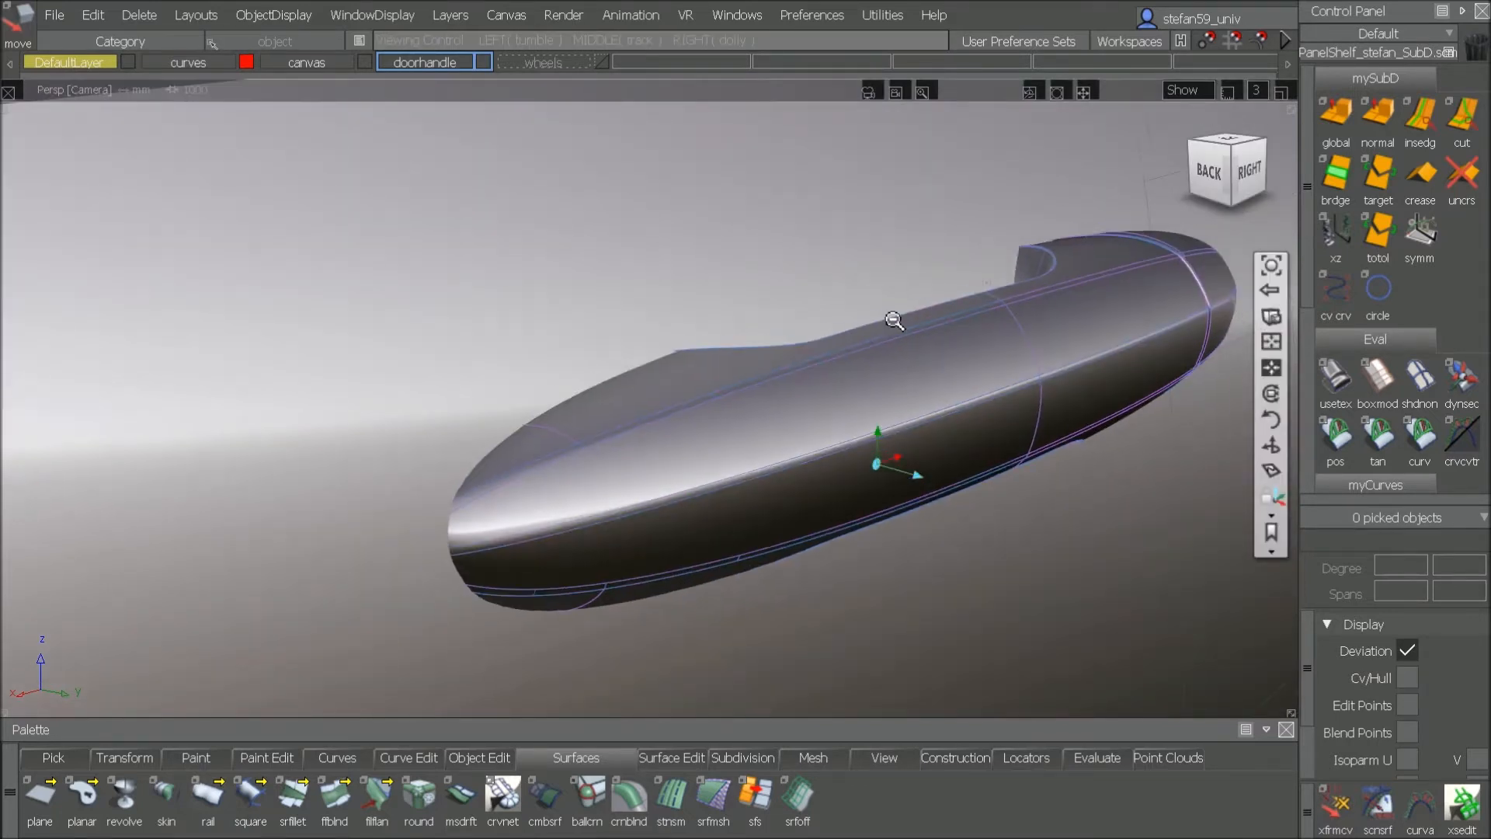
pyautogui.keyDown('alt'); pyautogui.keyDown('shift'); pyautogui.scroll(-2, 892, 322); pyautogui.keyUp('shift'); pyautogui.keyUp('alt')
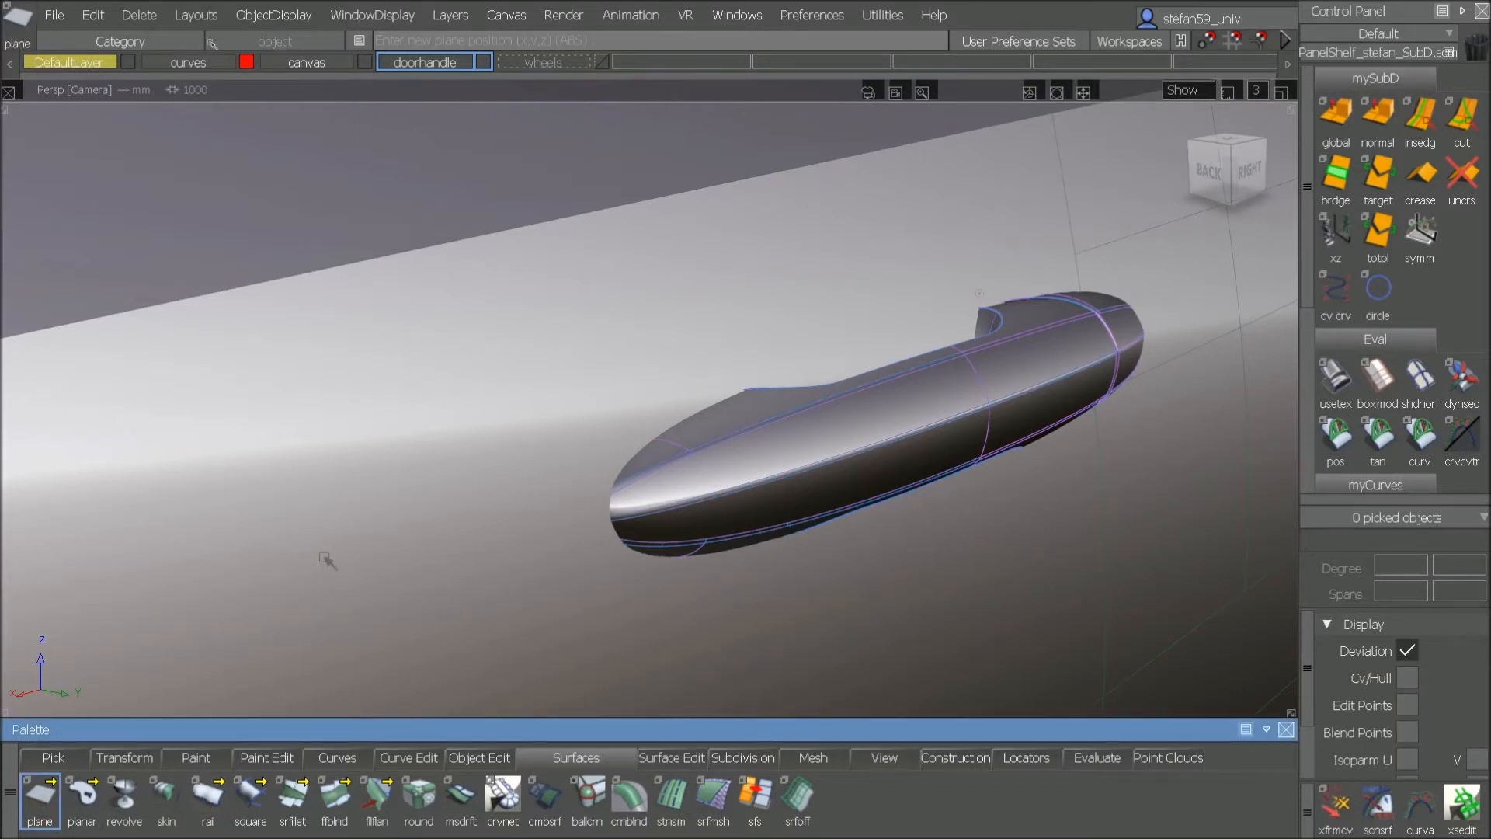
# Step: Create a NURBS plane at the door handle, rotate it upright along the door with its CVs shown, and clear the selection
pyautogui.click(987, 406)
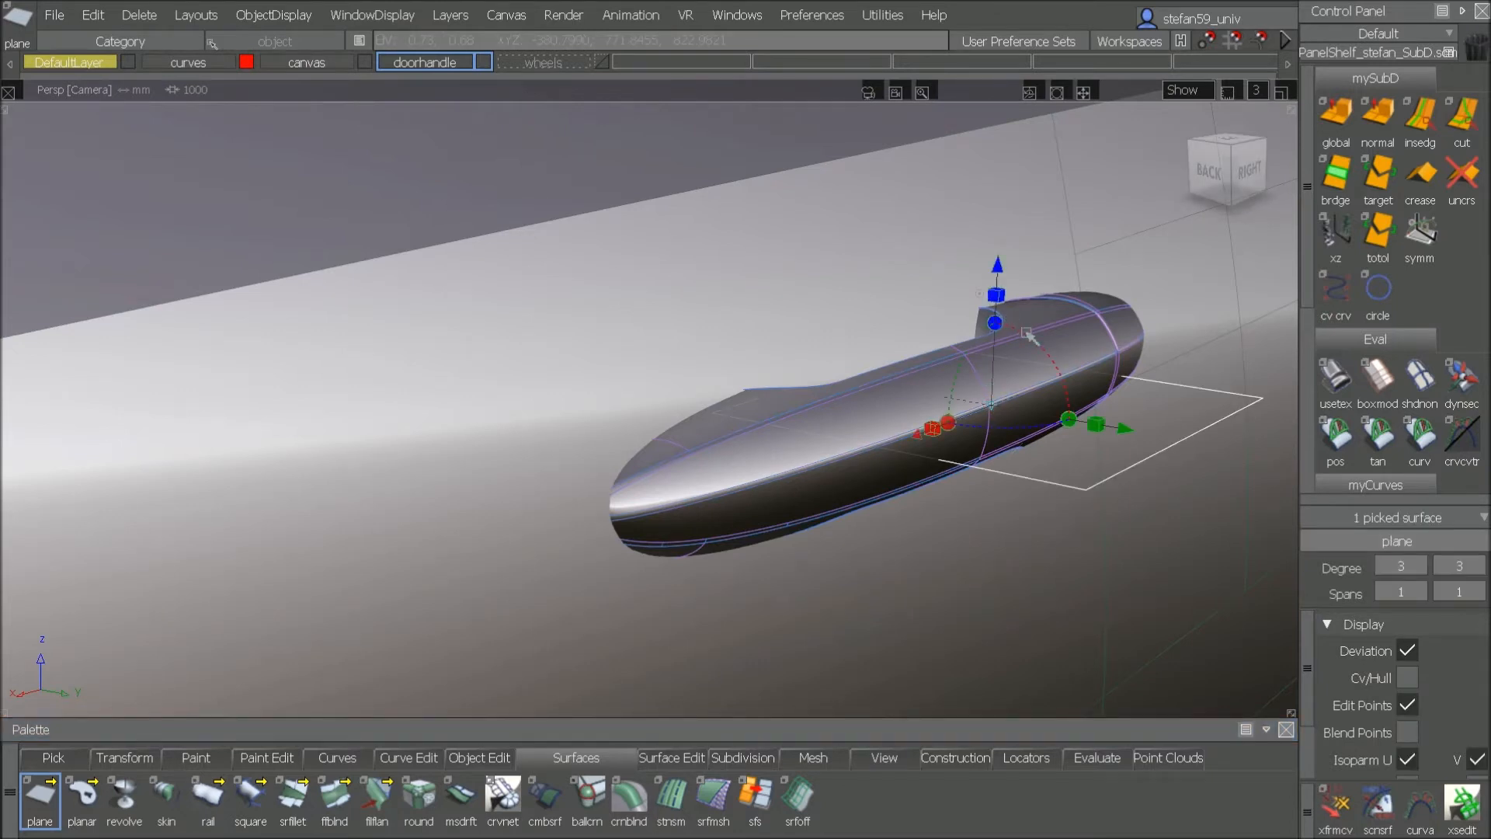
pyautogui.moveTo(995, 323); pyautogui.dragTo(1214, 464)
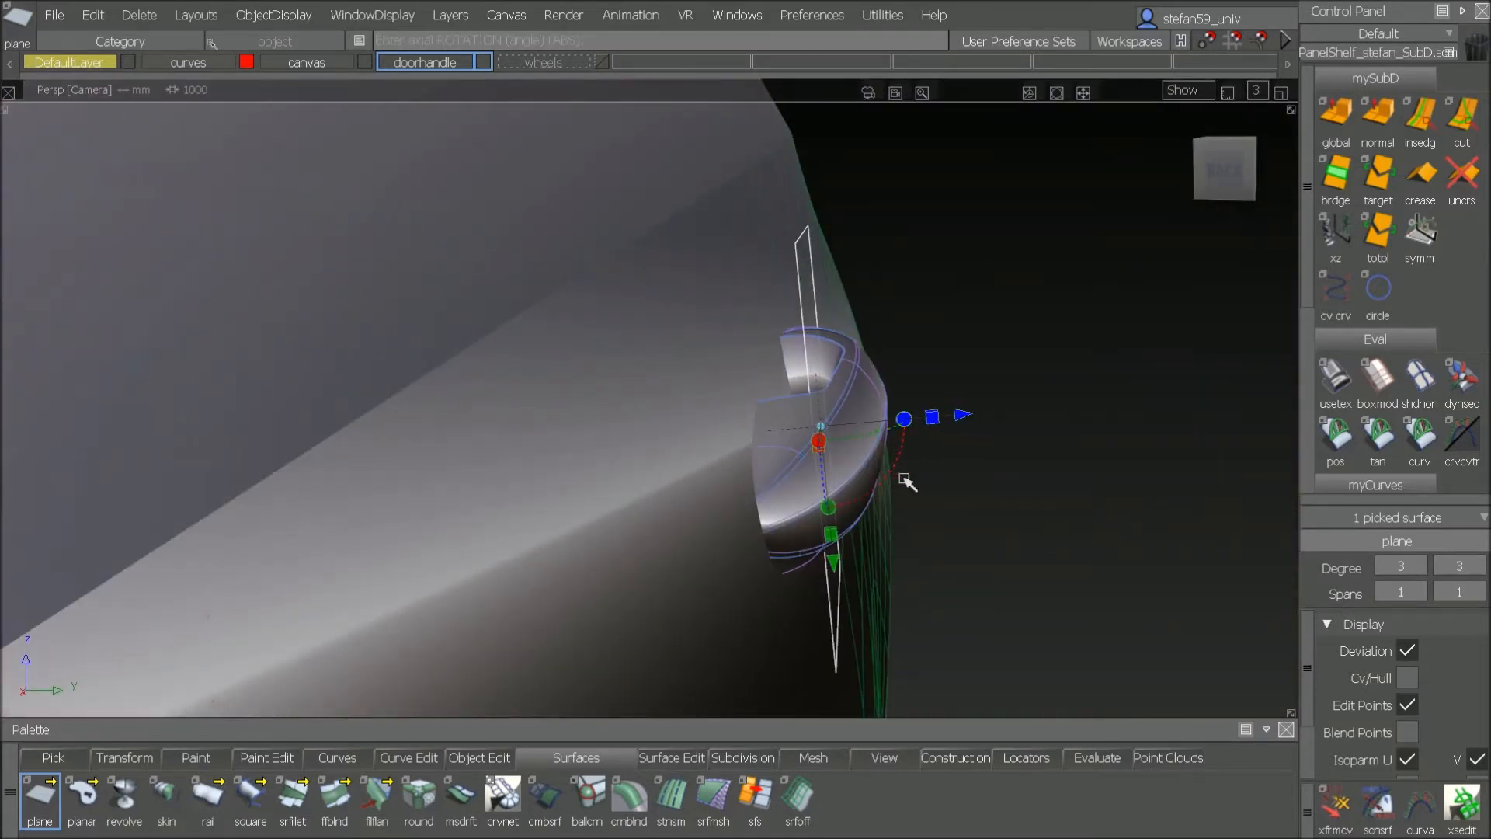
pyautogui.moveTo(902, 466); pyautogui.dragTo(1035, 516)
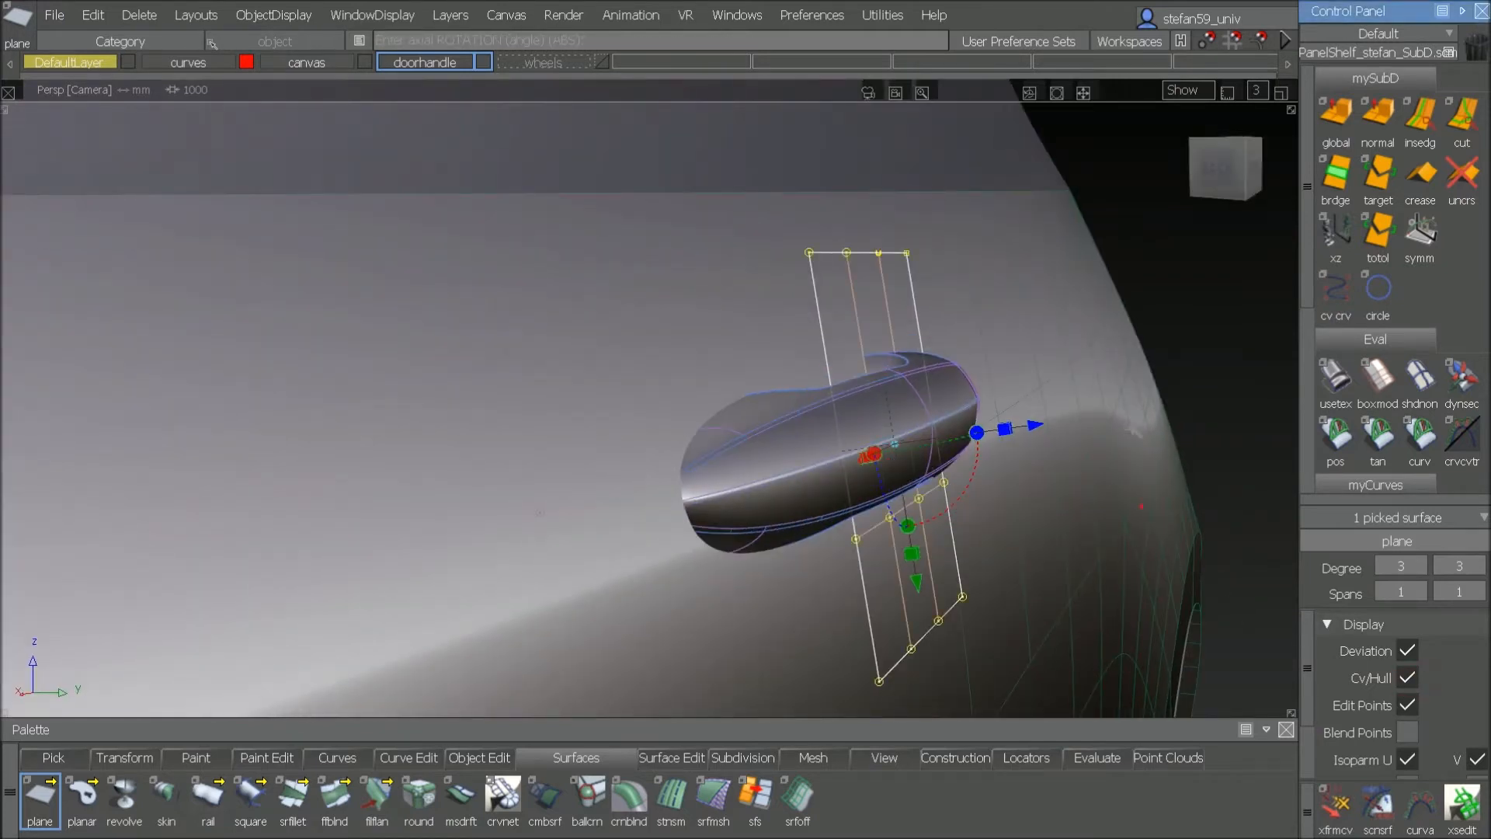
pyautogui.keyDown('ctrl'); pyautogui.keyDown('shift'); pyautogui.moveTo(1114, 349); pyautogui.dragTo(1109, 156); pyautogui.keyUp('shift'); pyautogui.keyUp('ctrl')
# Step: Pick the plane's two middle lengthwise hulls and move them in toward the car to bow the surface
pyautogui.keyDown('ctrl'); pyautogui.keyDown('shift'); pyautogui.click(932, 375); pyautogui.keyUp('shift'); pyautogui.keyUp('ctrl')
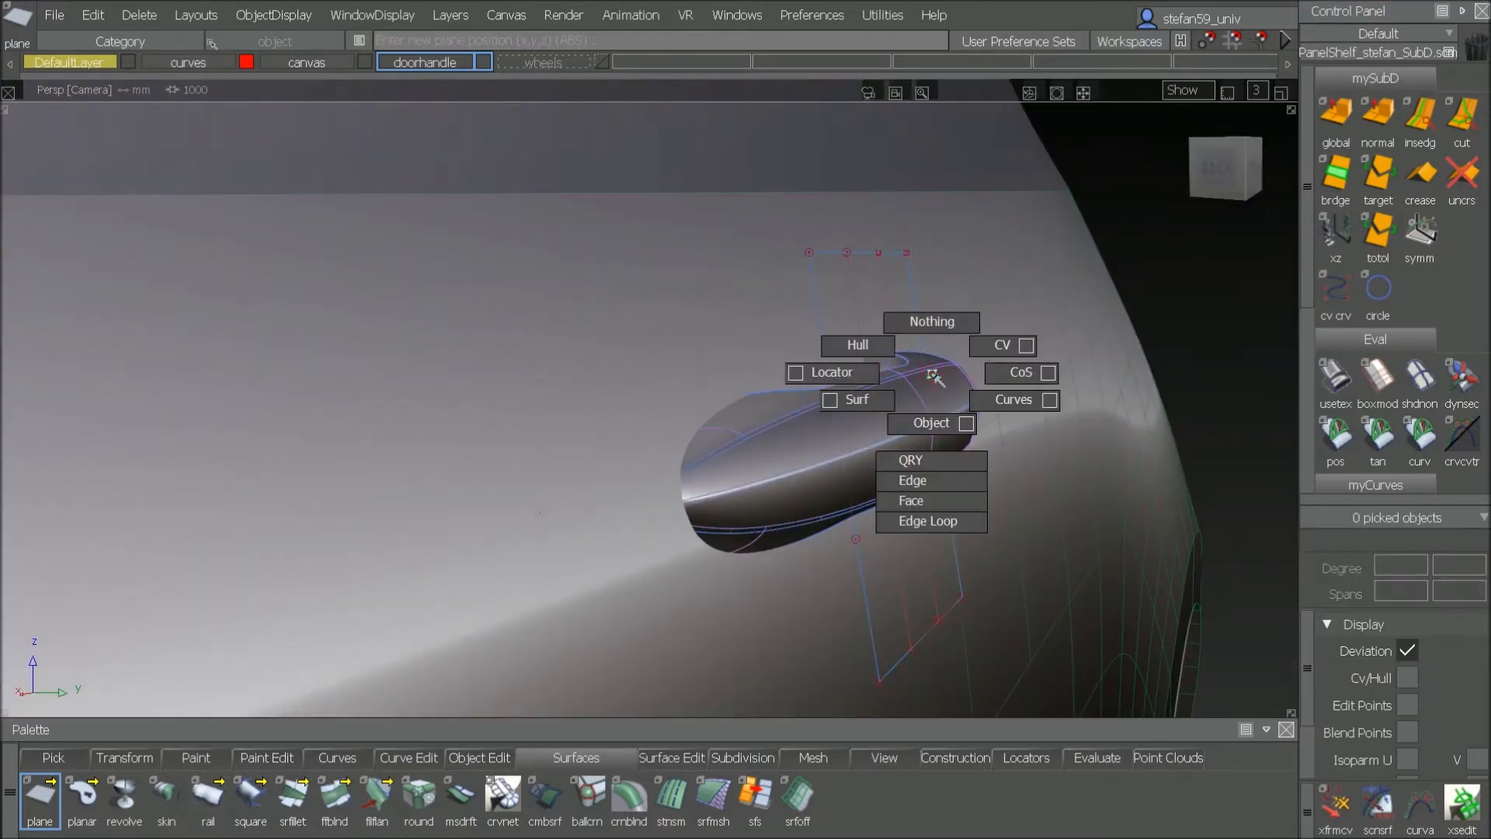
pyautogui.keyDown('ctrl'); pyautogui.keyDown('shift'); pyautogui.moveTo(857, 370); pyautogui.dragTo(859, 349); pyautogui.keyUp('shift'); pyautogui.keyUp('ctrl')
pyautogui.click(864, 398)
pyautogui.click(877, 525)
pyautogui.moveTo(1198, 364)
pyautogui.keyDown('ctrl'); pyautogui.keyDown('shift'); pyautogui.mouseDown(button='middle')
pyautogui.moveTo(1199, 414)
pyautogui.moveTo(1193, 383)
pyautogui.mouseUp(button='middle'); pyautogui.keyUp('shift'); pyautogui.keyUp('ctrl')
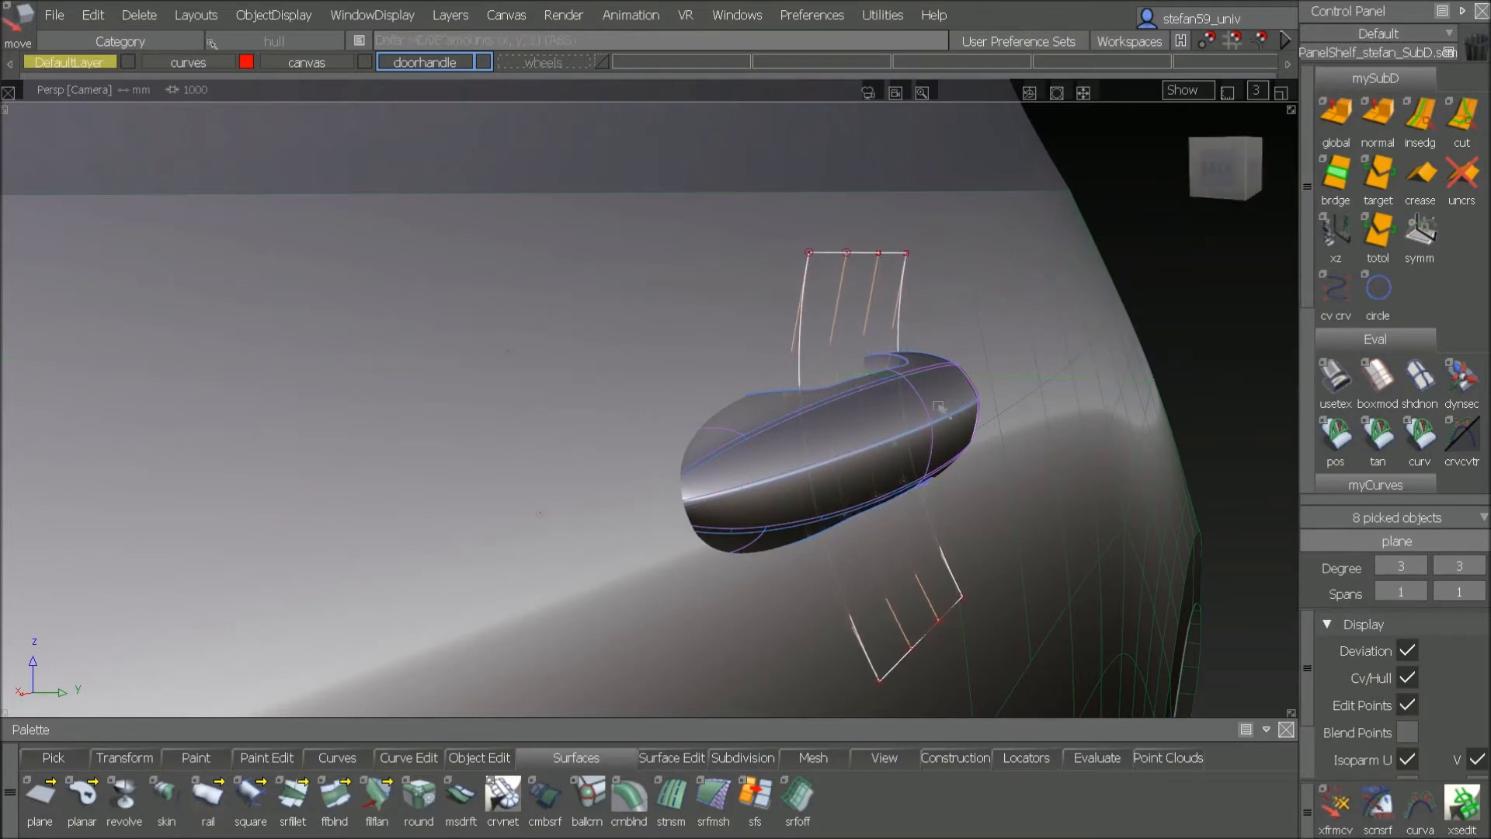
# Step: Move the plane's two middle vertical hulls relative to its outer edges to form a bowl, and pick the whole plane
pyautogui.click(801, 304)
pyautogui.click(898, 304)
pyautogui.keyDown('ctrl'); pyautogui.keyDown('shift'); pyautogui.moveTo(1243, 264); pyautogui.dragTo(1230, 315, button='middle'); pyautogui.keyUp('shift'); pyautogui.keyUp('ctrl')
pyautogui.moveTo(1207, 317); pyautogui.dragTo(1256, 320, button='middle')
pyautogui.keyDown('ctrl'); pyautogui.keyDown('shift'); pyautogui.moveTo(1085, 219); pyautogui.dragTo(1082, 264); pyautogui.keyUp('shift'); pyautogui.keyUp('ctrl')
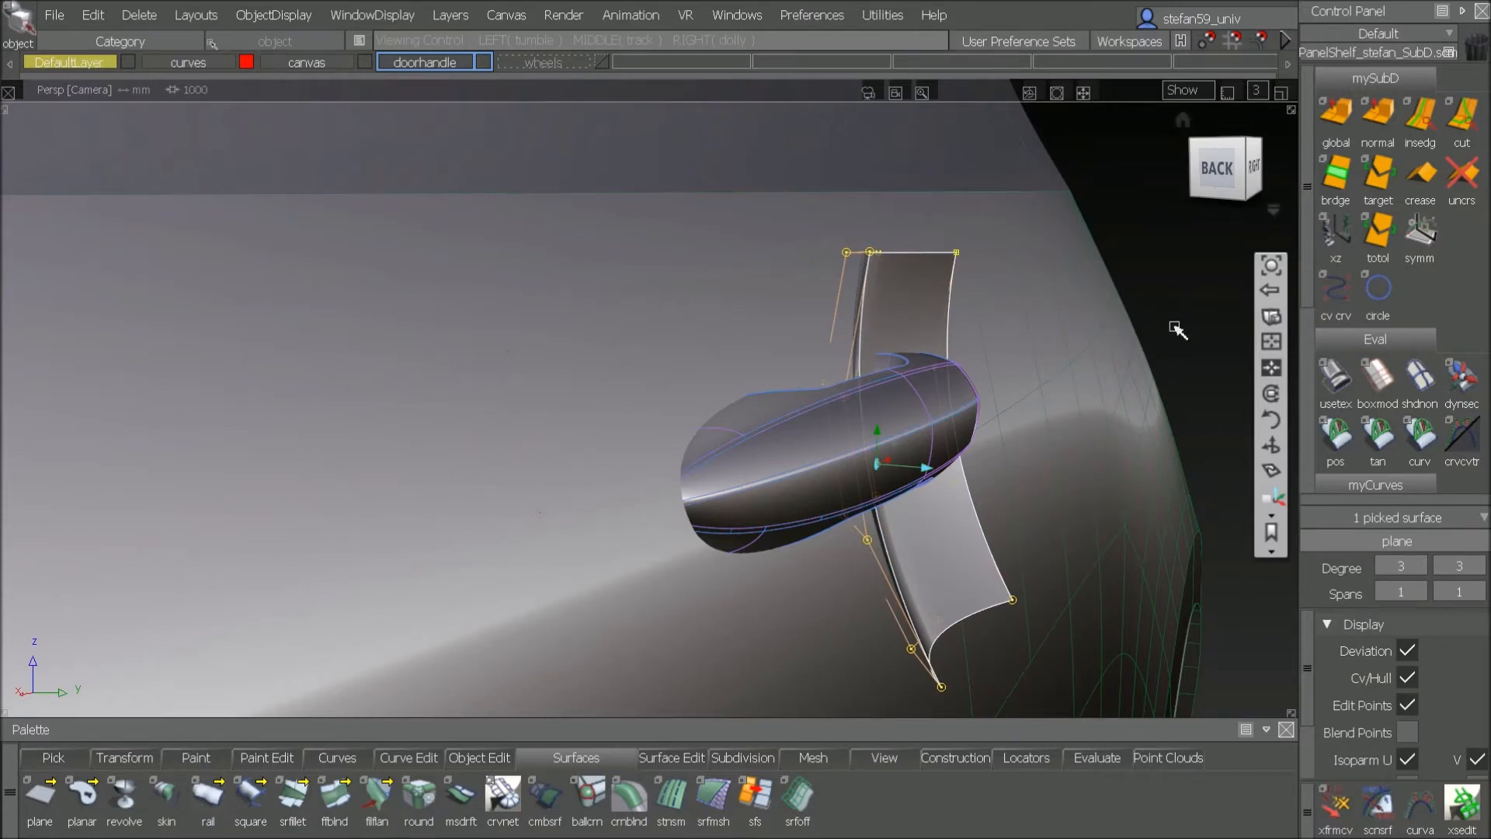
# Step: Move the bowl-shaped plane along the door handle to sit behind its grip, and adjust its lower hull
pyautogui.keyDown('alt'); pyautogui.keyDown('shift'); pyautogui.moveTo(1178, 323); pyautogui.dragTo(1172, 316); pyautogui.keyUp('shift'); pyautogui.keyUp('alt')
pyautogui.keyDown('alt'); pyautogui.keyDown('shift'); pyautogui.moveTo(1220, 437); pyautogui.dragTo(957, 485); pyautogui.keyUp('shift'); pyautogui.keyUp('alt')
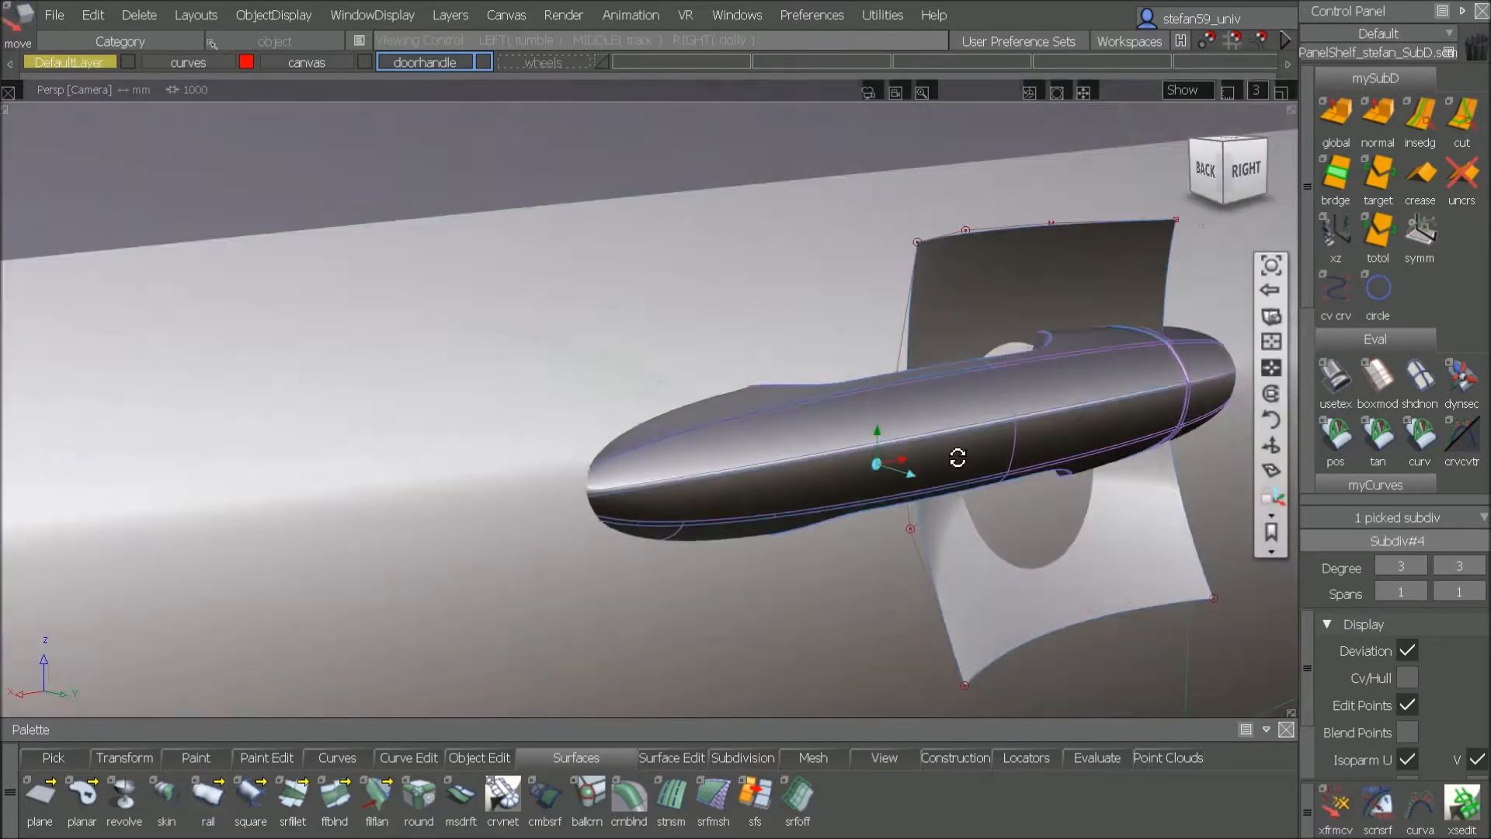
pyautogui.keyDown('alt'); pyautogui.keyDown('shift'); pyautogui.moveTo(956, 486); pyautogui.dragTo(848, 502, button='middle'); pyautogui.keyUp('shift'); pyautogui.keyUp('alt')
pyautogui.keyDown('alt'); pyautogui.keyDown('shift'); pyautogui.moveTo(848, 502); pyautogui.dragTo(966, 516); pyautogui.keyUp('shift'); pyautogui.keyUp('alt')
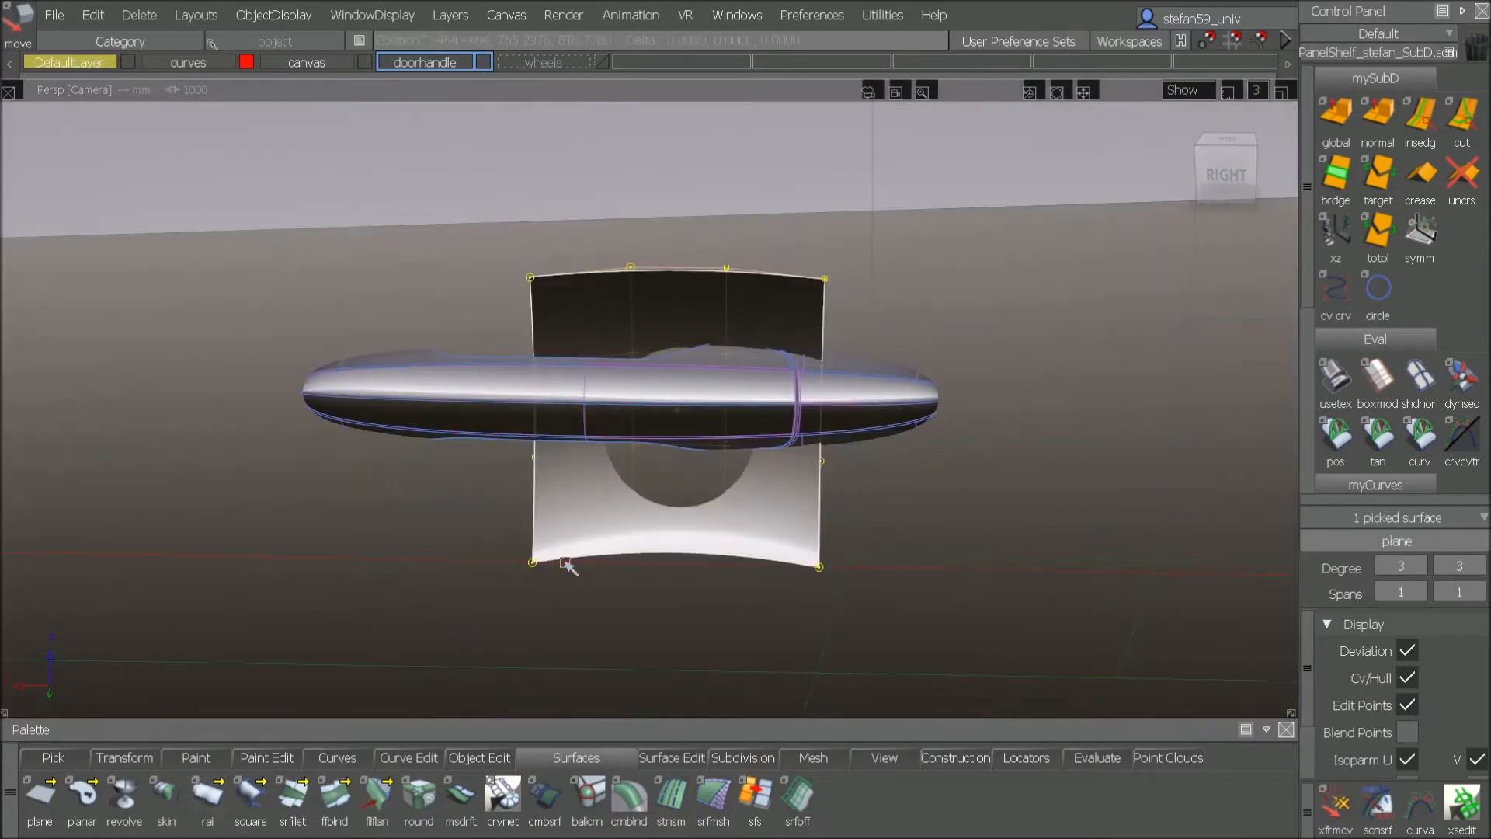
pyautogui.moveTo(569, 567); pyautogui.dragTo(468, 524)
pyautogui.keyDown('alt'); pyautogui.keyDown('shift'); pyautogui.moveTo(469, 529); pyautogui.dragTo(464, 614); pyautogui.keyUp('shift'); pyautogui.keyUp('alt')
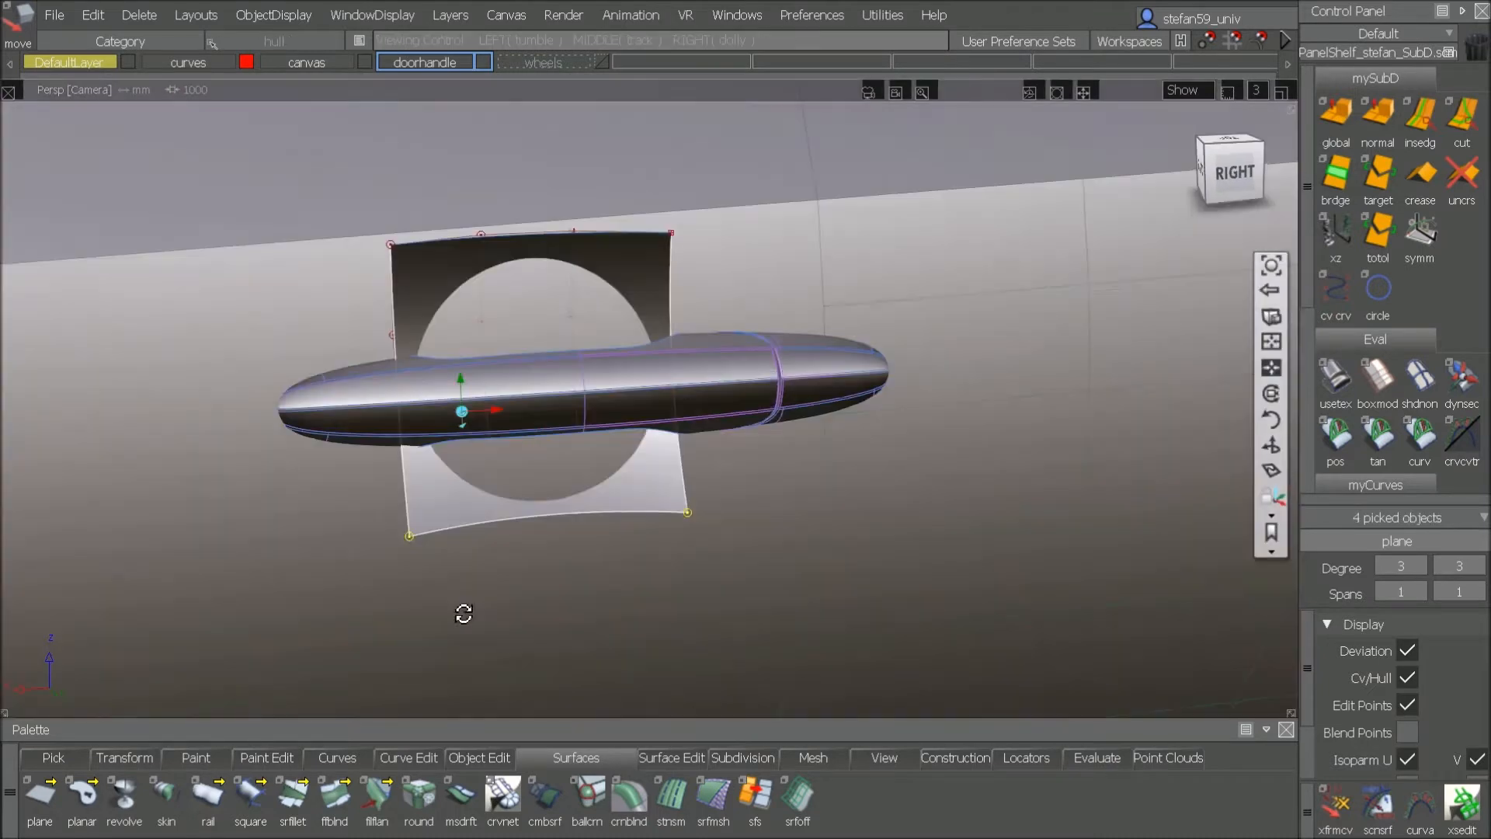
# Step: Pick the whole bowl surface again and scale it up slightly behind the door handle
pyautogui.keyDown('ctrl'); pyautogui.keyDown('shift'); pyautogui.moveTo(513, 593); pyautogui.dragTo(589, 597); pyautogui.keyUp('shift'); pyautogui.keyUp('ctrl')
pyautogui.keyDown('alt'); pyautogui.keyDown('shift'); pyautogui.moveTo(591, 599); pyautogui.dragTo(609, 629, button='right'); pyautogui.keyUp('shift'); pyautogui.keyUp('alt')
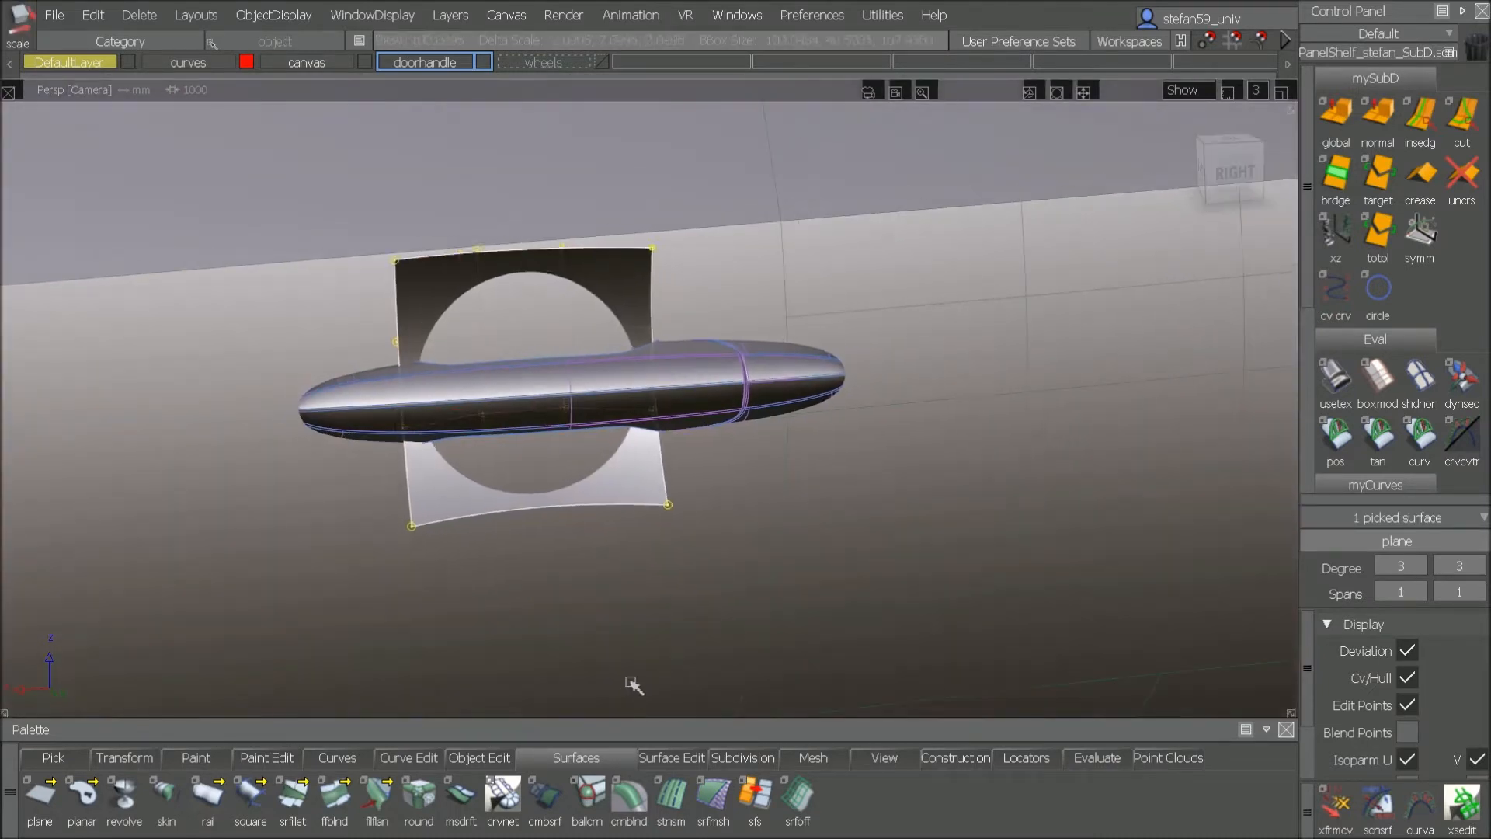
pyautogui.moveTo(630, 680); pyautogui.dragTo(651, 681)
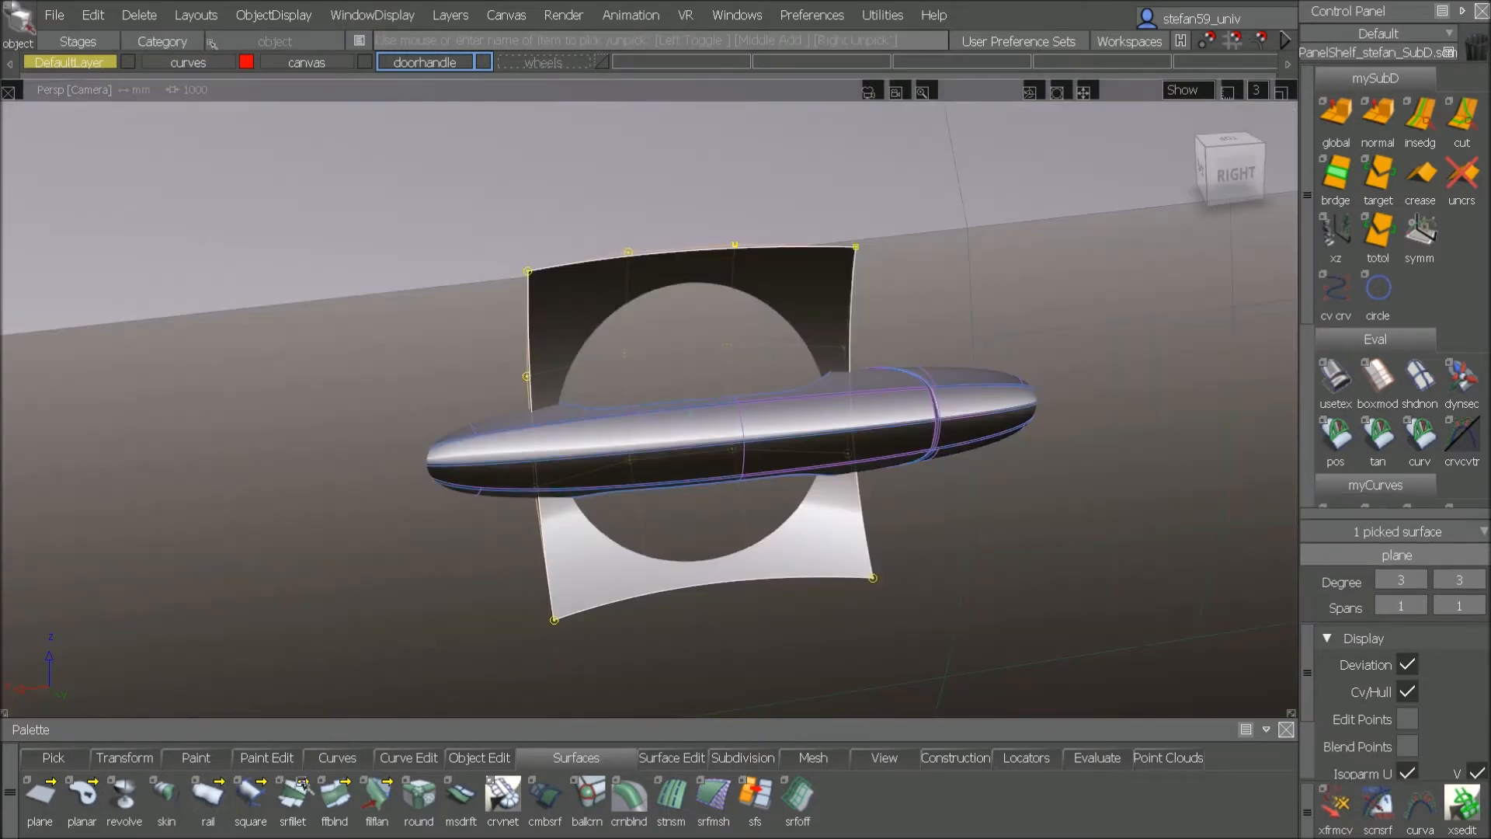
# Step: Build a chord surface fillet between the body subdivision and the bowl with G2 curvature and 2.0 tangent length, and turn on texture shading
pyautogui.doubleClick(302, 784)
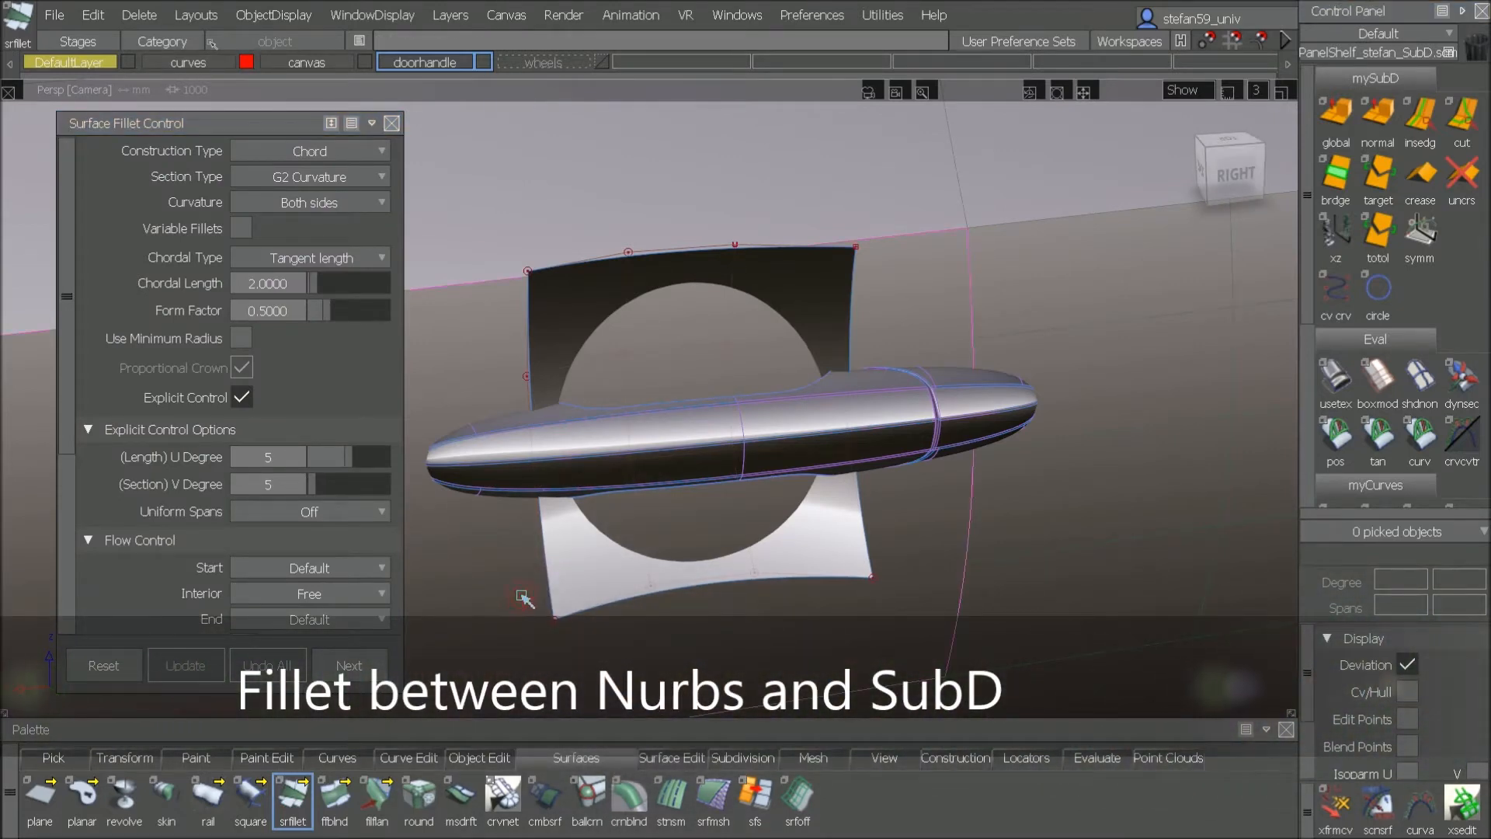
pyautogui.click(553, 596)
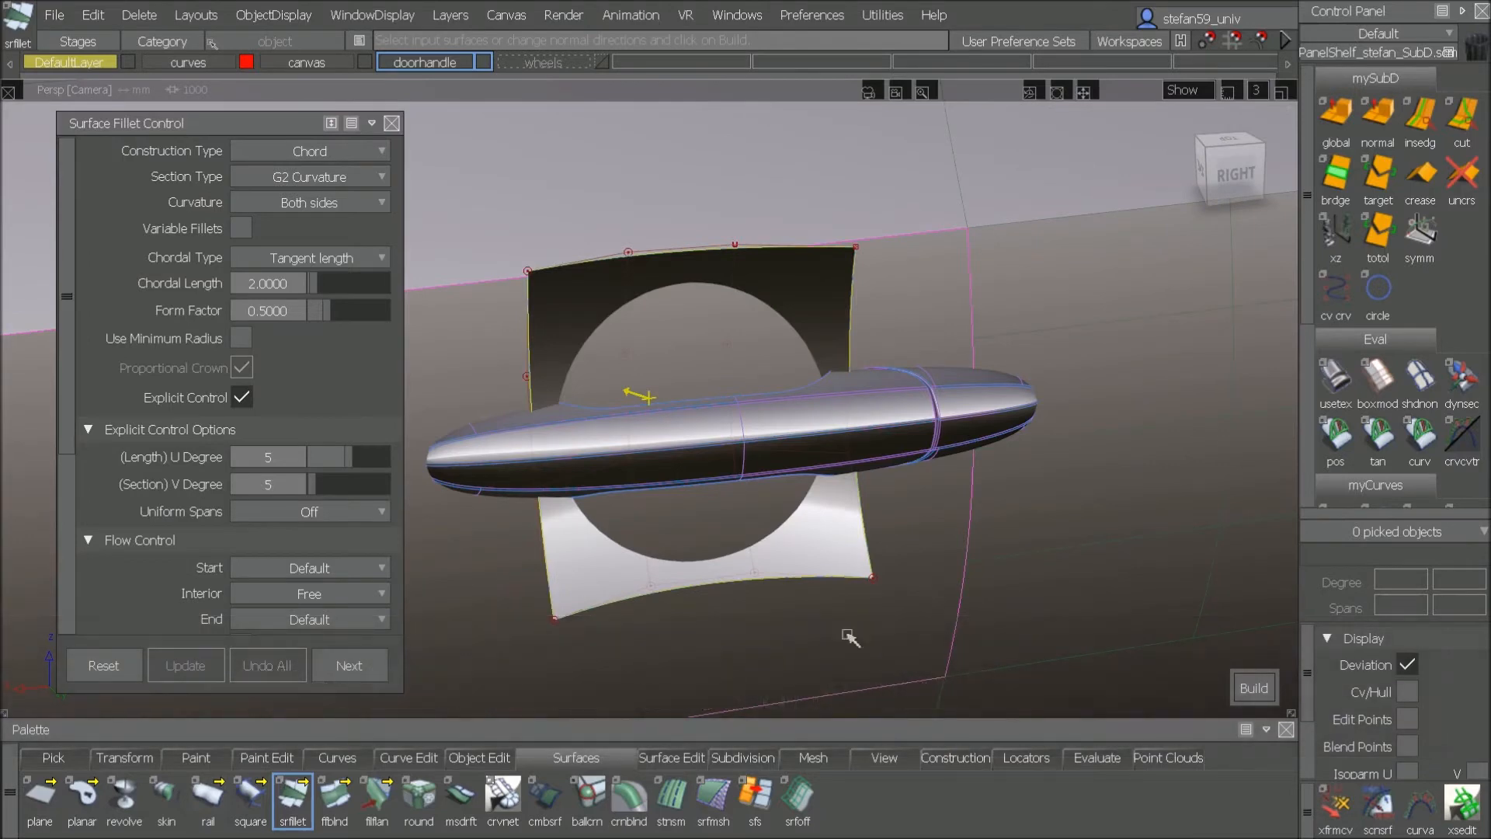
pyautogui.click(1254, 686)
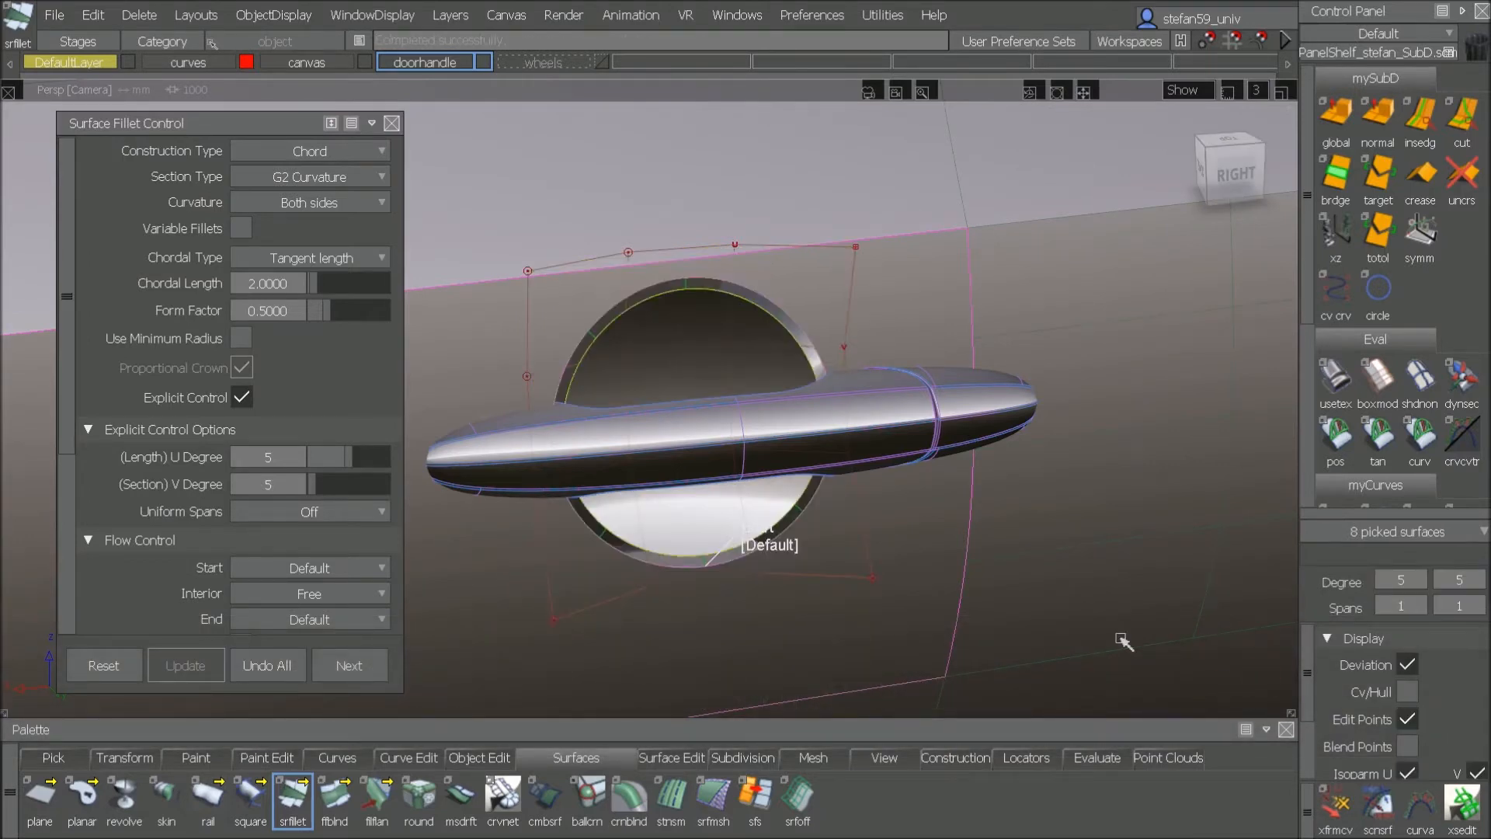
pyautogui.click(1336, 376)
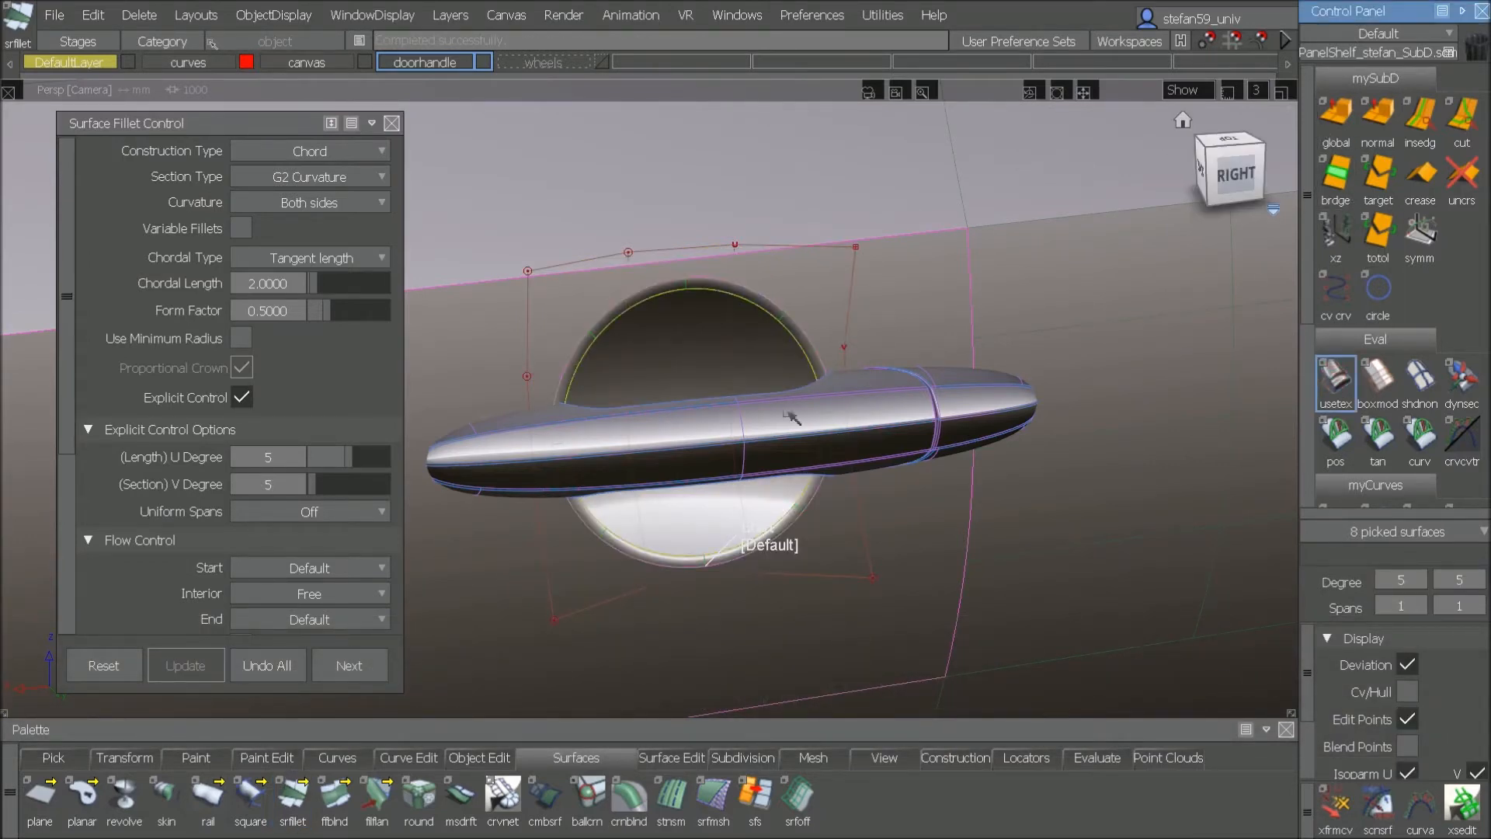
pyautogui.keyDown('alt'); pyautogui.keyDown('shift'); pyautogui.moveTo(690, 280); pyautogui.dragTo(777, 238); pyautogui.keyUp('shift'); pyautogui.keyUp('alt')
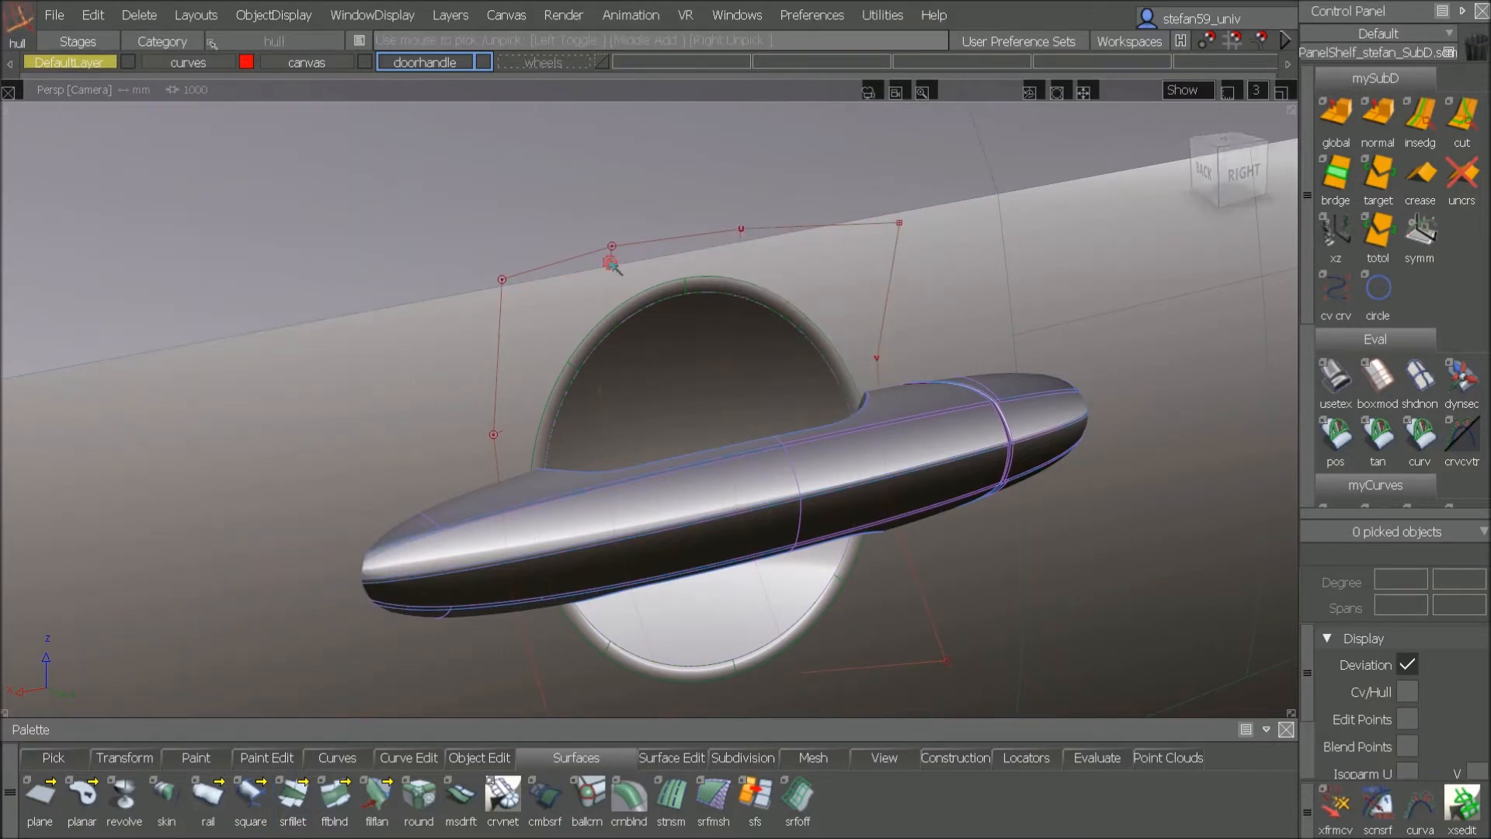
# Step: Pick the bowl's two middle hulls and move them slightly along Y so that the fillet updates, and clear the selection
pyautogui.click(611, 263)
pyautogui.keyDown('ctrl'); pyautogui.keyDown('shift'); pyautogui.moveTo(810, 278); pyautogui.dragTo(816, 249, button='middle'); pyautogui.keyUp('shift'); pyautogui.keyUp('ctrl')
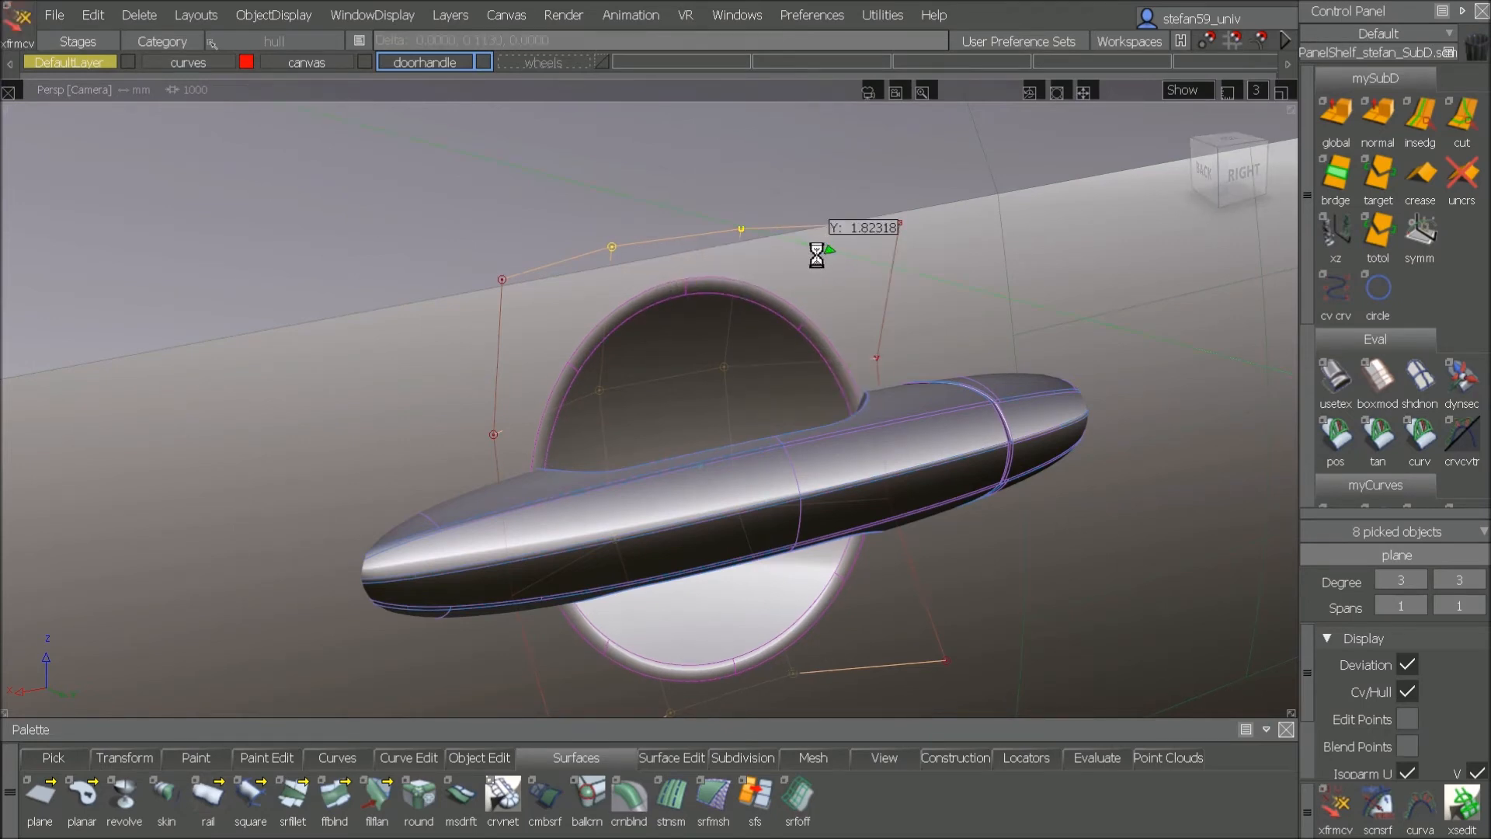
pyautogui.moveTo(830, 262); pyautogui.dragTo(817, 301, button='middle')
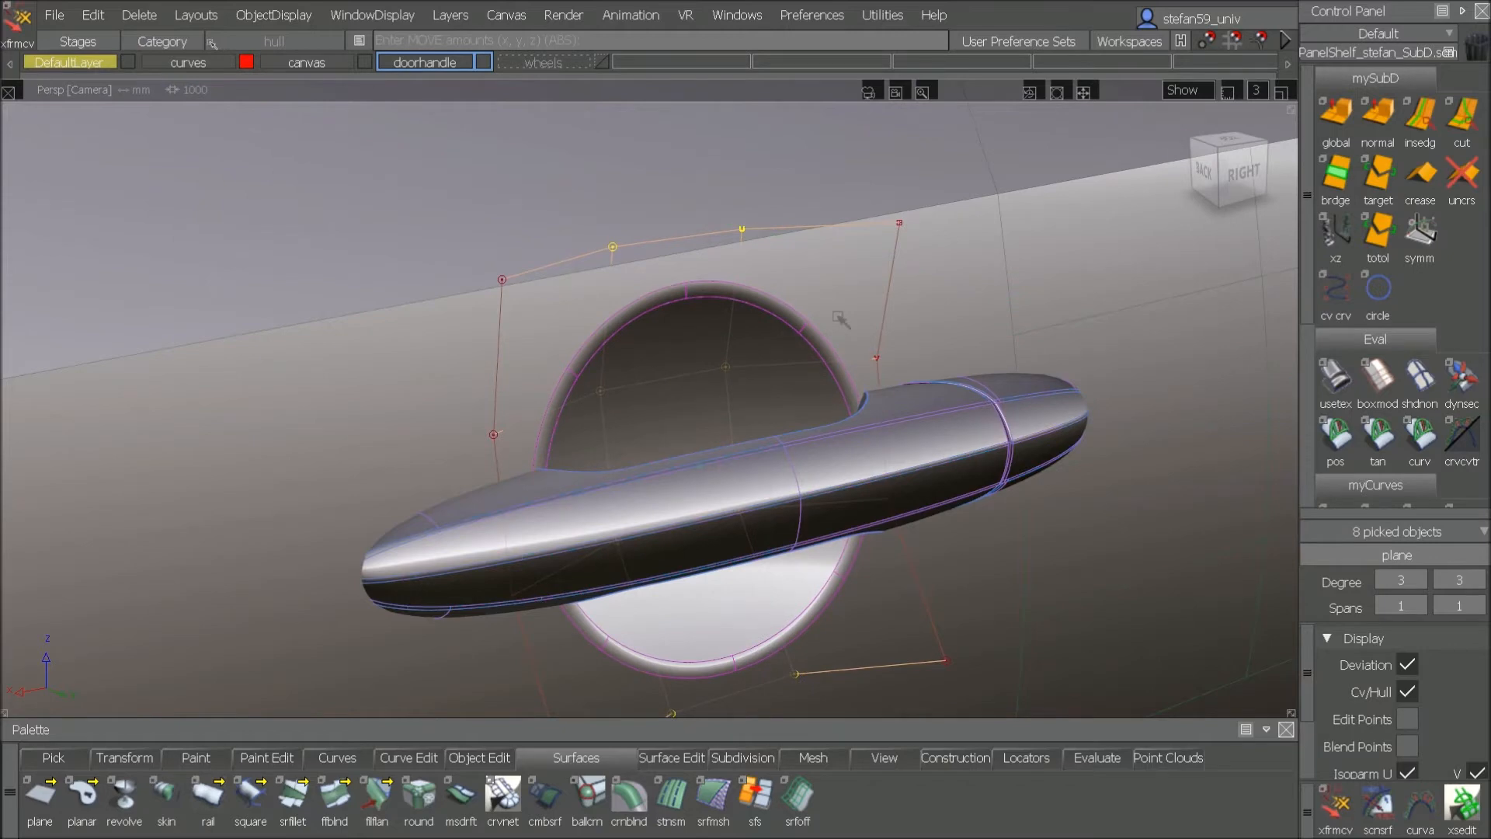
pyautogui.keyDown('ctrl'); pyautogui.keyDown('shift'); pyautogui.moveTo(878, 271); pyautogui.dragTo(759, 389); pyautogui.keyUp('shift'); pyautogui.keyUp('ctrl')
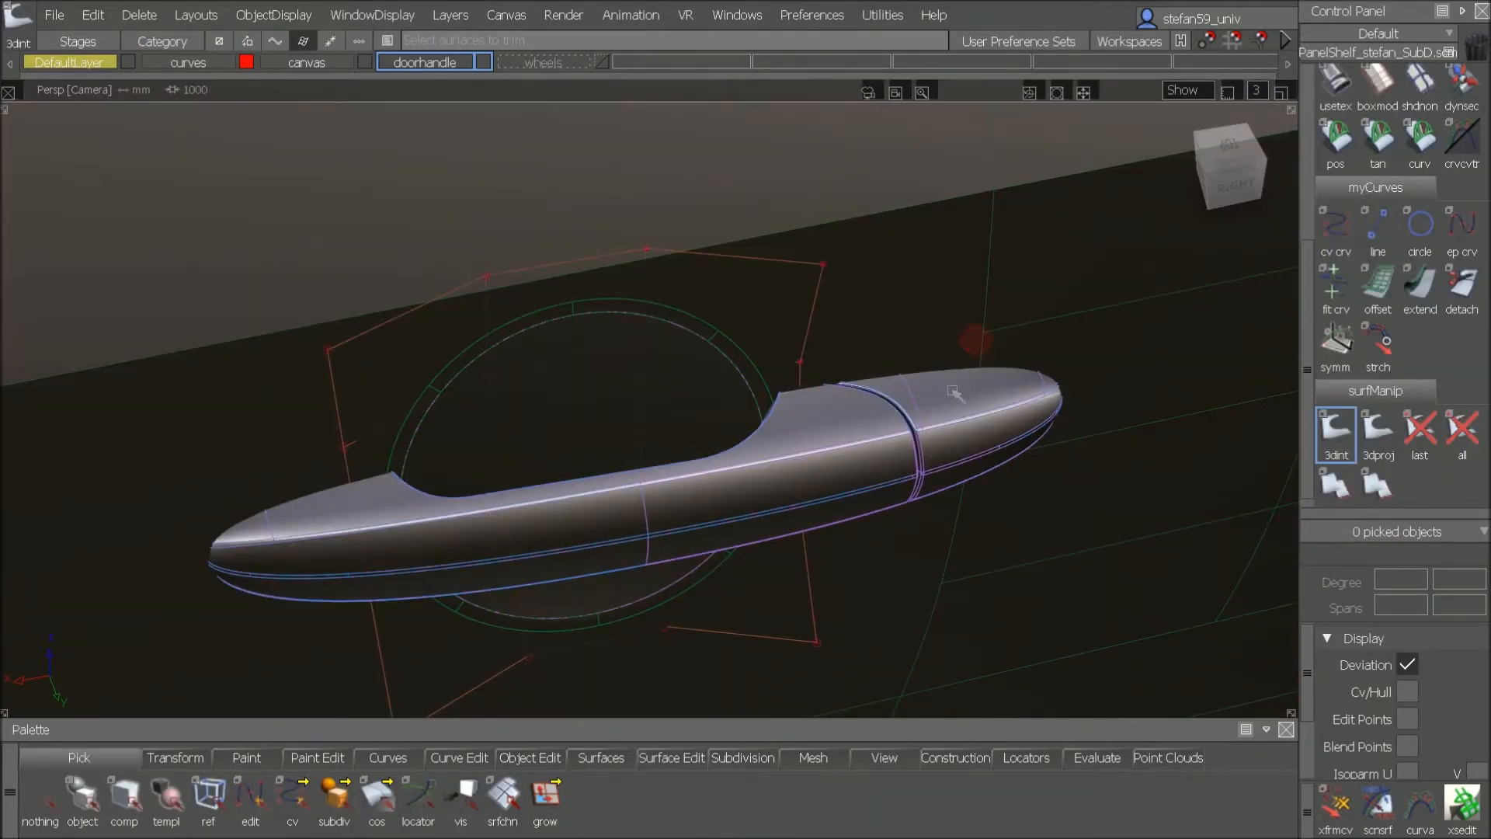
# Step: Isolate the end piece of the door handle together with the car body and fillet surfaces by hiding everything unselected
pyautogui.keyDown('alt'); pyautogui.keyDown('shift'); pyautogui.moveTo(956, 362); pyautogui.dragTo(901, 404); pyautogui.keyUp('shift'); pyautogui.keyUp('alt')
pyautogui.keyDown('alt'); pyautogui.keyDown('shift'); pyautogui.moveTo(902, 403); pyautogui.dragTo(942, 416, button='right'); pyautogui.keyUp('shift'); pyautogui.keyUp('alt')
pyautogui.keyDown('alt'); pyautogui.keyDown('shift'); pyautogui.moveTo(901, 411); pyautogui.dragTo(526, 398, button='middle'); pyautogui.keyUp('shift'); pyautogui.keyUp('alt')
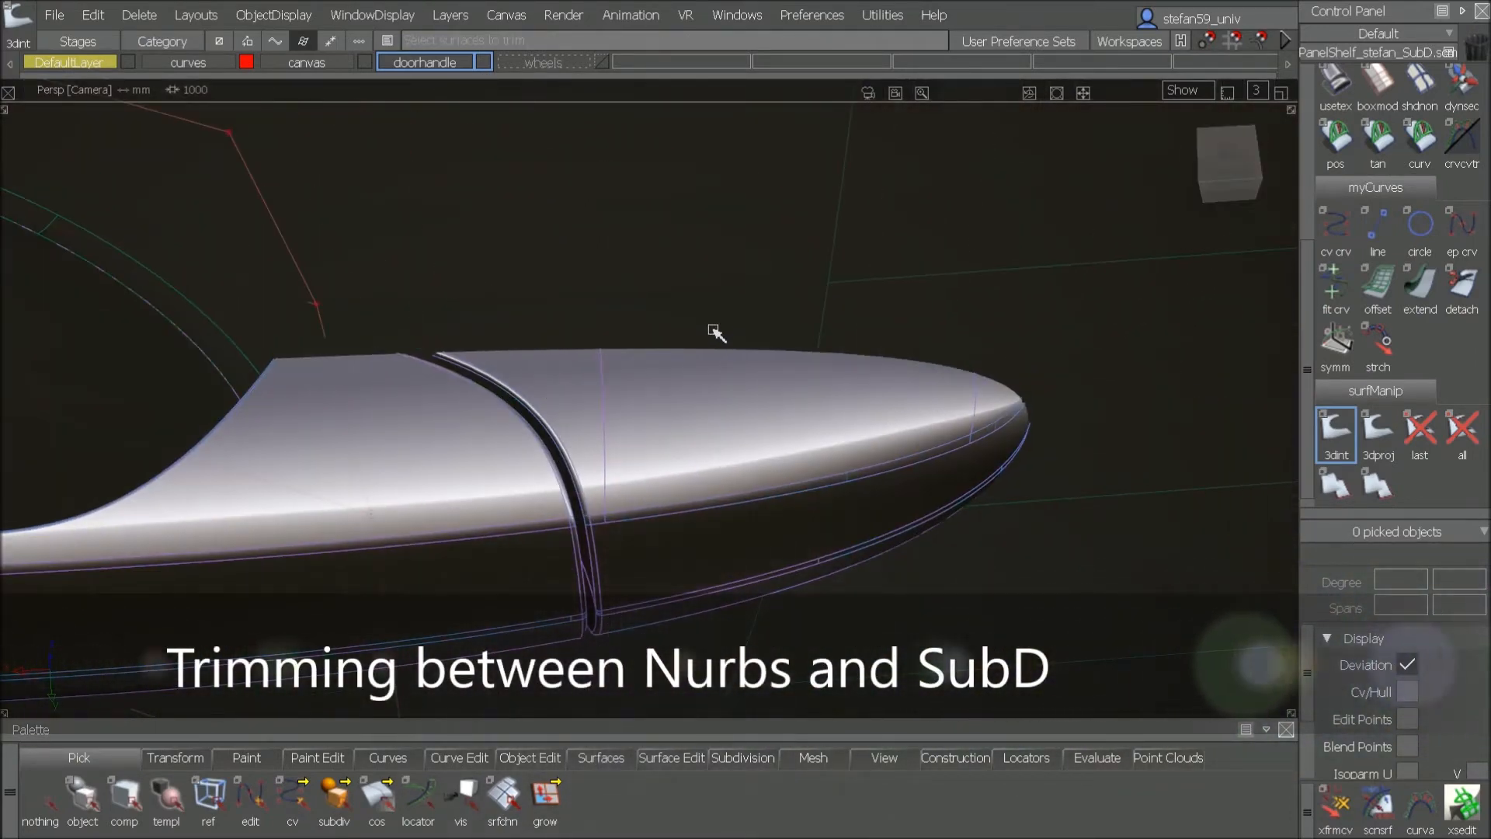
pyautogui.keyDown('alt'); pyautogui.keyDown('shift'); pyautogui.moveTo(760, 366); pyautogui.dragTo(760, 368, button='right'); pyautogui.keyUp('shift'); pyautogui.keyUp('alt')
pyautogui.keyDown('alt'); pyautogui.keyDown('shift'); pyautogui.moveTo(760, 368); pyautogui.dragTo(762, 439, button='middle'); pyautogui.keyUp('shift'); pyautogui.keyUp('alt')
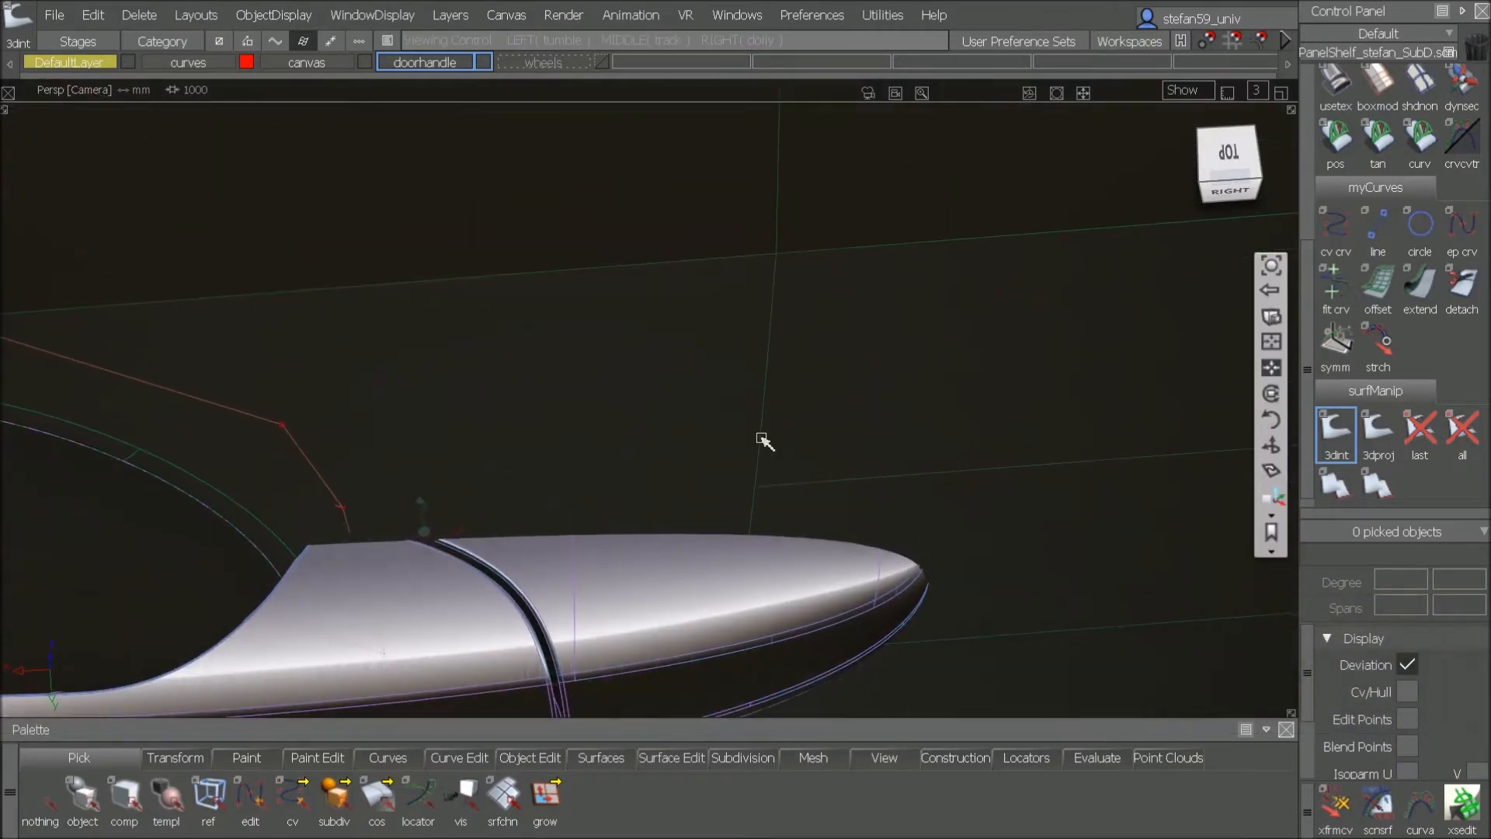
pyautogui.keyDown('ctrl'); pyautogui.keyDown('shift'); pyautogui.moveTo(720, 436); pyautogui.dragTo(722, 483); pyautogui.keyUp('shift'); pyautogui.keyUp('ctrl')
pyautogui.click(778, 616)
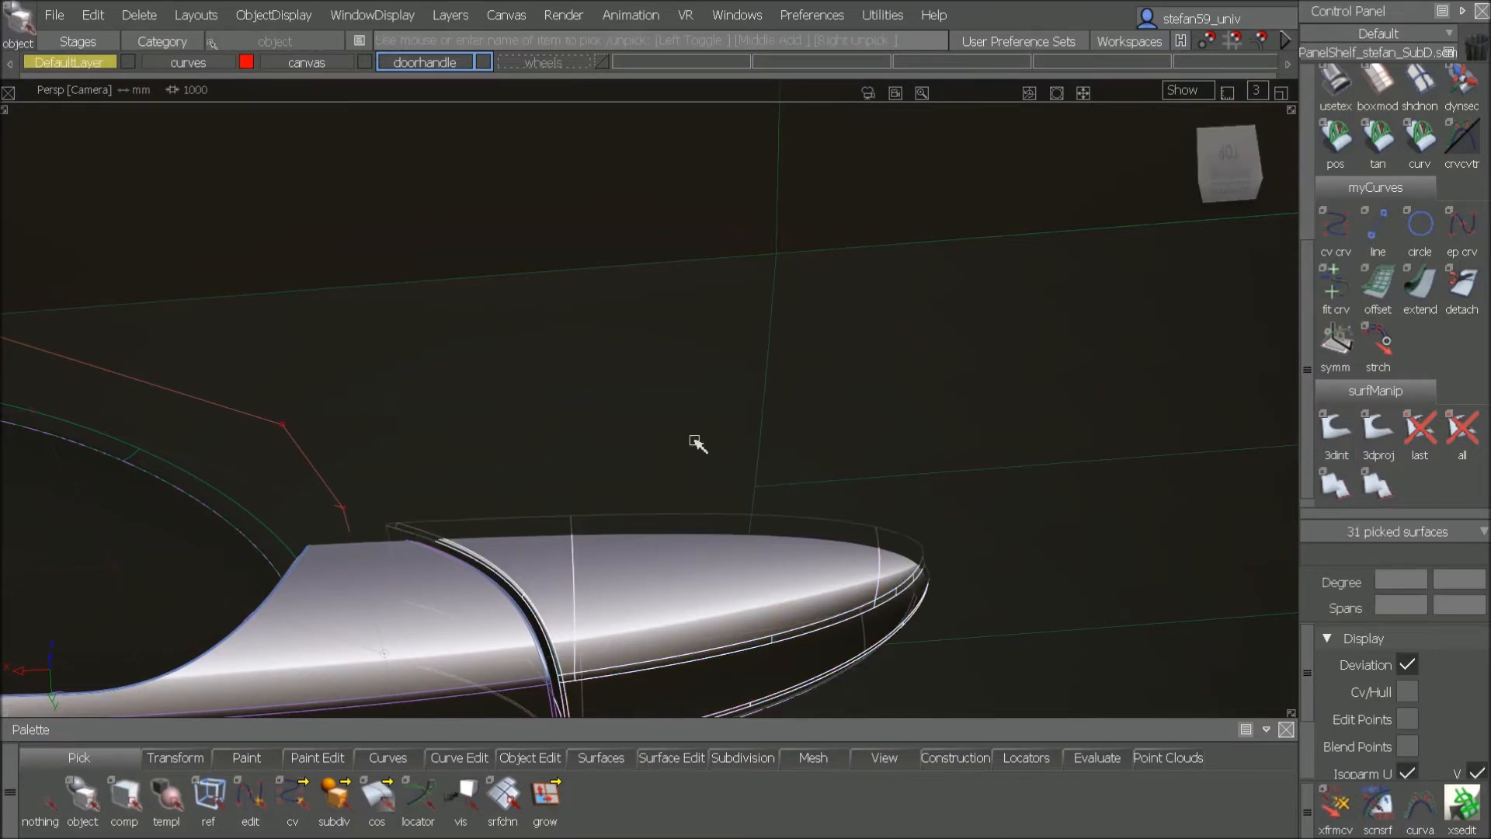
pyautogui.keyDown('ctrl'); pyautogui.keyDown('shift'); pyautogui.moveTo(683, 409); pyautogui.dragTo(635, 440); pyautogui.keyUp('shift'); pyautogui.keyUp('ctrl')
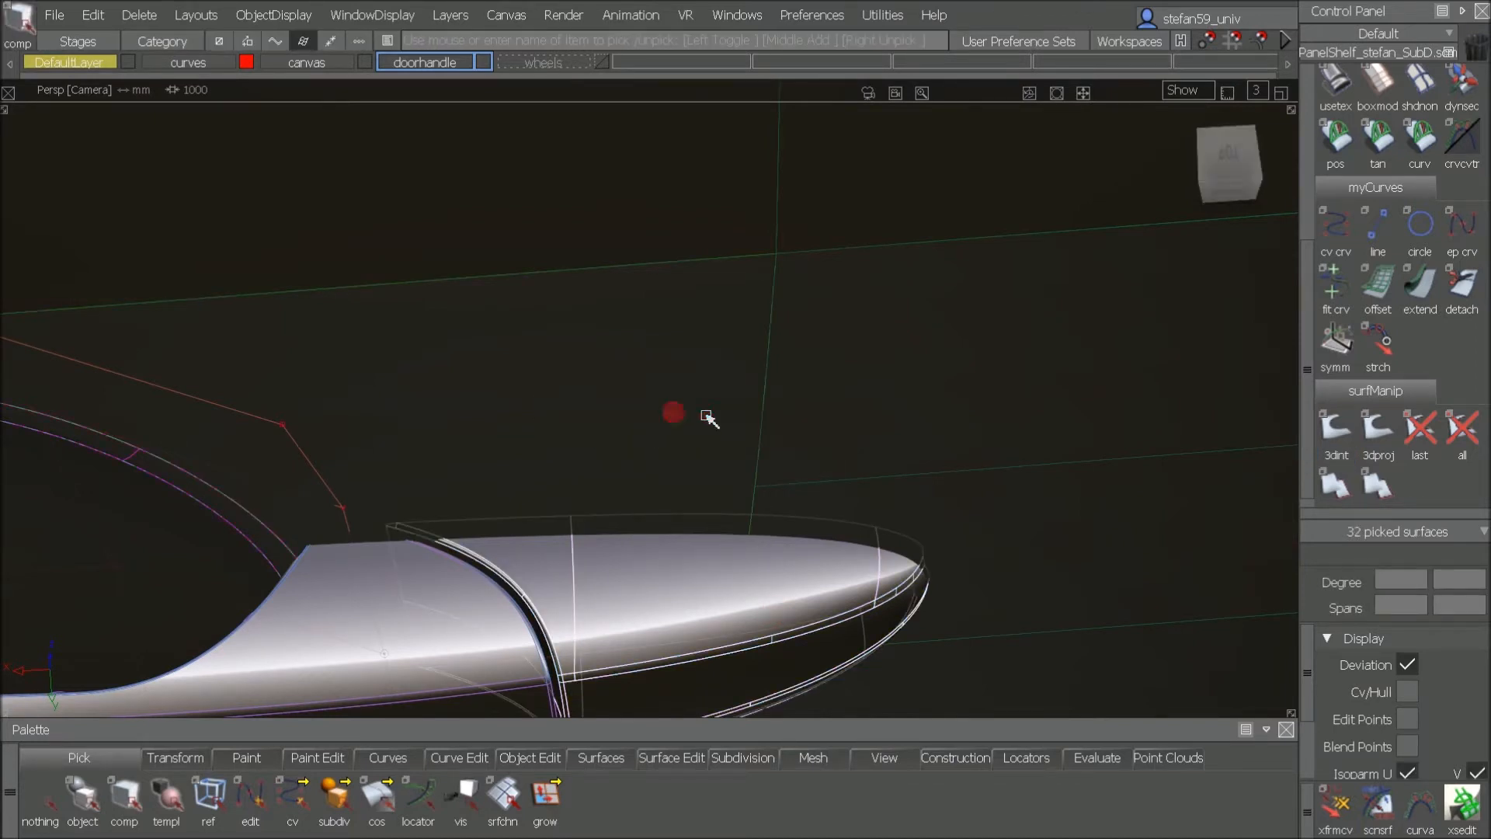
pyautogui.keyDown('ctrl'); pyautogui.keyDown('shift'); pyautogui.moveTo(793, 398); pyautogui.dragTo(793, 397, button='right'); pyautogui.keyUp('shift'); pyautogui.keyUp('ctrl')
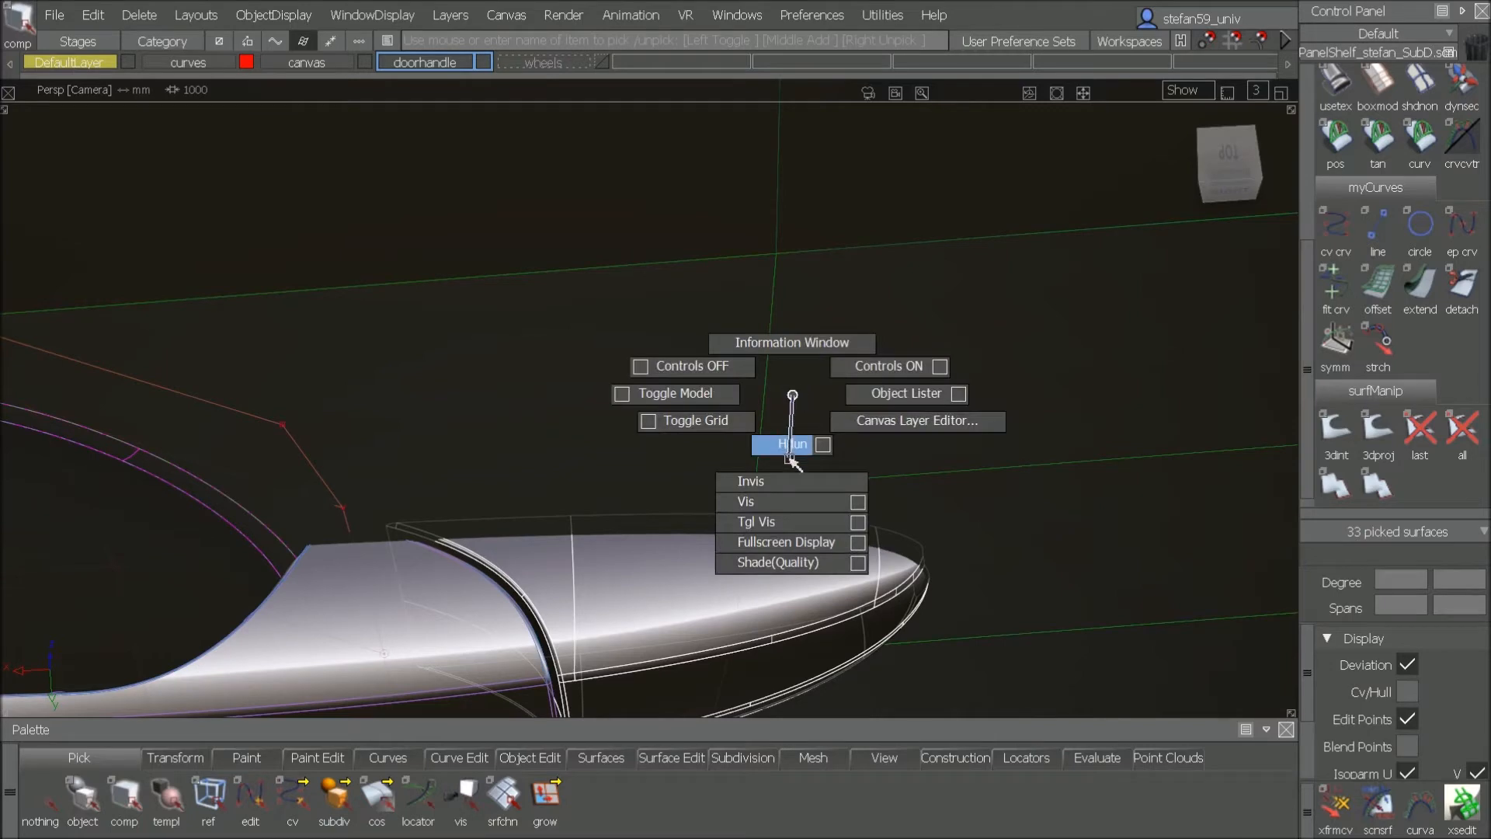
pyautogui.keyDown('ctrl'); pyautogui.keyDown('shift'); pyautogui.moveTo(793, 459); pyautogui.dragTo(793, 460, button='right'); pyautogui.keyUp('shift'); pyautogui.keyUp('ctrl')
# Step: Trim the middle section of the handle piece's upper wall by 3D intersection with the body subdivision, discarding the part inside the body
pyautogui.keyDown('alt'); pyautogui.keyDown('shift'); pyautogui.moveTo(782, 403); pyautogui.dragTo(805, 539); pyautogui.keyUp('shift'); pyautogui.keyUp('alt')
pyautogui.keyDown('alt'); pyautogui.keyDown('shift'); pyautogui.moveTo(806, 540); pyautogui.dragTo(805, 504, button='right'); pyautogui.keyUp('shift'); pyautogui.keyUp('alt')
pyautogui.keyDown('alt'); pyautogui.keyDown('shift'); pyautogui.moveTo(805, 505); pyautogui.dragTo(497, 516, button='middle'); pyautogui.keyUp('shift'); pyautogui.keyUp('alt')
pyautogui.click(1336, 429)
pyautogui.keyDown('alt'); pyautogui.keyDown('shift'); pyautogui.moveTo(734, 282); pyautogui.dragTo(800, 403); pyautogui.keyUp('shift'); pyautogui.keyUp('alt')
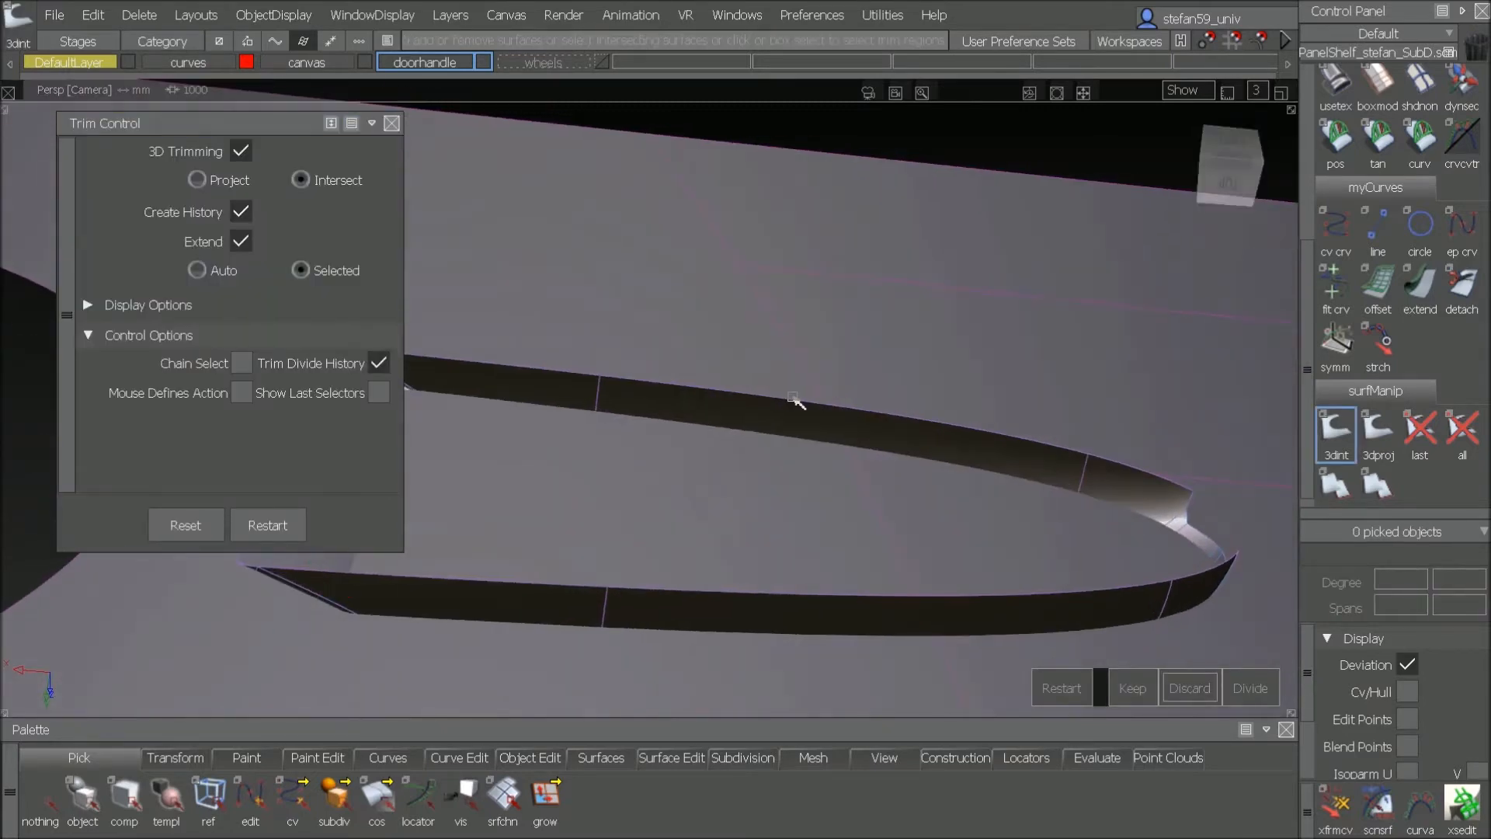
pyautogui.click(716, 337)
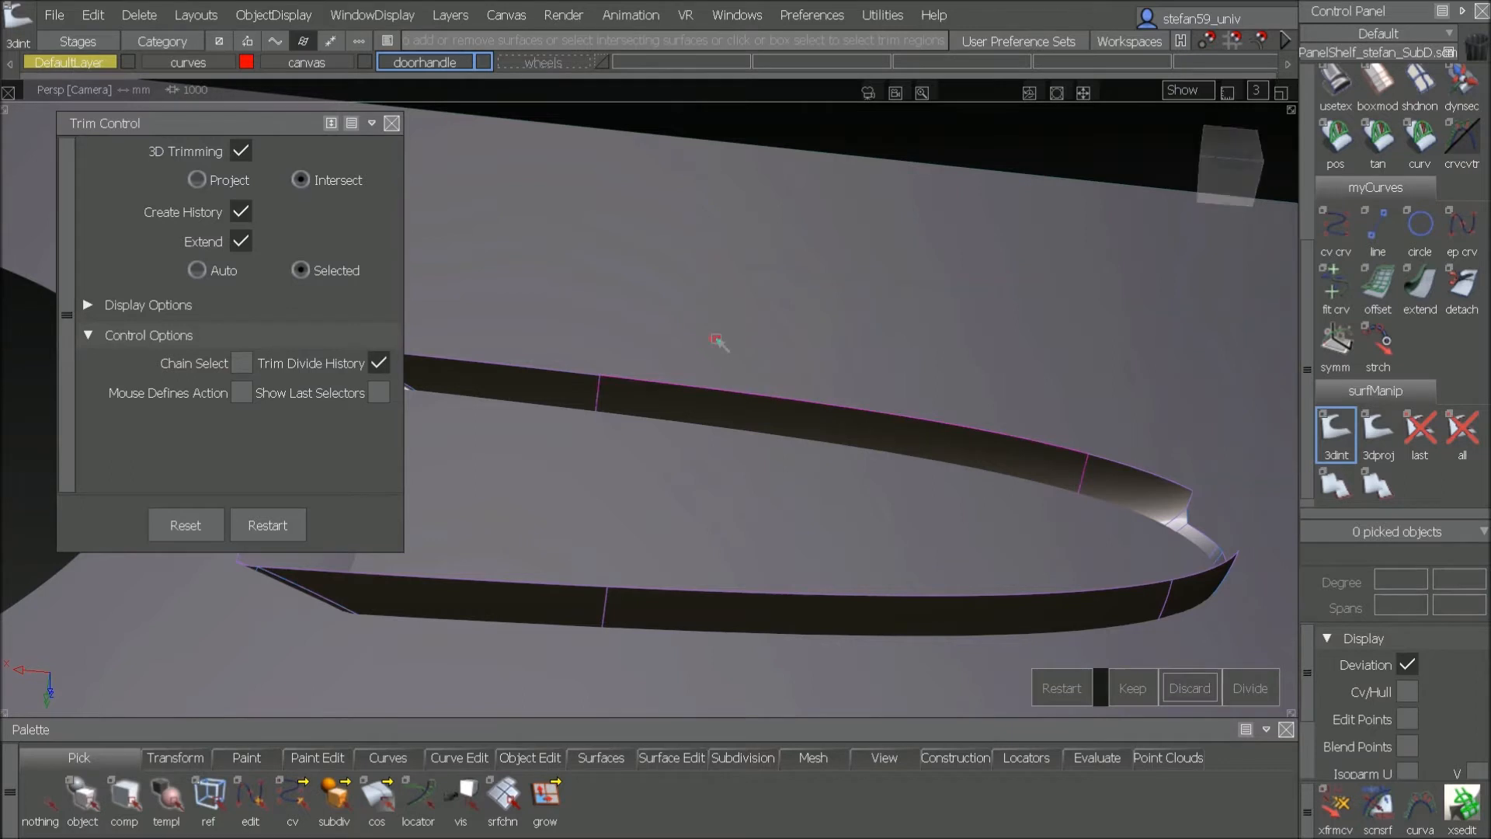
pyautogui.click(914, 378)
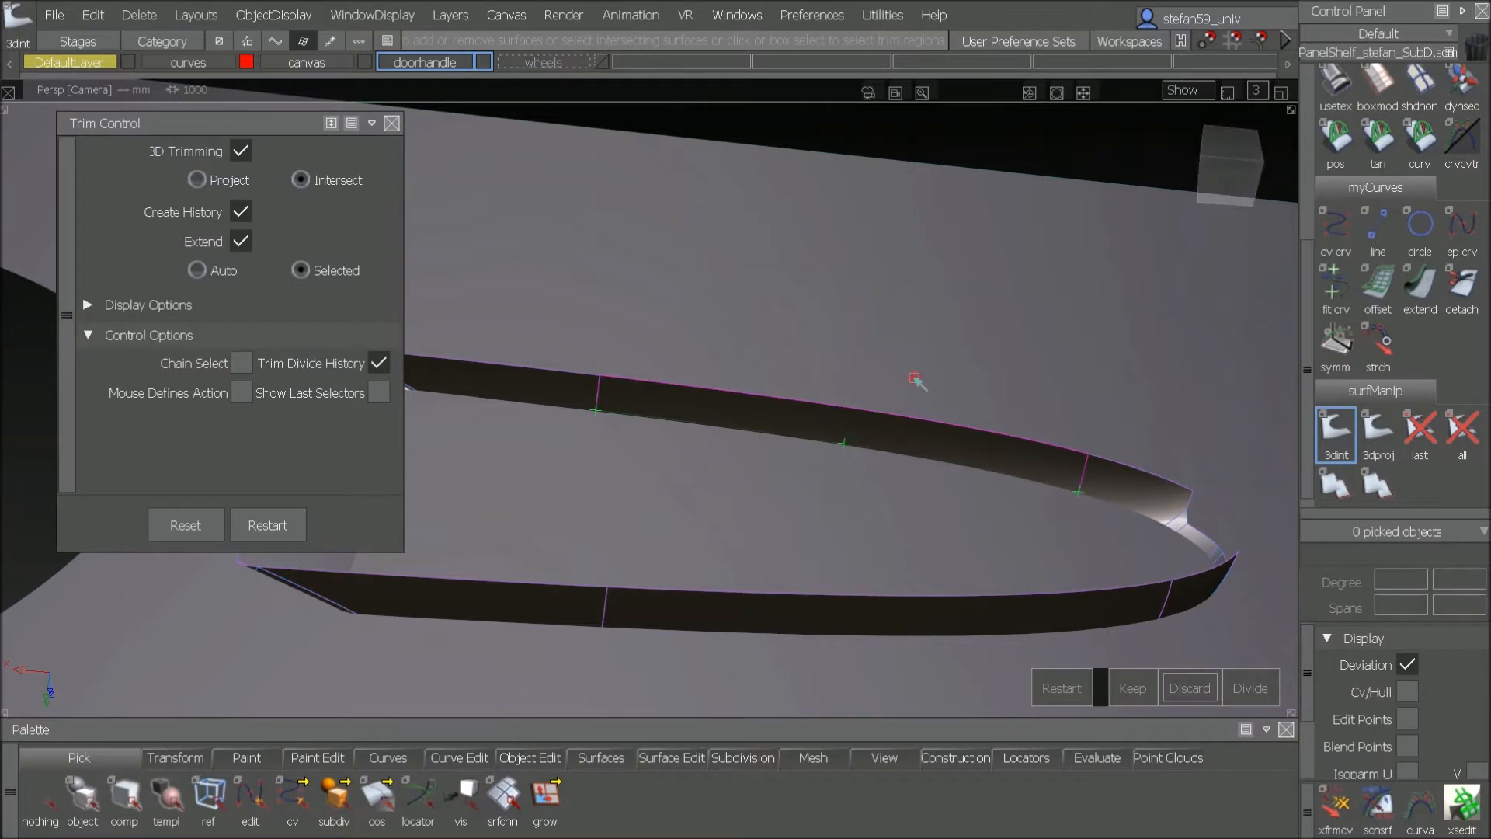
pyautogui.click(907, 441)
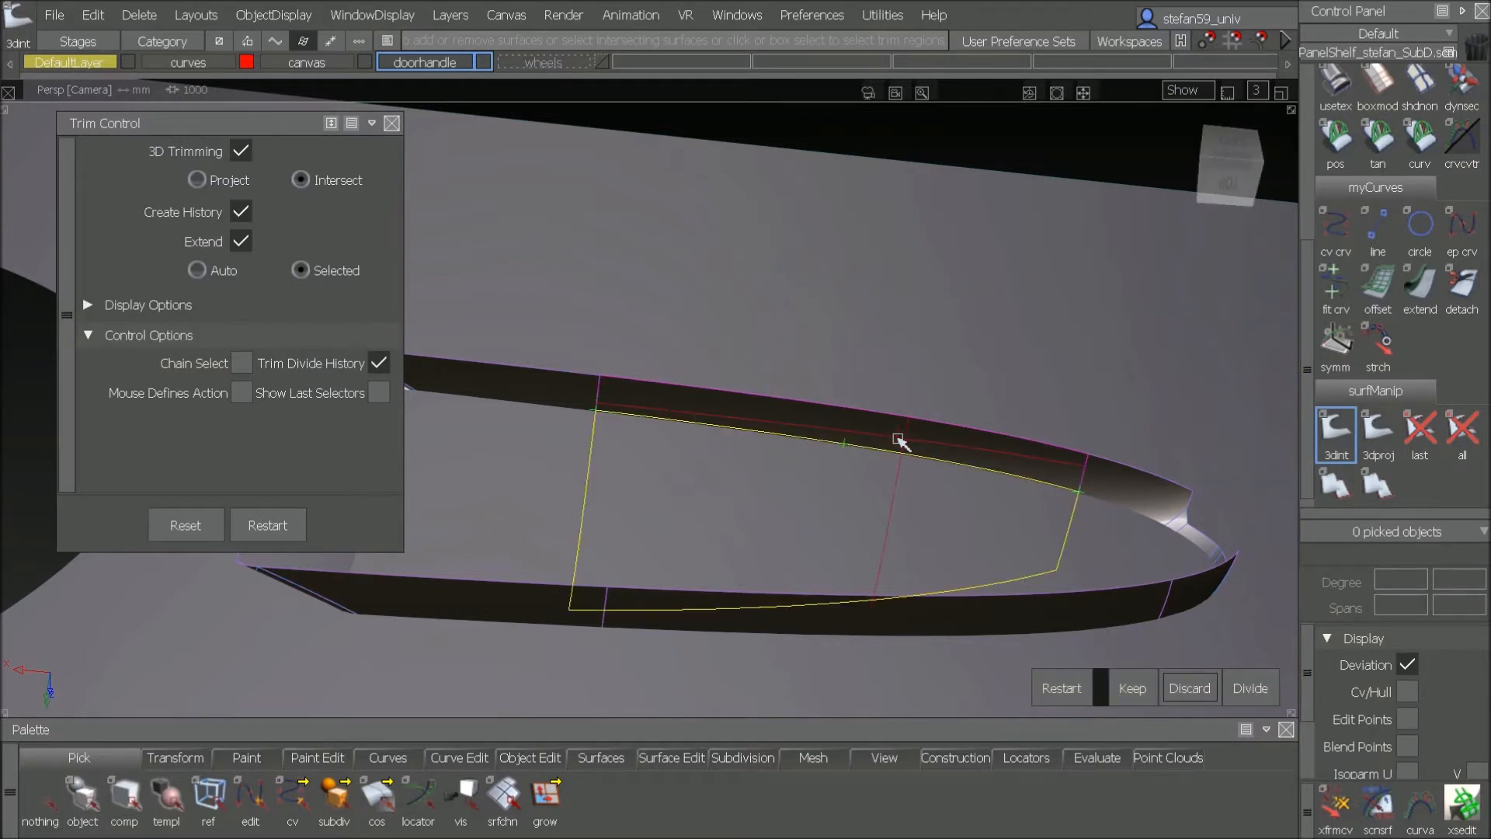
pyautogui.click(1191, 689)
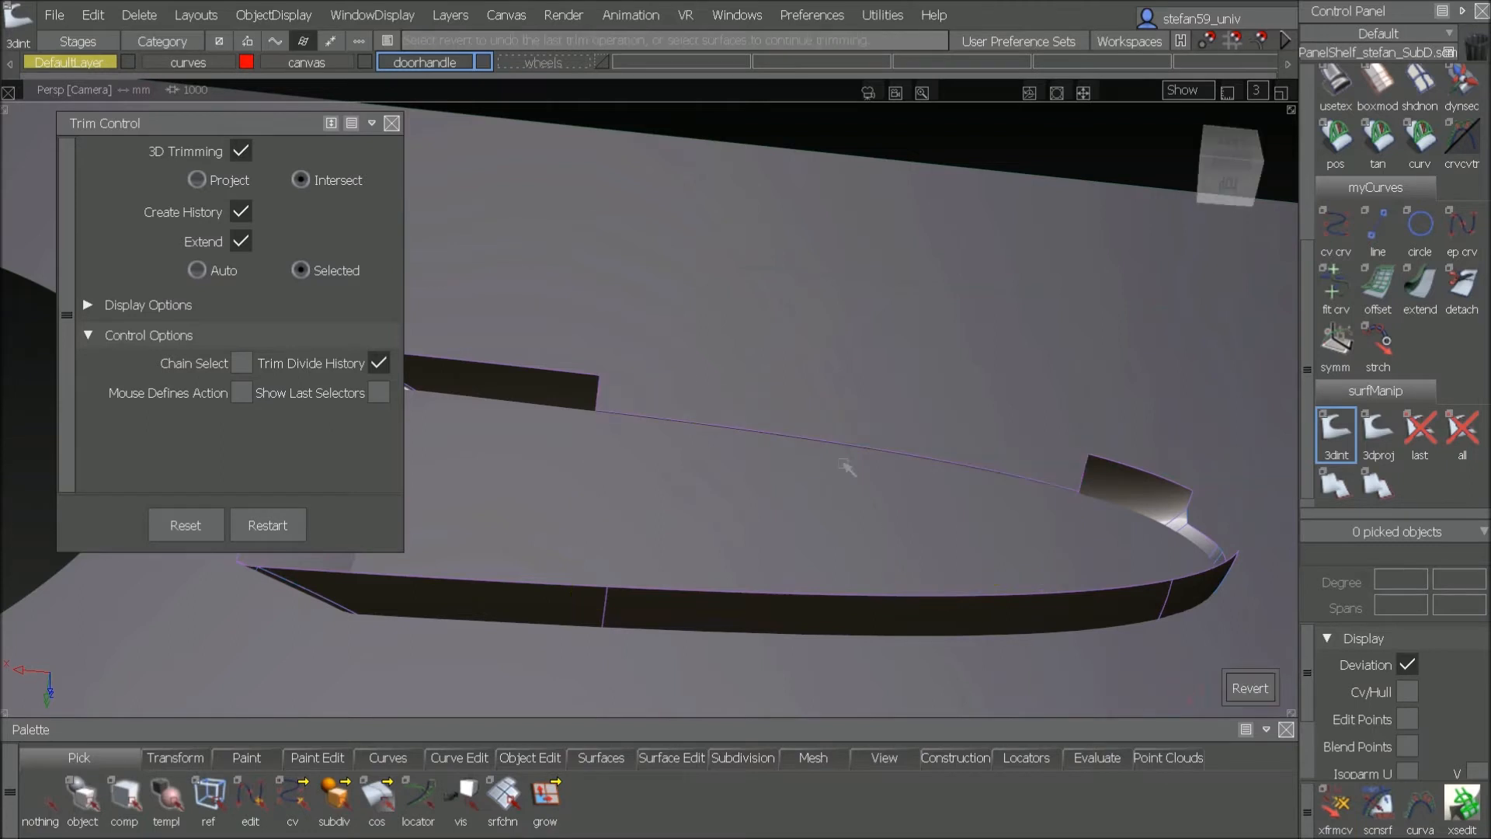
# Step: Trim the remaining upper wall section near the handle's flat end by 3D intersection with the body subdivision, discarding the part inside the body
pyautogui.keyDown('alt'); pyautogui.keyDown('shift'); pyautogui.moveTo(597, 390); pyautogui.dragTo(949, 419, button='middle'); pyautogui.keyUp('shift'); pyautogui.keyUp('alt')
pyautogui.click(796, 436)
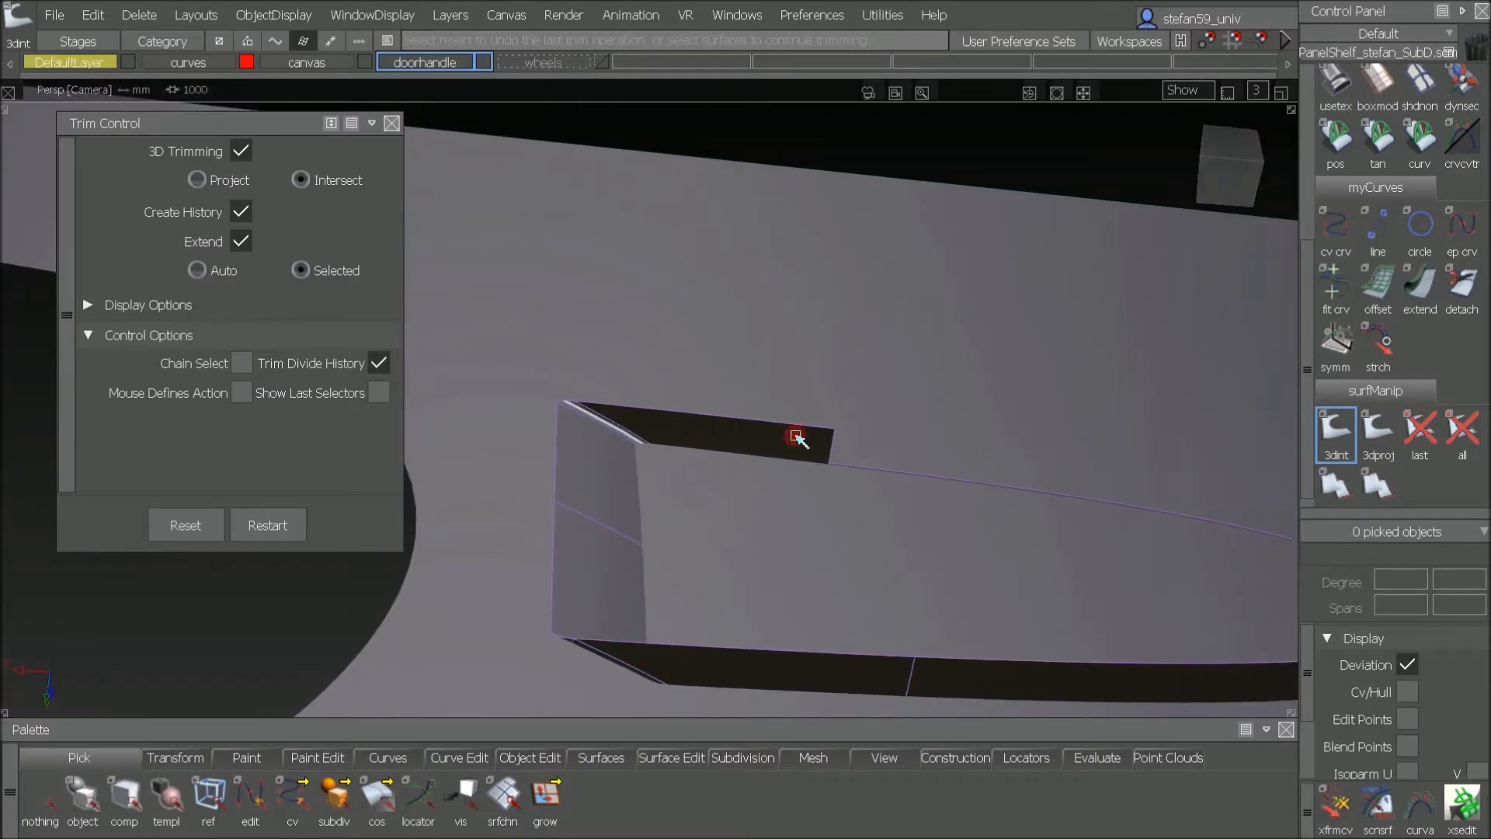
pyautogui.click(689, 339)
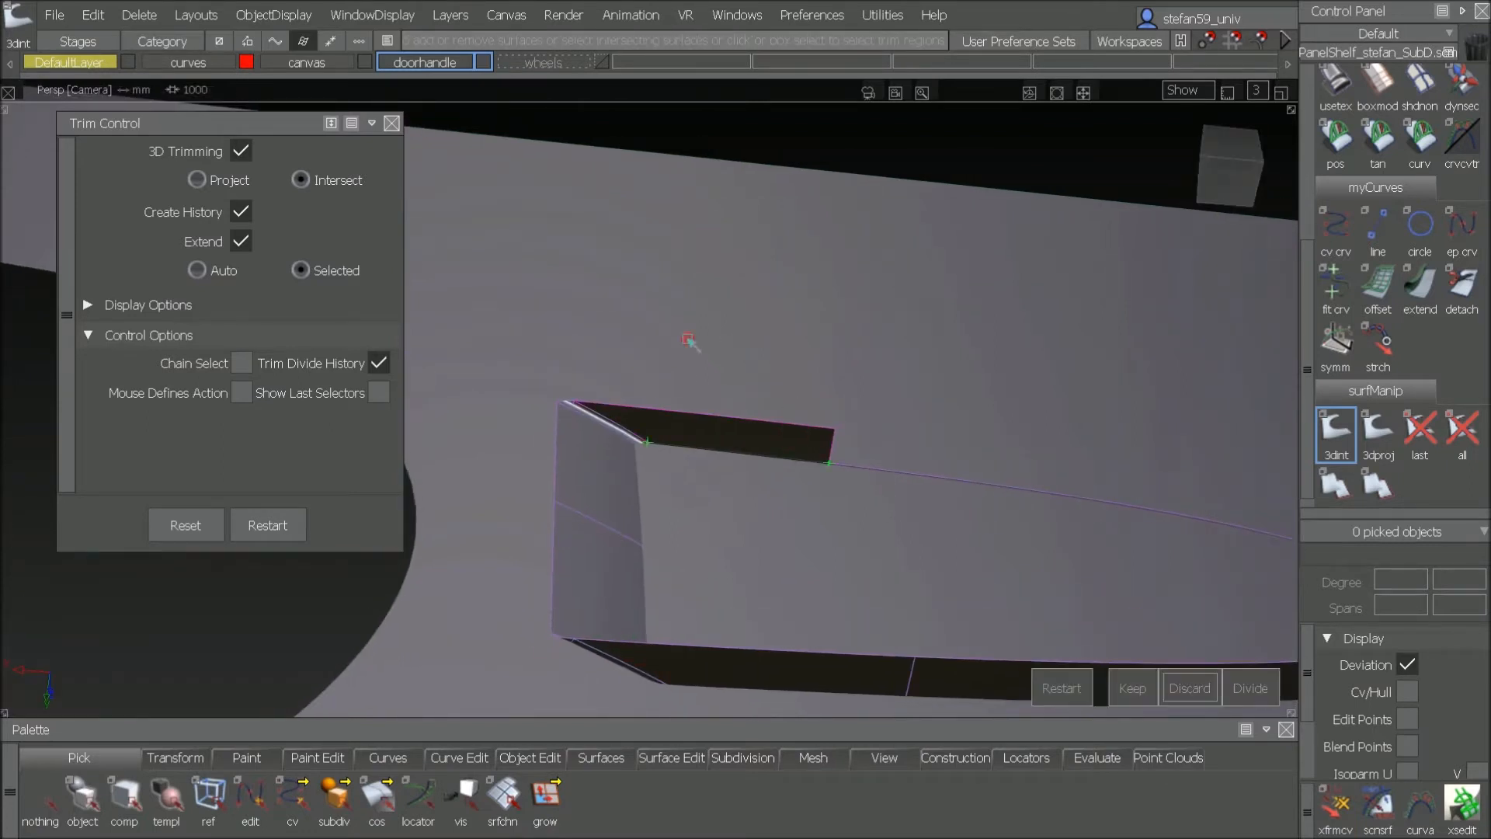
pyautogui.click(751, 444)
pyautogui.press('space')
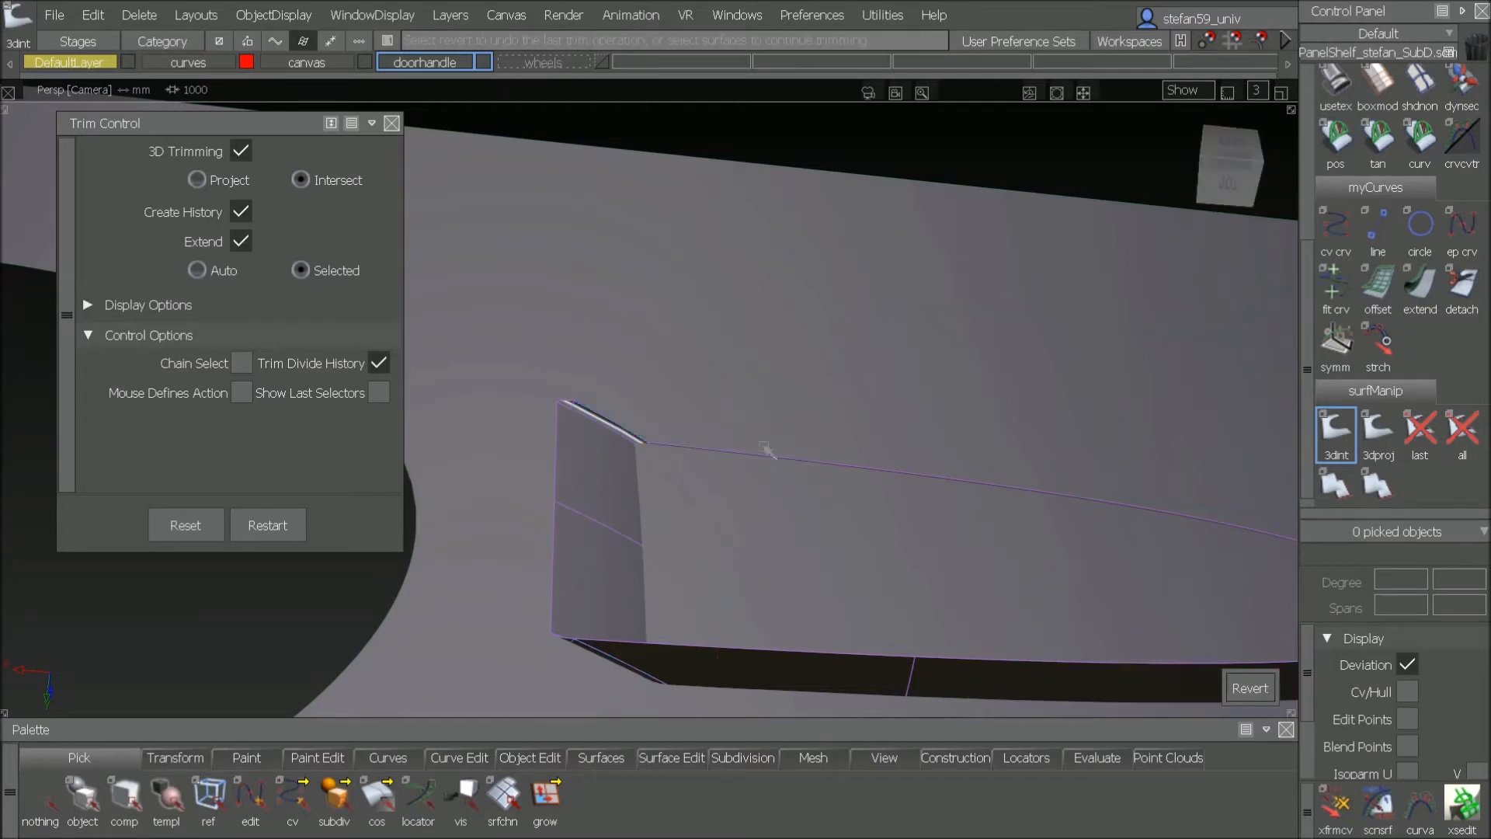
# Step: Trim the narrow fillet strip and the upper part of the handle's flat end wall against the body, discarding the portions inside it
pyautogui.keyDown('alt'); pyautogui.keyDown('shift'); pyautogui.moveTo(689, 388); pyautogui.dragTo(690, 250); pyautogui.keyUp('shift'); pyautogui.keyUp('alt')
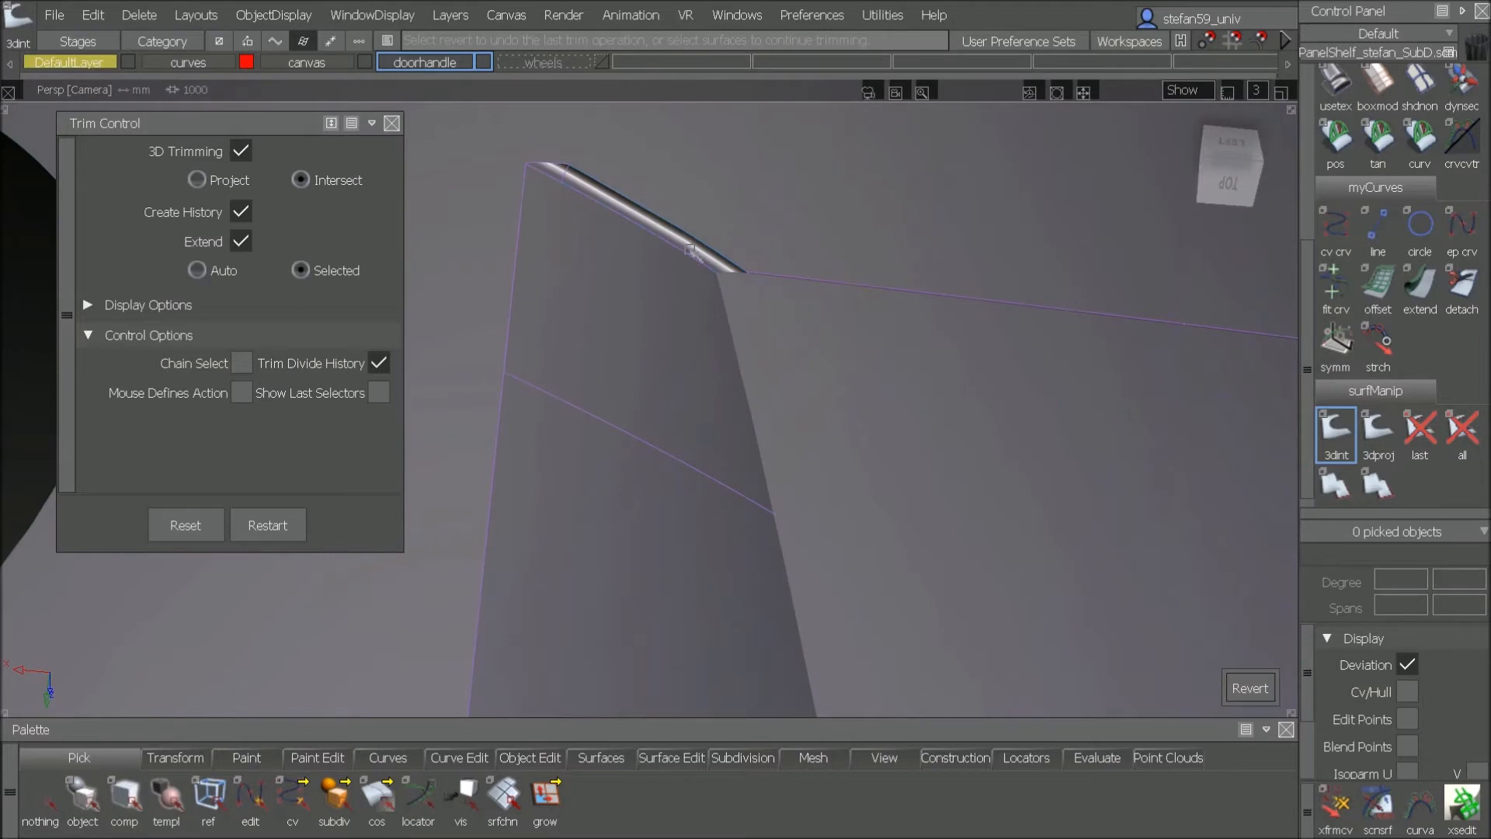
pyautogui.click(709, 249)
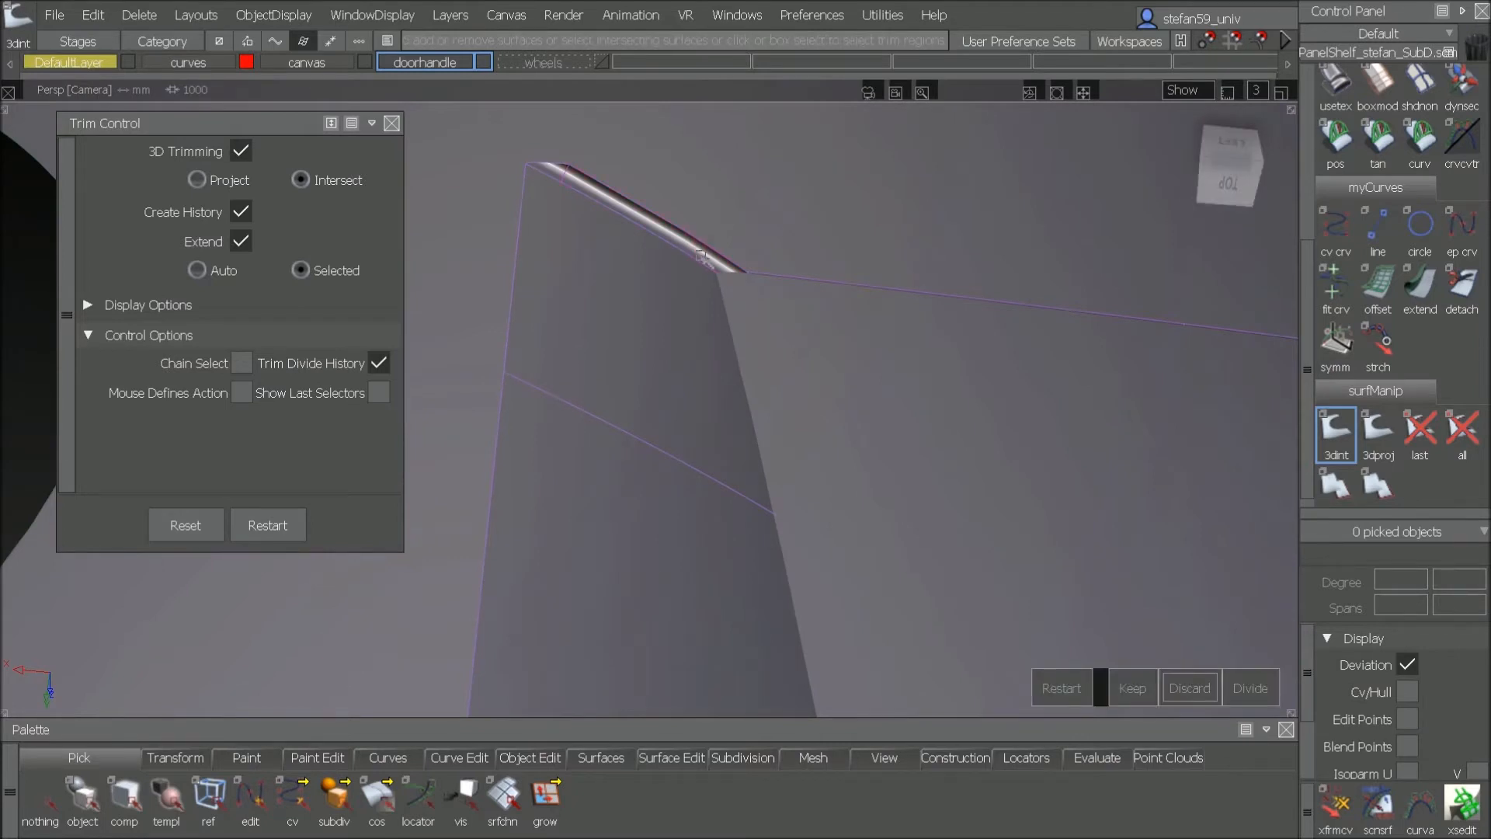
pyautogui.click(701, 255)
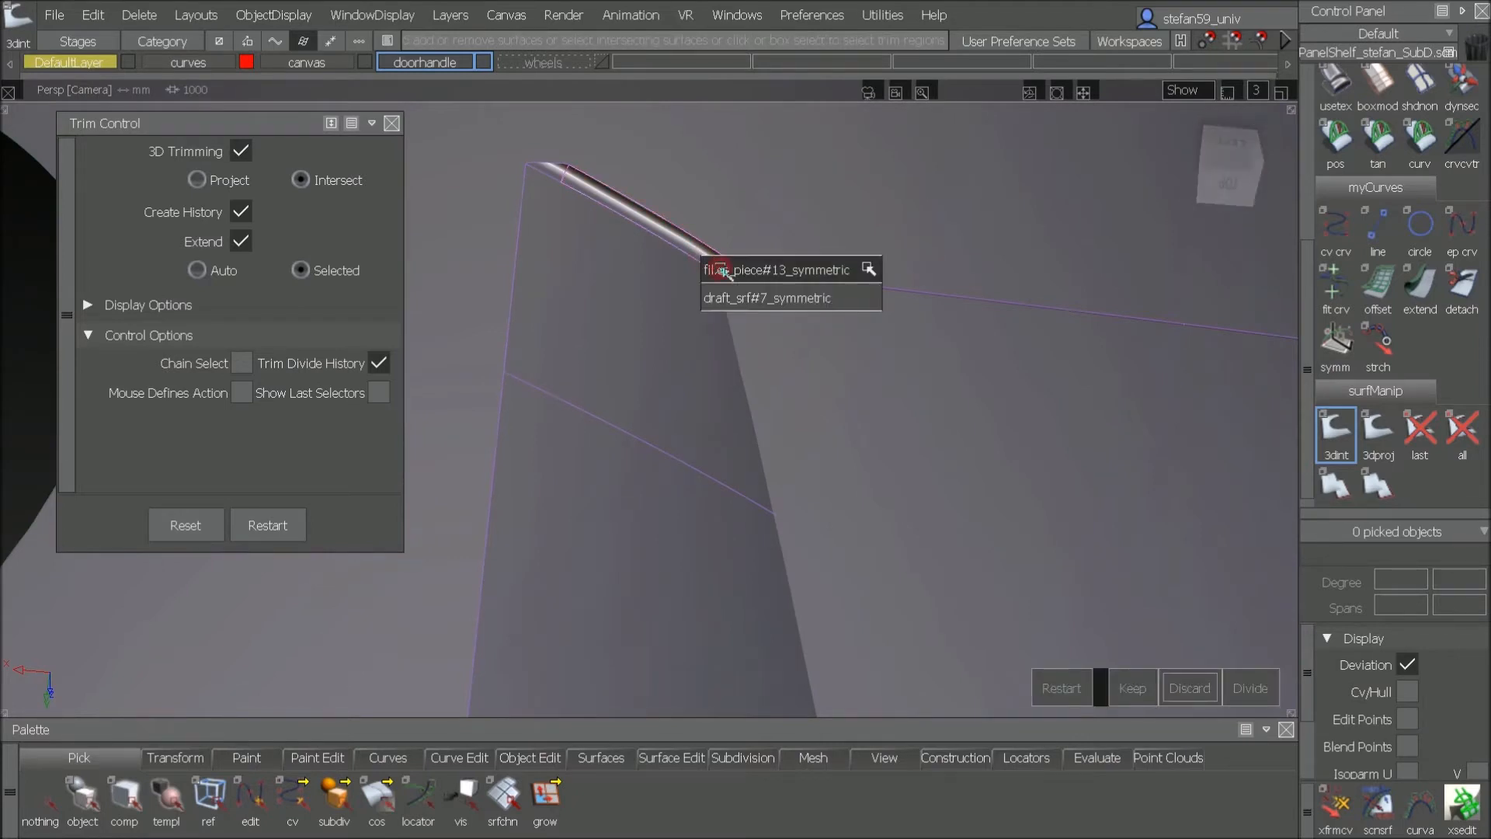
pyautogui.click(720, 269)
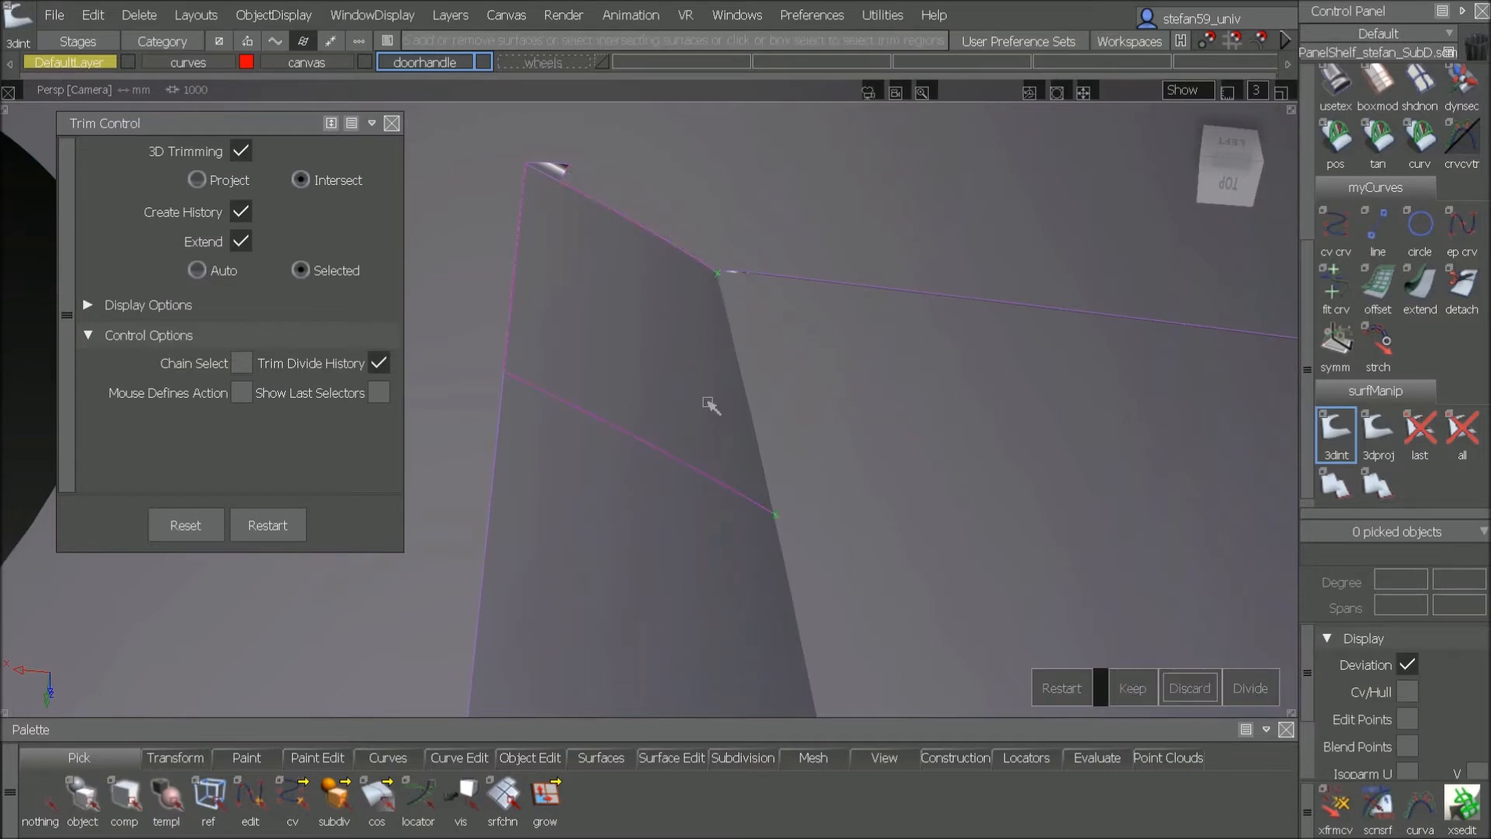
pyautogui.click(709, 406)
# Step: Trim the handle's lower wall and the curved wall sections around its tip against the body, discarding the parts inside the body
pyautogui.click(786, 623)
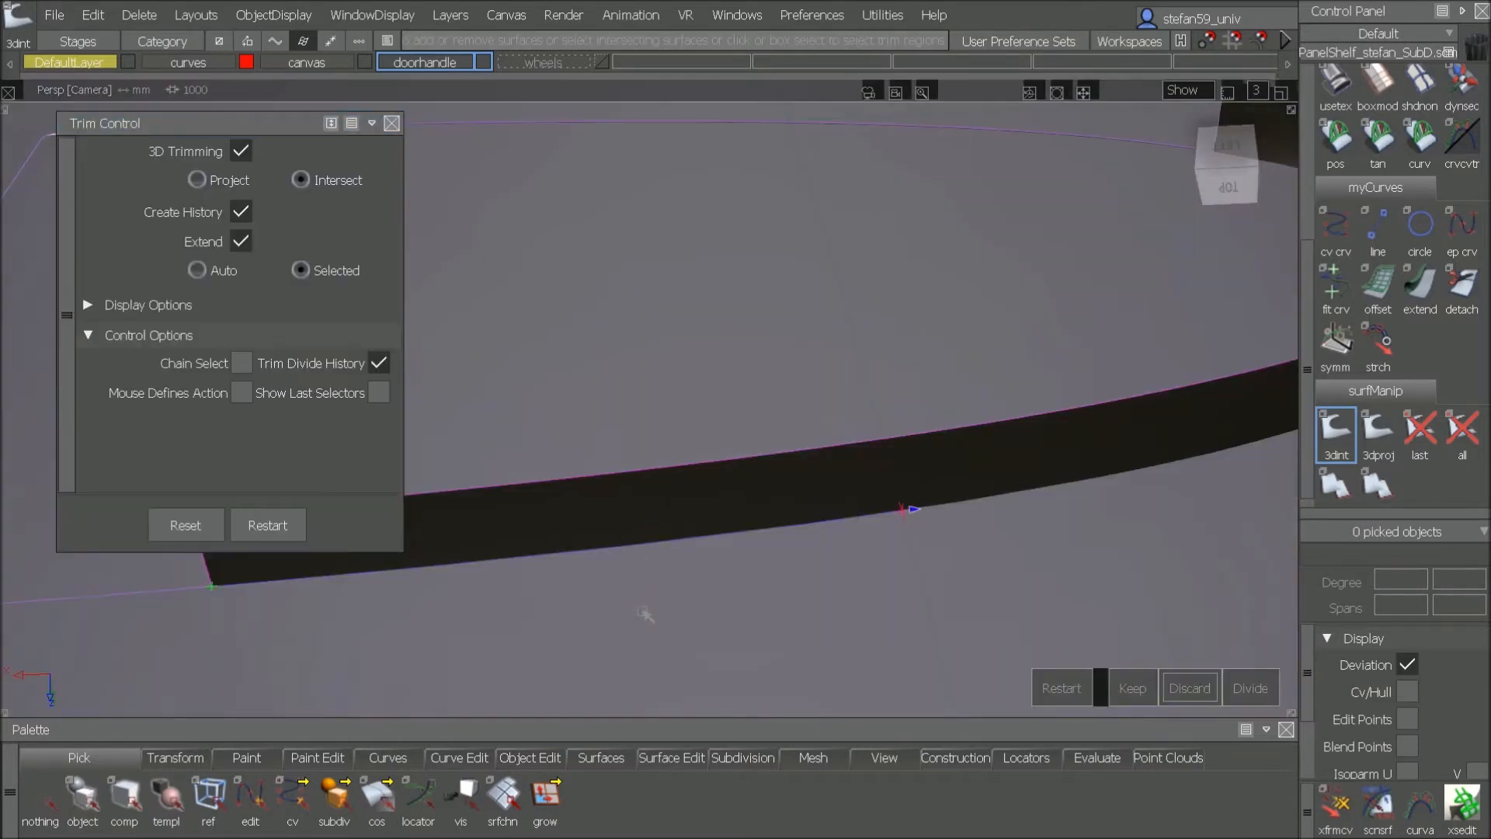
pyautogui.click(1016, 456)
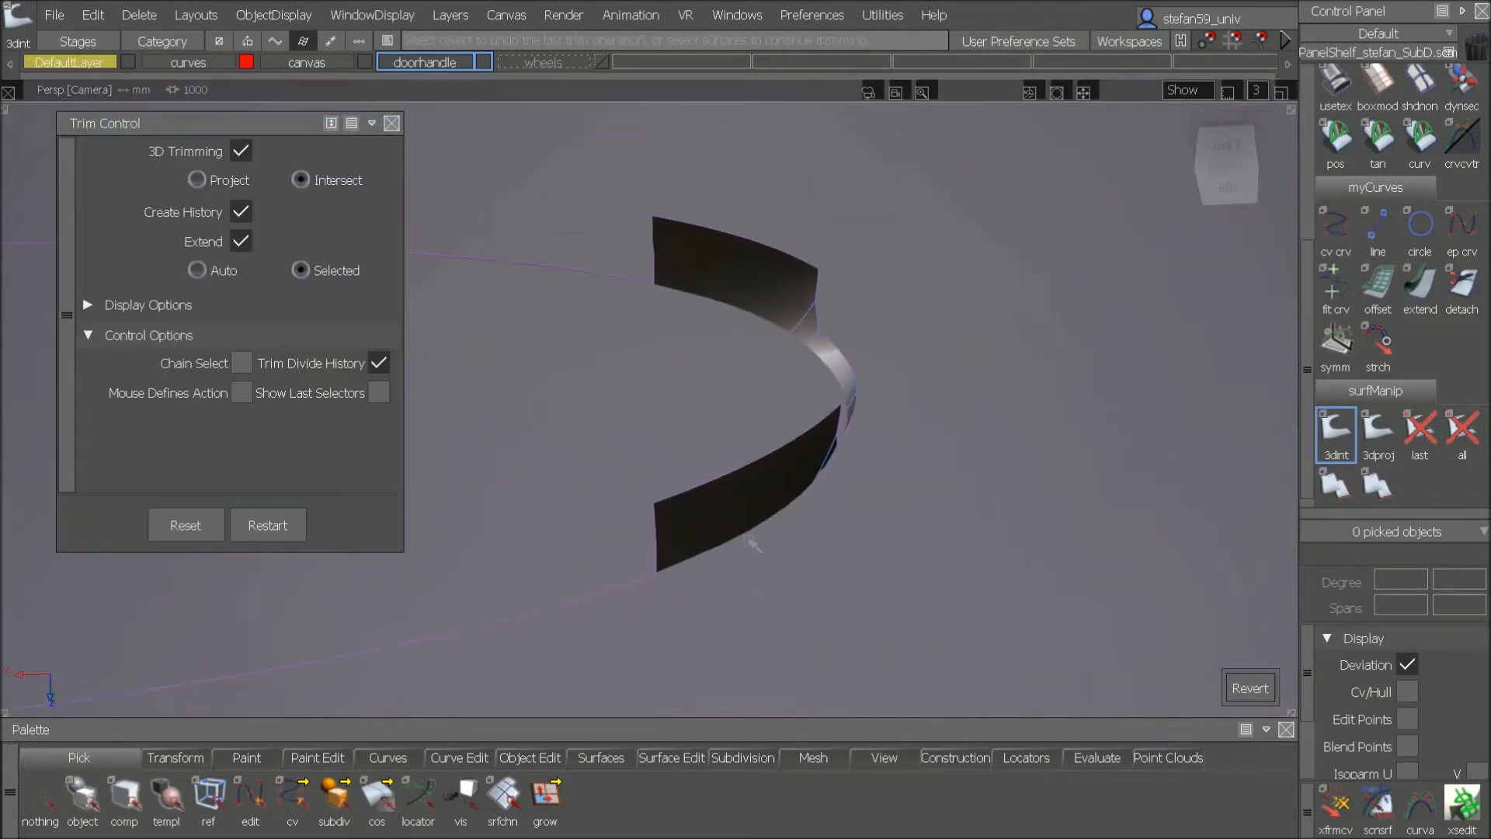
pyautogui.click(766, 506)
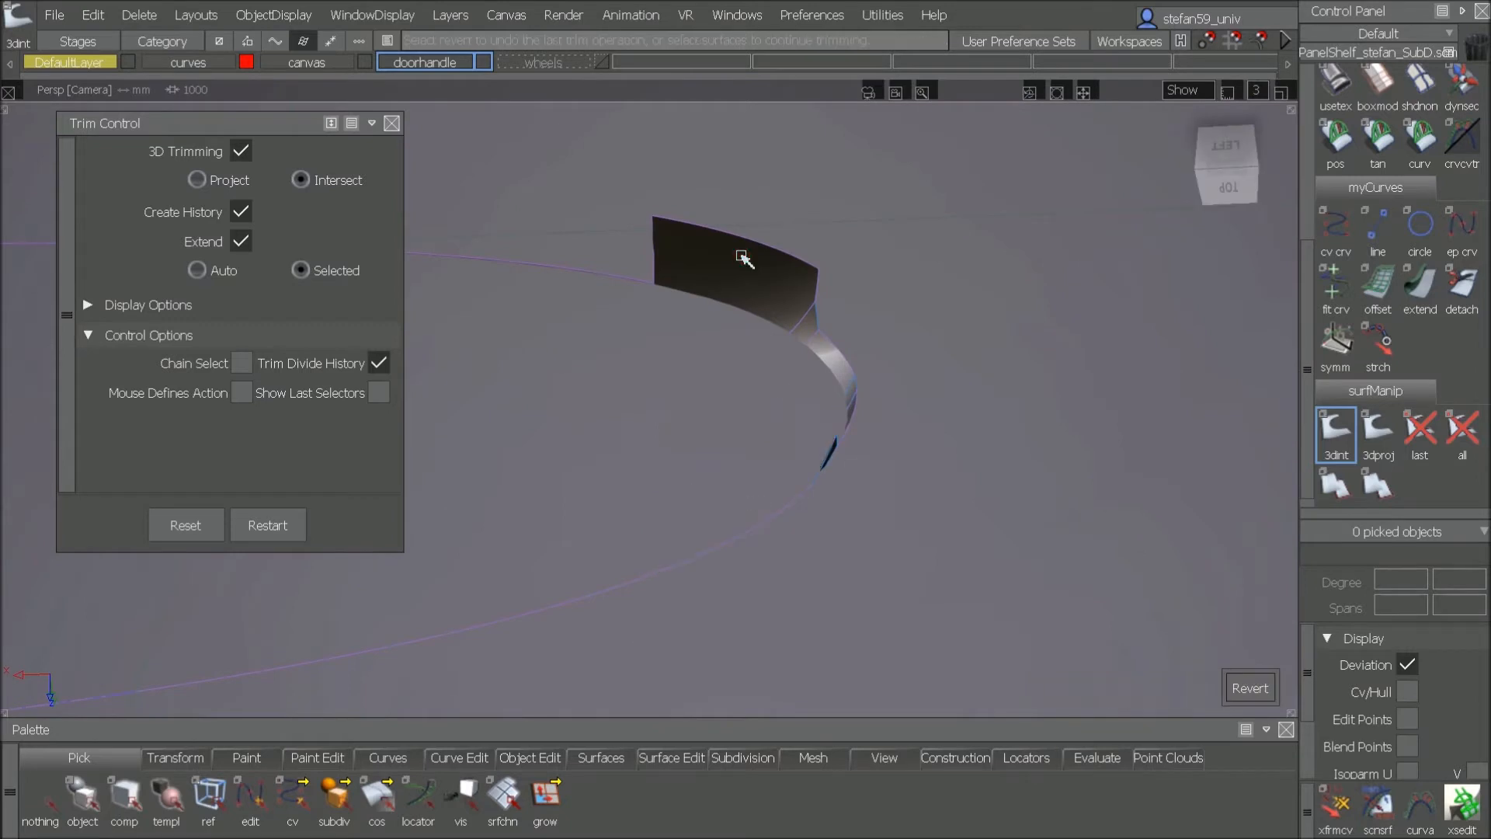
pyautogui.click(731, 296)
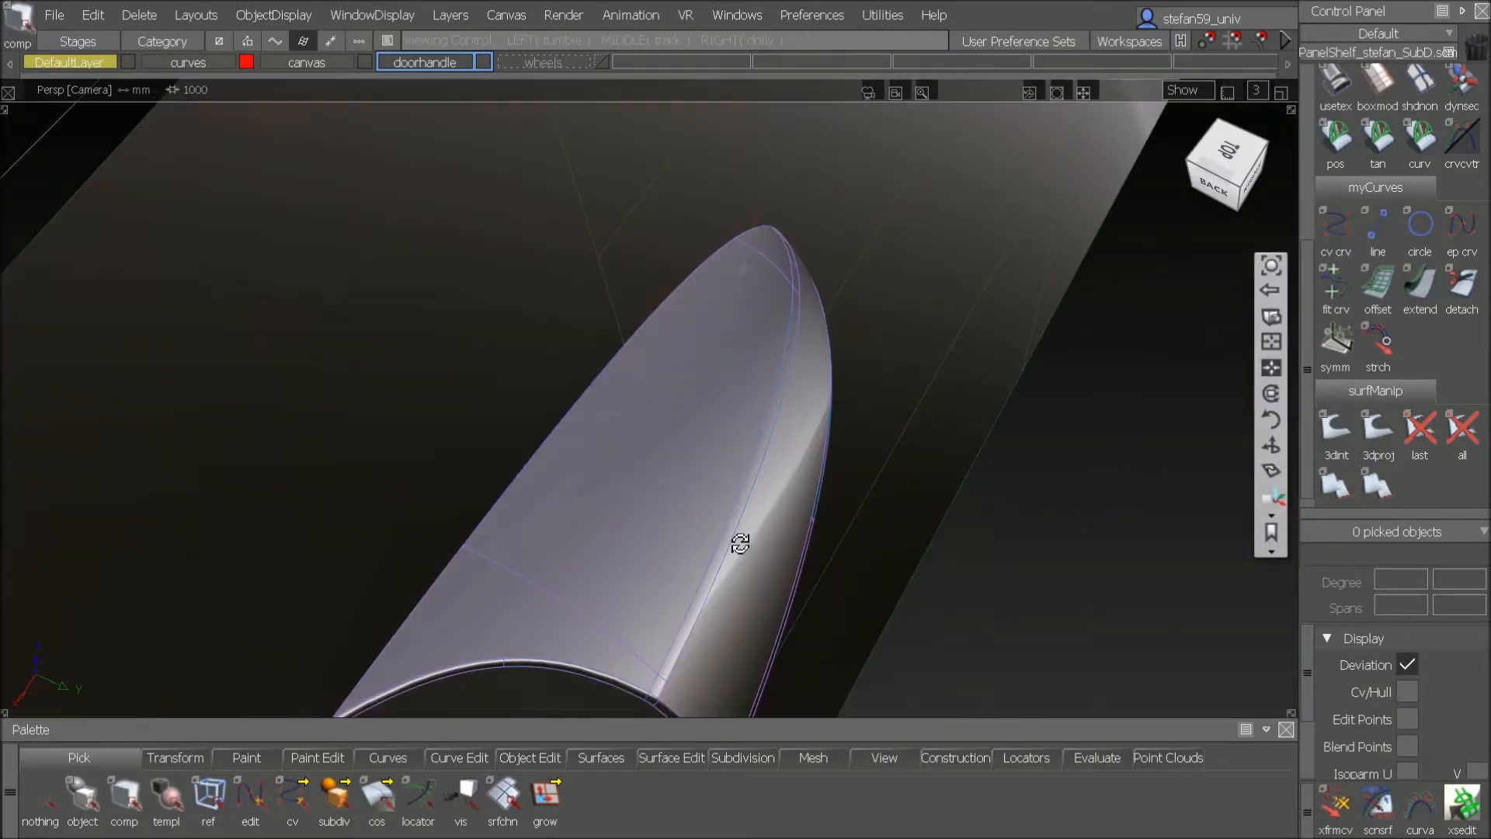
# Step: Check the trimmed handle piece from its outer side and make all hidden objects visible again
pyautogui.keyDown('alt'); pyautogui.keyDown('shift'); pyautogui.moveTo(740, 543); pyautogui.dragTo(446, 465); pyautogui.keyUp('shift'); pyautogui.keyUp('alt')
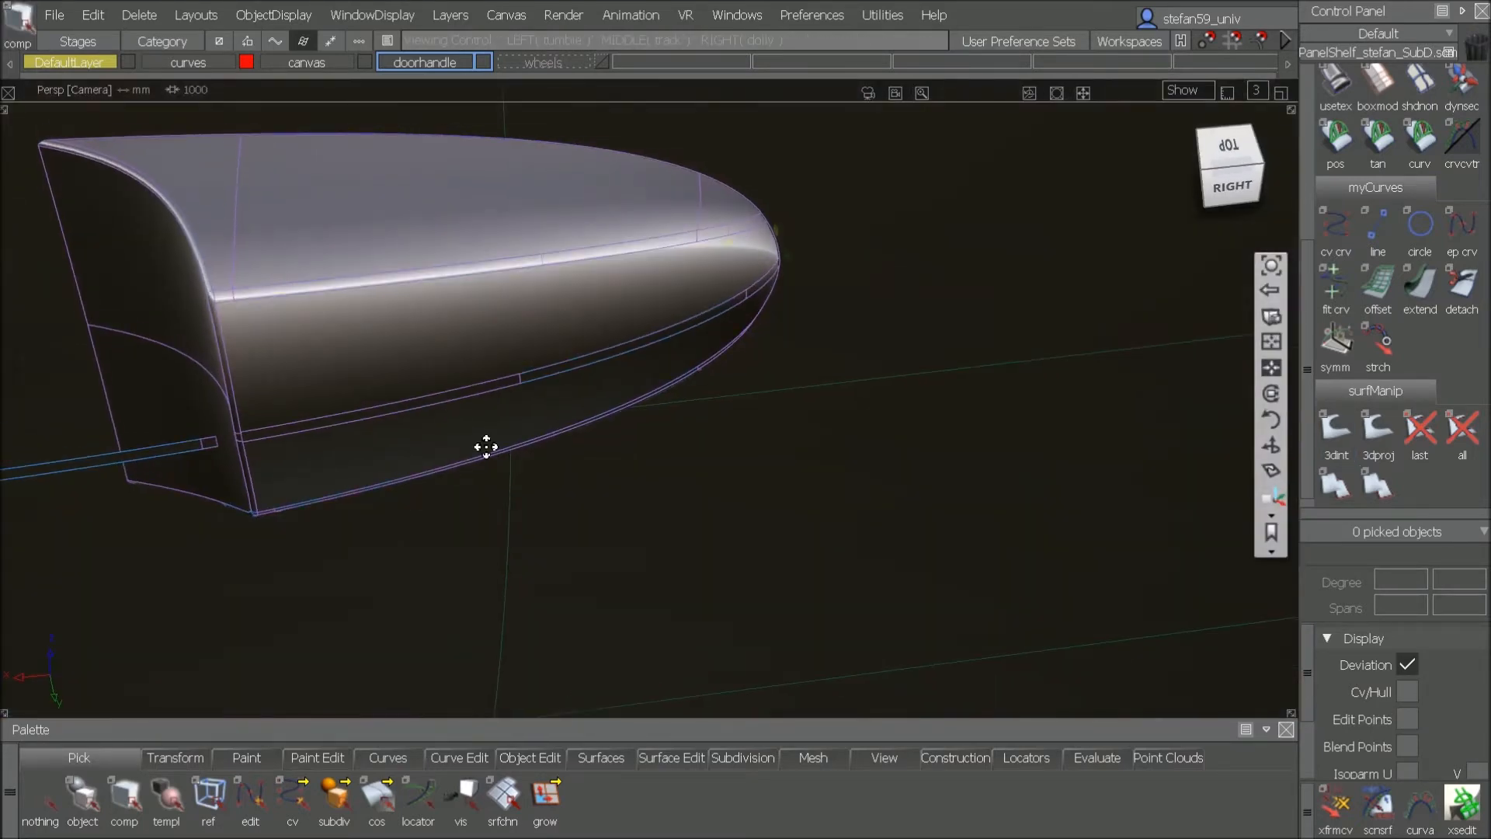
pyautogui.keyDown('alt'); pyautogui.keyDown('shift'); pyautogui.moveTo(483, 445); pyautogui.dragTo(707, 457, button='middle'); pyautogui.keyUp('shift'); pyautogui.keyUp('alt')
pyautogui.moveTo(687, 438)
pyautogui.keyDown('ctrl'); pyautogui.keyDown('shift'); pyautogui.mouseDown(button='right')
pyautogui.moveTo(669, 529)
pyautogui.moveTo(684, 547)
pyautogui.mouseUp(button='right'); pyautogui.keyUp('shift'); pyautogui.keyUp('ctrl')
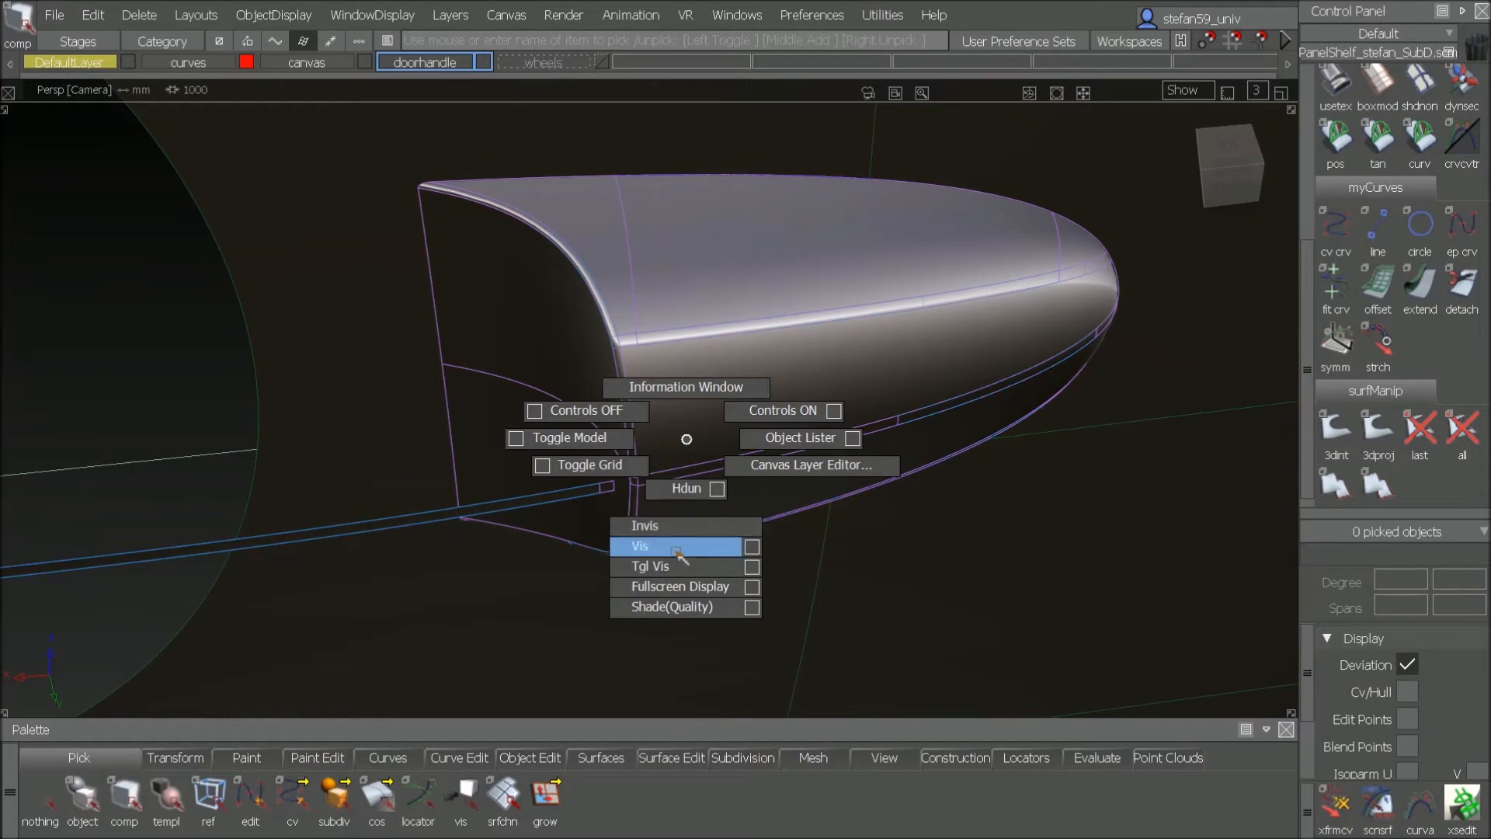
pyautogui.keyDown('ctrl'); pyautogui.keyDown('shift'); pyautogui.moveTo(684, 547); pyautogui.dragTo(685, 547, button='right'); pyautogui.keyUp('shift'); pyautogui.keyUp('ctrl')
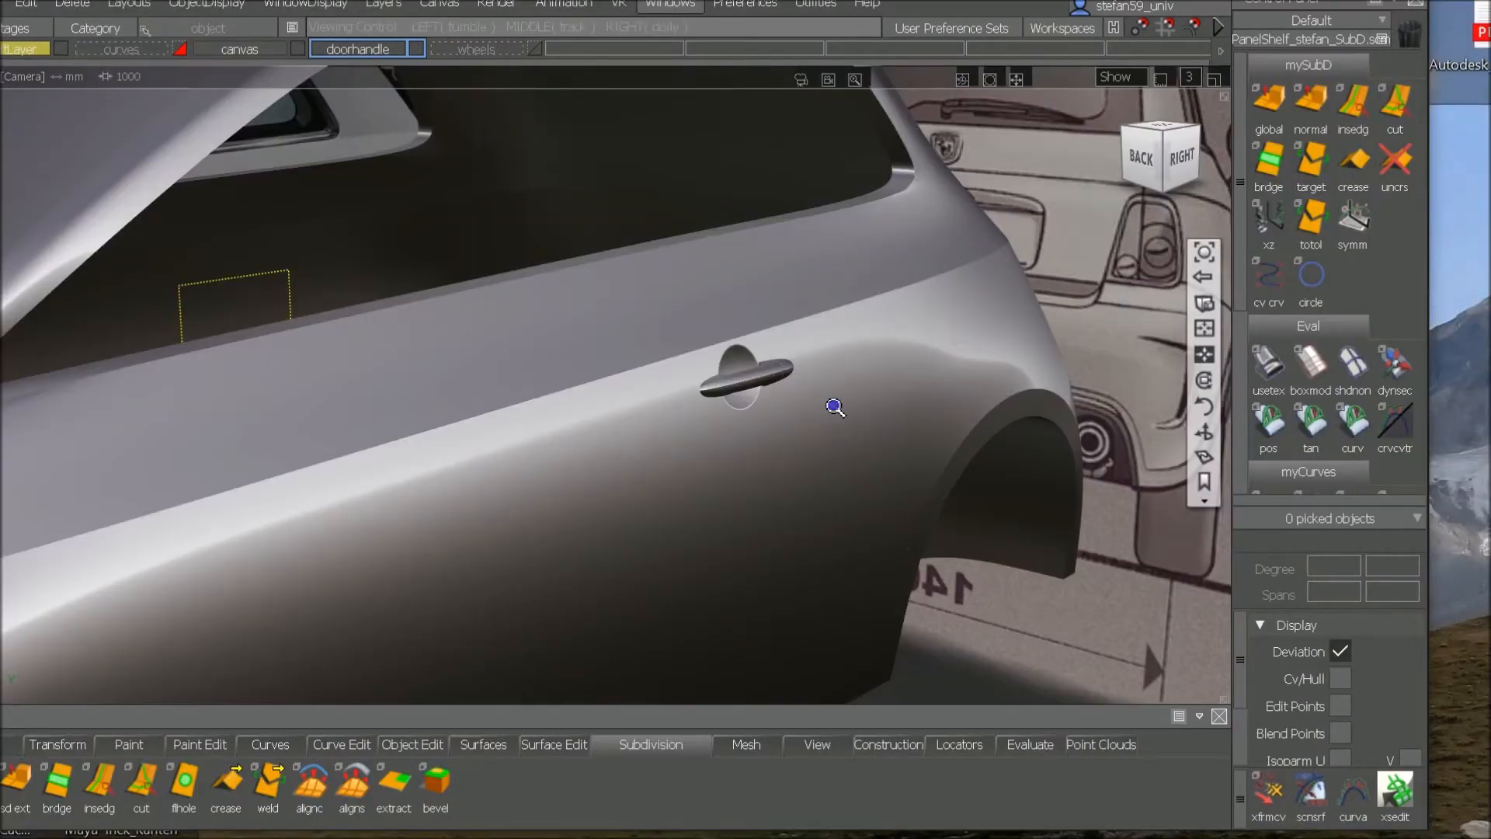
# Step: Turn on the model's control display and show the car body subdivision in box mode
pyautogui.keyDown('alt'); pyautogui.keyDown('shift'); pyautogui.moveTo(836, 406); pyautogui.dragTo(814, 427, button='right'); pyautogui.keyUp('shift'); pyautogui.keyUp('alt')
pyautogui.keyDown('alt'); pyautogui.keyDown('shift'); pyautogui.moveTo(728, 474); pyautogui.dragTo(786, 466); pyautogui.keyUp('shift'); pyautogui.keyUp('alt')
pyautogui.keyDown('ctrl'); pyautogui.keyDown('shift'); pyautogui.moveTo(787, 466); pyautogui.dragTo(742, 463, button='right'); pyautogui.keyUp('shift'); pyautogui.keyUp('ctrl')
pyautogui.click(1311, 368)
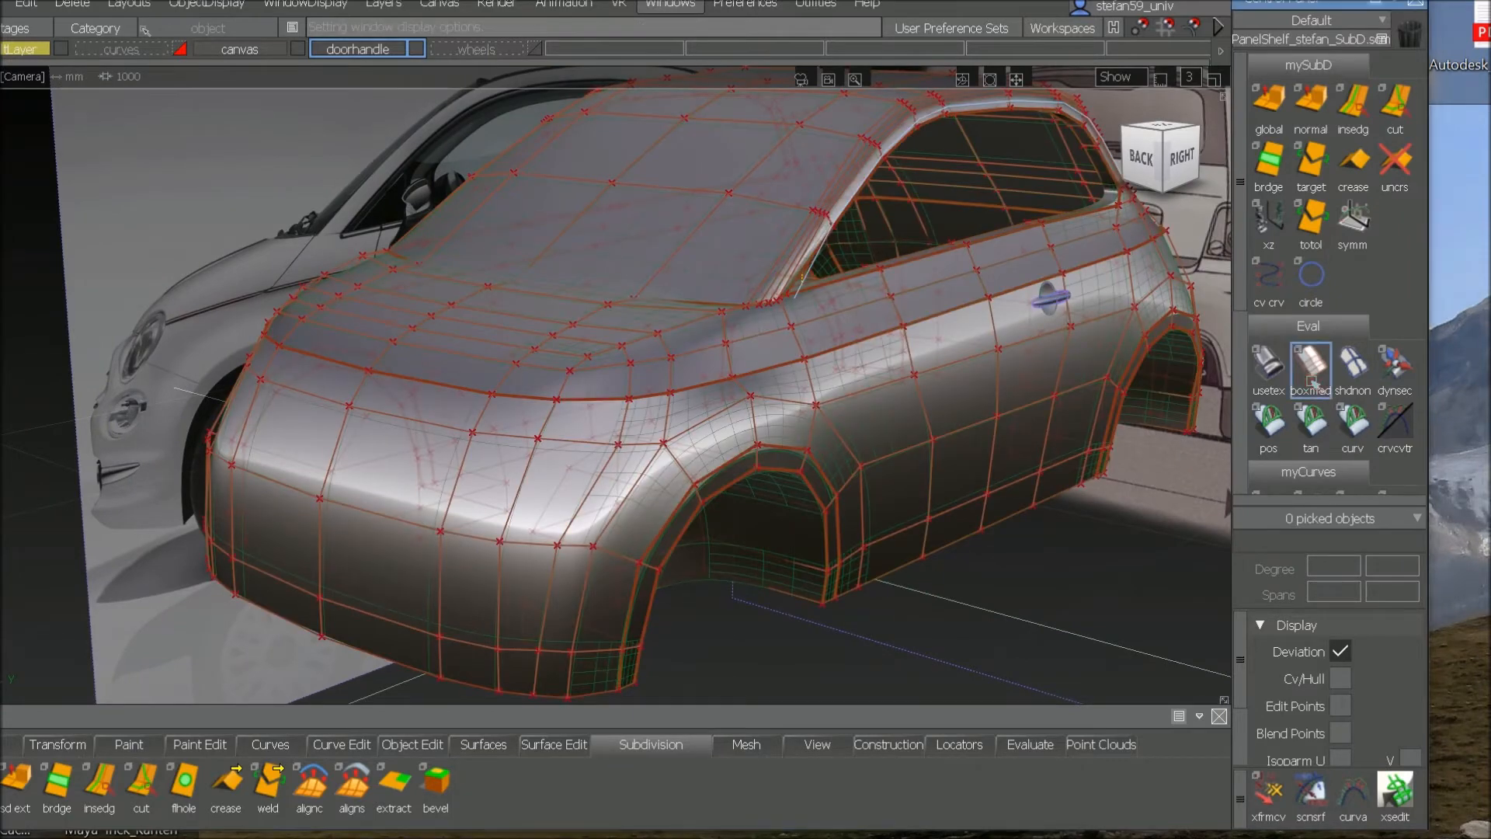
# Step: In the orthographic front view of the car, pick the vertex row above the lower grille and move it down to the bumper line
pyautogui.click(1140, 158)
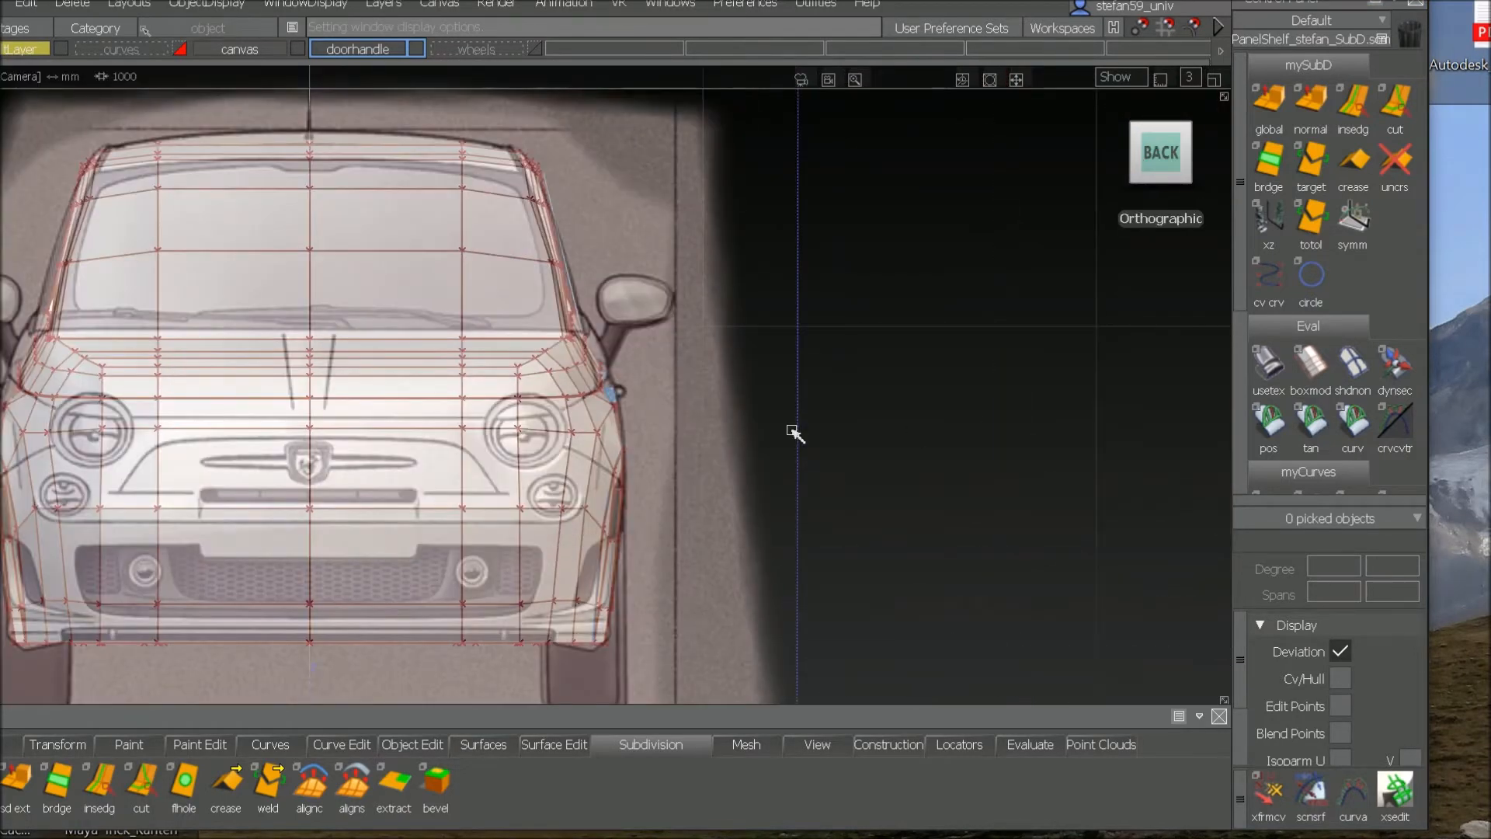
pyautogui.keyDown('alt'); pyautogui.keyDown('shift'); pyautogui.moveTo(792, 433); pyautogui.dragTo(1009, 368, button='middle'); pyautogui.keyUp('shift'); pyautogui.keyUp('alt')
pyautogui.keyDown('alt'); pyautogui.keyDown('shift'); pyautogui.moveTo(1009, 369); pyautogui.dragTo(1060, 288, button='right'); pyautogui.keyUp('shift'); pyautogui.keyUp('alt')
pyautogui.keyDown('ctrl'); pyautogui.keyDown('shift'); pyautogui.moveTo(822, 441); pyautogui.dragTo(916, 393); pyautogui.keyUp('shift'); pyautogui.keyUp('ctrl')
pyautogui.moveTo(439, 449); pyautogui.dragTo(825, 474)
pyautogui.keyDown('ctrl'); pyautogui.keyDown('shift'); pyautogui.moveTo(816, 533); pyautogui.dragTo(815, 569, button='middle'); pyautogui.keyUp('shift'); pyautogui.keyUp('ctrl')
pyautogui.moveTo(822, 533); pyautogui.dragTo(833, 584, button='right')
pyautogui.moveTo(892, 508); pyautogui.dragTo(863, 564, button='right')
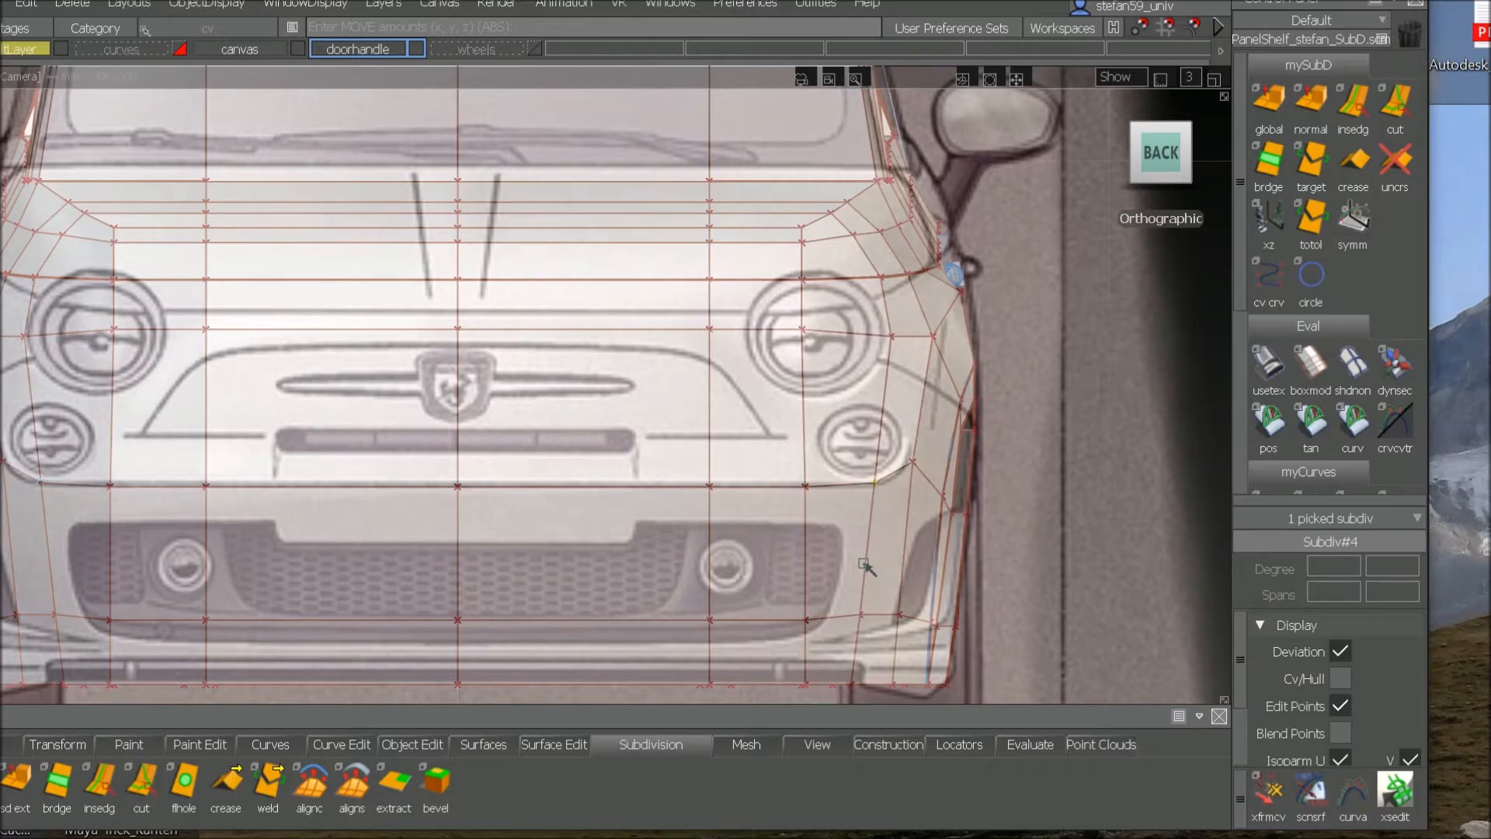
# Step: Cut a new edge line with SubD multicut from the centreline across the front along the upper grille's lower edge, ending beside the fog lamp
pyautogui.click(1395, 107)
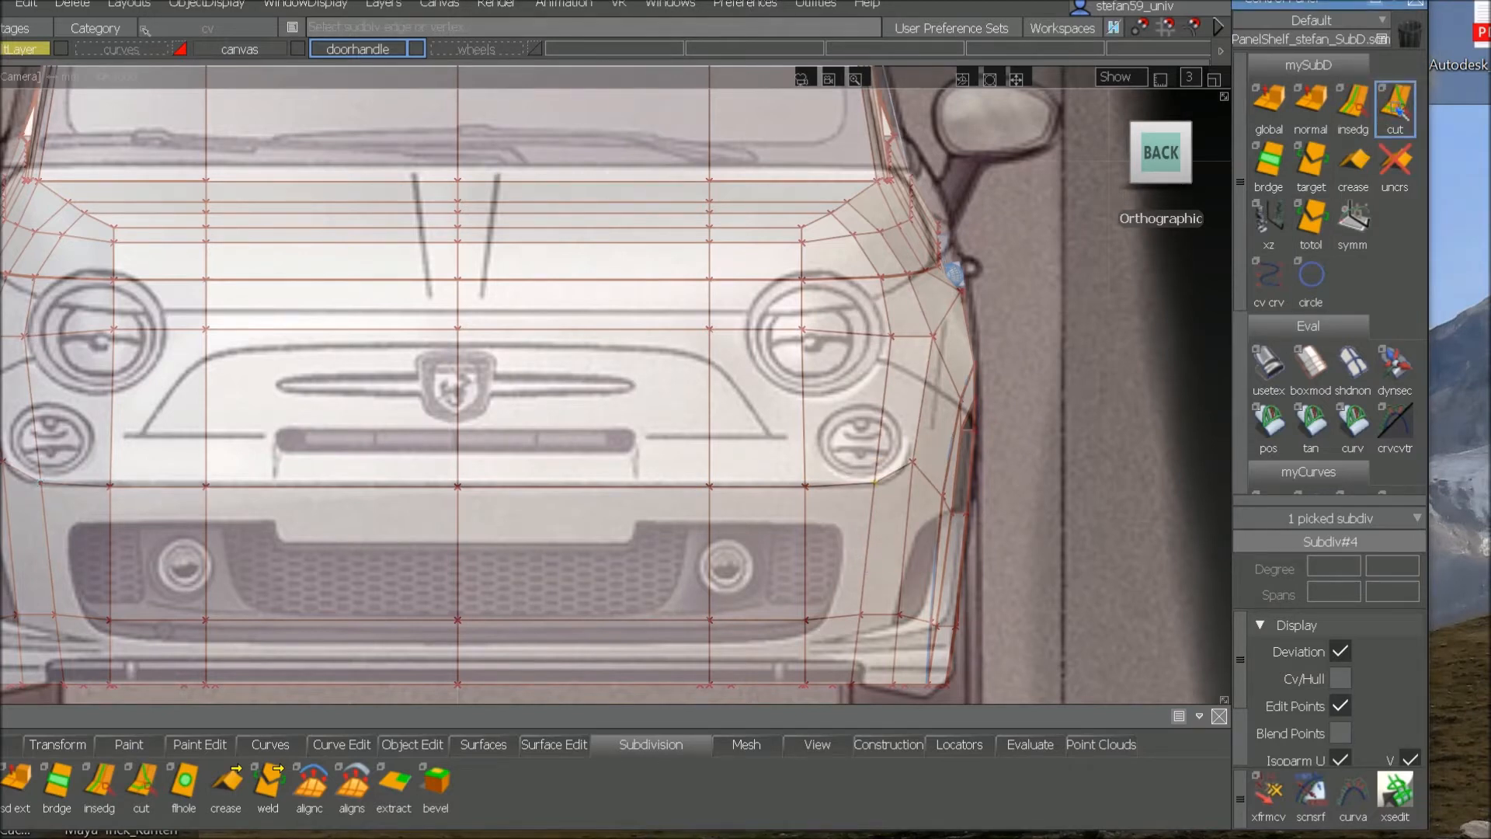
pyautogui.click(461, 440)
pyautogui.click(496, 458)
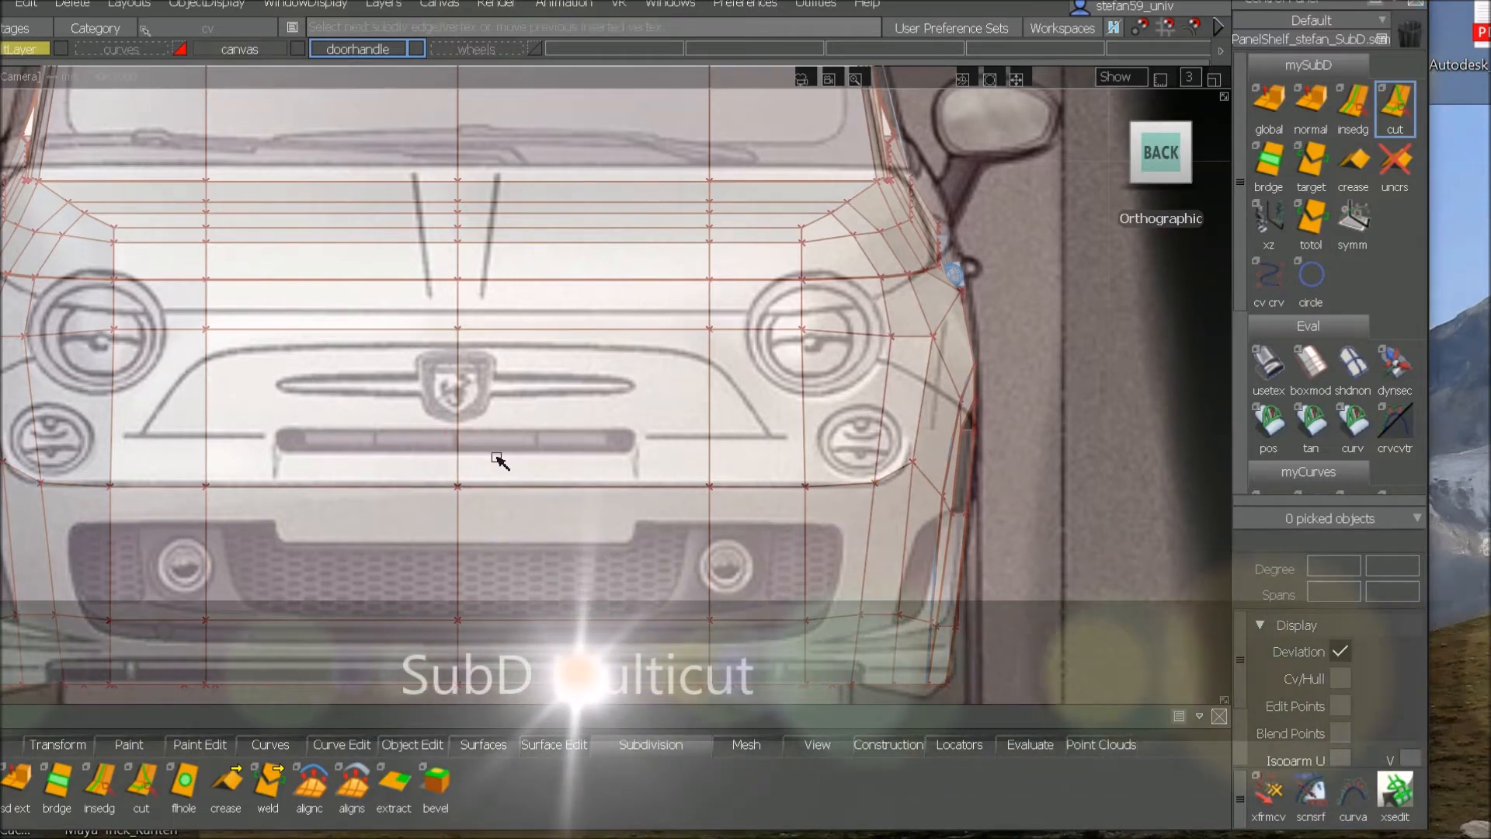
pyautogui.click(709, 441)
pyautogui.click(745, 456)
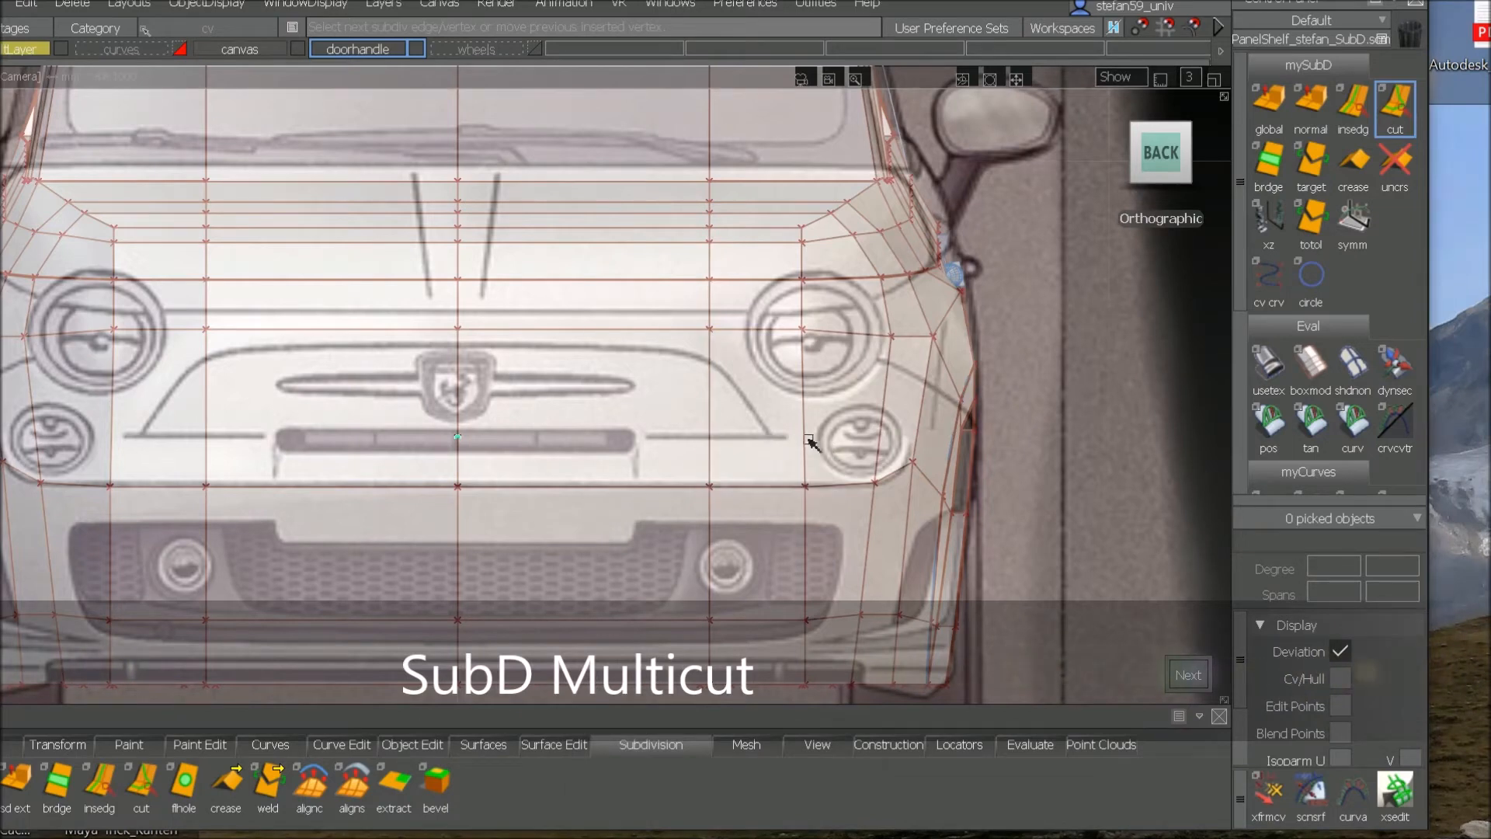
pyautogui.click(806, 442)
pyautogui.click(822, 453)
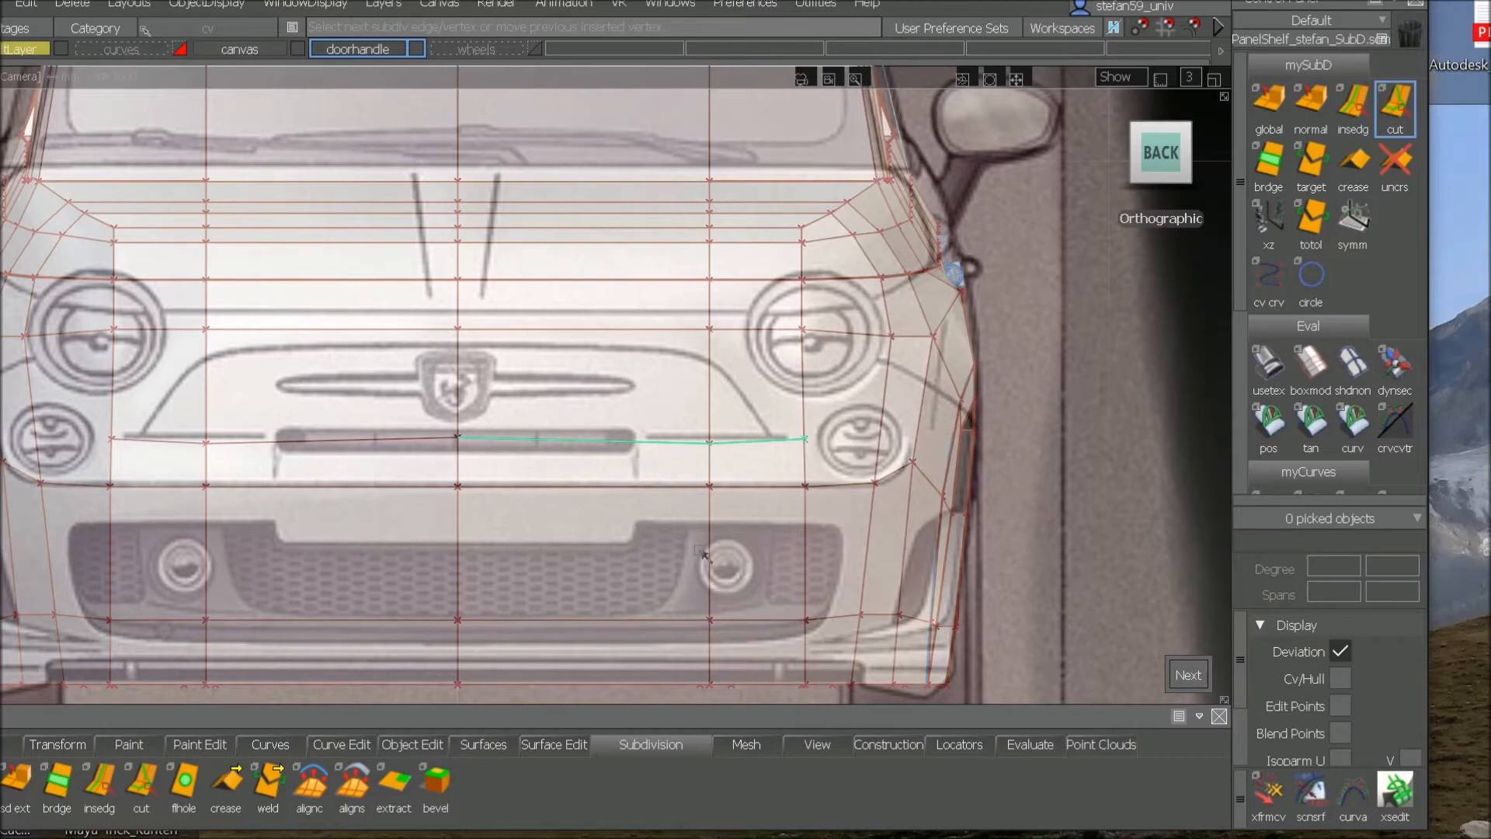
pyautogui.press('space')
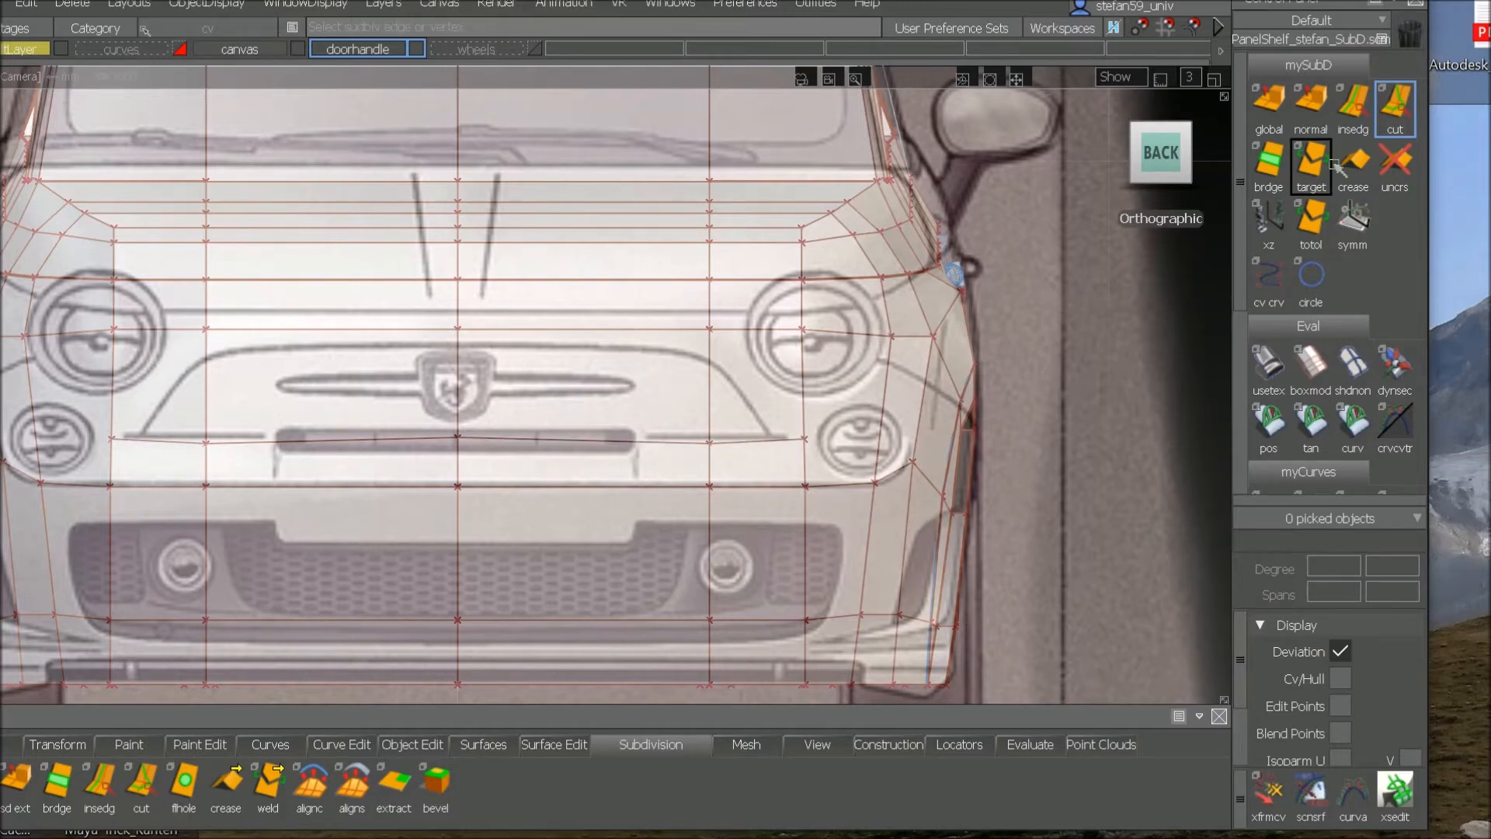
# Step: Cut a second edge line from the centreline along the upper grille's curved outline, ending on the first cut
pyautogui.click(459, 352)
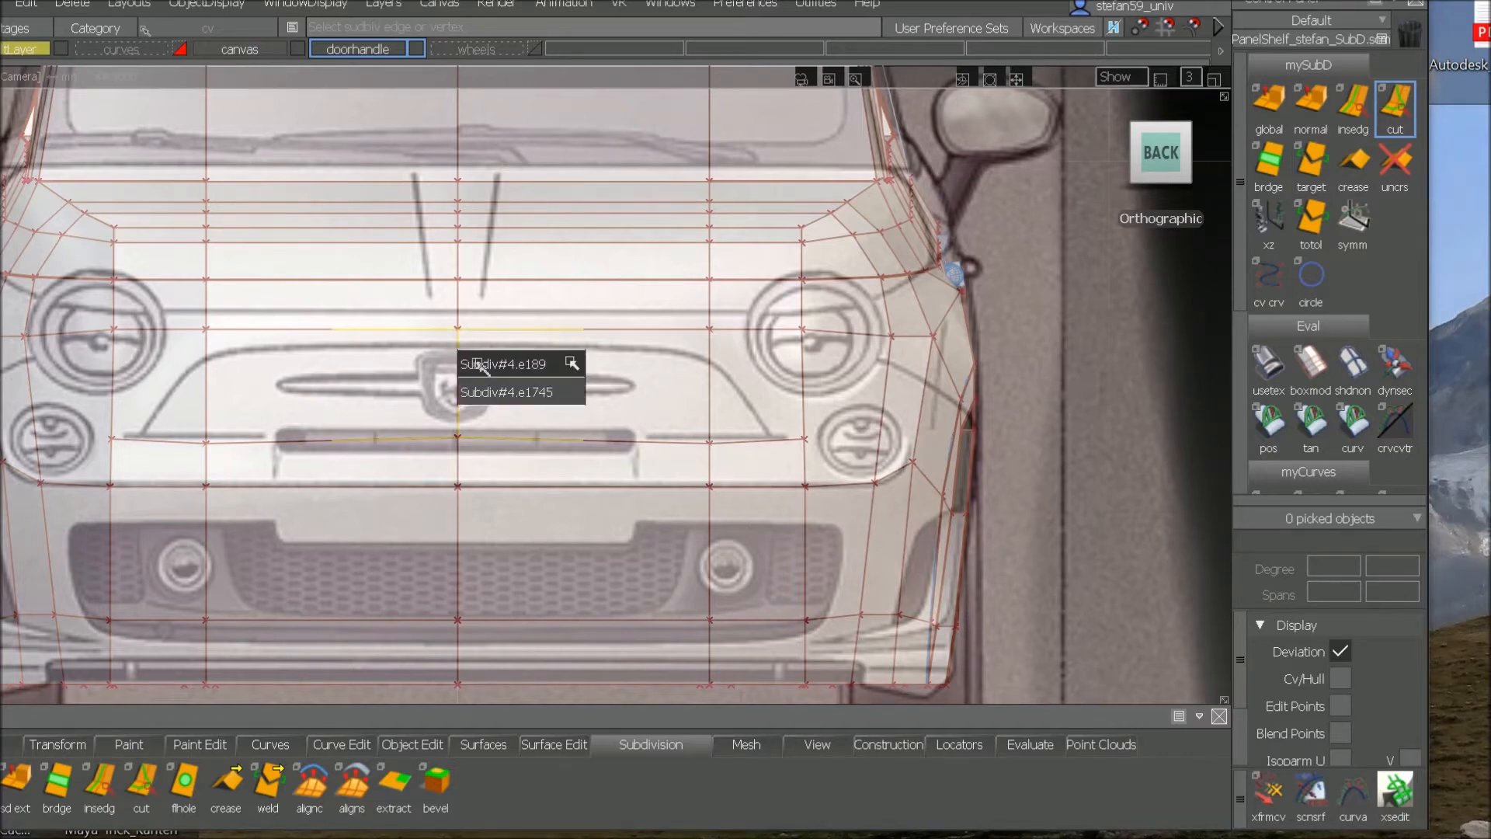
pyautogui.click(479, 365)
pyautogui.click(703, 357)
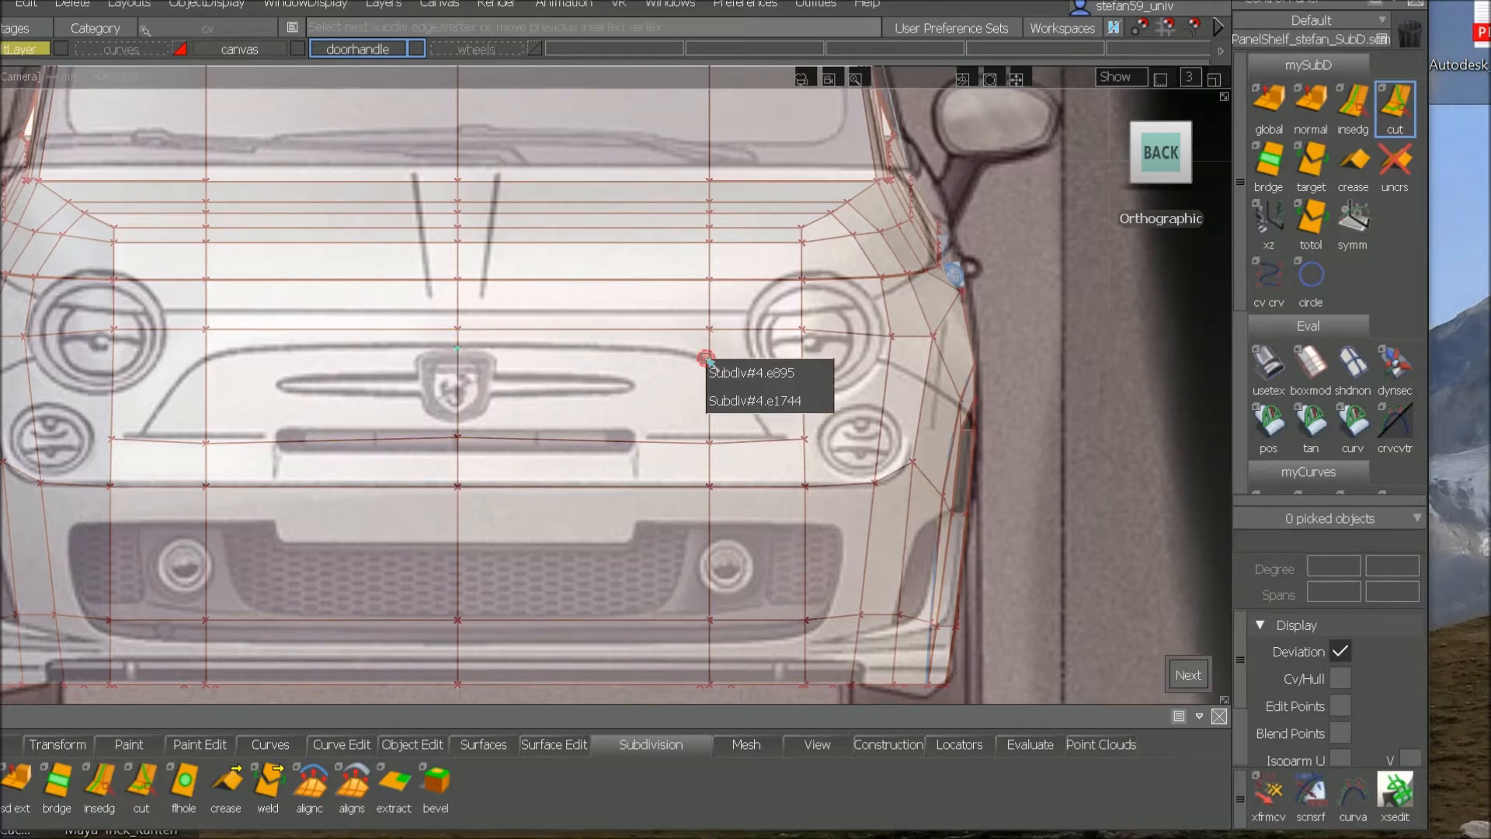
pyautogui.click(727, 368)
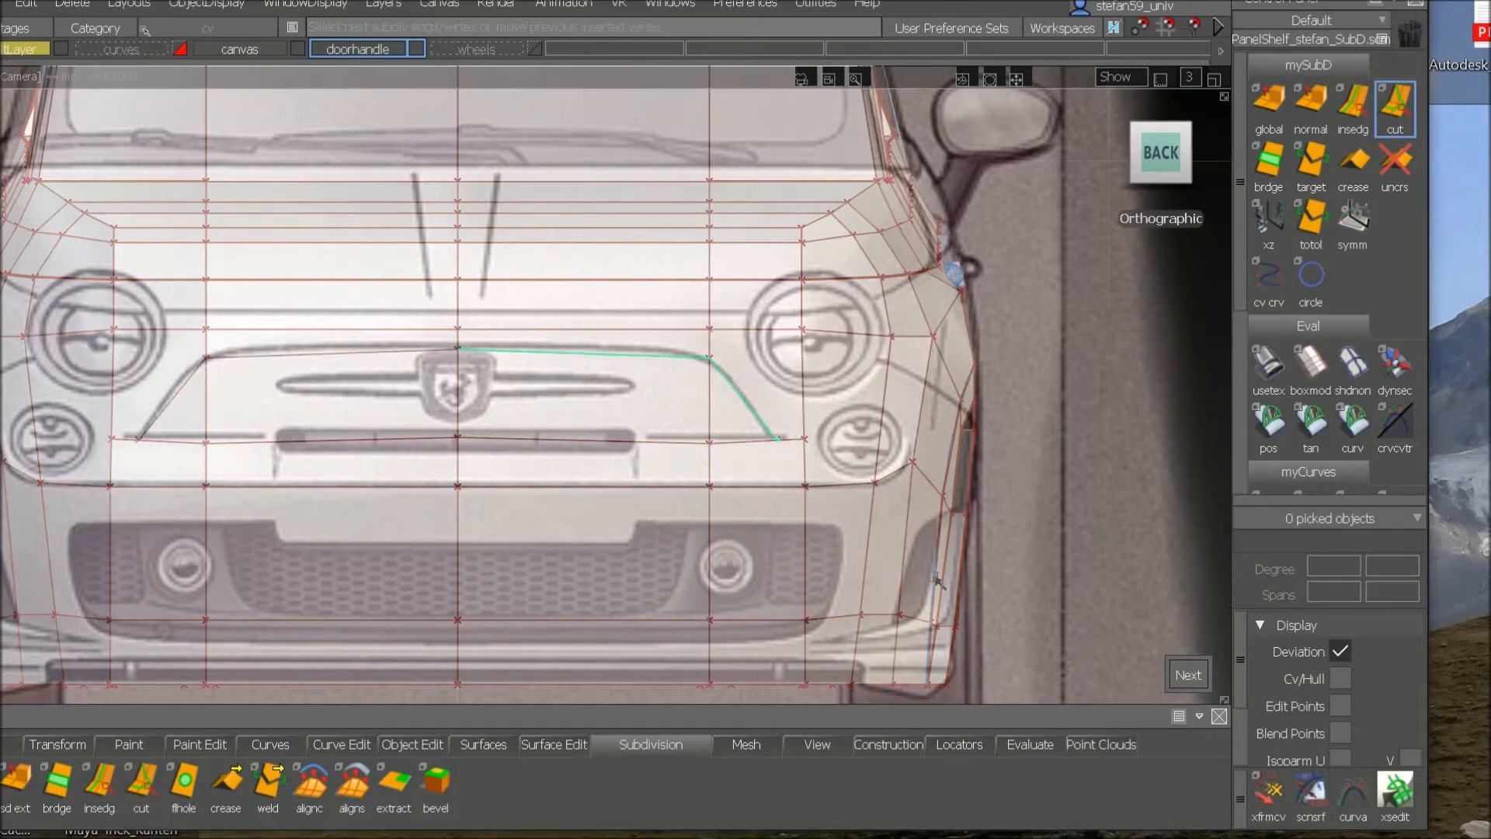
pyautogui.click(1189, 674)
# Step: Extrude the four faces enclosed by the grille outline forward along X, using global orientation
pyautogui.keyDown('alt'); pyautogui.keyDown('shift'); pyautogui.moveTo(937, 497); pyautogui.dragTo(644, 509); pyautogui.keyUp('shift'); pyautogui.keyUp('alt')
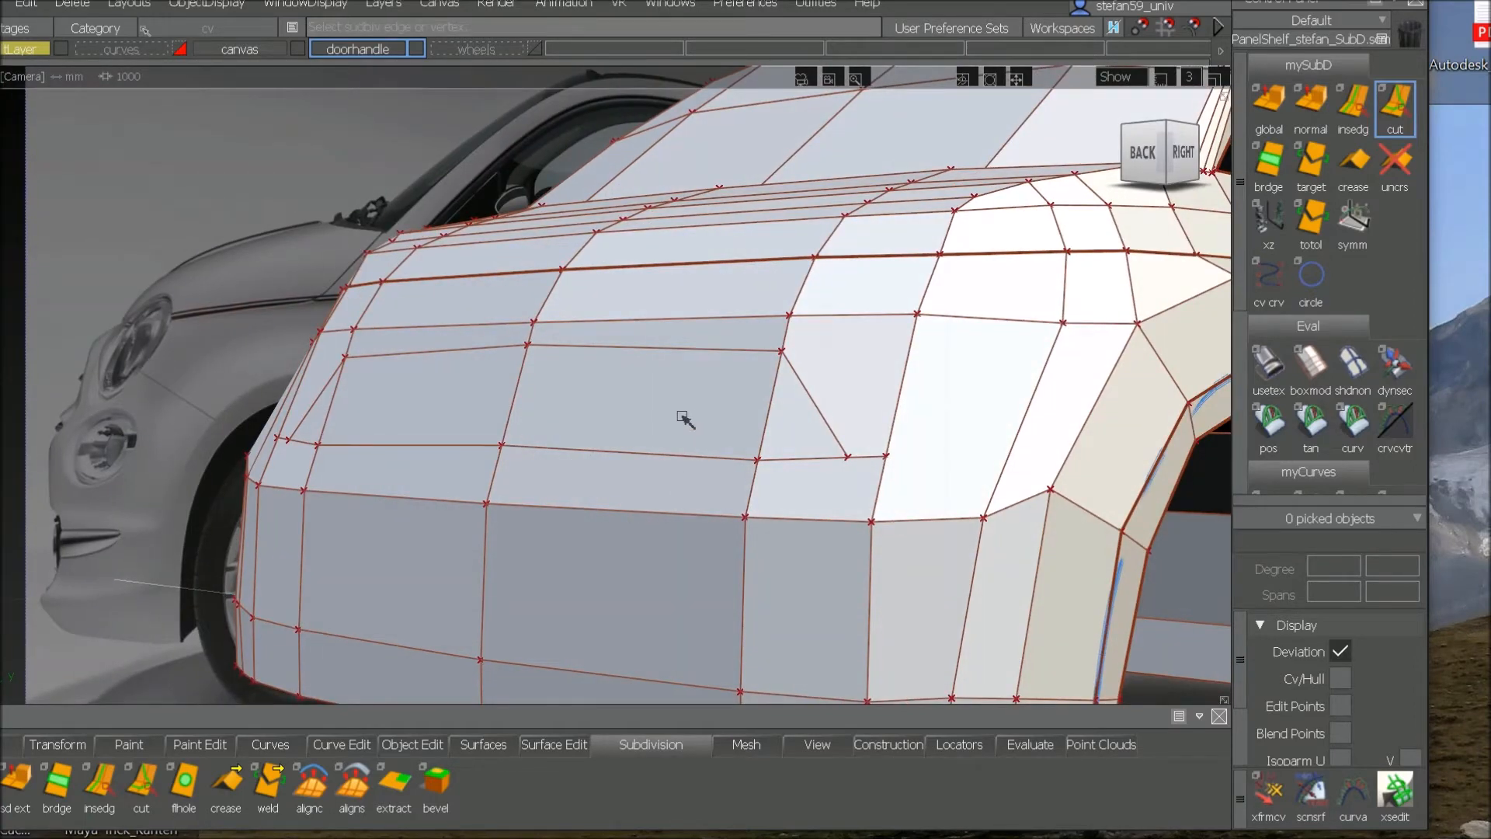
pyautogui.click(1271, 100)
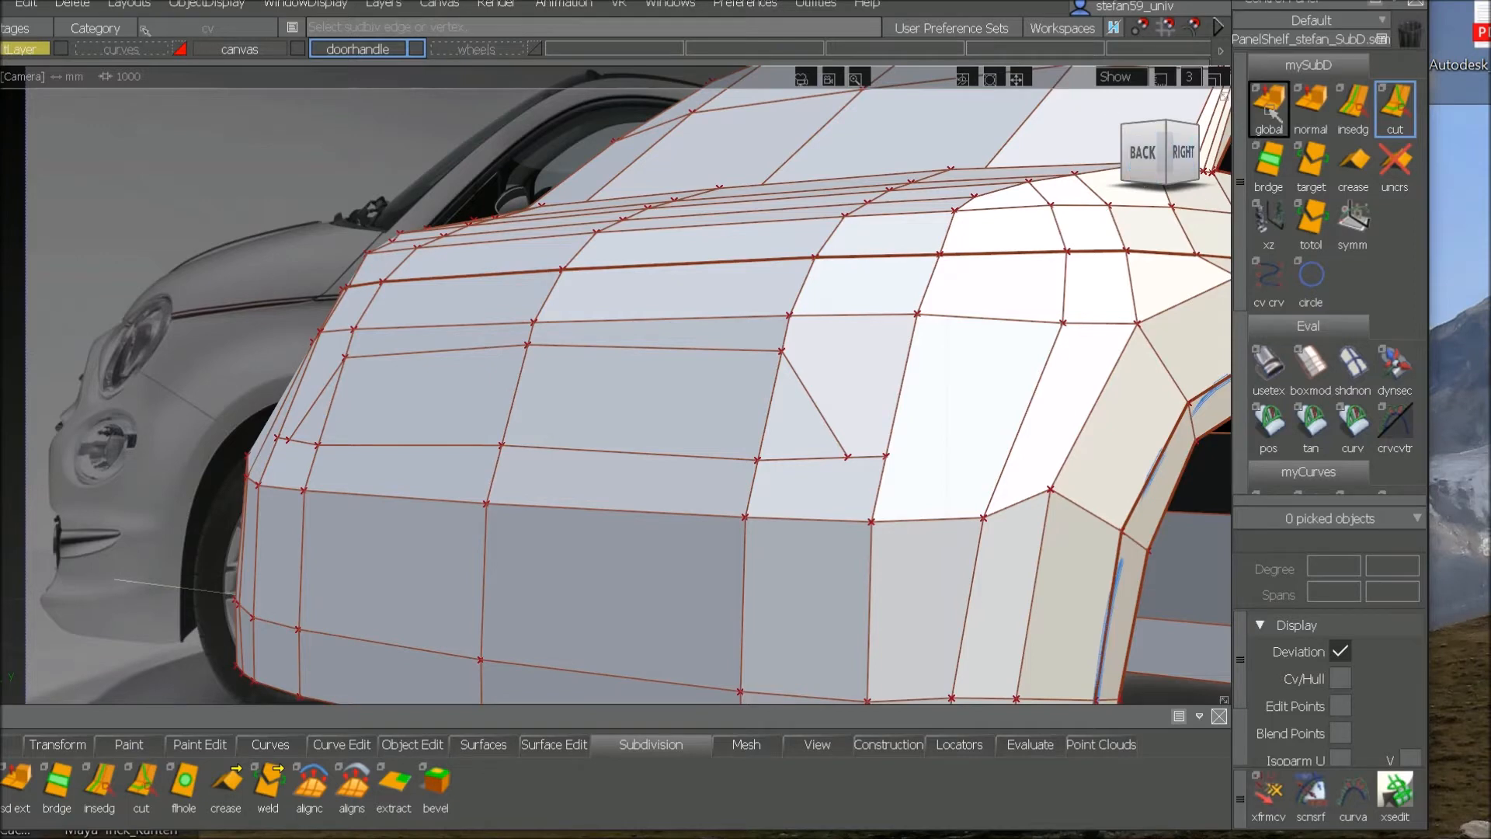
pyautogui.click(668, 410)
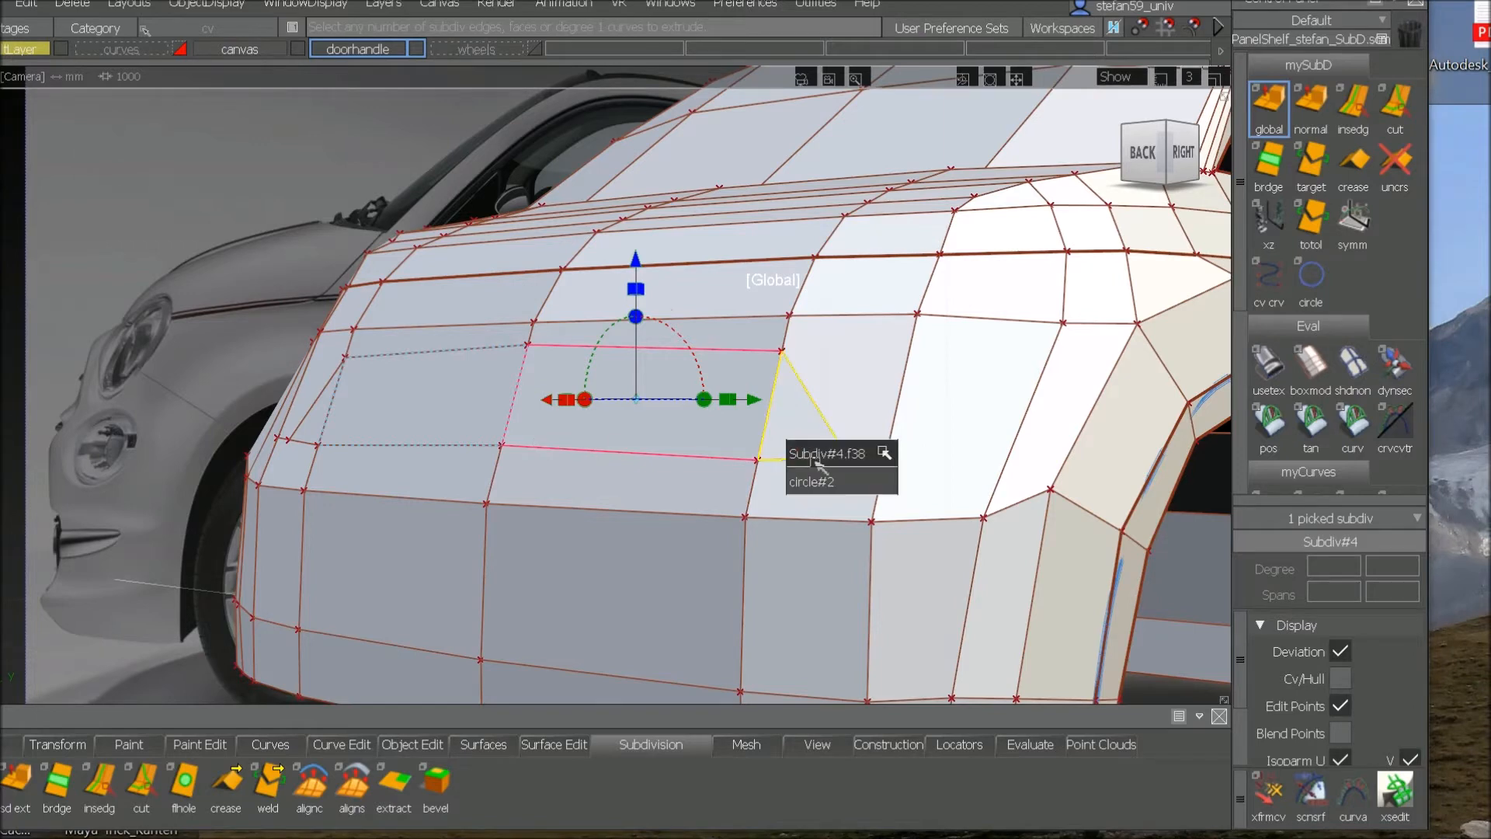
pyautogui.click(813, 458)
pyautogui.click(456, 421)
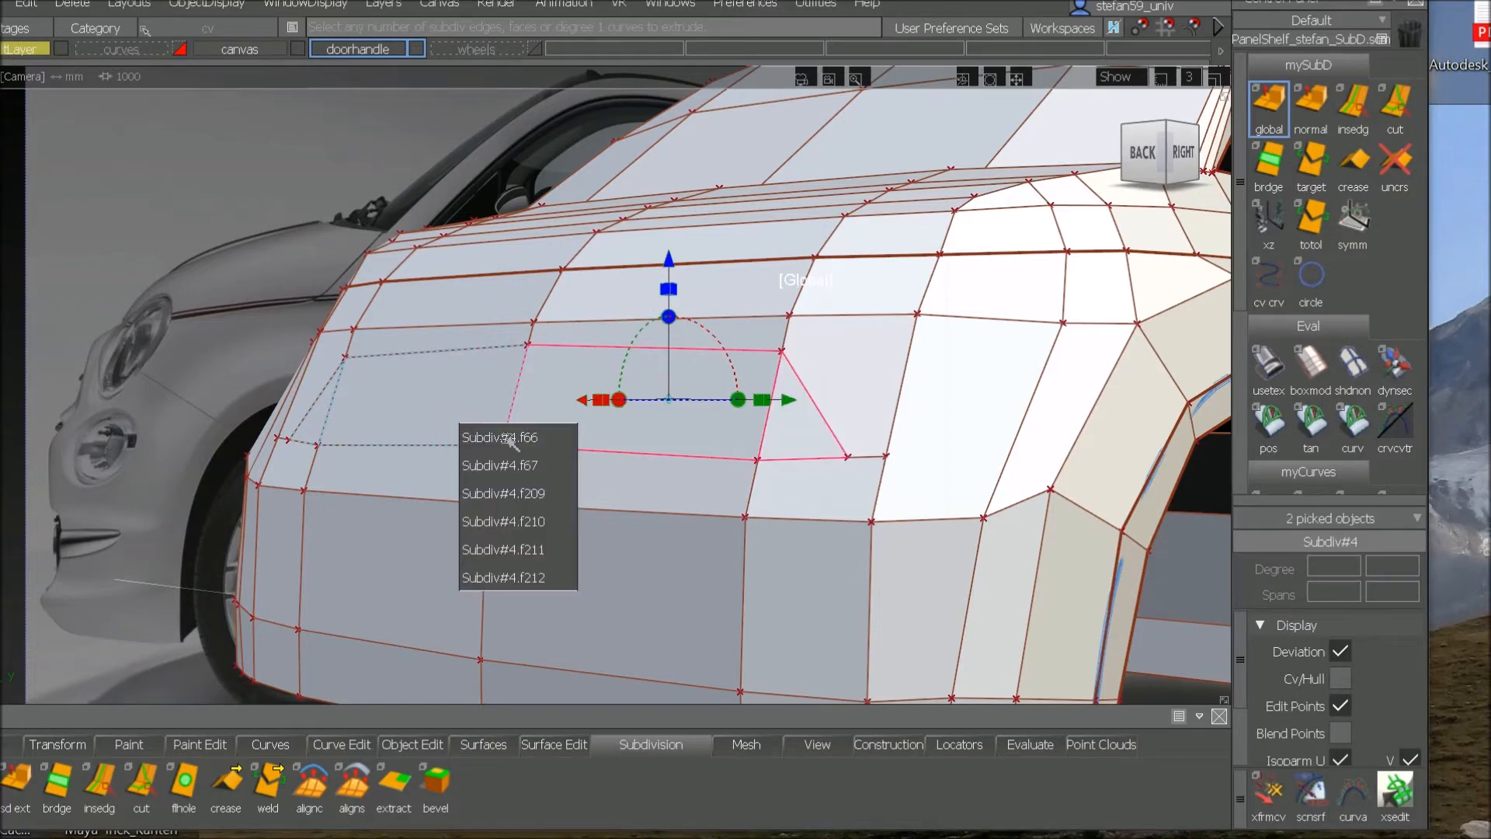
pyautogui.click(509, 438)
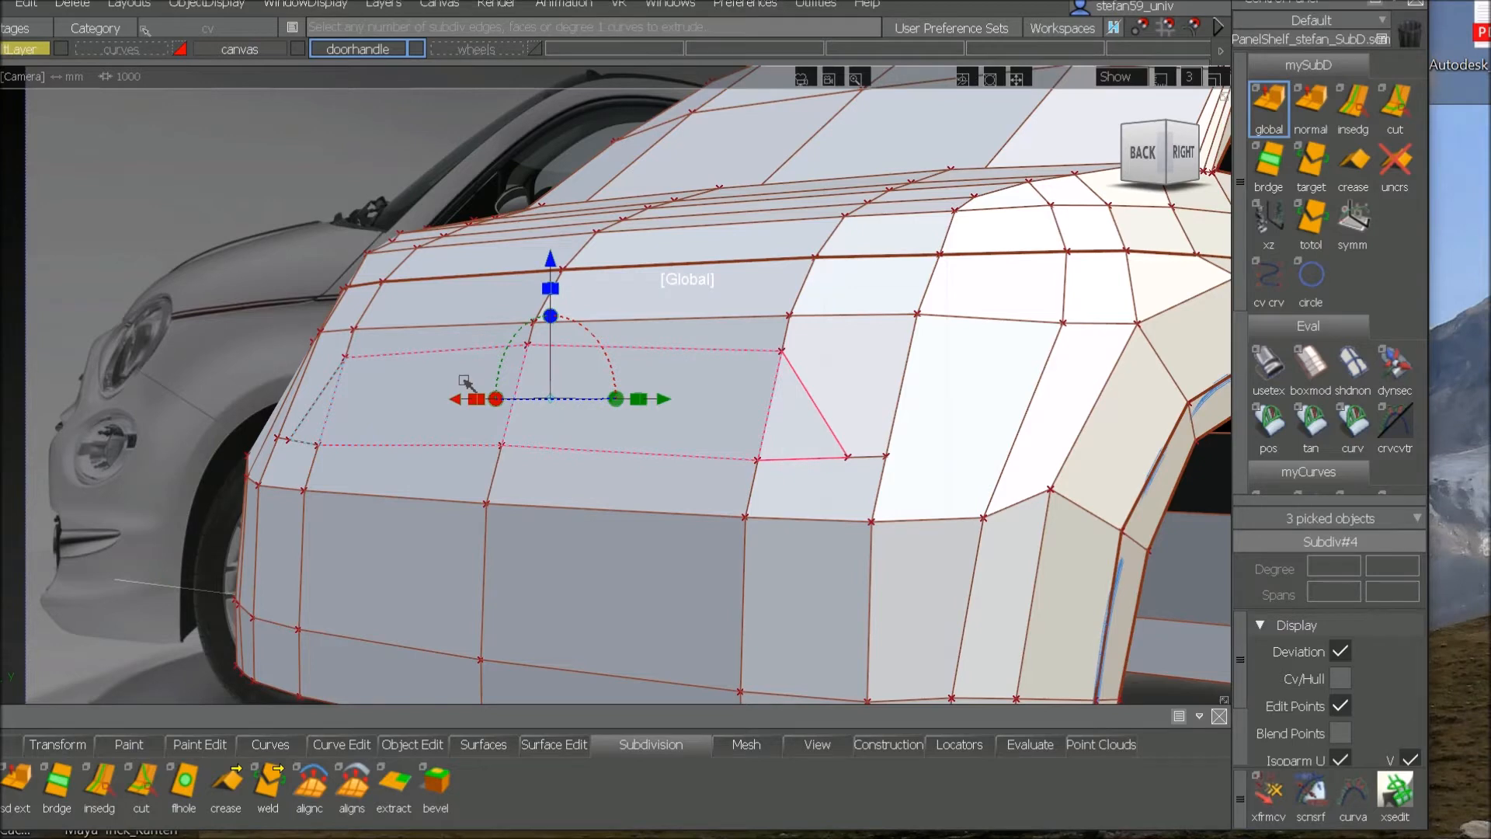
pyautogui.click(321, 430)
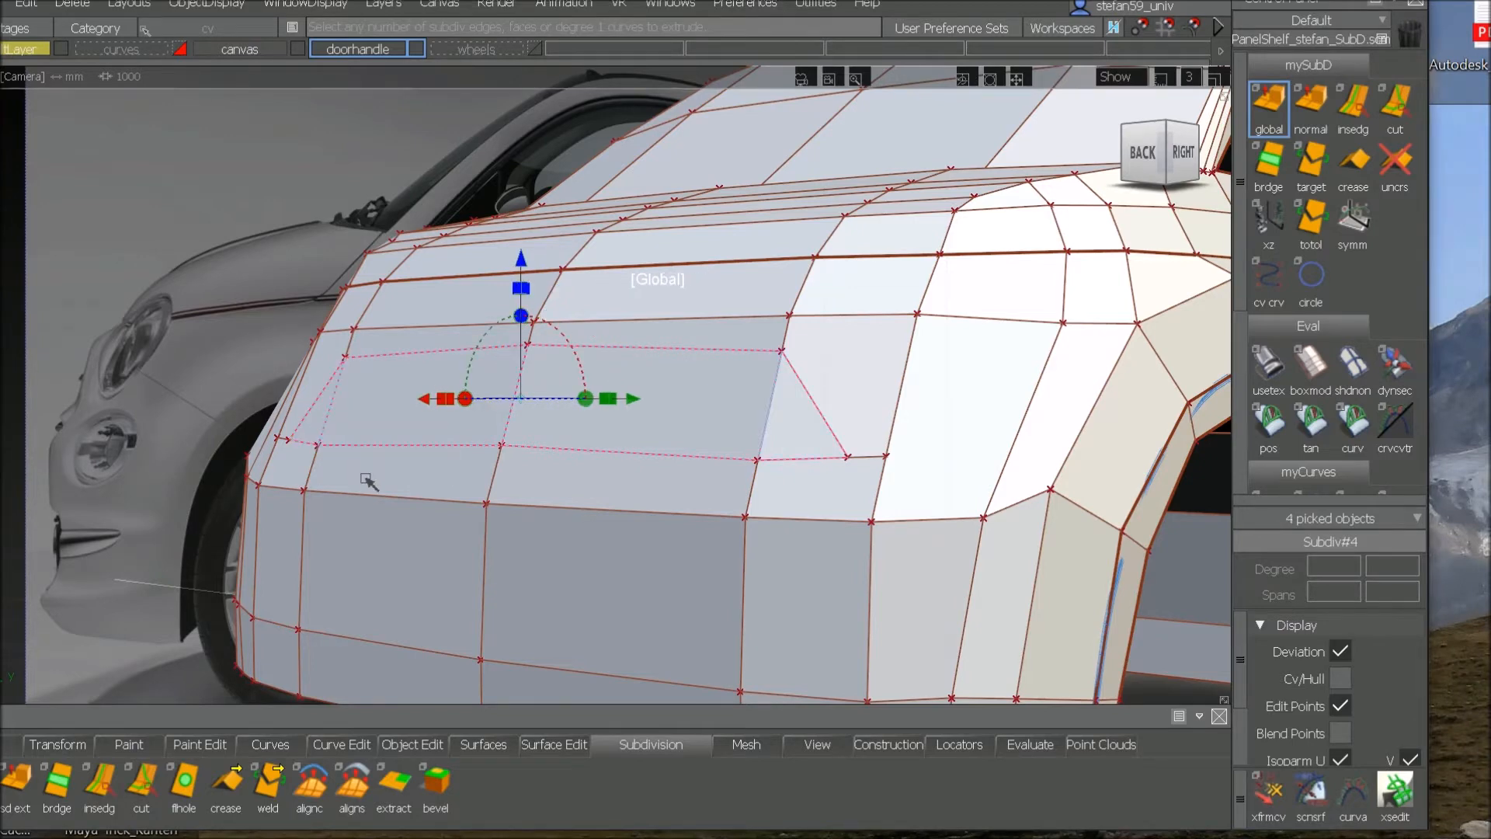
pyautogui.keyDown('alt'); pyautogui.keyDown('shift'); pyautogui.moveTo(474, 423); pyautogui.dragTo(387, 412); pyautogui.keyUp('shift'); pyautogui.keyUp('alt')
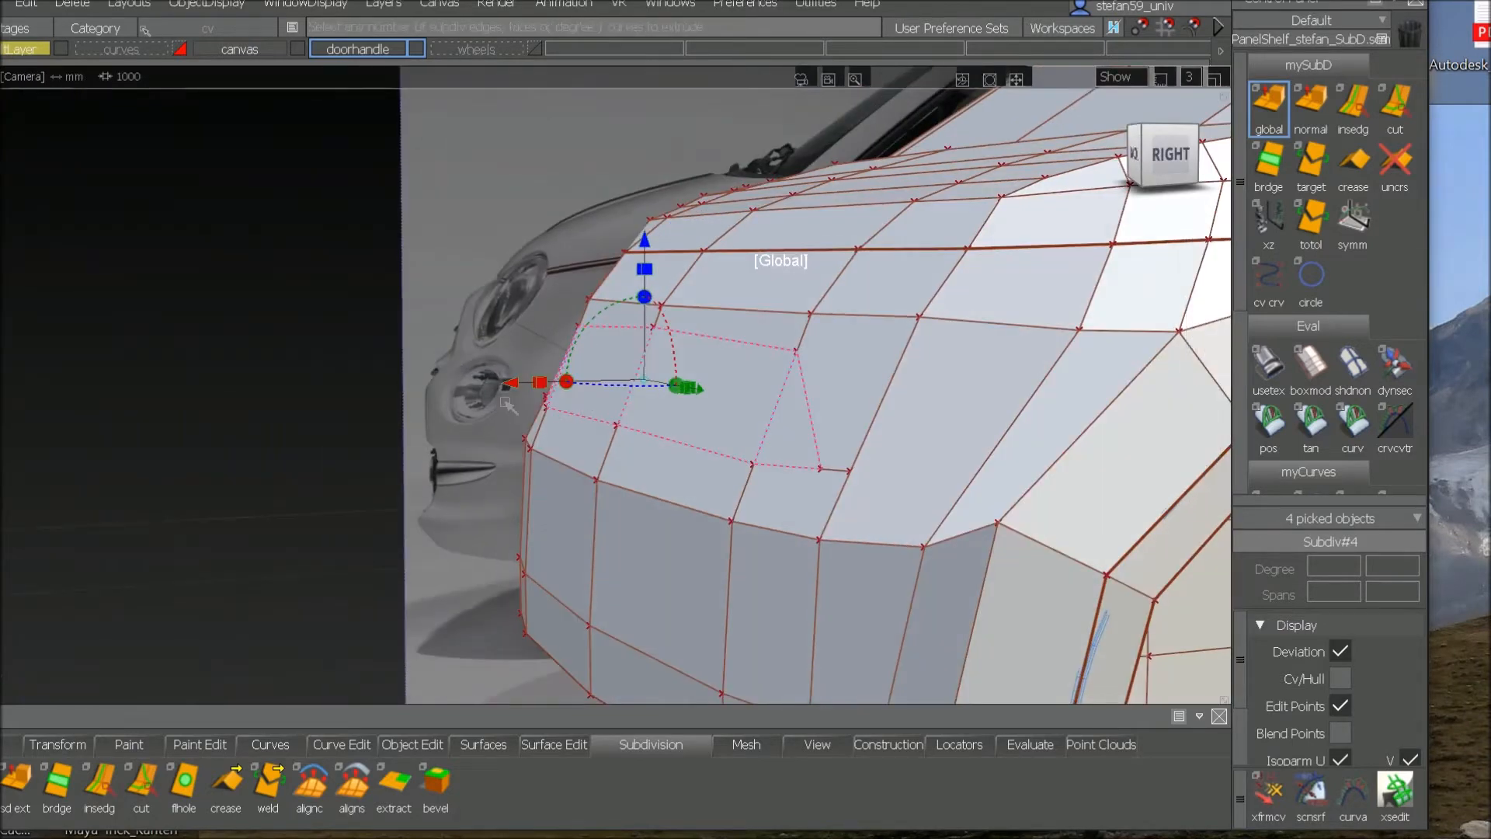
pyautogui.moveTo(511, 384); pyautogui.dragTo(474, 404)
# Step: Tilt the extruded grille faces slightly about Y, clear the selection and check the smooth shape from several angles
pyautogui.moveTo(669, 326); pyautogui.dragTo(654, 329)
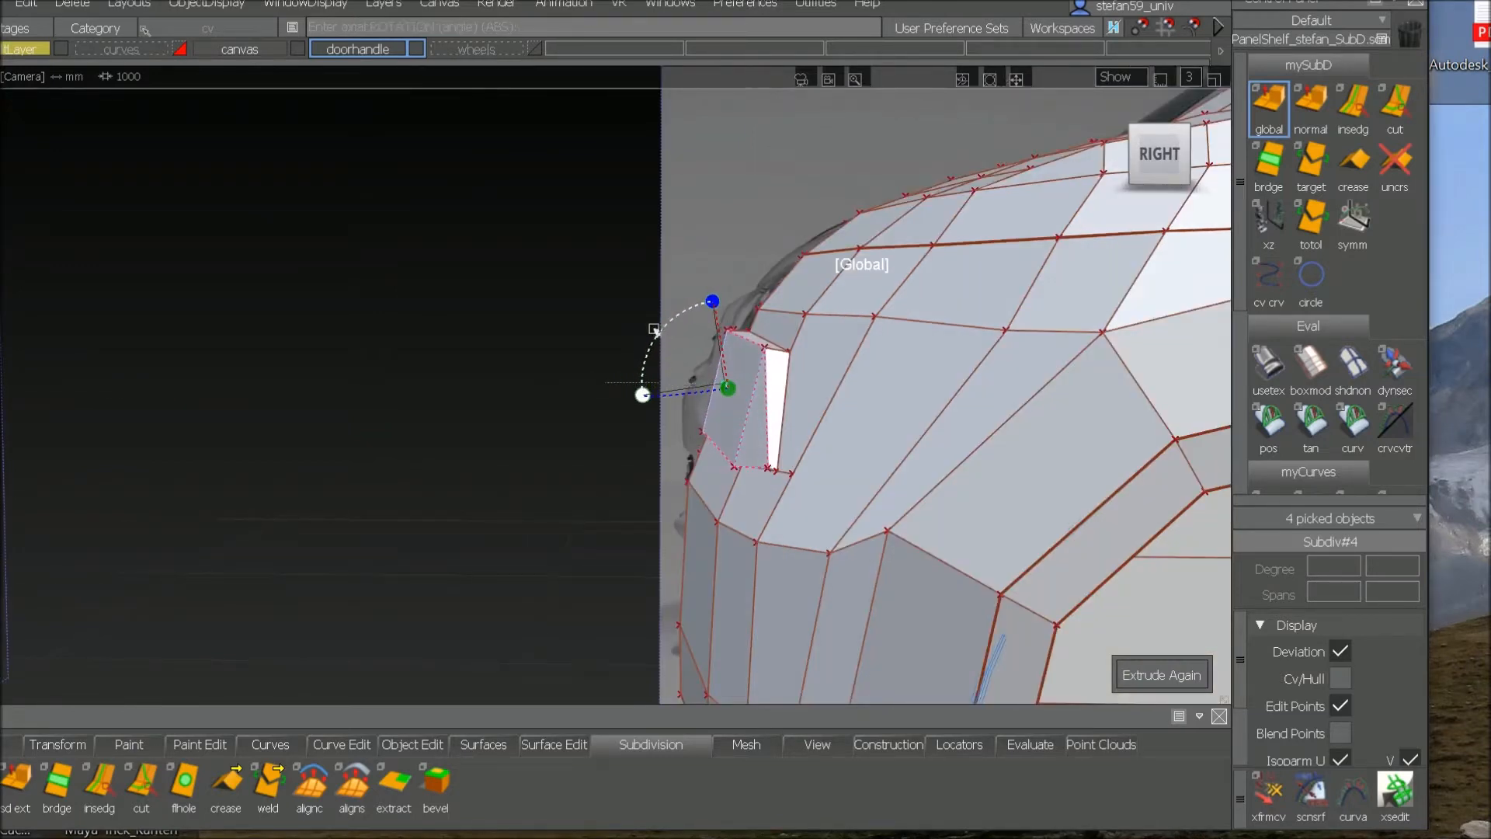
pyautogui.keyDown('ctrl'); pyautogui.keyDown('shift'); pyautogui.moveTo(614, 436); pyautogui.dragTo(599, 305); pyautogui.keyUp('shift'); pyautogui.keyUp('ctrl')
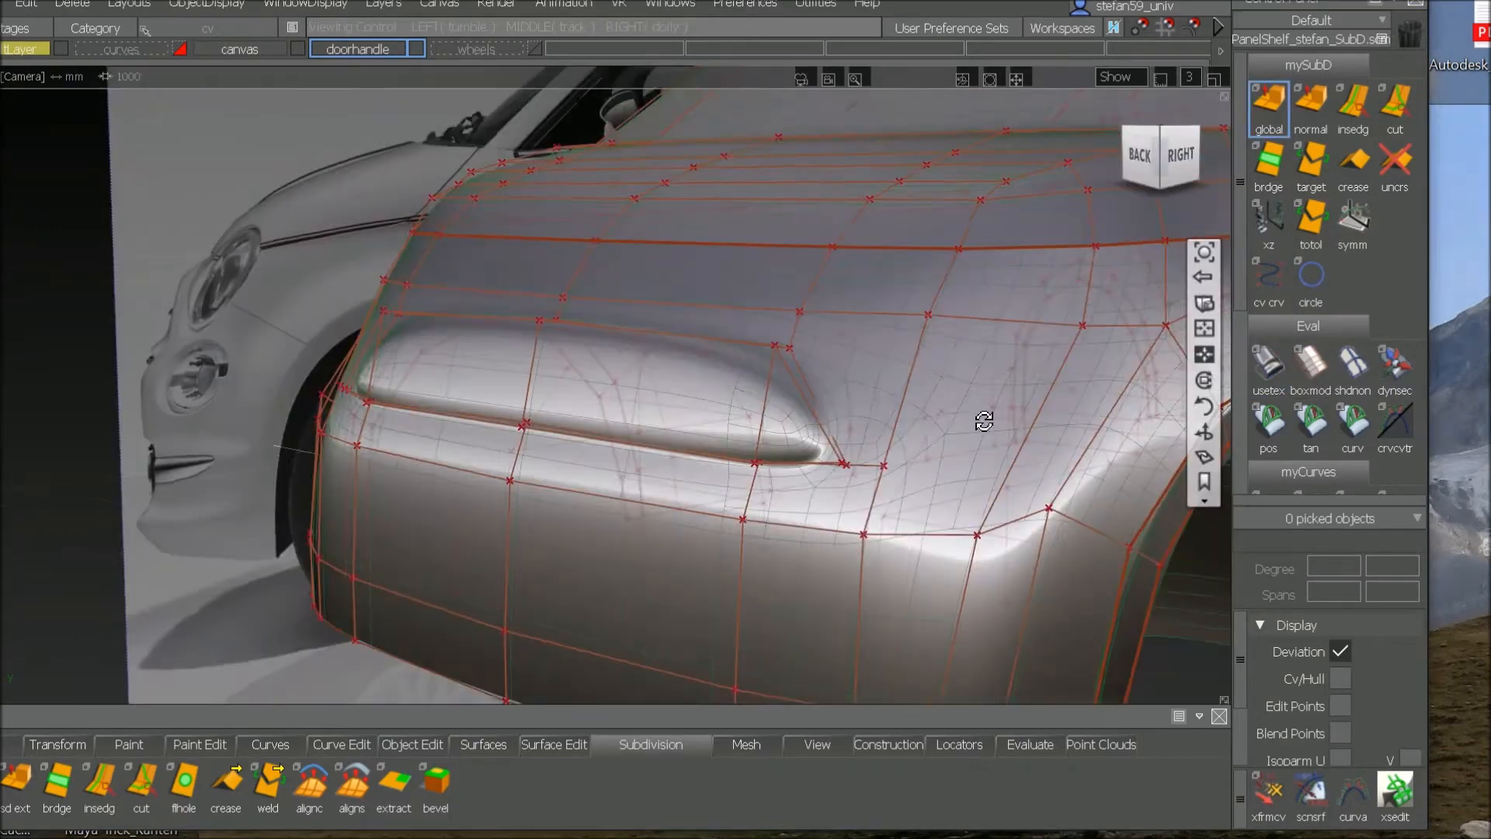
pyautogui.keyDown('alt'); pyautogui.keyDown('shift'); pyautogui.moveTo(983, 423); pyautogui.dragTo(931, 418); pyautogui.keyUp('shift'); pyautogui.keyUp('alt')
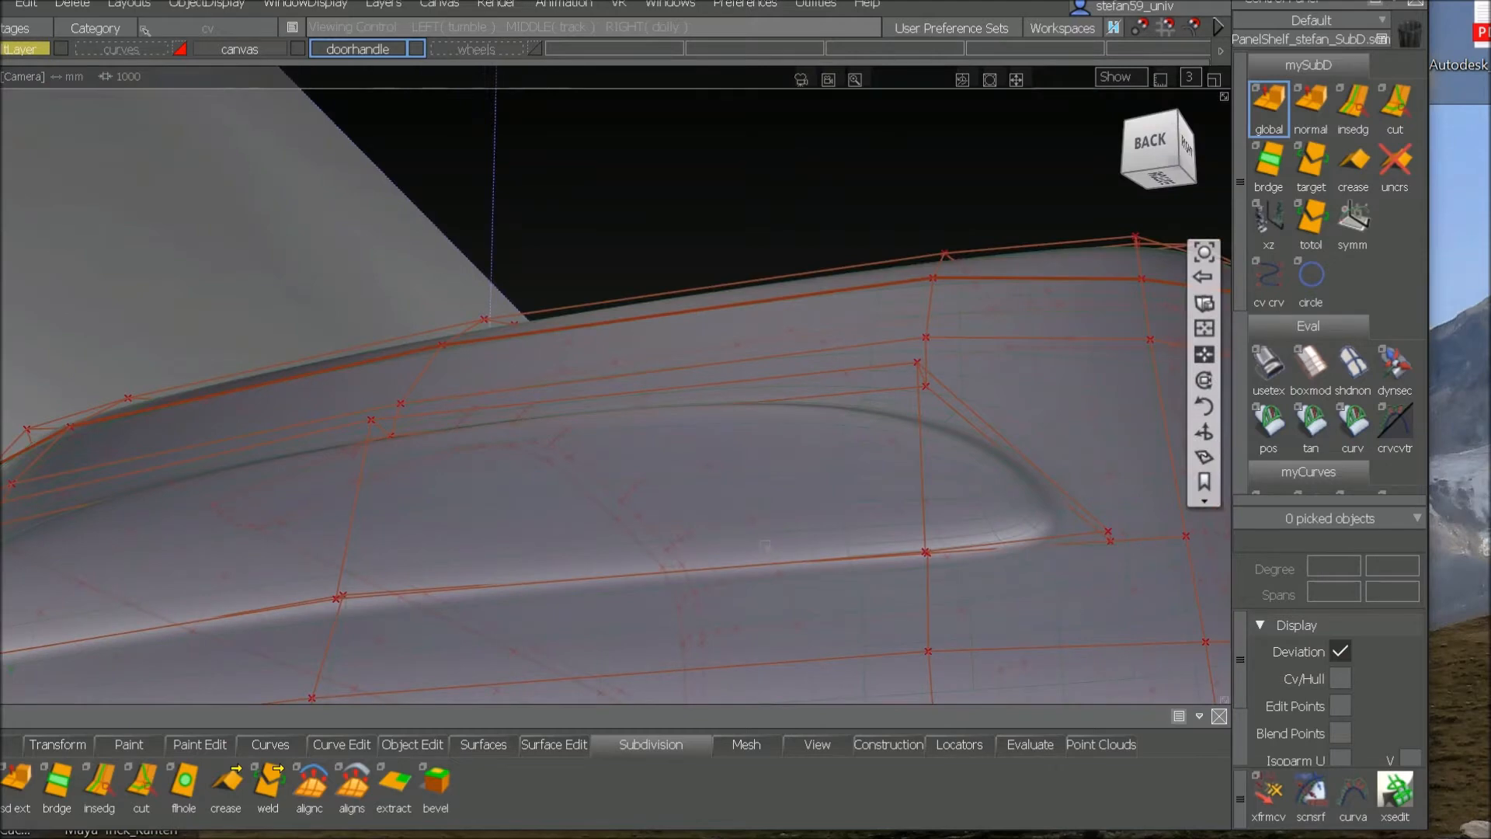
# Step: Weld the outer lower corner vertex of the extruded grille to the adjacent body vertex with Weld to Target
pyautogui.click(1289, 379)
pyautogui.keyDown('alt'); pyautogui.keyDown('shift'); pyautogui.moveTo(704, 599); pyautogui.dragTo(726, 528, button='right'); pyautogui.keyUp('shift'); pyautogui.keyUp('alt')
pyautogui.keyDown('alt'); pyautogui.keyDown('shift'); pyautogui.moveTo(726, 528); pyautogui.dragTo(640, 598); pyautogui.keyUp('shift'); pyautogui.keyUp('alt')
pyautogui.keyDown('alt'); pyautogui.keyDown('shift'); pyautogui.moveTo(690, 583); pyautogui.dragTo(693, 577, button='right'); pyautogui.keyUp('shift'); pyautogui.keyUp('alt')
pyautogui.keyDown('alt'); pyautogui.keyDown('shift'); pyautogui.moveTo(645, 571); pyautogui.dragTo(433, 599, button='middle'); pyautogui.keyUp('shift'); pyautogui.keyUp('alt')
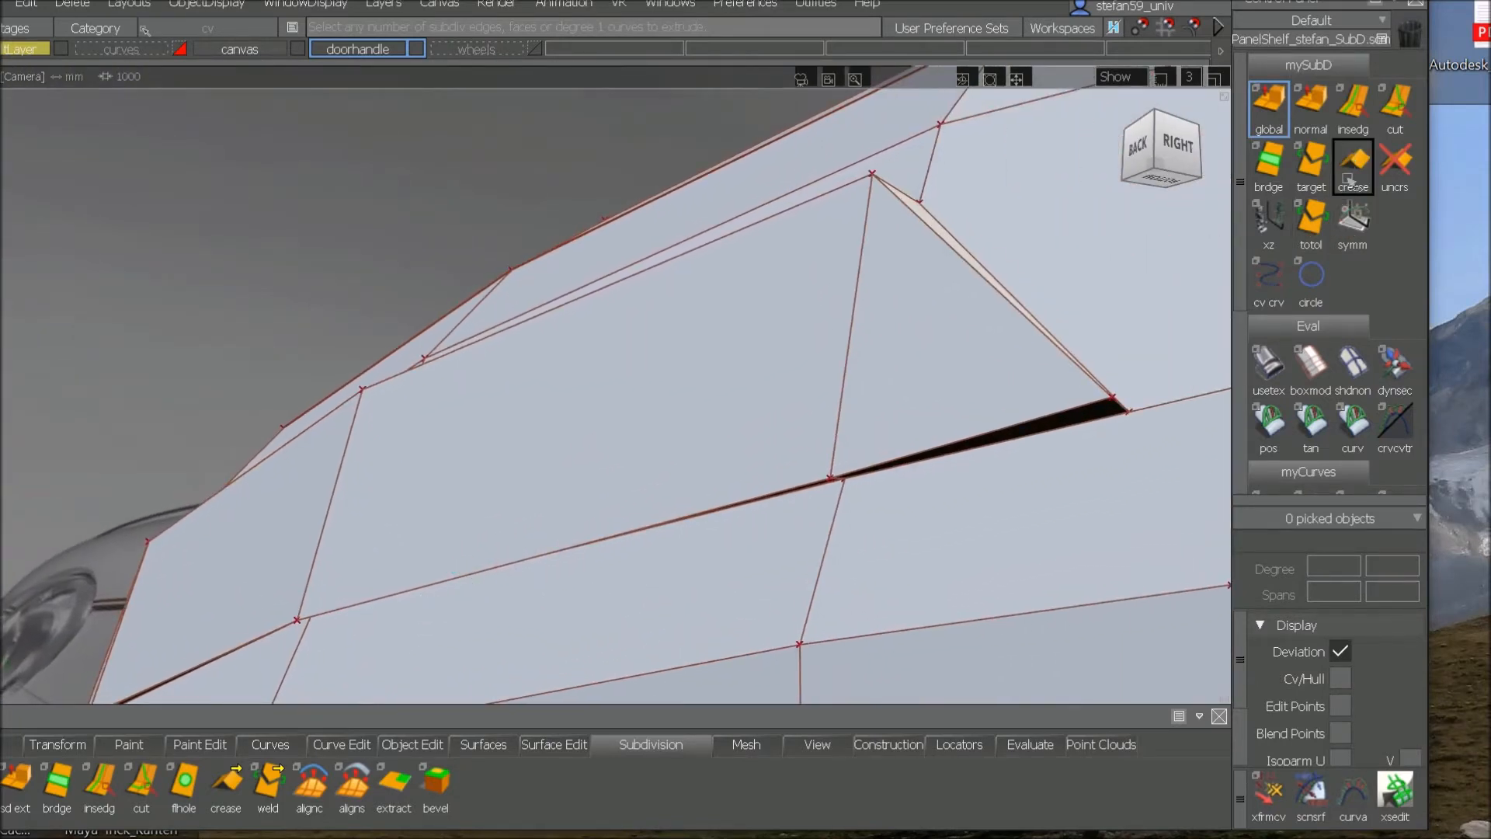
pyautogui.click(1311, 161)
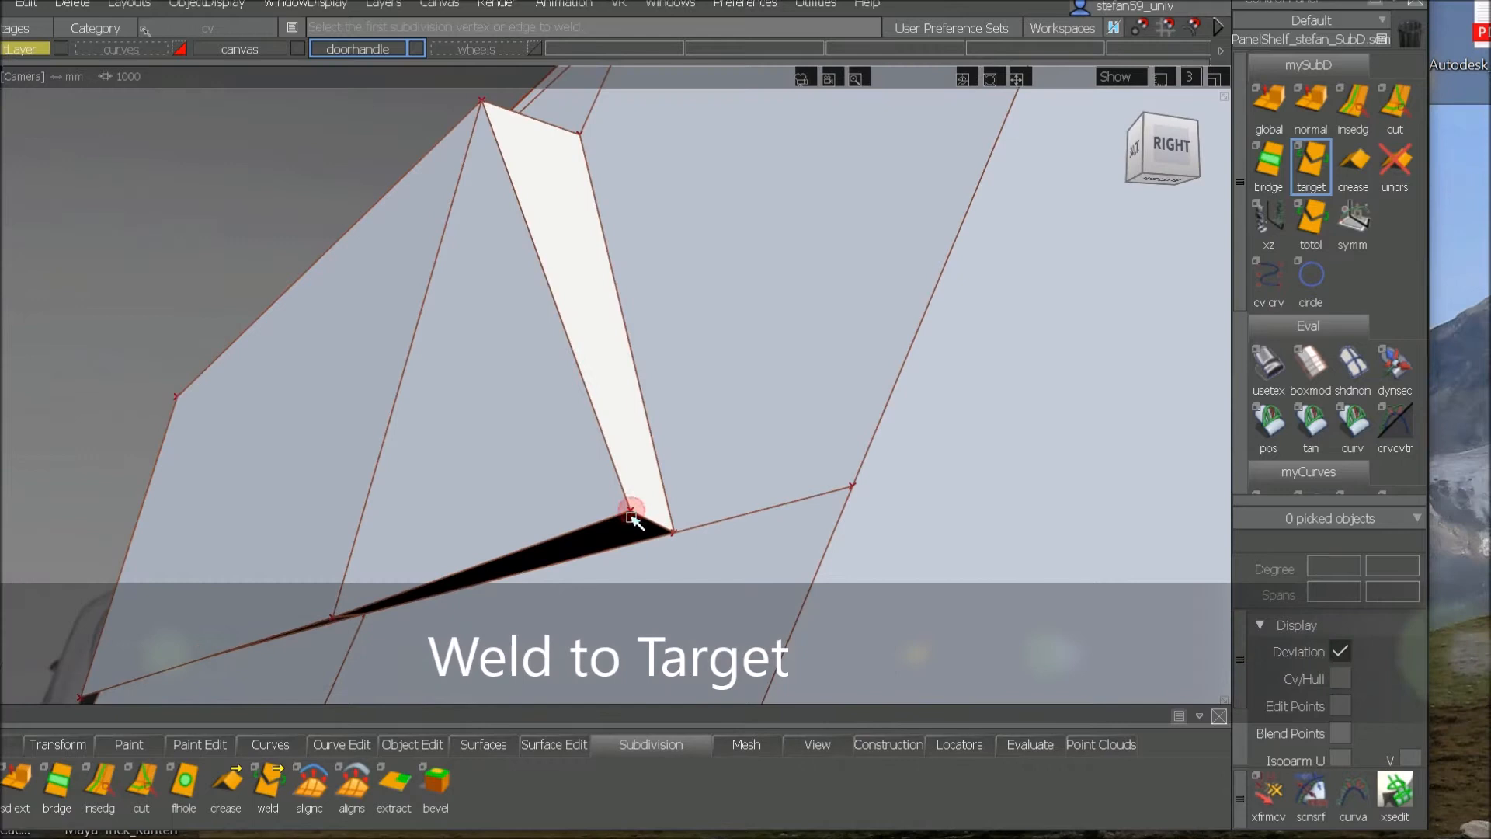
pyautogui.click(631, 511)
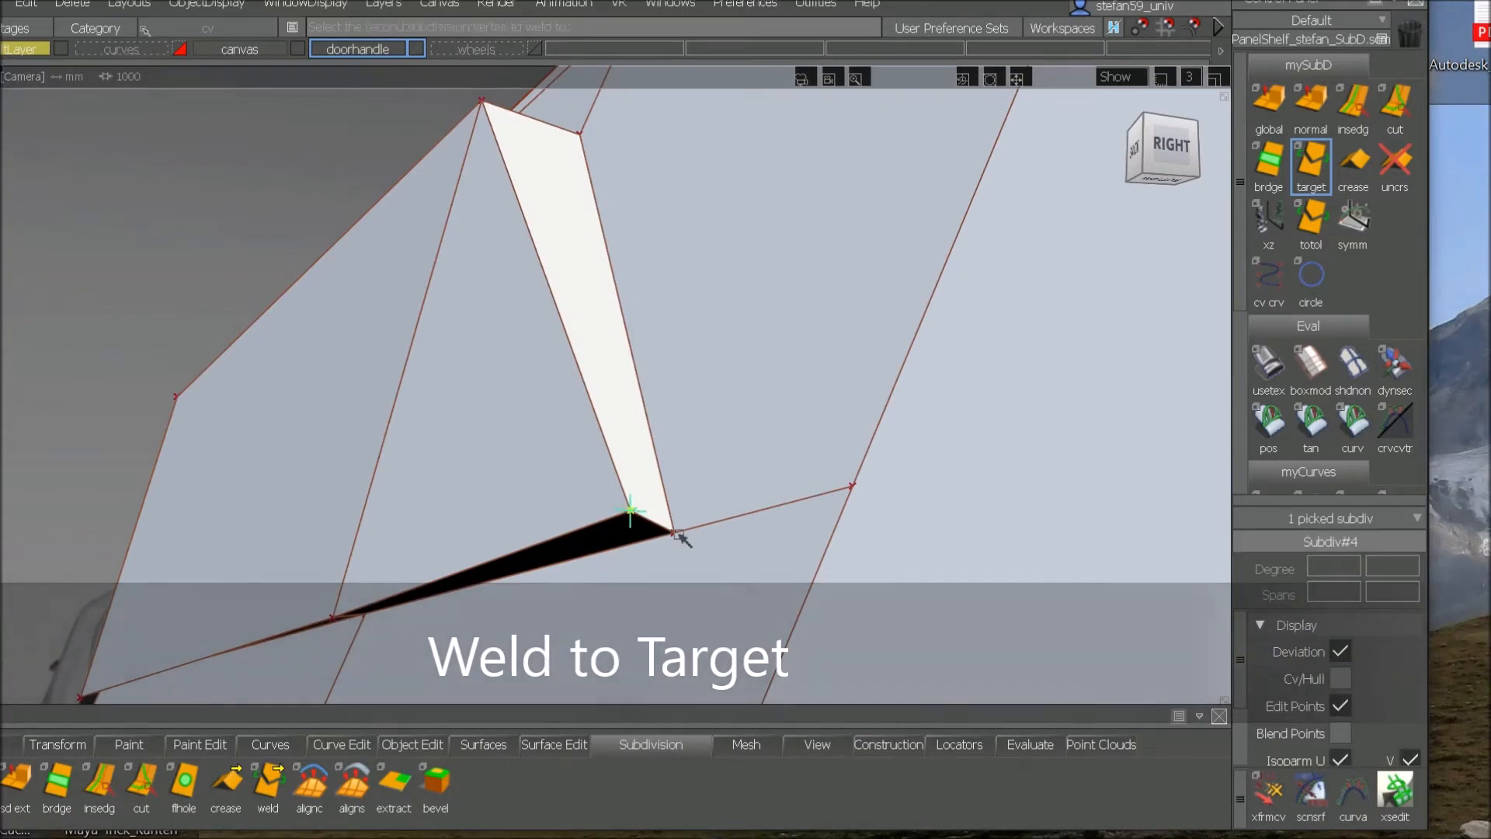
pyautogui.click(674, 536)
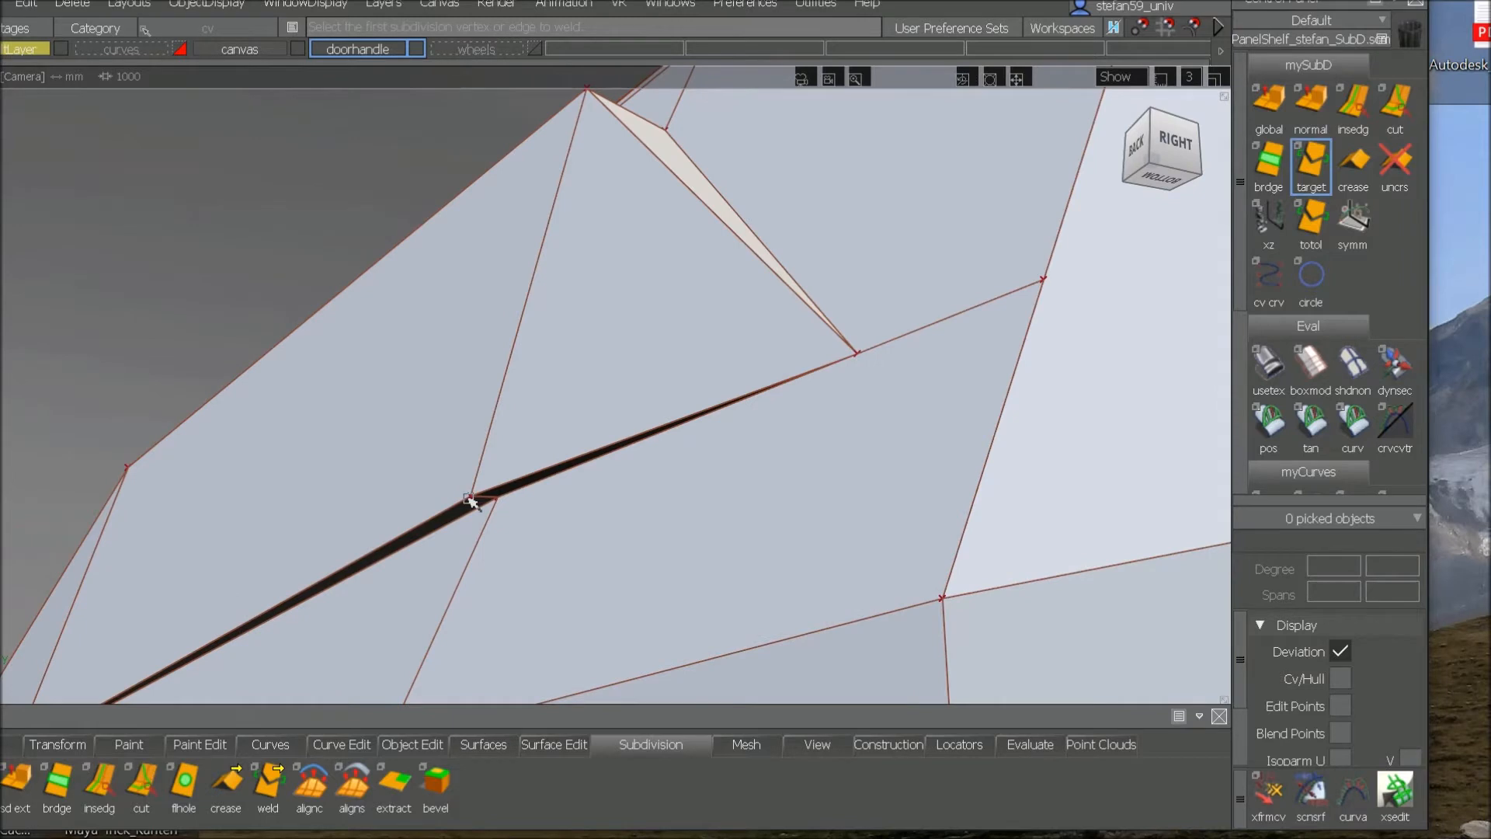
# Step: Weld the next two vertices along the grille's lower edge to the body vertices beside them, closing the gap towards the centreline
pyautogui.click(470, 498)
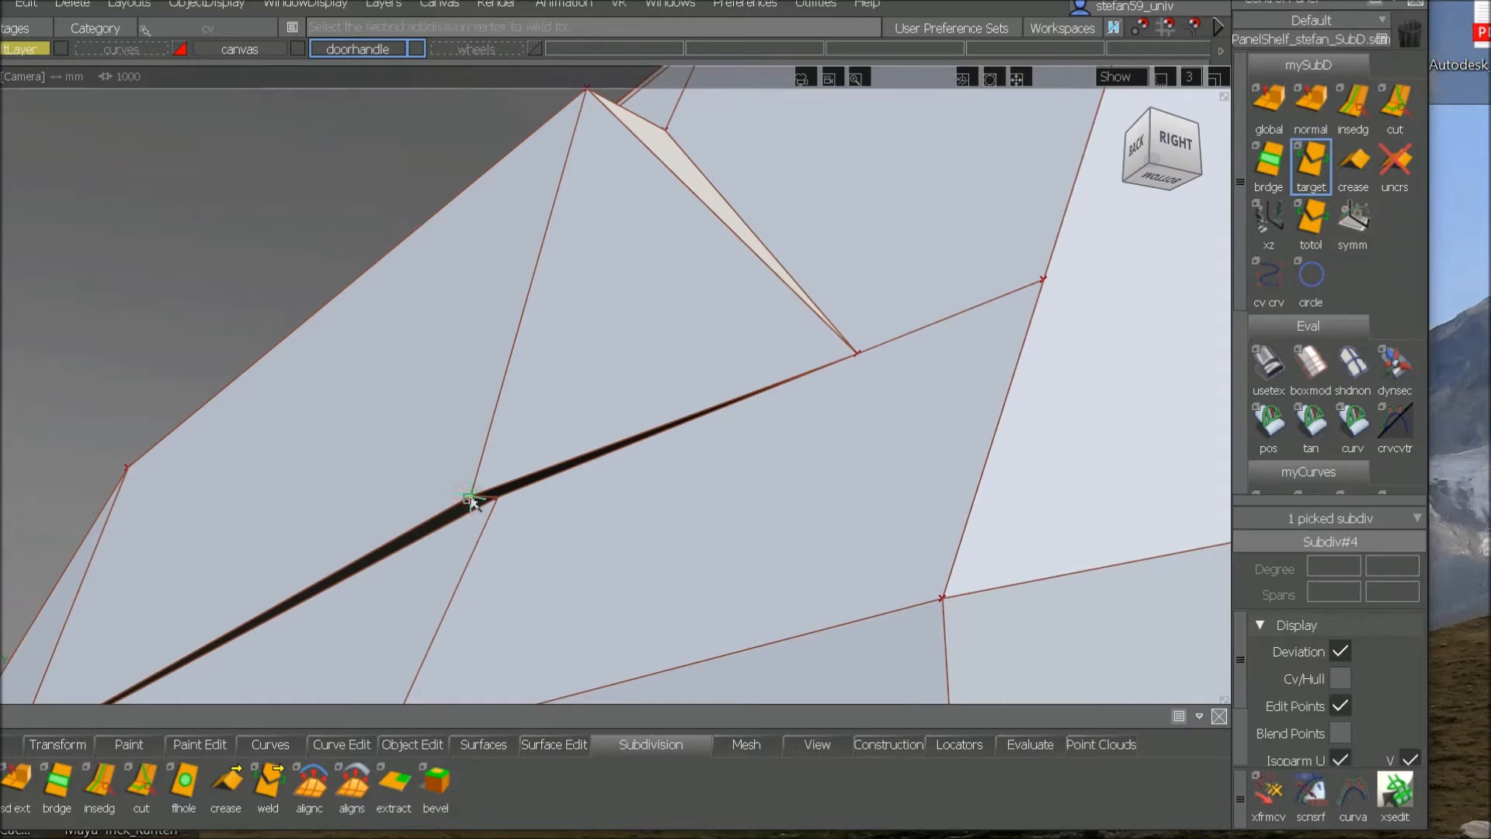
pyautogui.click(499, 501)
pyautogui.keyDown('alt'); pyautogui.keyDown('shift'); pyautogui.moveTo(501, 504); pyautogui.dragTo(882, 239, button='middle'); pyautogui.keyUp('shift'); pyautogui.keyUp('alt')
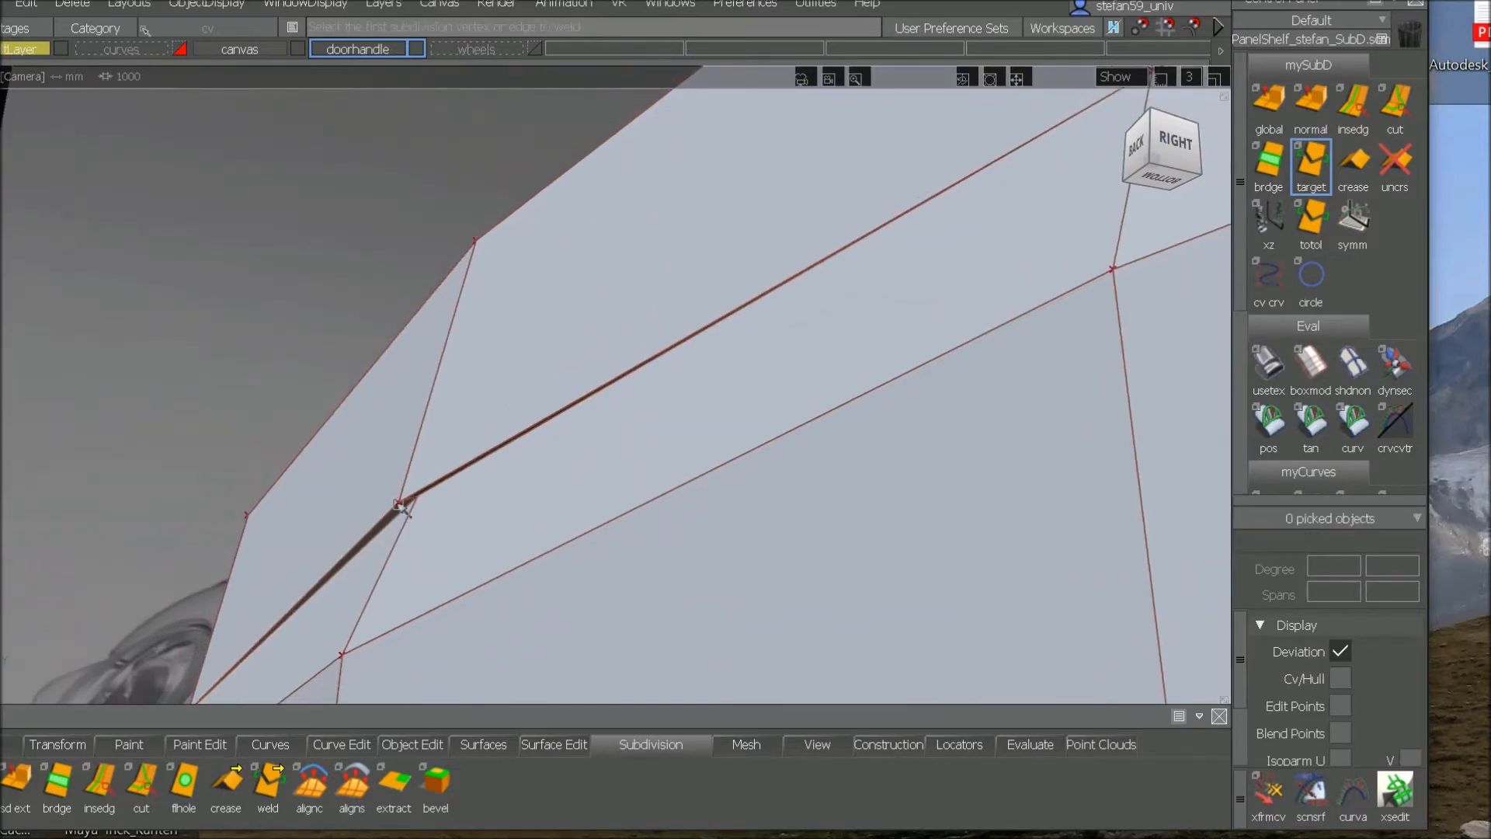
pyautogui.click(400, 505)
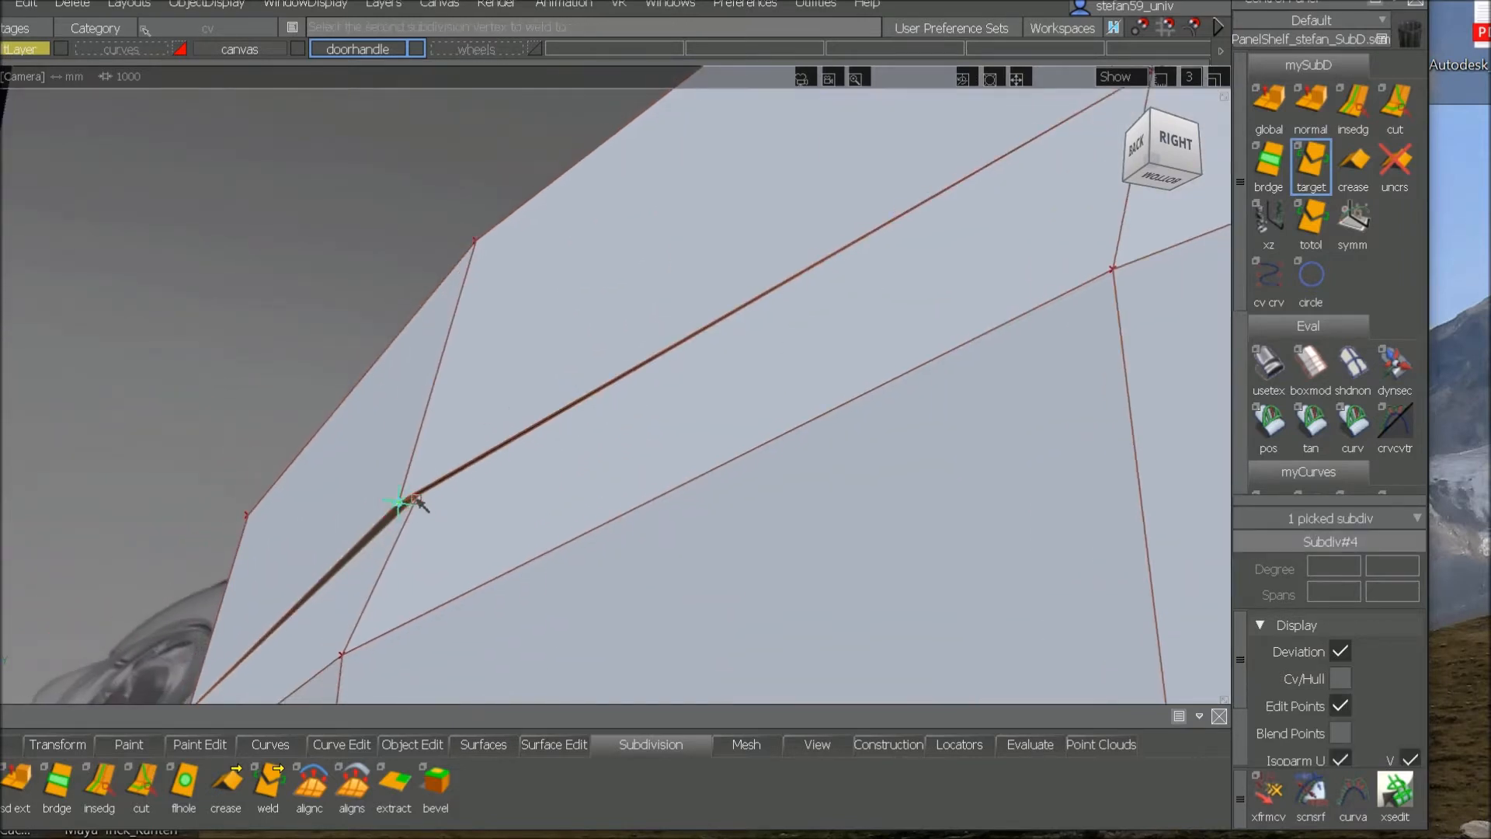
pyautogui.click(417, 499)
# Step: Crease the row of edges running below the grille across the front to the wheel arch and check the smooth shape
pyautogui.keyDown('alt'); pyautogui.keyDown('shift'); pyautogui.moveTo(846, 330); pyautogui.dragTo(836, 374); pyautogui.keyUp('shift'); pyautogui.keyUp('alt')
pyautogui.keyDown('alt'); pyautogui.keyDown('shift'); pyautogui.moveTo(837, 375); pyautogui.dragTo(814, 402, button='right'); pyautogui.keyUp('shift'); pyautogui.keyUp('alt')
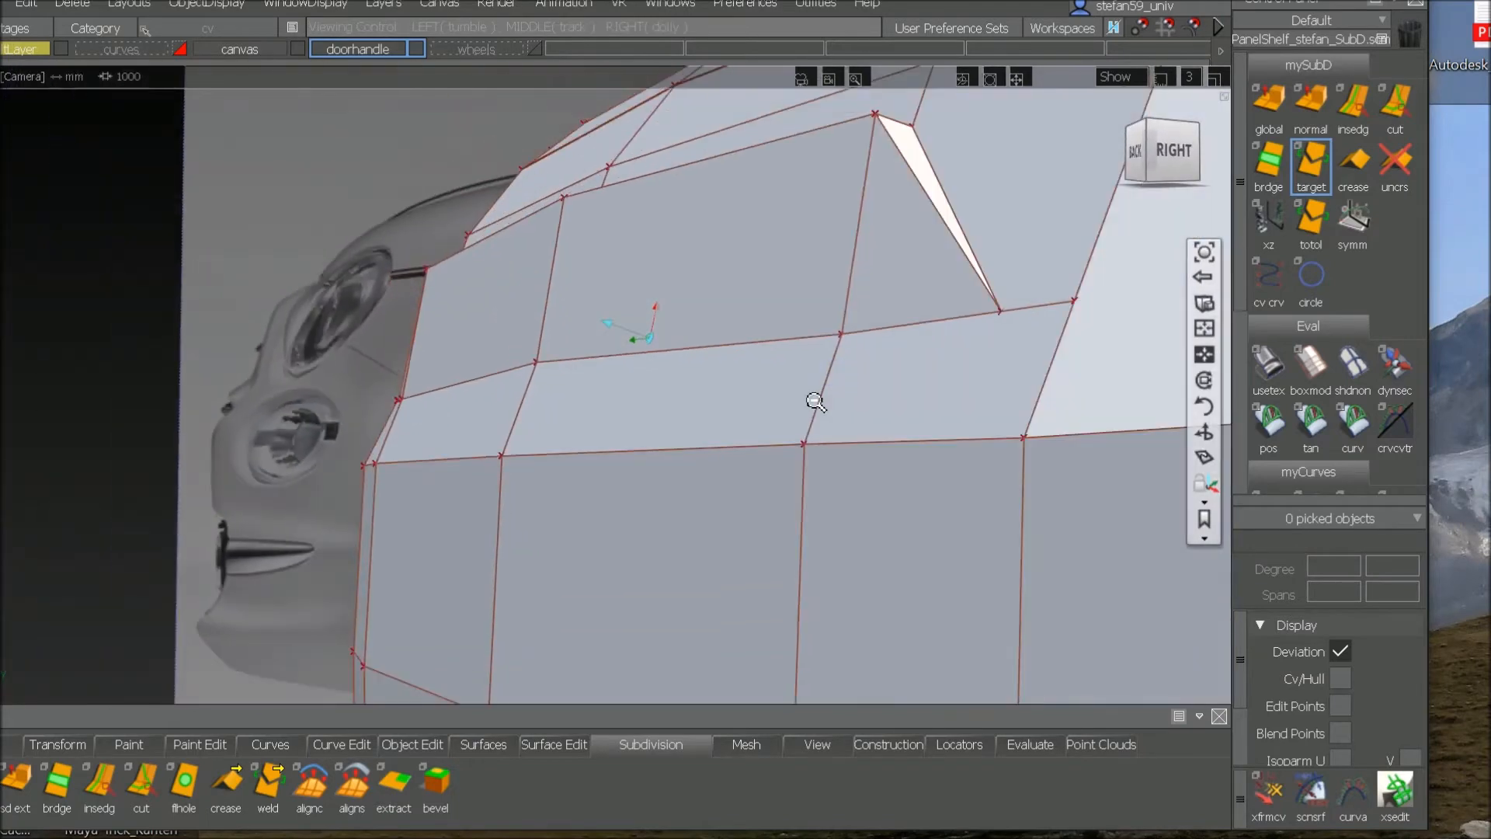
pyautogui.keyDown('alt'); pyautogui.keyDown('shift'); pyautogui.moveTo(810, 407); pyautogui.dragTo(695, 445, button='middle'); pyautogui.keyUp('shift'); pyautogui.keyUp('alt')
pyautogui.keyDown('alt'); pyautogui.keyDown('shift'); pyautogui.moveTo(694, 445); pyautogui.dragTo(675, 470, button='right'); pyautogui.keyUp('shift'); pyautogui.keyUp('alt')
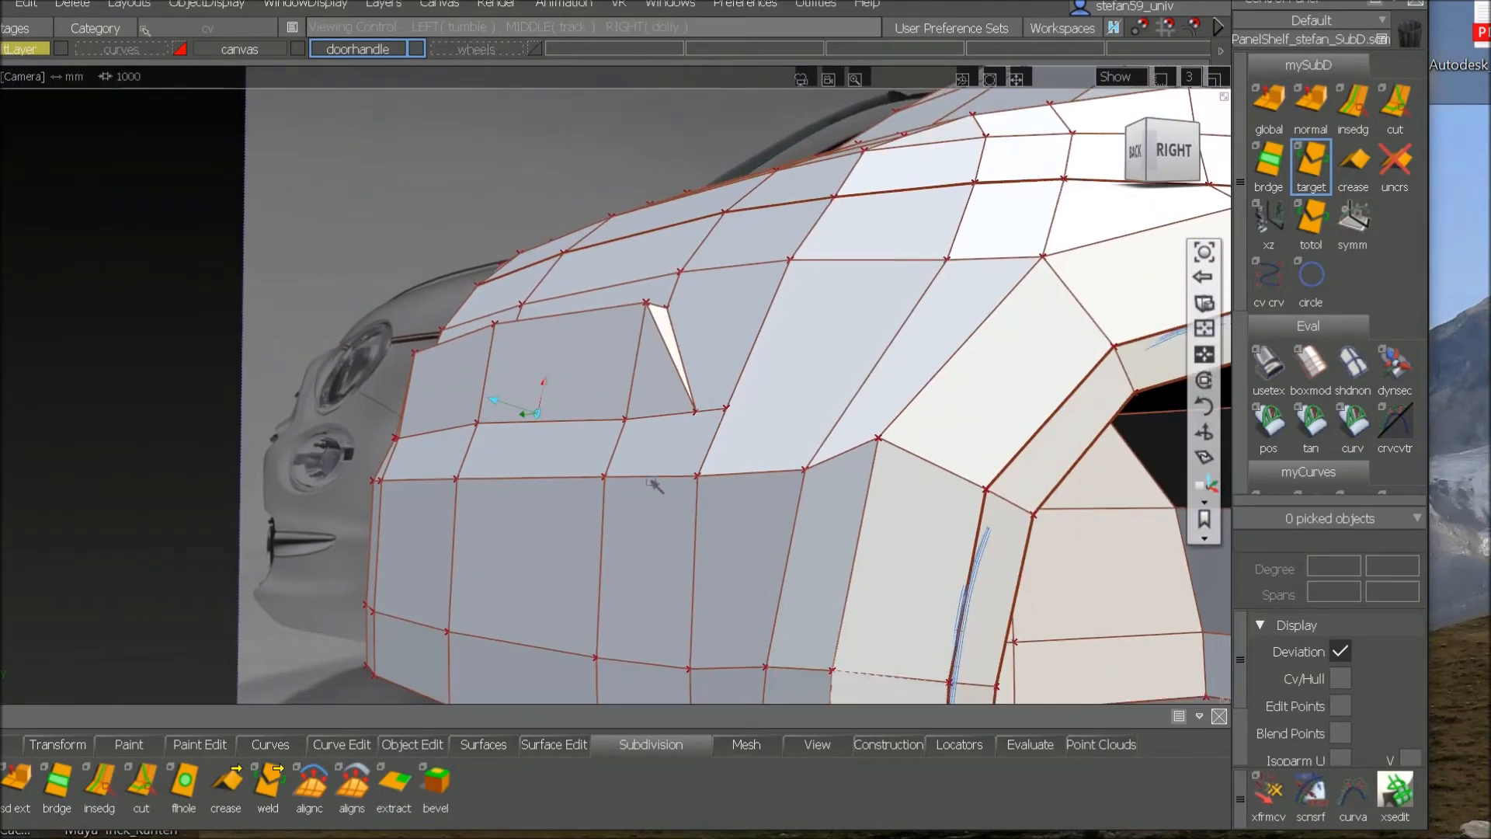
pyautogui.keyDown('ctrl'); pyautogui.keyDown('shift'); pyautogui.click(638, 472); pyautogui.keyUp('shift'); pyautogui.keyUp('ctrl')
pyautogui.keyDown('ctrl'); pyautogui.keyDown('shift'); pyautogui.moveTo(638, 472); pyautogui.dragTo(635, 579); pyautogui.keyUp('shift'); pyautogui.keyUp('ctrl')
pyautogui.click(603, 479)
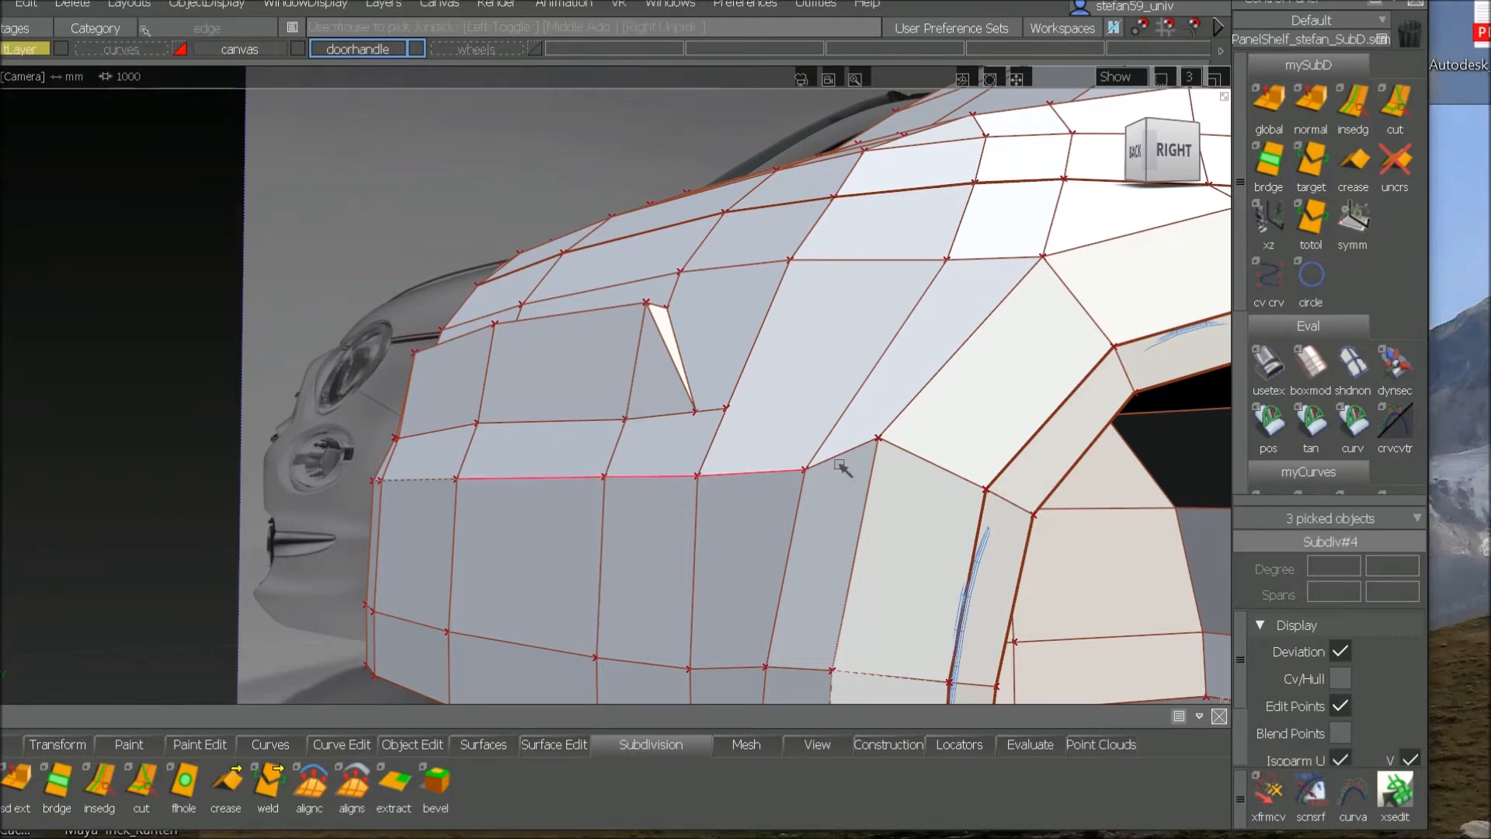
pyautogui.keyDown('alt'); pyautogui.keyDown('shift'); pyautogui.moveTo(715, 497); pyautogui.dragTo(922, 510); pyautogui.keyUp('shift'); pyautogui.keyUp('alt')
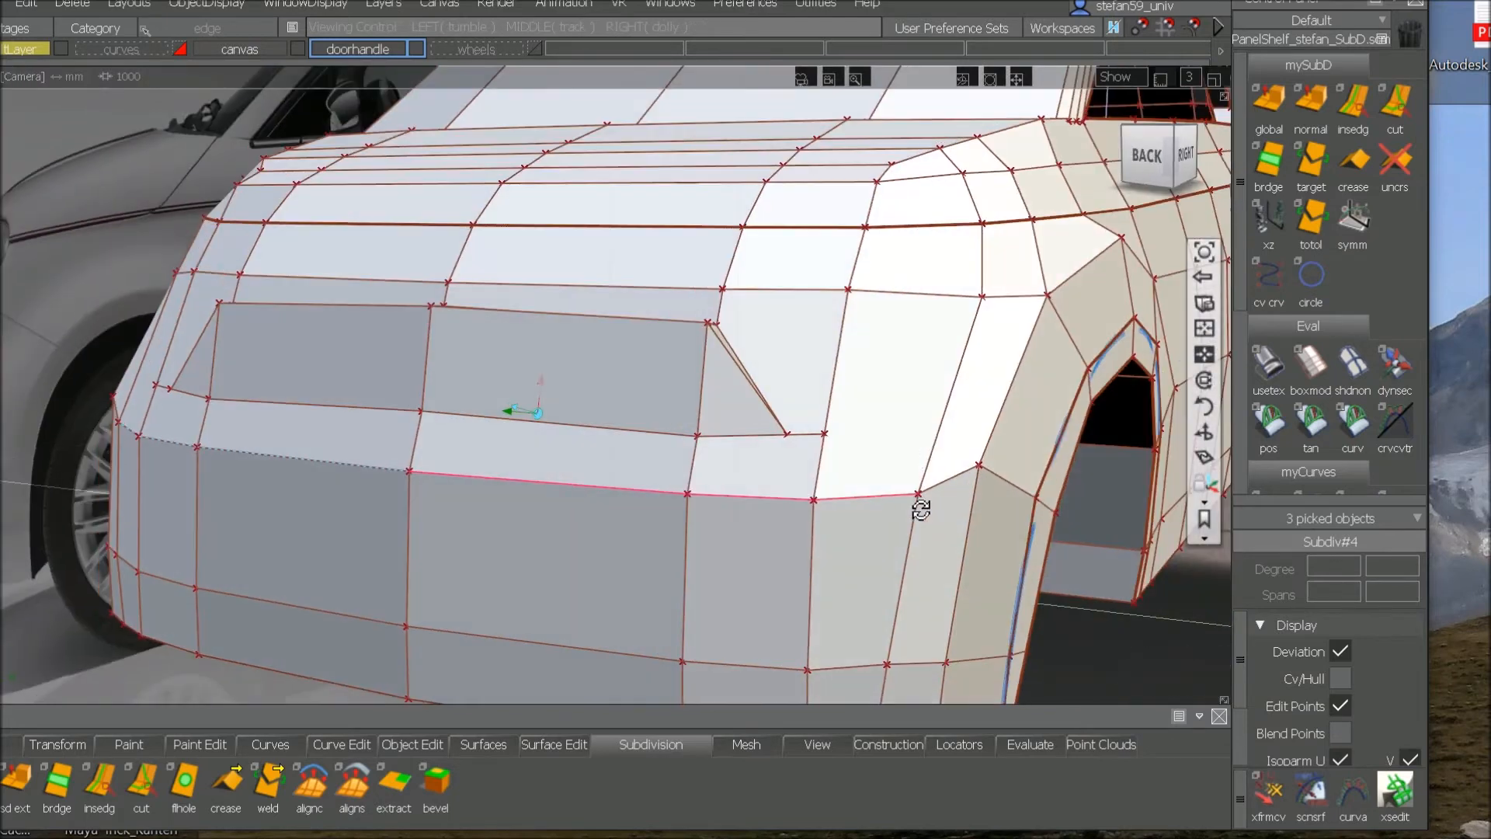
pyautogui.click(938, 485)
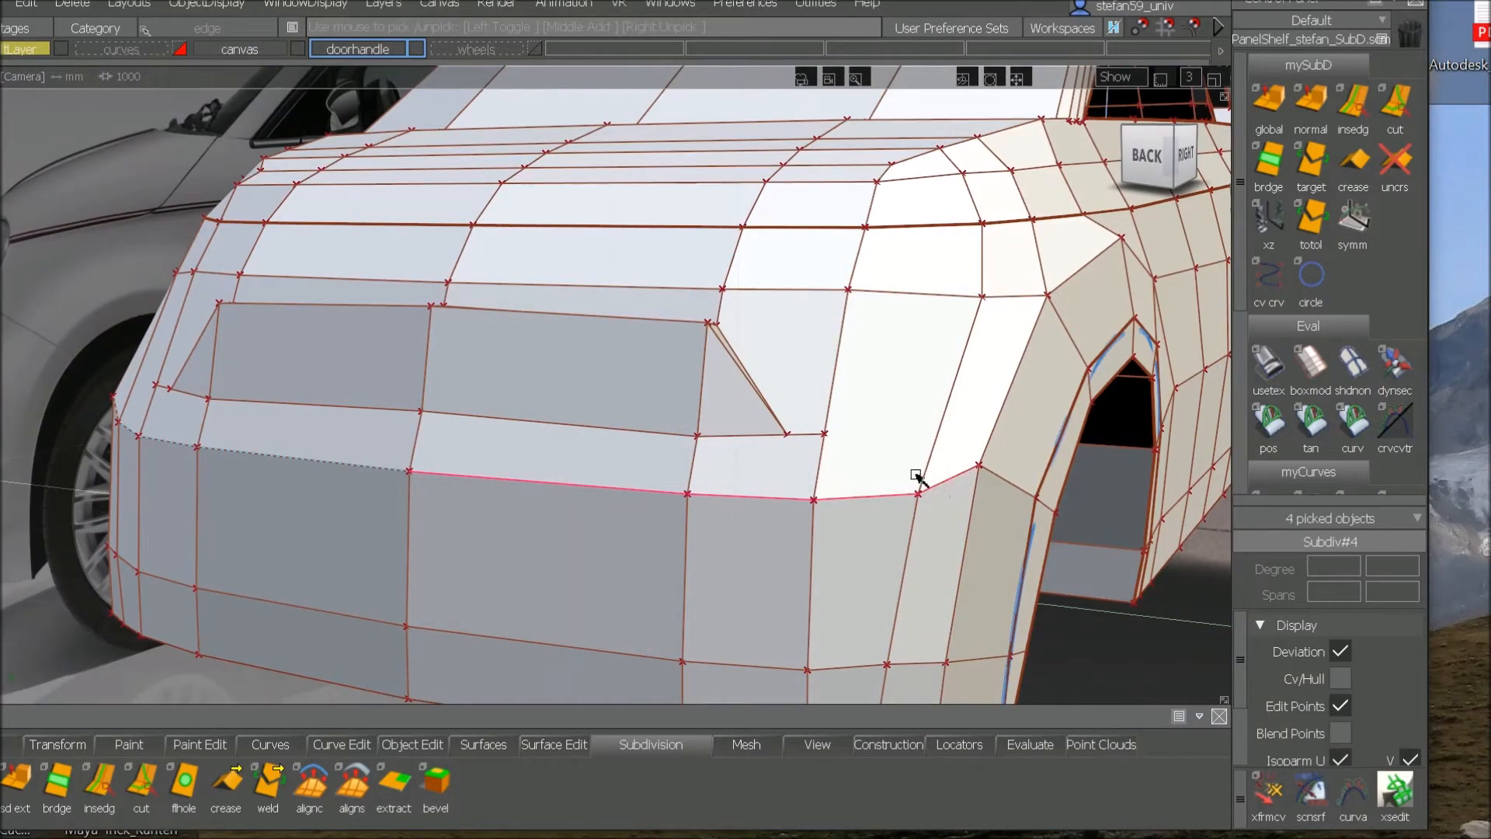
pyautogui.click(1351, 161)
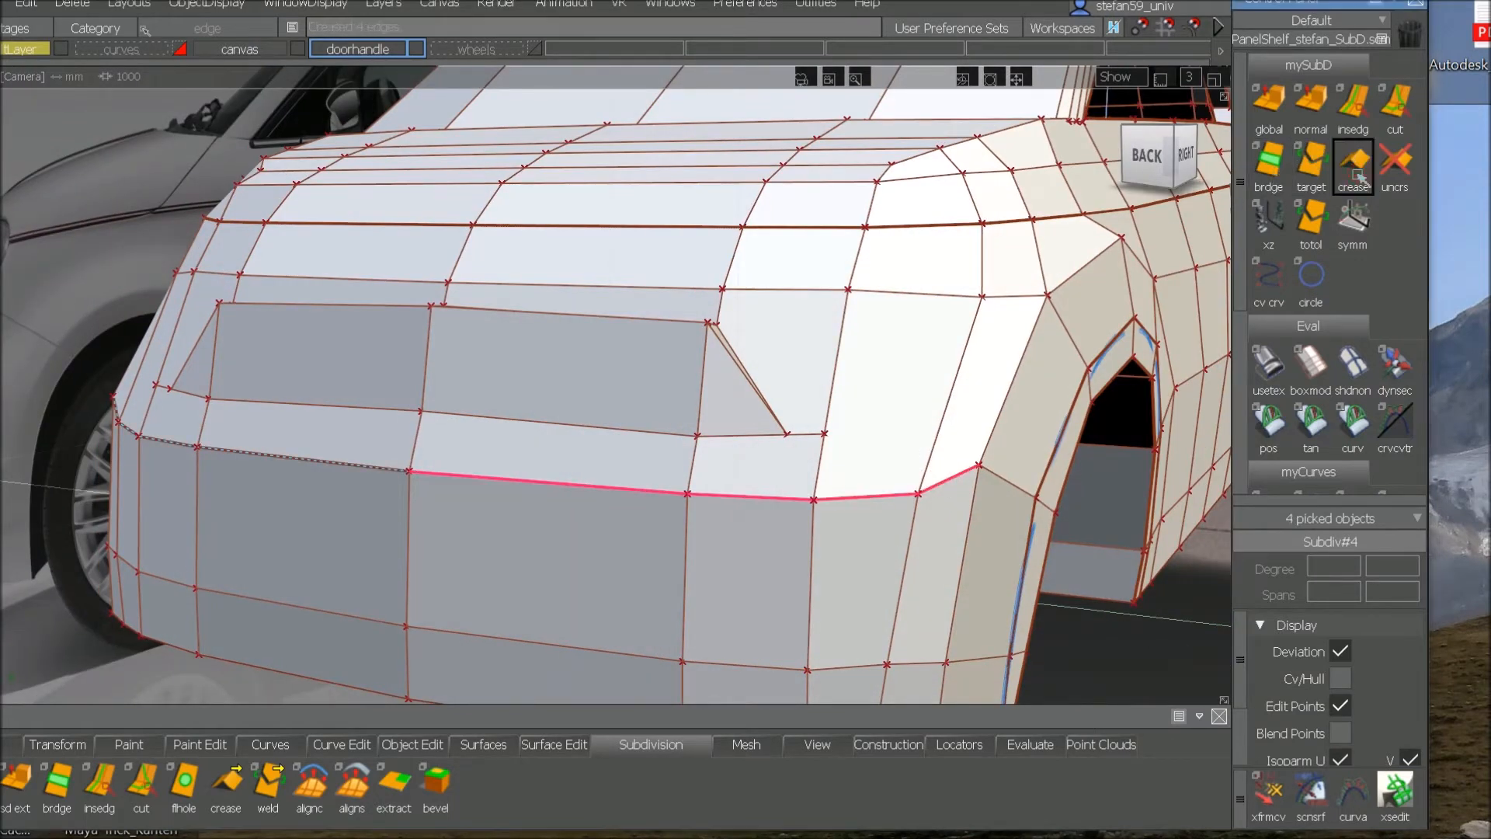
pyautogui.click(1269, 361)
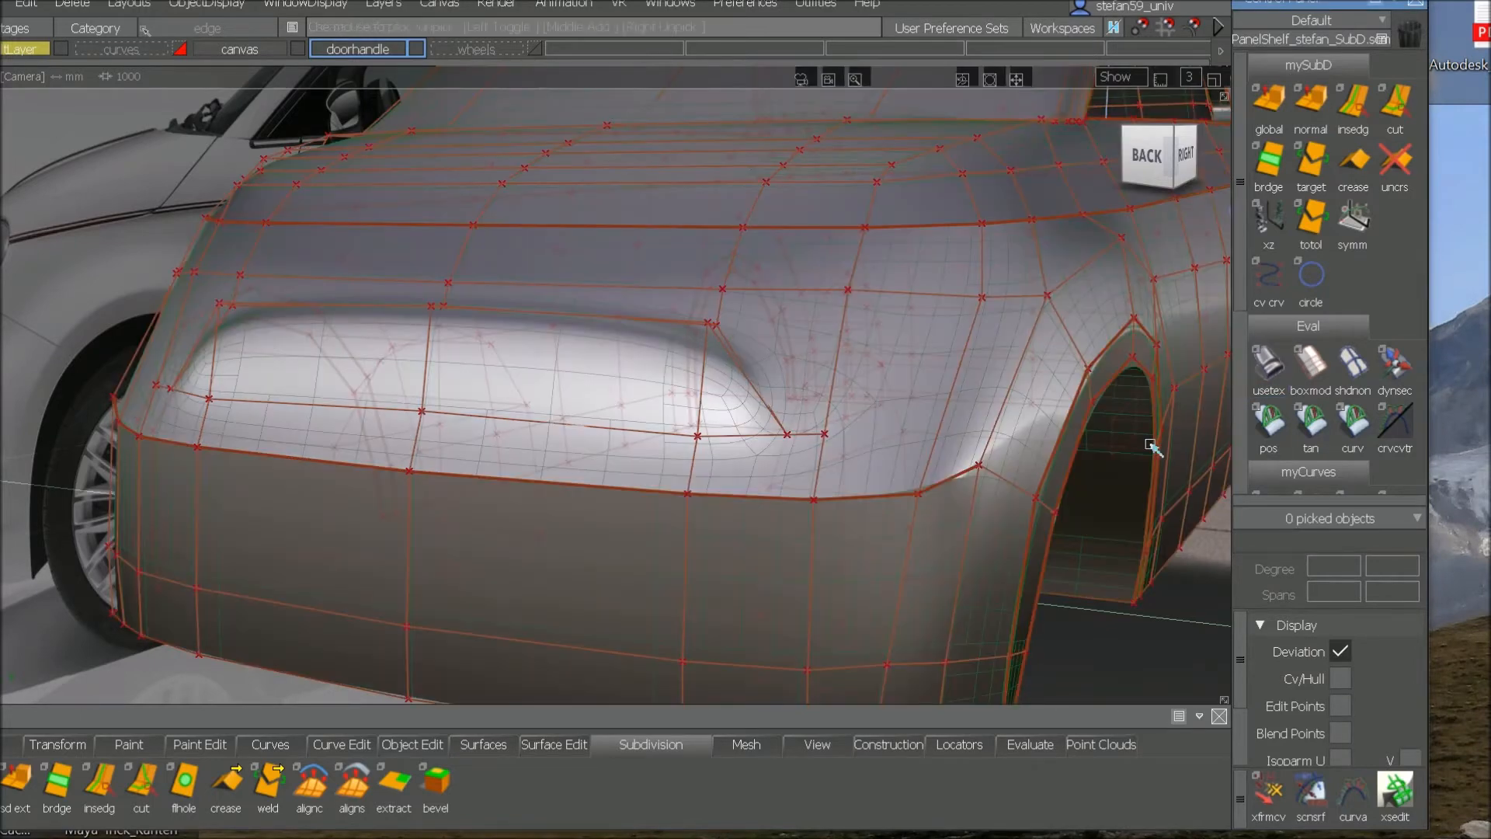
pyautogui.keyDown('alt'); pyautogui.keyDown('shift'); pyautogui.moveTo(1152, 447); pyautogui.dragTo(894, 349); pyautogui.keyUp('shift'); pyautogui.keyUp('alt')
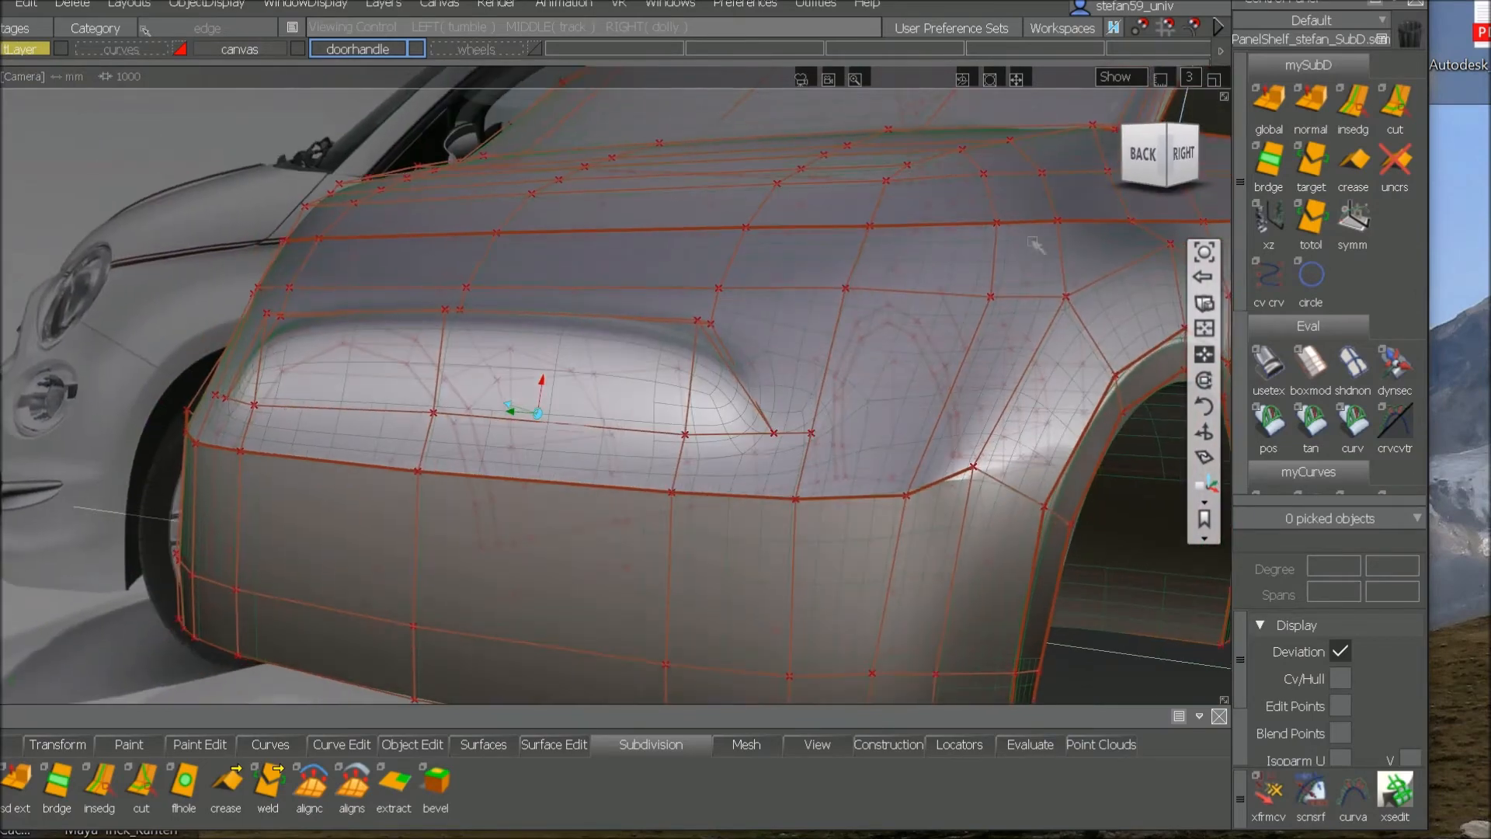
# Step: Place a periodic circle curve of degree 1 with 6 spans at the centre of the headlamp in the orthographic back view
pyautogui.moveTo(1152, 155); pyautogui.dragTo(1150, 160)
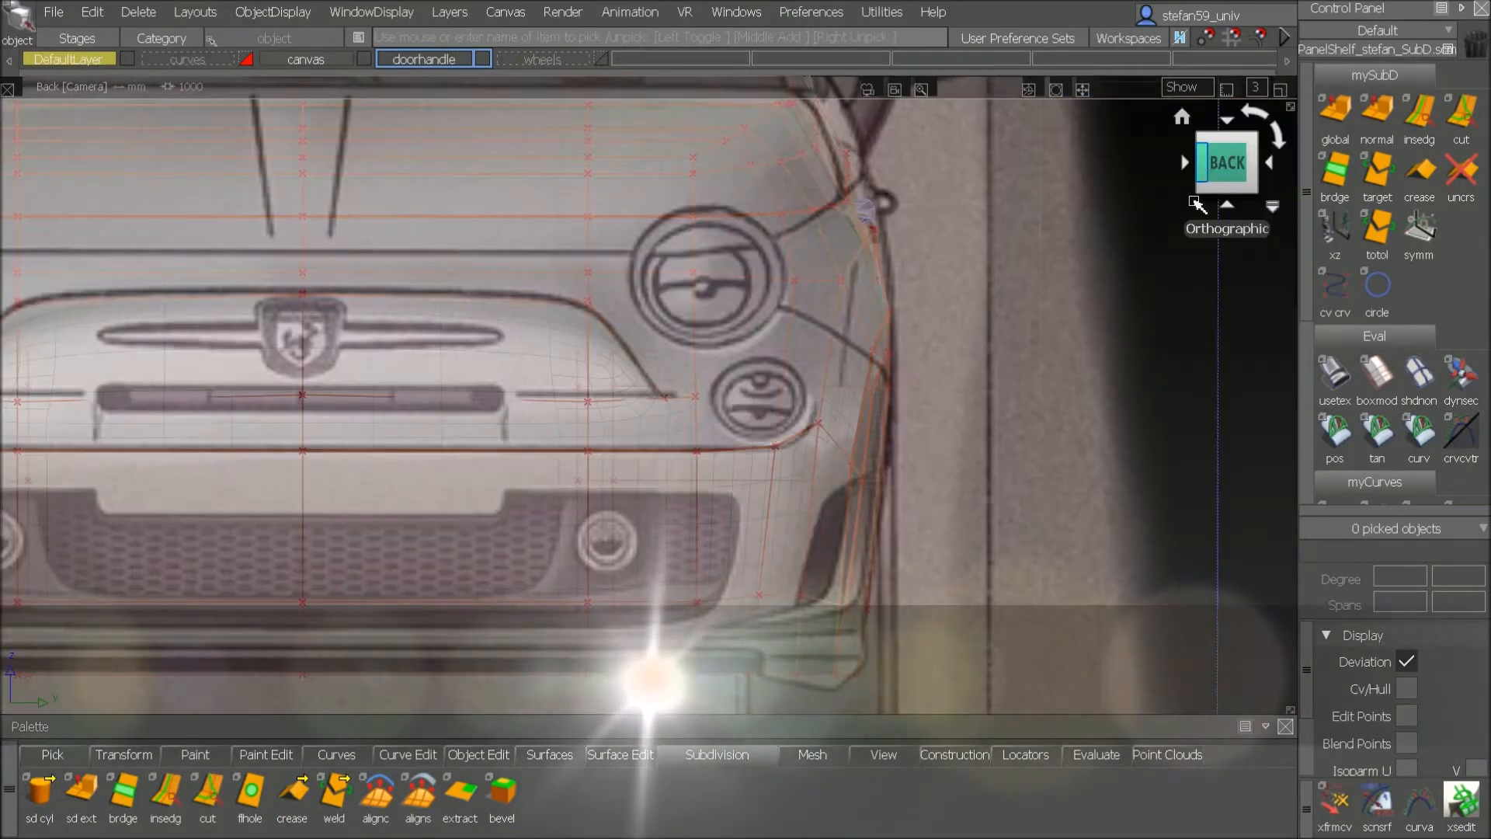
pyautogui.keyDown('alt'); pyautogui.keyDown('shift'); pyautogui.moveTo(774, 331); pyautogui.dragTo(817, 491, button='middle'); pyautogui.keyUp('shift'); pyautogui.keyUp('alt')
pyautogui.keyDown('alt'); pyautogui.keyDown('shift'); pyautogui.moveTo(816, 491); pyautogui.dragTo(799, 323, button='right'); pyautogui.keyUp('shift'); pyautogui.keyUp('alt')
pyautogui.keyDown('alt'); pyautogui.keyDown('shift'); pyautogui.moveTo(799, 324); pyautogui.dragTo(626, 333, button='middle'); pyautogui.keyUp('shift'); pyautogui.keyUp('alt')
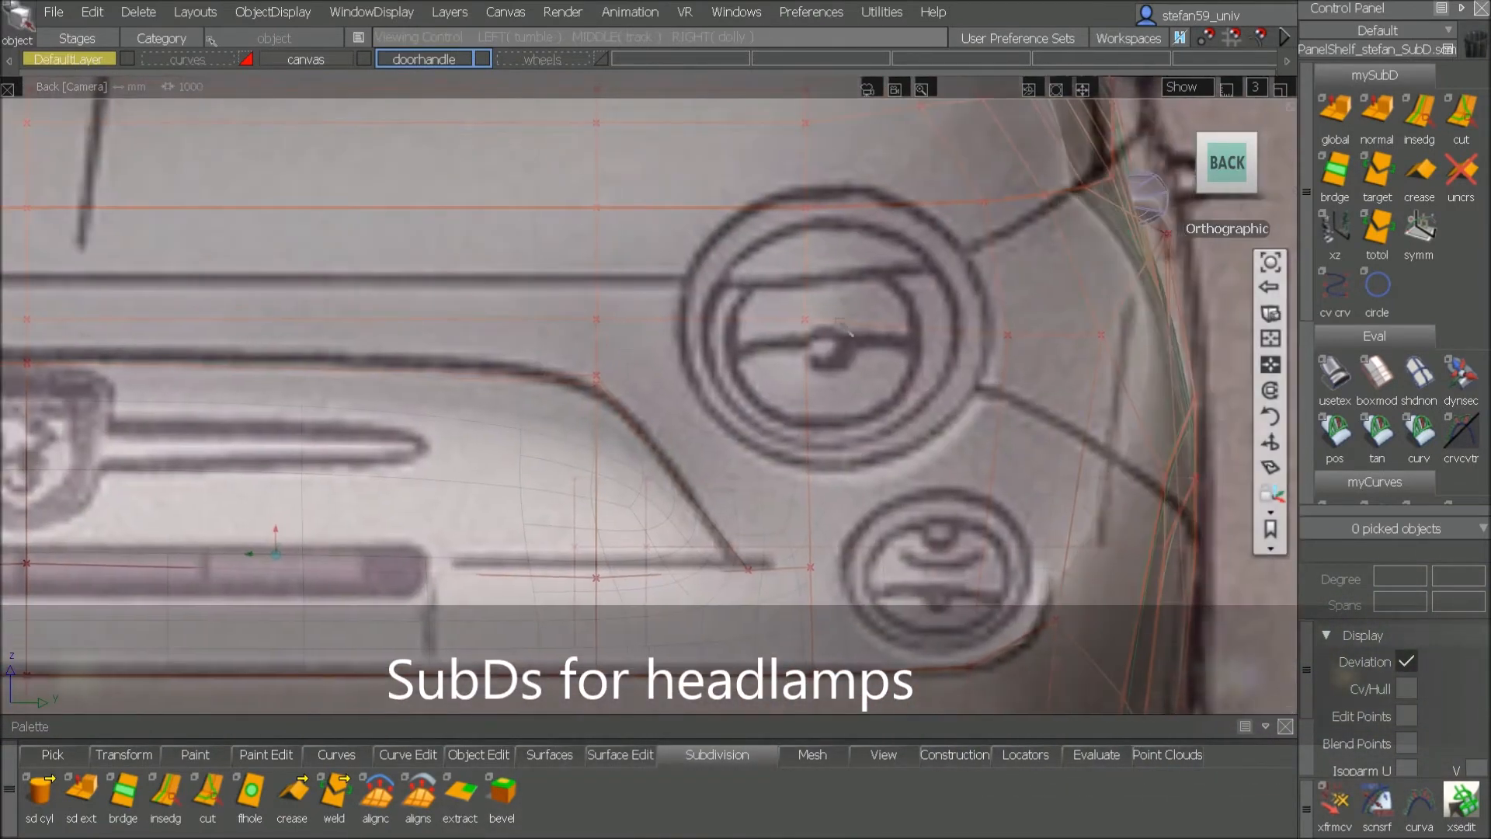
pyautogui.doubleClick(1386, 286)
pyautogui.moveTo(1142, 299); pyautogui.dragTo(297, 182)
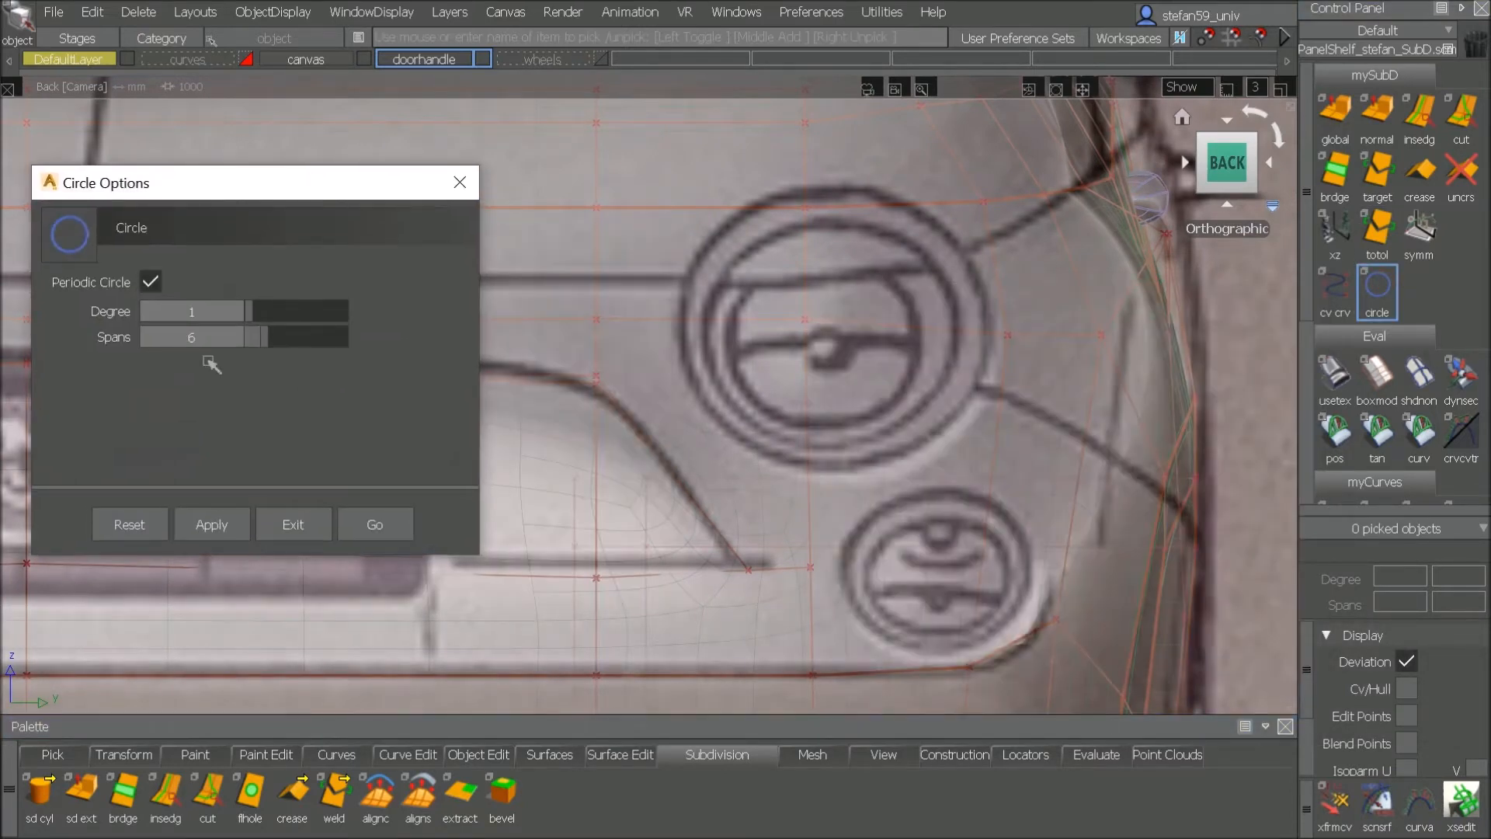
pyautogui.click(829, 343)
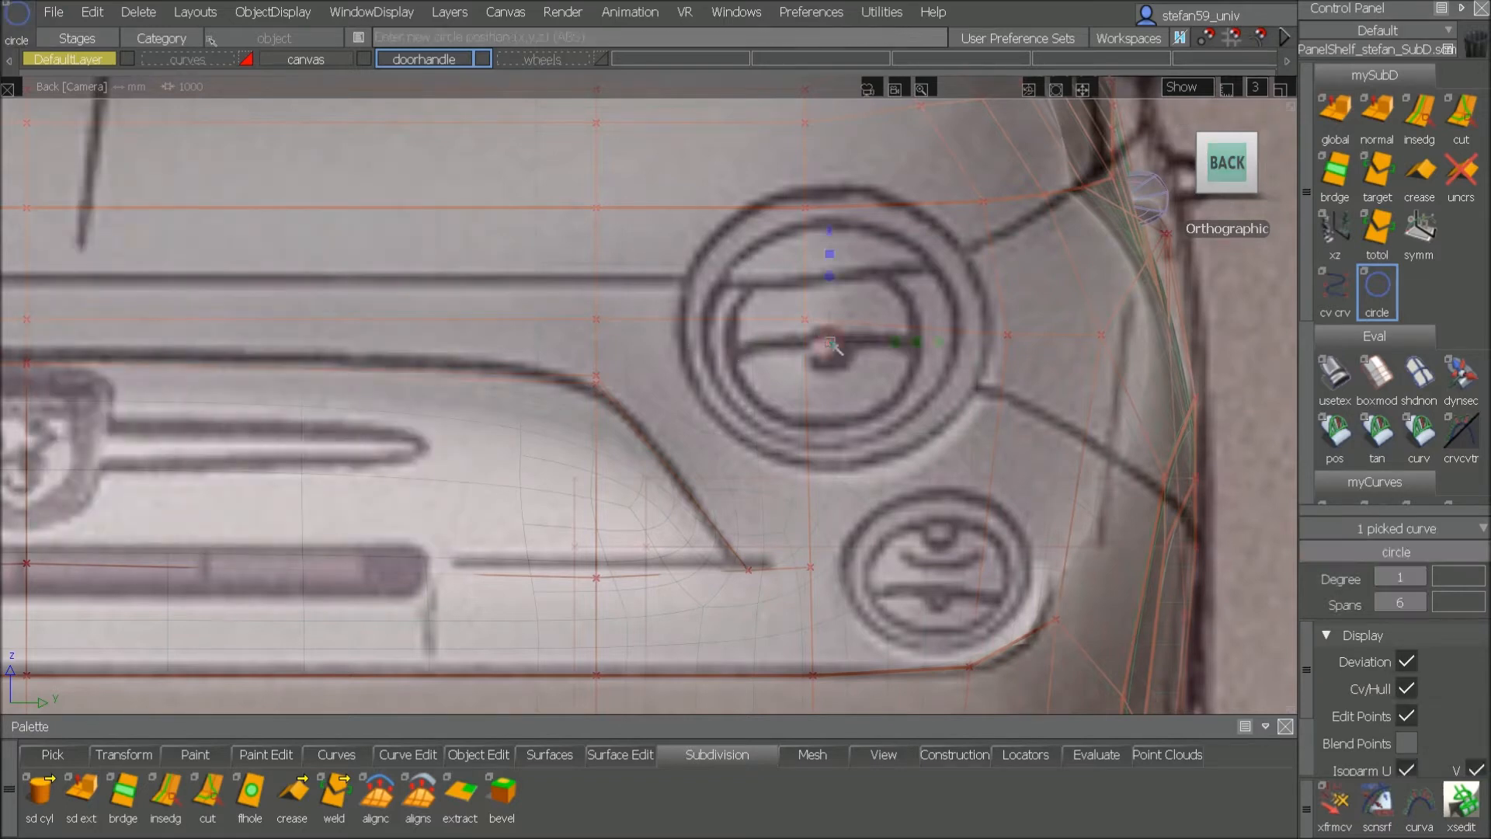
# Step: Move the headlamp circle along X to the front of the body and enlarge it roughly
pyautogui.press('F8')
pyautogui.keyDown('alt'); pyautogui.keyDown('shift'); pyautogui.moveTo(830, 343); pyautogui.dragTo(756, 403); pyautogui.keyUp('shift'); pyautogui.keyUp('alt')
pyautogui.keyDown('alt'); pyautogui.keyDown('shift'); pyautogui.moveTo(756, 403); pyautogui.dragTo(852, 458, button='right'); pyautogui.keyUp('shift'); pyautogui.keyUp('alt')
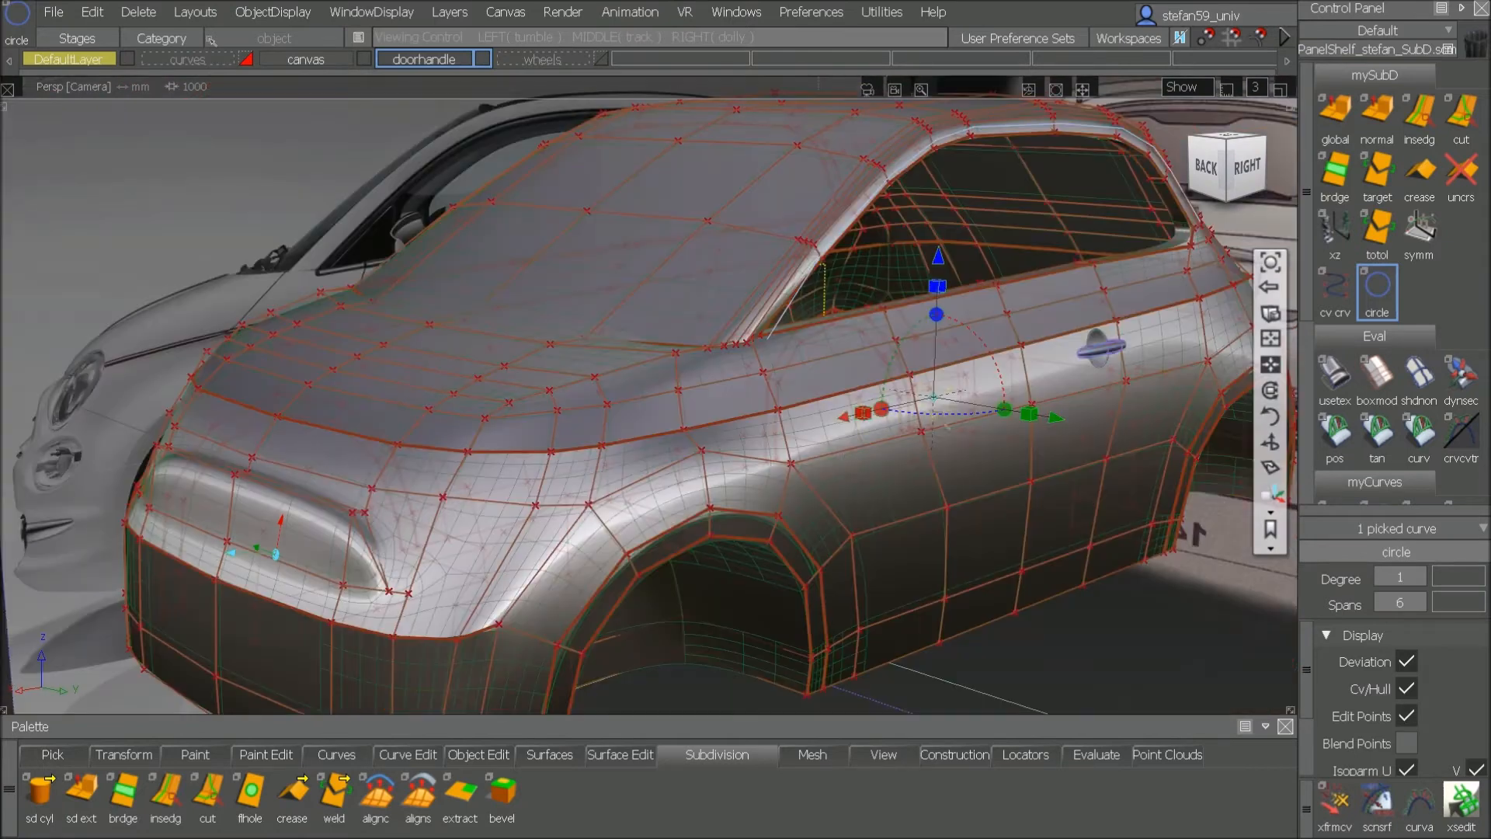
pyautogui.moveTo(845, 422); pyautogui.dragTo(355, 543)
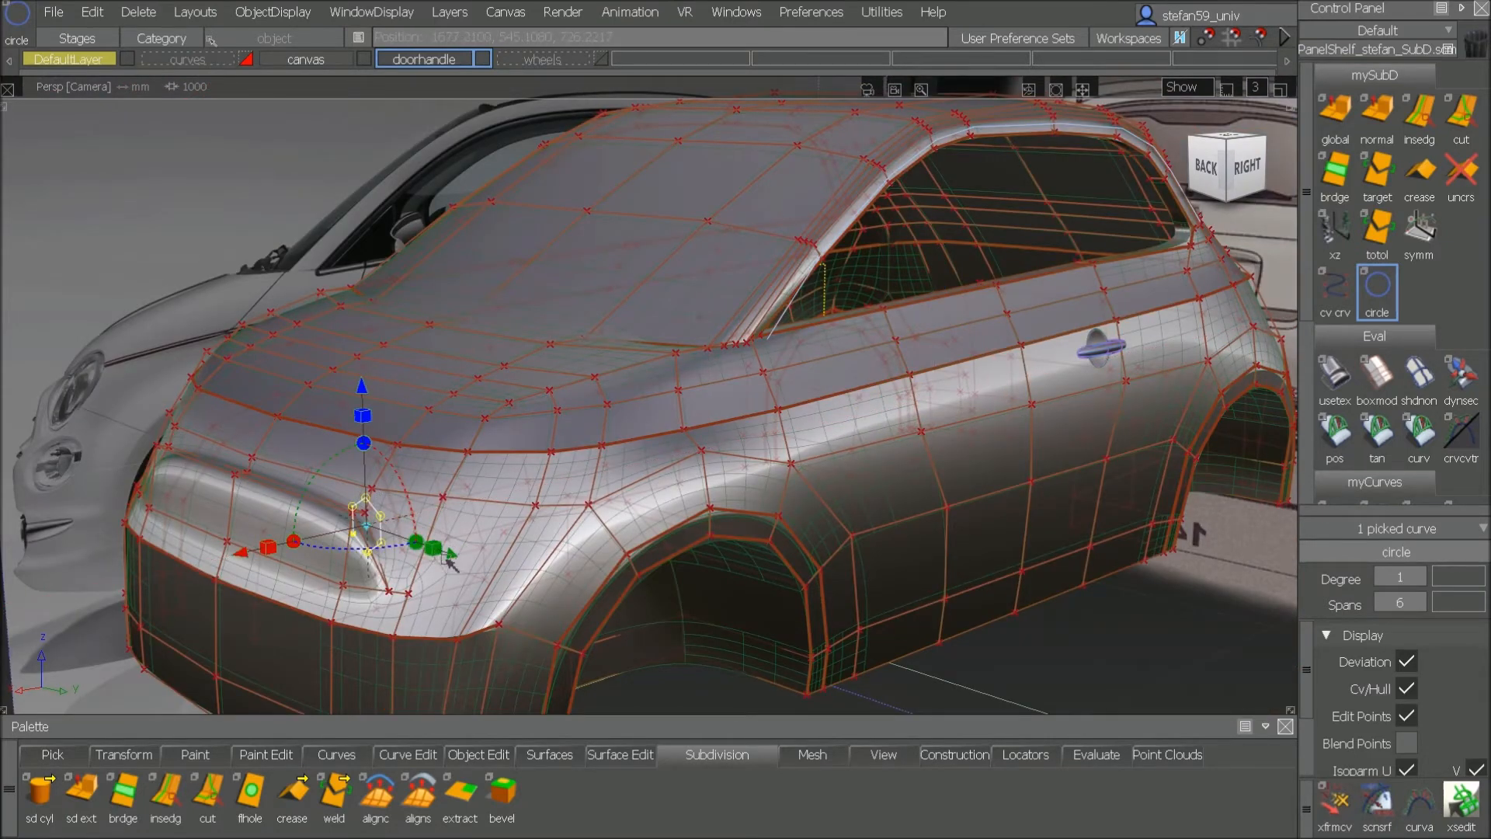
pyautogui.moveTo(366, 525); pyautogui.dragTo(426, 560)
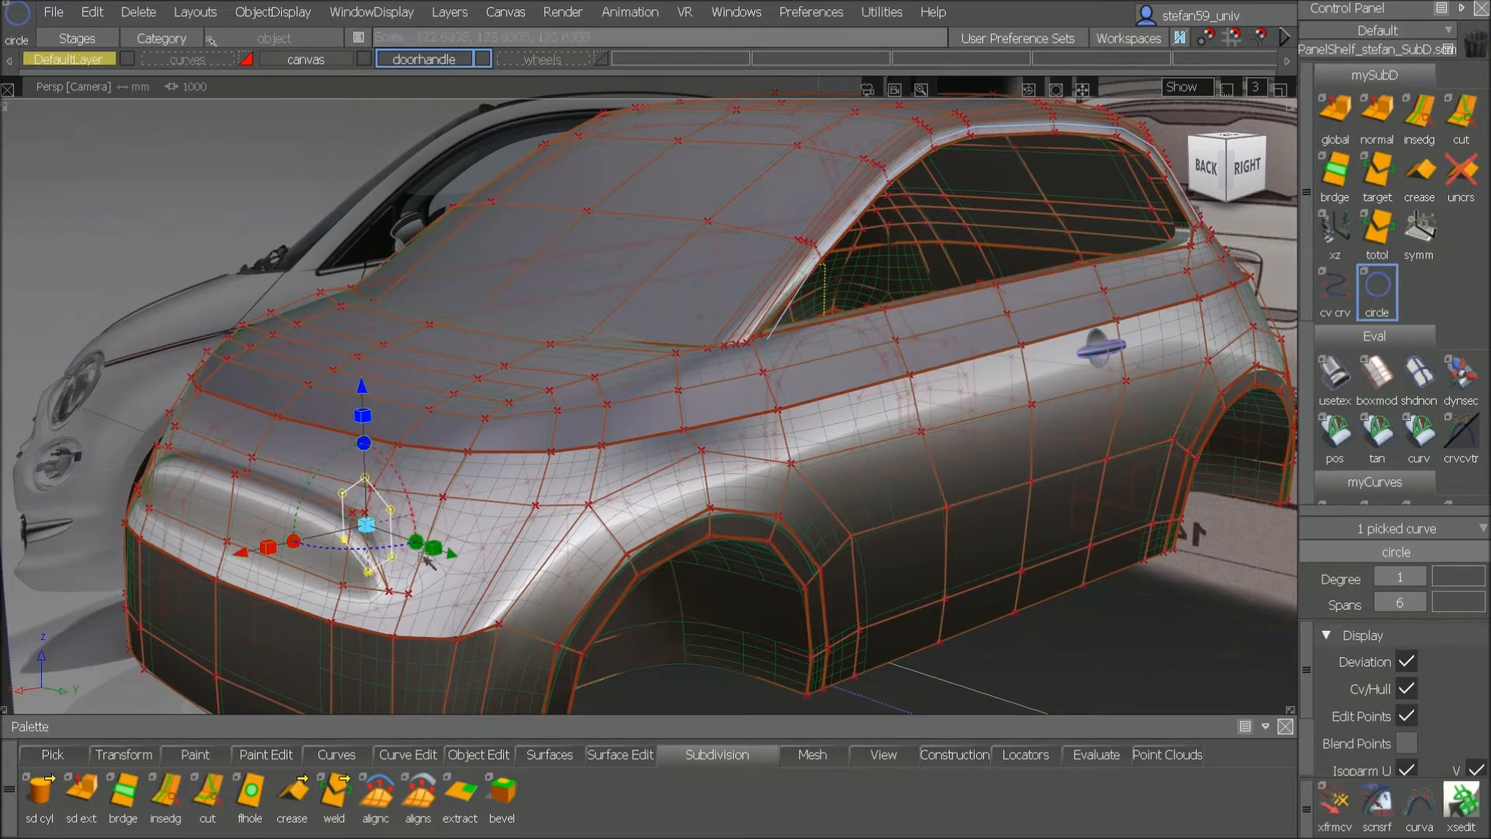
# Step: Scale the circle to about 208 to match the headlamp's outer ring in the sketch, and raise it slightly along Z
pyautogui.click(1209, 171)
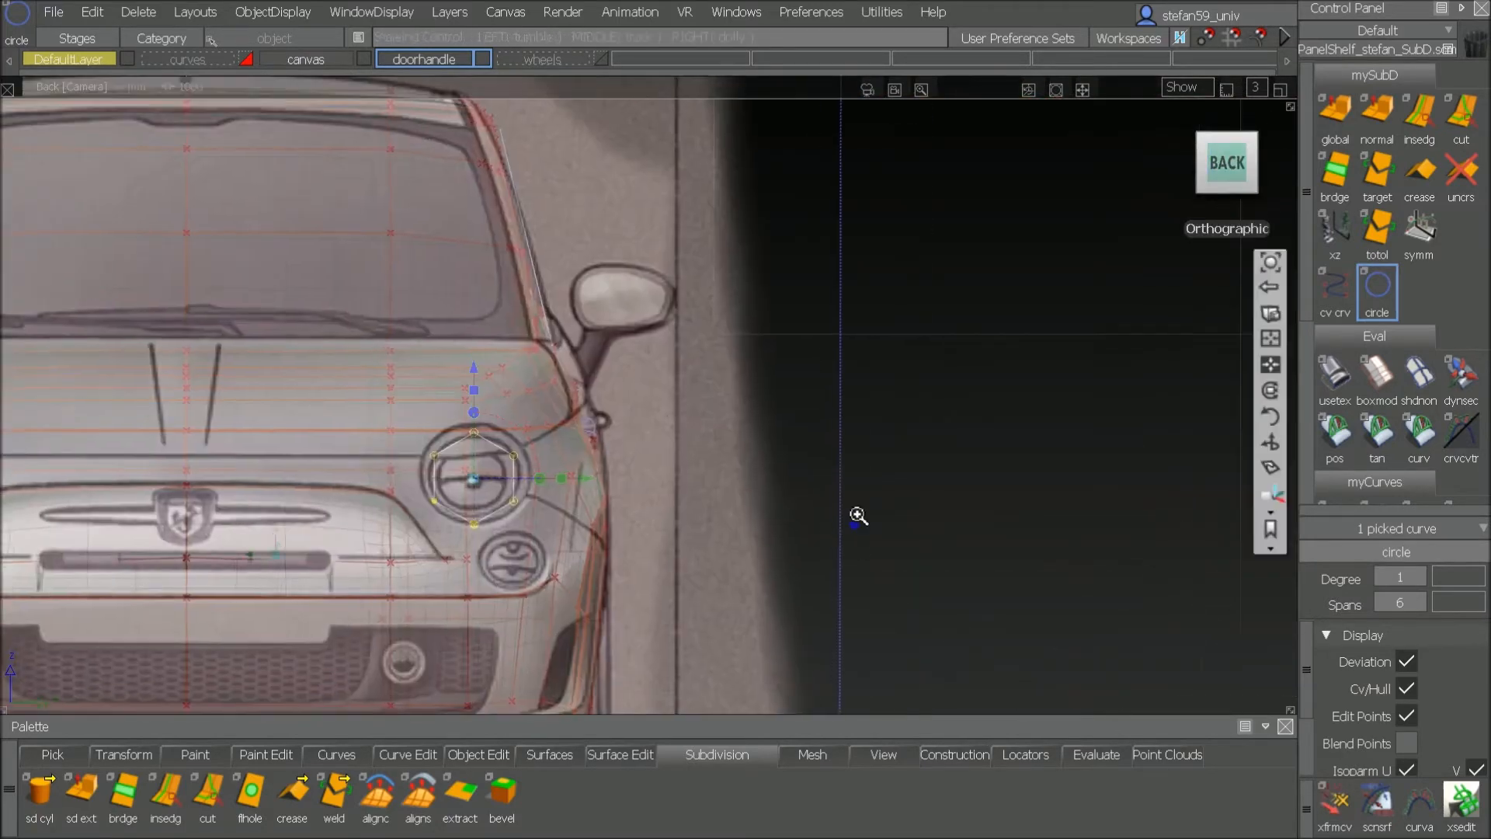
pyautogui.keyDown('alt'); pyautogui.keyDown('shift'); pyautogui.moveTo(857, 515); pyautogui.dragTo(930, 346, button='right'); pyautogui.keyUp('shift'); pyautogui.keyUp('alt')
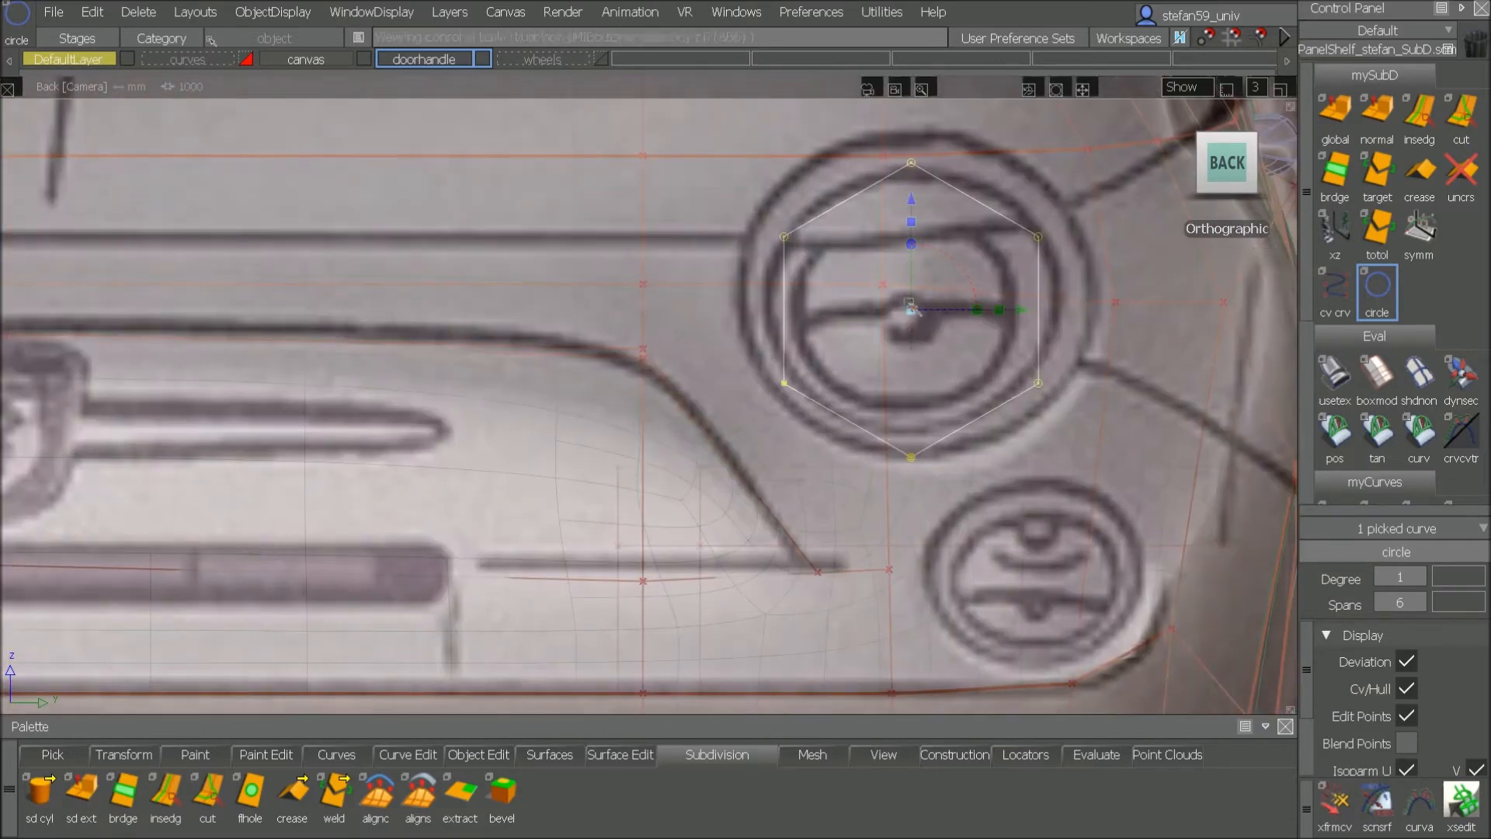
pyautogui.moveTo(913, 312); pyautogui.dragTo(927, 309)
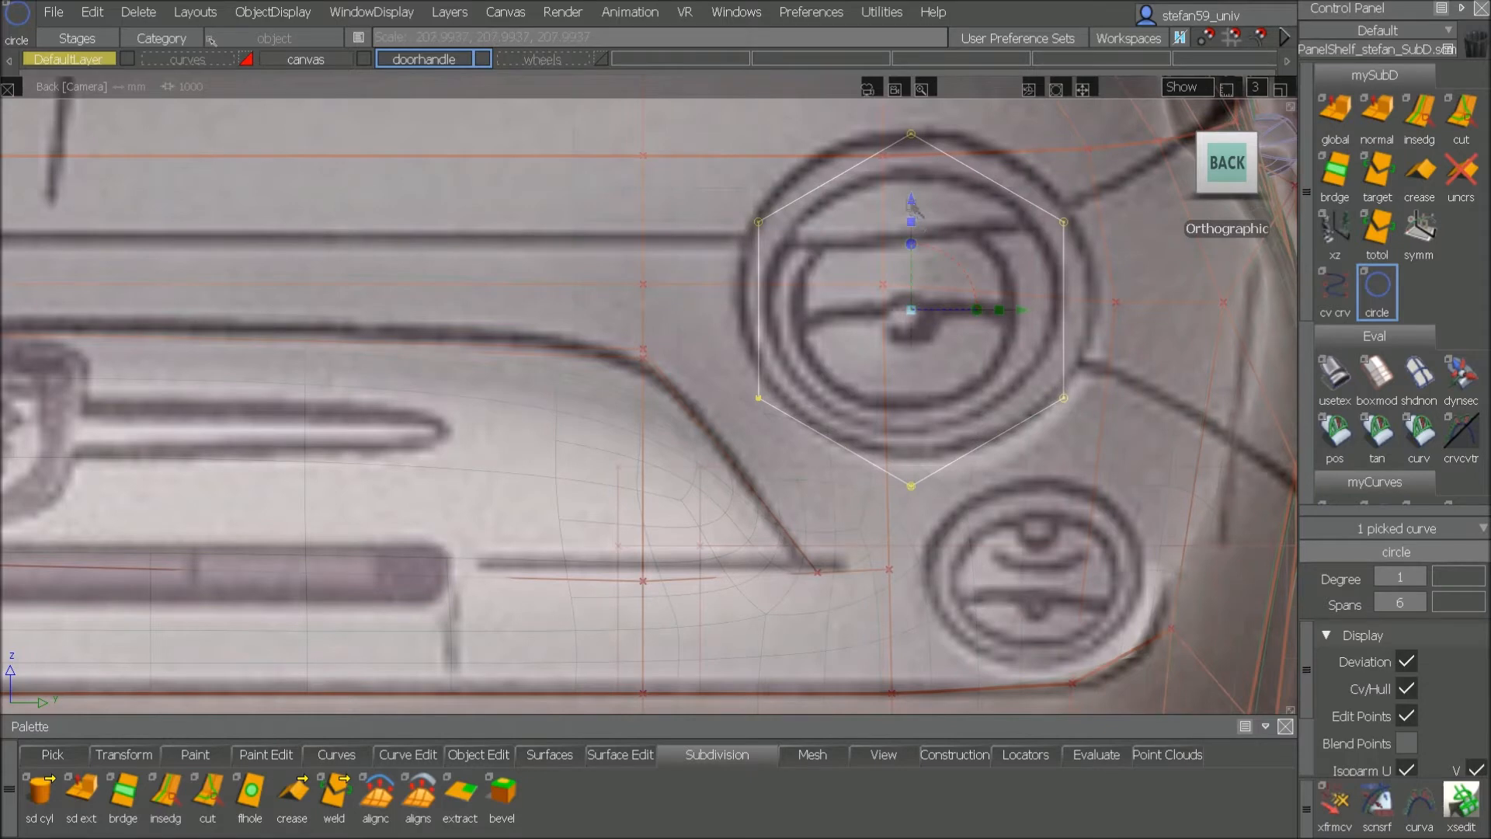
pyautogui.moveTo(912, 203); pyautogui.dragTo(913, 187)
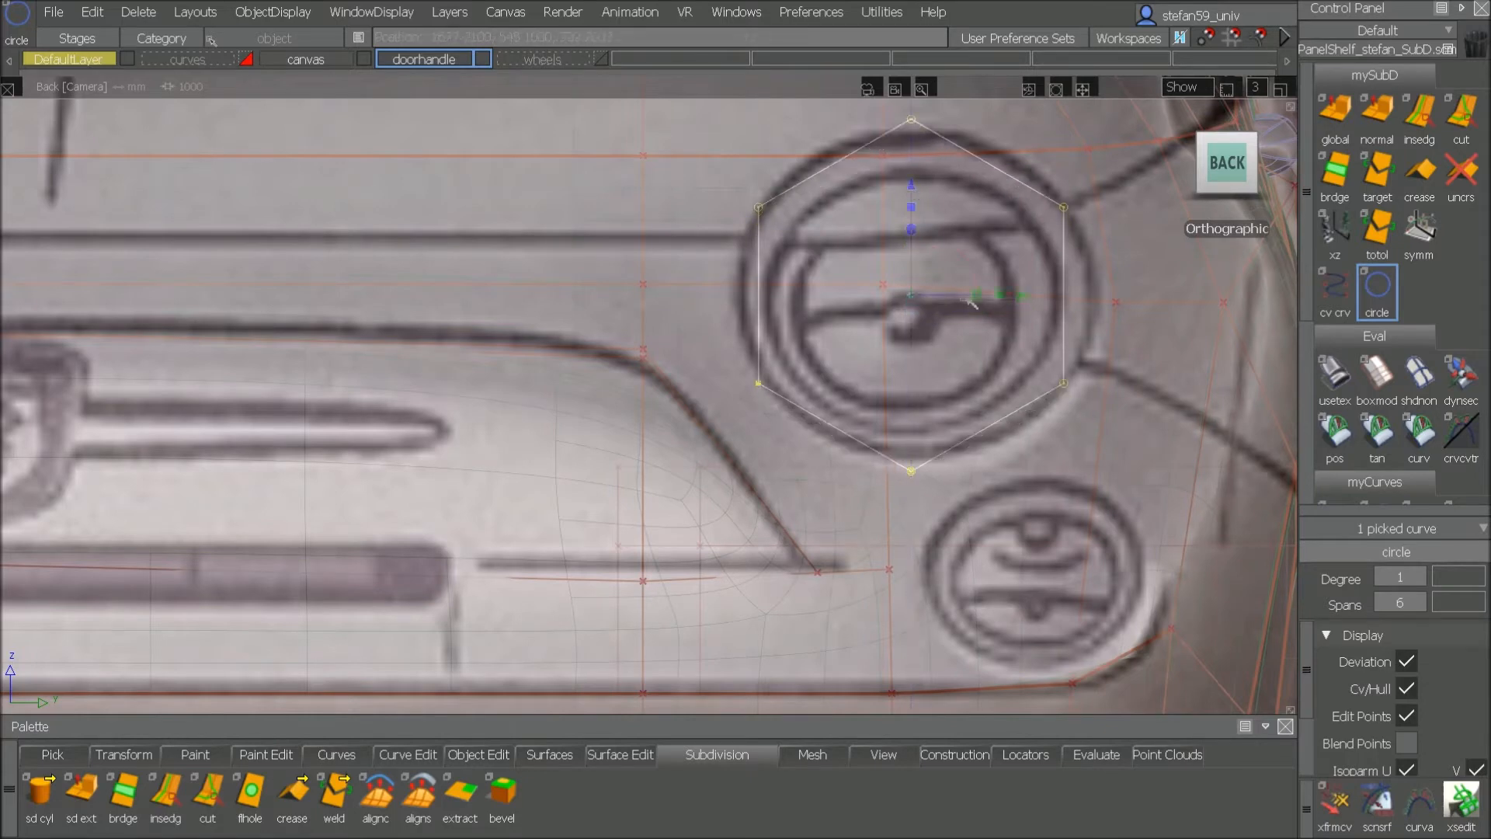
# Step: Tilt the headlamp circle to follow the slope of the body's front surface
pyautogui.keyDown('alt'); pyautogui.keyDown('shift'); pyautogui.moveTo(1023, 333); pyautogui.dragTo(648, 320); pyautogui.keyUp('shift'); pyautogui.keyUp('alt')
pyautogui.moveTo(793, 203); pyautogui.dragTo(824, 209)
pyautogui.click(1230, 167)
pyautogui.moveTo(814, 294); pyautogui.dragTo(1051, 427)
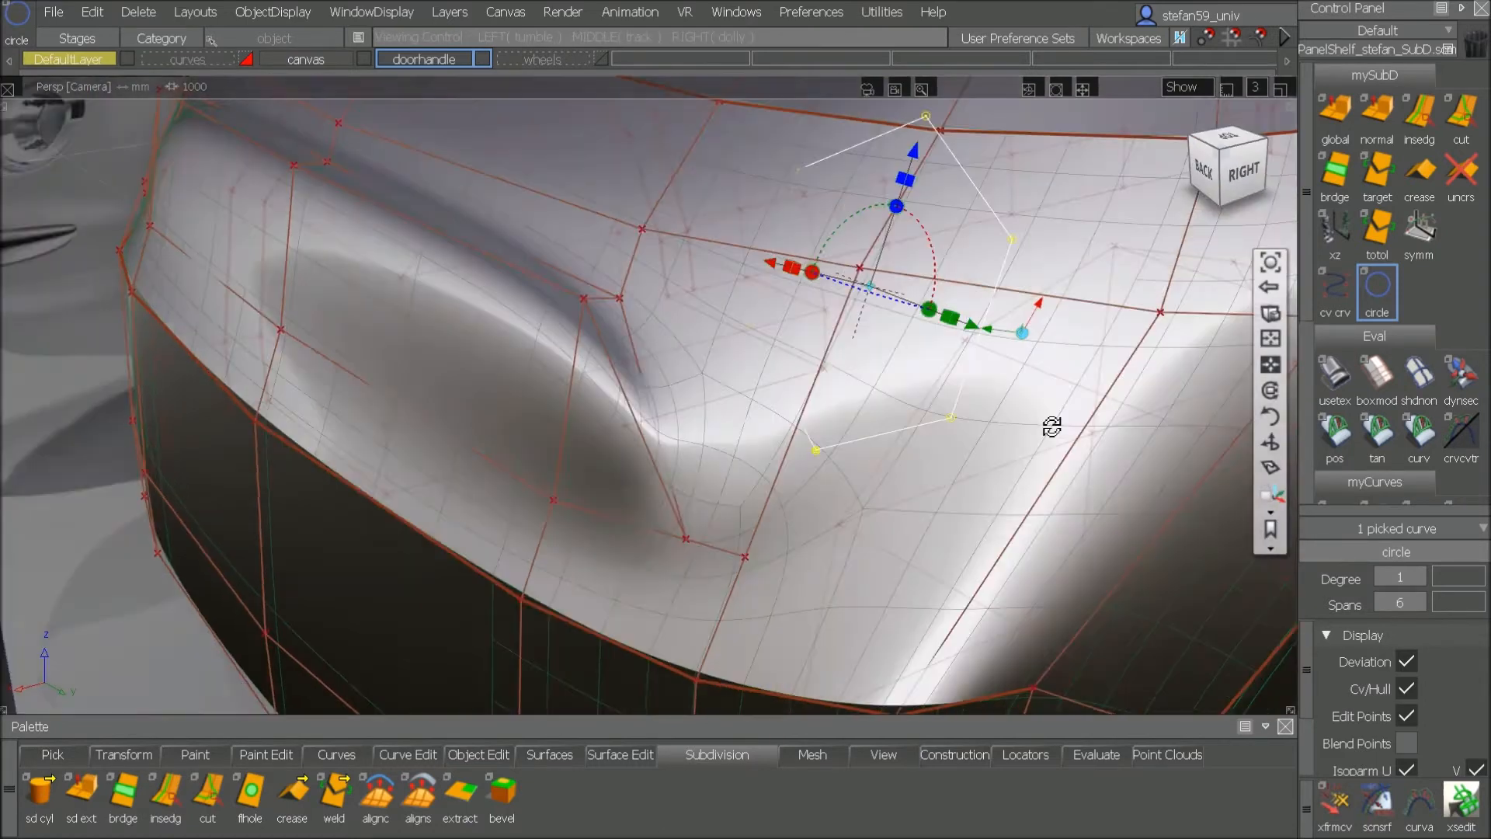
# Step: Move individual control points of the headlamp circle so that it follows the curvature of the body
pyautogui.click(1213, 168)
pyautogui.keyDown('ctrl'); pyautogui.keyDown('shift'); pyautogui.moveTo(828, 275); pyautogui.dragTo(826, 224); pyautogui.keyUp('shift'); pyautogui.keyUp('ctrl')
pyautogui.moveTo(731, 174); pyautogui.dragTo(798, 432)
pyautogui.keyDown('alt'); pyautogui.keyDown('shift'); pyautogui.moveTo(917, 325); pyautogui.dragTo(816, 350); pyautogui.keyUp('shift'); pyautogui.keyUp('alt')
pyautogui.keyDown('ctrl'); pyautogui.keyDown('shift'); pyautogui.moveTo(622, 383); pyautogui.dragTo(605, 434, button='right'); pyautogui.keyUp('shift'); pyautogui.keyUp('ctrl')
pyautogui.moveTo(169, 435); pyautogui.dragTo(74, 509)
pyautogui.click(952, 400)
pyautogui.keyDown('shift'); pyautogui.click(1007, 223); pyautogui.keyUp('shift')
pyautogui.keyDown('ctrl'); pyautogui.keyDown('shift'); pyautogui.middleClick(84, 565); pyautogui.keyUp('shift'); pyautogui.keyUp('ctrl')
pyautogui.keyDown('ctrl'); pyautogui.keyDown('shift'); pyautogui.moveTo(66, 605); pyautogui.dragTo(77, 611, button='middle'); pyautogui.keyUp('shift'); pyautogui.keyUp('ctrl')
pyautogui.moveTo(80, 611); pyautogui.dragTo(155, 604)
pyautogui.keyDown('alt'); pyautogui.keyDown('shift'); pyautogui.moveTo(575, 347); pyautogui.dragTo(547, 356); pyautogui.keyUp('shift'); pyautogui.keyUp('alt')
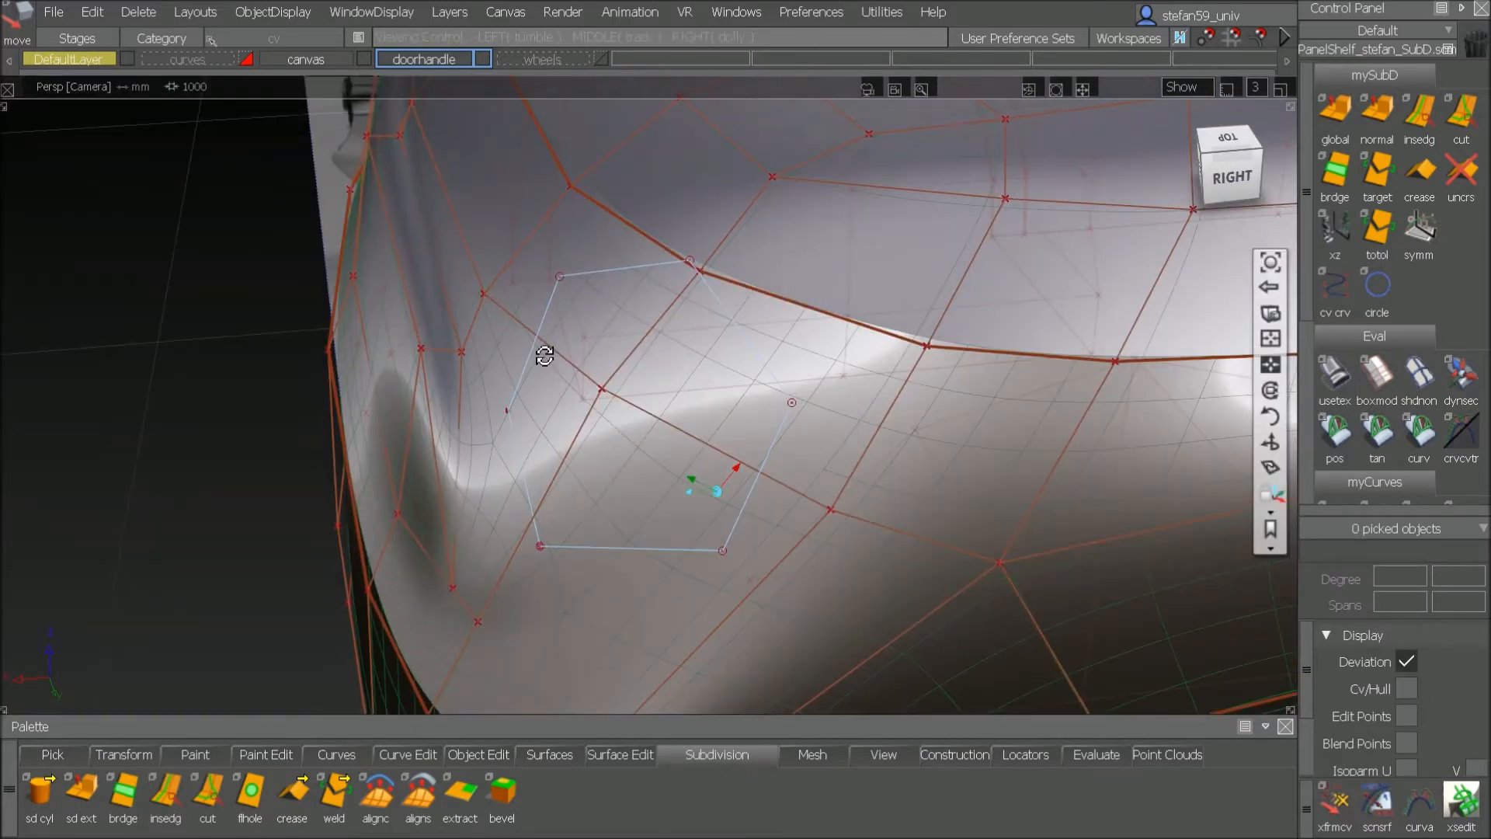
# Step: Extrude the headlamp circle into a short subdivision ring using the global orientation
pyautogui.keyDown('ctrl'); pyautogui.keyDown('shift'); pyautogui.moveTo(730, 369); pyautogui.dragTo(729, 317); pyautogui.keyUp('shift'); pyautogui.keyUp('ctrl')
pyautogui.click(1333, 117)
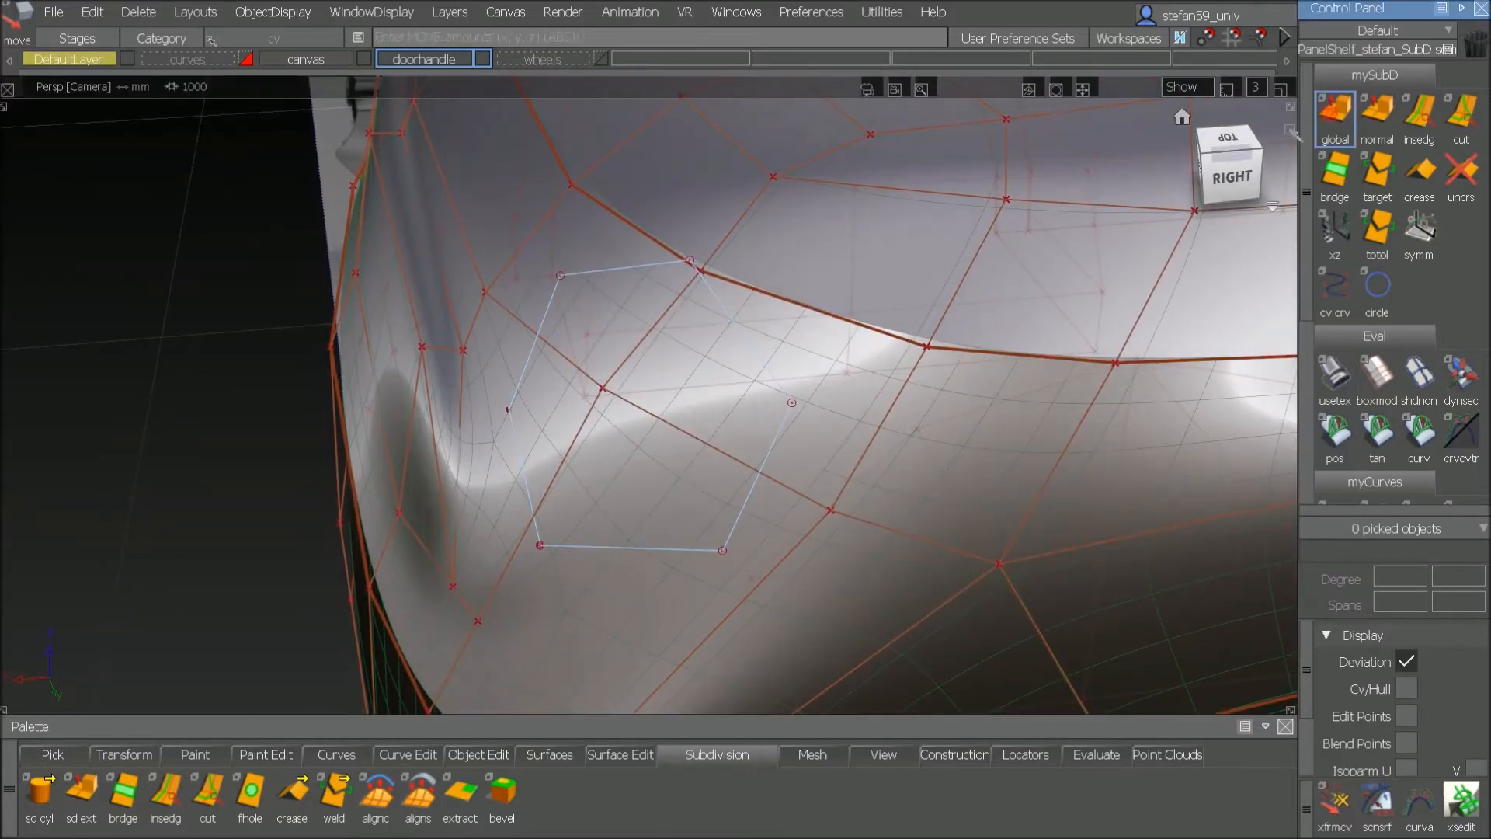
pyautogui.click(748, 349)
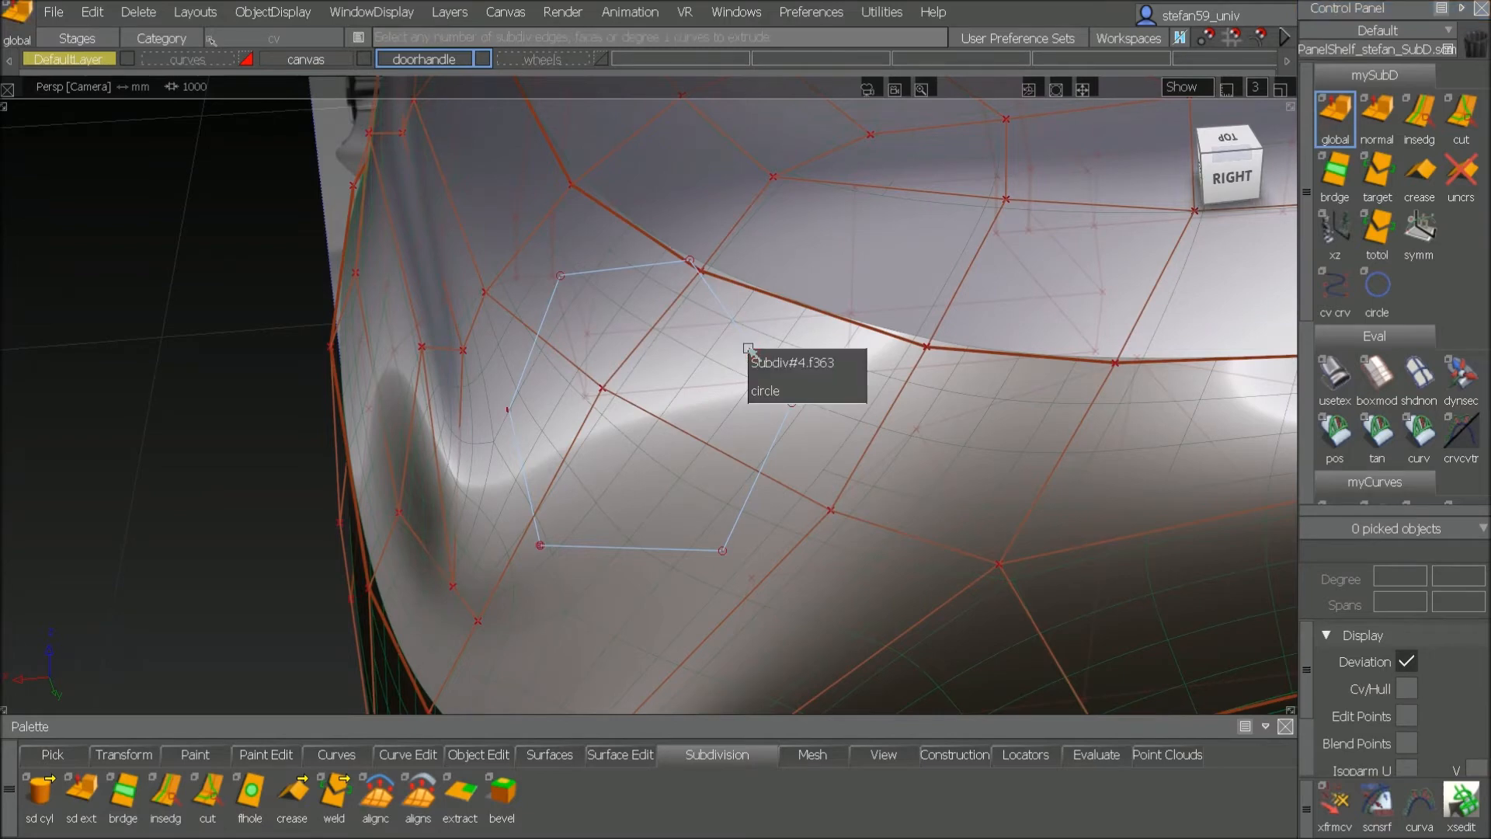
pyautogui.click(762, 390)
pyautogui.moveTo(501, 419); pyautogui.dragTo(680, 402)
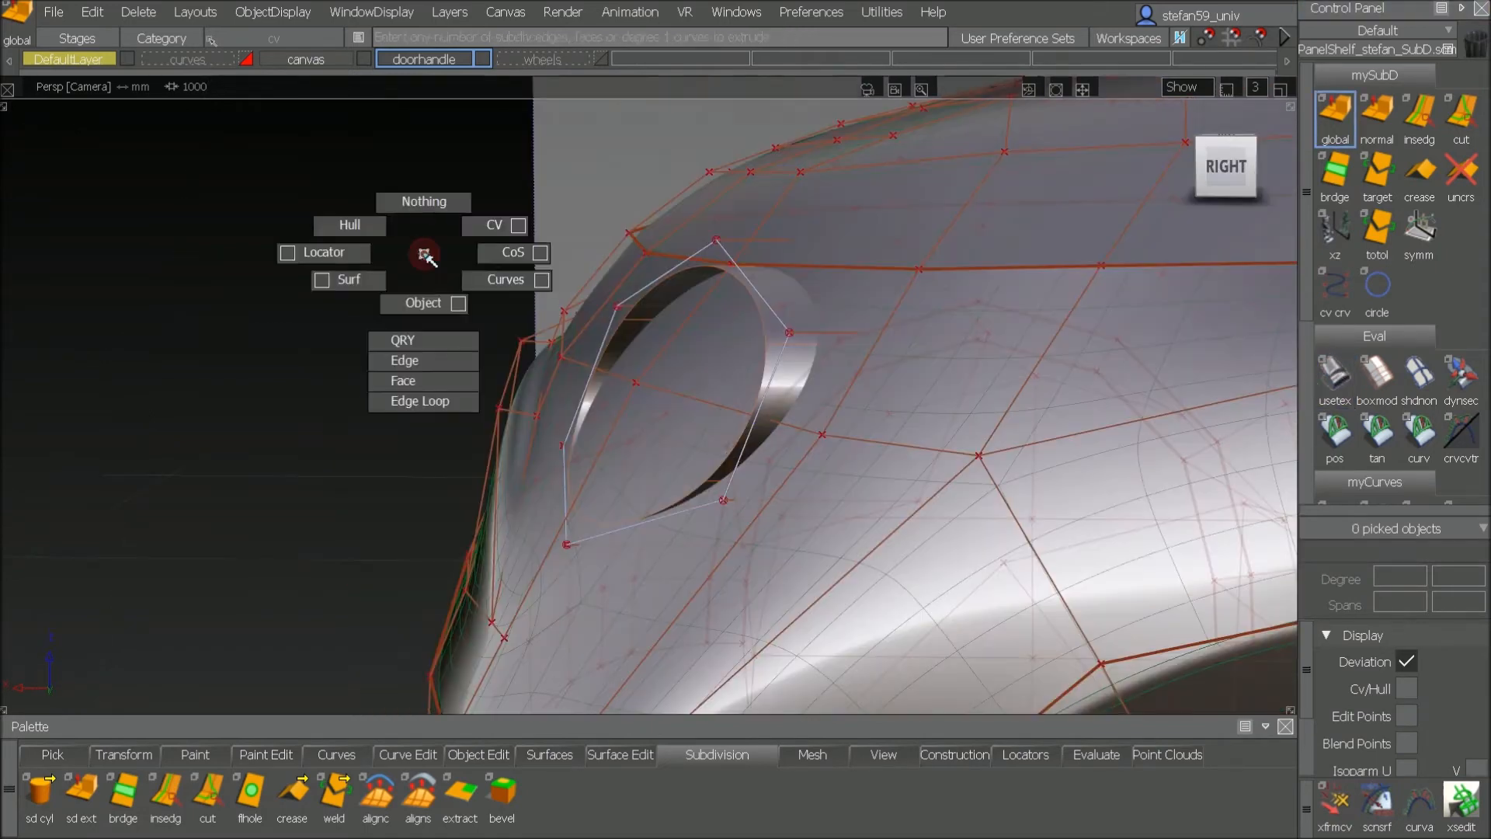
# Step: Pick the extruded headlamp ring and compare it with the front sketch in the orthographic back view and in perspective
pyautogui.moveTo(424, 255); pyautogui.dragTo(420, 304)
pyautogui.click(773, 348)
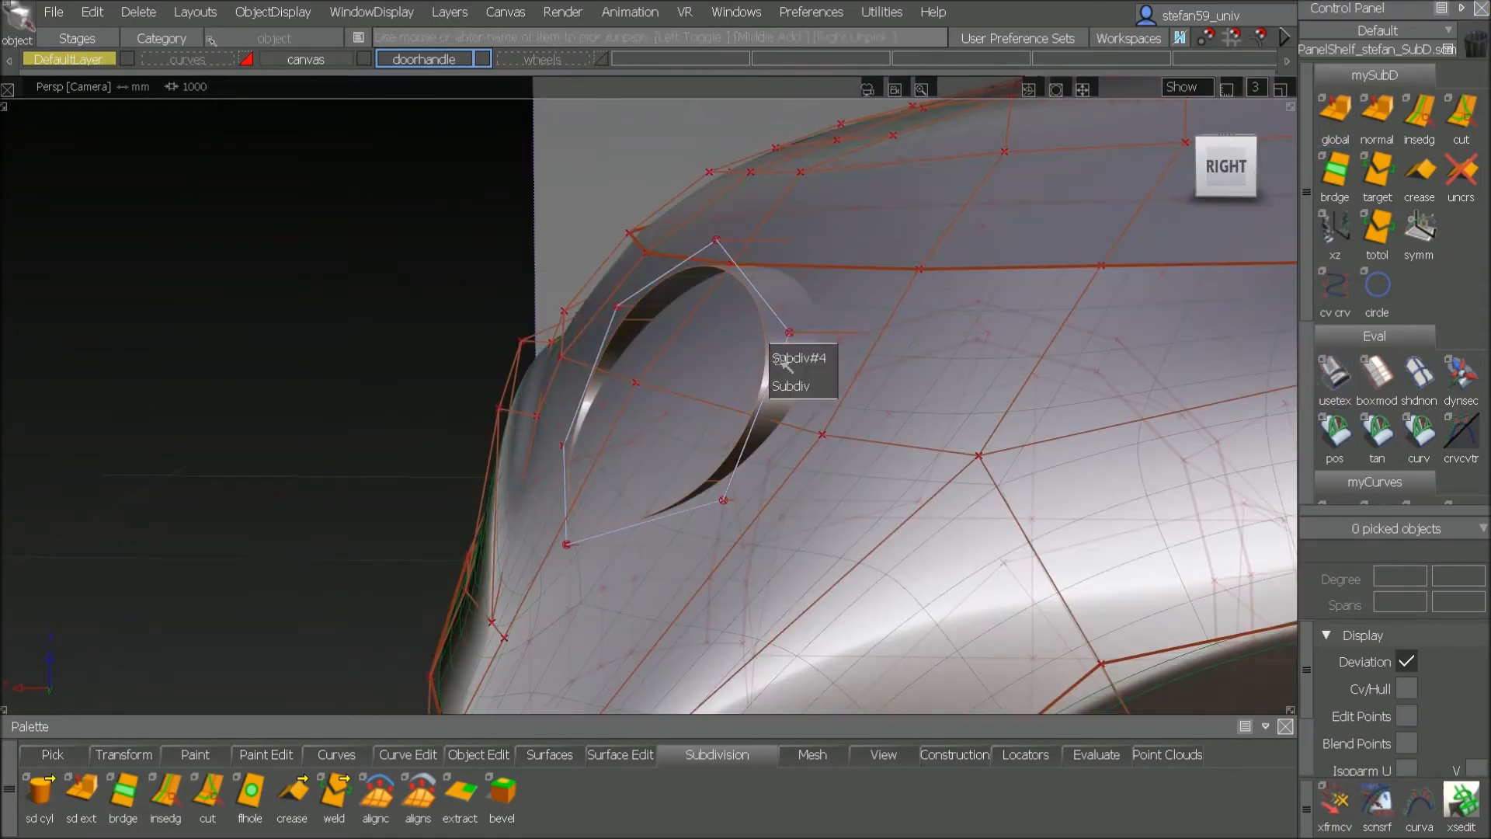
pyautogui.click(790, 385)
pyautogui.moveTo(345, 308)
pyautogui.keyDown('ctrl'); pyautogui.keyDown('shift'); pyautogui.mouseDown()
pyautogui.moveTo(358, 341)
pyautogui.moveTo(332, 334)
pyautogui.mouseUp(); pyautogui.keyUp('shift'); pyautogui.keyUp('ctrl')
pyautogui.click(352, 377)
pyautogui.keyDown('alt'); pyautogui.keyDown('shift'); pyautogui.moveTo(364, 274); pyautogui.dragTo(924, 225); pyautogui.keyUp('shift'); pyautogui.keyUp('alt')
pyautogui.click(1218, 168)
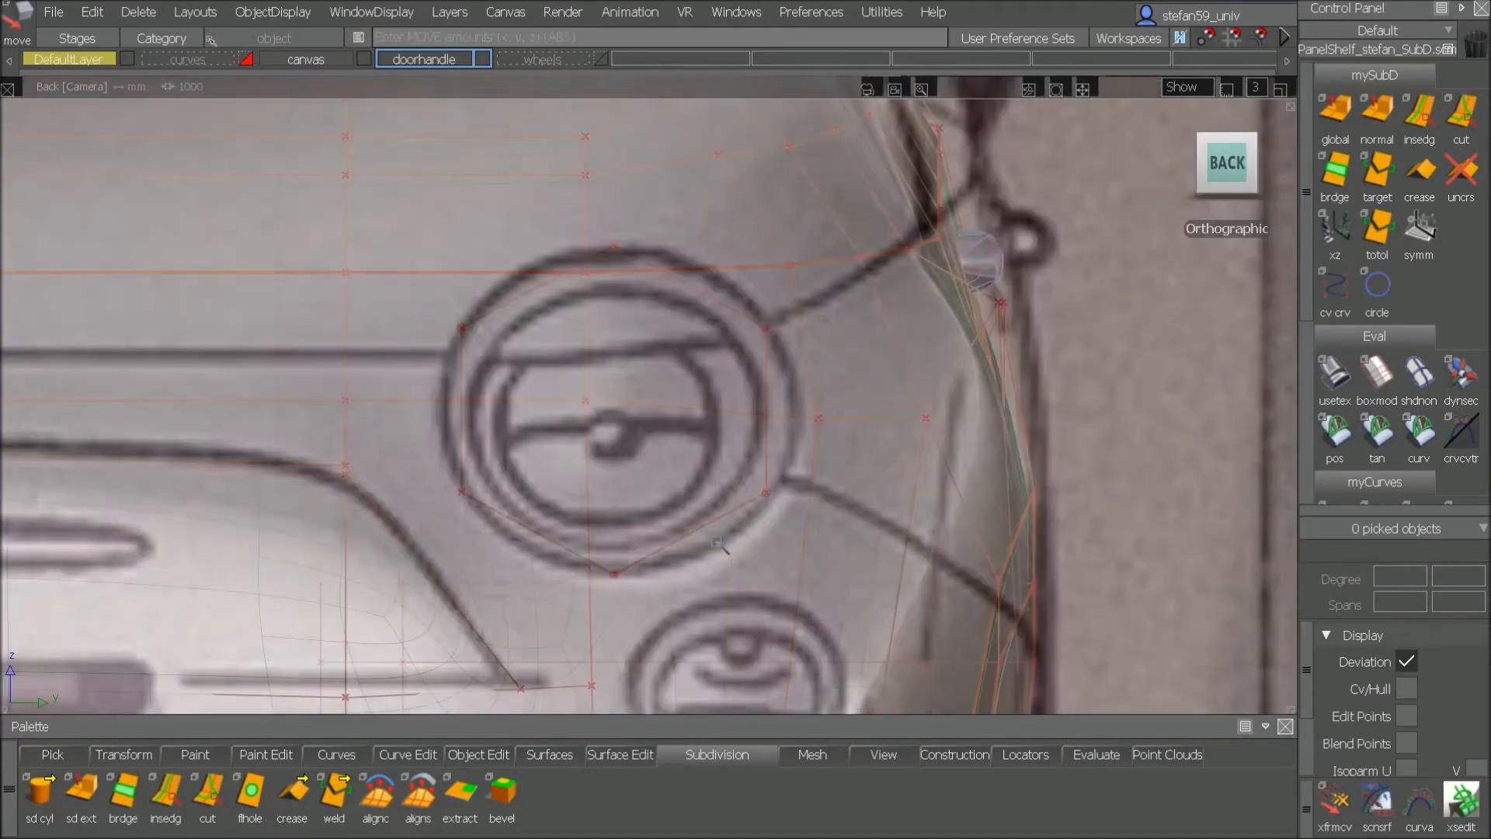
pyautogui.keyDown('alt'); pyautogui.keyDown('shift'); pyautogui.moveTo(719, 544); pyautogui.dragTo(341, 450); pyautogui.keyUp('shift'); pyautogui.keyUp('alt')
pyautogui.keyDown('alt'); pyautogui.keyDown('shift'); pyautogui.moveTo(342, 451); pyautogui.dragTo(545, 452, button='right'); pyautogui.keyUp('shift'); pyautogui.keyUp('alt')
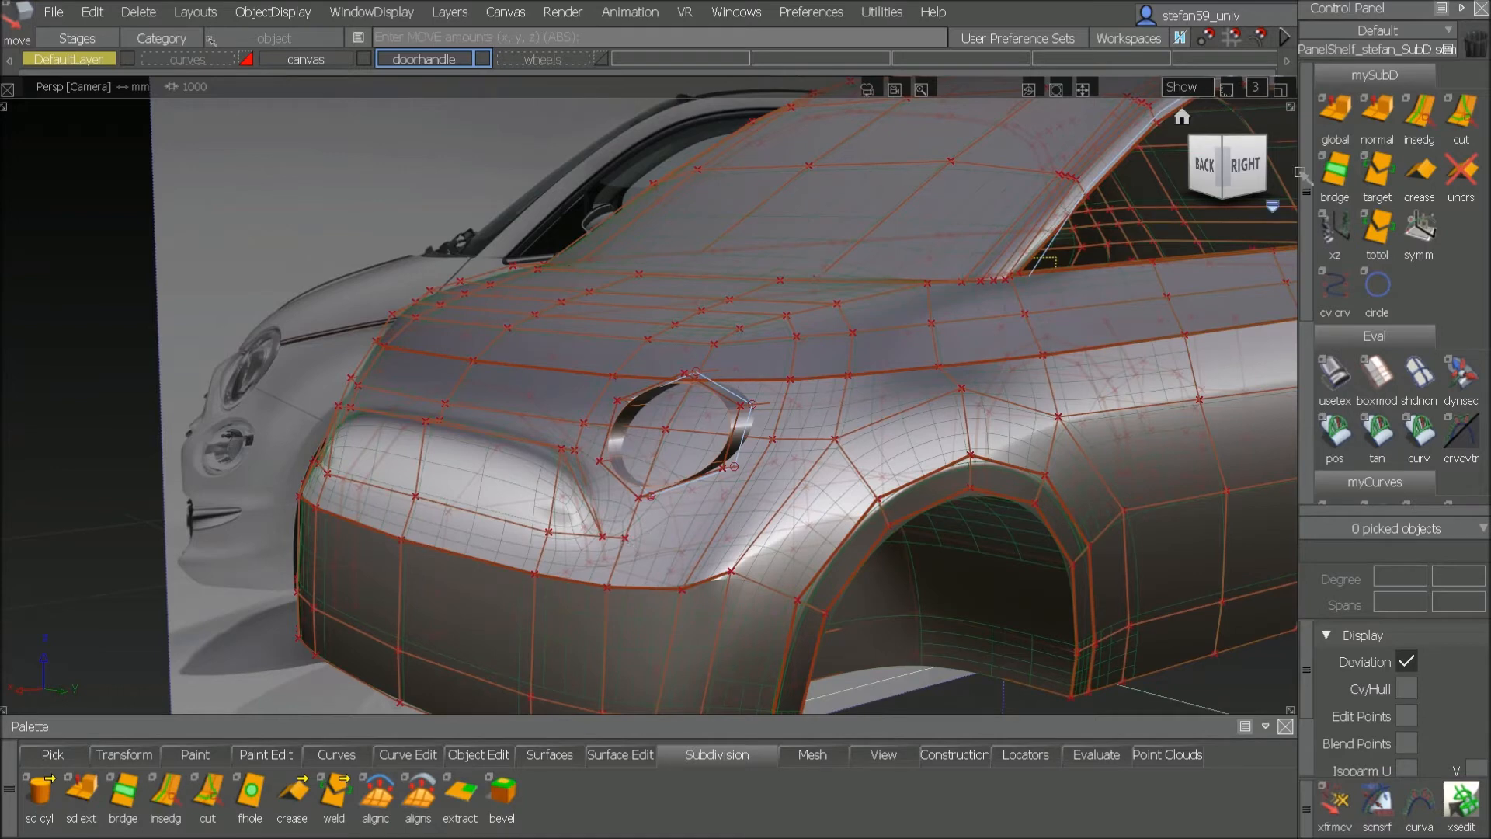
pyautogui.click(1216, 158)
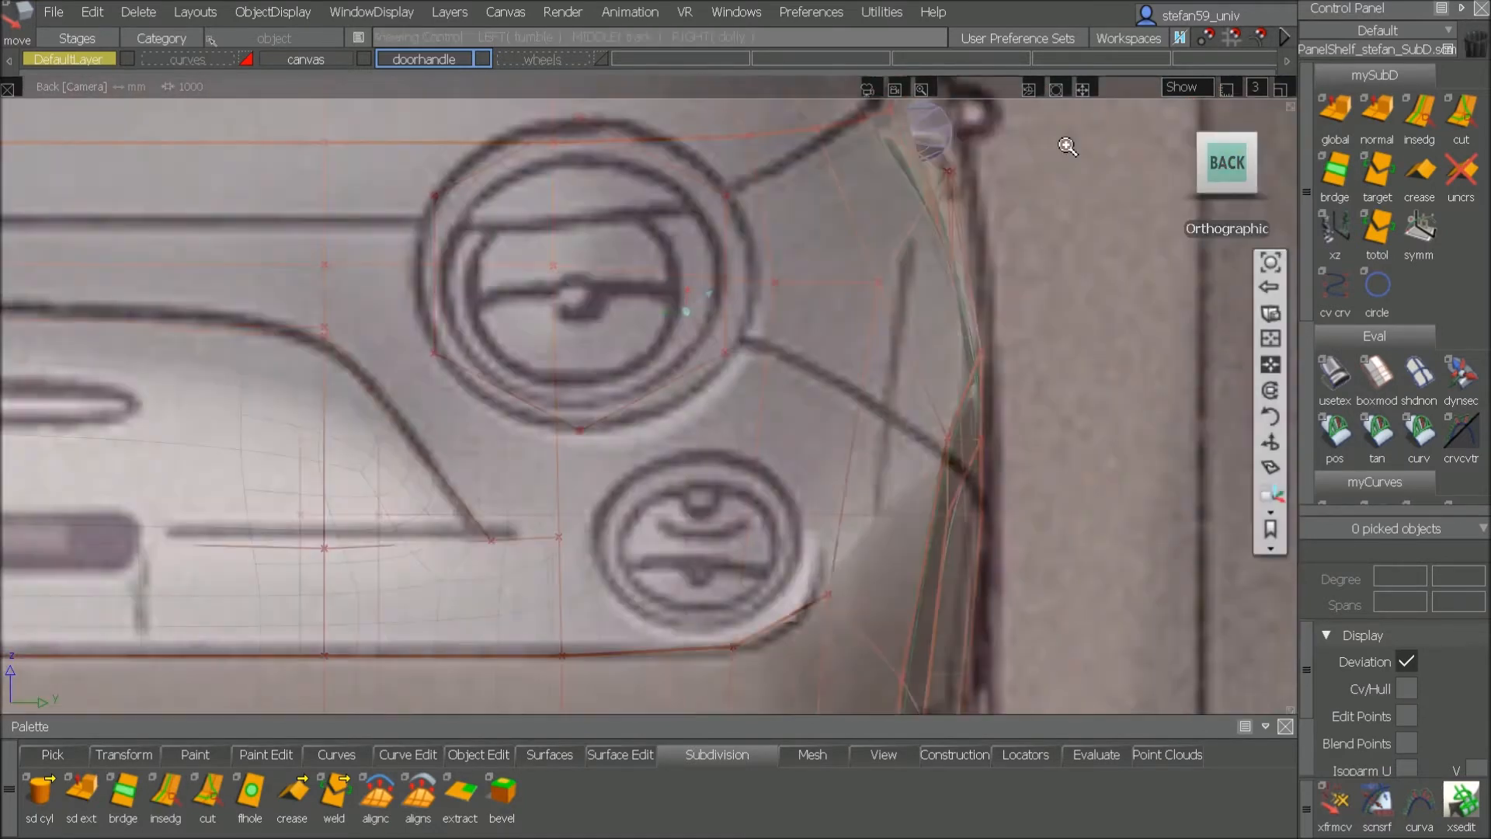
# Step: Place a degree 1, six-span circle over the lower lamp in the front sketch and rotate it to follow the body's slope
pyautogui.click(668, 336)
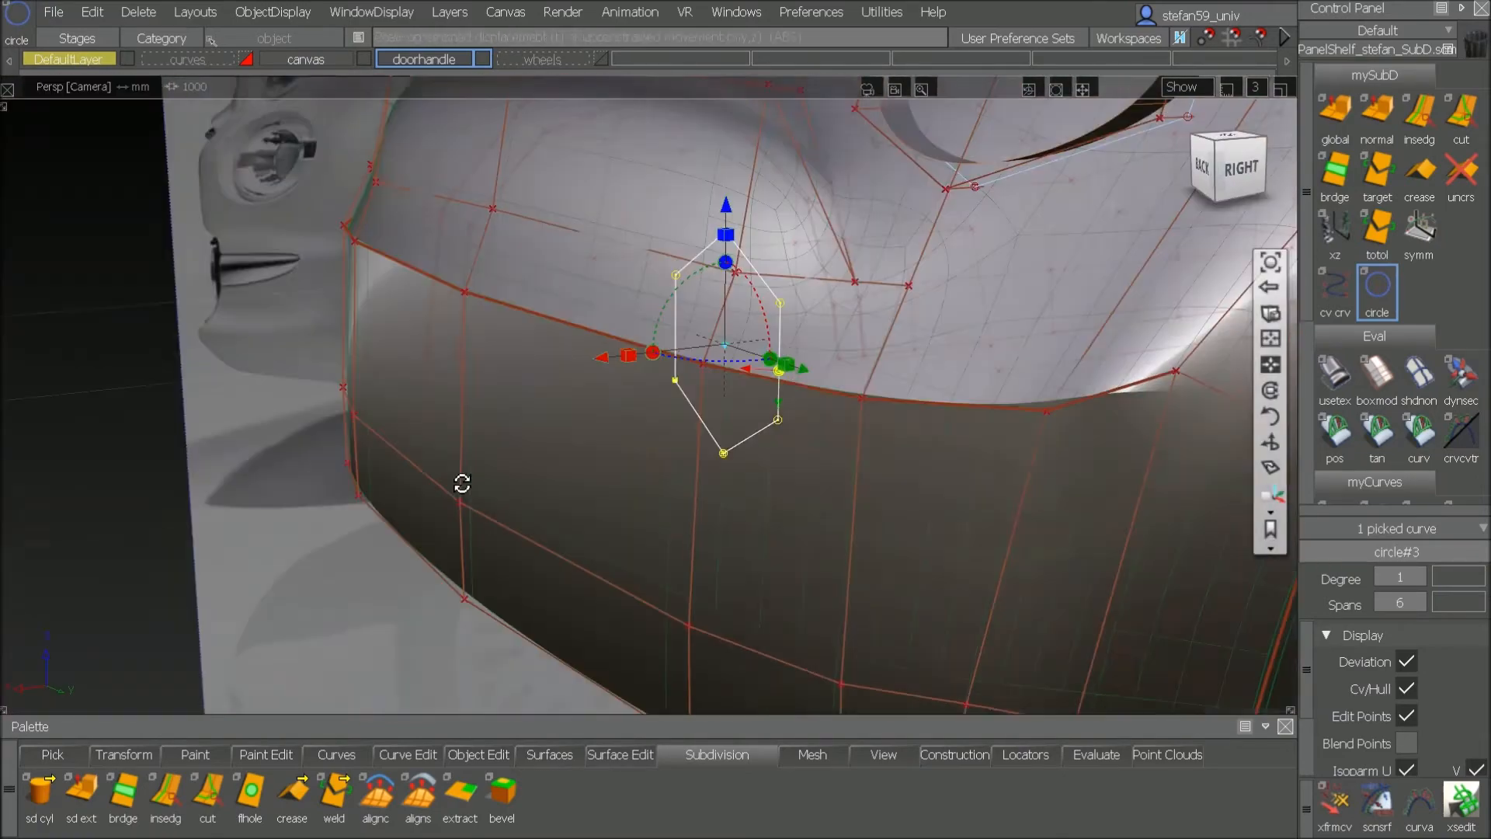
pyautogui.moveTo(1028, 334); pyautogui.dragTo(1051, 347)
pyautogui.click(1229, 136)
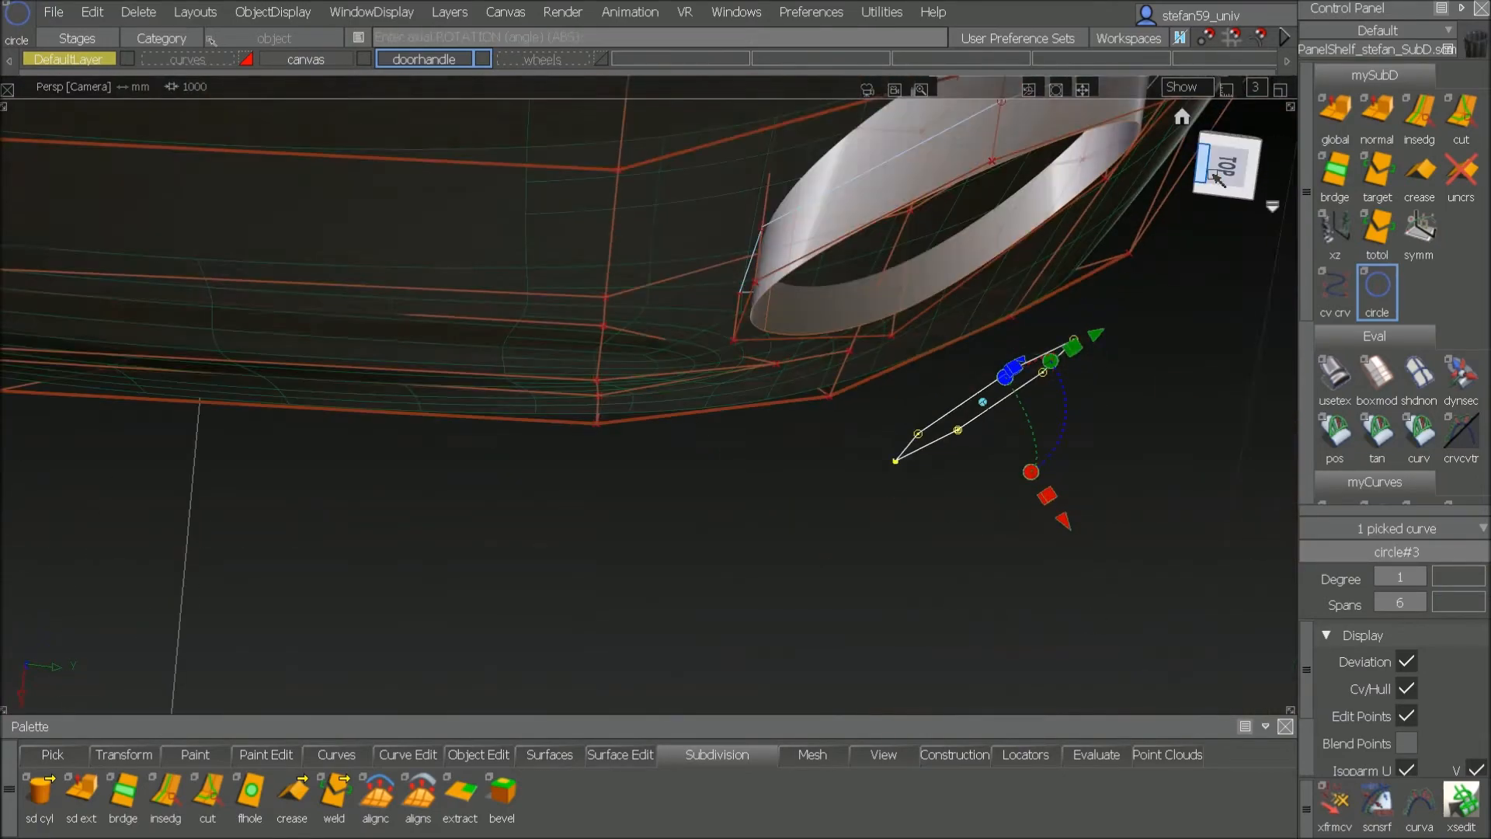
pyautogui.moveTo(988, 412); pyautogui.dragTo(989, 317)
pyautogui.click(1228, 205)
# Step: Move individual control points of the lower lamp circle so that it follows the curvature of the body
pyautogui.keyDown('ctrl'); pyautogui.keyDown('shift'); pyautogui.moveTo(995, 212); pyautogui.dragTo(1065, 187); pyautogui.keyUp('shift'); pyautogui.keyUp('ctrl')
pyautogui.moveTo(1037, 190); pyautogui.dragTo(1074, 325)
pyautogui.keyDown('ctrl'); pyautogui.keyDown('shift'); pyautogui.moveTo(1075, 386); pyautogui.dragTo(1076, 433, button='middle'); pyautogui.keyUp('shift'); pyautogui.keyUp('ctrl')
pyautogui.moveTo(968, 422); pyautogui.dragTo(980, 384)
pyautogui.keyDown('ctrl'); pyautogui.keyDown('shift'); pyautogui.moveTo(948, 210); pyautogui.dragTo(1012, 184); pyautogui.keyUp('shift'); pyautogui.keyUp('ctrl')
pyautogui.moveTo(897, 151); pyautogui.dragTo(936, 272)
pyautogui.keyDown('ctrl'); pyautogui.keyDown('shift'); pyautogui.moveTo(940, 262); pyautogui.dragTo(941, 311, button='middle'); pyautogui.keyUp('shift'); pyautogui.keyUp('ctrl')
pyautogui.moveTo(971, 229)
pyautogui.mouseDown()
pyautogui.moveTo(946, 246)
pyautogui.moveTo(953, 216)
pyautogui.mouseUp()
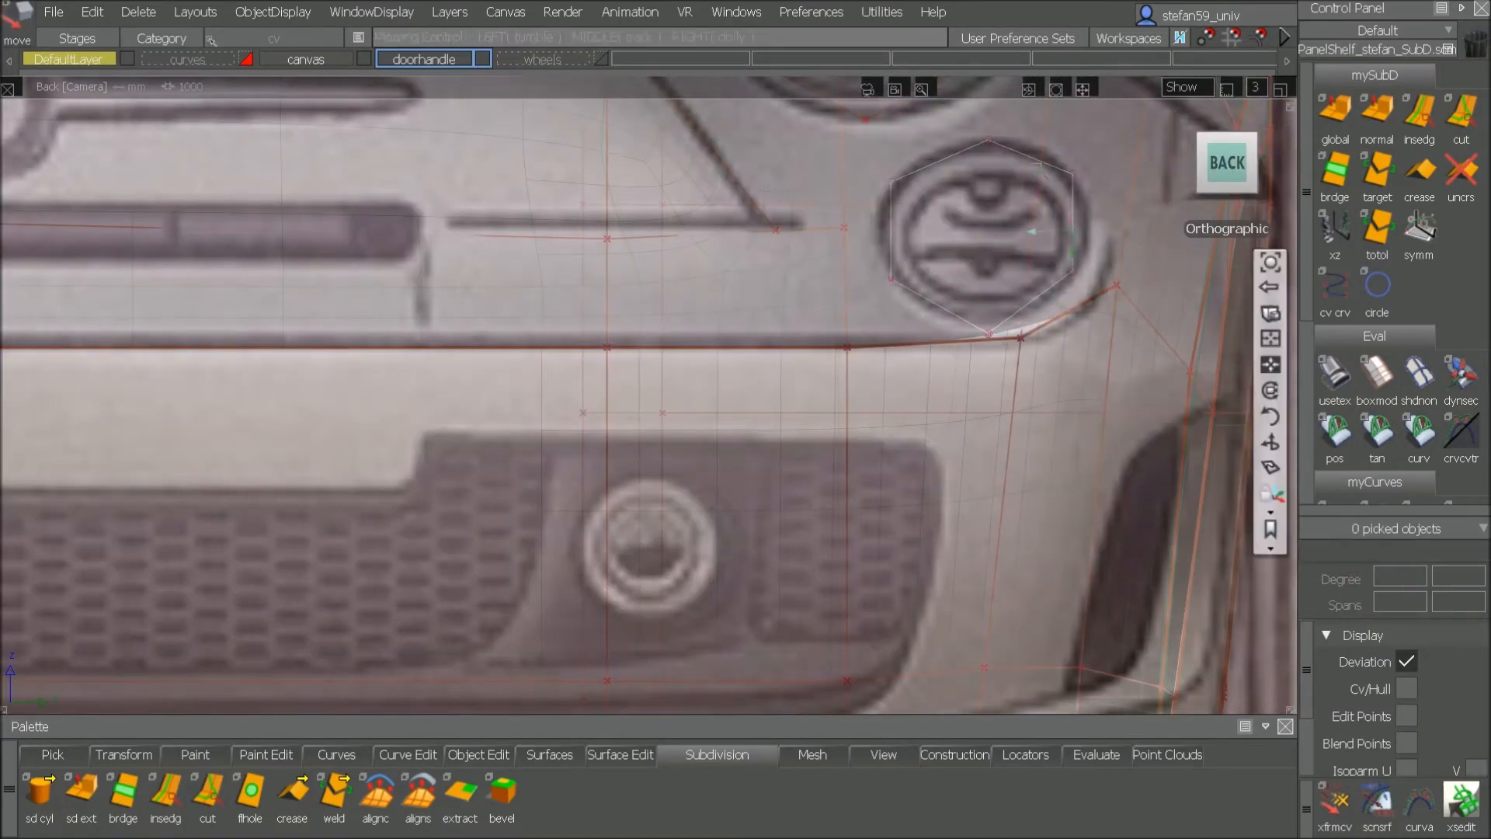
# Step: Extrude the lower lamp circle into a short subdivision ring with the global orientation and compare it with the front sketch
pyautogui.keyDown('alt'); pyautogui.keyDown('shift'); pyautogui.moveTo(948, 288); pyautogui.dragTo(676, 373); pyautogui.keyUp('shift'); pyautogui.keyUp('alt')
pyautogui.keyDown('alt'); pyautogui.keyDown('shift'); pyautogui.moveTo(676, 373); pyautogui.dragTo(586, 435, button='middle'); pyautogui.keyUp('shift'); pyautogui.keyUp('alt')
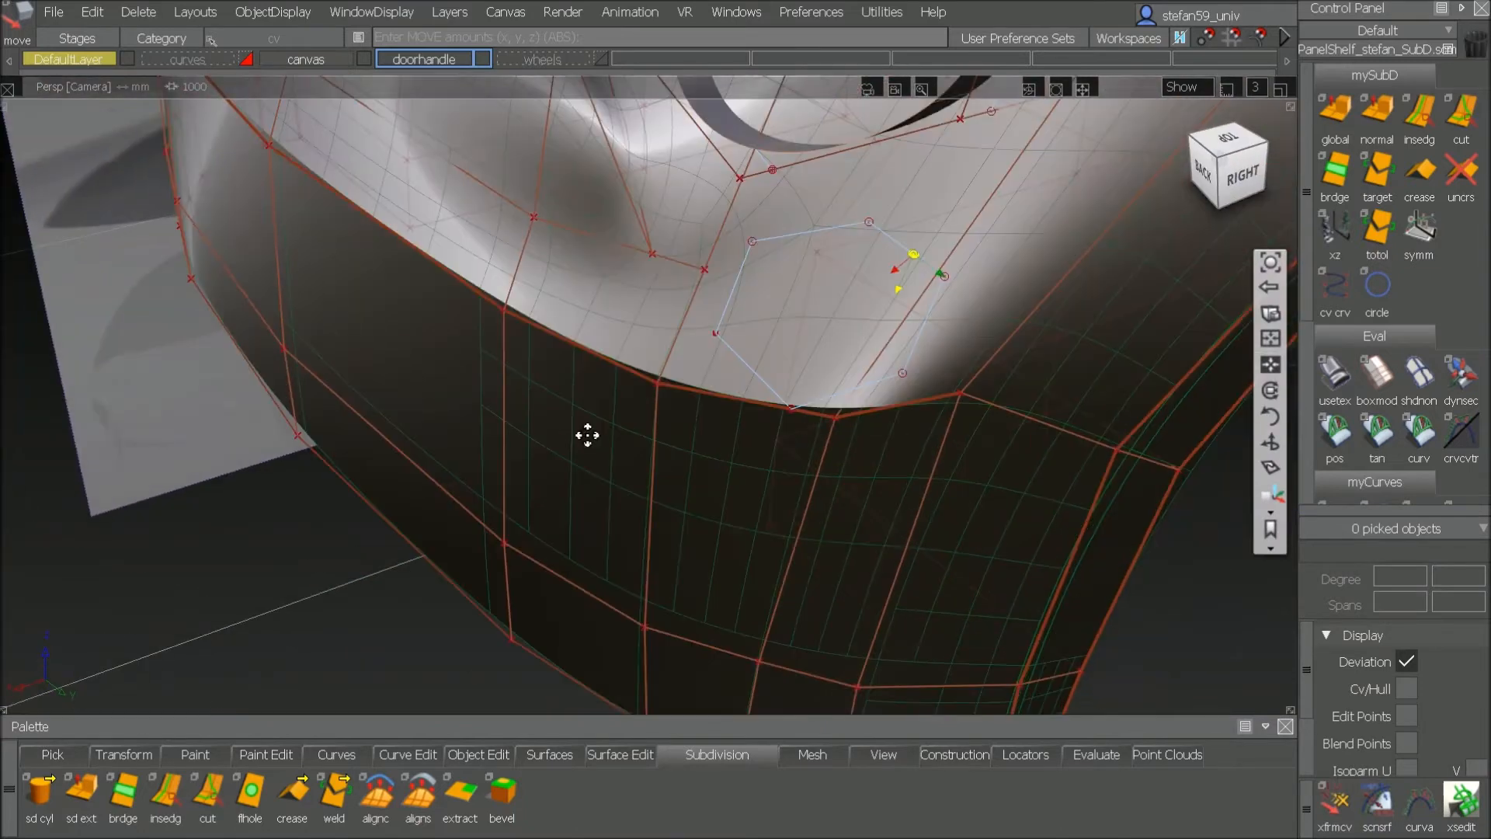
pyautogui.click(1335, 113)
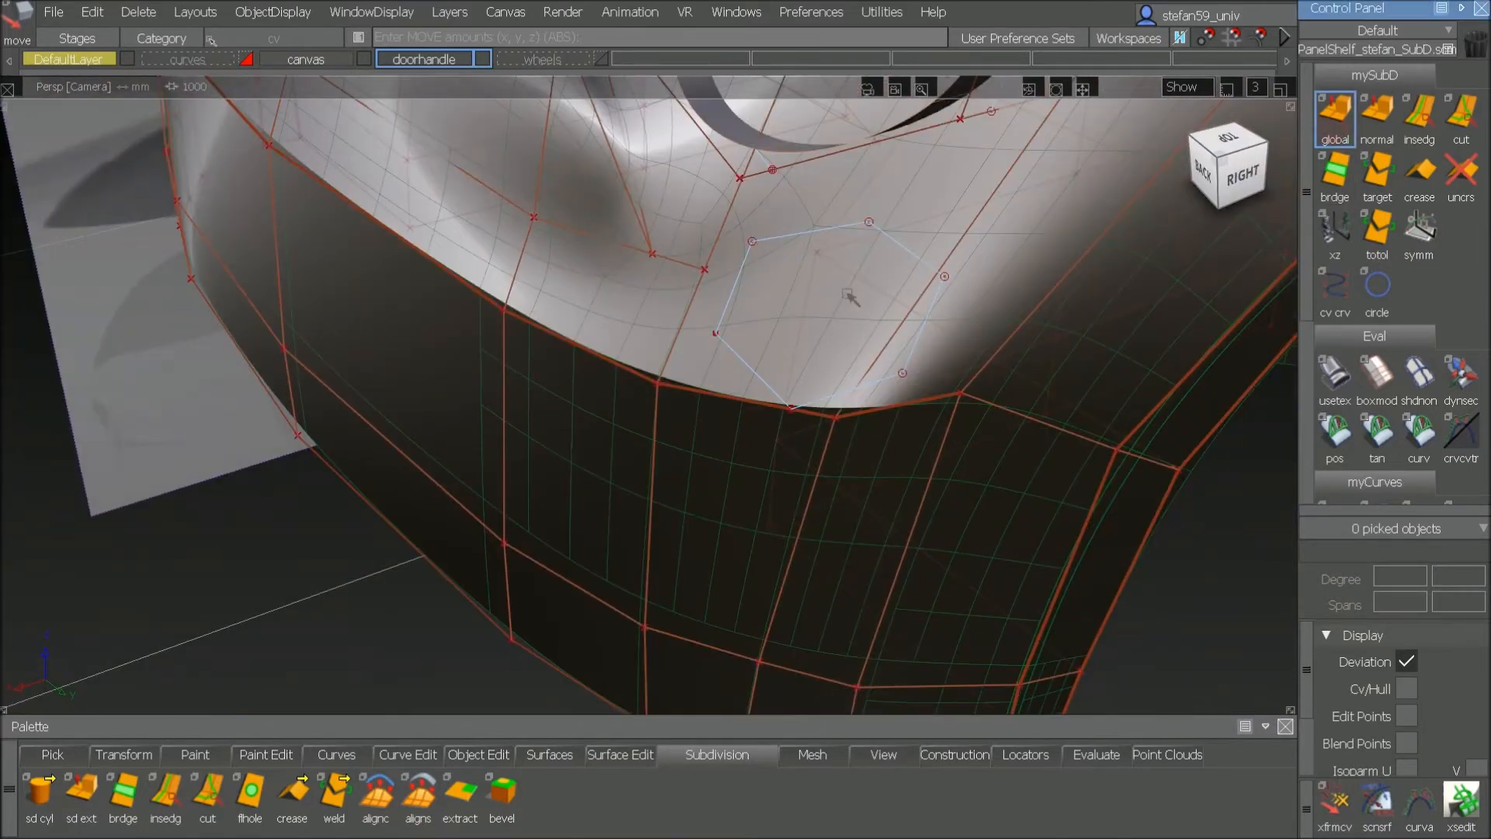
pyautogui.click(910, 292)
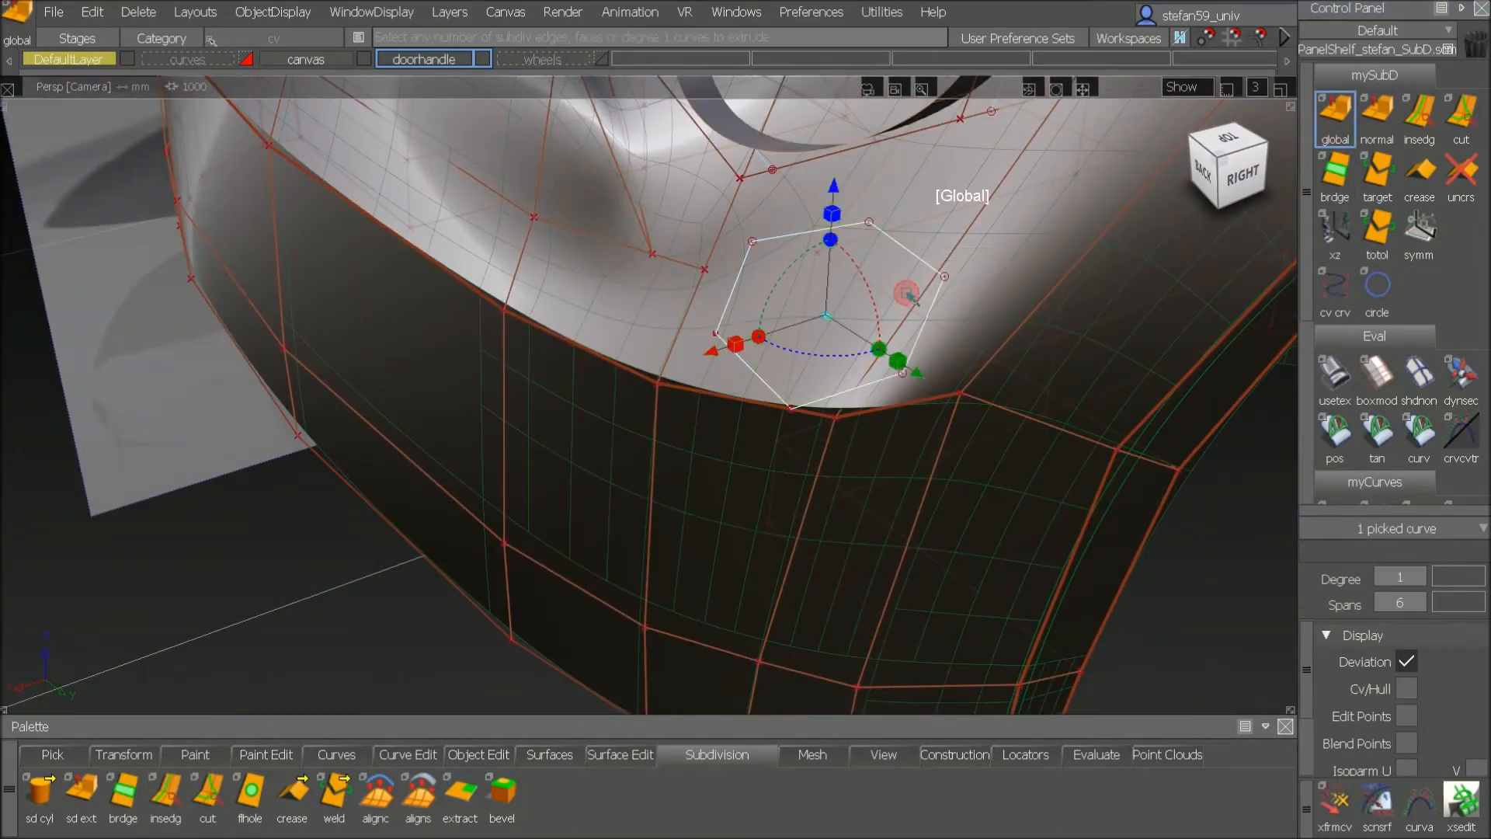
pyautogui.moveTo(709, 355); pyautogui.dragTo(829, 312)
pyautogui.click(1340, 373)
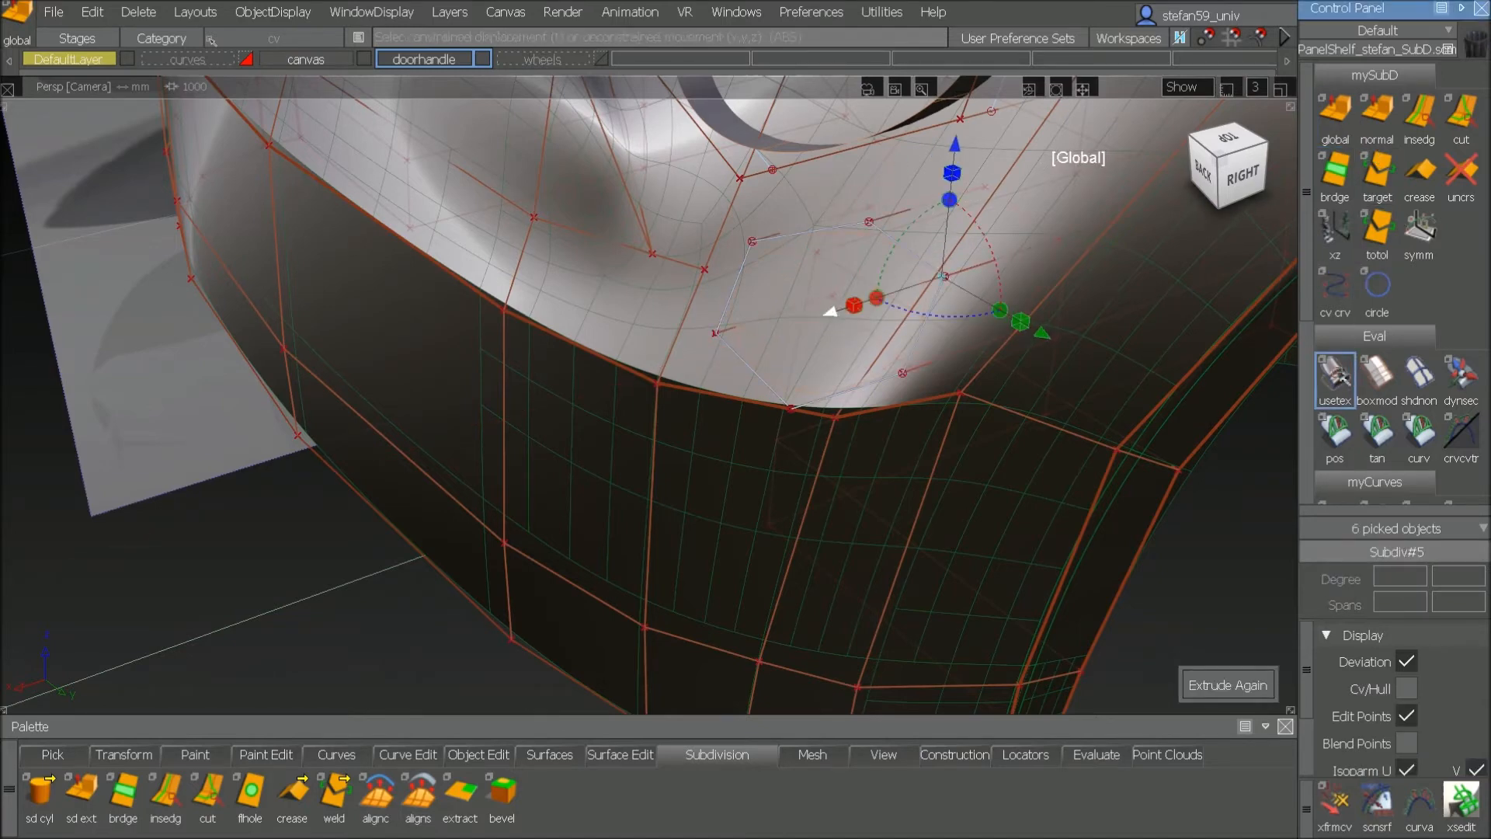
pyautogui.keyDown('alt'); pyautogui.keyDown('shift'); pyautogui.moveTo(1002, 419); pyautogui.dragTo(992, 273); pyautogui.keyUp('shift'); pyautogui.keyUp('alt')
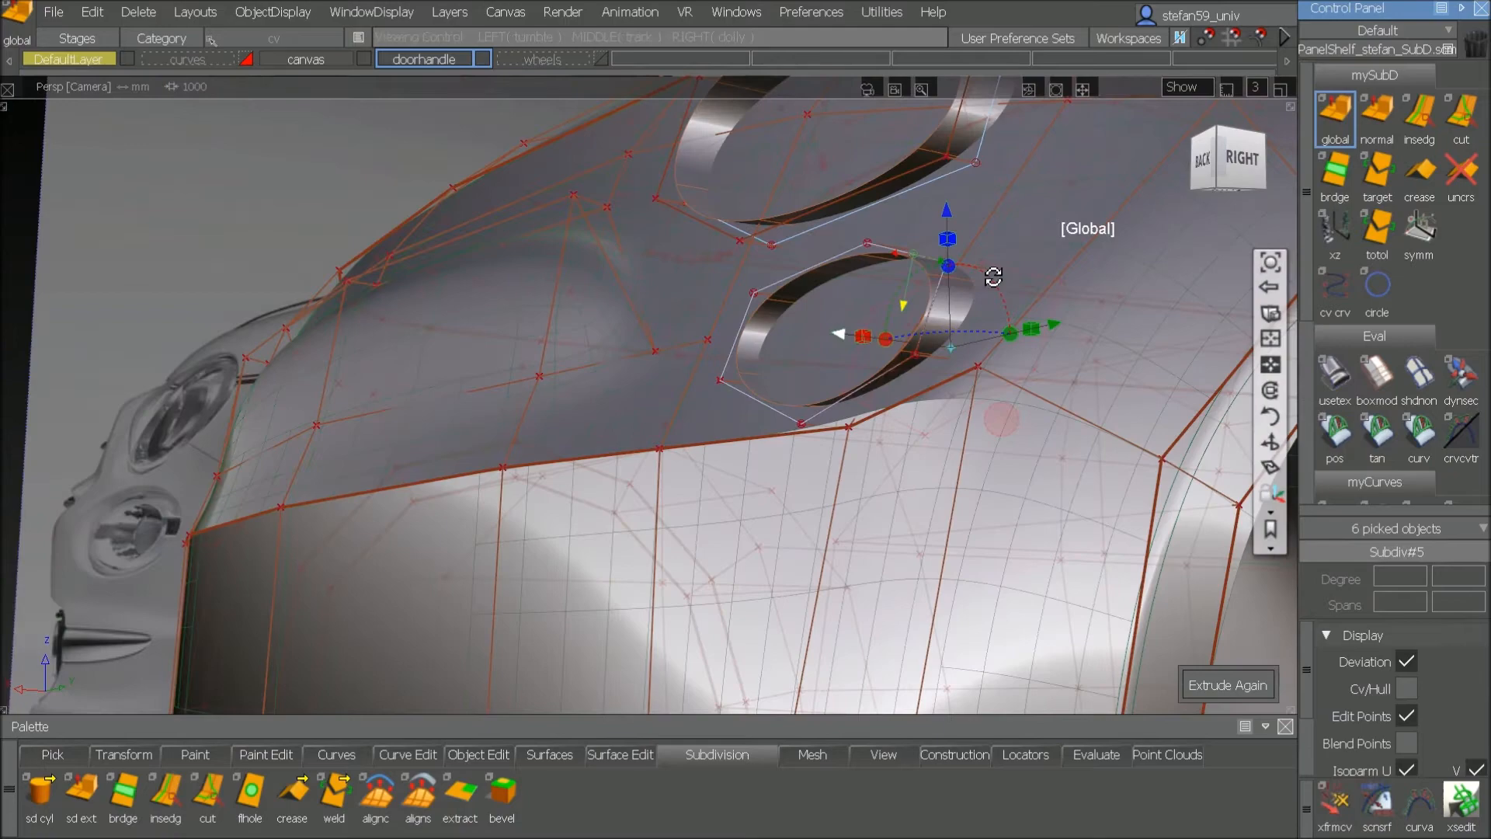
pyautogui.click(1205, 168)
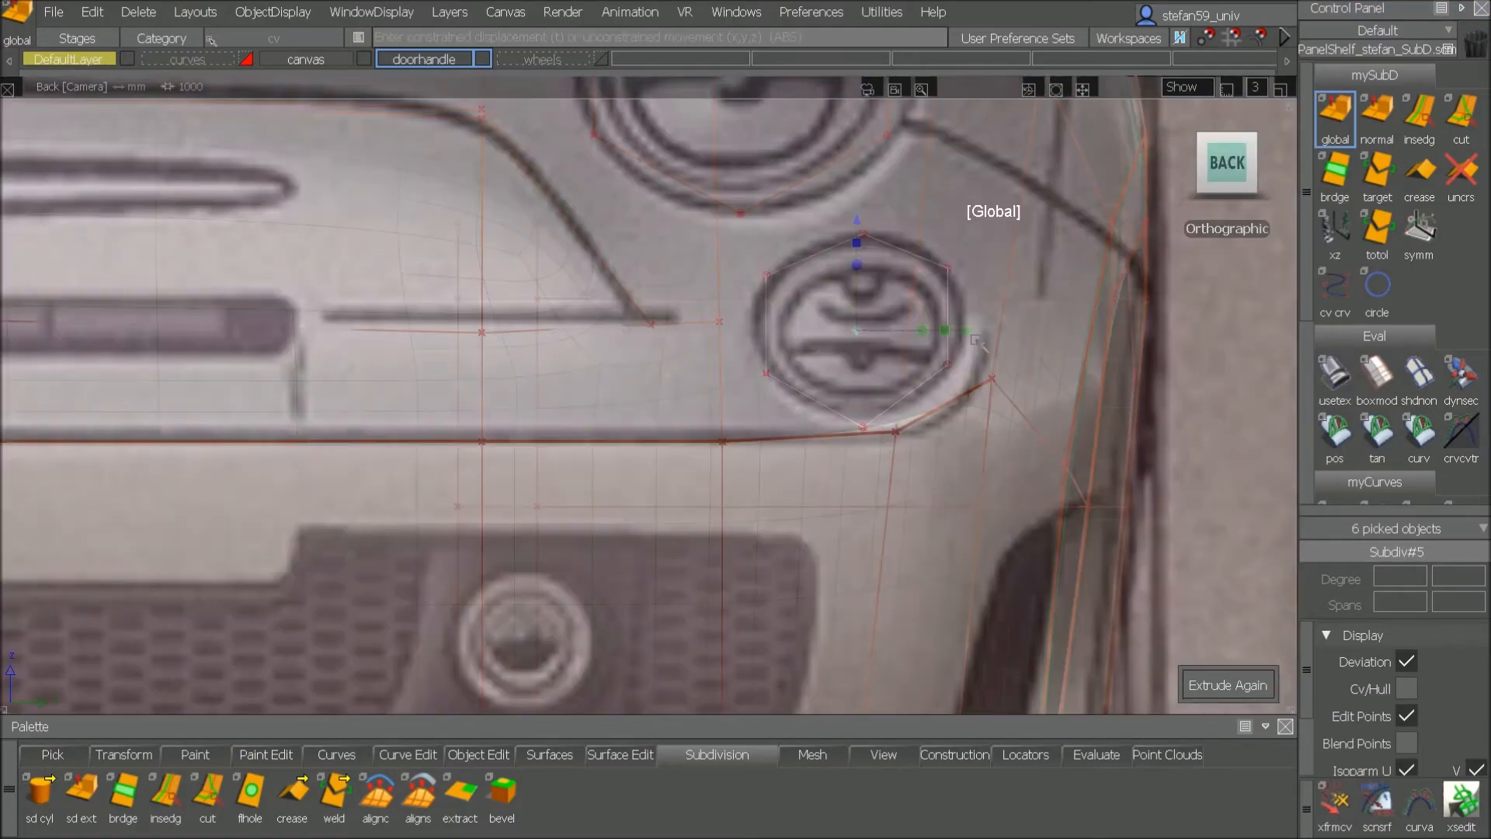
pyautogui.keyDown('alt'); pyautogui.keyDown('shift'); pyautogui.moveTo(916, 351); pyautogui.dragTo(766, 413); pyautogui.keyUp('shift'); pyautogui.keyUp('alt')
pyautogui.keyDown('alt'); pyautogui.keyDown('shift'); pyautogui.moveTo(800, 364); pyautogui.dragTo(551, 324, button='middle'); pyautogui.keyUp('shift'); pyautogui.keyUp('alt')
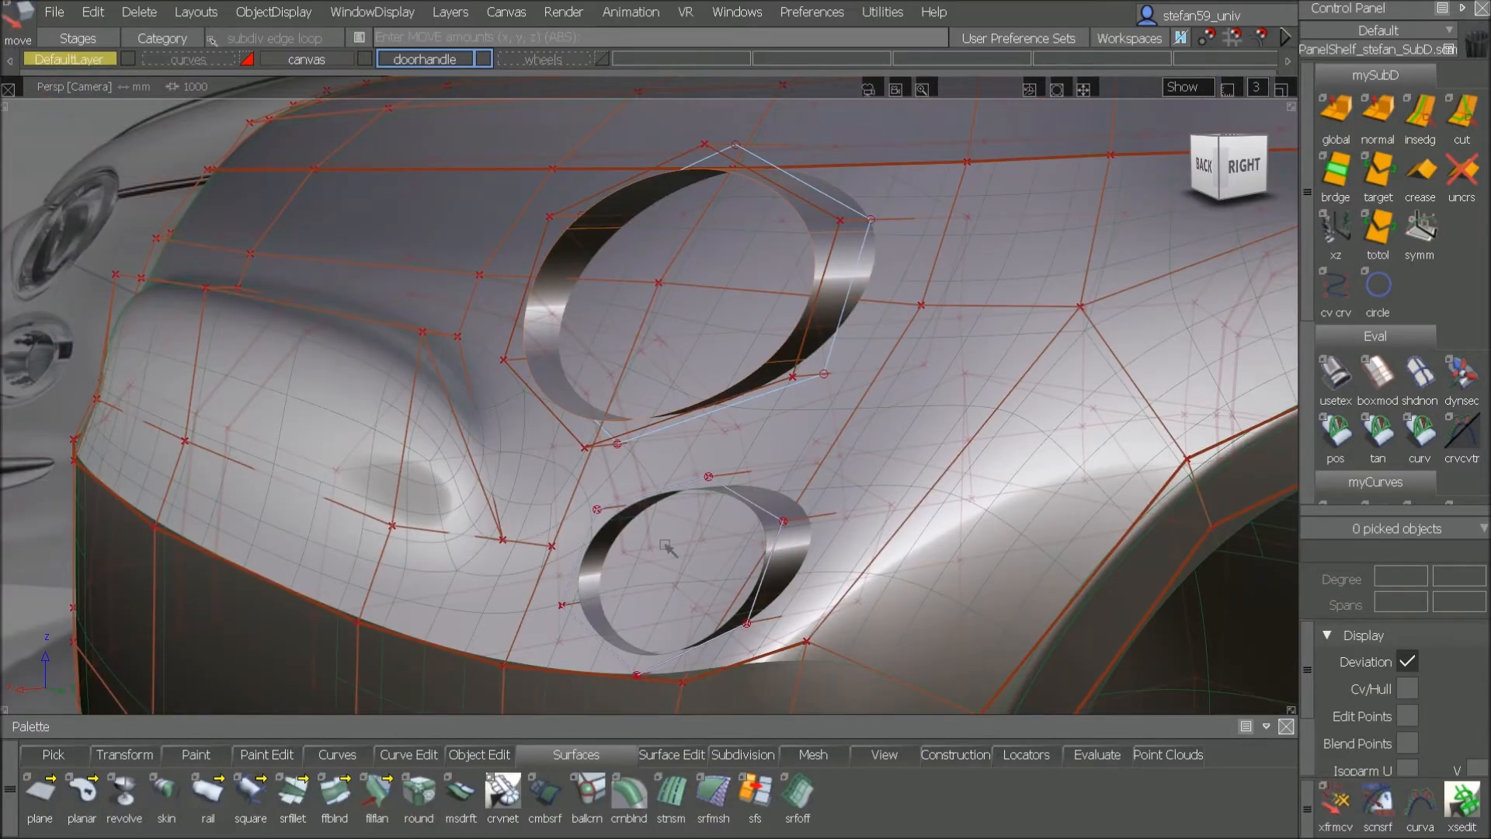
# Step: Build a chord-type G0 Chamfer surface fillet with tangent length 6 between the lower lamp ring and the surrounding body faces
pyautogui.keyDown('alt'); pyautogui.keyDown('shift'); pyautogui.moveTo(674, 543); pyautogui.dragTo(719, 551); pyautogui.keyUp('shift'); pyautogui.keyUp('alt')
pyautogui.keyDown('alt'); pyautogui.keyDown('shift'); pyautogui.moveTo(724, 553); pyautogui.dragTo(763, 492, button='middle'); pyautogui.keyUp('shift'); pyautogui.keyUp('alt')
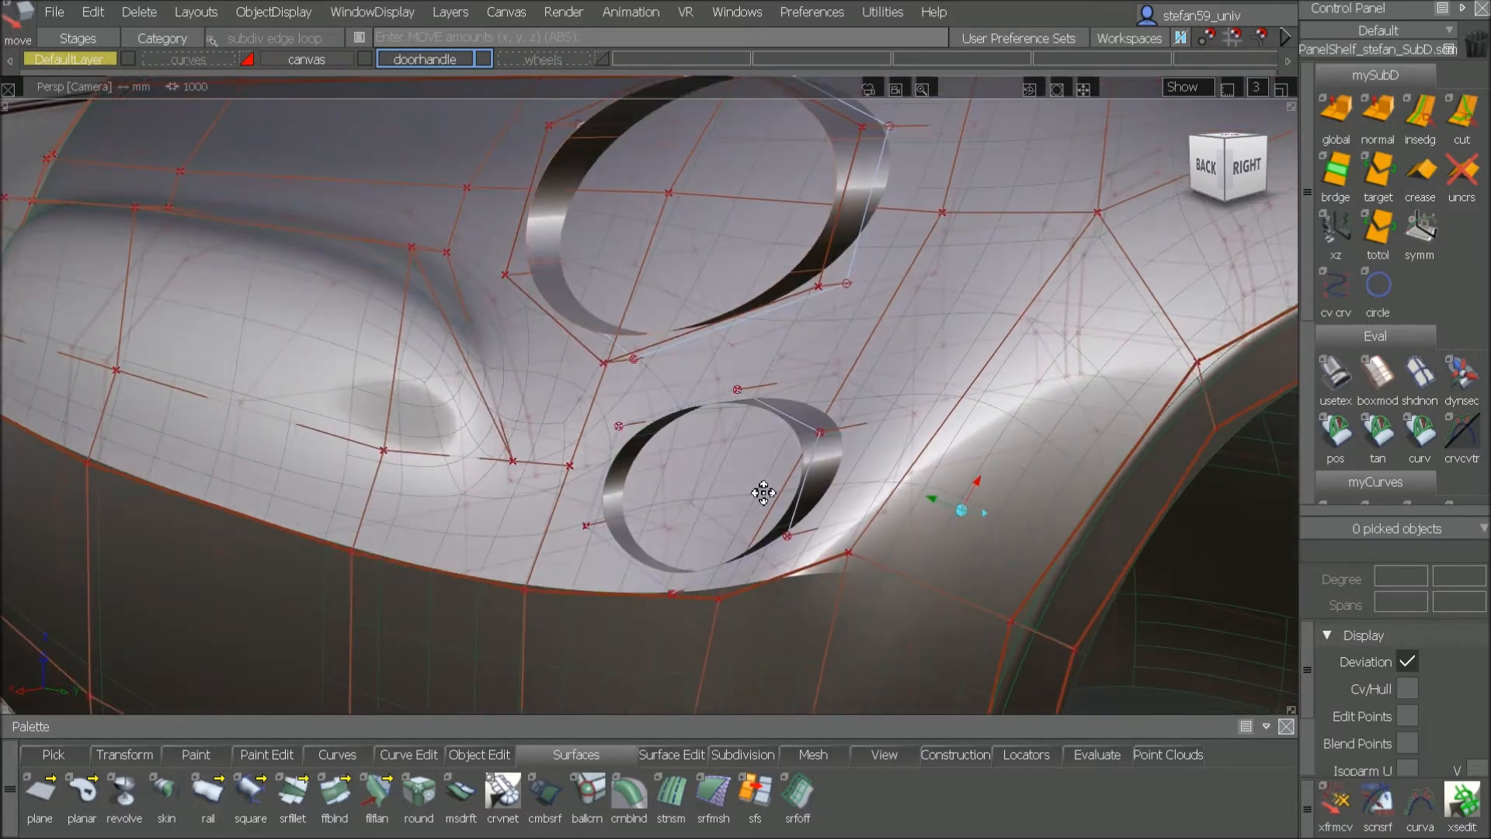
pyautogui.click(303, 794)
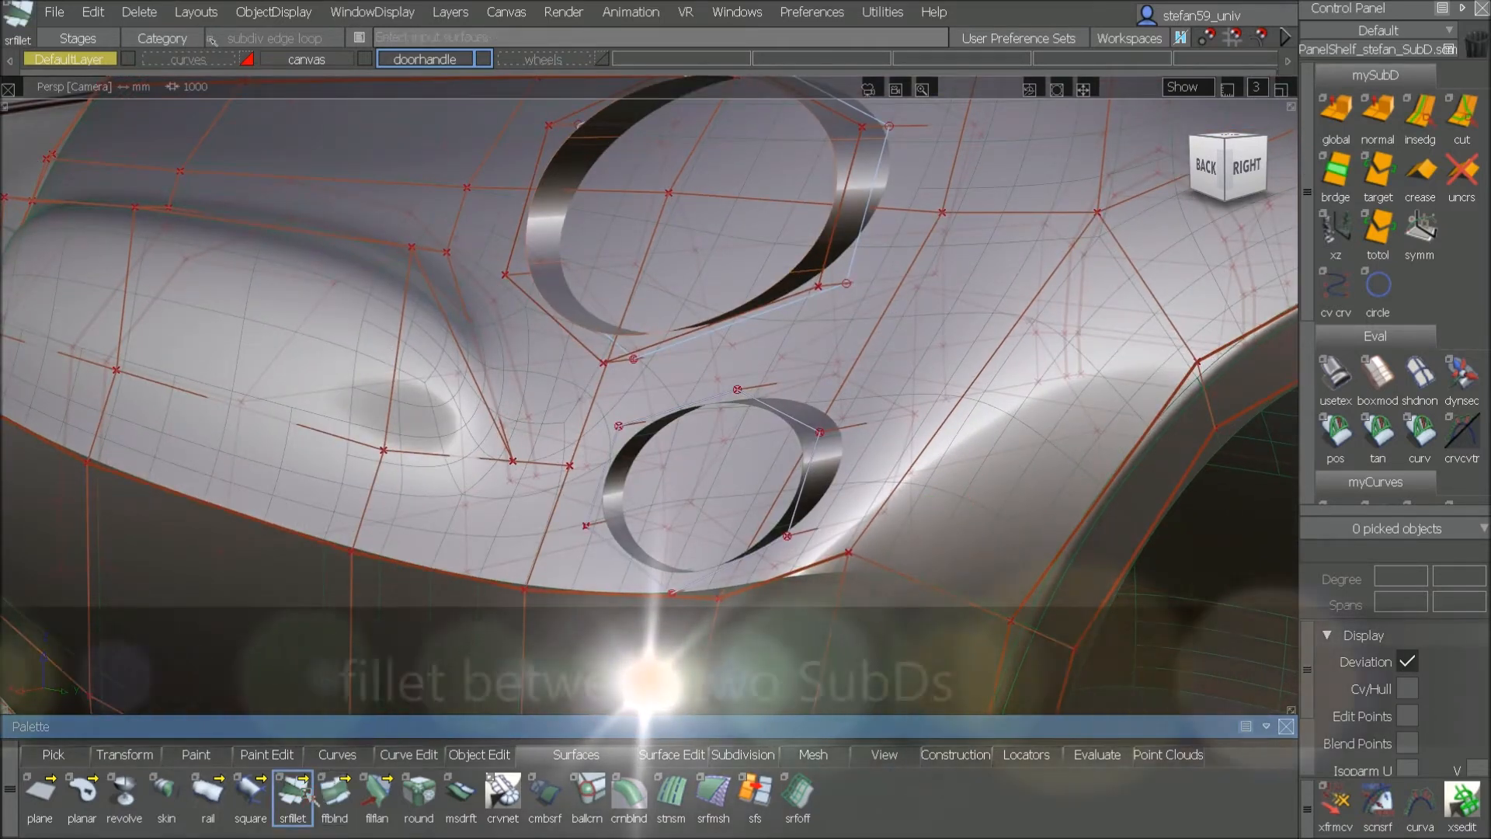
pyautogui.doubleClick(294, 794)
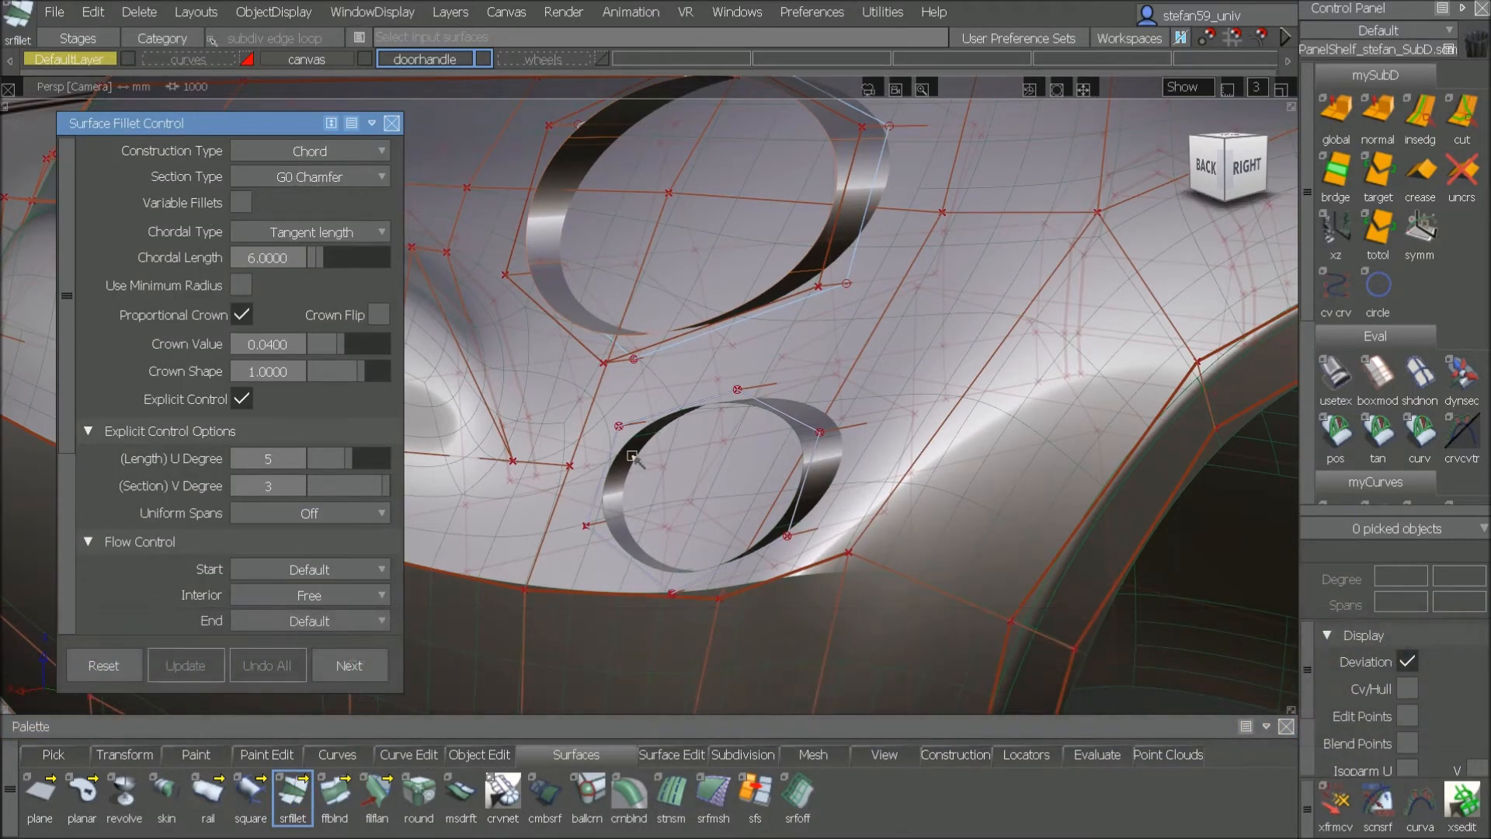
pyautogui.keyDown('alt'); pyautogui.keyDown('shift'); pyautogui.moveTo(631, 447); pyautogui.dragTo(710, 468, button='right'); pyautogui.keyUp('shift'); pyautogui.keyUp('alt')
pyautogui.keyDown('alt'); pyautogui.keyDown('shift'); pyautogui.moveTo(710, 467); pyautogui.dragTo(970, 486, button='middle'); pyautogui.keyUp('shift'); pyautogui.keyUp('alt')
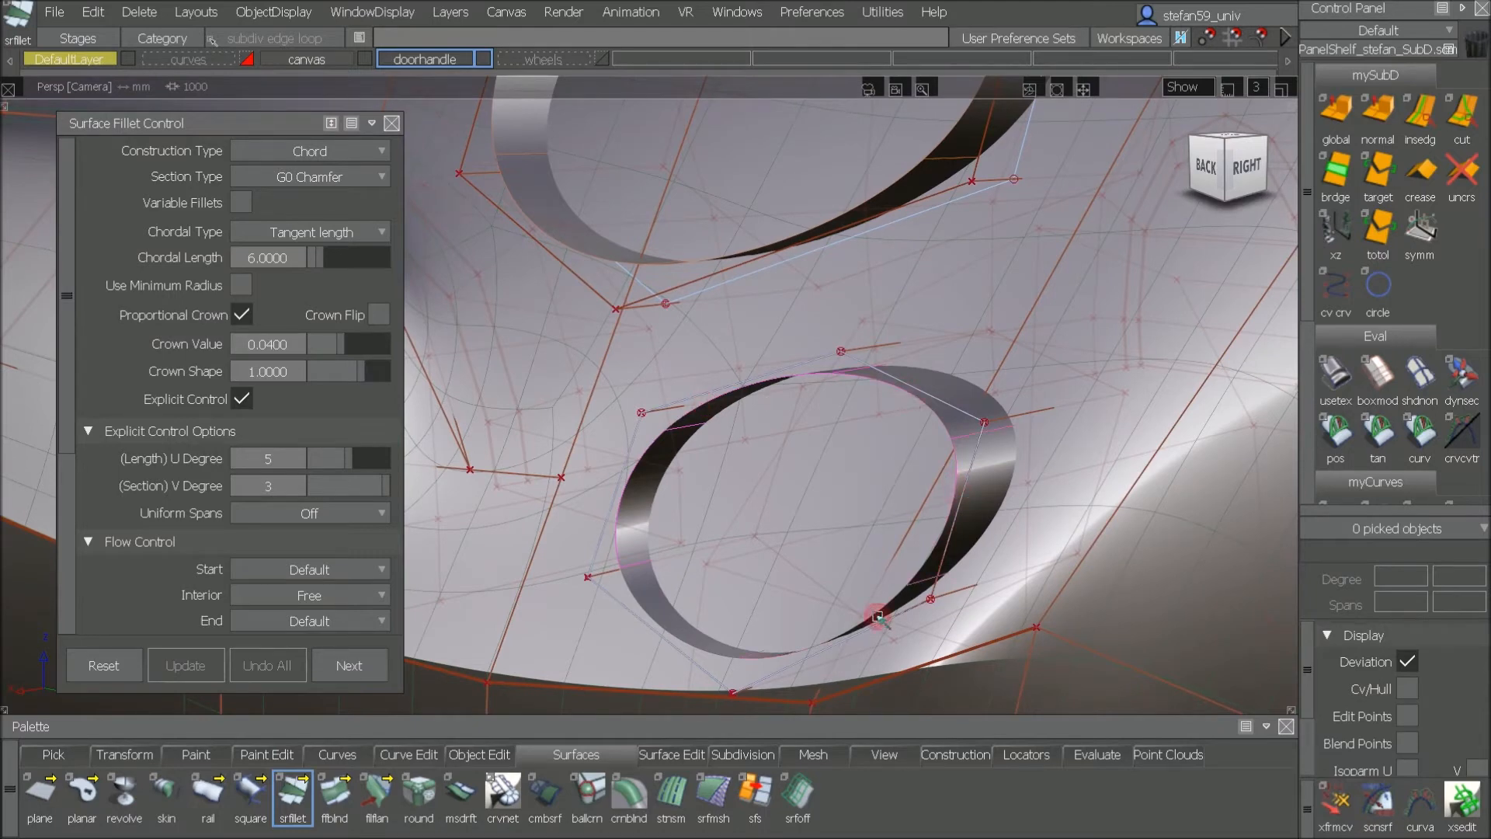
pyautogui.click(610, 619)
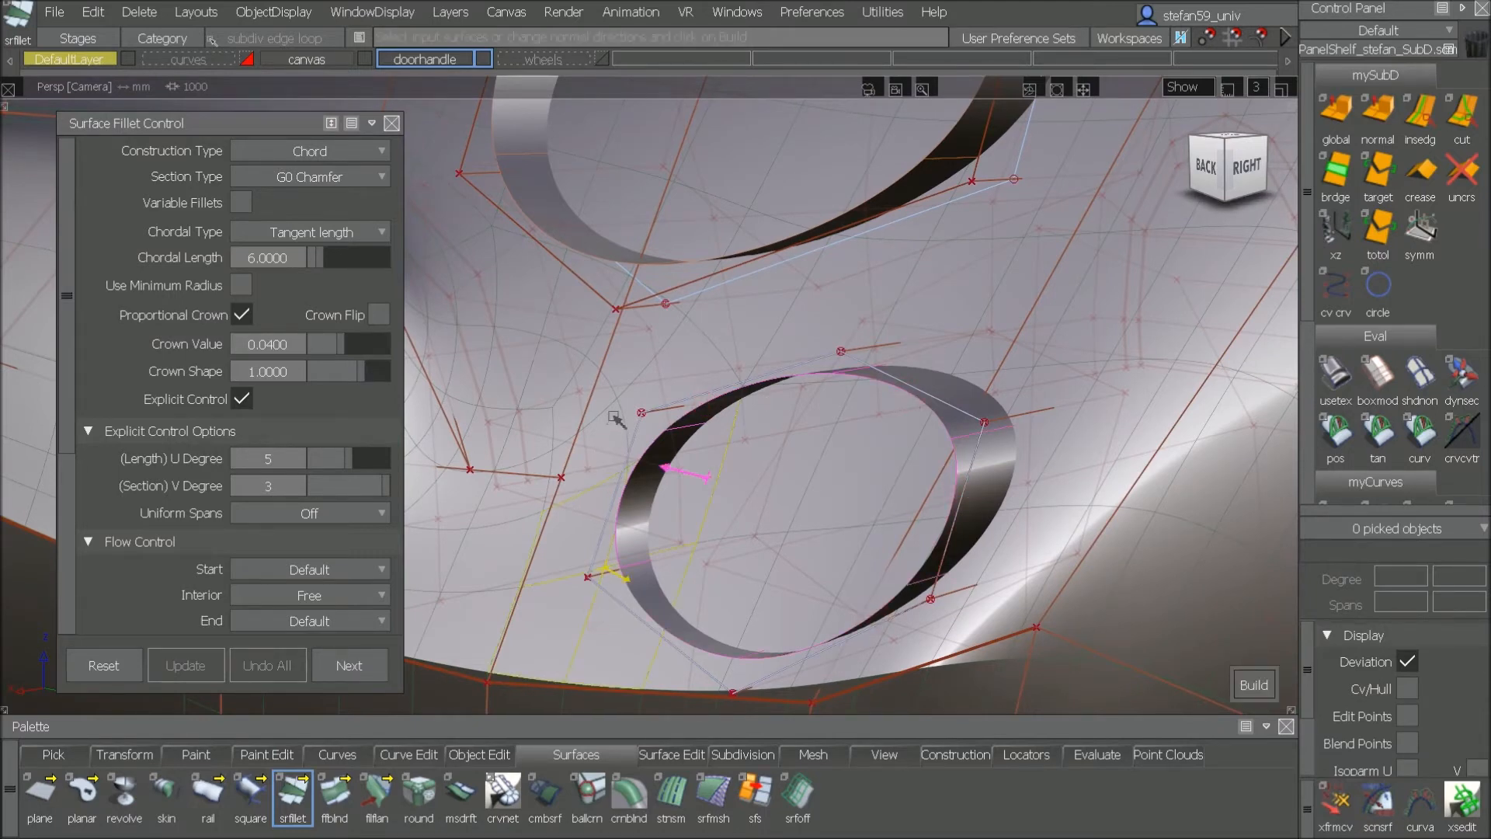
pyautogui.click(646, 382)
pyautogui.keyDown('alt'); pyautogui.keyDown('shift'); pyautogui.moveTo(755, 350); pyautogui.dragTo(874, 328); pyautogui.keyUp('shift'); pyautogui.keyUp('alt')
pyautogui.click(846, 339)
pyautogui.click(1061, 348)
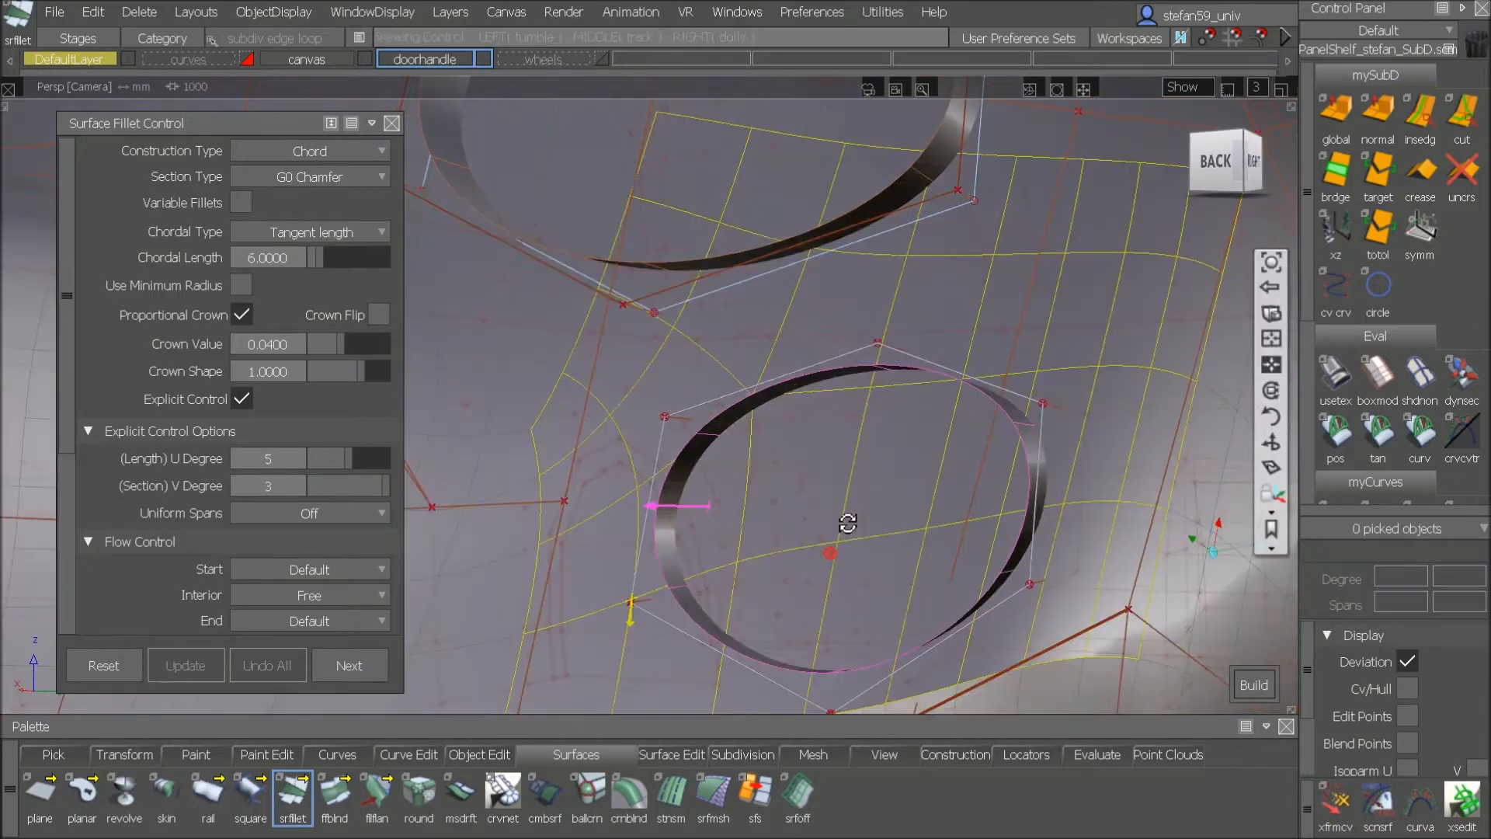
pyautogui.keyDown('alt'); pyautogui.keyDown('shift'); pyautogui.moveTo(849, 520); pyautogui.dragTo(878, 488); pyautogui.keyUp('shift'); pyautogui.keyUp('alt')
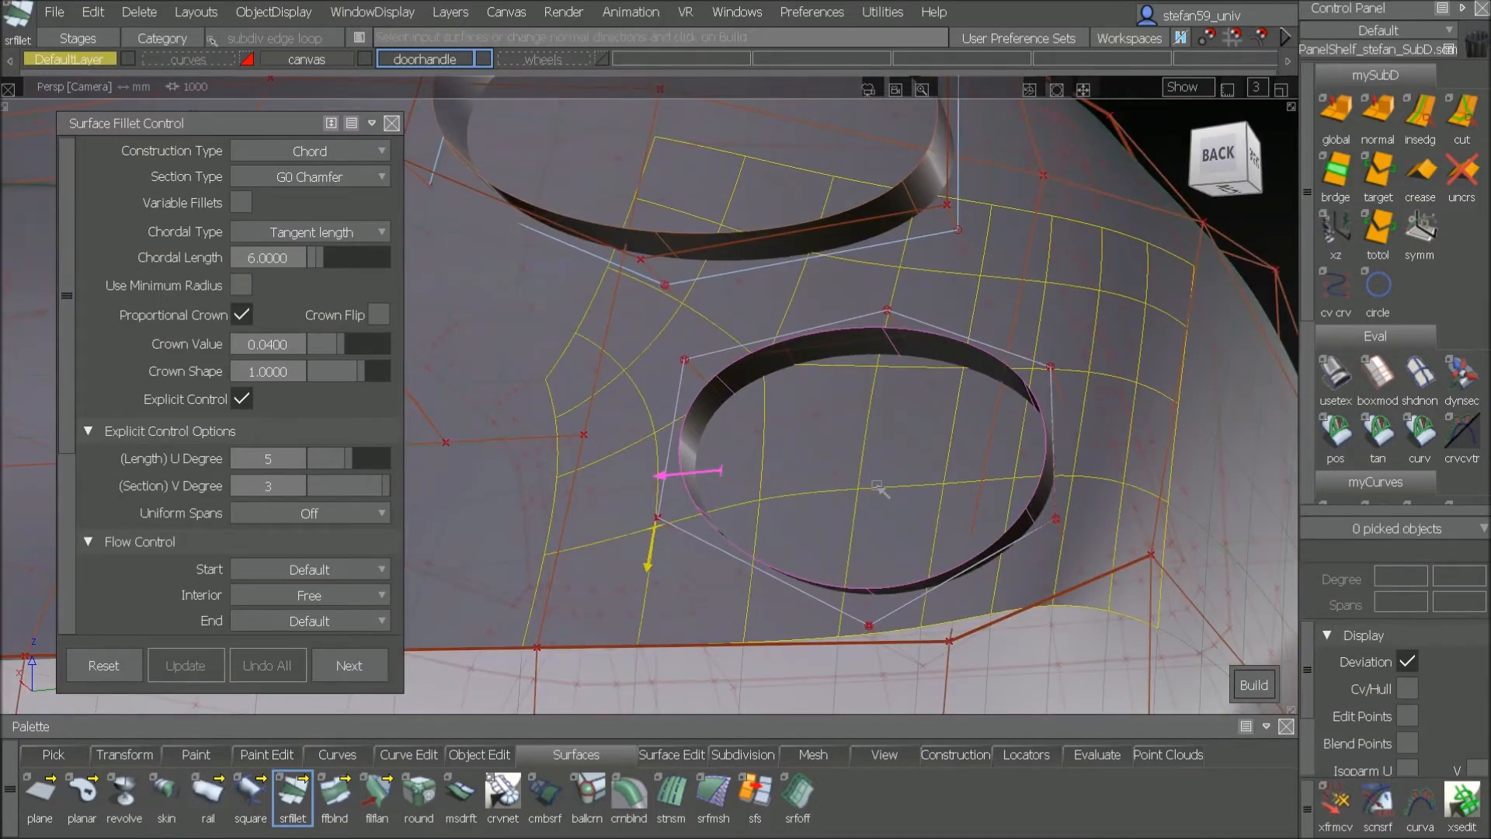
pyautogui.moveTo(878, 487)
pyautogui.keyDown('alt'); pyautogui.keyDown('shift'); pyautogui.mouseDown()
pyautogui.moveTo(1009, 466)
pyautogui.moveTo(1042, 476)
pyautogui.moveTo(860, 497)
pyautogui.mouseUp(); pyautogui.keyUp('shift'); pyautogui.keyUp('alt')
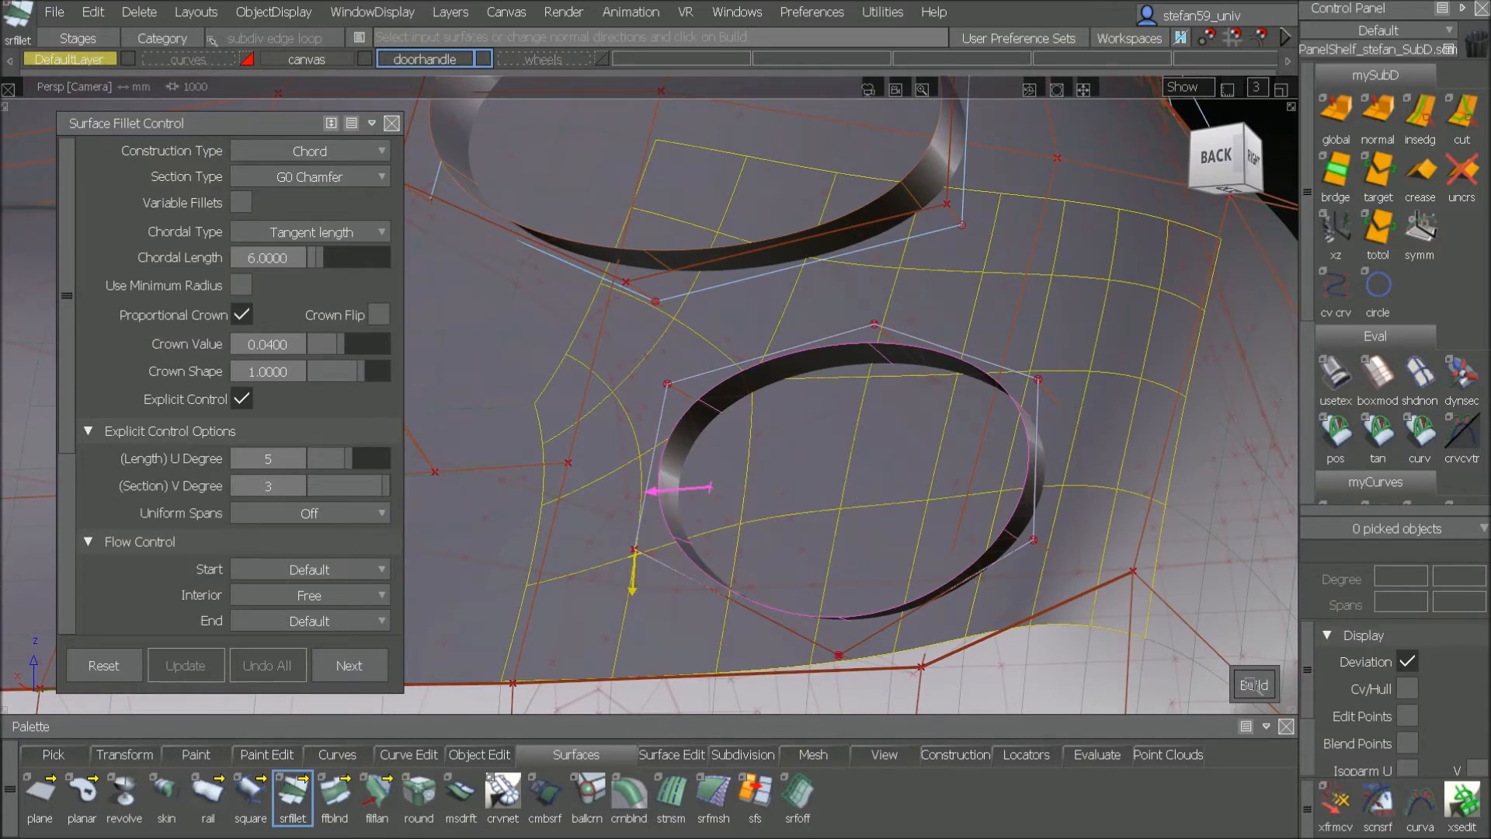
pyautogui.click(1252, 685)
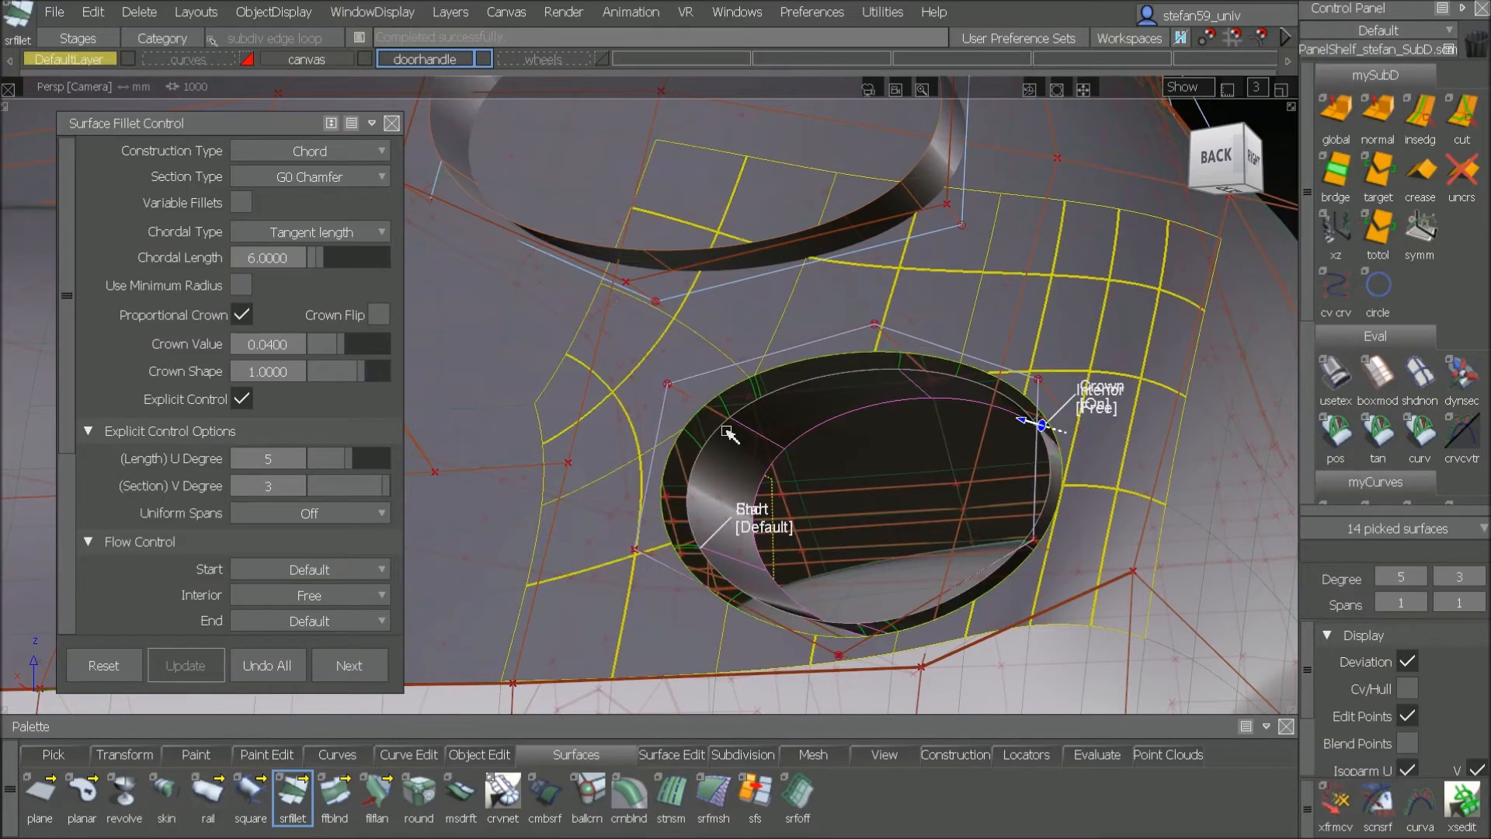
# Step: Examine the shaded chamfer around the lower lamp opening from several angles and up close
pyautogui.click(1336, 379)
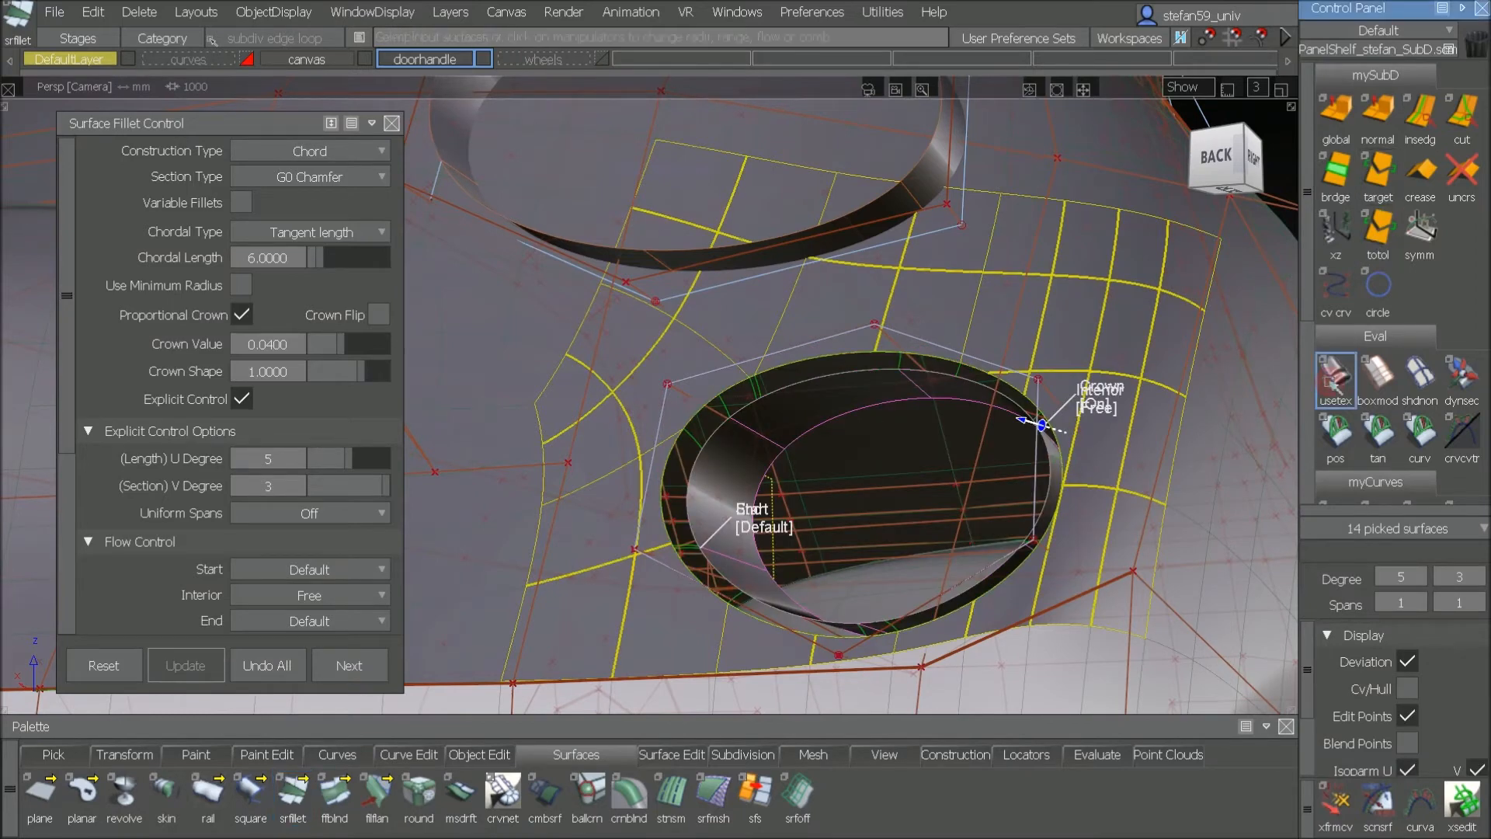
pyautogui.keyDown('alt'); pyautogui.keyDown('shift'); pyautogui.moveTo(882, 403); pyautogui.dragTo(654, 553); pyautogui.keyUp('shift'); pyautogui.keyUp('alt')
pyautogui.keyDown('ctrl'); pyautogui.keyDown('shift'); pyautogui.moveTo(836, 528); pyautogui.dragTo(854, 416); pyautogui.keyUp('shift'); pyautogui.keyUp('ctrl')
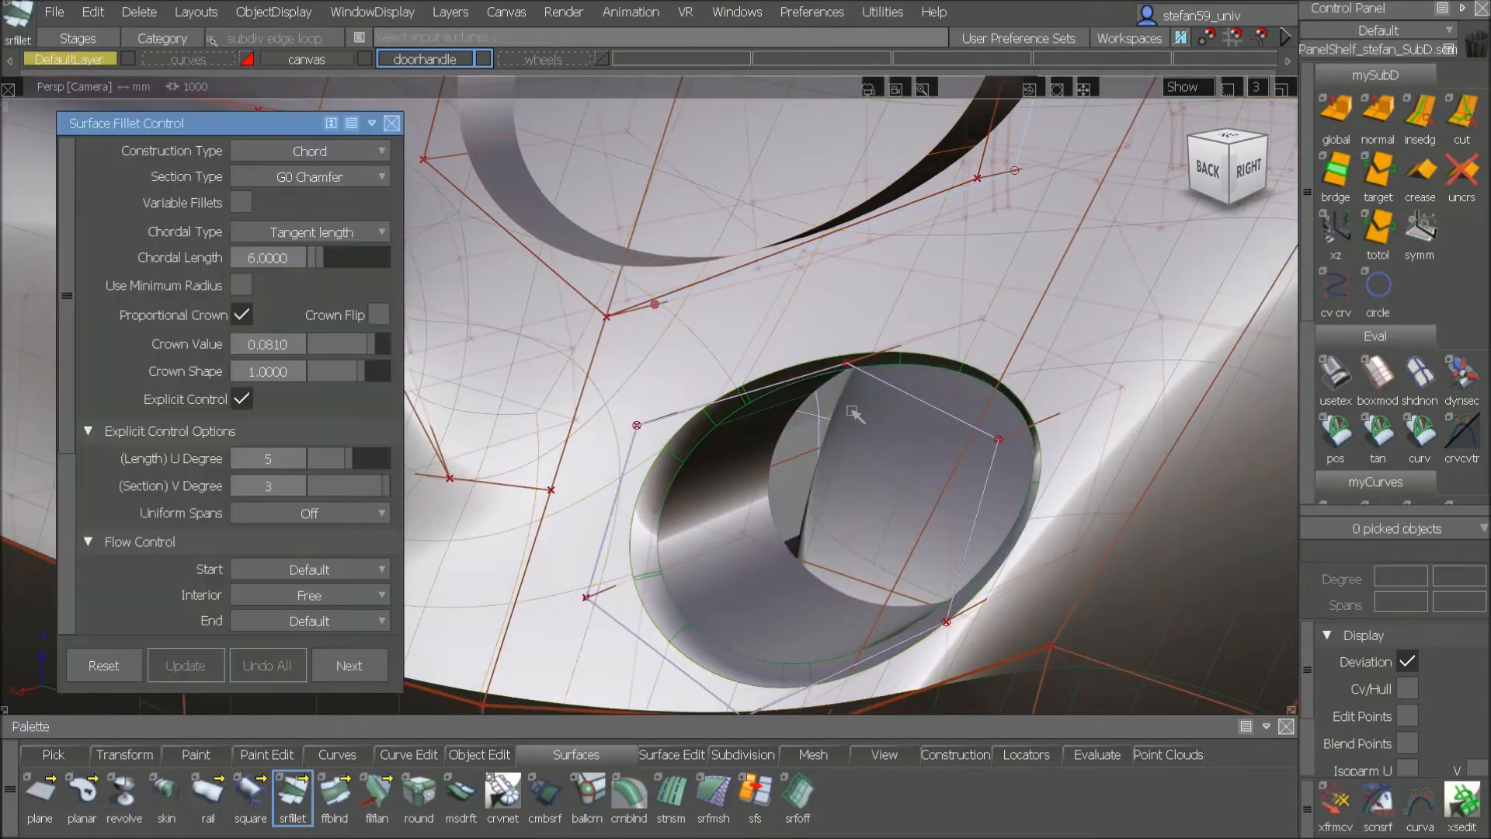
pyautogui.keyDown('alt'); pyautogui.keyDown('shift'); pyautogui.moveTo(838, 538); pyautogui.dragTo(852, 500, button='right'); pyautogui.keyUp('shift'); pyautogui.keyUp('alt')
pyautogui.keyDown('alt'); pyautogui.keyDown('shift'); pyautogui.moveTo(827, 494); pyautogui.dragTo(1196, 492, button='middle'); pyautogui.keyUp('shift'); pyautogui.keyUp('alt')
pyautogui.keyDown('alt'); pyautogui.keyDown('shift'); pyautogui.moveTo(1132, 500); pyautogui.dragTo(1122, 514, button='right'); pyautogui.keyUp('shift'); pyautogui.keyUp('alt')
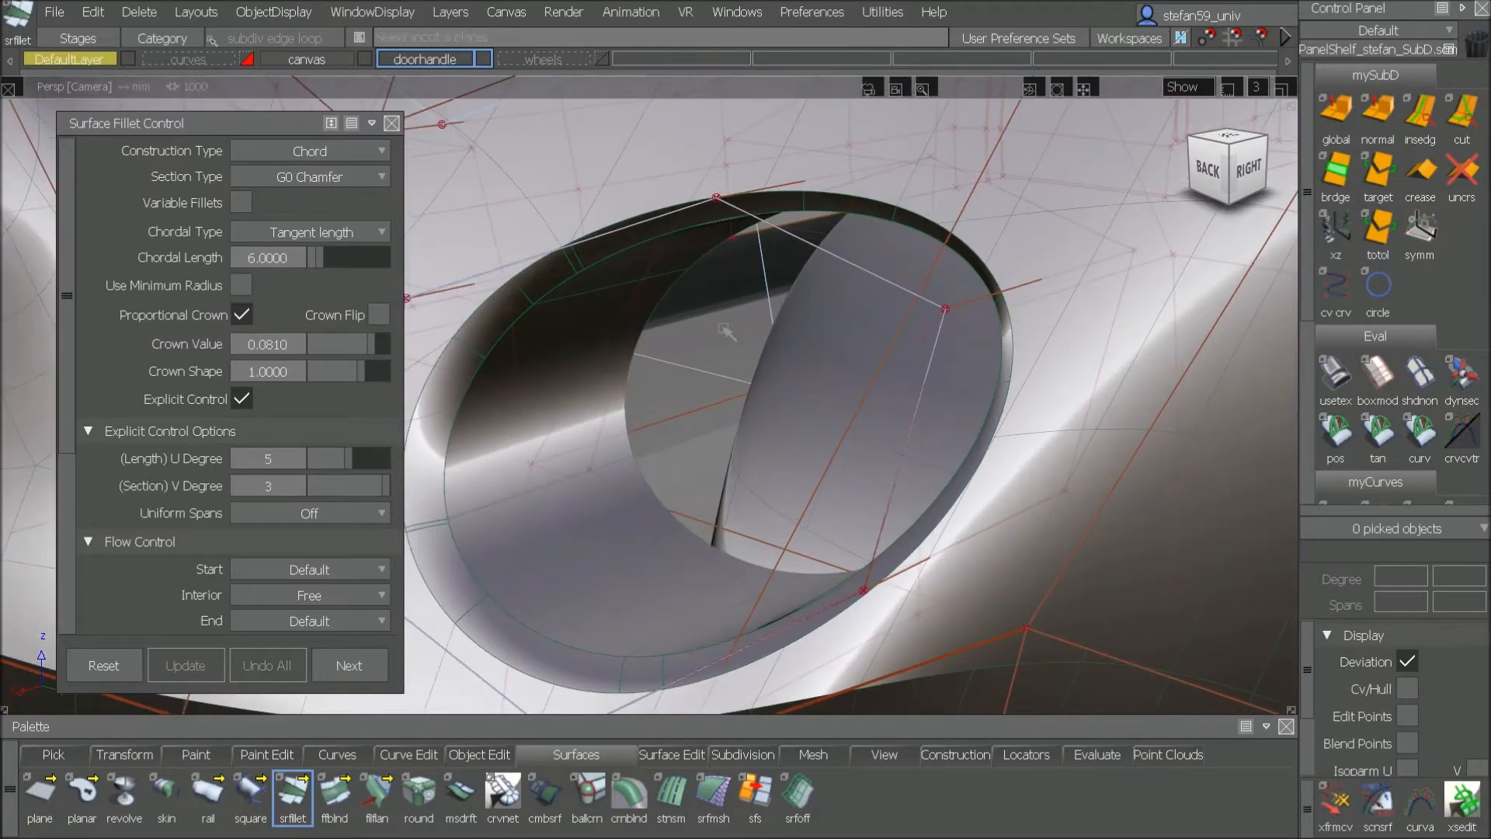
pyautogui.keyDown('alt'); pyautogui.keyDown('shift'); pyautogui.moveTo(765, 358); pyautogui.dragTo(525, 522); pyautogui.keyUp('shift'); pyautogui.keyUp('alt')
# Step: Extrude the lower lamp circle again in the global orientation to form a second subdivision ring
pyautogui.keyDown('ctrl'); pyautogui.keyDown('shift'); pyautogui.moveTo(632, 412); pyautogui.dragTo(655, 303); pyautogui.keyUp('shift'); pyautogui.keyUp('ctrl')
pyautogui.keyDown('ctrl'); pyautogui.keyDown('shift'); pyautogui.moveTo(532, 346); pyautogui.dragTo(582, 377); pyautogui.keyUp('shift'); pyautogui.keyUp('ctrl')
pyautogui.click(507, 358)
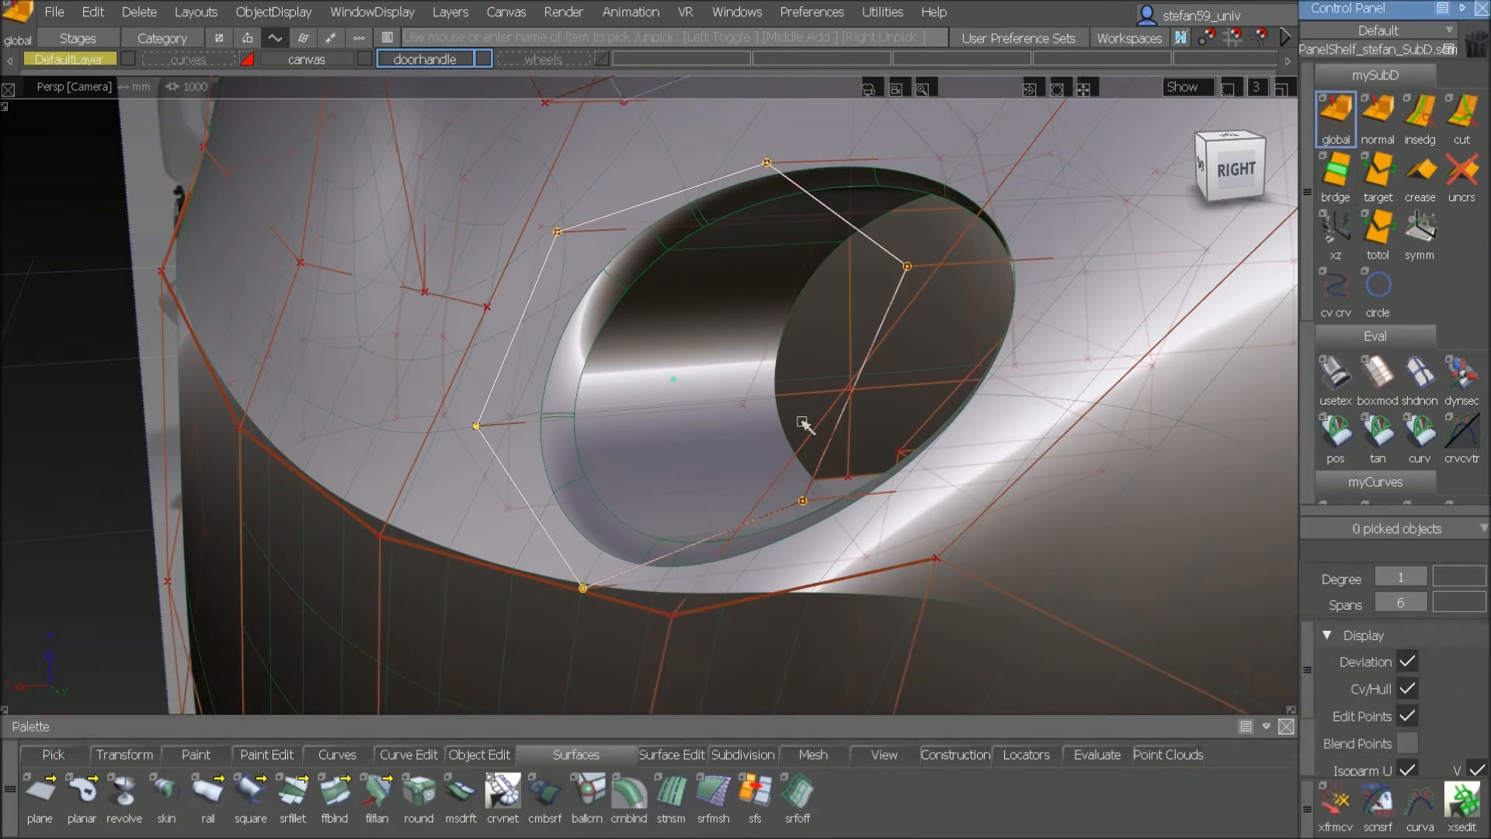
pyautogui.moveTo(538, 390); pyautogui.dragTo(608, 398)
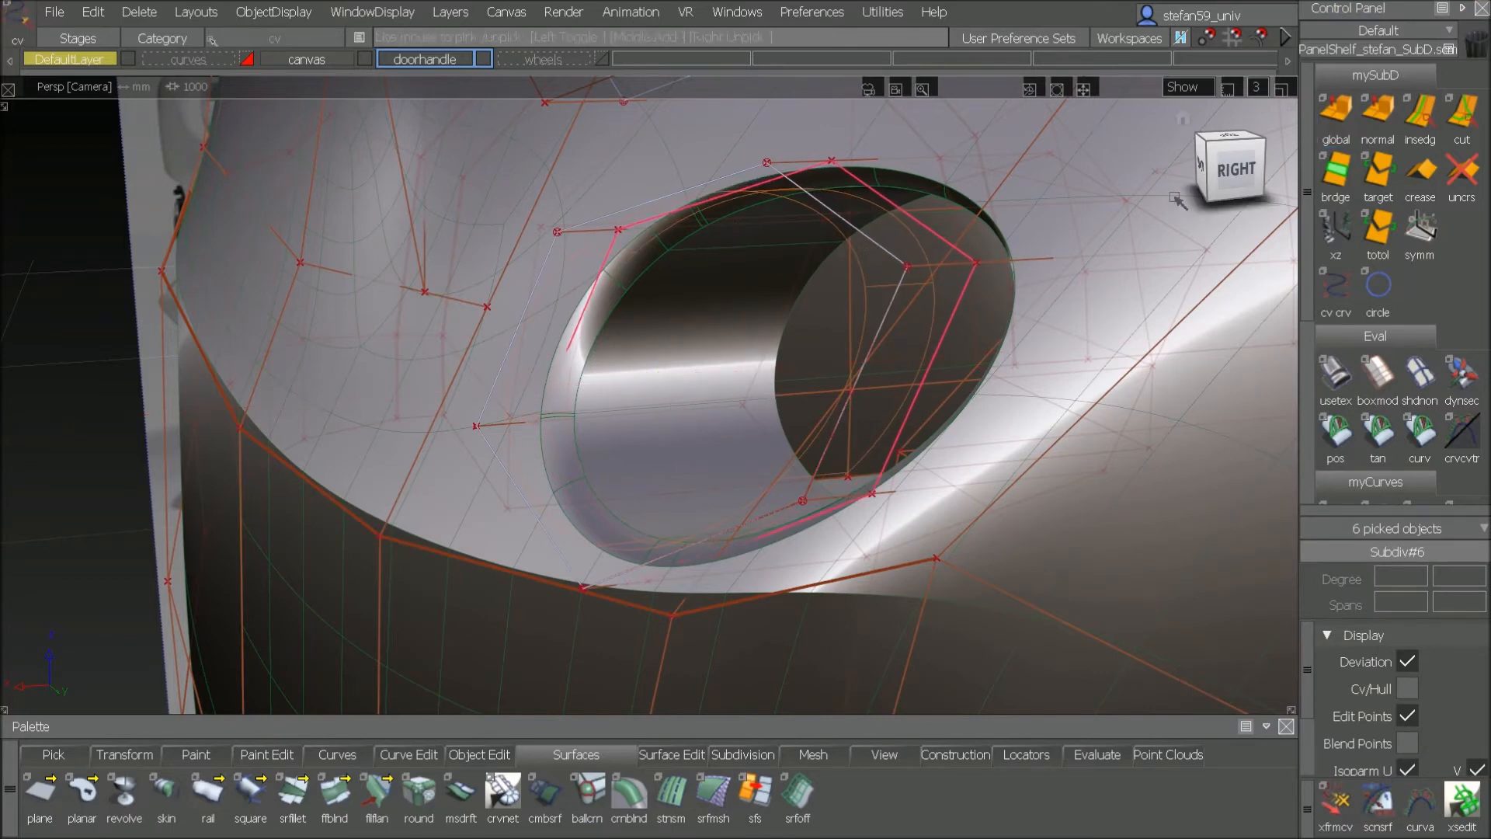
pyautogui.click(1336, 377)
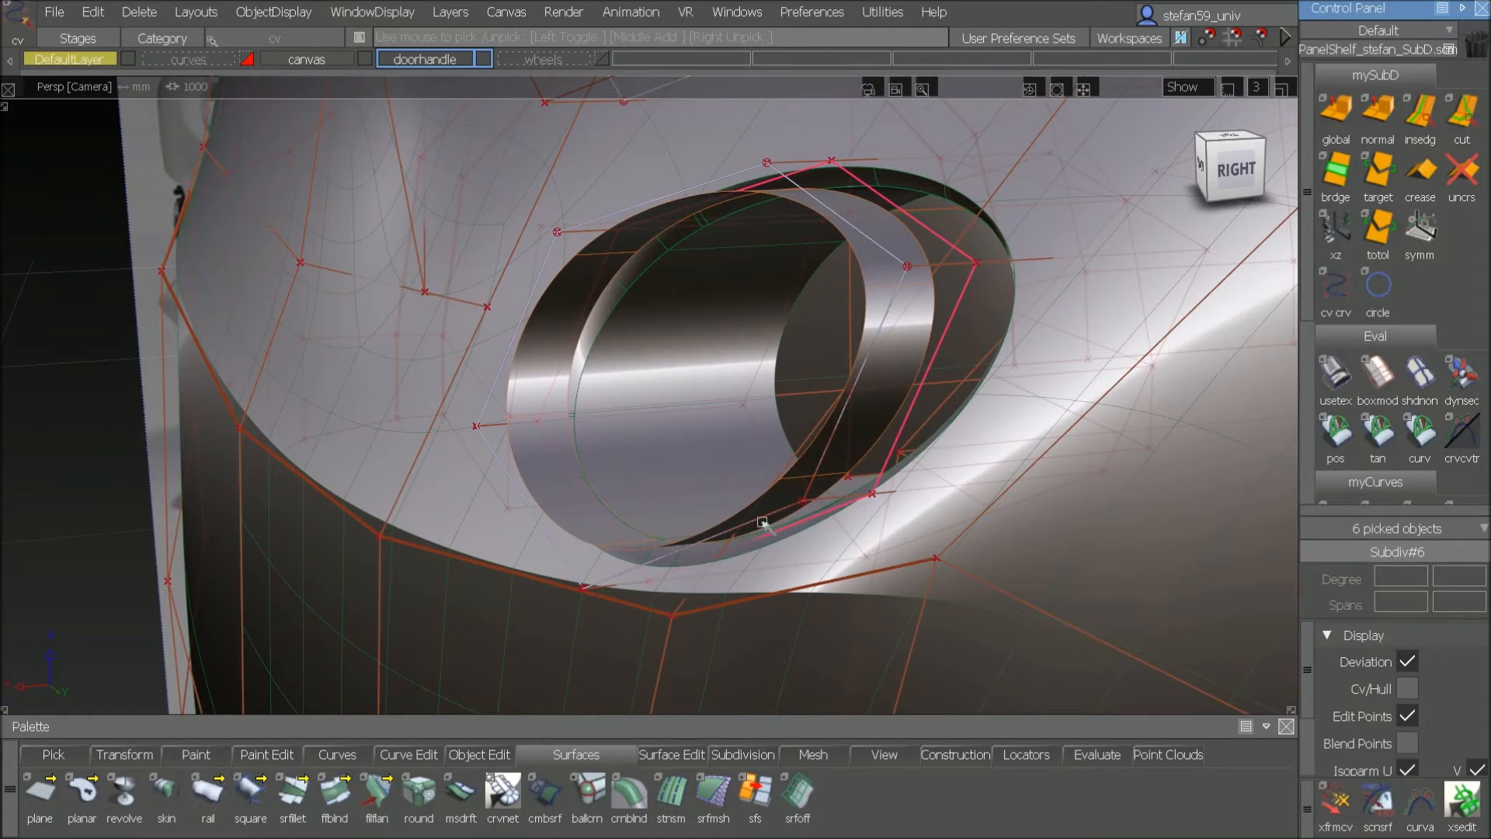
# Step: Isolate the second lamp ring from the rest of the model and display it in box mode
pyautogui.keyDown('alt'); pyautogui.keyDown('shift'); pyautogui.moveTo(707, 513); pyautogui.dragTo(809, 573); pyautogui.keyUp('shift'); pyautogui.keyUp('alt')
pyautogui.keyDown('ctrl'); pyautogui.keyDown('shift'); pyautogui.click(734, 487); pyautogui.keyUp('shift'); pyautogui.keyUp('ctrl')
pyautogui.keyDown('ctrl'); pyautogui.keyDown('shift'); pyautogui.moveTo(735, 487); pyautogui.dragTo(734, 536); pyautogui.keyUp('shift'); pyautogui.keyUp('ctrl')
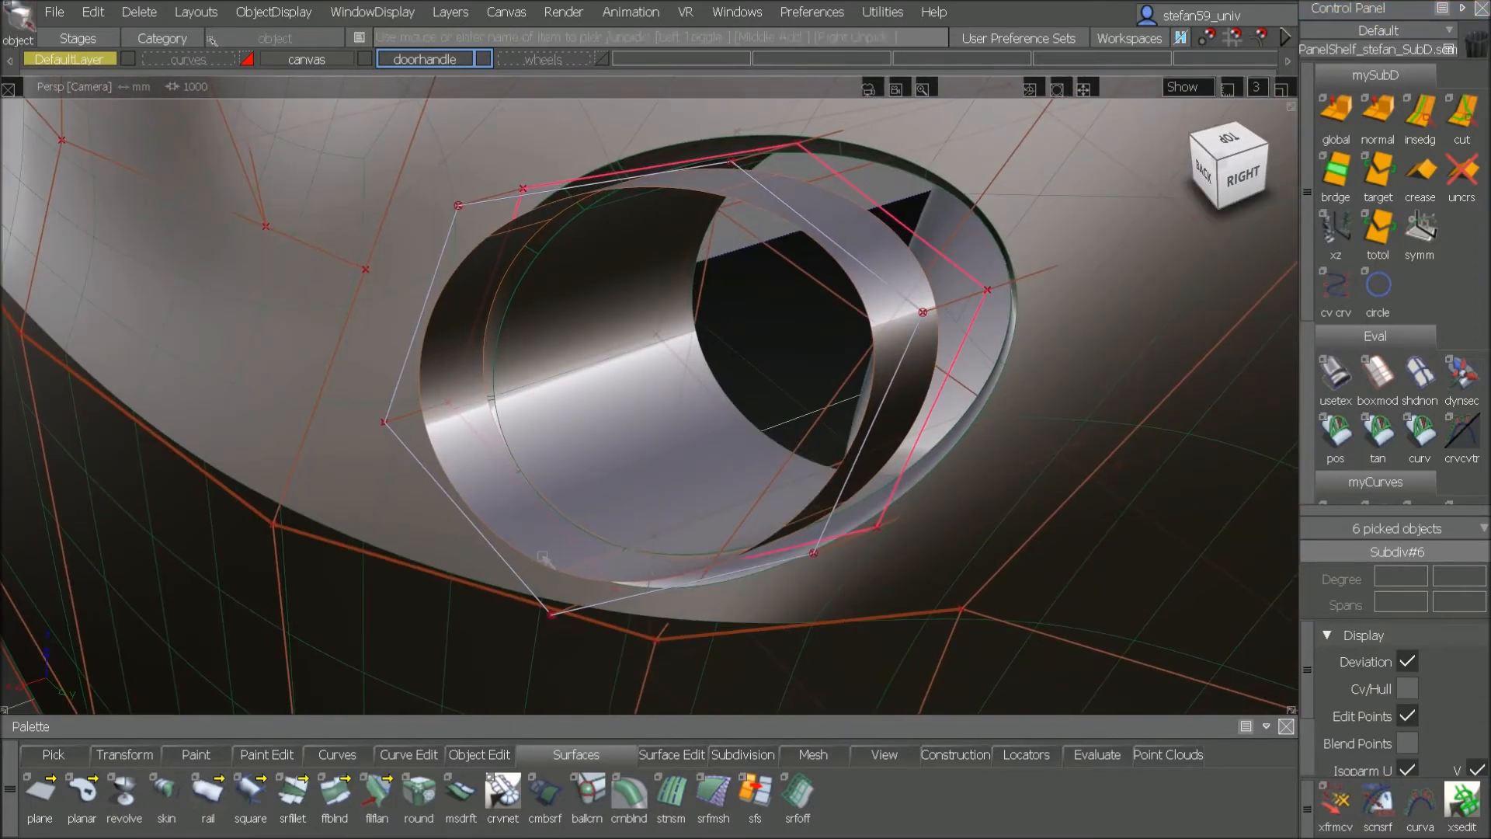
pyautogui.click(503, 545)
pyautogui.keyDown('ctrl'); pyautogui.keyDown('shift'); pyautogui.moveTo(502, 543); pyautogui.dragTo(493, 586, button='right'); pyautogui.keyUp('shift'); pyautogui.keyUp('ctrl')
pyautogui.keyDown('alt'); pyautogui.keyDown('shift'); pyautogui.moveTo(576, 564); pyautogui.dragTo(560, 497); pyautogui.keyUp('shift'); pyautogui.keyUp('alt')
pyautogui.click(1391, 369)
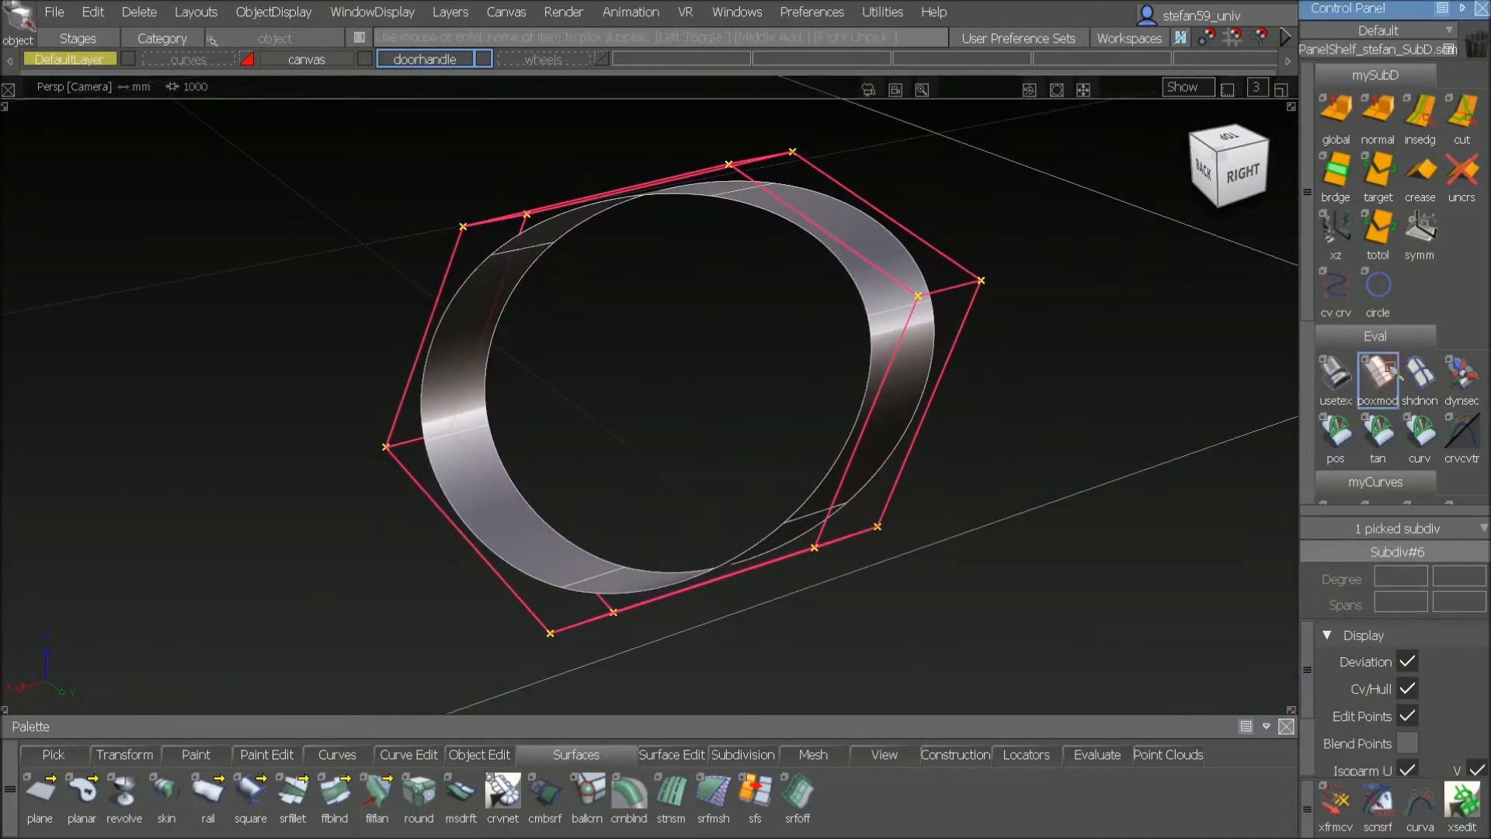
pyautogui.click(888, 300)
pyautogui.keyDown('alt'); pyautogui.keyDown('shift'); pyautogui.moveTo(818, 348); pyautogui.dragTo(879, 380); pyautogui.keyUp('shift'); pyautogui.keyUp('alt')
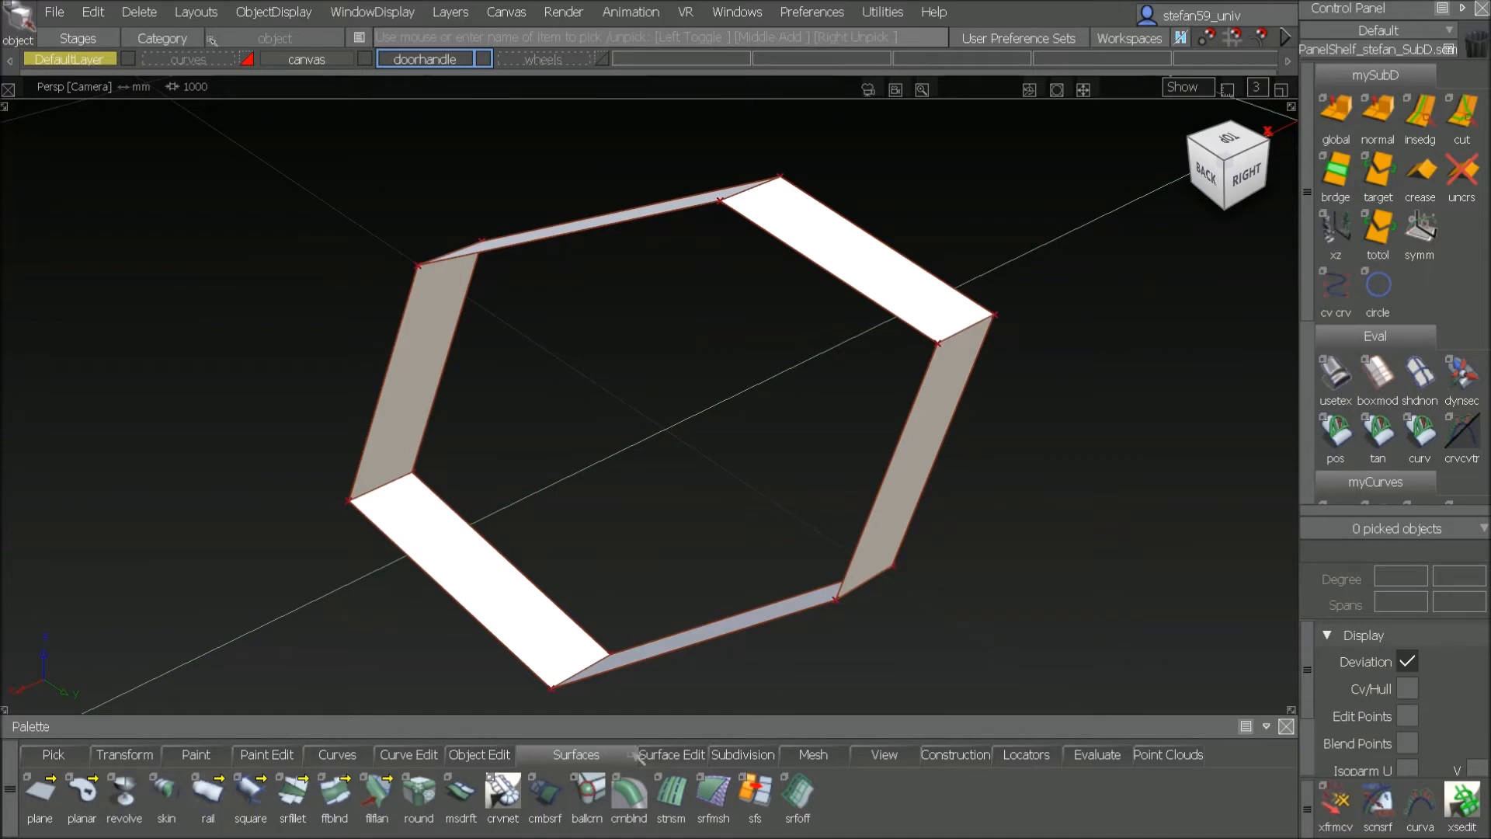
# Step: Bridge two opposite front edges of the lamp ring with 2 divisions
pyautogui.click(734, 757)
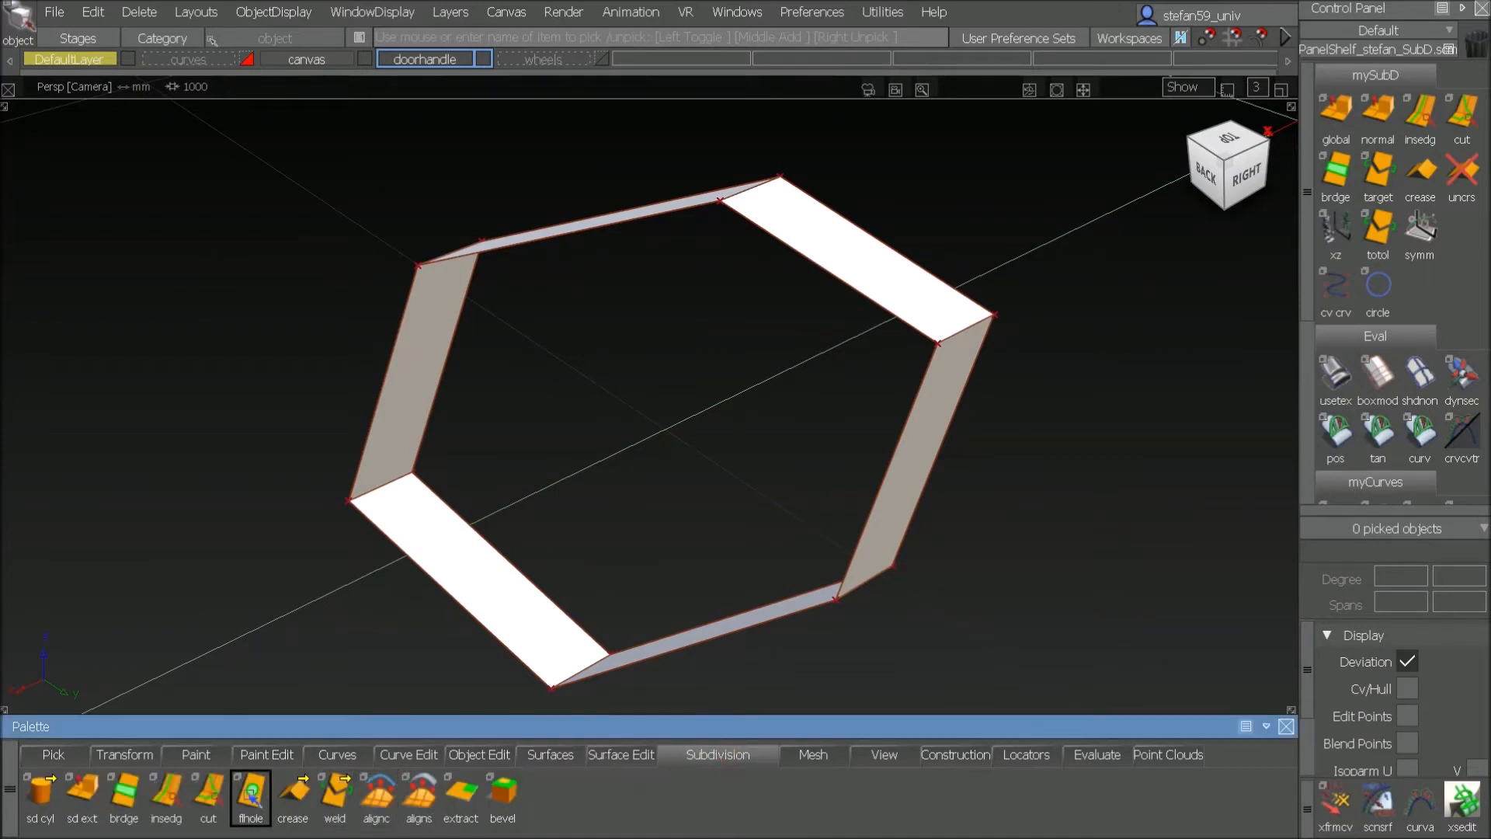
pyautogui.doubleClick(125, 794)
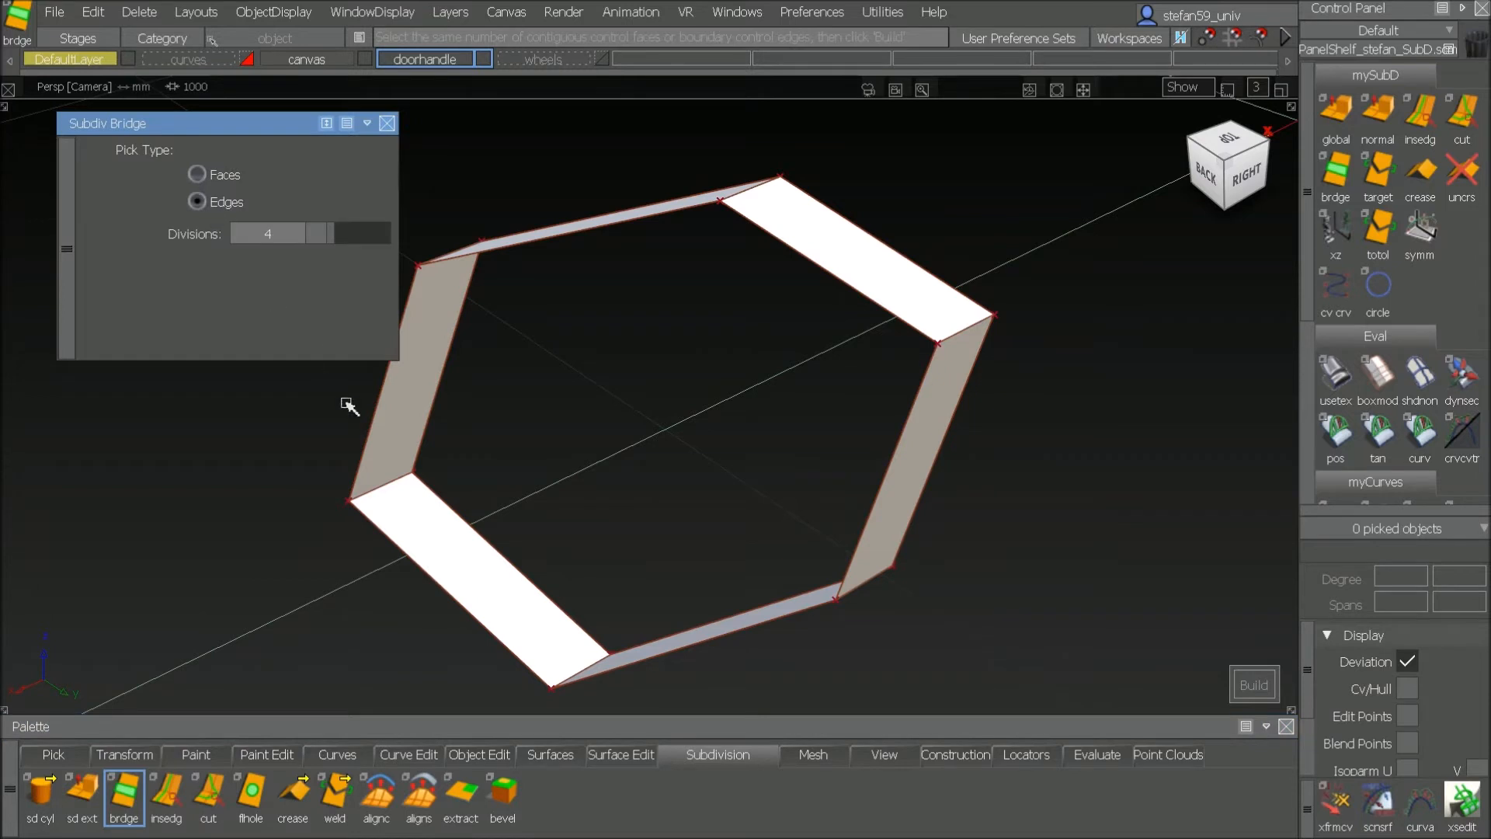
pyautogui.click(371, 424)
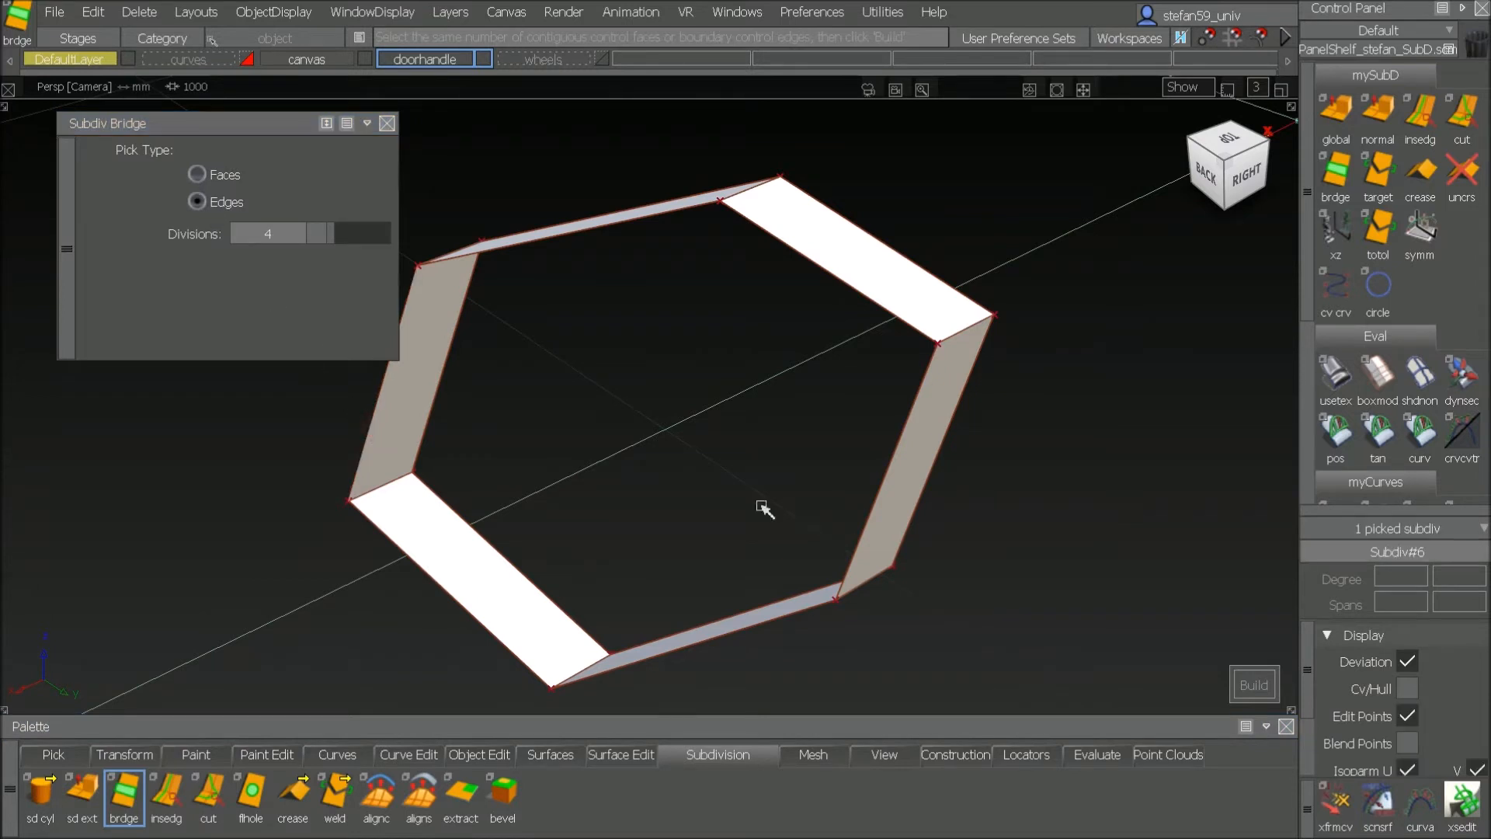
pyautogui.click(860, 536)
pyautogui.click(1243, 685)
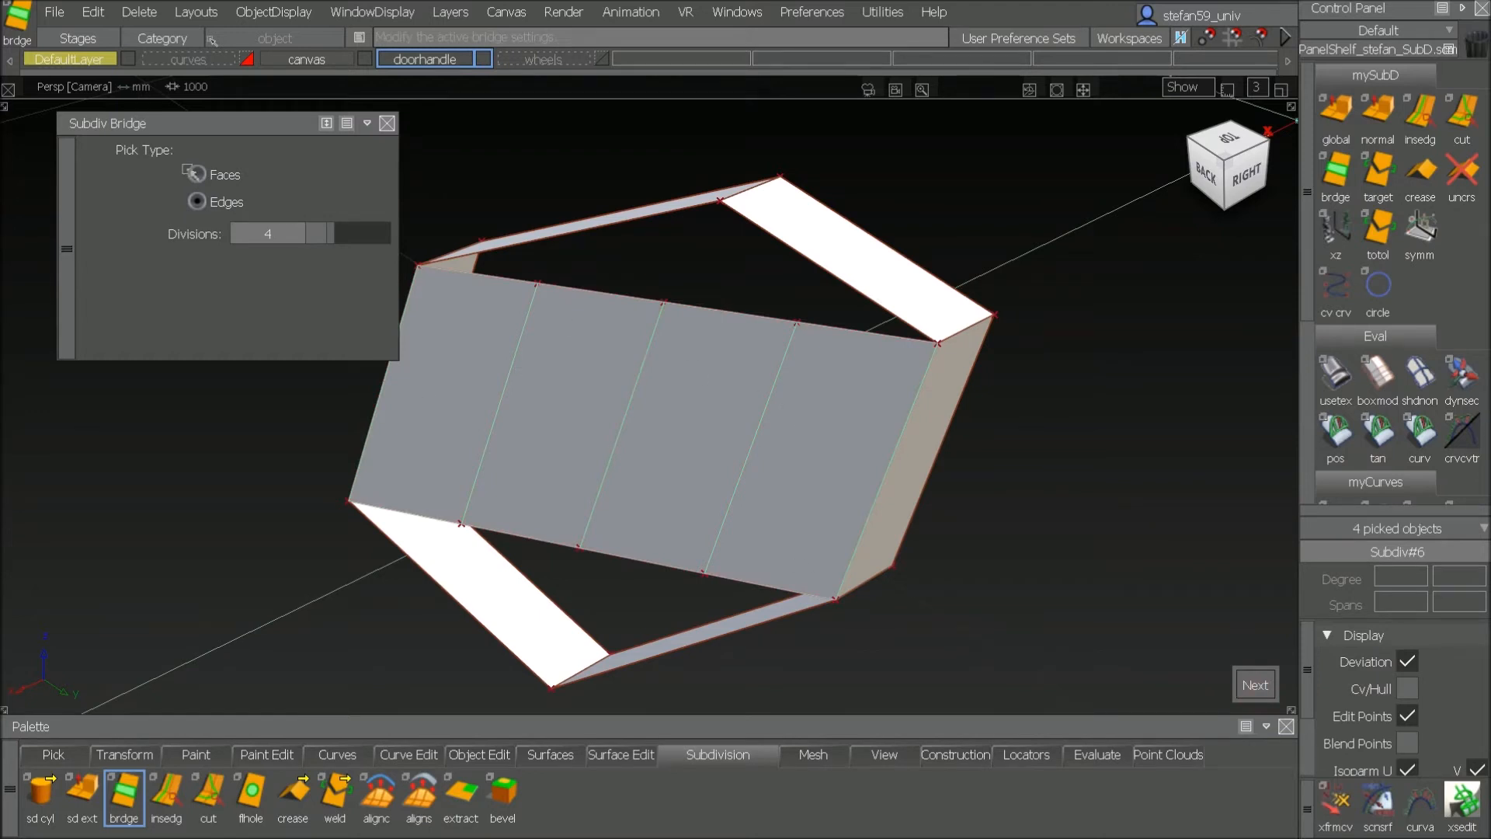
pyautogui.moveTo(327, 237); pyautogui.dragTo(316, 240)
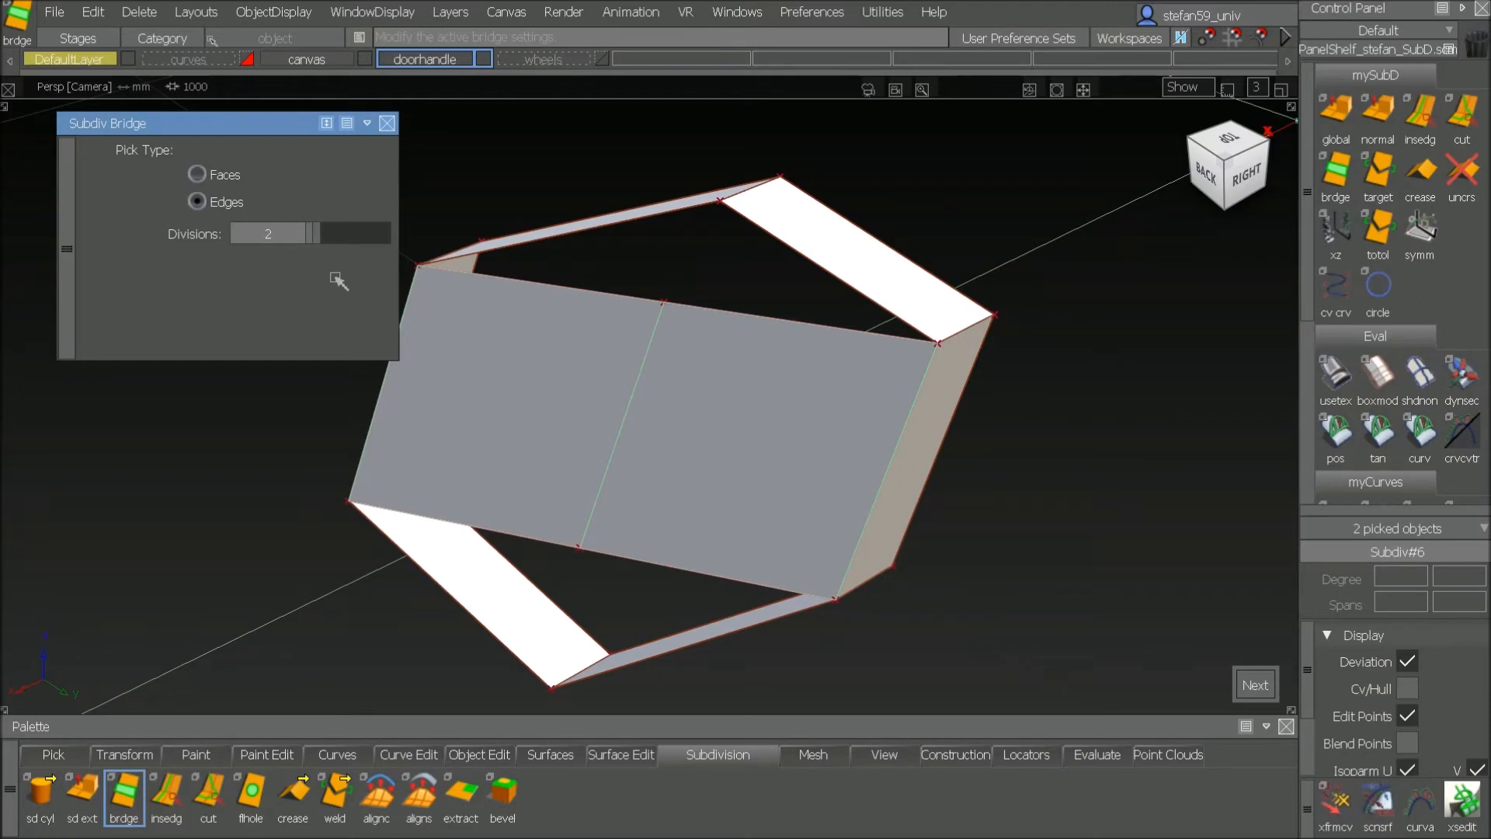
pyautogui.keyDown('ctrl'); pyautogui.keyDown('shift'); pyautogui.moveTo(739, 360); pyautogui.dragTo(771, 228); pyautogui.keyUp('shift'); pyautogui.keyUp('ctrl')
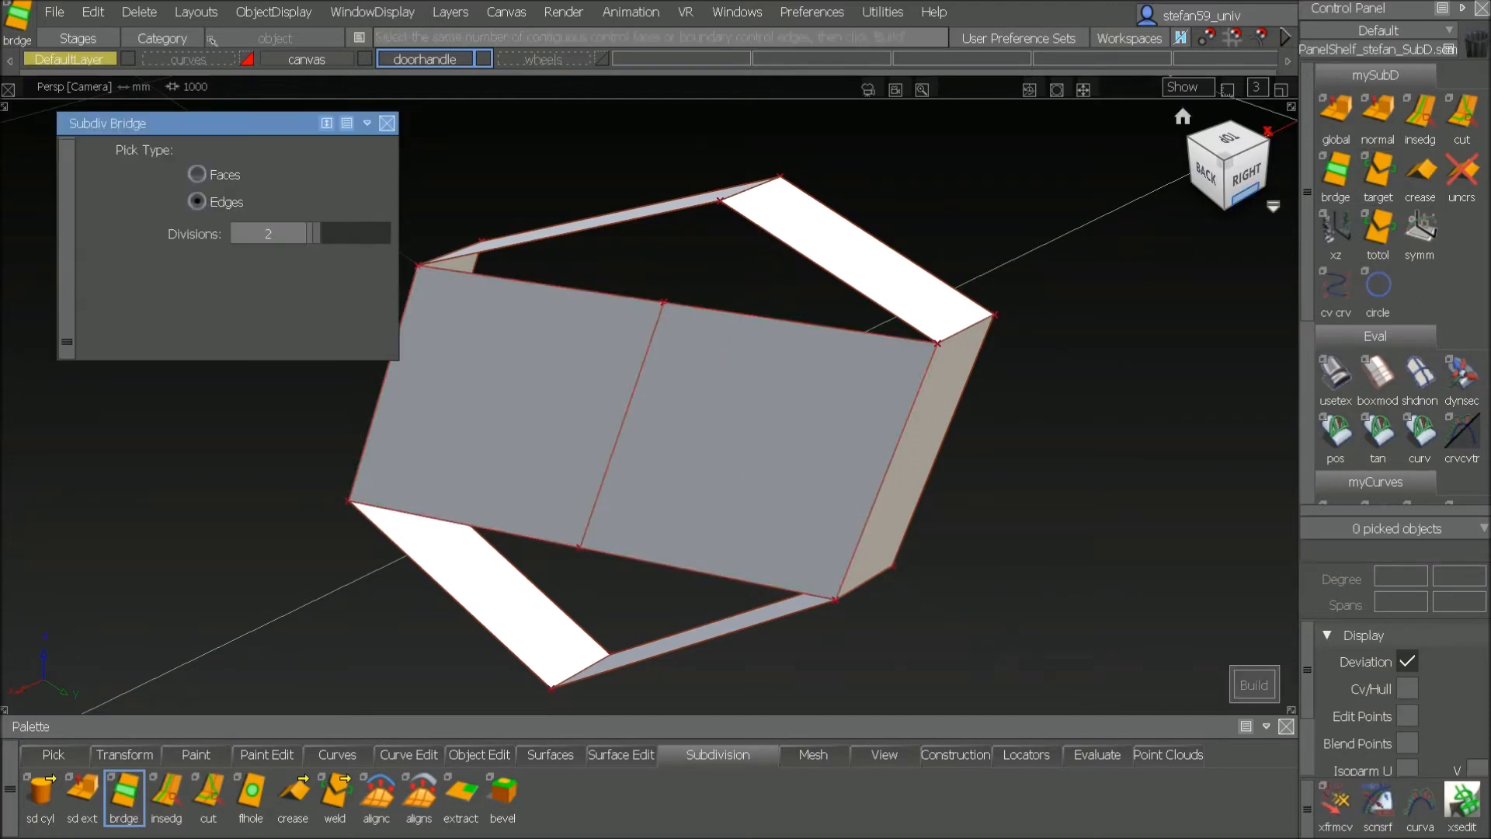
# Step: Weld the bridge's two middle vertices to the adjacent corner vertices of the lamp ring using the To Target weld type
pyautogui.click(1379, 175)
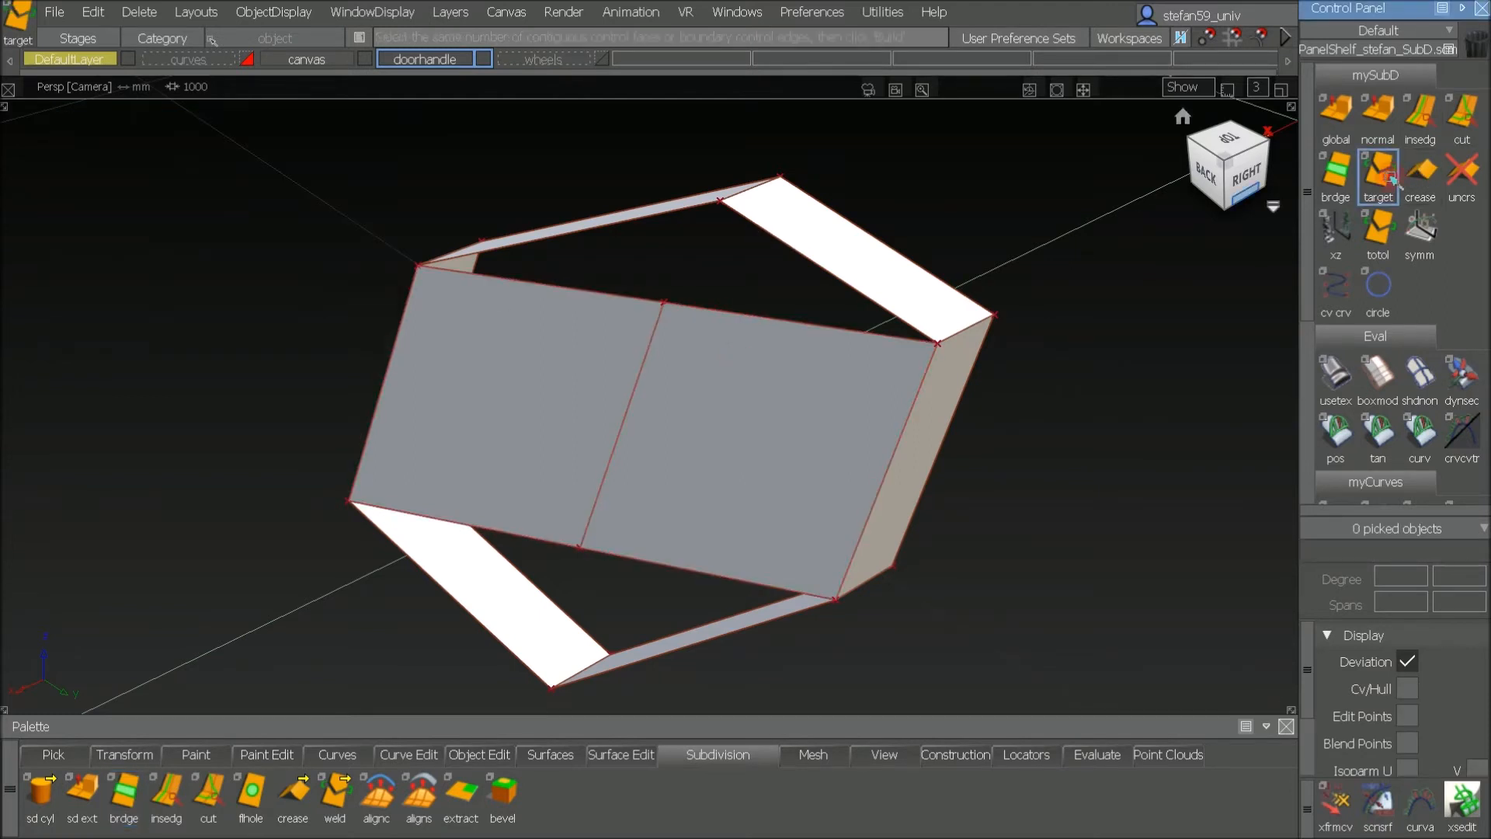
pyautogui.click(666, 303)
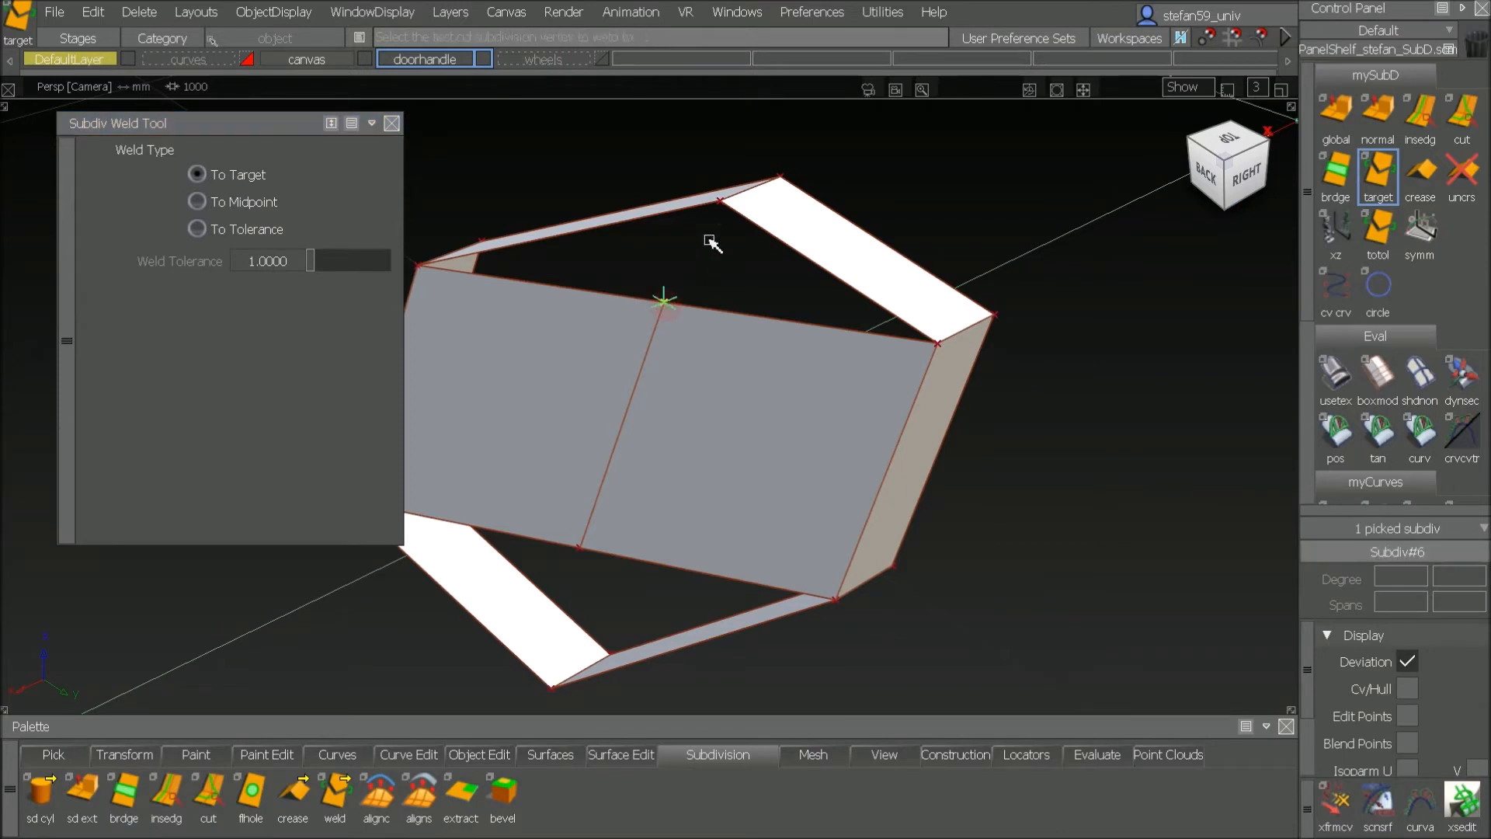
pyautogui.click(721, 200)
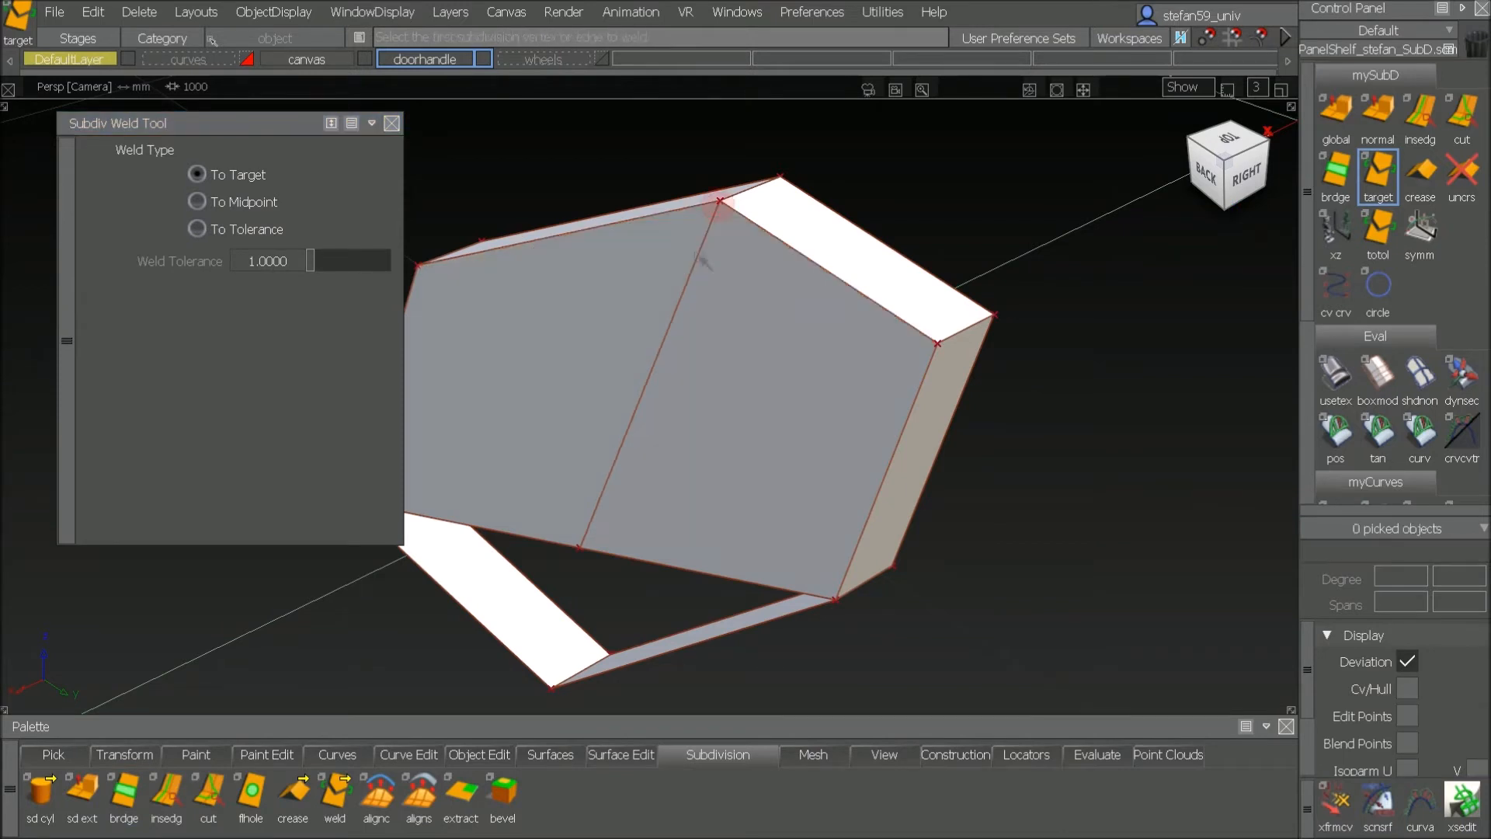
pyautogui.click(581, 550)
pyautogui.click(554, 693)
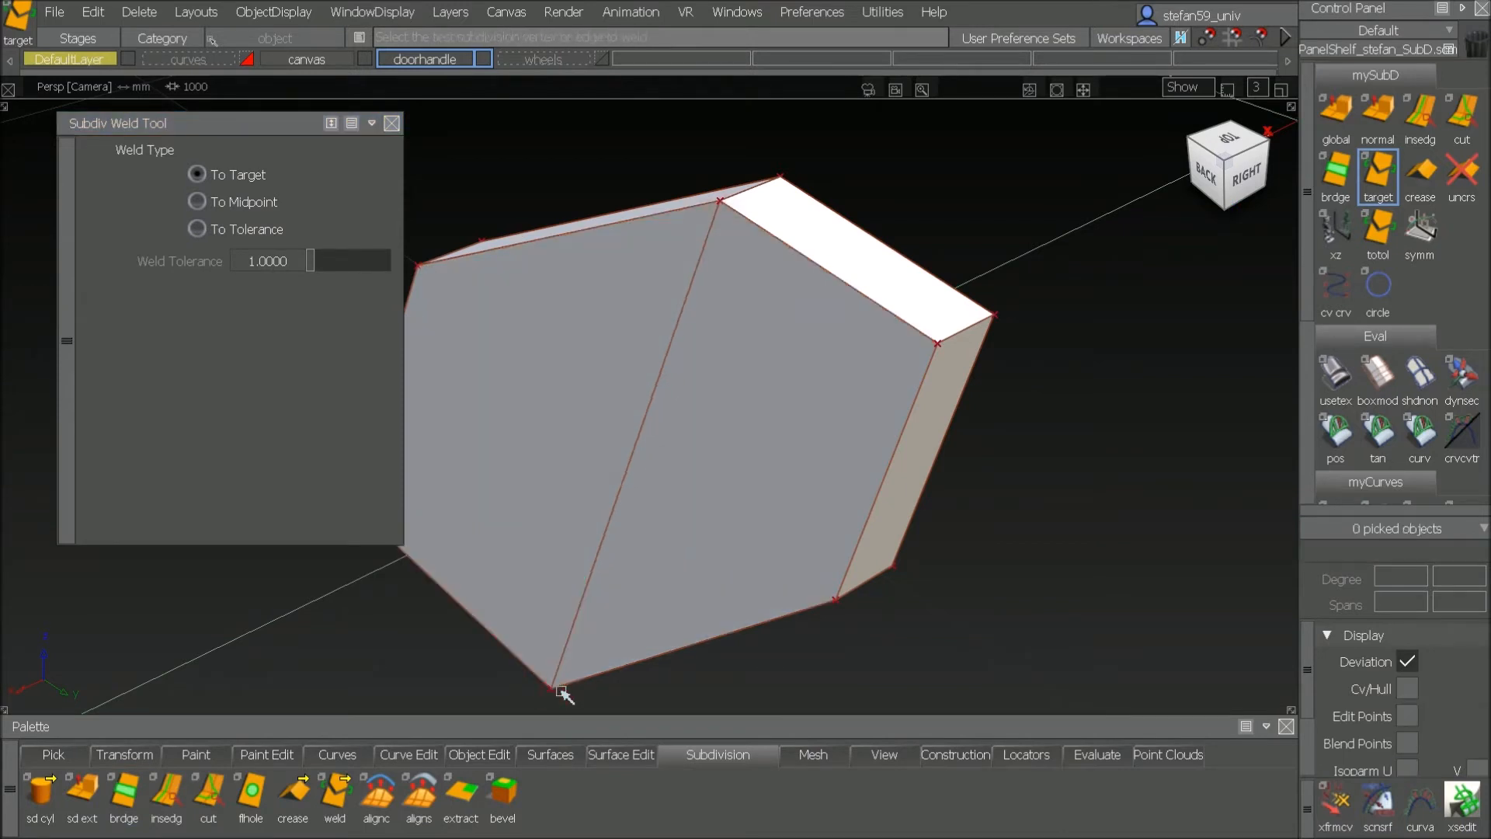
# Step: Restore the smooth display with the full model visible and move the closed lamp cap's front vertices into the lower lamp opening
pyautogui.keyDown('alt'); pyautogui.keyDown('shift'); pyautogui.moveTo(766, 436); pyautogui.dragTo(855, 416); pyautogui.keyUp('shift'); pyautogui.keyUp('alt')
pyautogui.keyDown('alt'); pyautogui.keyDown('shift'); pyautogui.moveTo(856, 416); pyautogui.dragTo(885, 471, button='middle'); pyautogui.keyUp('shift'); pyautogui.keyUp('alt')
pyautogui.click(1342, 377)
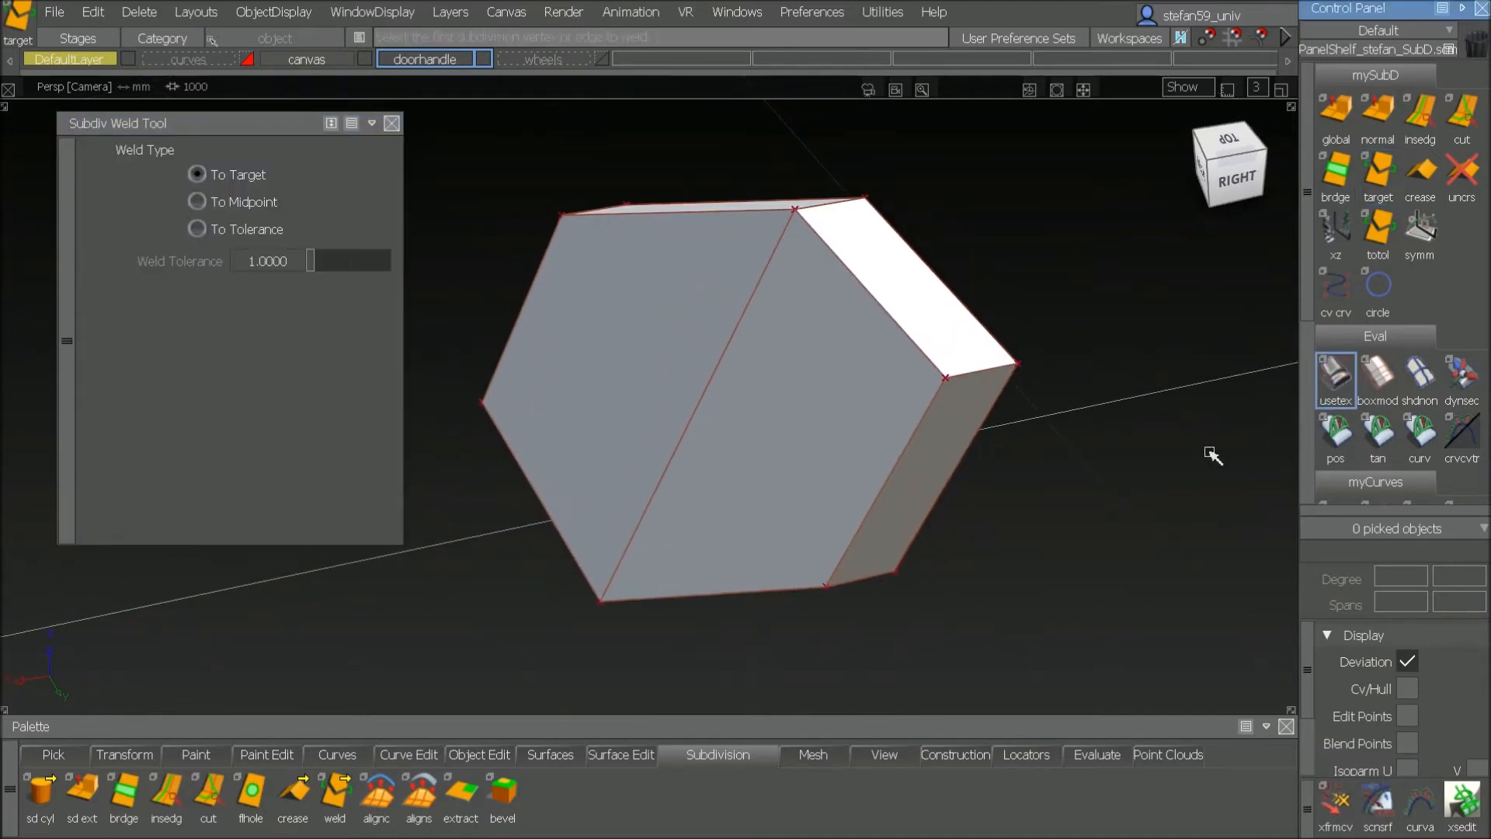
pyautogui.keyDown('alt'); pyautogui.keyDown('shift'); pyautogui.moveTo(1041, 539); pyautogui.dragTo(1045, 509); pyautogui.keyUp('shift'); pyautogui.keyUp('alt')
pyautogui.keyDown('ctrl'); pyautogui.keyDown('shift'); pyautogui.moveTo(808, 473); pyautogui.dragTo(772, 575); pyautogui.keyUp('shift'); pyautogui.keyUp('ctrl')
pyautogui.click(892, 504)
pyautogui.keyDown('ctrl'); pyautogui.keyDown('shift'); pyautogui.moveTo(758, 546); pyautogui.dragTo(761, 599, button='middle'); pyautogui.keyUp('shift'); pyautogui.keyUp('ctrl')
pyautogui.moveTo(60, 699); pyautogui.dragTo(175, 689)
pyautogui.keyDown('alt'); pyautogui.keyDown('shift'); pyautogui.moveTo(638, 486); pyautogui.dragTo(770, 402); pyautogui.keyUp('shift'); pyautogui.keyUp('alt')
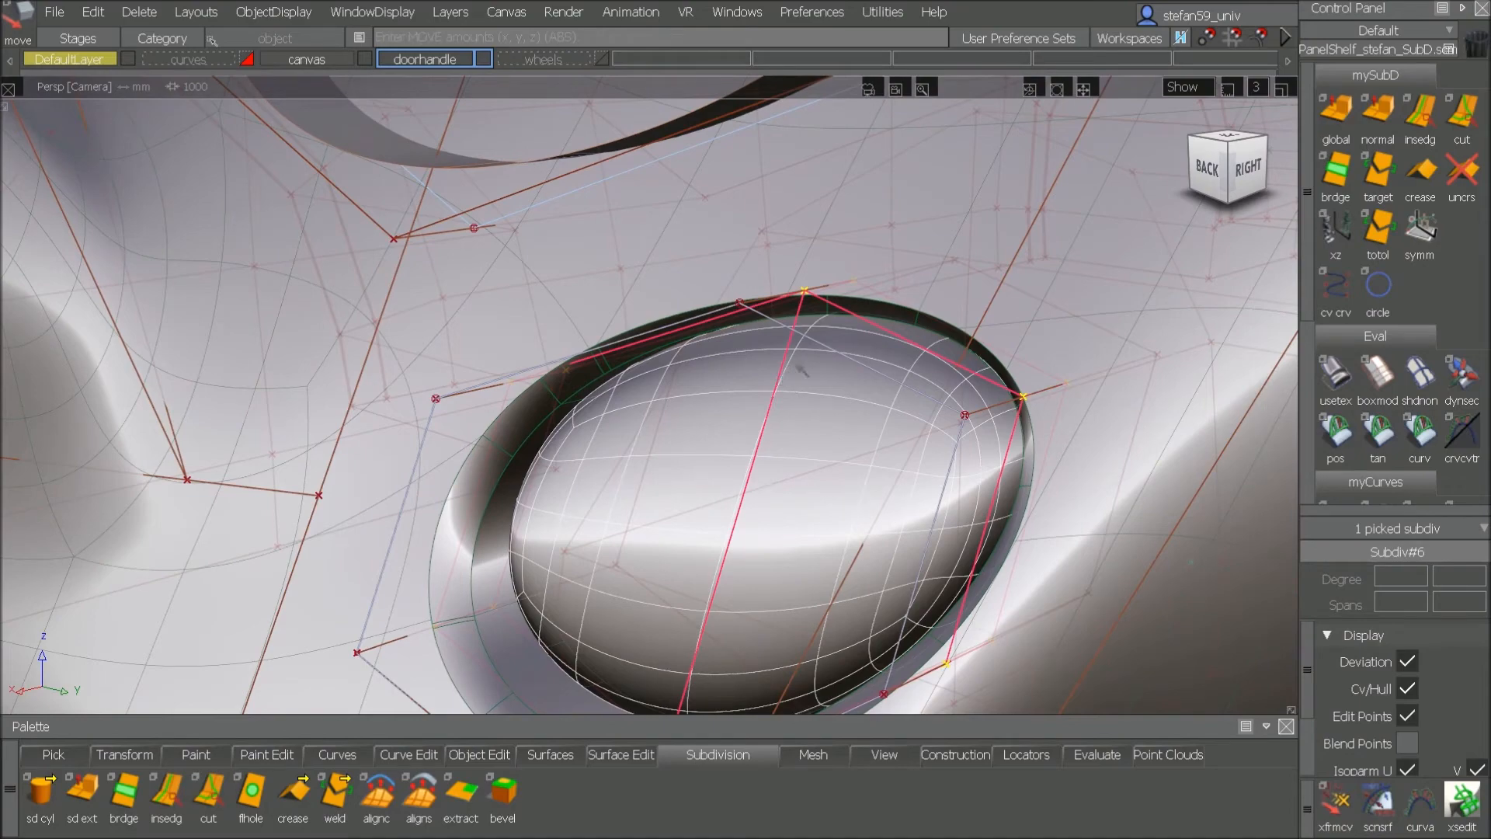
pyautogui.click(744, 405)
# Step: Build a G0 Chamfer surface fillet between the upper lamp ring and the body, with Chord construction and a tangent length of 7
pyautogui.keyDown('alt'); pyautogui.keyDown('shift'); pyautogui.moveTo(779, 368); pyautogui.dragTo(792, 409, button='right'); pyautogui.keyUp('shift'); pyautogui.keyUp('alt')
pyautogui.keyDown('alt'); pyautogui.keyDown('shift'); pyautogui.moveTo(793, 410); pyautogui.dragTo(286, 358, button='middle'); pyautogui.keyUp('shift'); pyautogui.keyUp('alt')
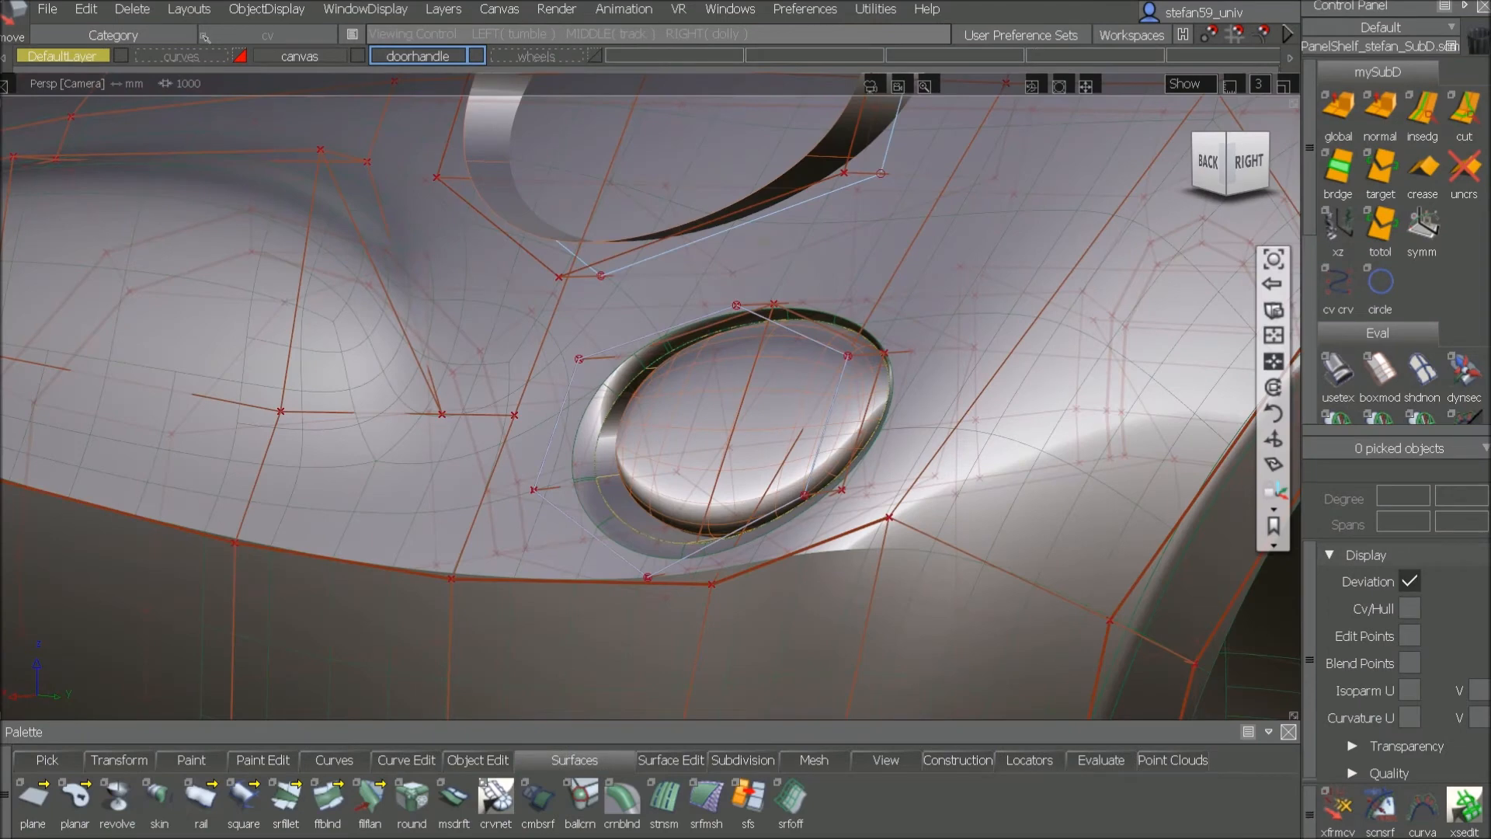
pyautogui.keyDown('alt'); pyautogui.keyDown('shift'); pyautogui.moveTo(720, 194); pyautogui.dragTo(710, 342, button='middle'); pyautogui.keyUp('shift'); pyautogui.keyUp('alt')
pyautogui.keyDown('alt'); pyautogui.keyDown('shift'); pyautogui.moveTo(710, 343); pyautogui.dragTo(708, 351, button='middle'); pyautogui.keyUp('shift'); pyautogui.keyUp('alt')
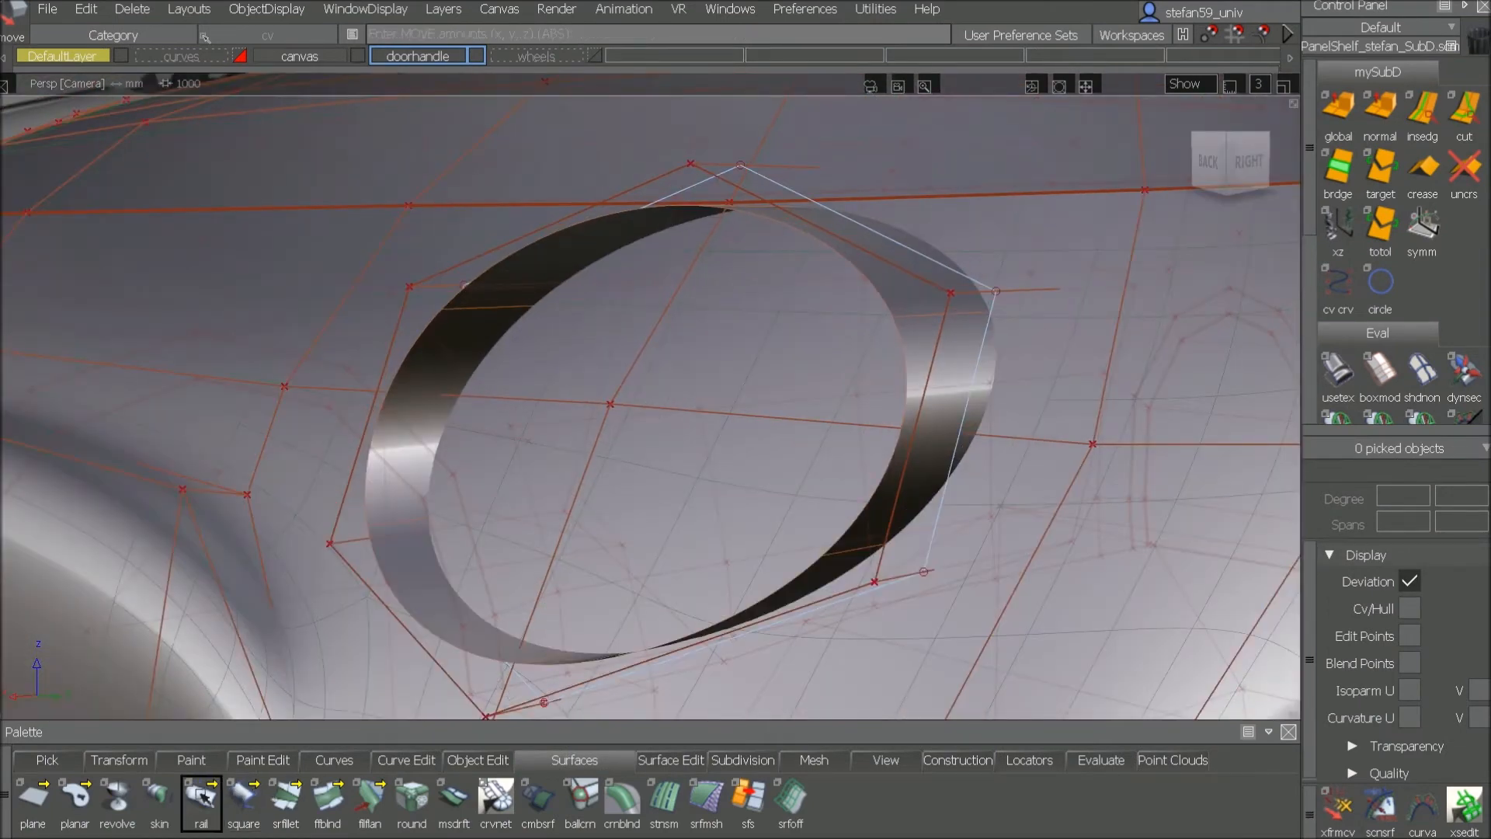
pyautogui.click(286, 800)
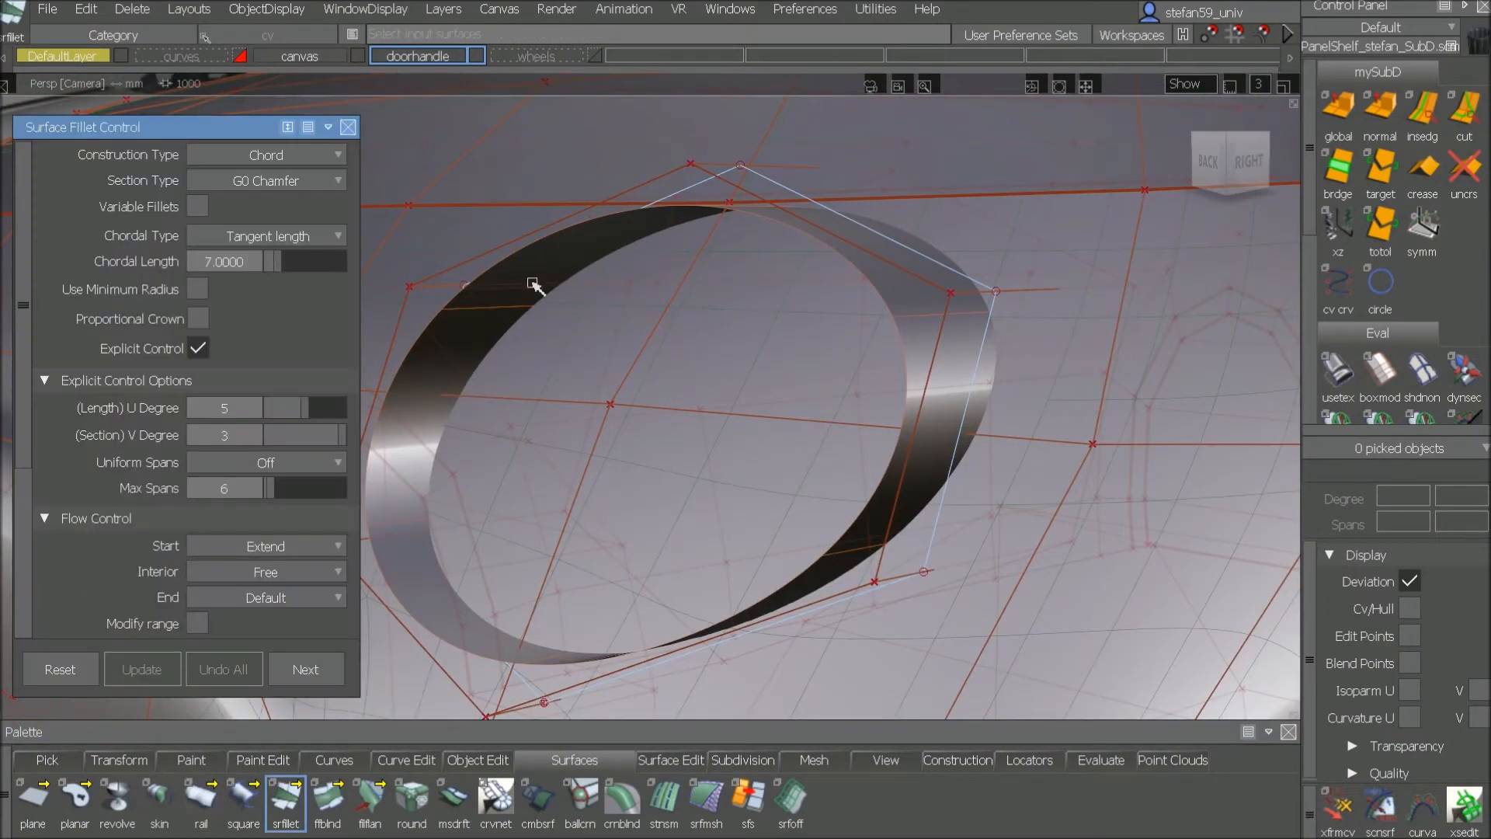
pyautogui.click(539, 388)
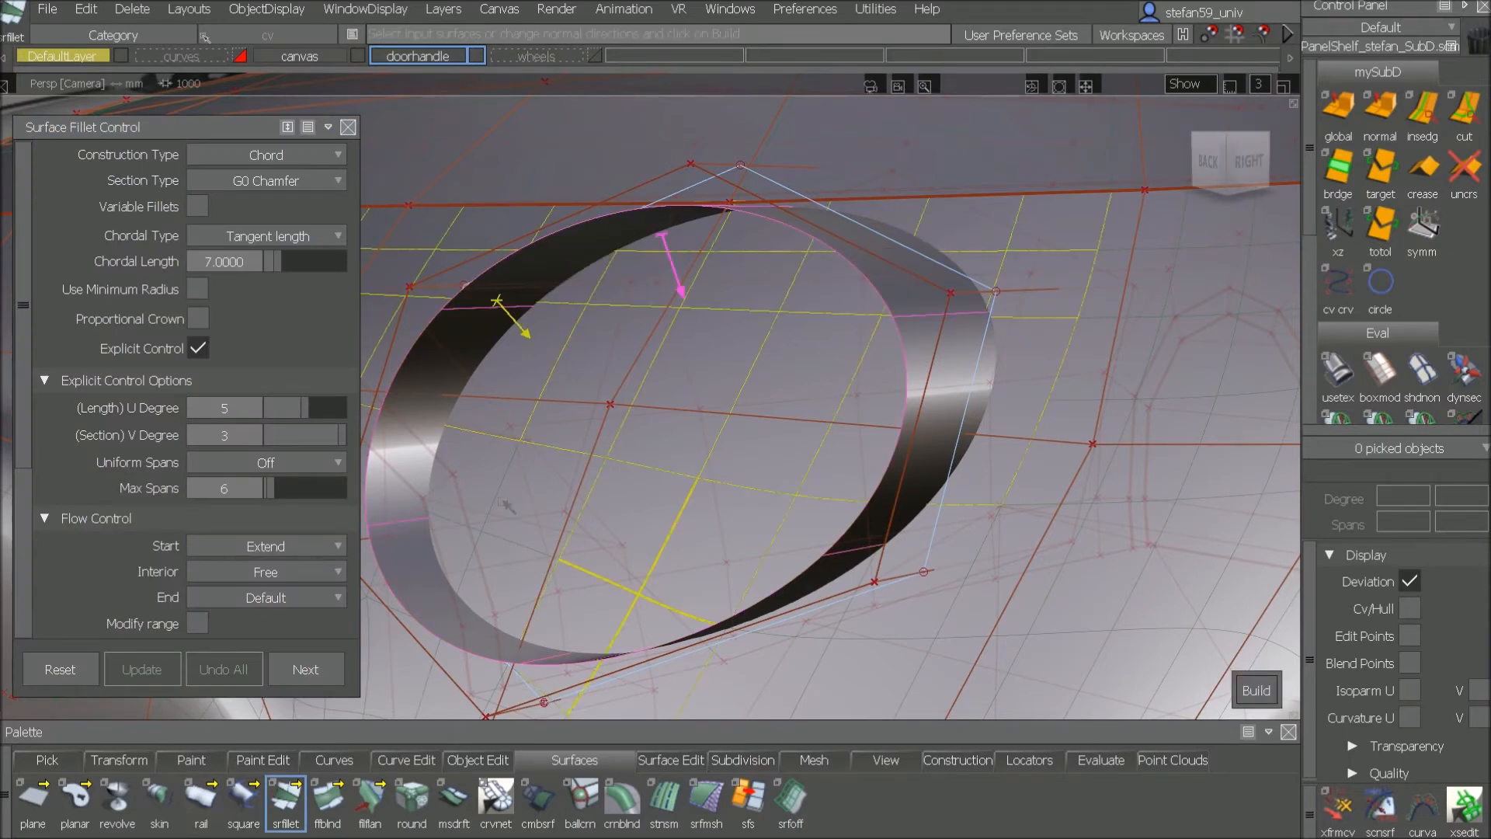
pyautogui.keyDown('alt'); pyautogui.keyDown('shift'); pyautogui.moveTo(544, 432); pyautogui.dragTo(580, 415); pyautogui.keyUp('shift'); pyautogui.keyUp('alt')
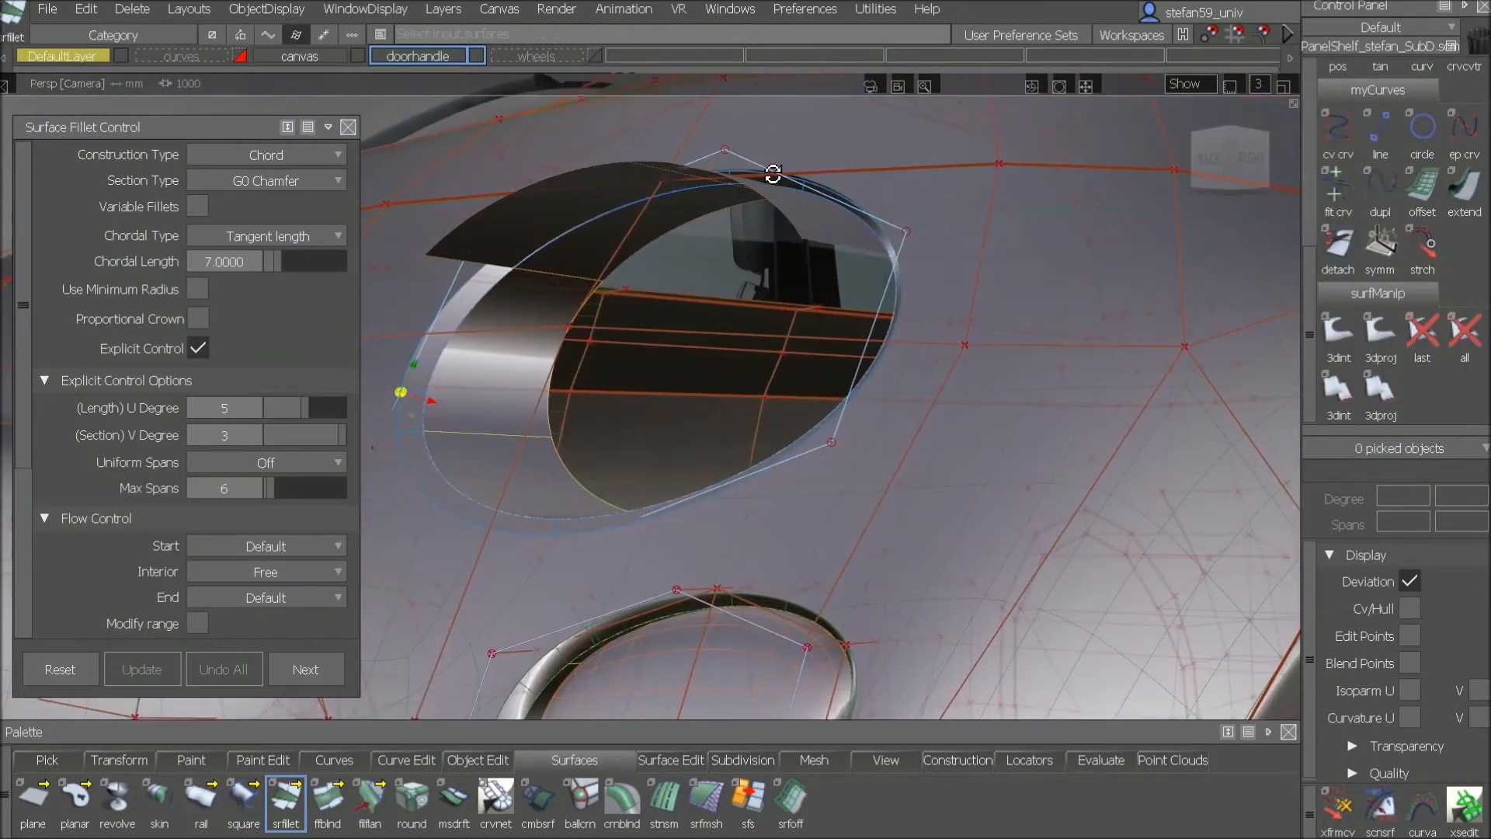
# Step: Trim the upper lamp ring in 3D at its intersection with the chamfer and discard the part protruding beyond it
pyautogui.click(1338, 334)
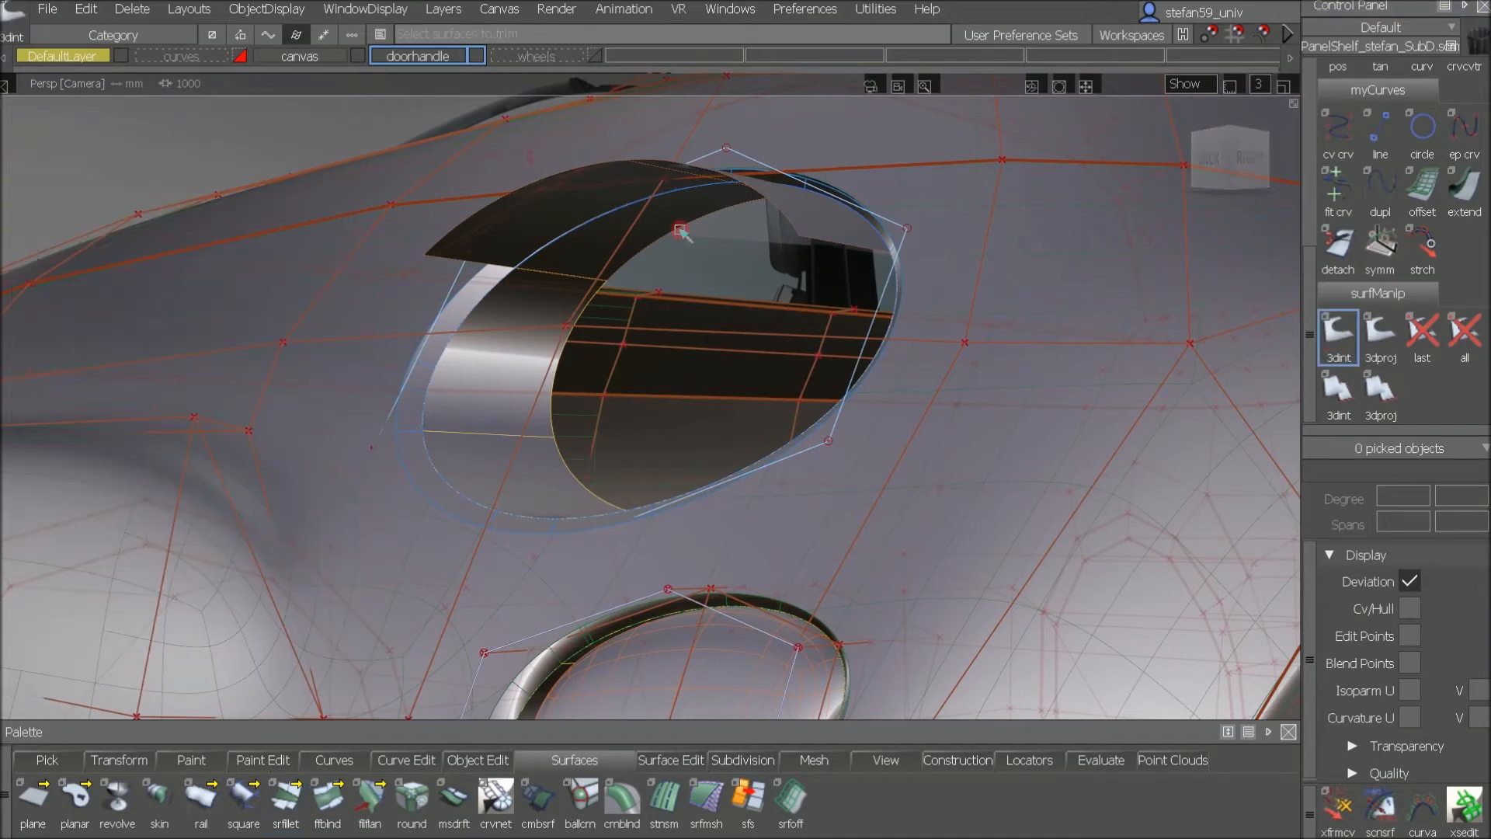
pyautogui.click(681, 230)
pyautogui.click(675, 227)
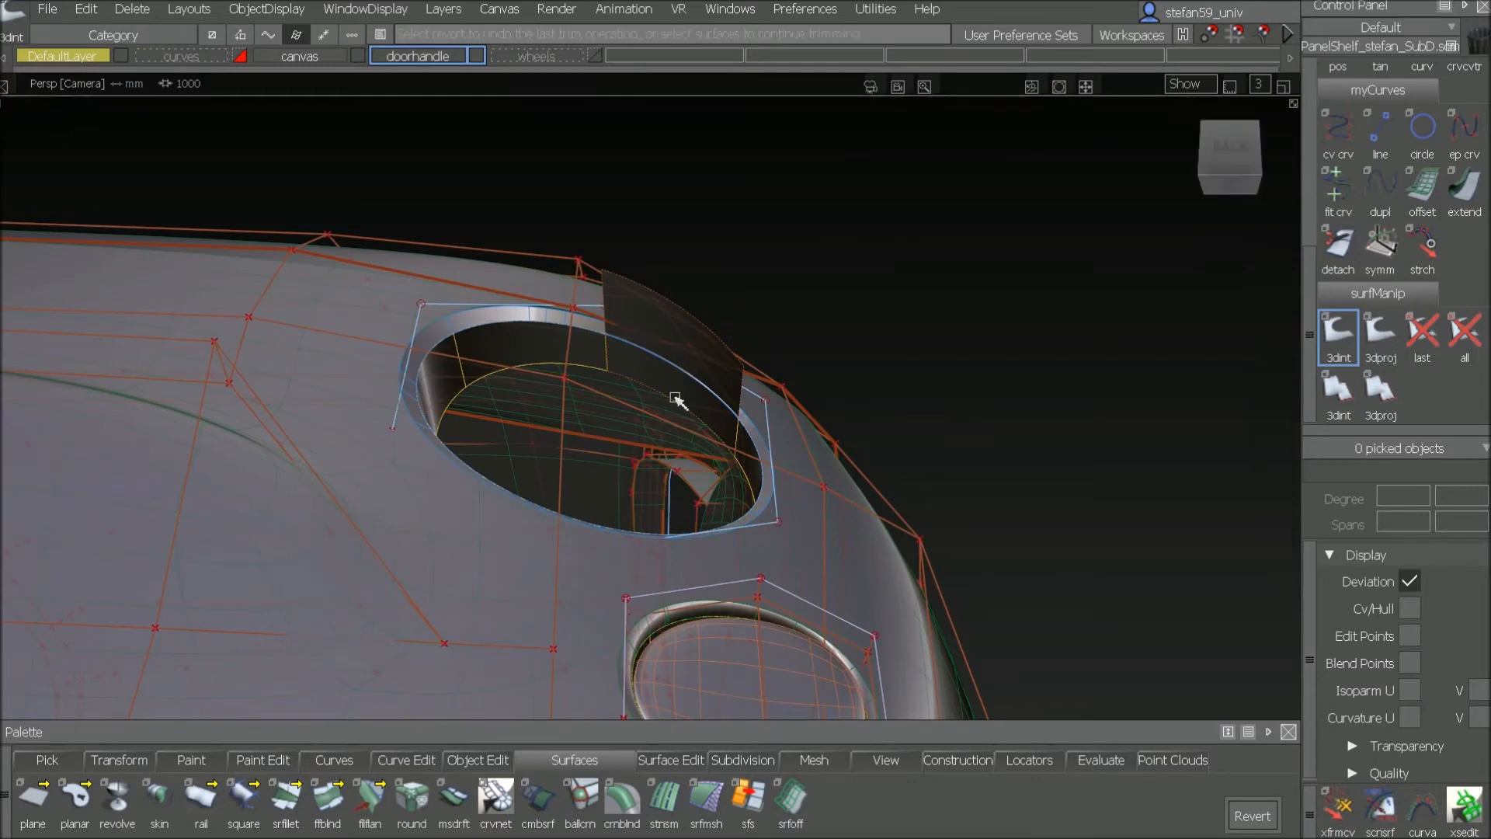
pyautogui.click(676, 398)
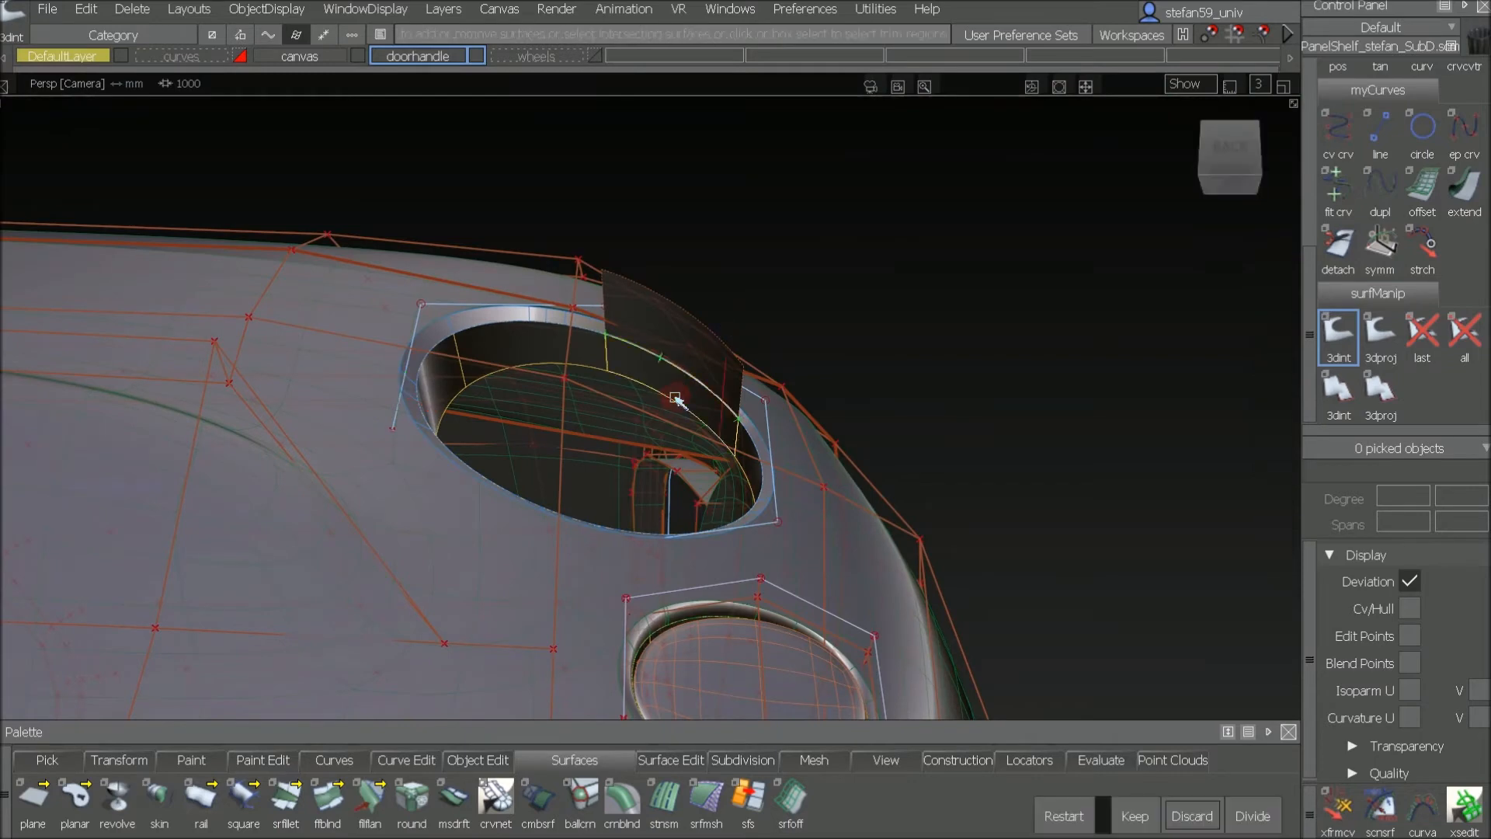
pyautogui.press('space')
pyautogui.keyDown('alt'); pyautogui.keyDown('shift'); pyautogui.moveTo(679, 400); pyautogui.dragTo(492, 481); pyautogui.keyUp('shift'); pyautogui.keyUp('alt')
pyautogui.keyDown('alt'); pyautogui.keyDown('shift'); pyautogui.moveTo(593, 386); pyautogui.dragTo(607, 480, button='middle'); pyautogui.keyUp('shift'); pyautogui.keyUp('alt')
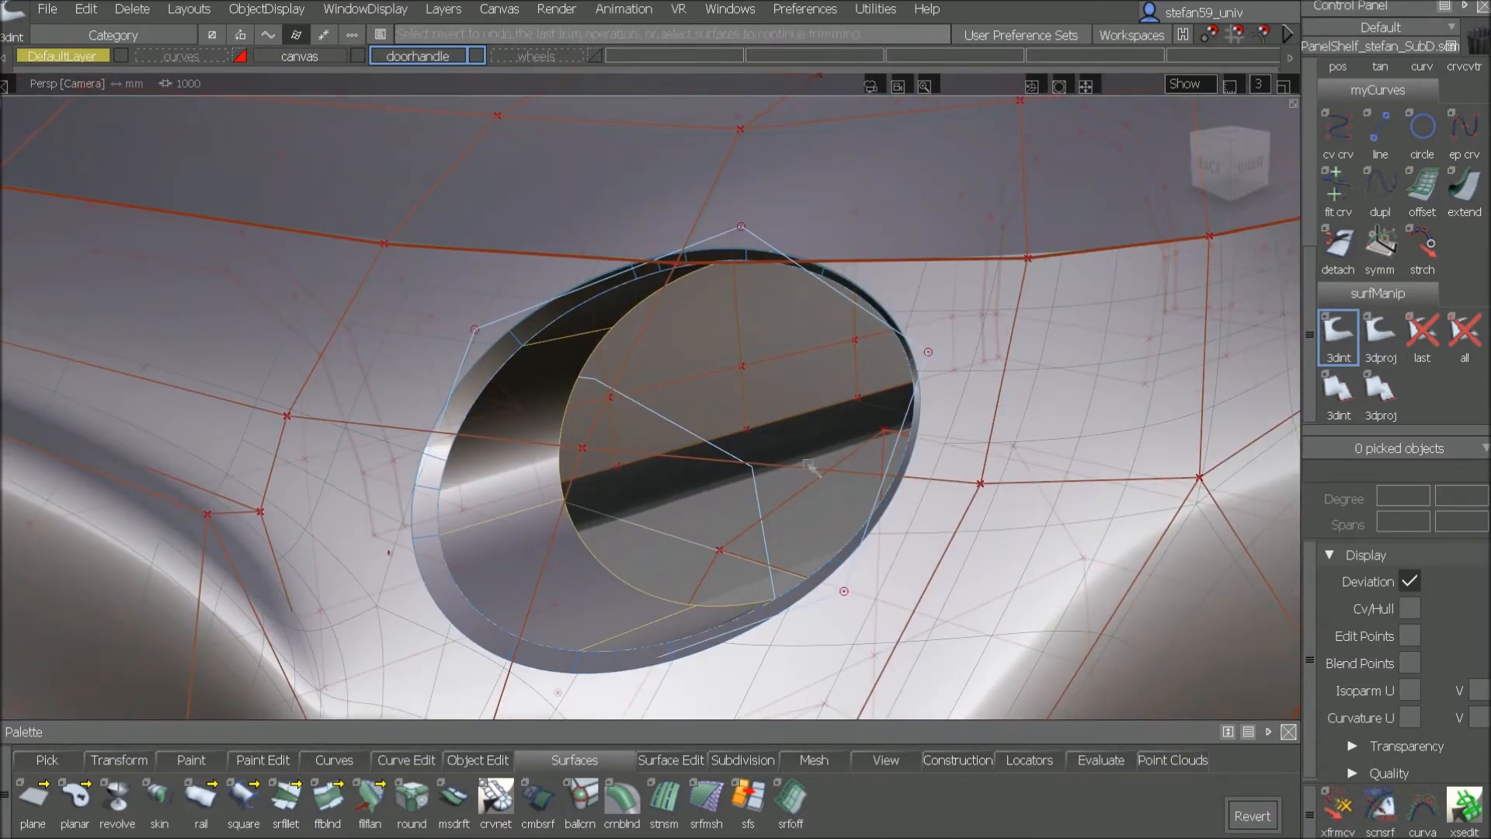
# Step: Extrude the upper lamp circle as a subdivision ring in the global X direction, using the Both pick type and 3 rebuild divisions
pyautogui.hotkey('shift', 'alt')
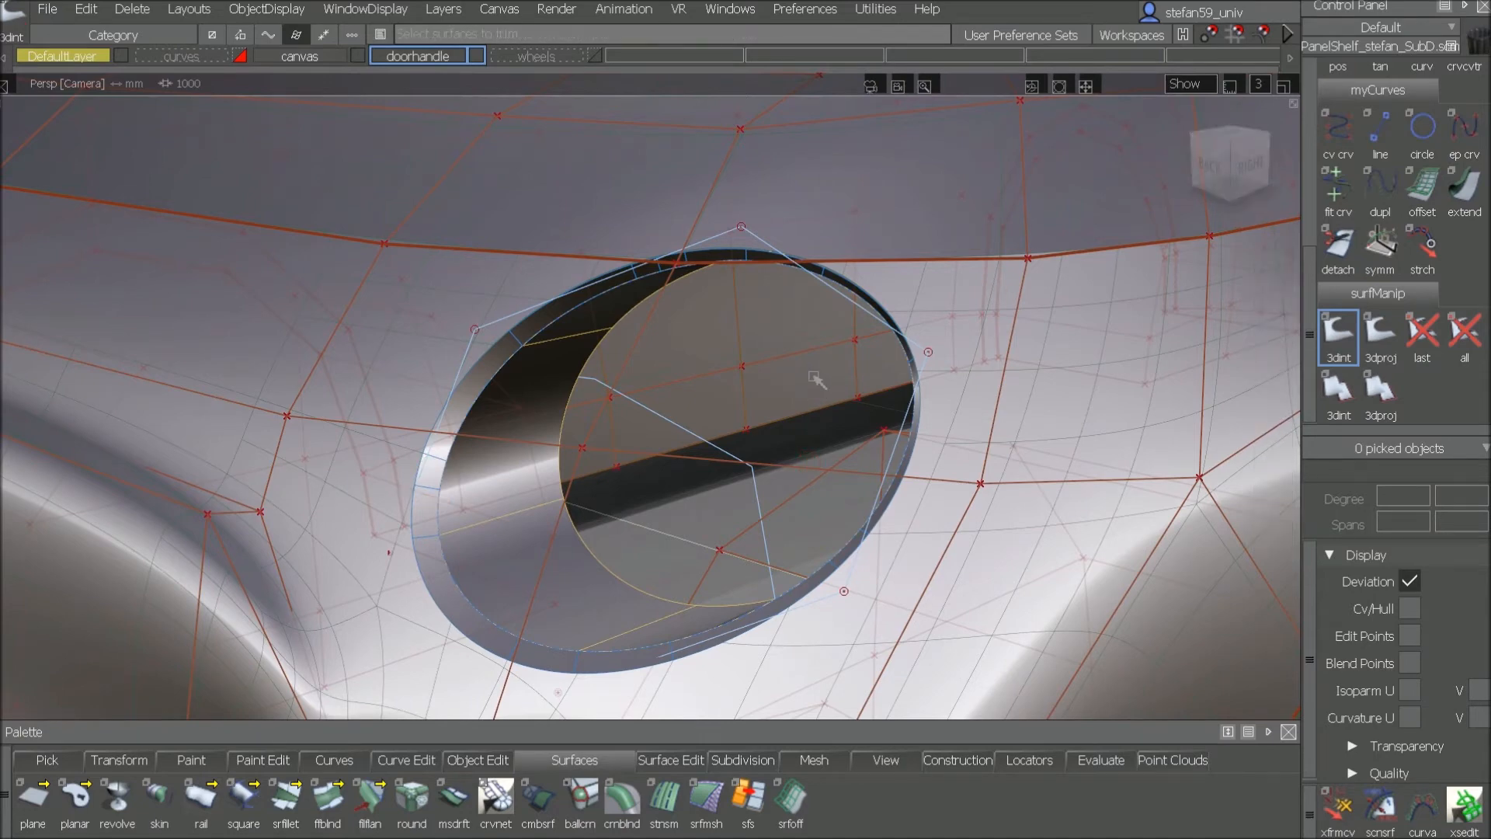
pyautogui.keyDown('alt'); pyautogui.keyDown('shift'); pyautogui.moveTo(815, 379); pyautogui.dragTo(676, 393); pyautogui.keyUp('shift'); pyautogui.keyUp('alt')
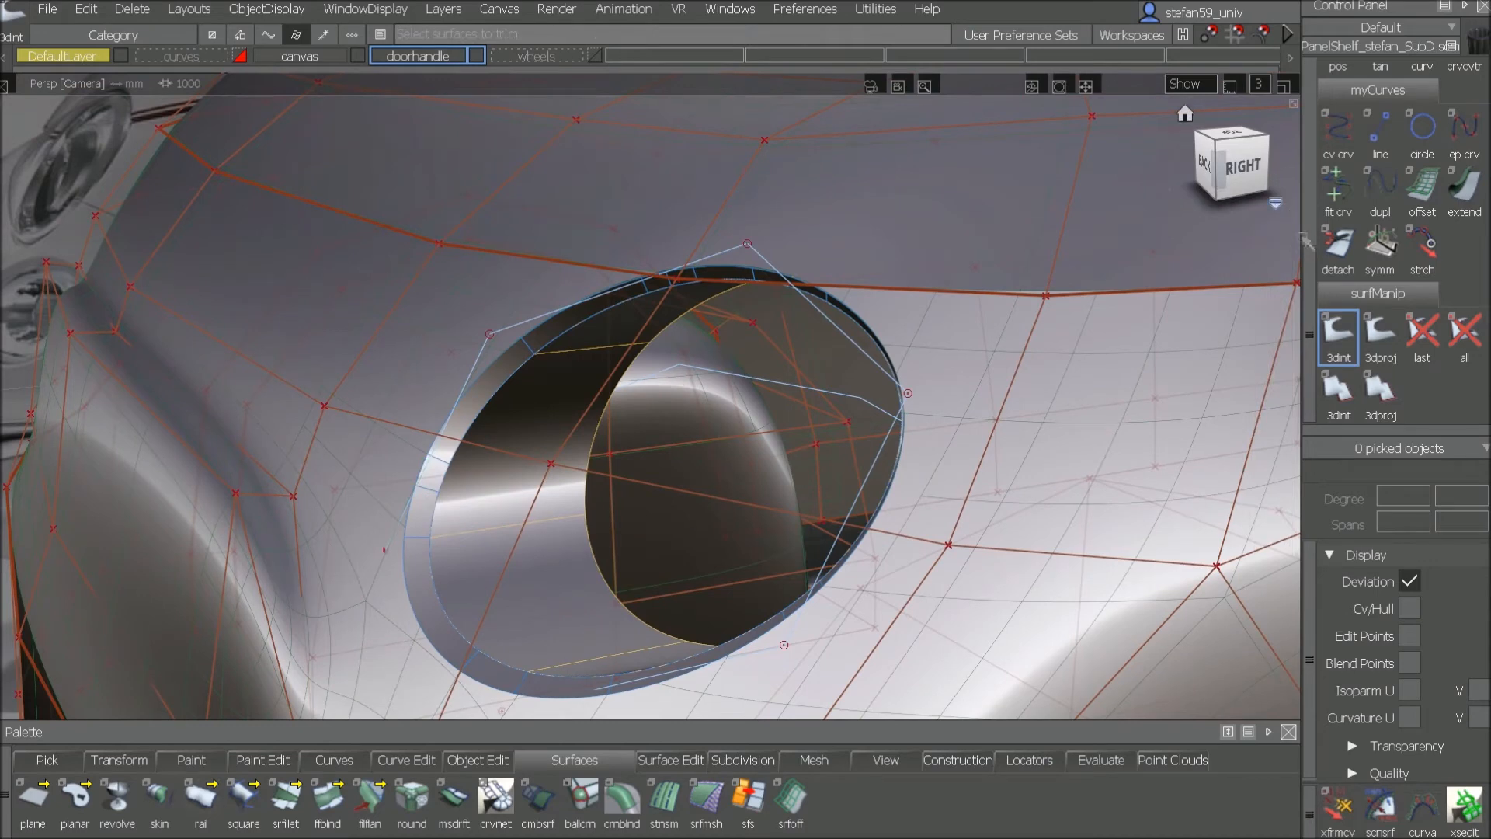
pyautogui.scroll(-5, 1350, 194)
pyautogui.click(1338, 109)
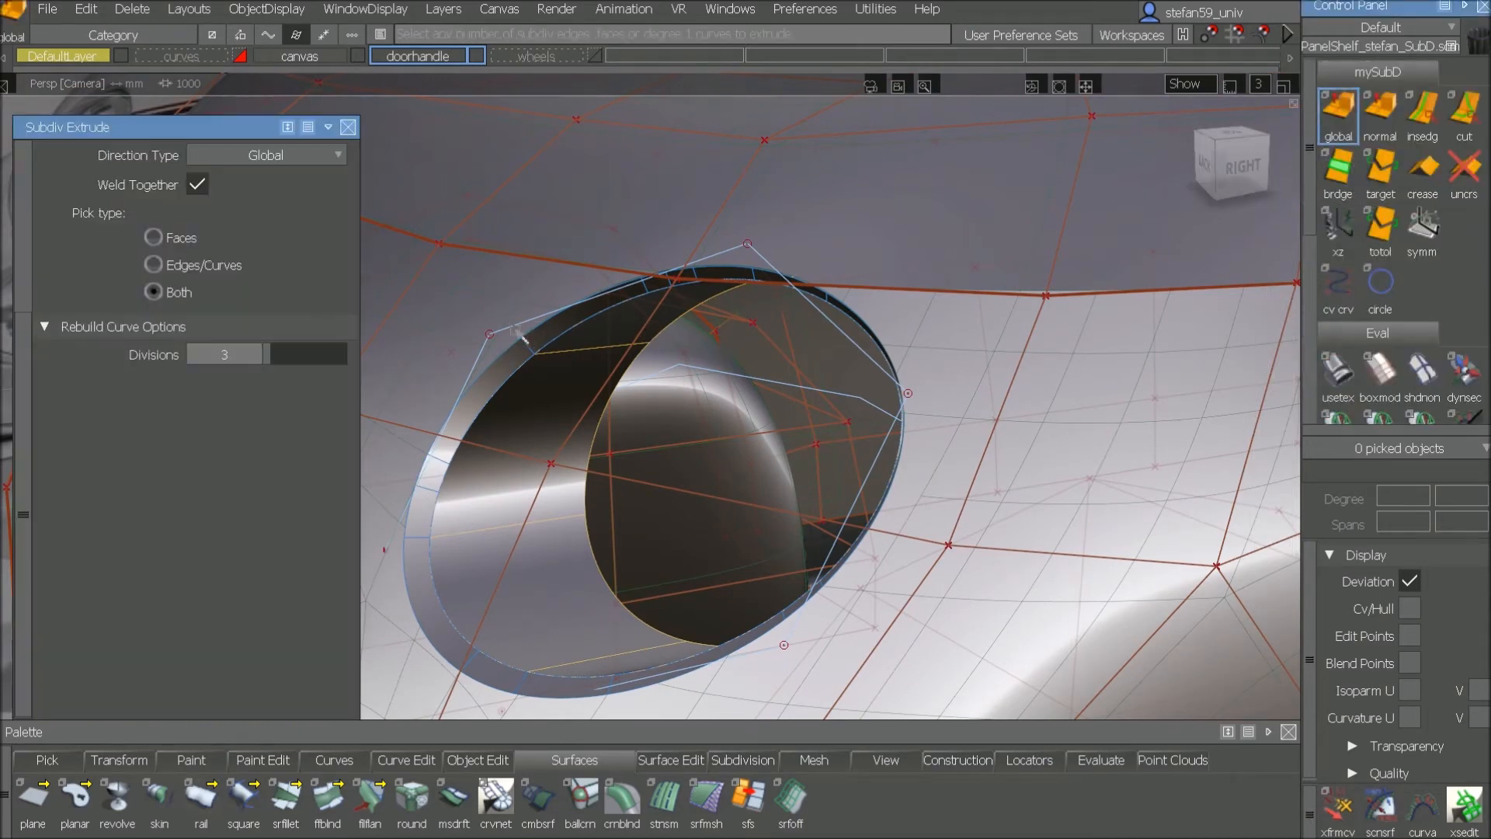
pyautogui.click(513, 325)
pyautogui.click(528, 339)
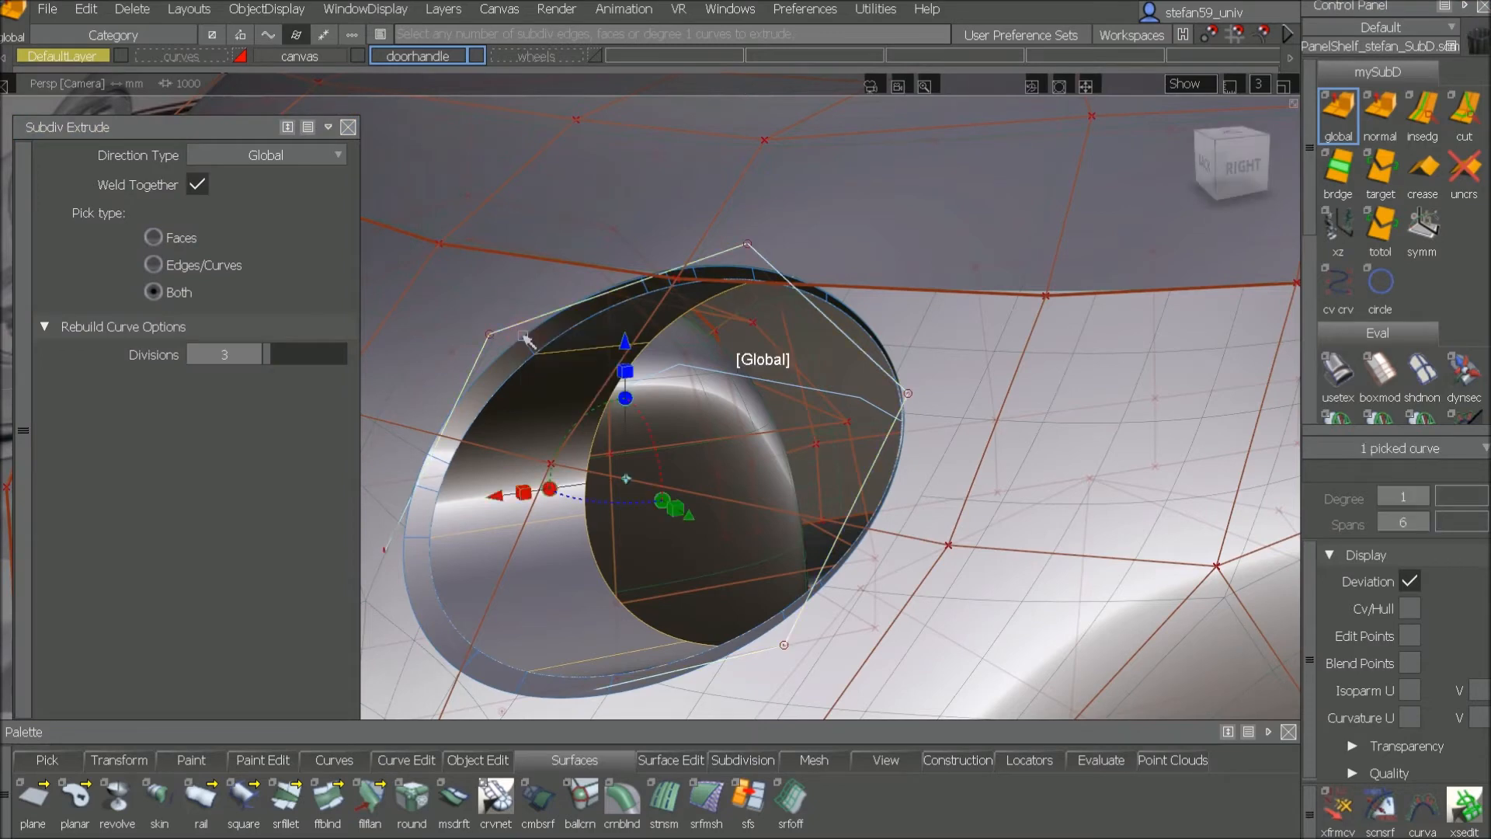
pyautogui.keyDown('alt'); pyautogui.keyDown('shift'); pyautogui.moveTo(751, 456); pyautogui.dragTo(706, 473); pyautogui.keyUp('shift'); pyautogui.keyUp('alt')
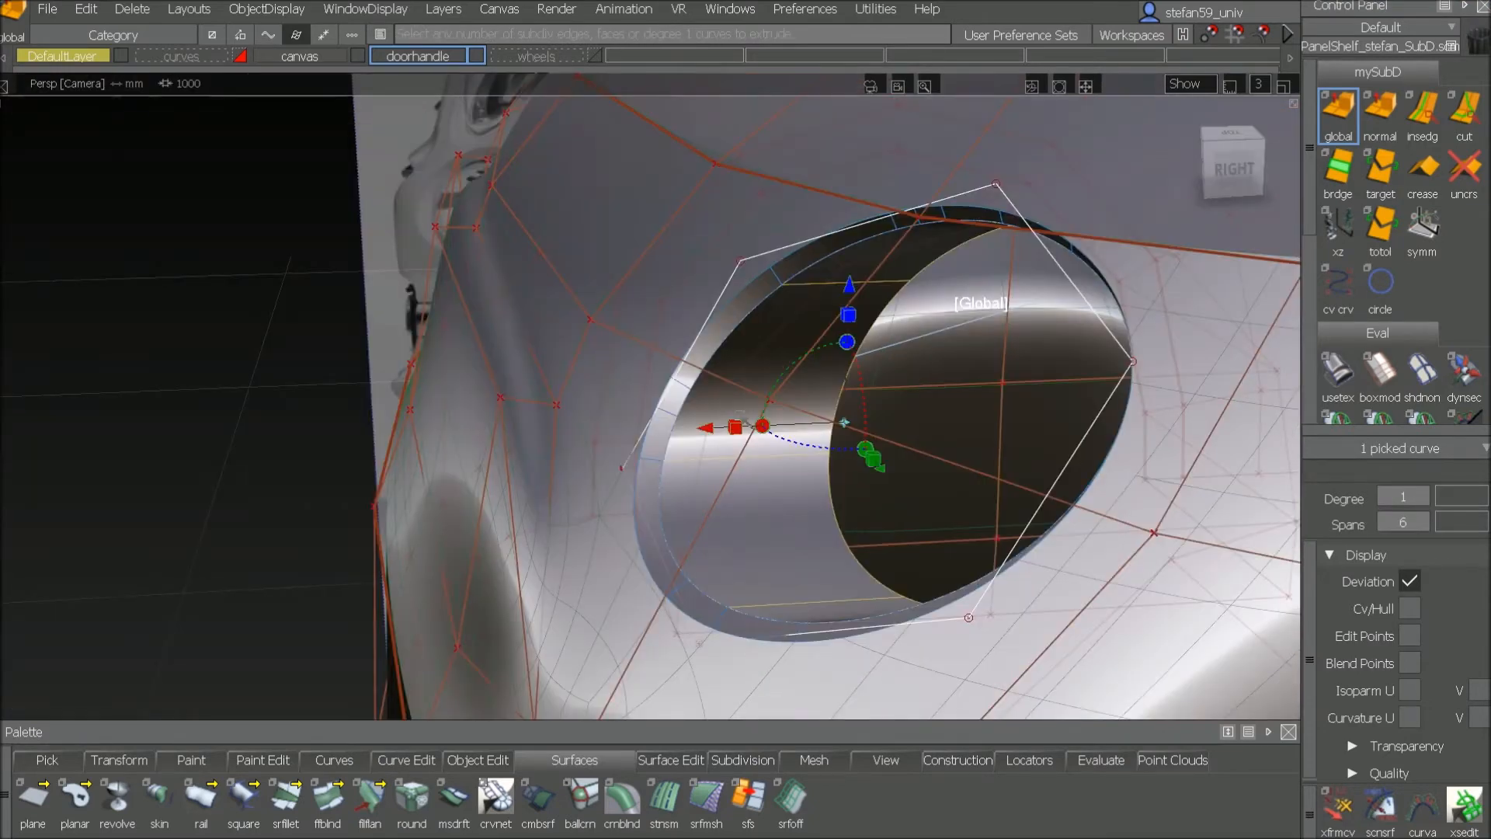
pyautogui.moveTo(709, 429); pyautogui.dragTo(659, 438)
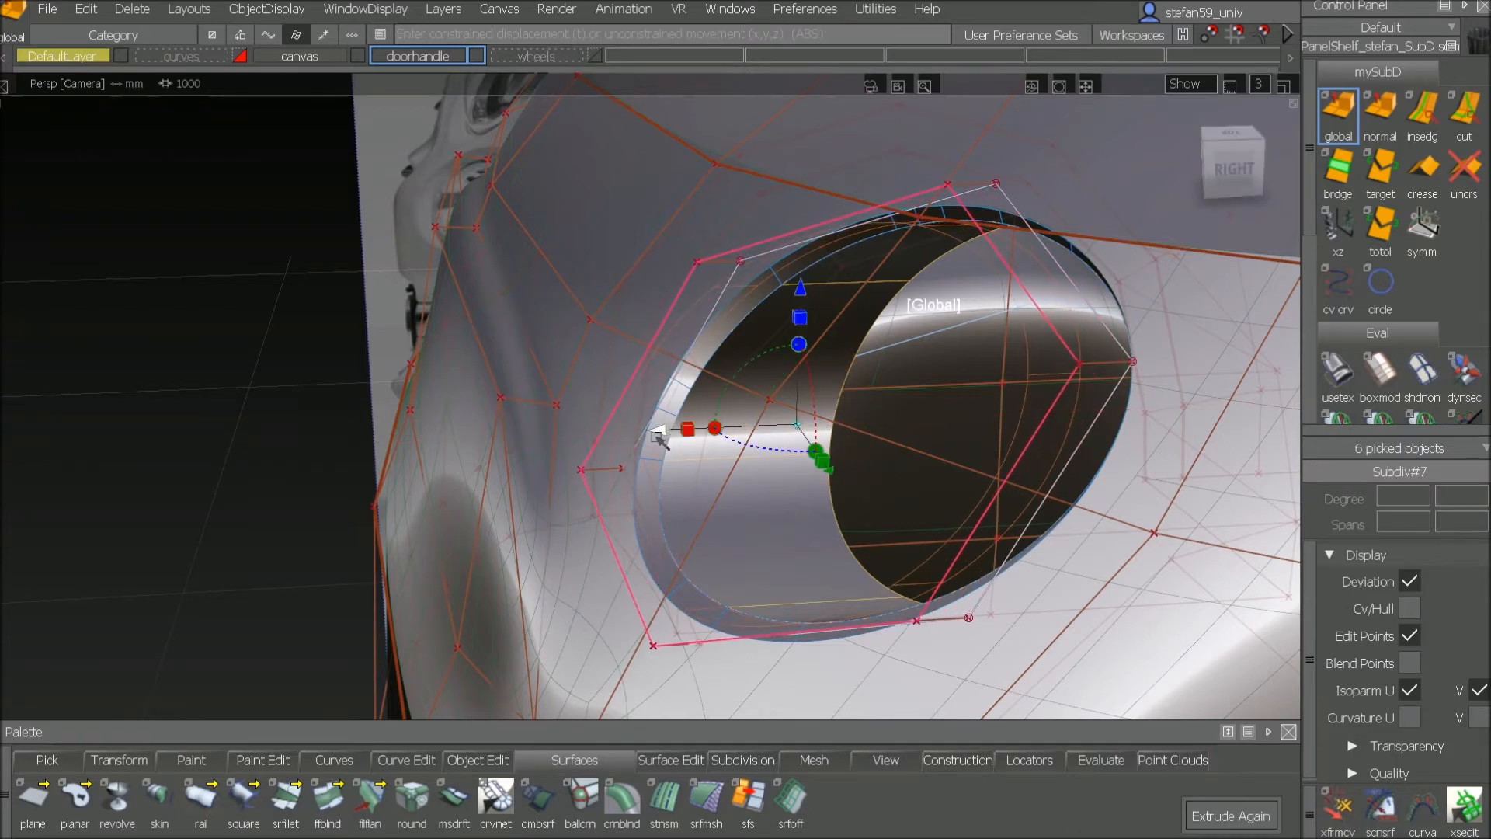
# Step: Extrude the upper lamp ring's front edges again and scale them inward to a small central opening
pyautogui.click(770, 386)
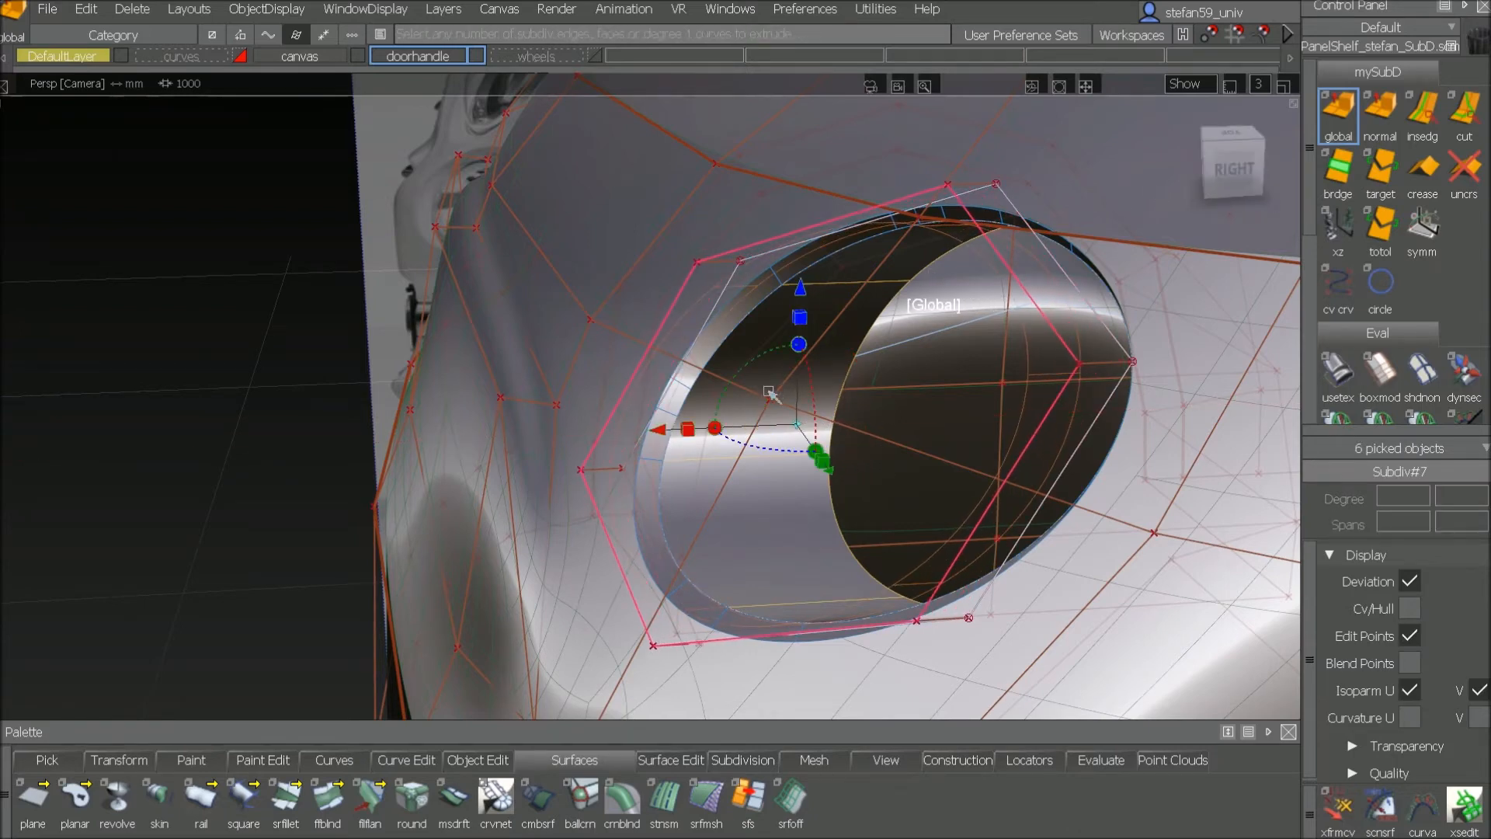
pyautogui.click(689, 430)
pyautogui.moveTo(799, 427); pyautogui.dragTo(779, 429)
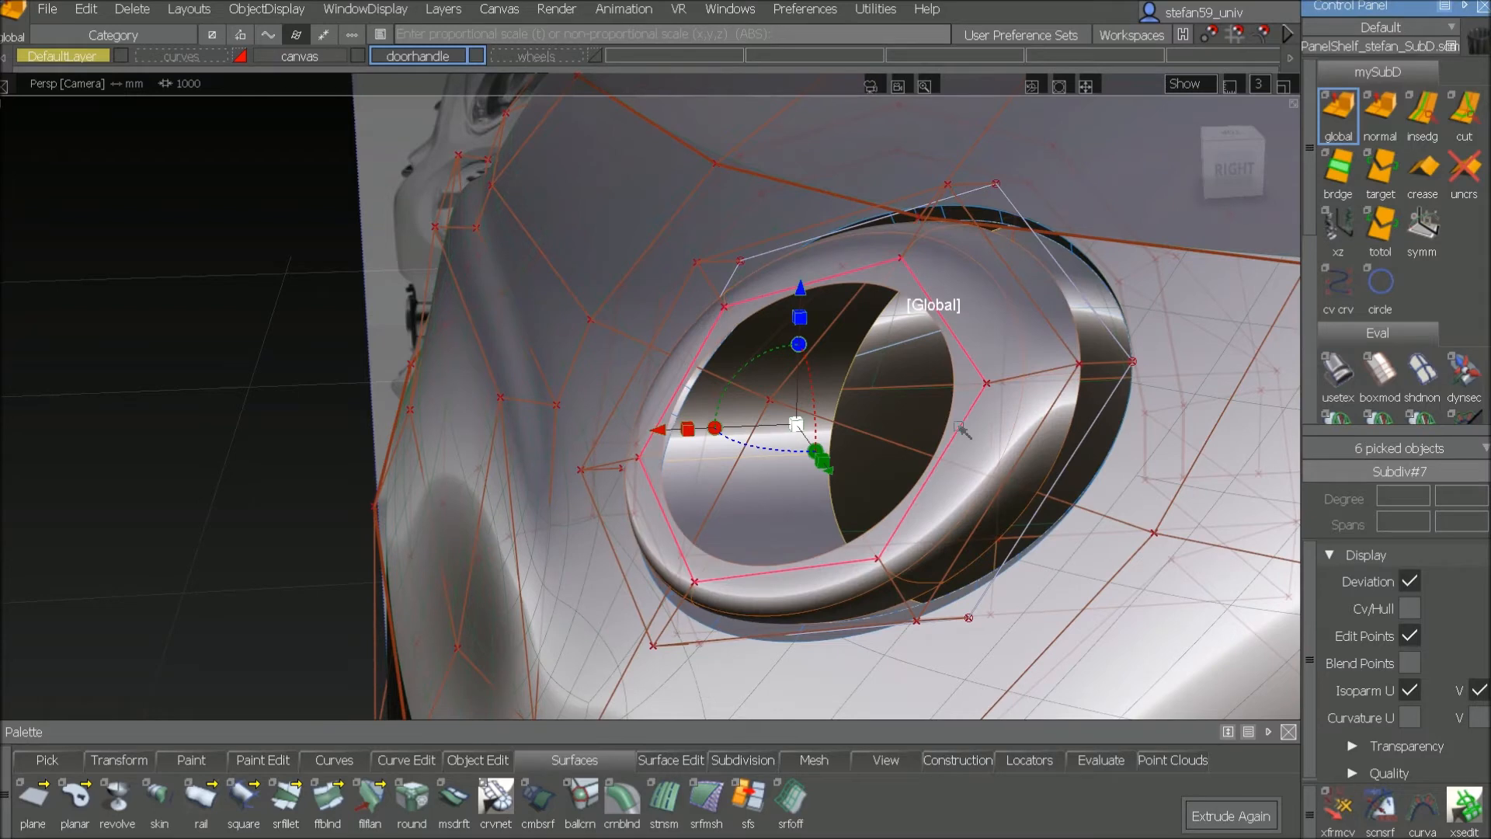
pyautogui.moveTo(793, 425); pyautogui.dragTo(754, 450)
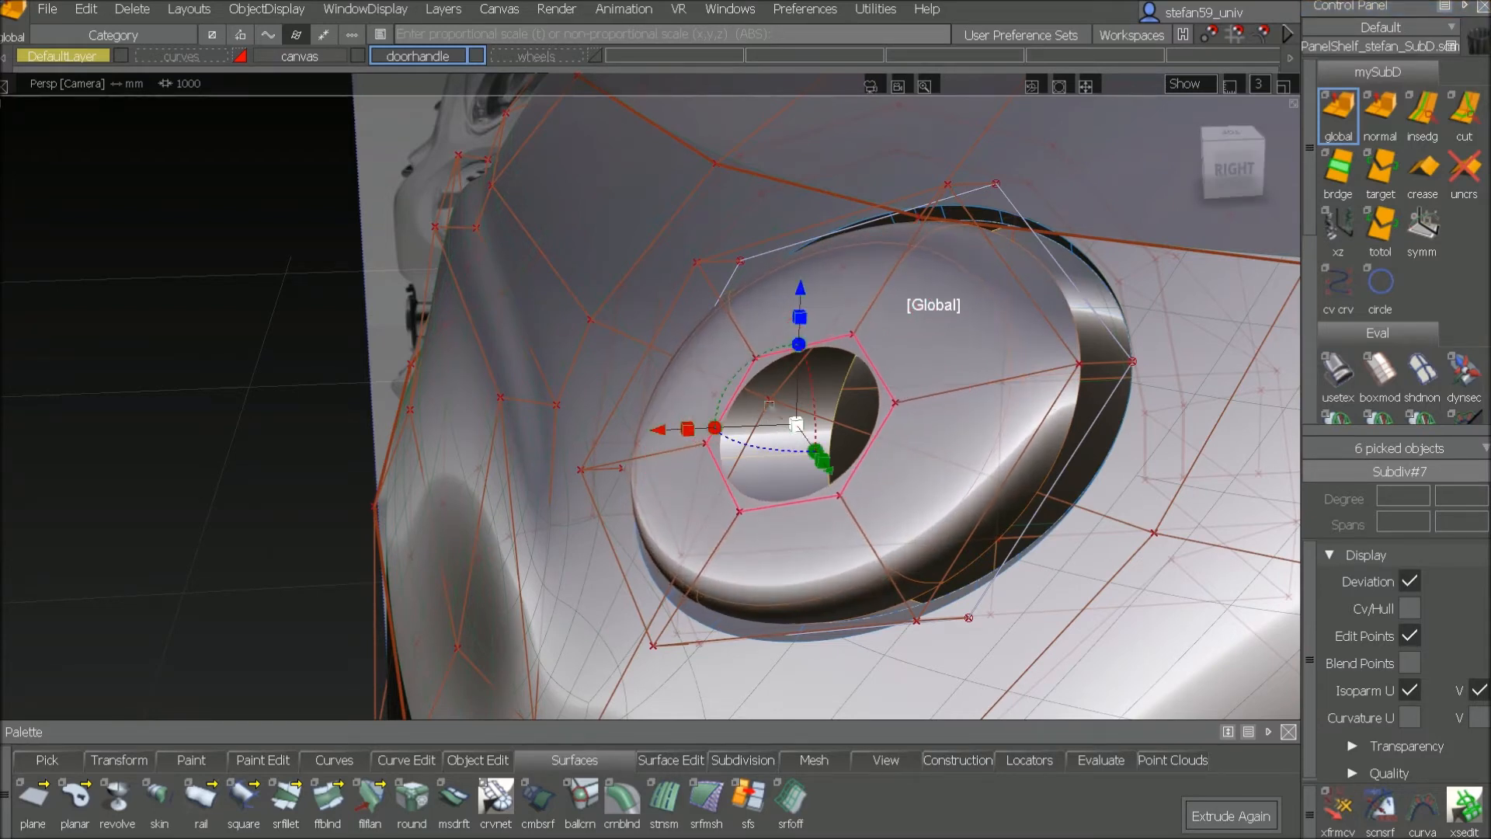
# Step: Bridge two opposite edges of the upper lamp's central opening with 2 divisions
pyautogui.doubleClick(1338, 110)
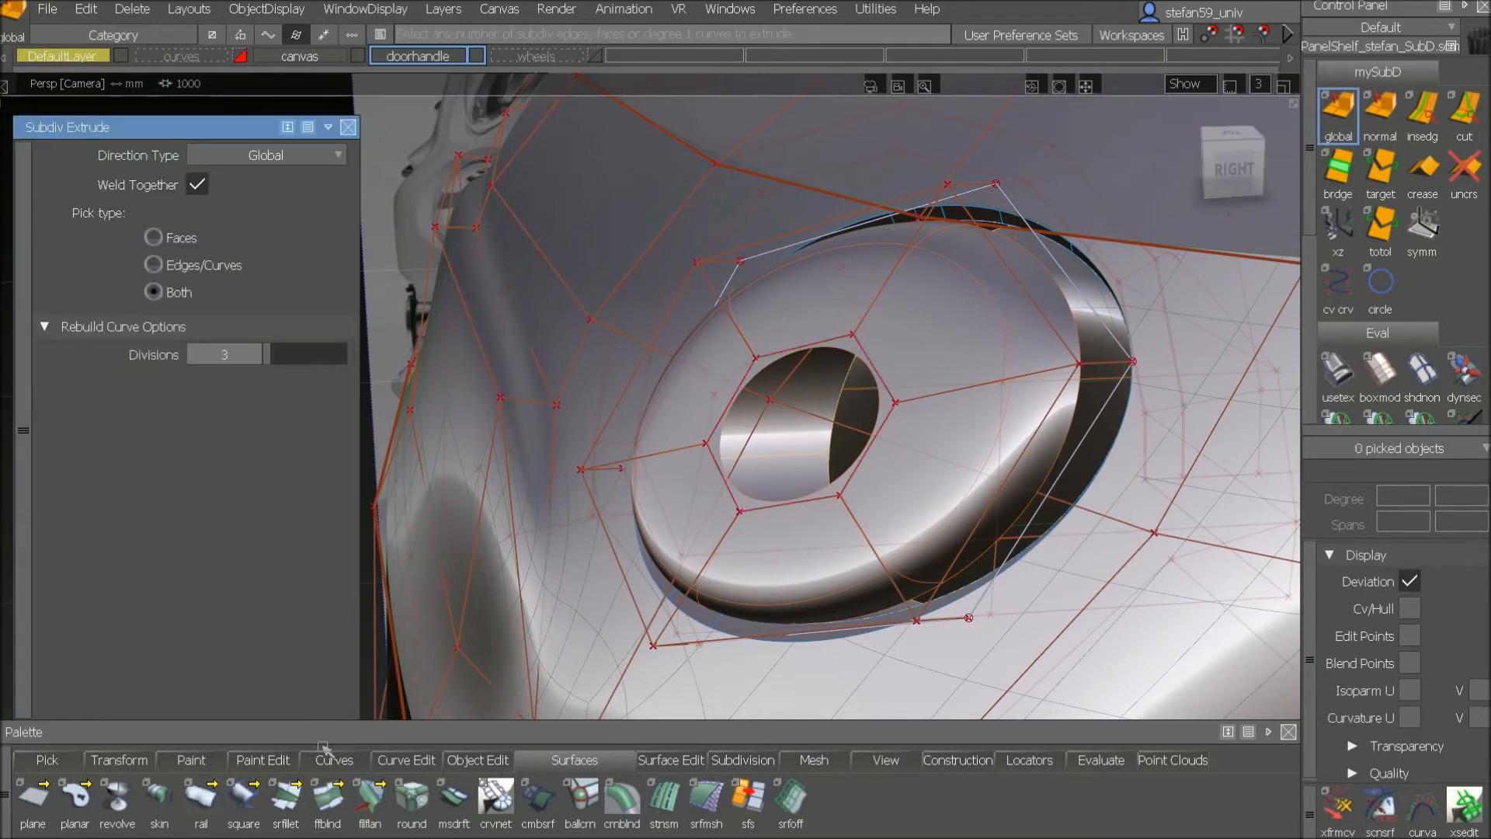
pyautogui.click(731, 759)
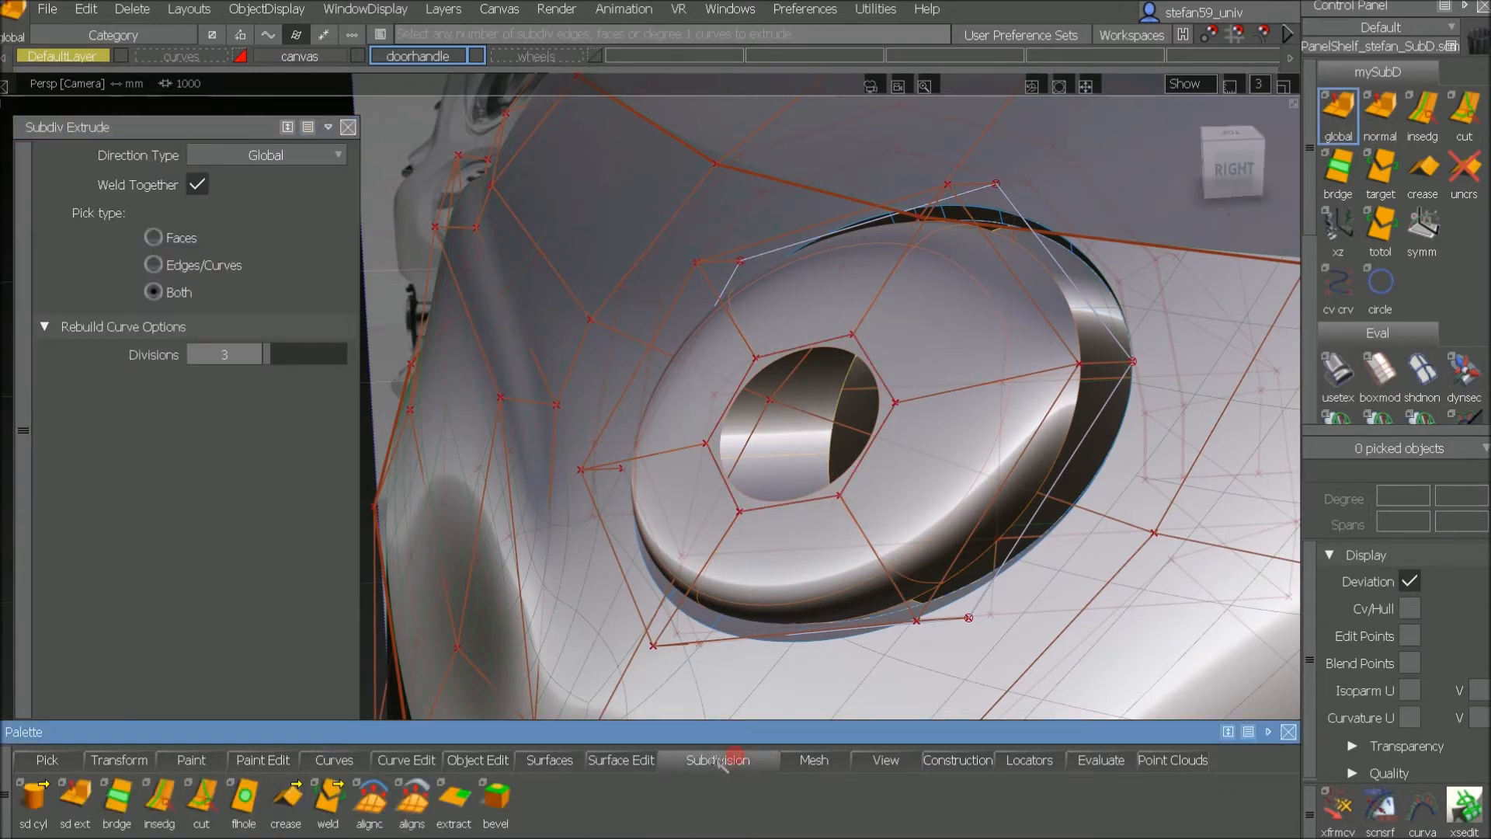
pyautogui.doubleClick(107, 825)
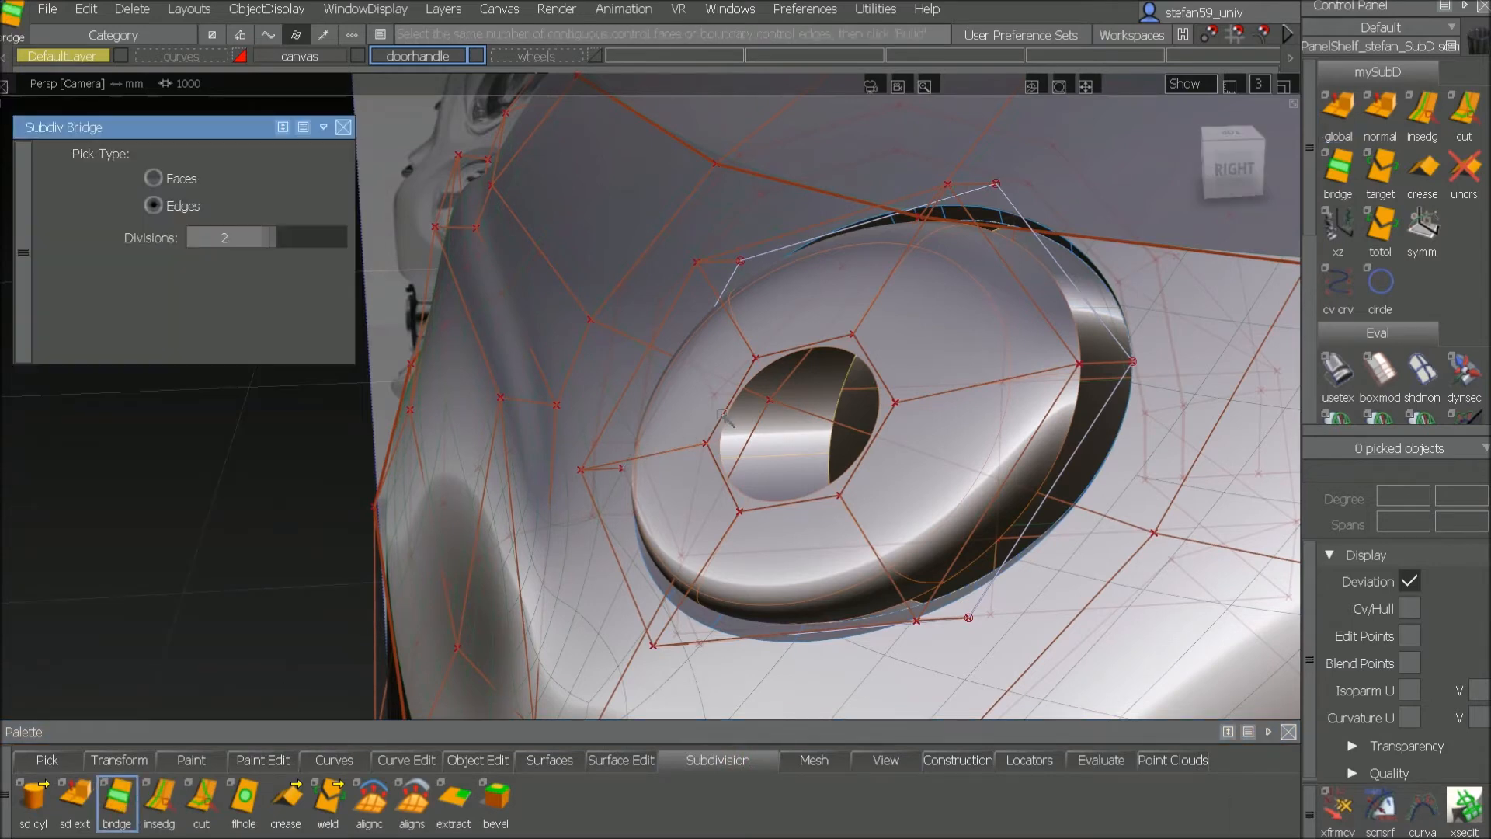
pyautogui.click(723, 418)
pyautogui.click(860, 461)
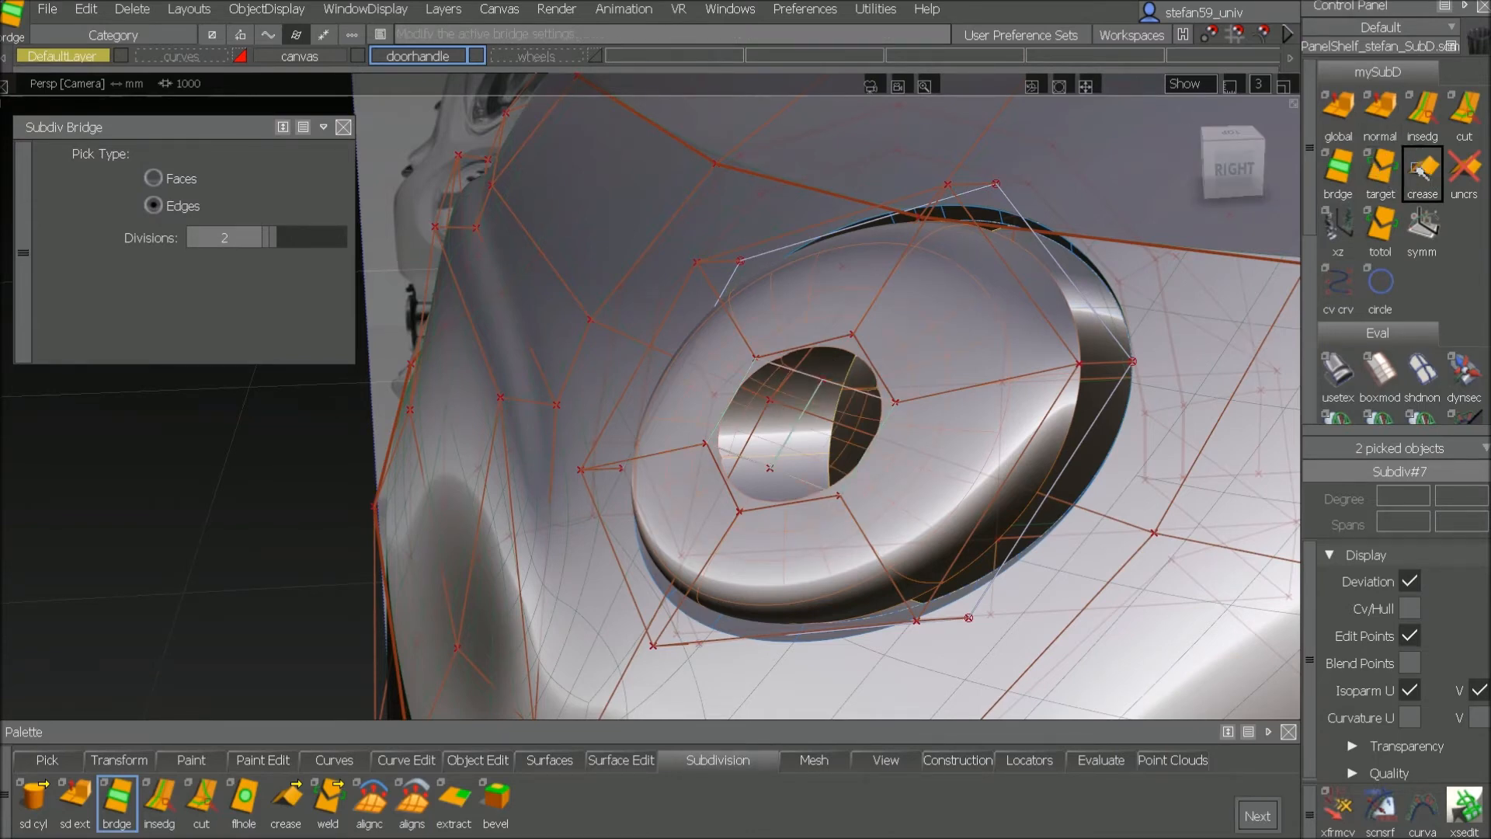
# Step: Weld the bridge's middle vertices to the adjacent corner vertices of the central opening so the upper lamp face is closed
pyautogui.click(1380, 173)
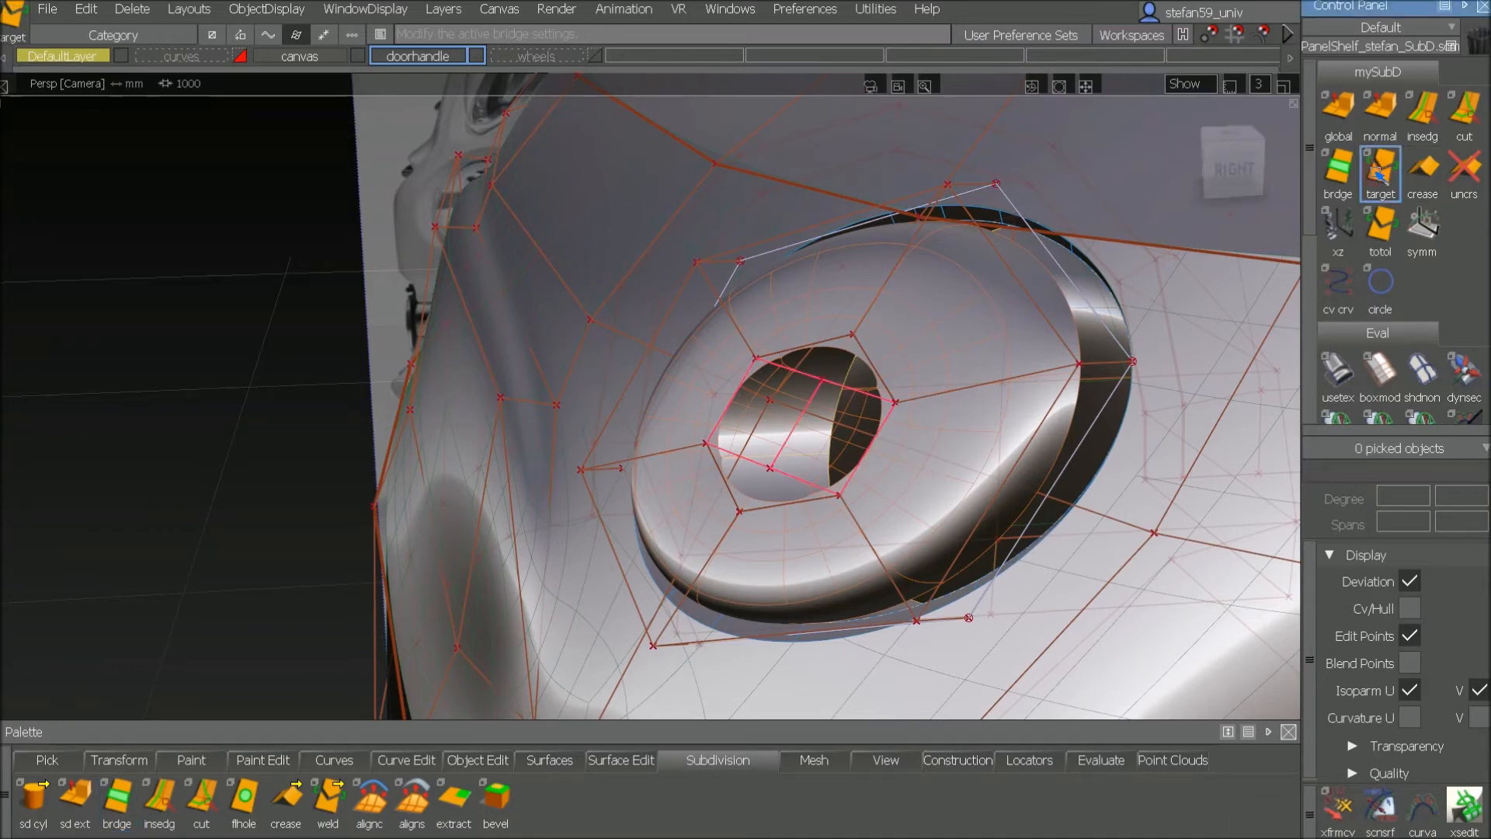
pyautogui.click(822, 380)
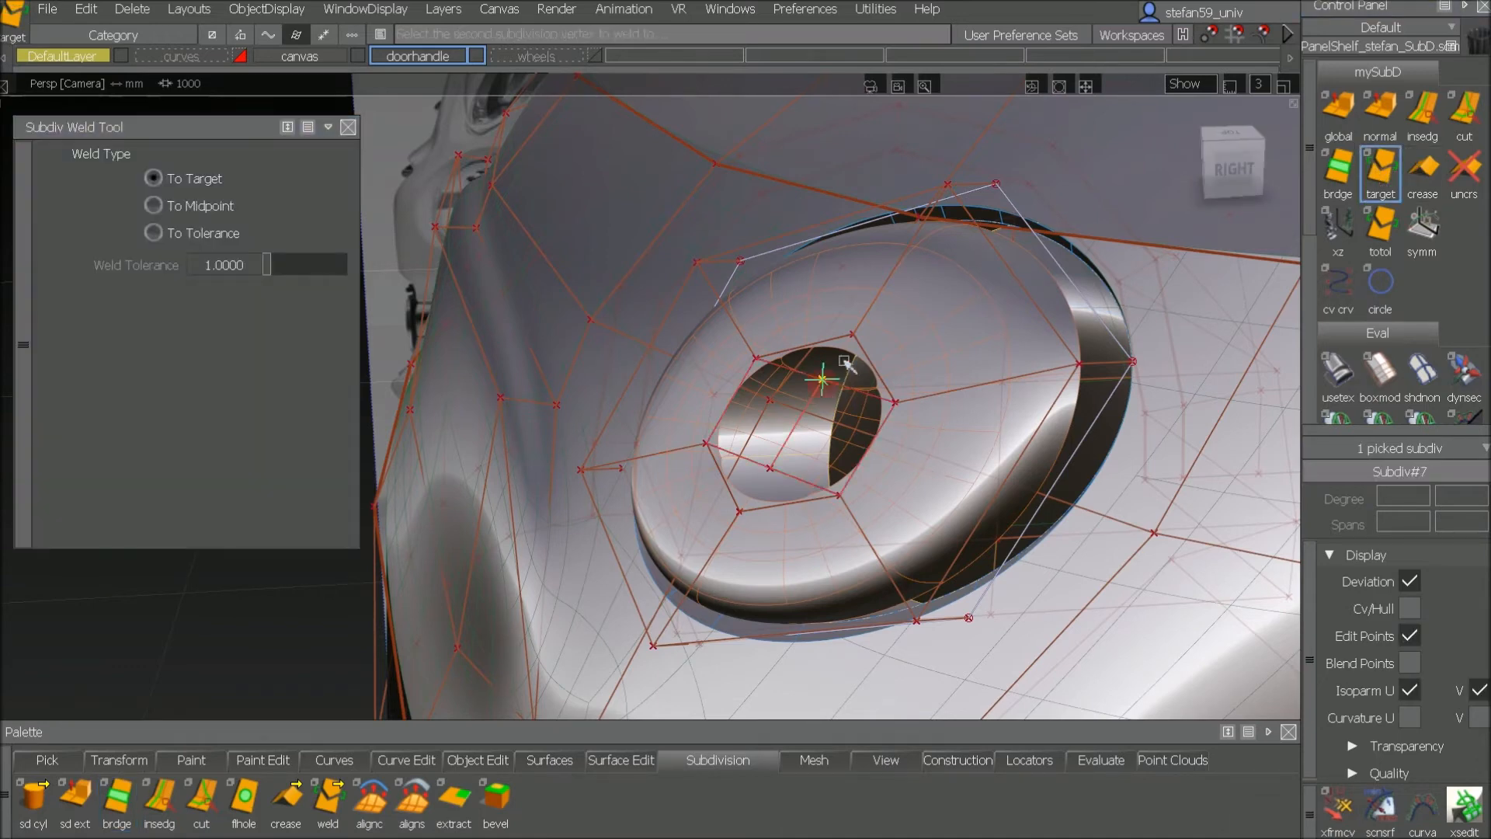
pyautogui.click(853, 336)
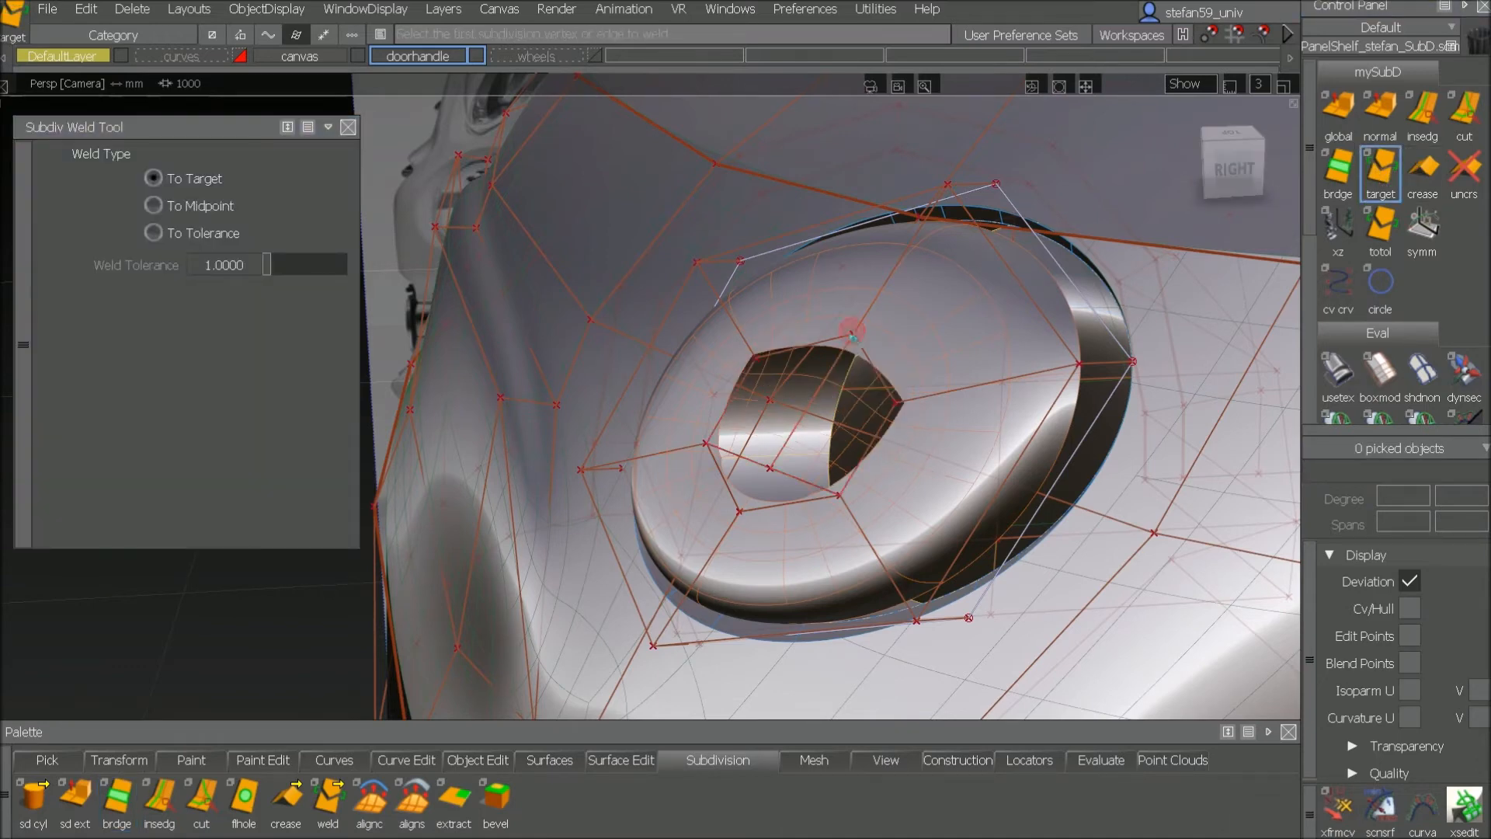
pyautogui.click(770, 470)
pyautogui.click(741, 511)
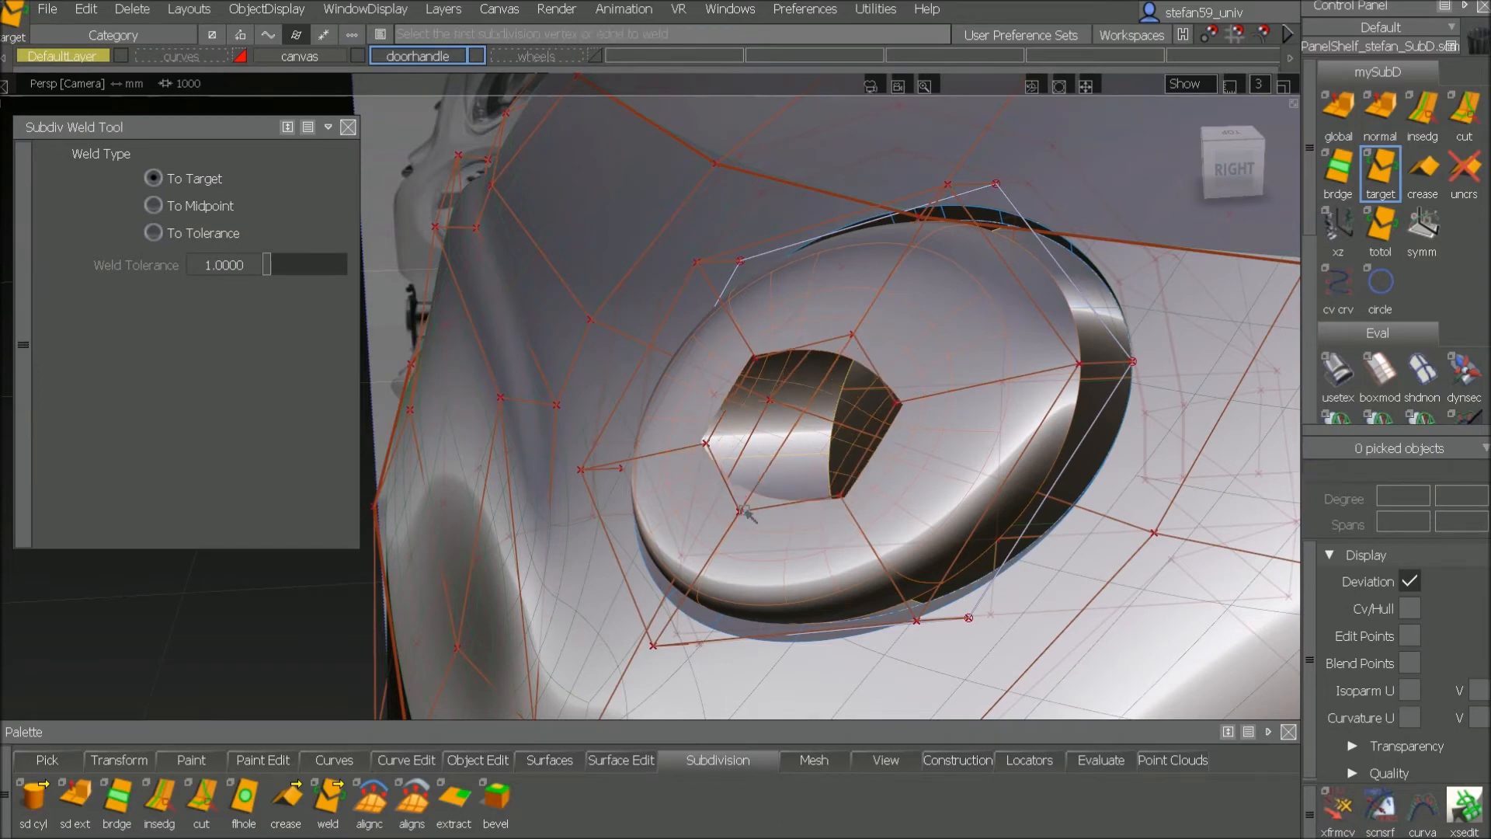
pyautogui.click(1330, 372)
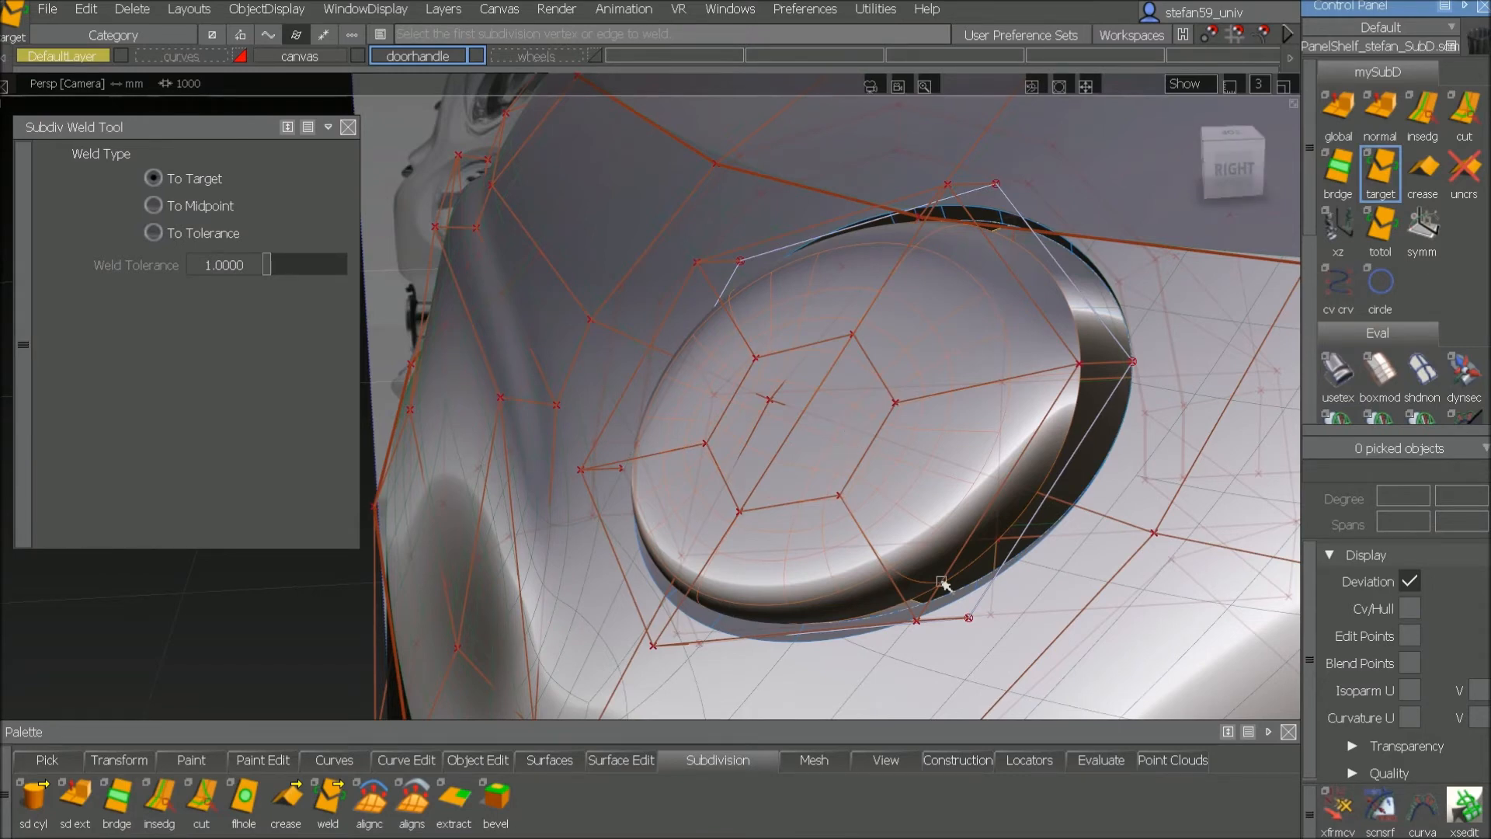
# Step: Pick the six control vertices surrounding the centre of the upper lamp's closed face
pyautogui.keyDown('alt'); pyautogui.keyDown('shift'); pyautogui.moveTo(942, 584); pyautogui.dragTo(869, 502); pyautogui.keyUp('shift'); pyautogui.keyUp('alt')
pyautogui.keyDown('ctrl'); pyautogui.keyDown('shift'); pyautogui.click(848, 379); pyautogui.keyUp('shift'); pyautogui.keyUp('ctrl')
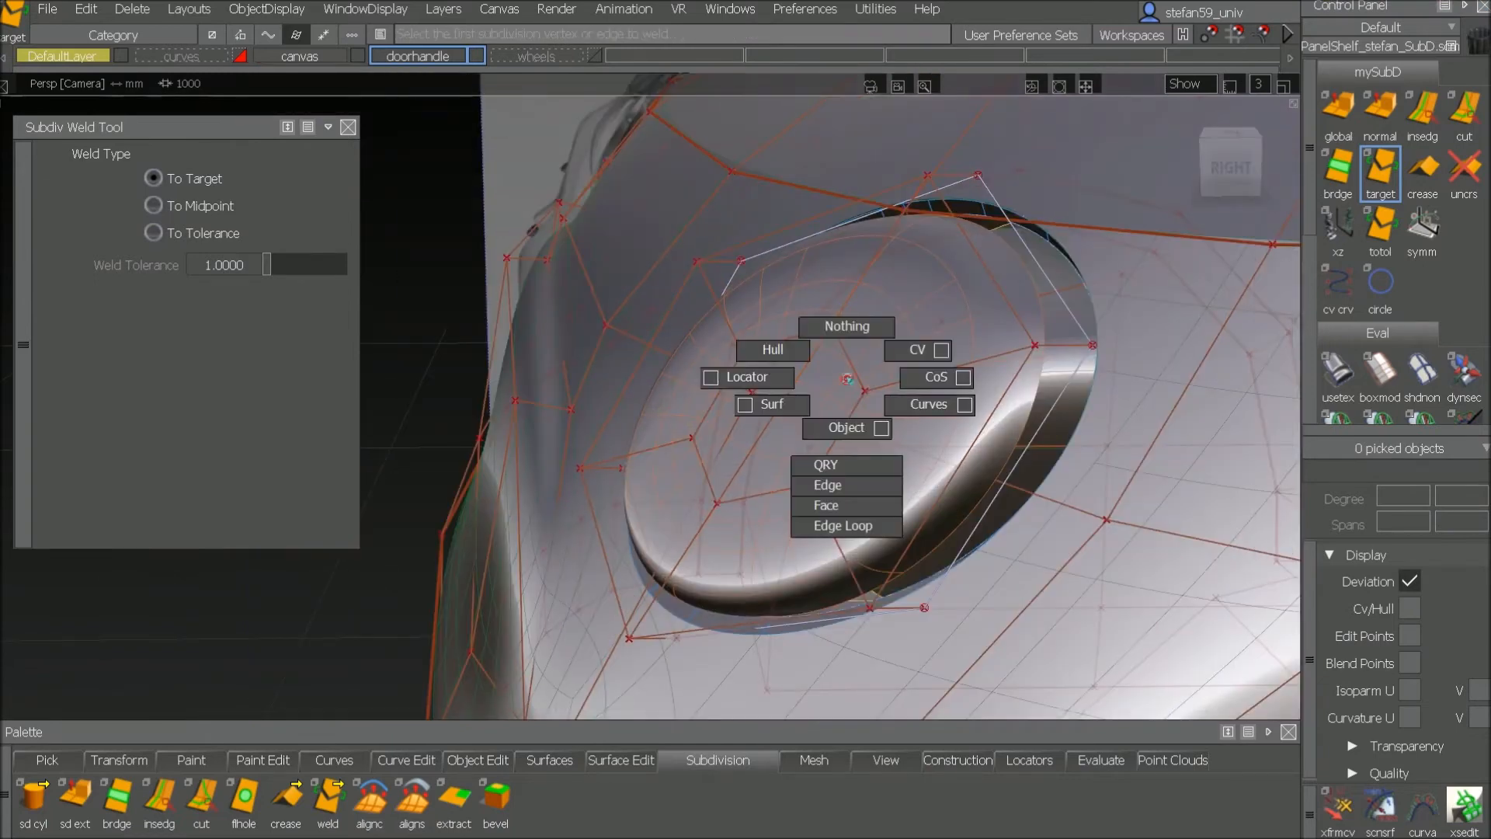
pyautogui.keyDown('ctrl'); pyautogui.keyDown('shift'); pyautogui.moveTo(848, 378); pyautogui.dragTo(897, 352); pyautogui.keyUp('shift'); pyautogui.keyUp('ctrl')
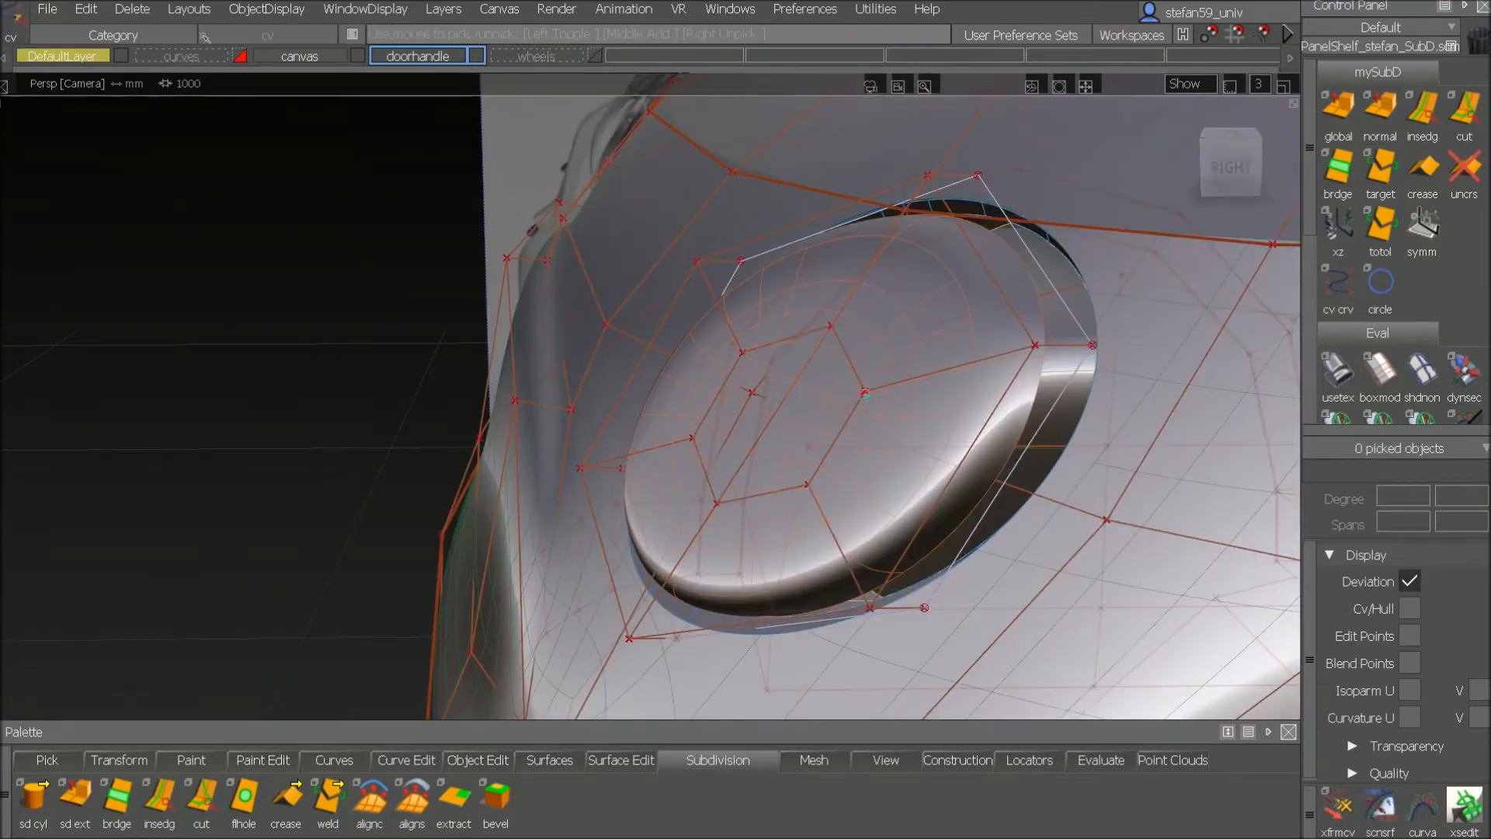
pyautogui.click(864, 391)
pyautogui.click(831, 325)
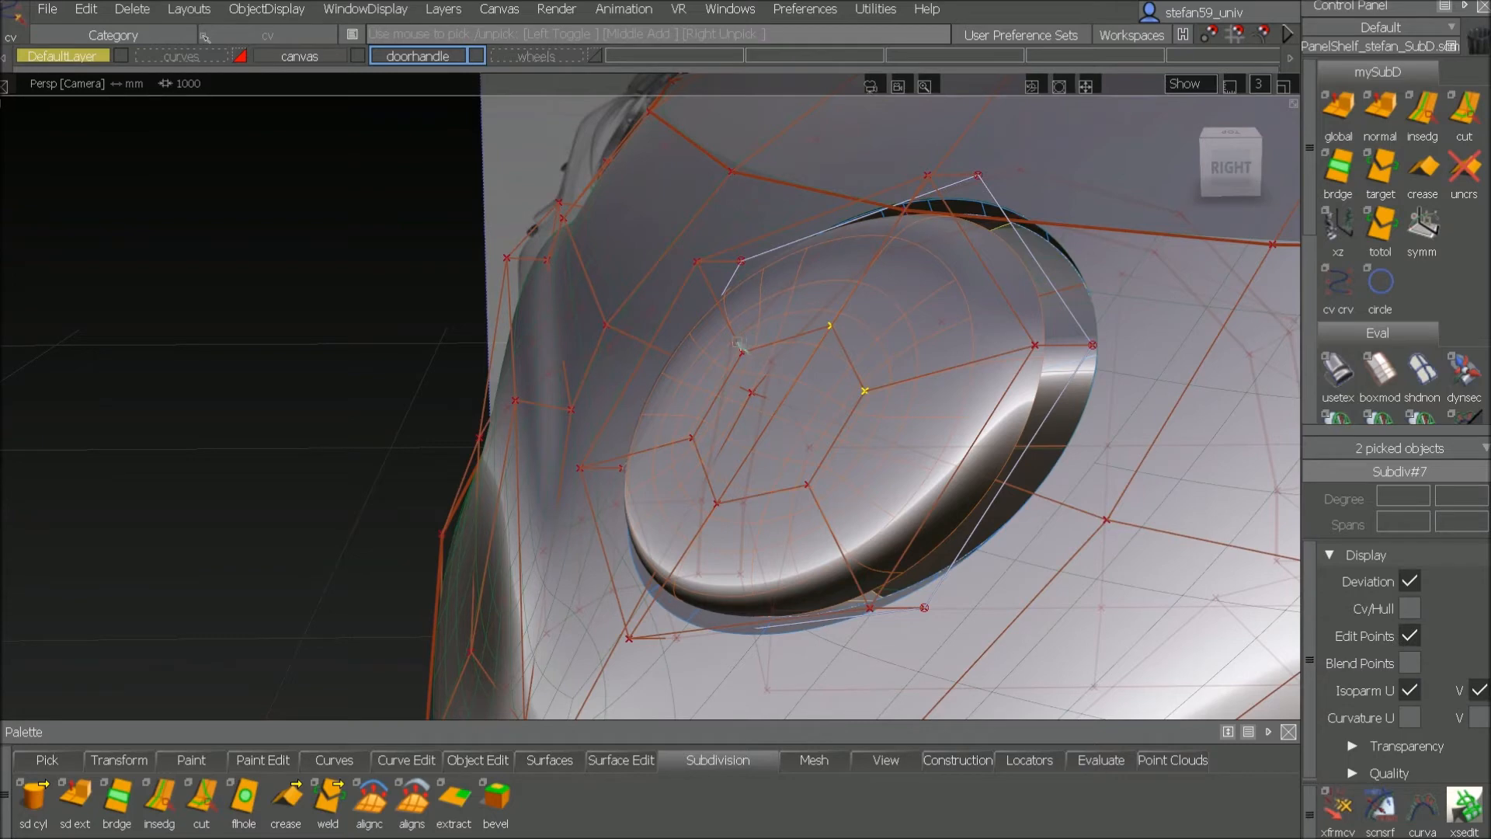
pyautogui.click(741, 352)
pyautogui.click(690, 438)
pyautogui.click(812, 491)
pyautogui.keyDown('alt'); pyautogui.keyDown('shift'); pyautogui.moveTo(815, 497); pyautogui.dragTo(668, 458); pyautogui.keyUp('shift'); pyautogui.keyUp('alt')
# Step: Pick the upper lamp as an object and move it into position in its body opening
pyautogui.keyDown('ctrl'); pyautogui.keyDown('shift'); pyautogui.moveTo(522, 360); pyautogui.dragTo(525, 287); pyautogui.keyUp('shift'); pyautogui.keyUp('ctrl')
pyautogui.keyDown('ctrl'); pyautogui.keyDown('shift'); pyautogui.moveTo(558, 188); pyautogui.dragTo(554, 224); pyautogui.keyUp('shift'); pyautogui.keyUp('ctrl')
pyautogui.click(656, 379)
pyautogui.keyDown('alt'); pyautogui.keyDown('shift'); pyautogui.moveTo(554, 324); pyautogui.dragTo(598, 318); pyautogui.keyUp('shift'); pyautogui.keyUp('alt')
pyautogui.keyDown('alt'); pyautogui.keyDown('shift'); pyautogui.moveTo(70, 350); pyautogui.dragTo(263, 369); pyautogui.keyUp('shift'); pyautogui.keyUp('alt')
pyautogui.keyDown('ctrl'); pyautogui.keyDown('shift'); pyautogui.moveTo(262, 369); pyautogui.dragTo(268, 424, button='middle'); pyautogui.keyUp('shift'); pyautogui.keyUp('ctrl')
pyautogui.moveTo(267, 427)
pyautogui.mouseDown()
pyautogui.moveTo(317, 429)
pyautogui.moveTo(328, 236)
pyautogui.mouseUp()
pyautogui.keyDown('ctrl'); pyautogui.keyDown('shift'); pyautogui.moveTo(826, 316); pyautogui.dragTo(849, 280); pyautogui.keyUp('shift'); pyautogui.keyUp('ctrl')
# Step: Switch to the Back view over the lower bumper and show the radiator opening curves
pyautogui.keyDown('alt'); pyautogui.keyDown('shift'); pyautogui.moveTo(1118, 326); pyautogui.dragTo(1009, 367, button='right'); pyautogui.keyUp('shift'); pyautogui.keyUp('alt')
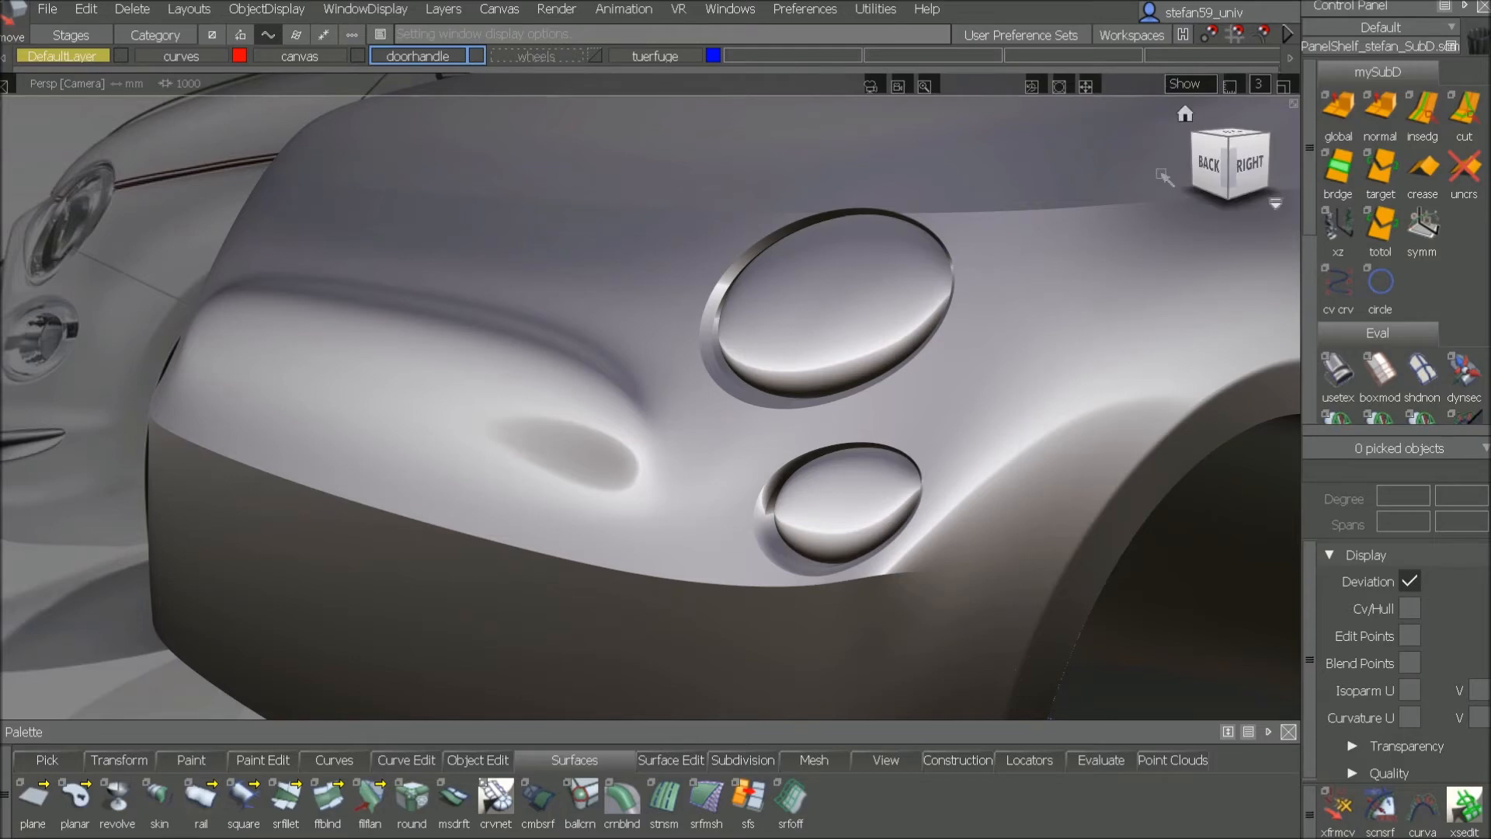
pyautogui.click(1209, 165)
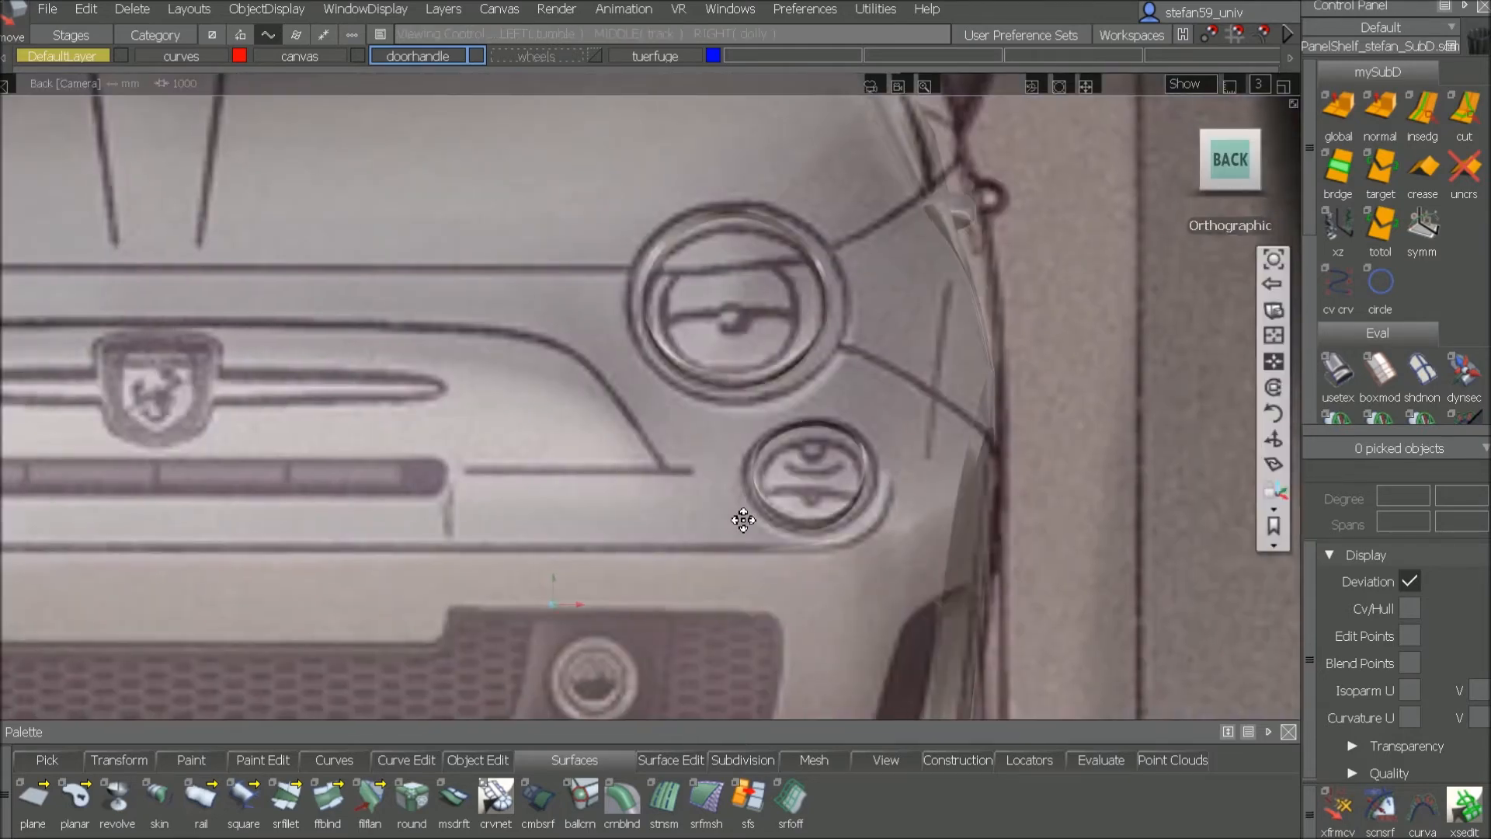
pyautogui.keyDown('alt'); pyautogui.keyDown('shift'); pyautogui.moveTo(743, 521); pyautogui.dragTo(1075, 292, button='middle'); pyautogui.keyUp('shift'); pyautogui.keyUp('alt')
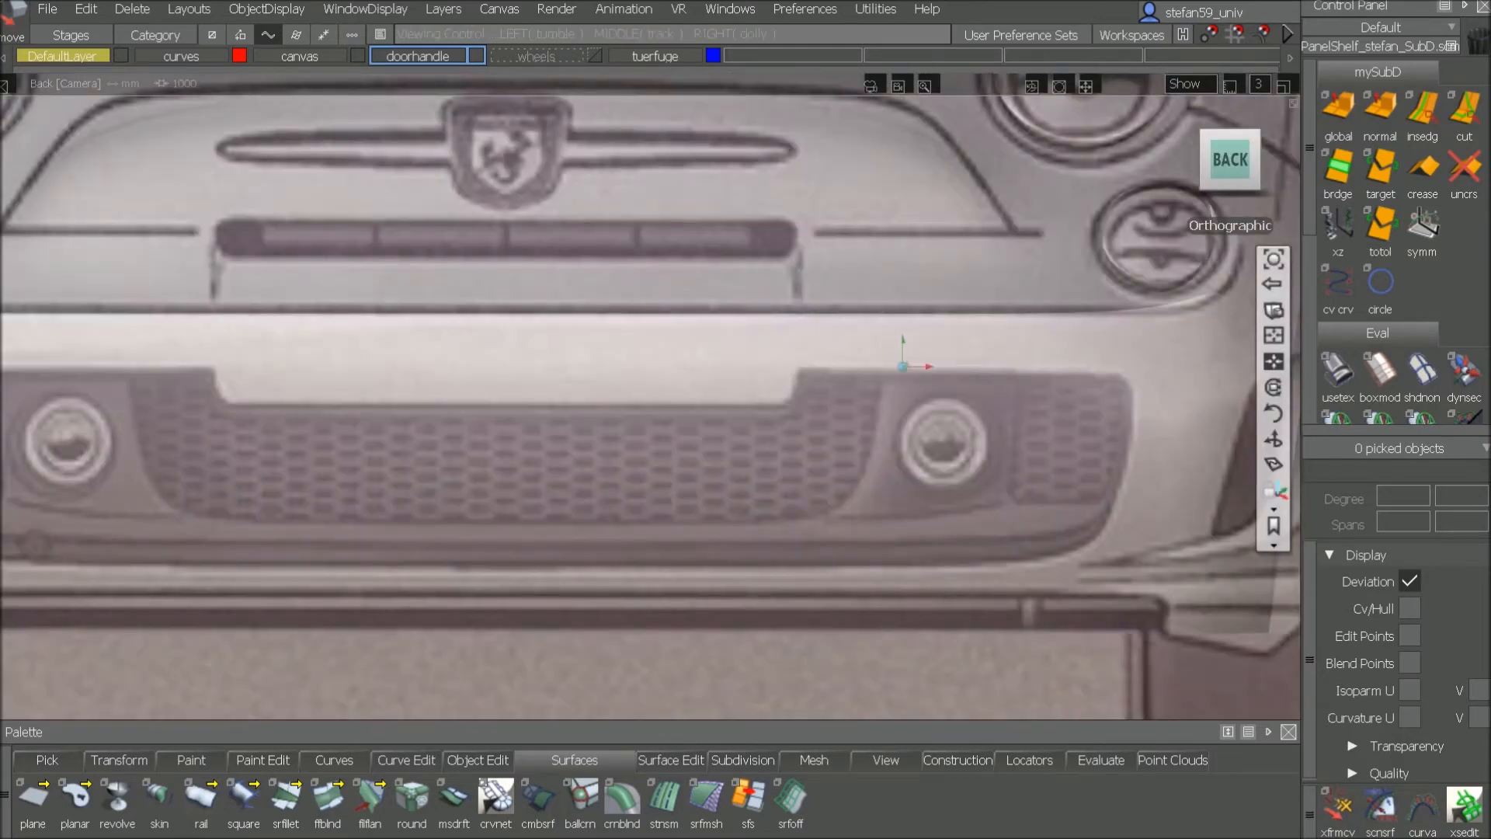
pyautogui.keyDown('ctrl'); pyautogui.keyDown('shift'); pyautogui.moveTo(844, 363); pyautogui.dragTo(746, 370, button='right'); pyautogui.keyUp('shift'); pyautogui.keyUp('ctrl')
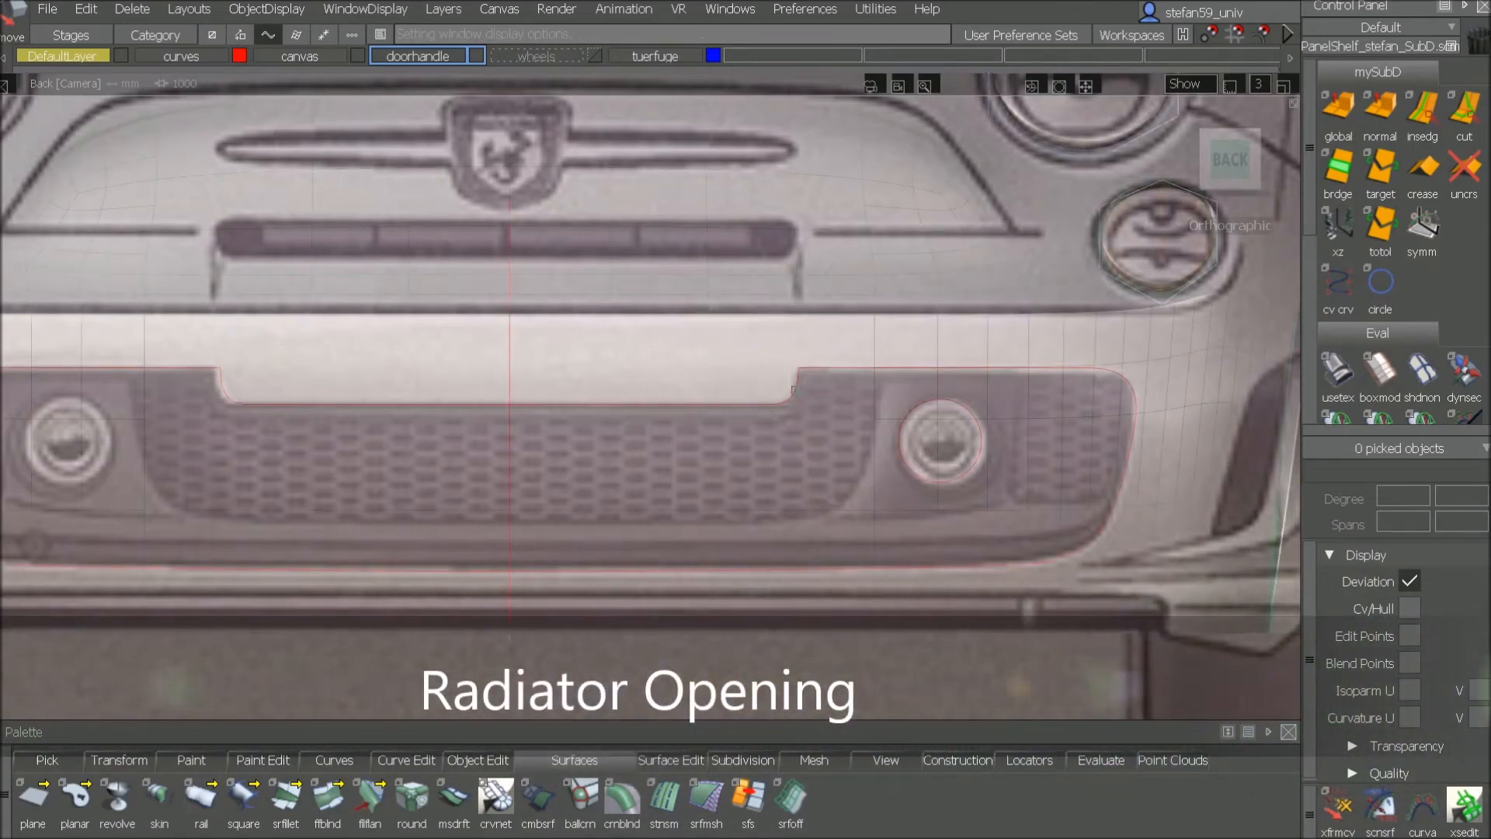
# Step: Pick the radiator opening's outline curves and move them to a position behind the bumper surface
pyautogui.keyDown('alt'); pyautogui.keyDown('shift'); pyautogui.moveTo(793, 389); pyautogui.dragTo(264, 479); pyautogui.keyUp('shift'); pyautogui.keyUp('alt')
pyautogui.keyDown('ctrl'); pyautogui.keyDown('shift'); pyautogui.moveTo(697, 387); pyautogui.dragTo(808, 626); pyautogui.keyUp('shift'); pyautogui.keyUp('ctrl')
pyautogui.keyDown('ctrl'); pyautogui.keyDown('shift'); pyautogui.moveTo(711, 629); pyautogui.dragTo(703, 682, button='middle'); pyautogui.keyUp('shift'); pyautogui.keyUp('ctrl')
pyautogui.moveTo(622, 584); pyautogui.dragTo(1213, 412)
pyautogui.keyDown('alt'); pyautogui.keyDown('shift'); pyautogui.moveTo(529, 507); pyautogui.dragTo(703, 584); pyautogui.keyUp('shift'); pyautogui.keyUp('alt')
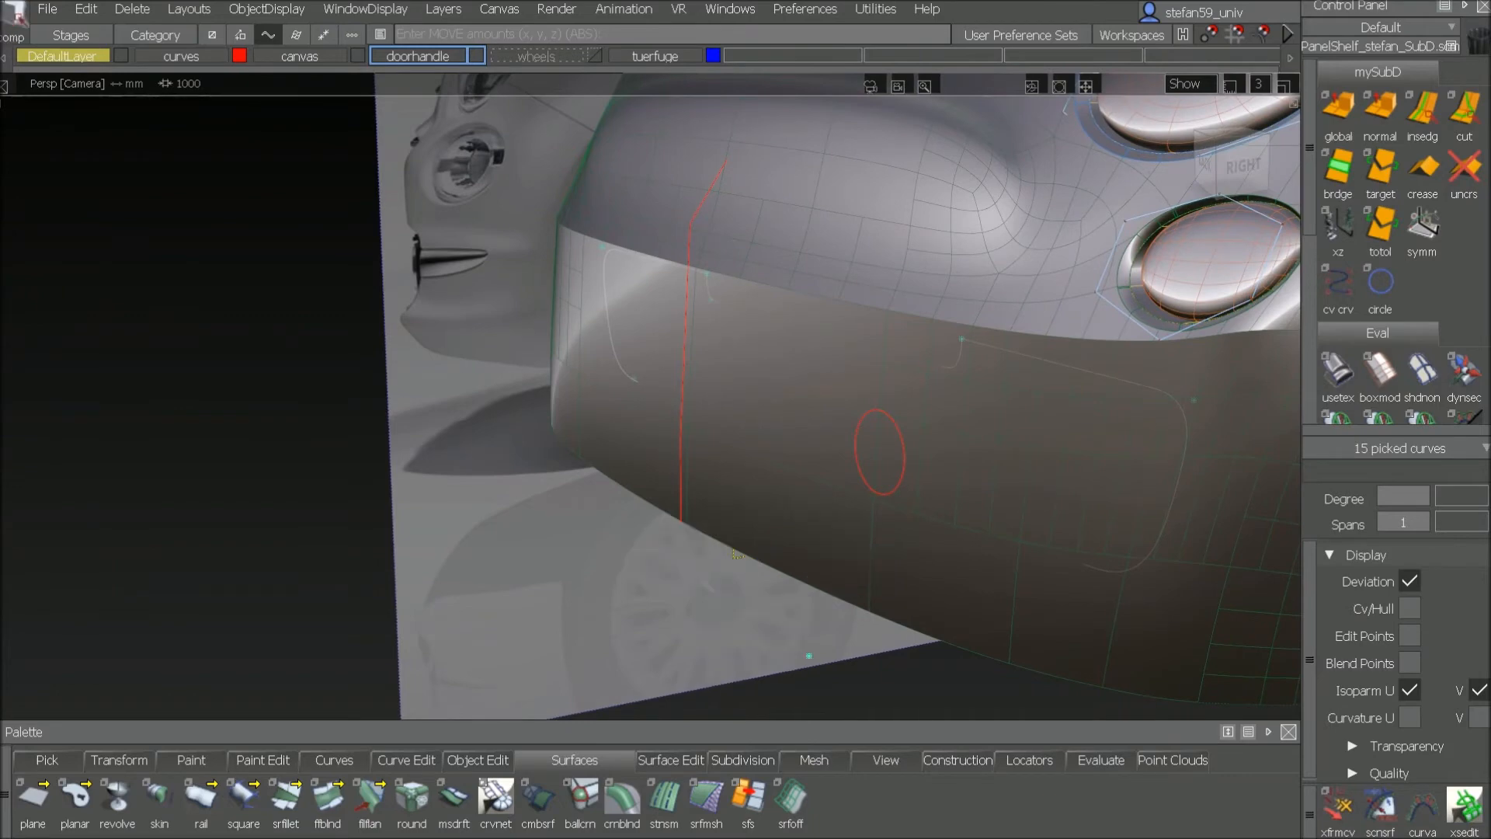
# Step: Add the bumper faces around the radiator opening to the picked outline curves and hide all unpicked objects
pyautogui.click(780, 560)
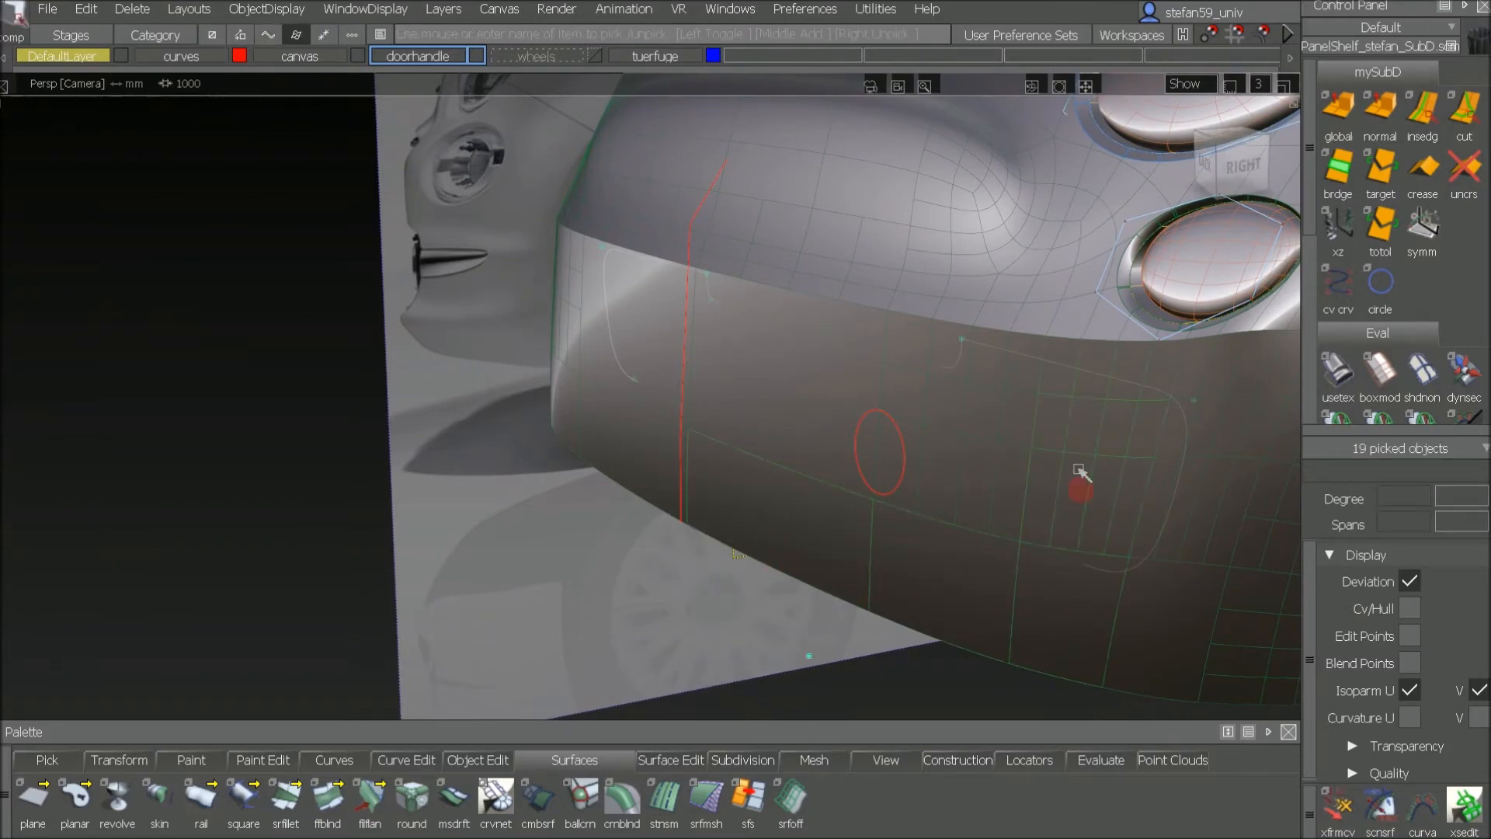
pyautogui.keyDown('alt'); pyautogui.keyDown('shift'); pyautogui.moveTo(765, 432); pyautogui.dragTo(611, 491); pyautogui.keyUp('shift'); pyautogui.keyUp('alt')
pyautogui.click(452, 541)
pyautogui.click(425, 436)
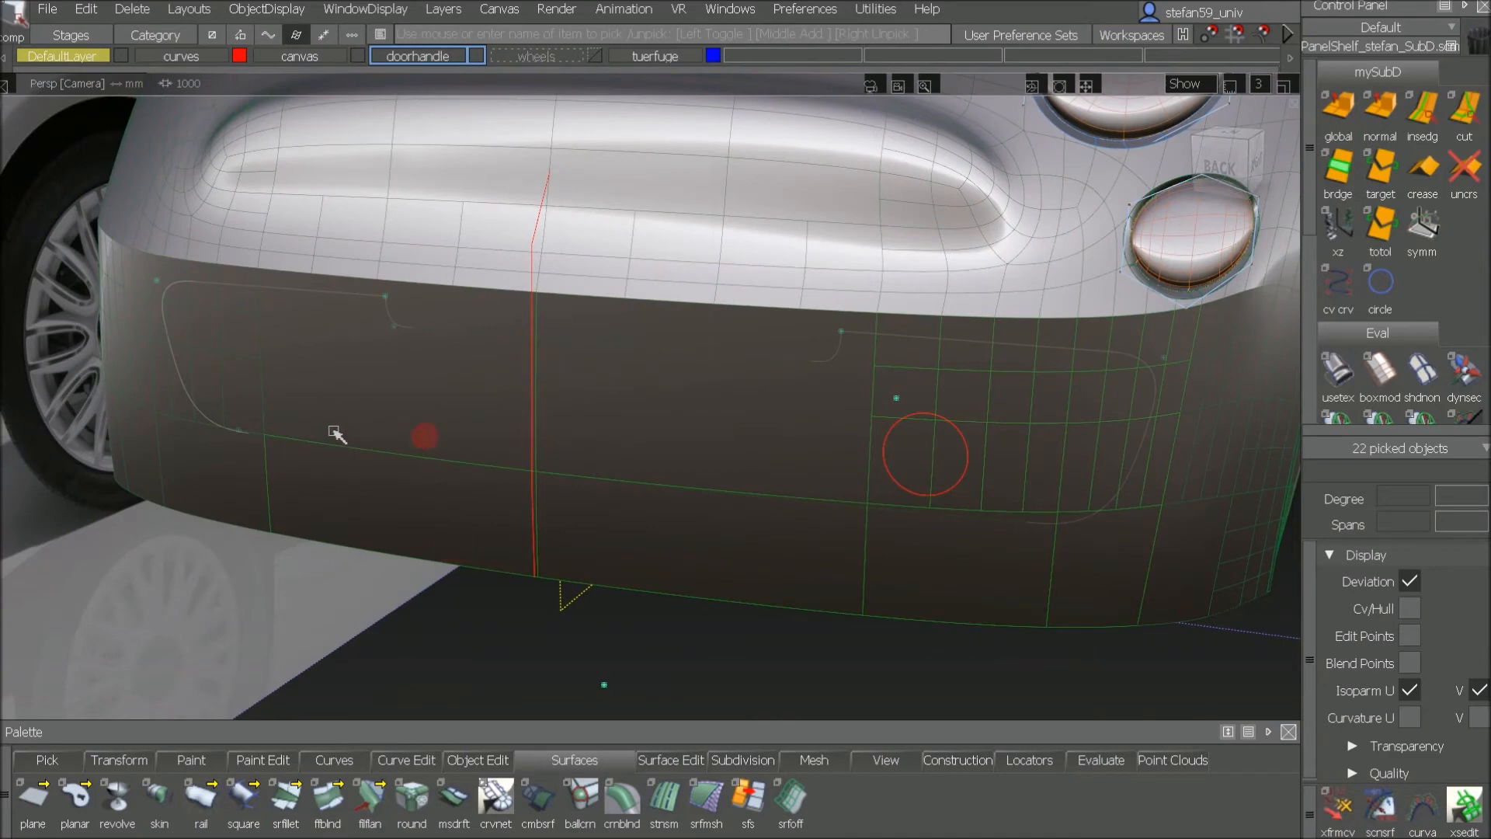
pyautogui.click(191, 479)
pyautogui.click(135, 440)
pyautogui.keyDown('alt'); pyautogui.keyDown('shift'); pyautogui.moveTo(716, 495); pyautogui.dragTo(394, 477); pyautogui.keyUp('shift'); pyautogui.keyUp('alt')
pyautogui.keyDown('ctrl'); pyautogui.keyDown('shift'); pyautogui.click(542, 470); pyautogui.keyUp('shift'); pyautogui.keyUp('ctrl')
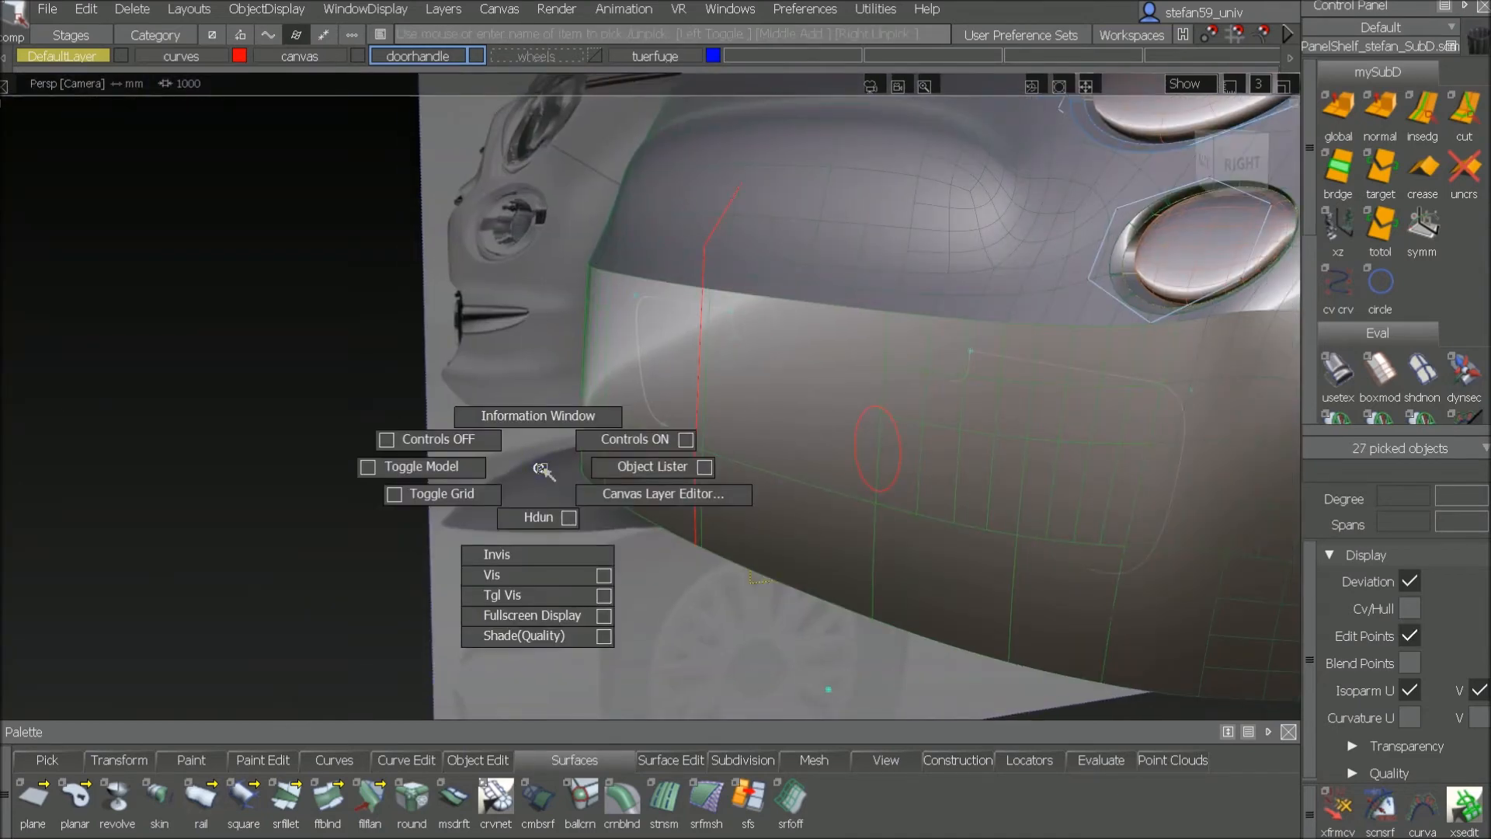
pyautogui.click(536, 514)
# Step: Start a Multi-surface Draft to surface along X with draft angle 0 from the whole radiator opening outline
pyautogui.keyDown('alt'); pyautogui.keyDown('shift'); pyautogui.moveTo(552, 517); pyautogui.dragTo(393, 560); pyautogui.keyUp('shift'); pyautogui.keyUp('alt')
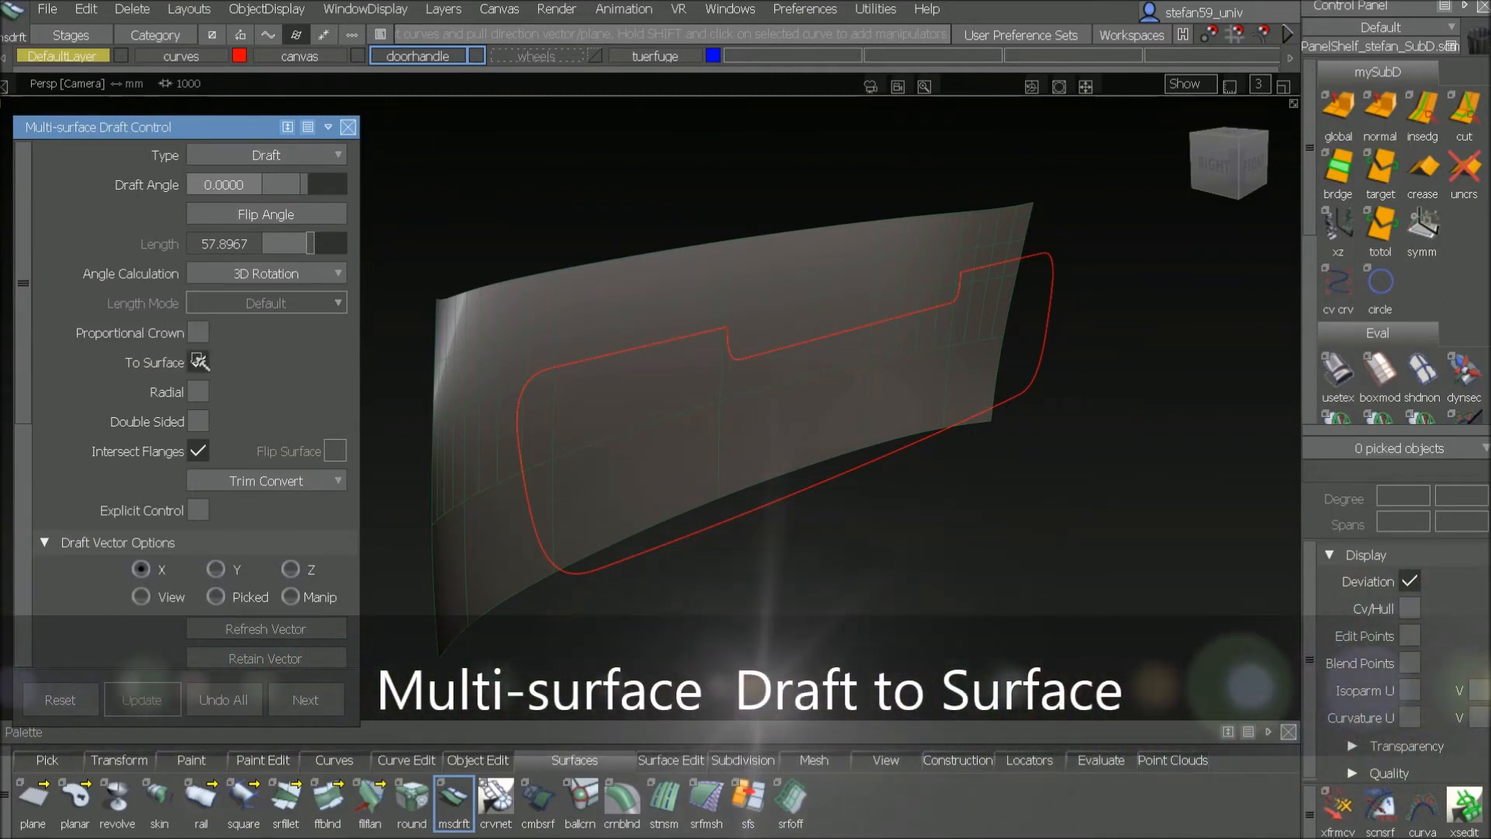
pyautogui.keyDown('alt'); pyautogui.keyDown('shift'); pyautogui.moveTo(752, 603); pyautogui.dragTo(992, 575); pyautogui.keyUp('shift'); pyautogui.keyUp('alt')
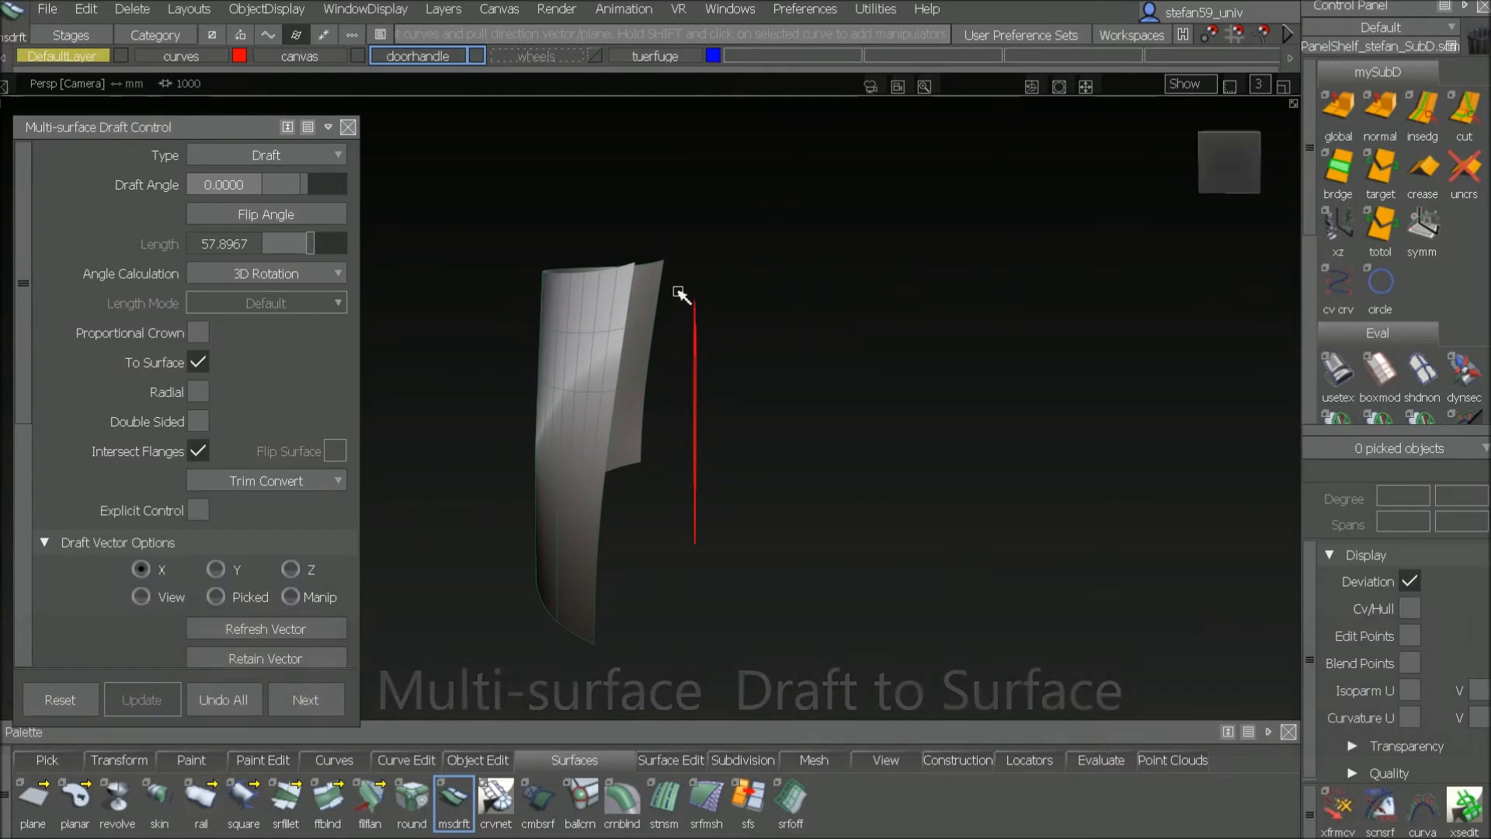
pyautogui.moveTo(711, 559); pyautogui.dragTo(707, 620)
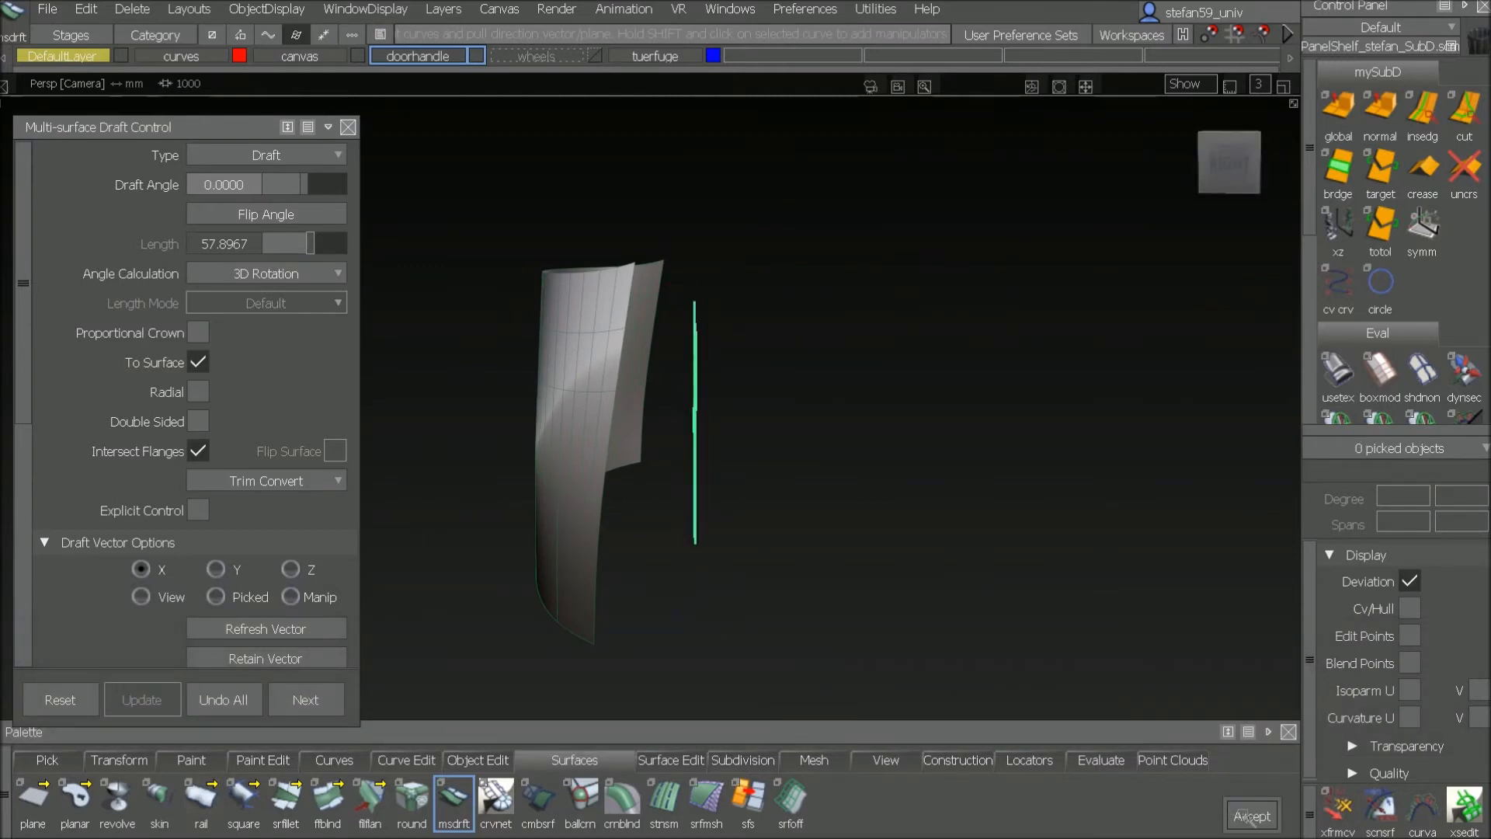
pyautogui.click(1247, 815)
# Step: Pick the bumper faces at one end and along the lower edge of the outline as draft target surfaces
pyautogui.keyDown('alt'); pyautogui.keyDown('shift'); pyautogui.moveTo(1135, 523); pyautogui.dragTo(761, 533); pyautogui.keyUp('shift'); pyautogui.keyUp('alt')
pyautogui.click(744, 294)
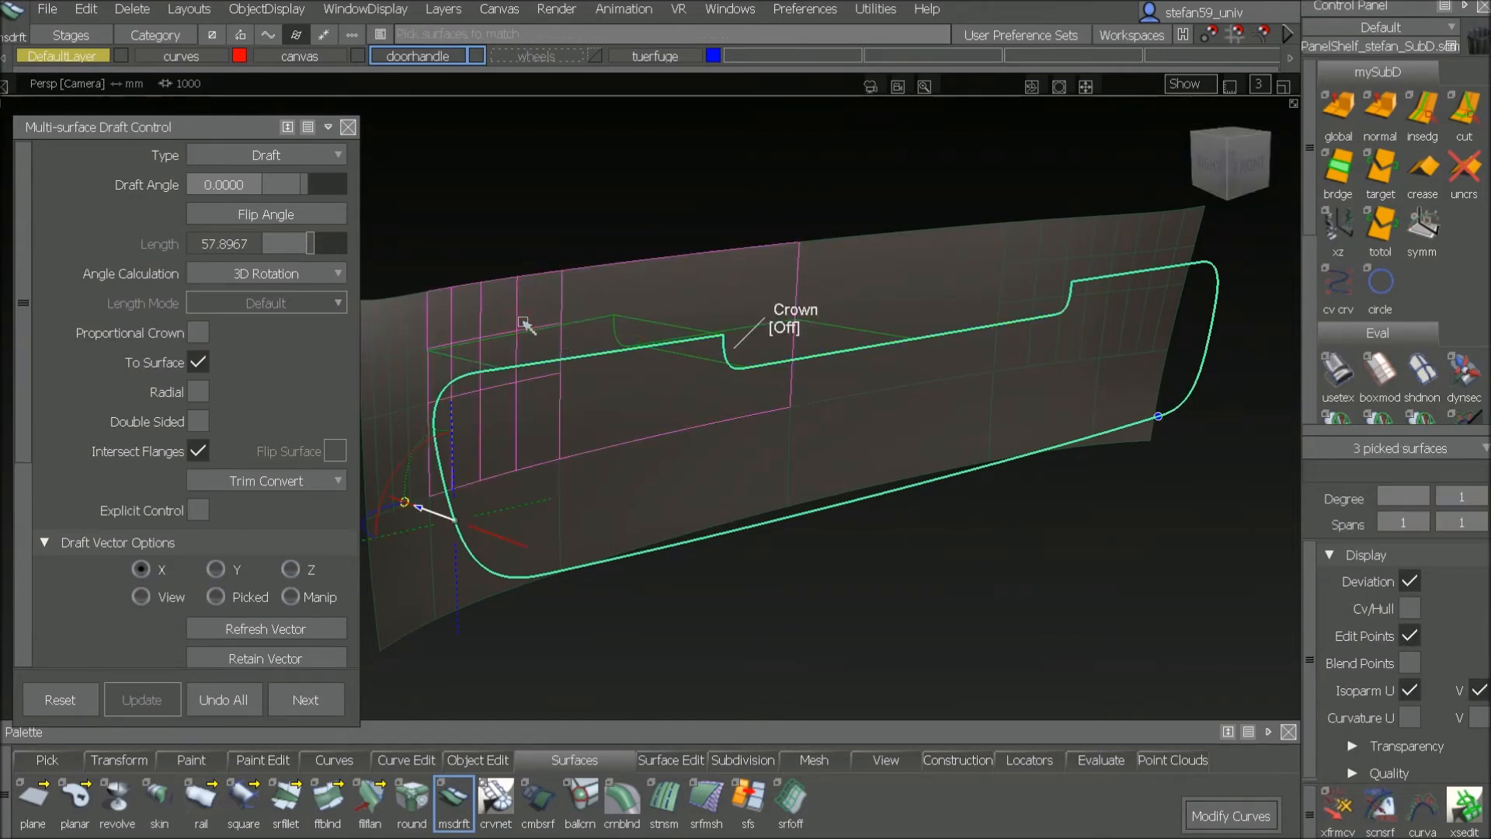
pyautogui.keyDown('alt'); pyautogui.keyDown('shift'); pyautogui.moveTo(676, 490); pyautogui.dragTo(536, 466); pyautogui.keyUp('shift'); pyautogui.keyUp('alt')
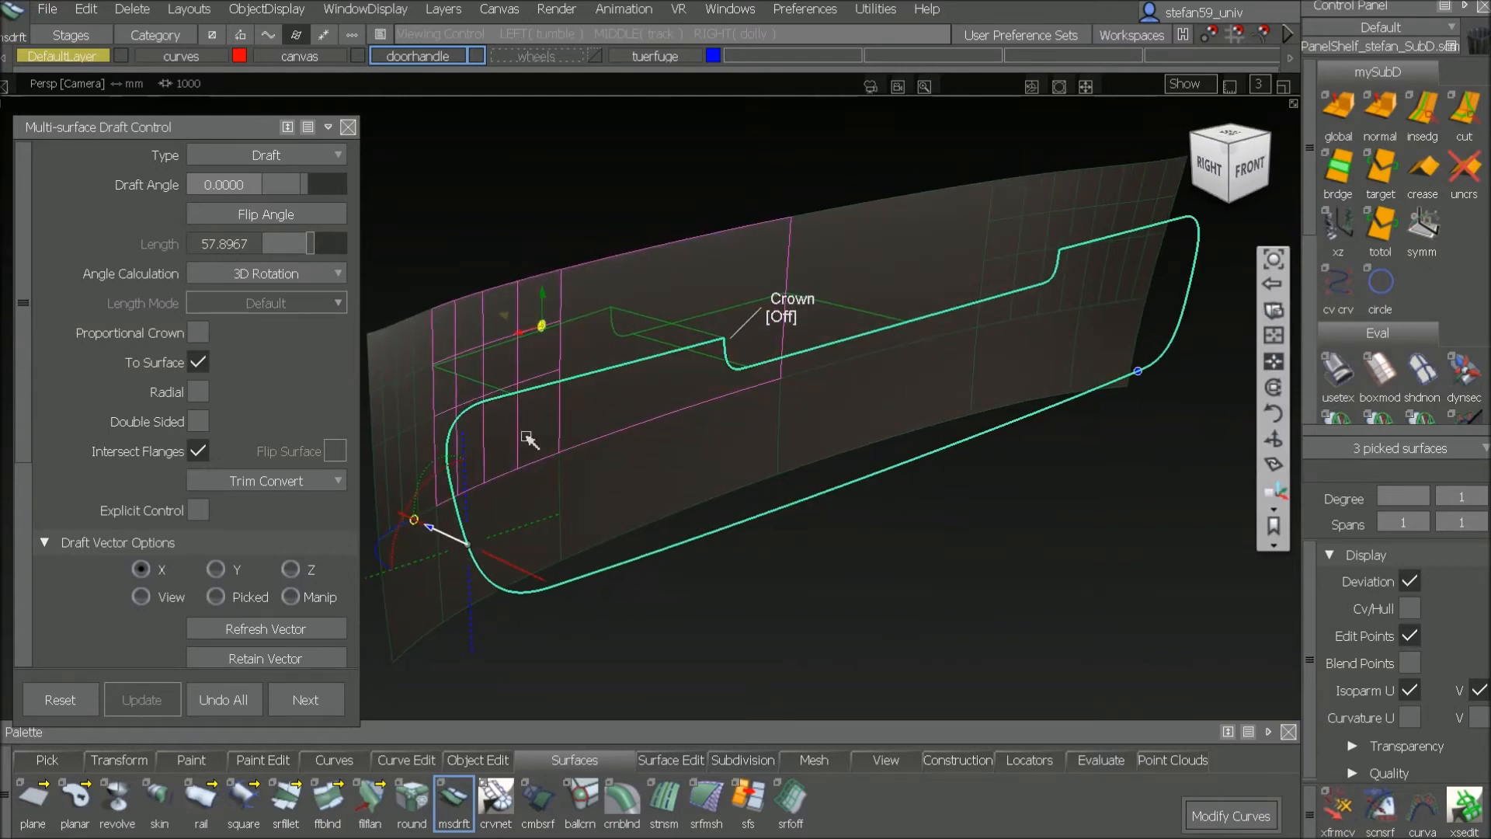
pyautogui.click(401, 408)
pyautogui.keyDown('alt'); pyautogui.keyDown('shift'); pyautogui.moveTo(683, 536); pyautogui.dragTo(721, 463); pyautogui.keyUp('shift'); pyautogui.keyUp('alt')
pyautogui.click(708, 461)
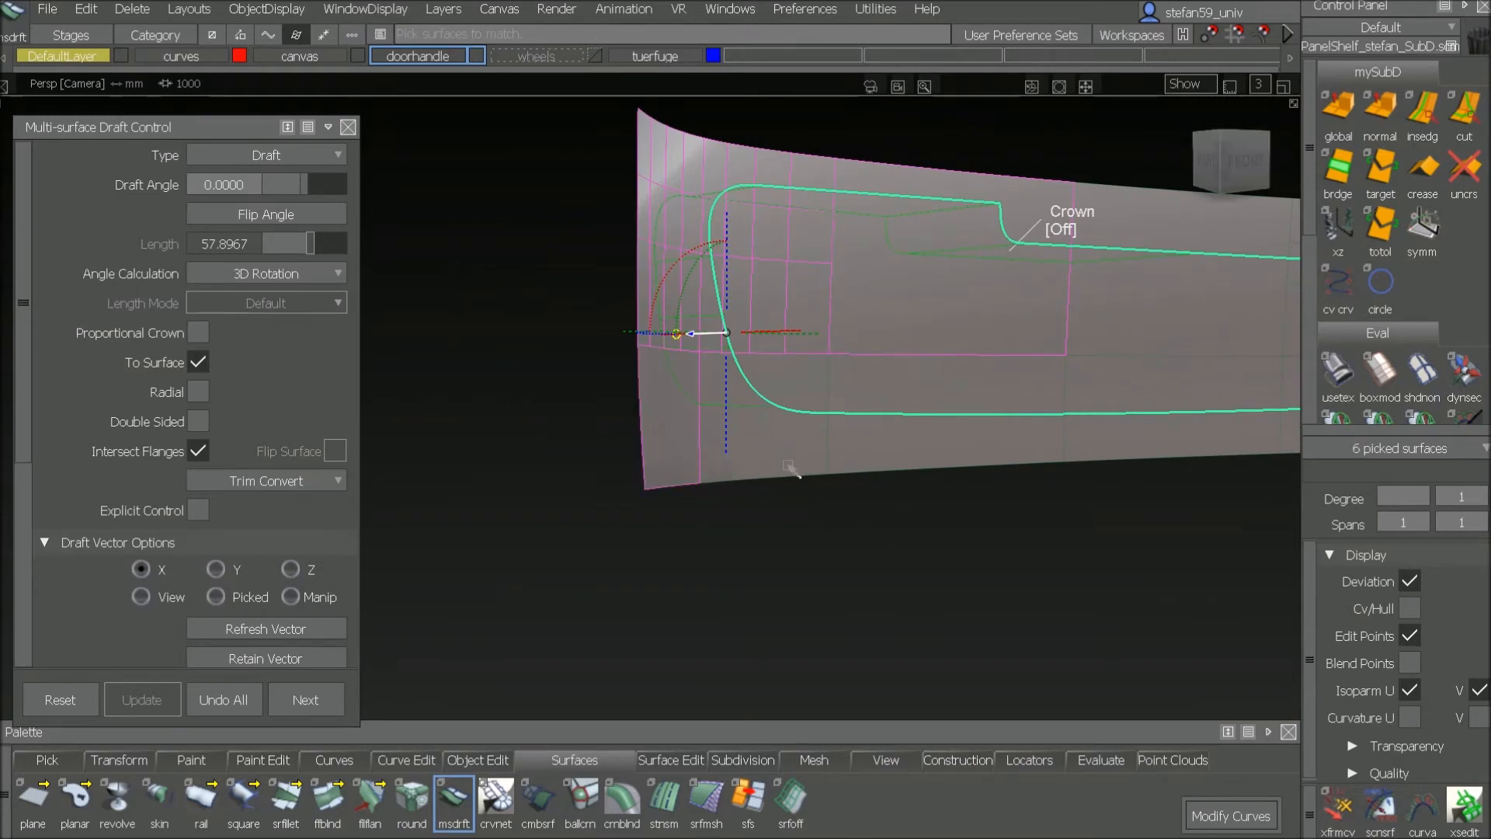
pyautogui.click(798, 464)
pyautogui.keyDown('alt'); pyautogui.keyDown('shift'); pyautogui.moveTo(885, 509); pyautogui.dragTo(776, 579, button='middle'); pyautogui.keyUp('shift'); pyautogui.keyUp('alt')
pyautogui.click(822, 532)
pyautogui.keyDown('alt'); pyautogui.keyDown('shift'); pyautogui.moveTo(1021, 630); pyautogui.dragTo(812, 654, button='middle'); pyautogui.keyUp('shift'); pyautogui.keyUp('alt')
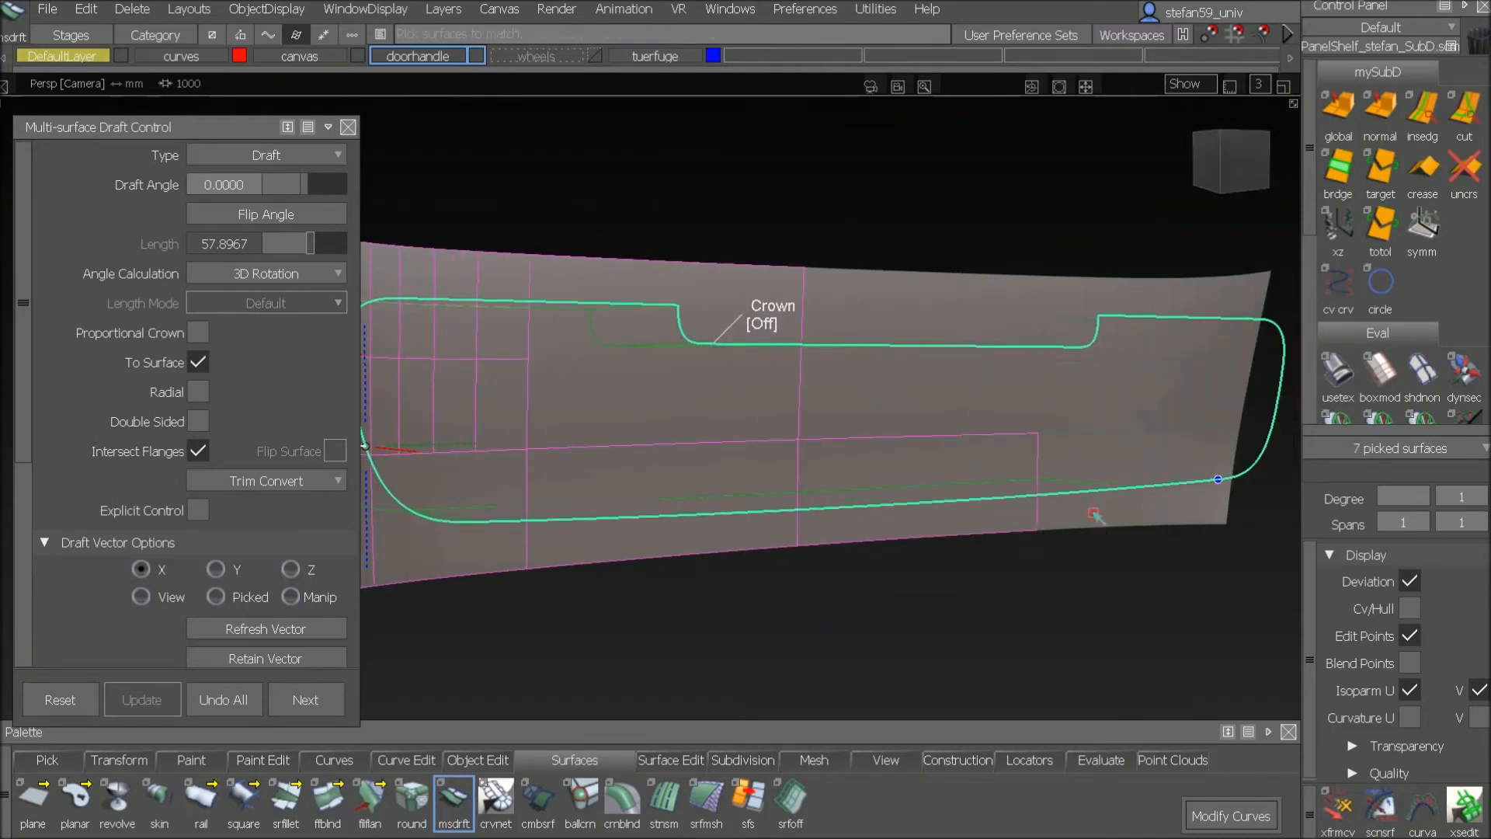
# Step: Add the remaining bumper faces at the opposite end and middle of the outline as draft target surfaces
pyautogui.click(1102, 519)
pyautogui.click(1215, 408)
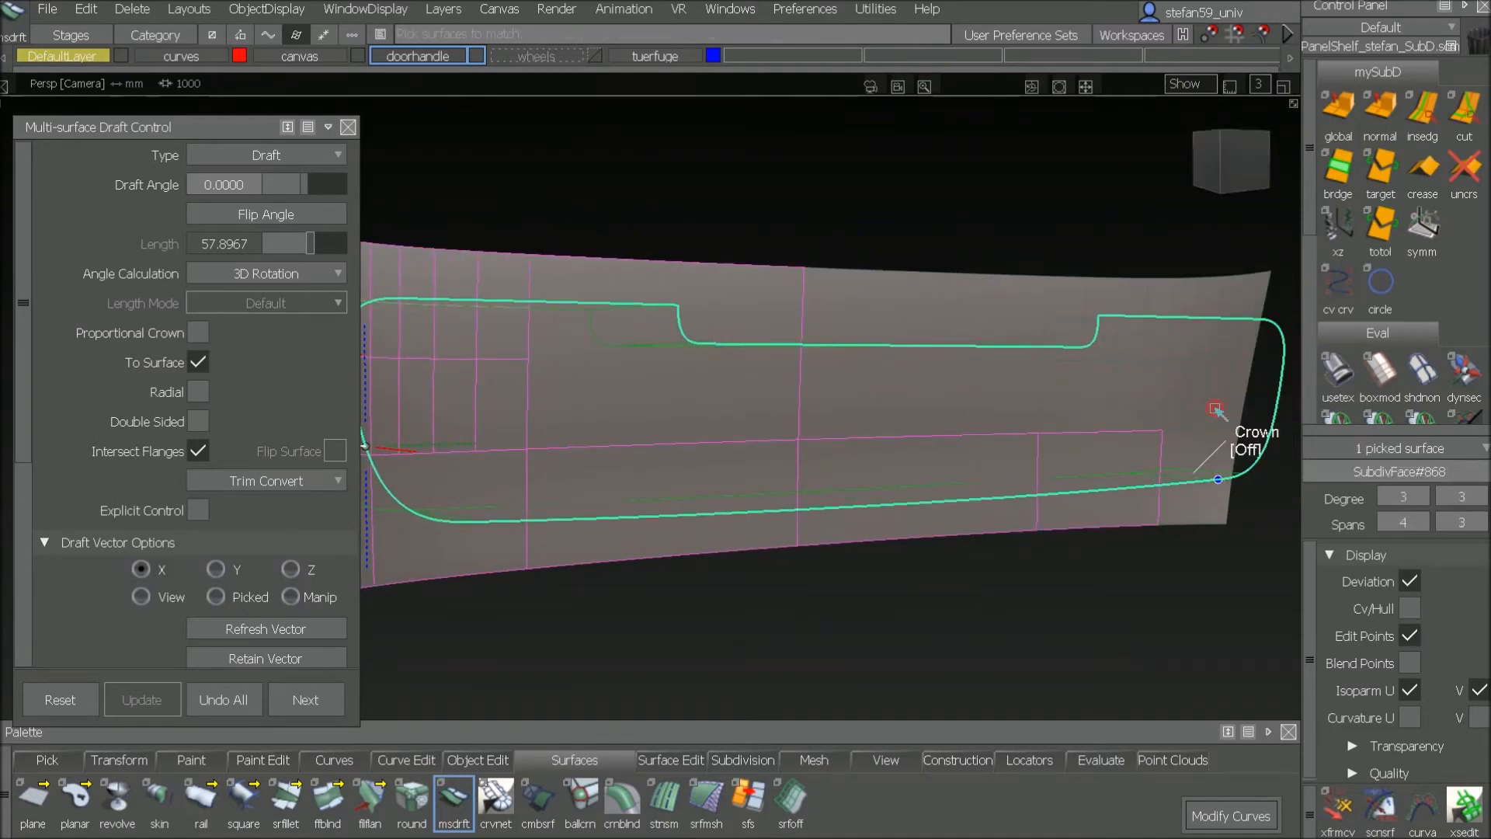
pyautogui.click(1202, 532)
pyautogui.click(1222, 378)
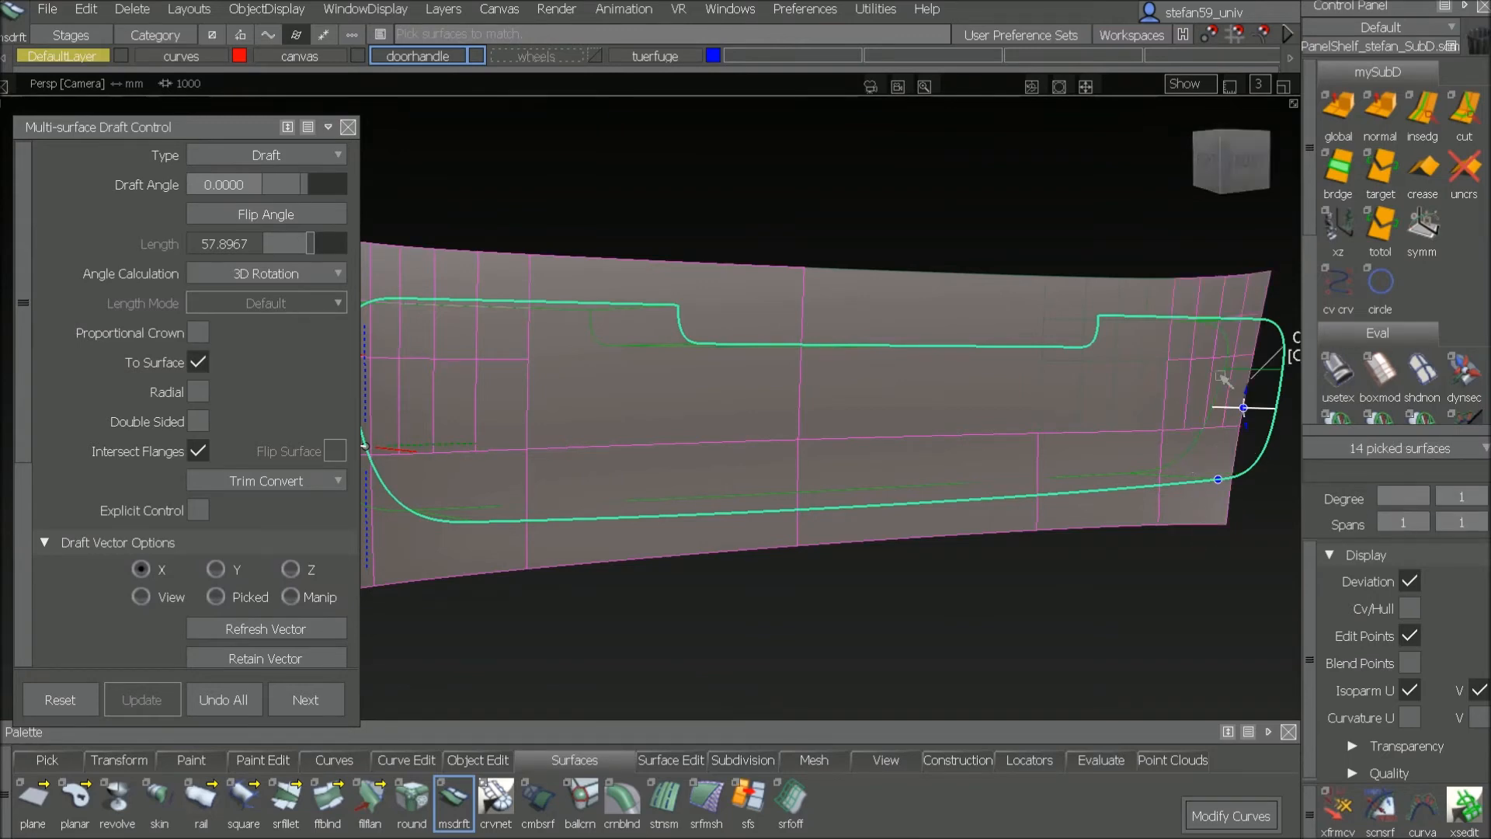
pyautogui.click(1114, 294)
pyautogui.keyDown('alt'); pyautogui.keyDown('shift'); pyautogui.moveTo(1114, 293); pyautogui.dragTo(852, 334); pyautogui.keyUp('shift'); pyautogui.keyUp('alt')
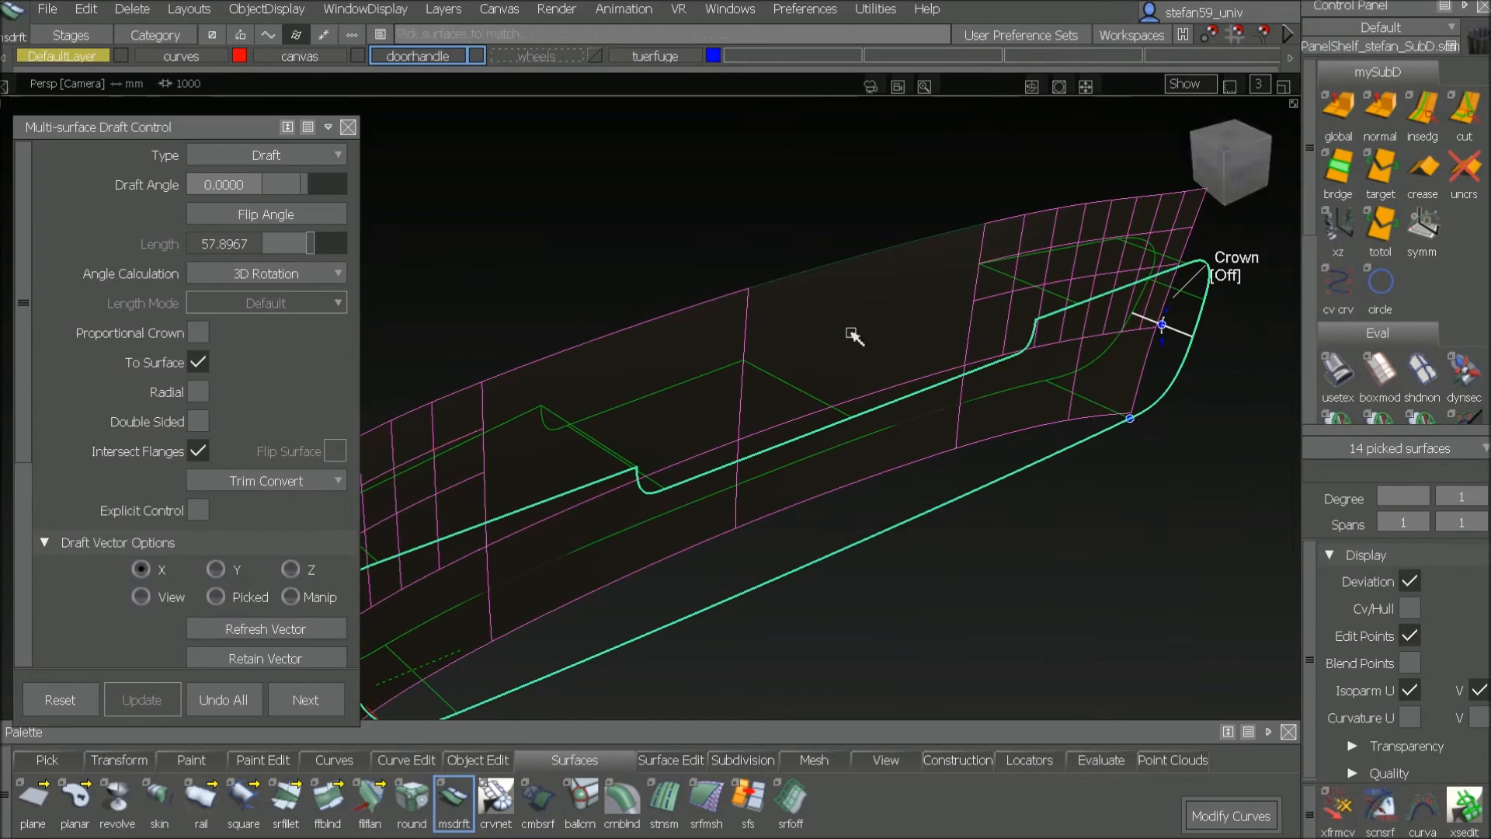
pyautogui.click(929, 472)
# Step: Shade the drafted radiator opening walls and examine how they meet the bumper faces from several sides
pyautogui.keyDown('alt'); pyautogui.keyDown('shift'); pyautogui.moveTo(919, 566); pyautogui.dragTo(1066, 488); pyautogui.keyUp('shift'); pyautogui.keyUp('alt')
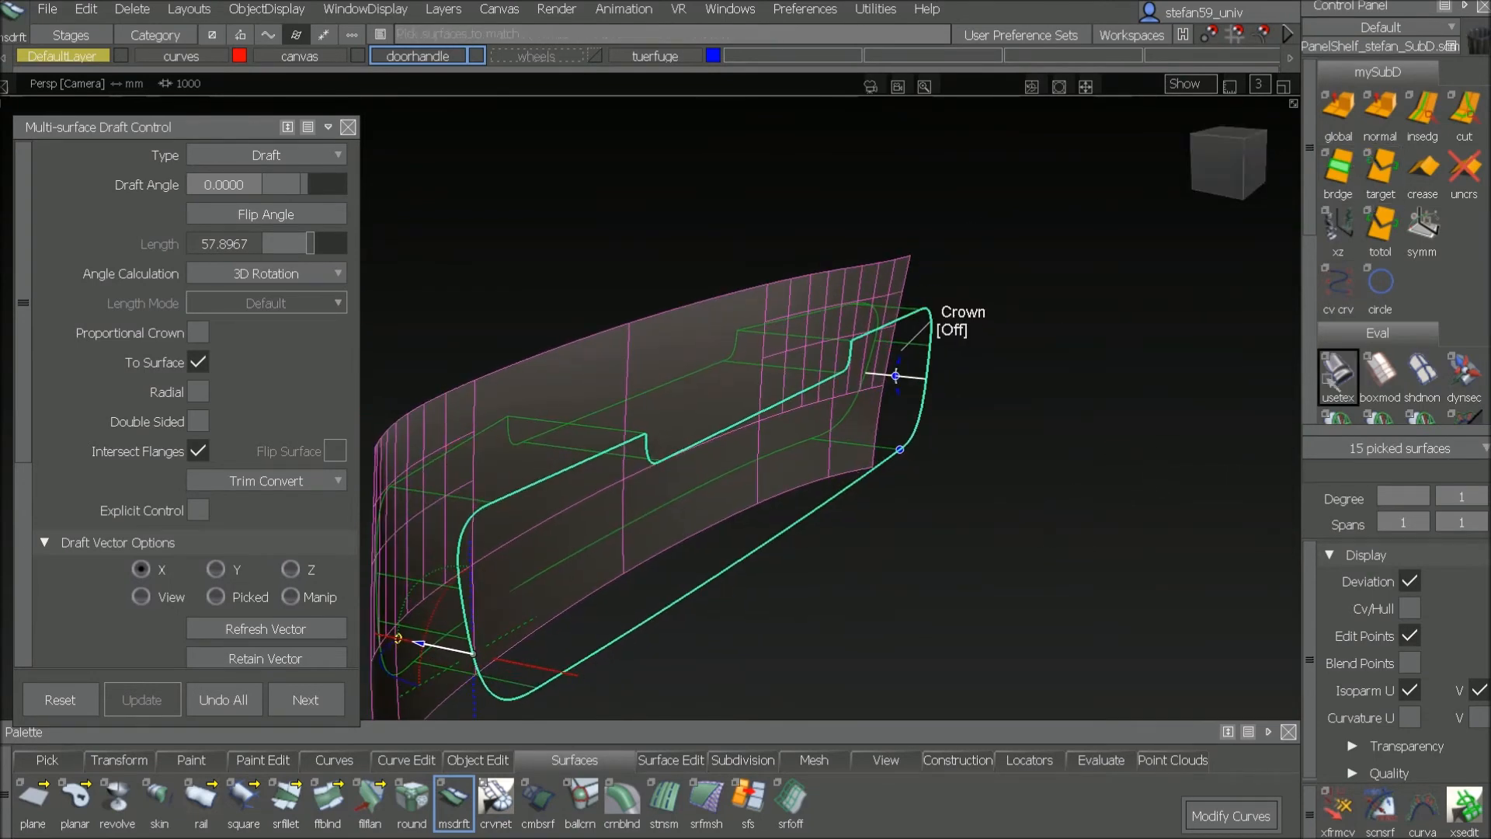
pyautogui.click(1337, 377)
pyautogui.moveTo(898, 526)
pyautogui.keyDown('alt'); pyautogui.keyDown('shift'); pyautogui.mouseDown()
pyautogui.moveTo(773, 415)
pyautogui.moveTo(762, 316)
pyautogui.moveTo(876, 326)
pyautogui.moveTo(886, 296)
pyautogui.mouseUp(); pyautogui.keyUp('shift'); pyautogui.keyUp('alt')
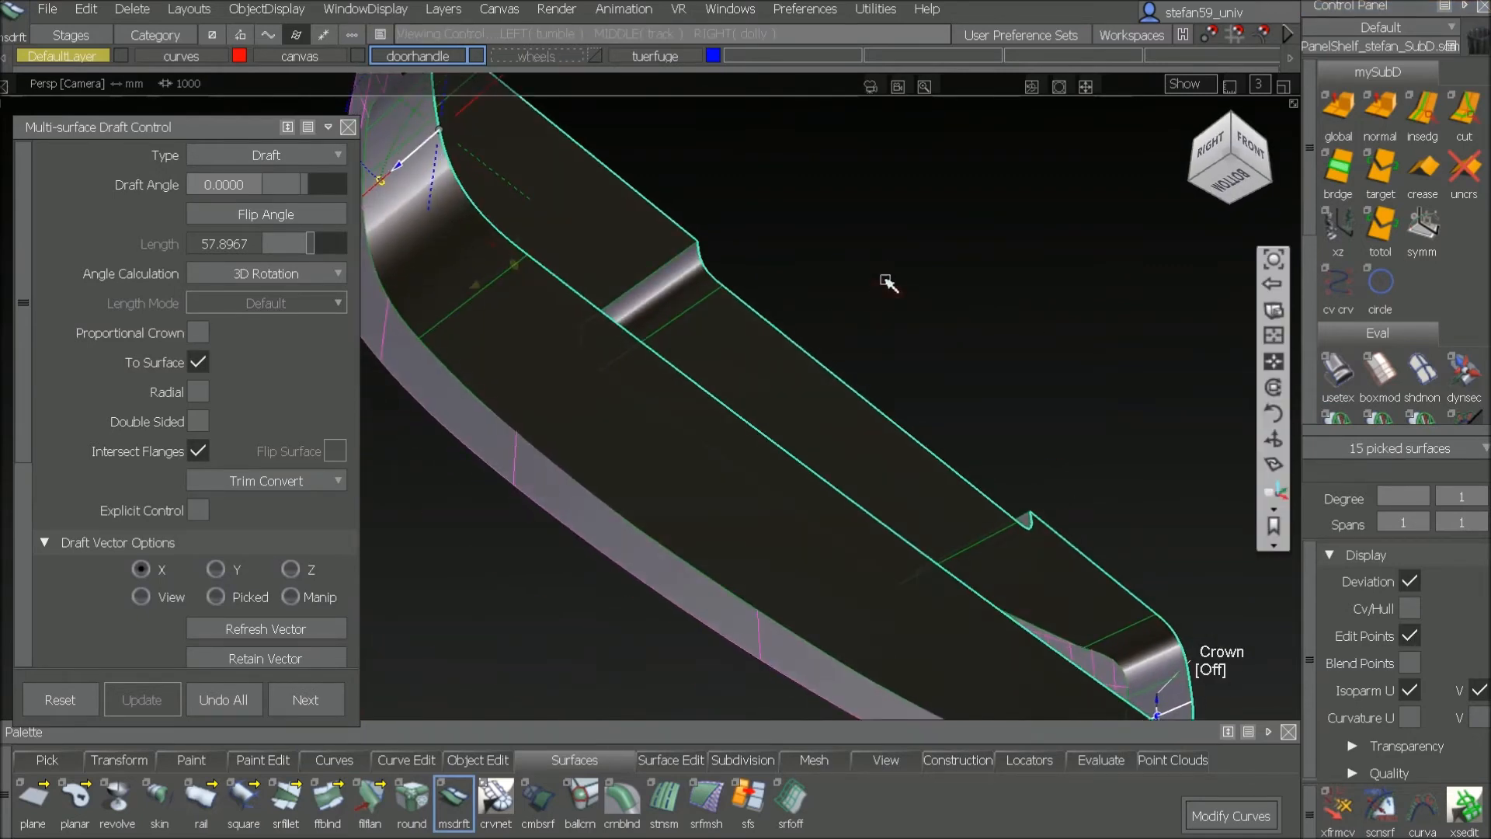
pyautogui.keyDown('alt'); pyautogui.keyDown('shift'); pyautogui.moveTo(885, 281); pyautogui.dragTo(869, 313, button='right'); pyautogui.keyUp('shift'); pyautogui.keyUp('alt')
pyautogui.keyDown('alt'); pyautogui.keyDown('shift'); pyautogui.moveTo(868, 311); pyautogui.dragTo(863, 240); pyautogui.keyUp('shift'); pyautogui.keyUp('alt')
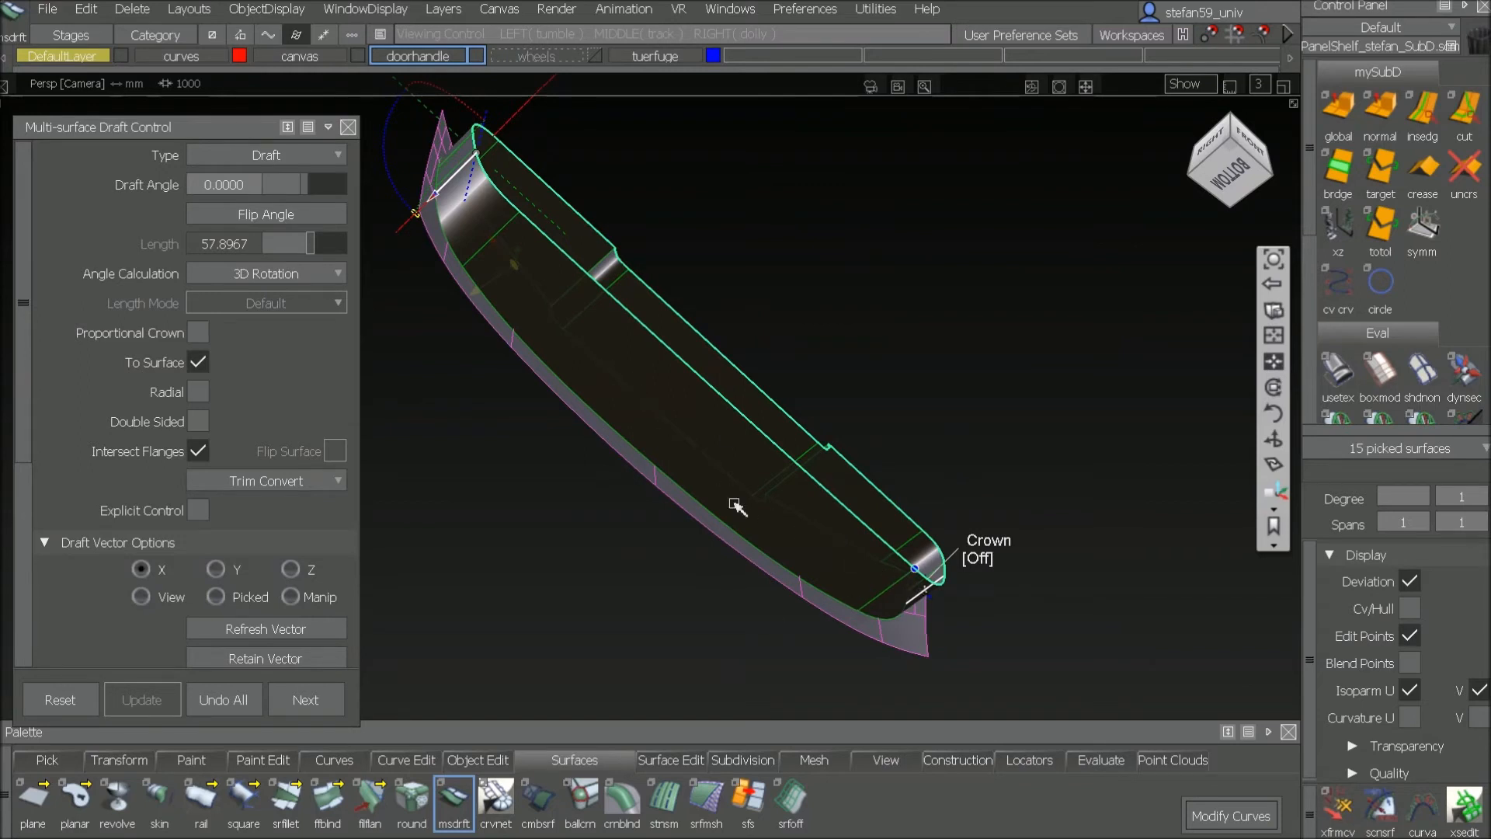
pyautogui.keyDown('alt'); pyautogui.keyDown('shift'); pyautogui.moveTo(730, 436); pyautogui.dragTo(985, 497); pyautogui.keyUp('shift'); pyautogui.keyUp('alt')
pyautogui.keyDown('alt'); pyautogui.keyDown('shift'); pyautogui.moveTo(842, 445); pyautogui.dragTo(1145, 555, button='middle'); pyautogui.keyUp('shift'); pyautogui.keyUp('alt')
pyautogui.moveTo(1035, 570)
pyautogui.keyDown('alt'); pyautogui.keyDown('shift'); pyautogui.mouseDown()
pyautogui.moveTo(1028, 616)
pyautogui.moveTo(1044, 626)
pyautogui.mouseUp(); pyautogui.keyUp('shift'); pyautogui.keyUp('alt')
# Step: Show the hidden body parts again and clear the selection
pyautogui.keyDown('ctrl'); pyautogui.keyDown('shift'); pyautogui.moveTo(962, 541); pyautogui.dragTo(968, 657, button='right'); pyautogui.keyUp('shift'); pyautogui.keyUp('ctrl')
pyautogui.keyDown('ctrl'); pyautogui.keyDown('shift'); pyautogui.moveTo(982, 559); pyautogui.dragTo(978, 400); pyautogui.keyUp('shift'); pyautogui.keyUp('ctrl')
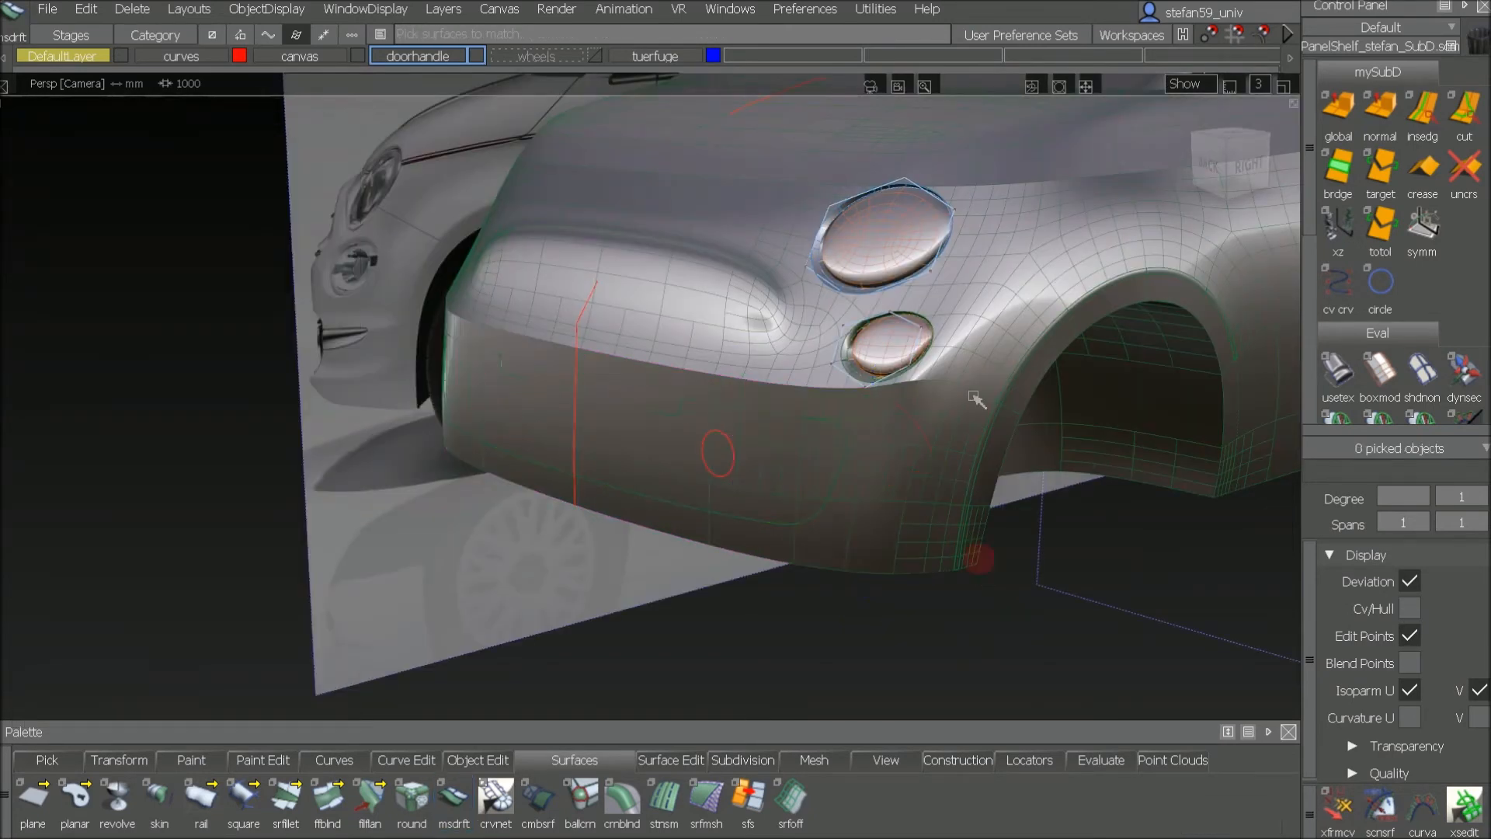
pyautogui.keyDown('alt'); pyautogui.keyDown('shift'); pyautogui.moveTo(846, 453); pyautogui.dragTo(1038, 496, button='middle'); pyautogui.keyUp('shift'); pyautogui.keyUp('alt')
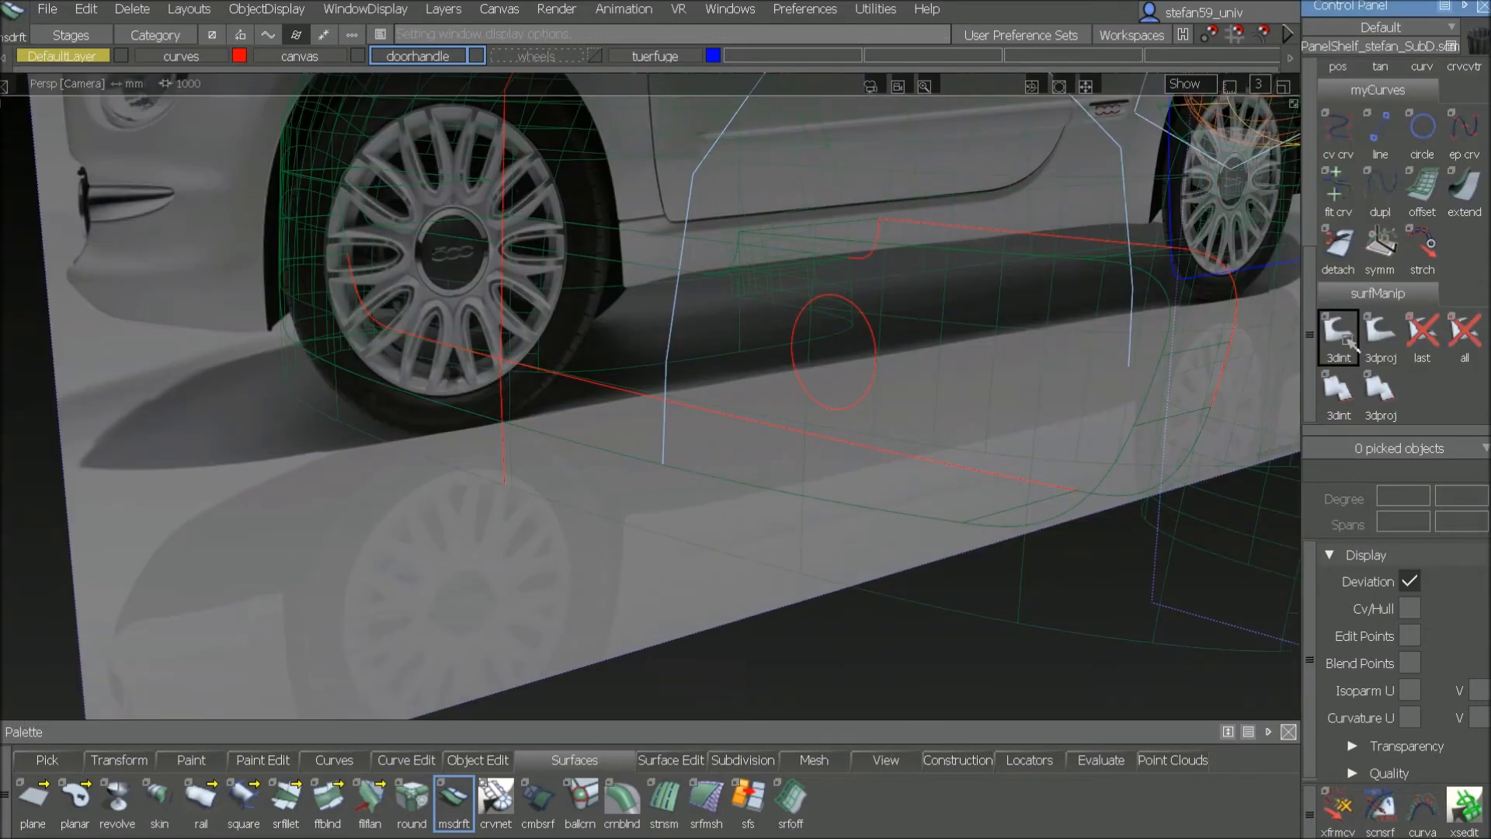
# Step: Trim the radiator opening out of the lower bumper faces with the 3D projection trim, using the opening's outline
pyautogui.click(1380, 334)
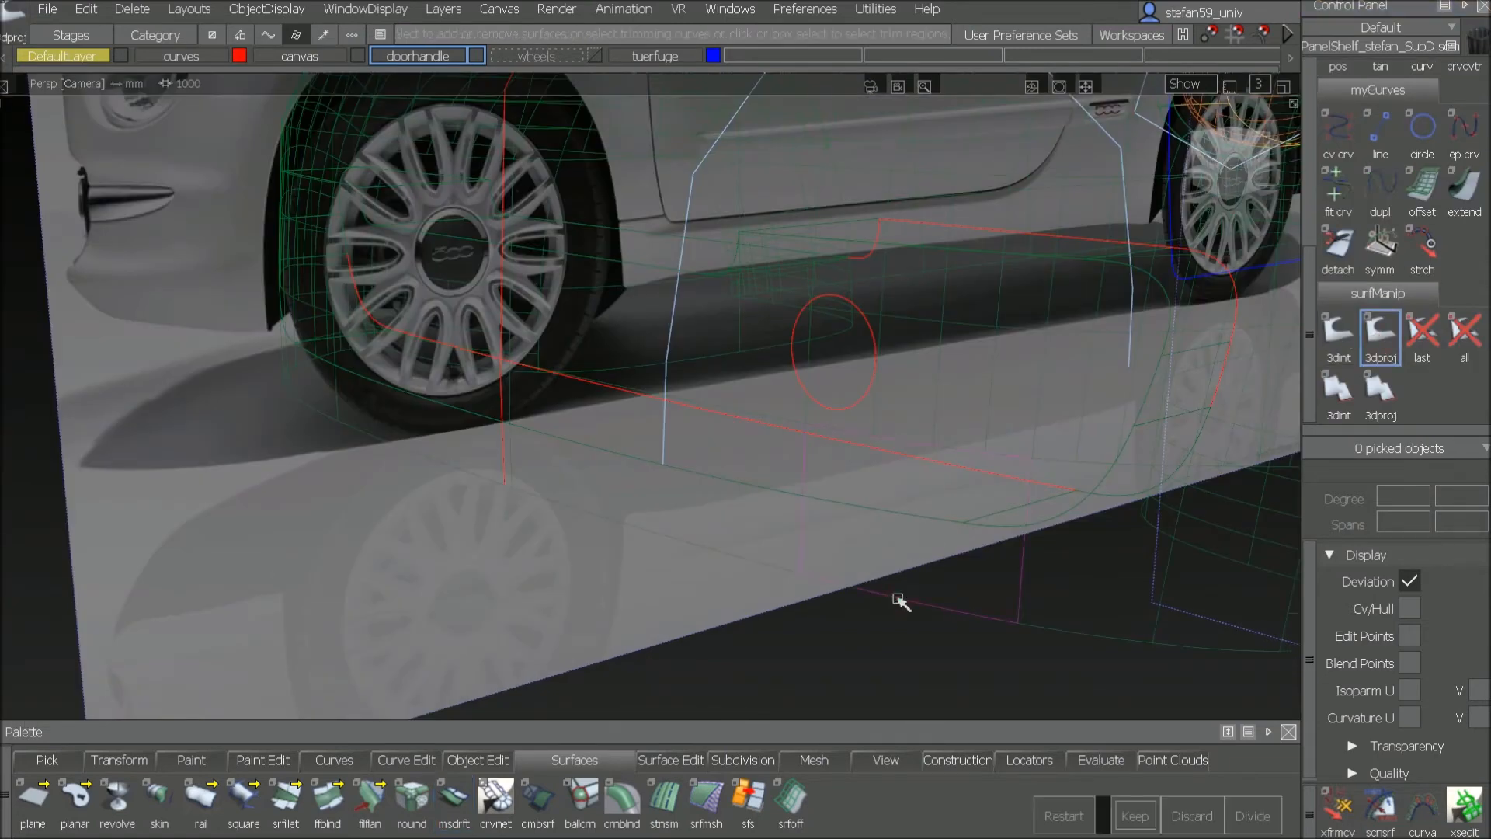
pyautogui.click(856, 509)
pyautogui.click(1050, 526)
pyautogui.click(975, 584)
pyautogui.press('space')
pyautogui.click(732, 526)
pyautogui.click(732, 478)
pyautogui.click(750, 536)
pyautogui.press('space')
pyautogui.click(1050, 526)
pyautogui.click(1076, 582)
pyautogui.press('space')
# Step: Trim the radiator opening out of the adjoining bumper faces towards the stepped upper edge
pyautogui.click(1080, 494)
pyautogui.keyDown('alt'); pyautogui.keyDown('shift'); pyautogui.moveTo(860, 470); pyautogui.dragTo(886, 423, button='right'); pyautogui.keyUp('shift'); pyautogui.keyUp('alt')
pyautogui.click(884, 571)
pyautogui.click(673, 321)
pyautogui.press('space')
pyautogui.click(967, 642)
pyautogui.keyDown('alt'); pyautogui.keyDown('shift'); pyautogui.moveTo(800, 466); pyautogui.dragTo(921, 566, button='middle'); pyautogui.keyUp('shift'); pyautogui.keyUp('alt')
pyautogui.click(642, 470)
pyautogui.keyDown('alt'); pyautogui.keyDown('shift'); pyautogui.moveTo(642, 469); pyautogui.dragTo(1075, 404, button='middle'); pyautogui.keyUp('shift'); pyautogui.keyUp('alt')
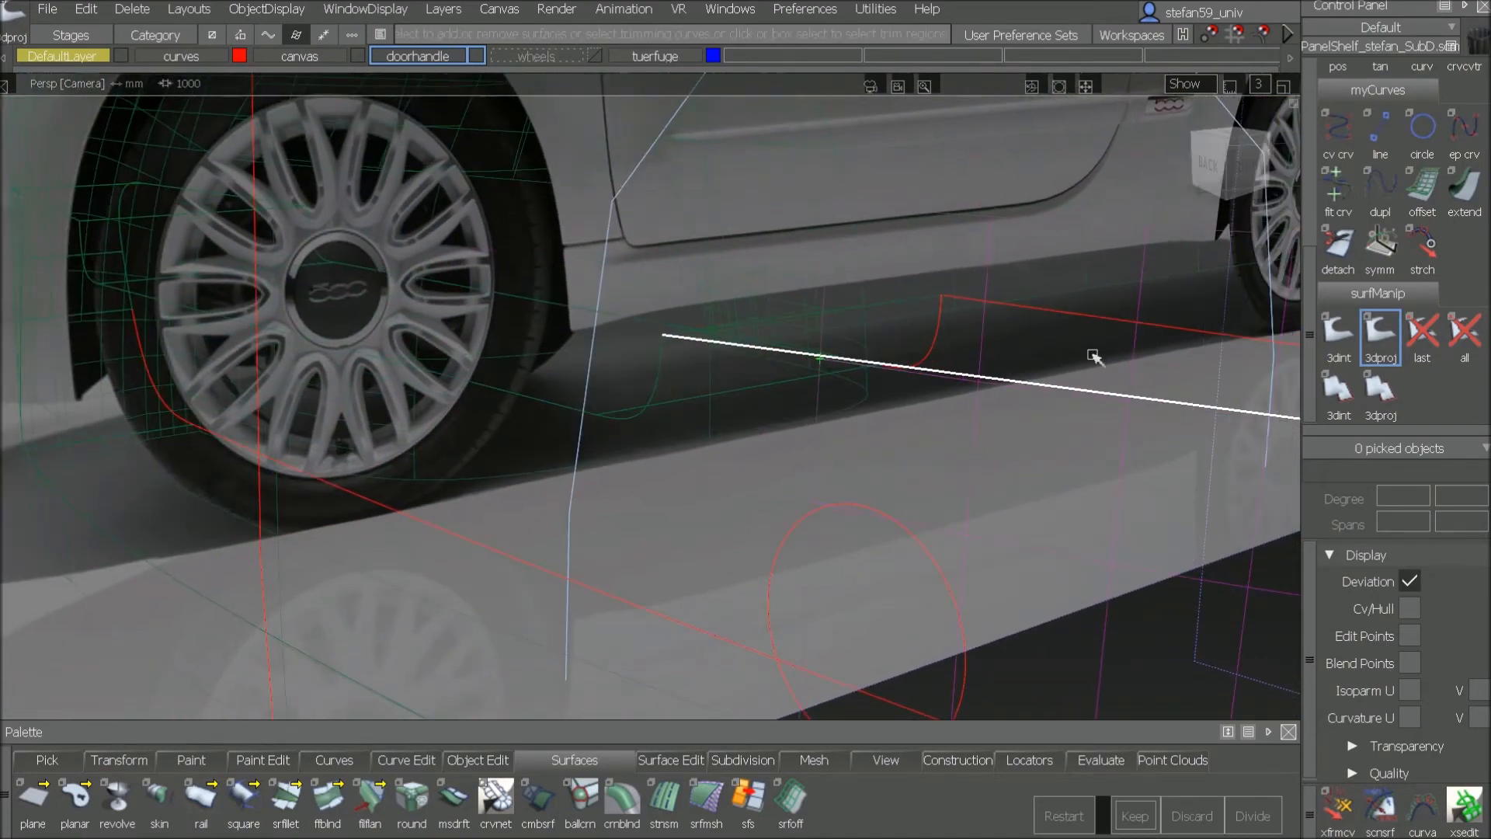
pyautogui.click(1072, 360)
pyautogui.press('space')
# Step: Trim the last bumper faces along the radiator opening's outline to complete the cut-out
pyautogui.click(652, 383)
pyautogui.keyDown('alt'); pyautogui.keyDown('shift'); pyautogui.moveTo(651, 383); pyautogui.dragTo(731, 327); pyautogui.keyUp('shift'); pyautogui.keyUp('alt')
pyautogui.click(730, 327)
pyautogui.click(500, 370)
pyautogui.keyDown('alt'); pyautogui.keyDown('shift'); pyautogui.moveTo(500, 371); pyautogui.dragTo(1126, 559, button='middle'); pyautogui.keyUp('shift'); pyautogui.keyUp('alt')
pyautogui.keyDown('alt'); pyautogui.keyDown('shift'); pyautogui.moveTo(1127, 560); pyautogui.dragTo(1030, 474, button='right'); pyautogui.keyUp('shift'); pyautogui.keyUp('alt')
pyautogui.click(1019, 466)
pyautogui.press('space')
pyautogui.press('1')
pyautogui.keyDown('alt'); pyautogui.keyDown('shift'); pyautogui.moveTo(980, 574); pyautogui.dragTo(396, 349, button='middle'); pyautogui.keyUp('shift'); pyautogui.keyUp('alt')
pyautogui.moveTo(310, 450)
pyautogui.keyDown('alt'); pyautogui.keyDown('shift'); pyautogui.mouseDown()
pyautogui.moveTo(334, 254)
pyautogui.moveTo(630, 228)
pyautogui.mouseUp(); pyautogui.keyUp('shift'); pyautogui.keyUp('alt')
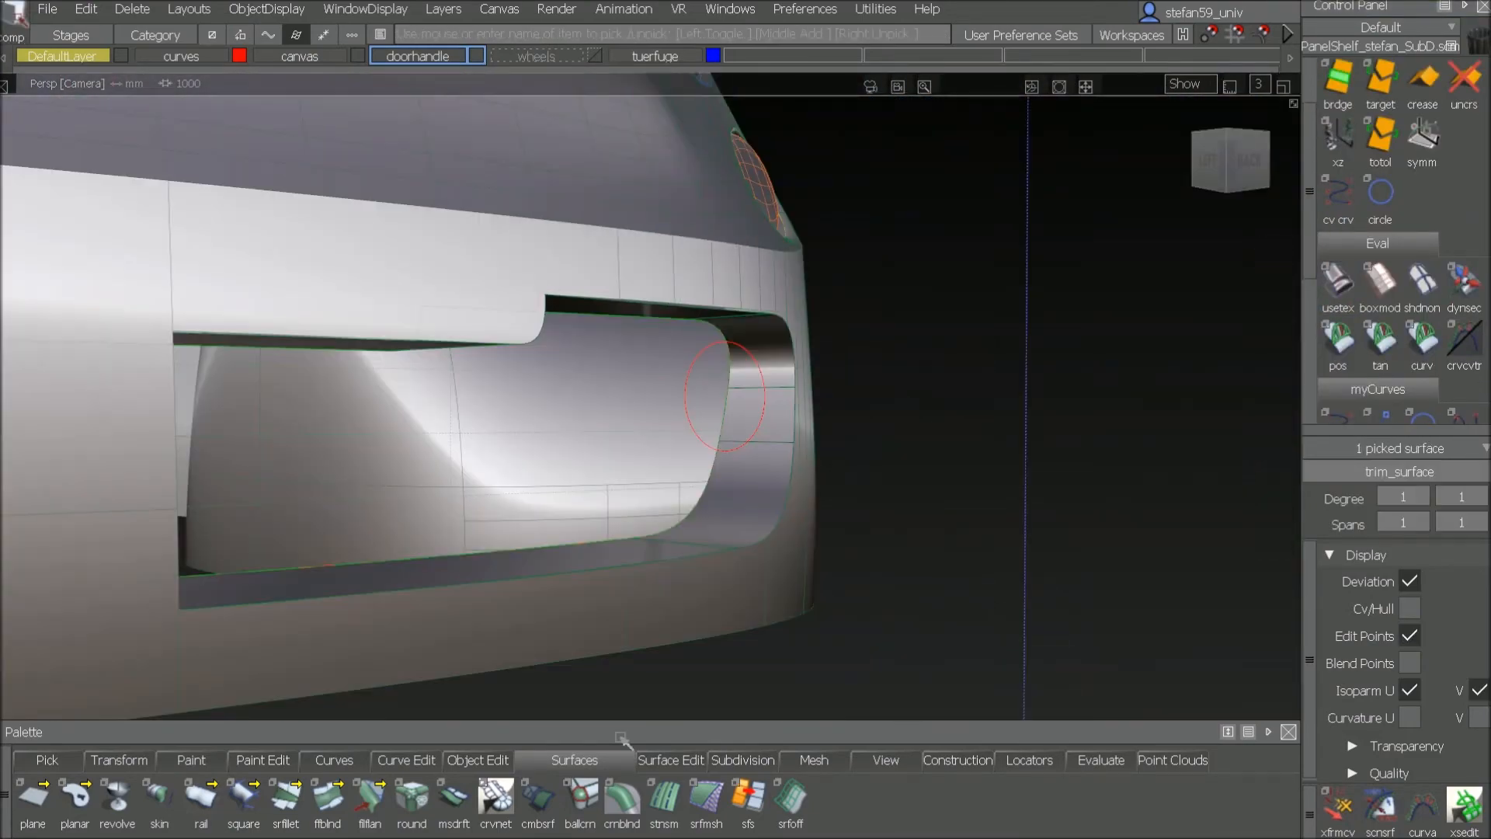
# Step: Build a planar surface from the radiator opening's chained rear outline curves, with Create History and Chain Select on
pyautogui.doubleClick(84, 813)
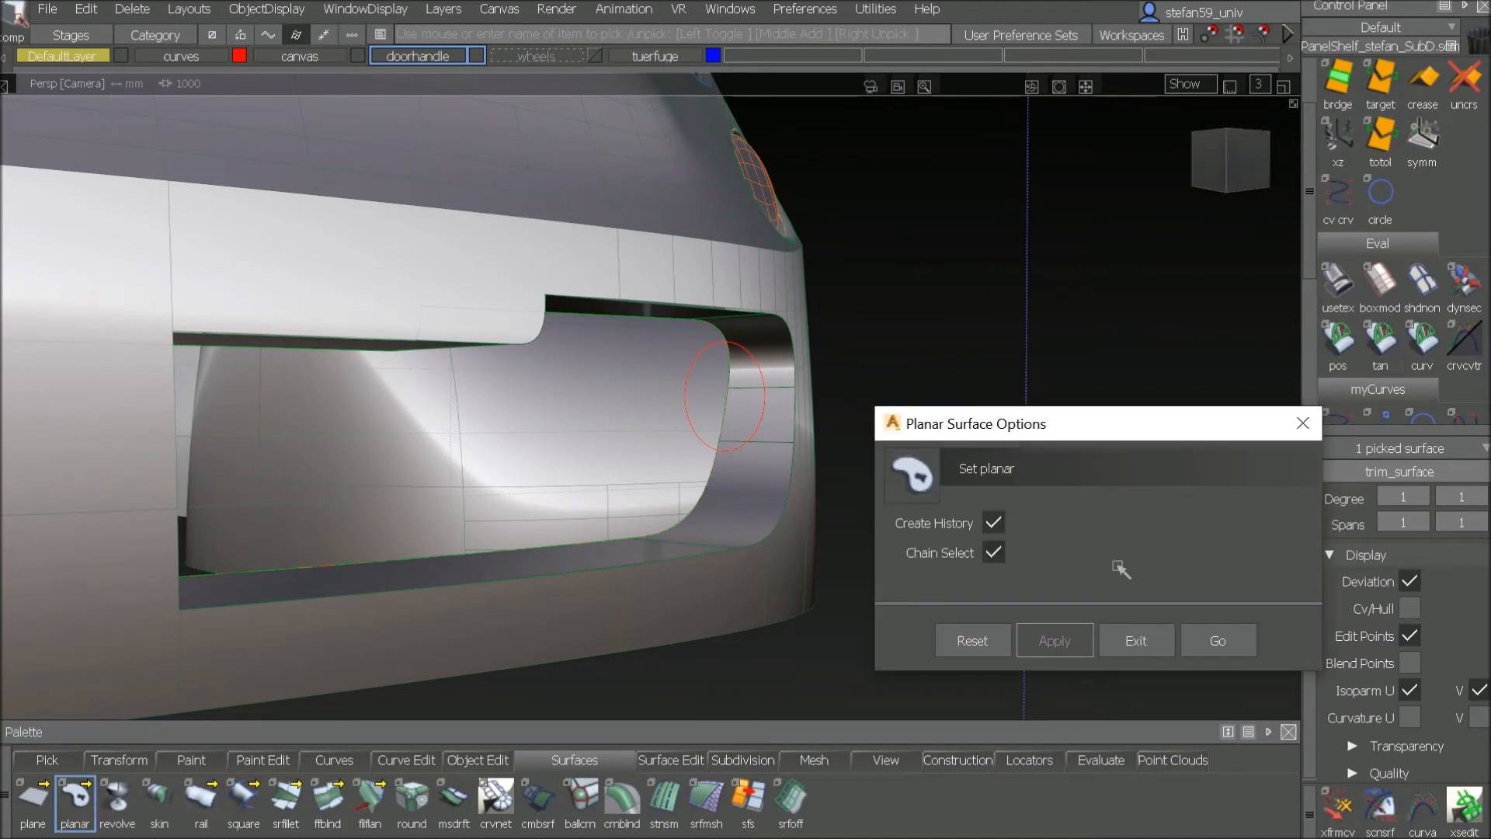
pyautogui.click(1213, 642)
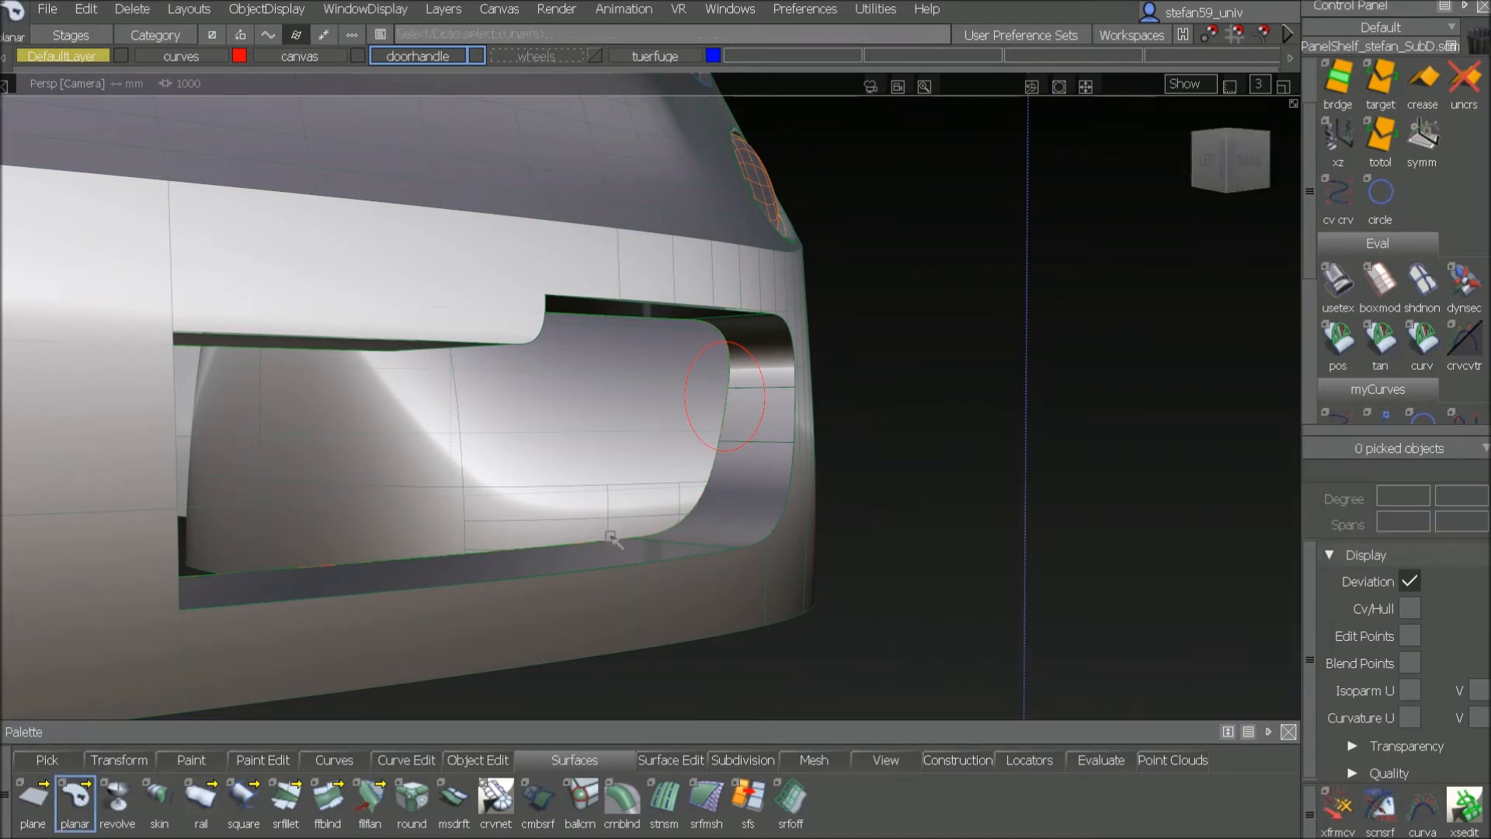
pyautogui.click(552, 553)
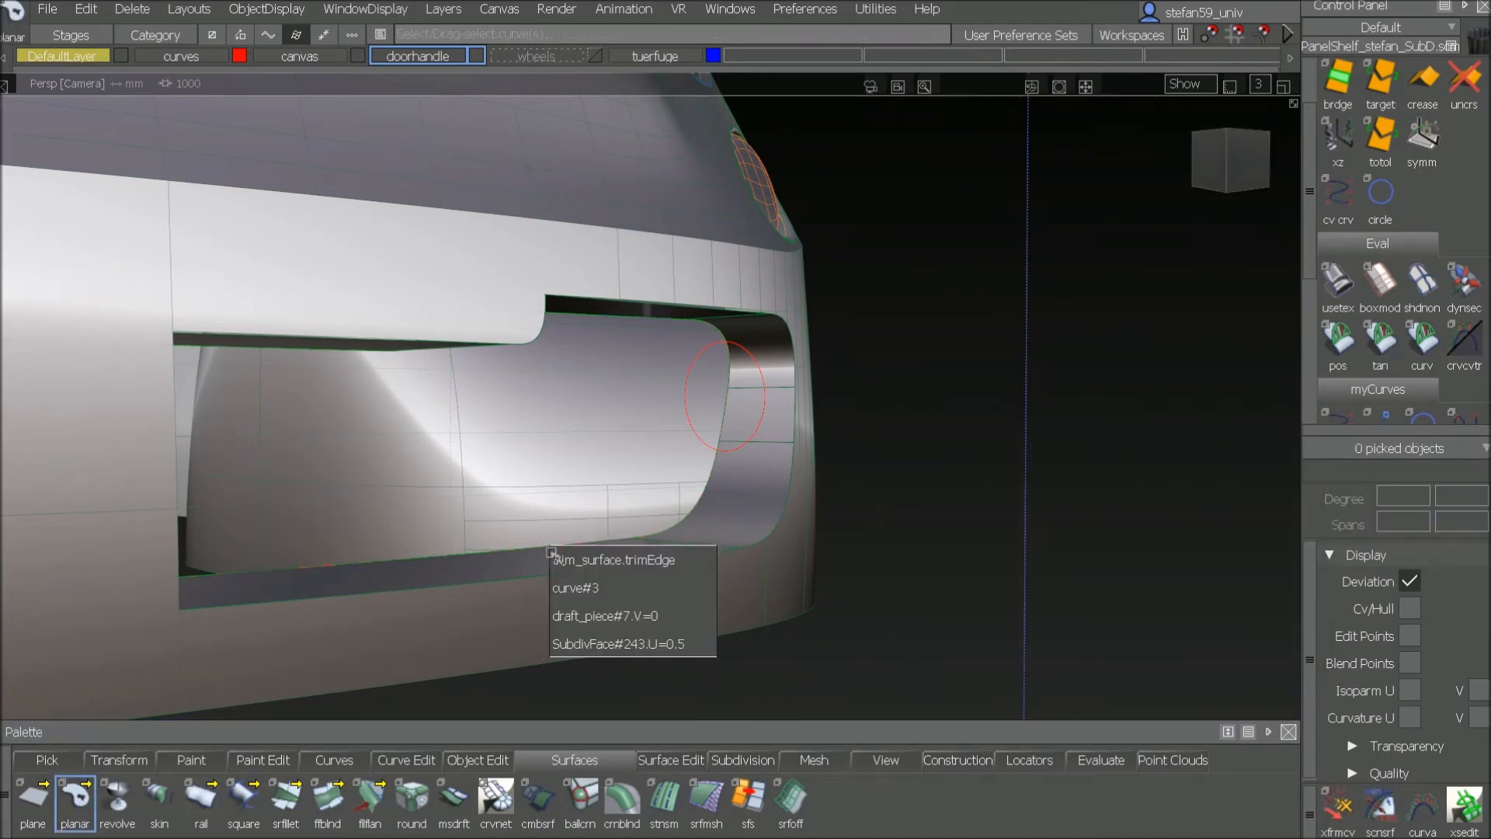
pyautogui.click(564, 593)
pyautogui.click(1252, 817)
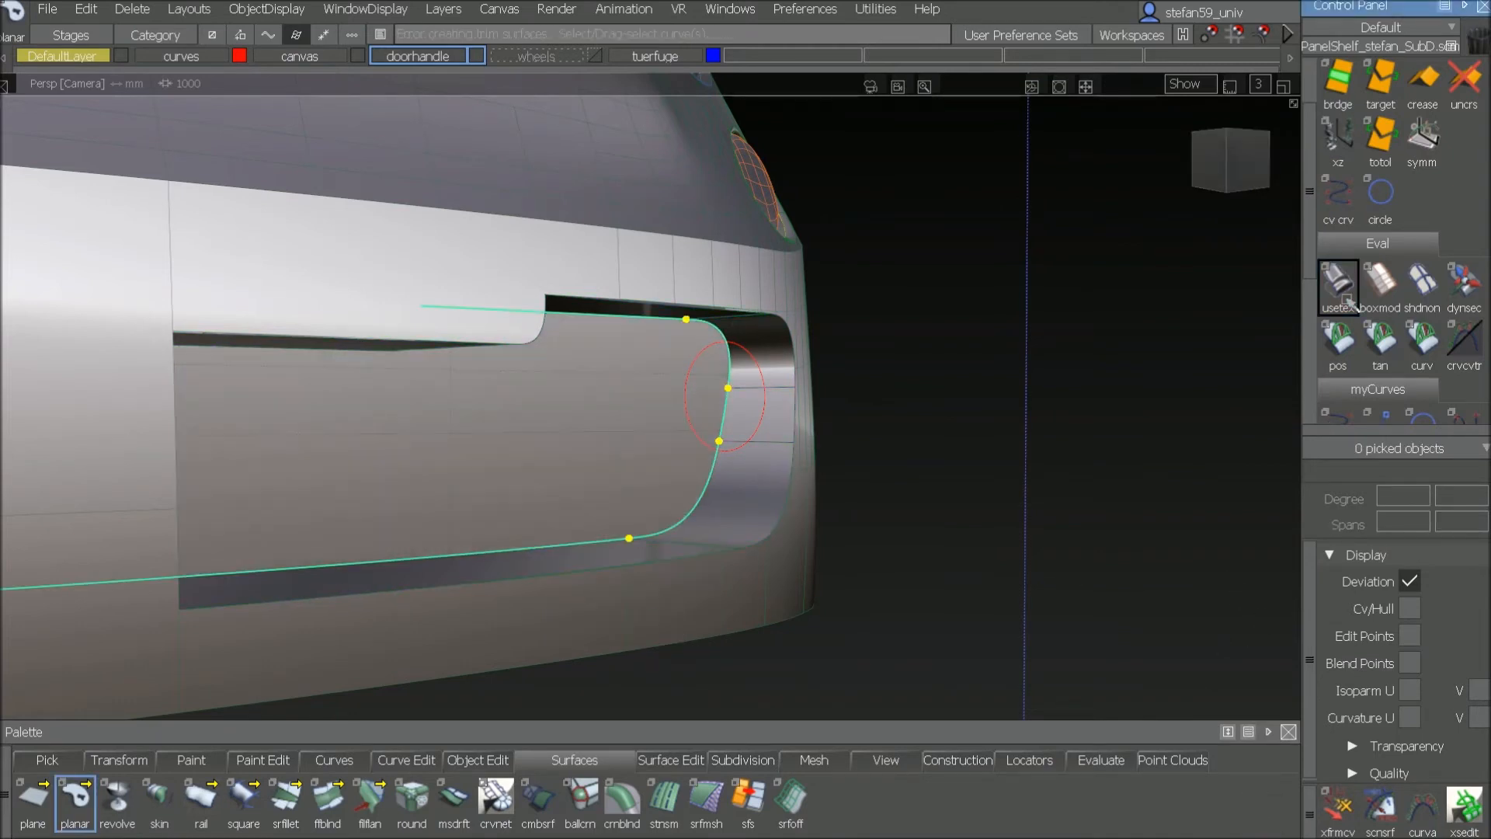
pyautogui.keyDown('alt'); pyautogui.keyDown('shift'); pyautogui.moveTo(981, 566); pyautogui.dragTo(674, 579); pyautogui.keyUp('shift'); pyautogui.keyUp('alt')
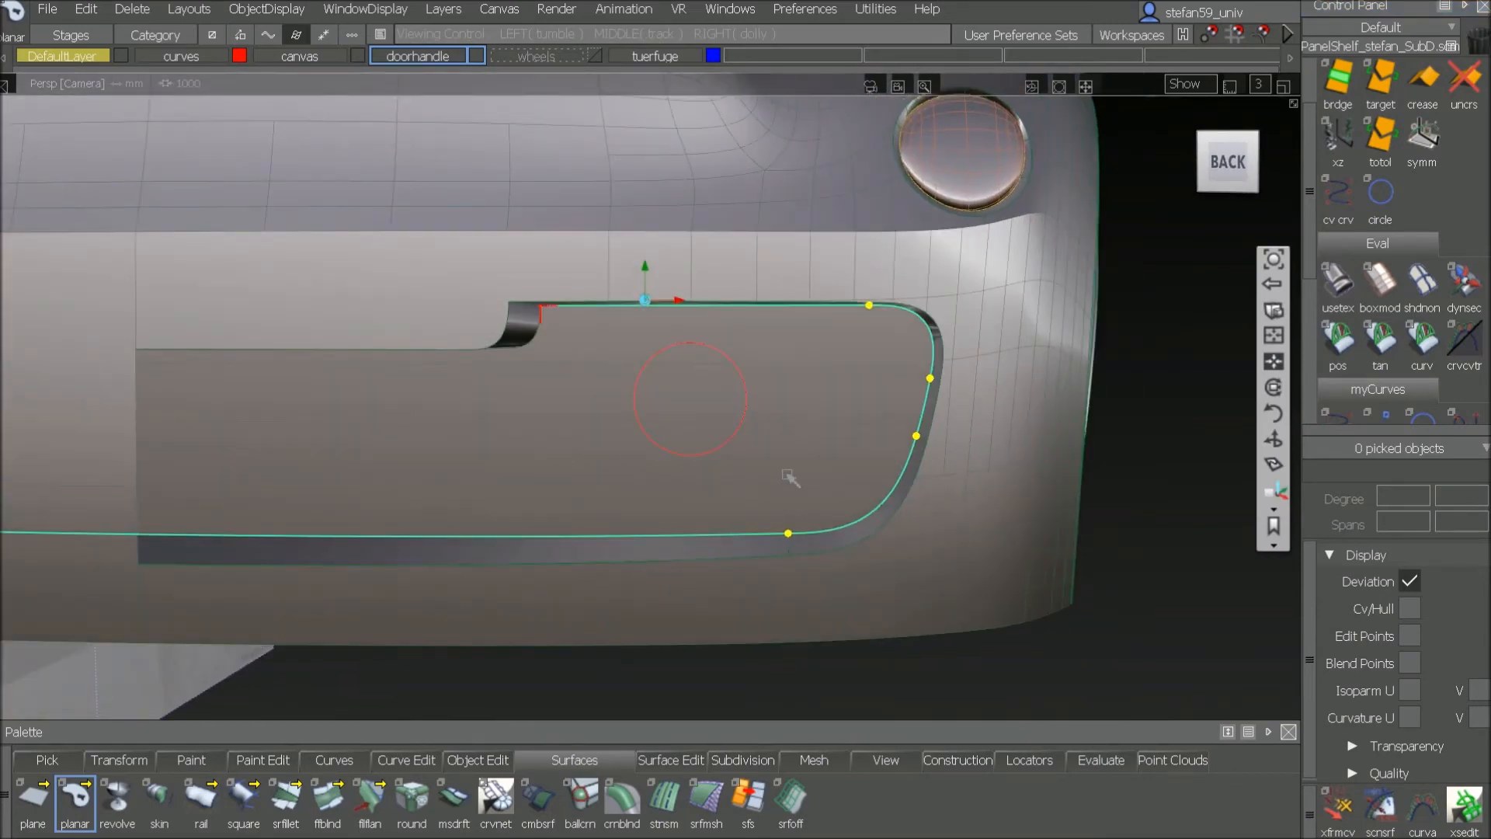
pyautogui.keyDown('alt'); pyautogui.keyDown('shift'); pyautogui.moveTo(790, 477); pyautogui.dragTo(789, 502, button='right'); pyautogui.keyUp('shift'); pyautogui.keyUp('alt')
pyautogui.keyDown('alt'); pyautogui.keyDown('shift'); pyautogui.moveTo(789, 502); pyautogui.dragTo(800, 657, button='middle'); pyautogui.keyUp('shift'); pyautogui.keyUp('alt')
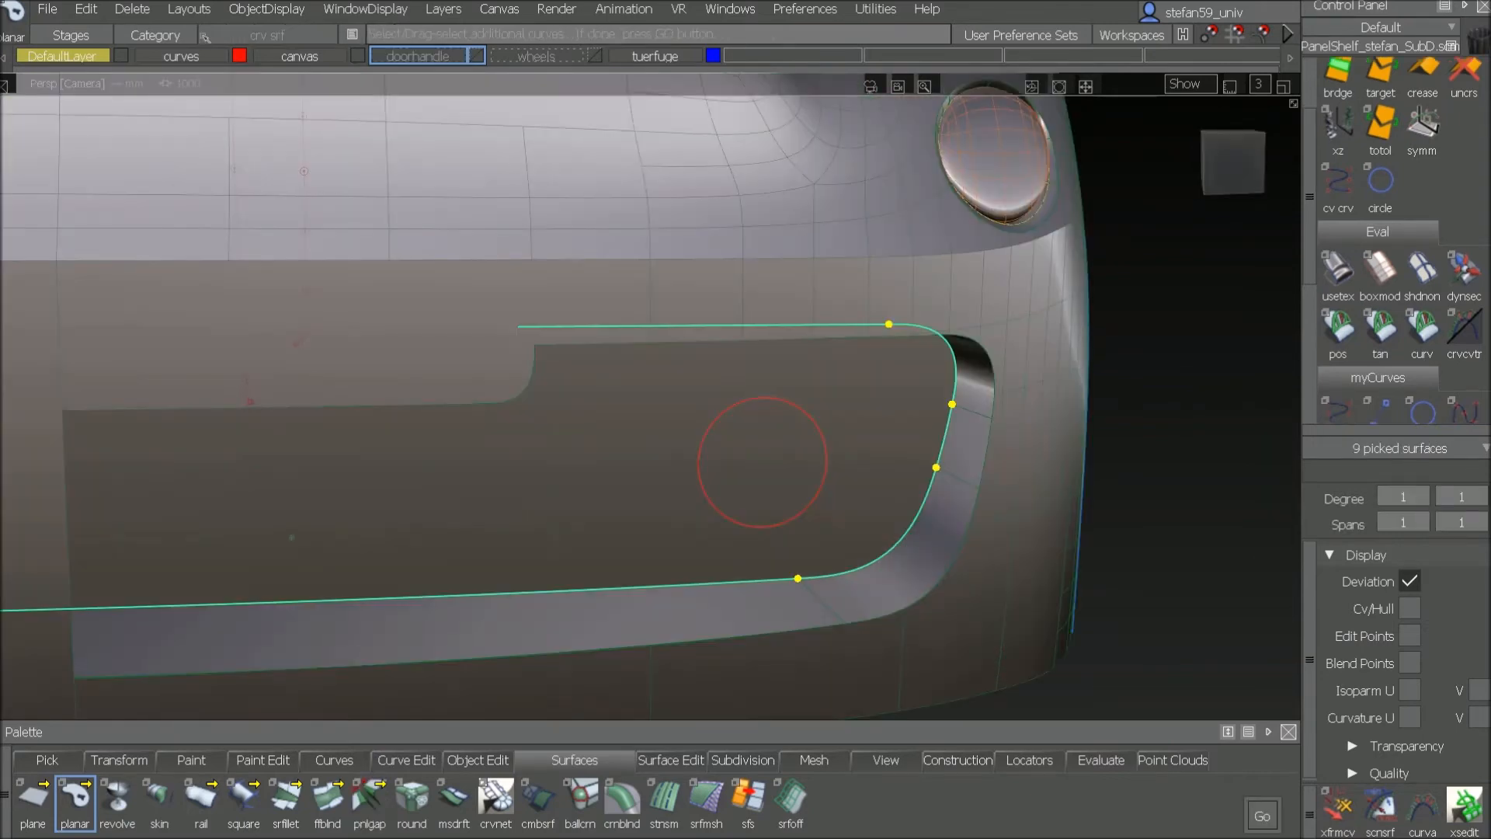
# Step: Examine the door outline curves against the side reference image and their position relative to the car's side
pyautogui.keyDown('ctrl'); pyautogui.keyDown('shift'); pyautogui.moveTo(890, 532); pyautogui.dragTo(653, 463); pyautogui.keyUp('shift'); pyautogui.keyUp('ctrl')
pyautogui.keyDown('alt'); pyautogui.keyDown('shift'); pyautogui.moveTo(823, 399); pyautogui.dragTo(640, 726, button='middle'); pyautogui.keyUp('shift'); pyautogui.keyUp('alt')
pyautogui.keyDown('alt'); pyautogui.keyDown('shift'); pyautogui.moveTo(897, 265); pyautogui.dragTo(876, 306, button='middle'); pyautogui.keyUp('shift'); pyautogui.keyUp('alt')
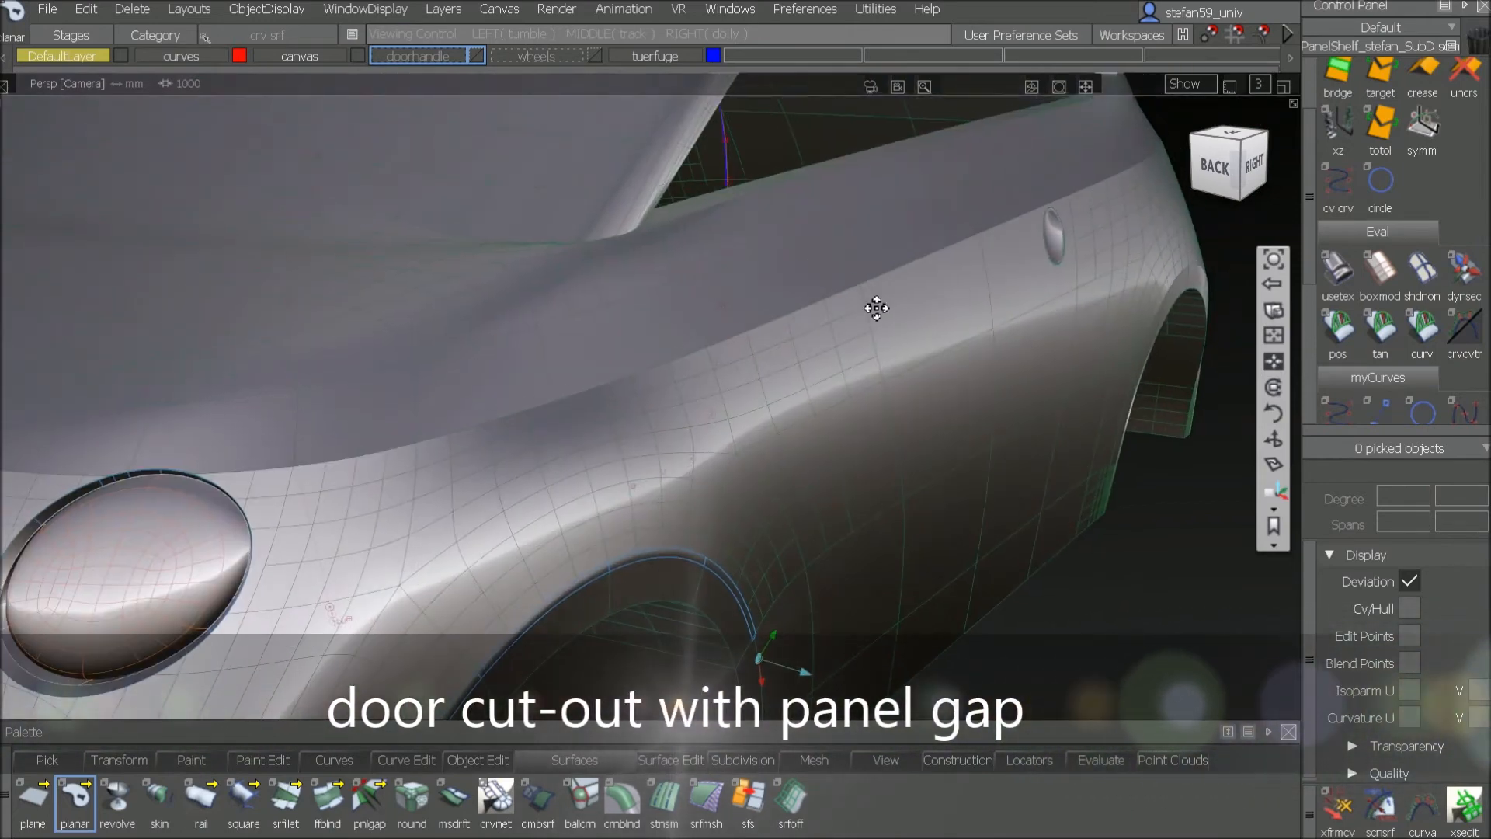
pyautogui.click(1256, 165)
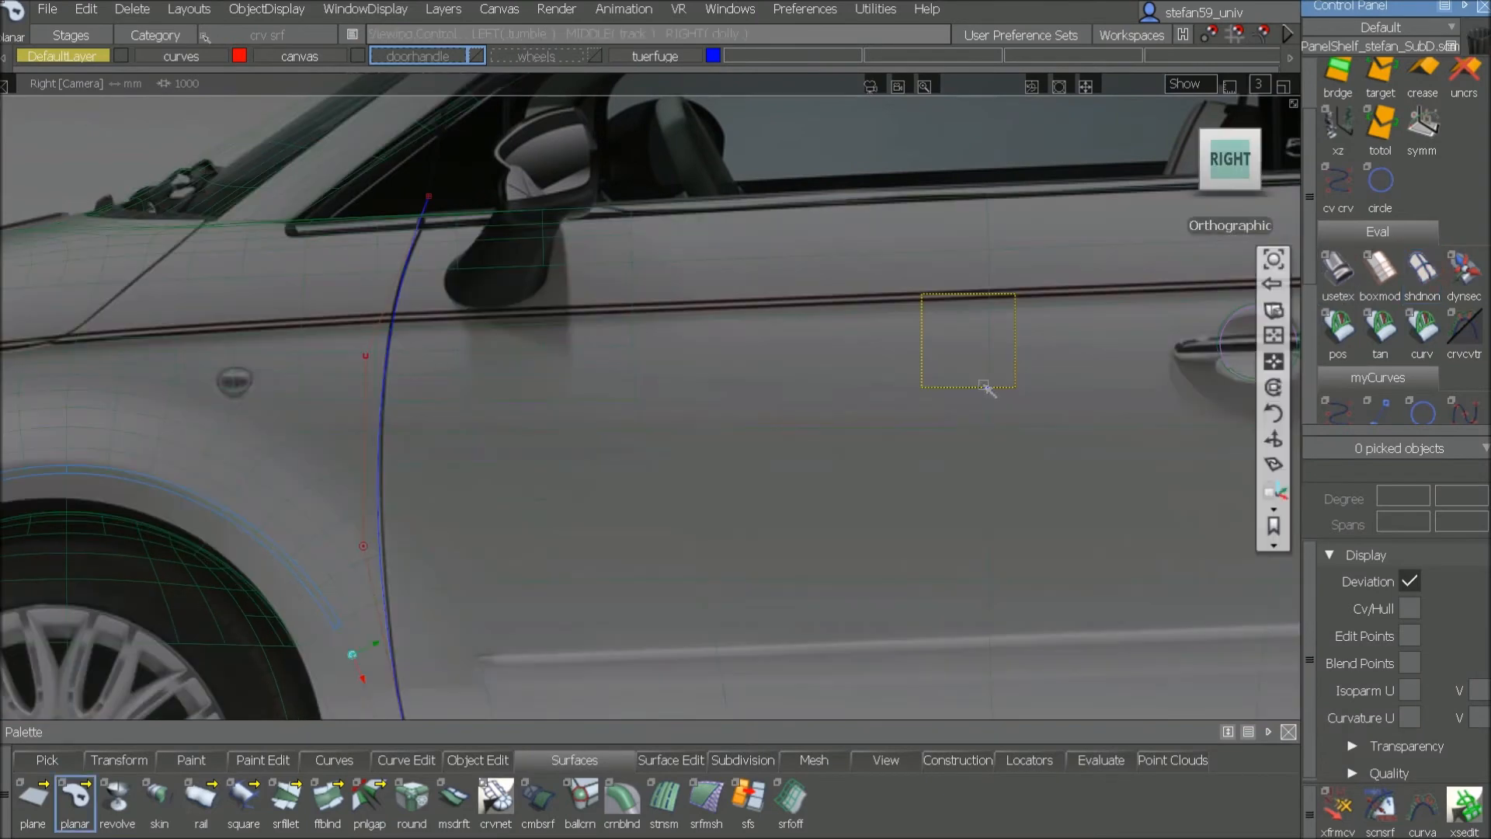
pyautogui.keyDown('alt'); pyautogui.keyDown('shift'); pyautogui.moveTo(986, 390); pyautogui.dragTo(728, 334, button='middle'); pyautogui.keyUp('shift'); pyautogui.keyUp('alt')
pyautogui.keyDown('alt'); pyautogui.keyDown('shift'); pyautogui.moveTo(729, 333); pyautogui.dragTo(729, 340, button='right'); pyautogui.keyUp('shift'); pyautogui.keyUp('alt')
pyautogui.keyDown('alt'); pyautogui.keyDown('shift'); pyautogui.moveTo(723, 376); pyautogui.dragTo(719, 342, button='middle'); pyautogui.keyUp('shift'); pyautogui.keyUp('alt')
pyautogui.keyDown('ctrl'); pyautogui.keyDown('shift'); pyautogui.moveTo(291, 268); pyautogui.dragTo(334, 286); pyautogui.keyUp('shift'); pyautogui.keyUp('ctrl')
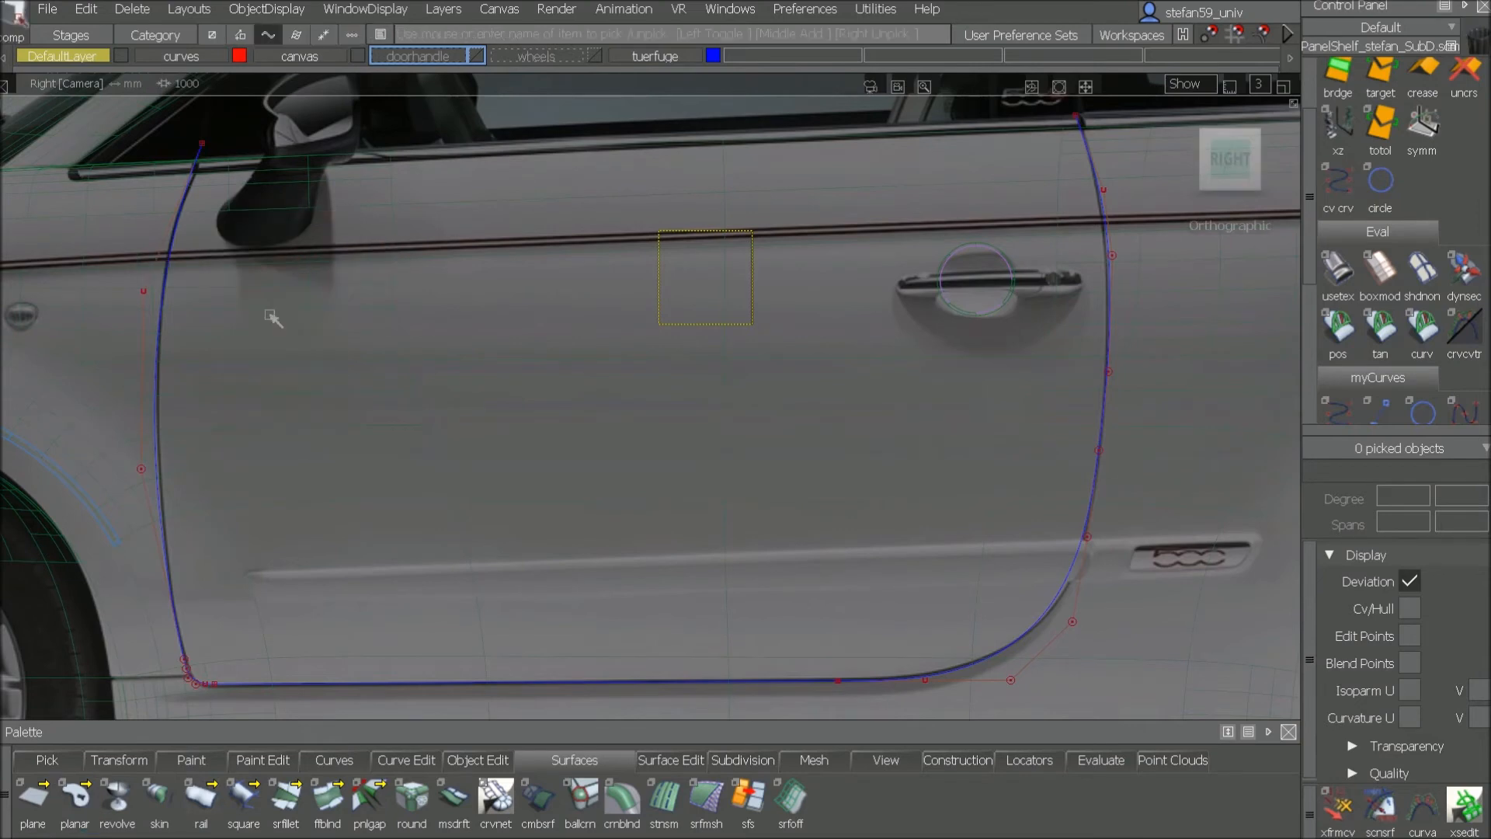
pyautogui.click(153, 342)
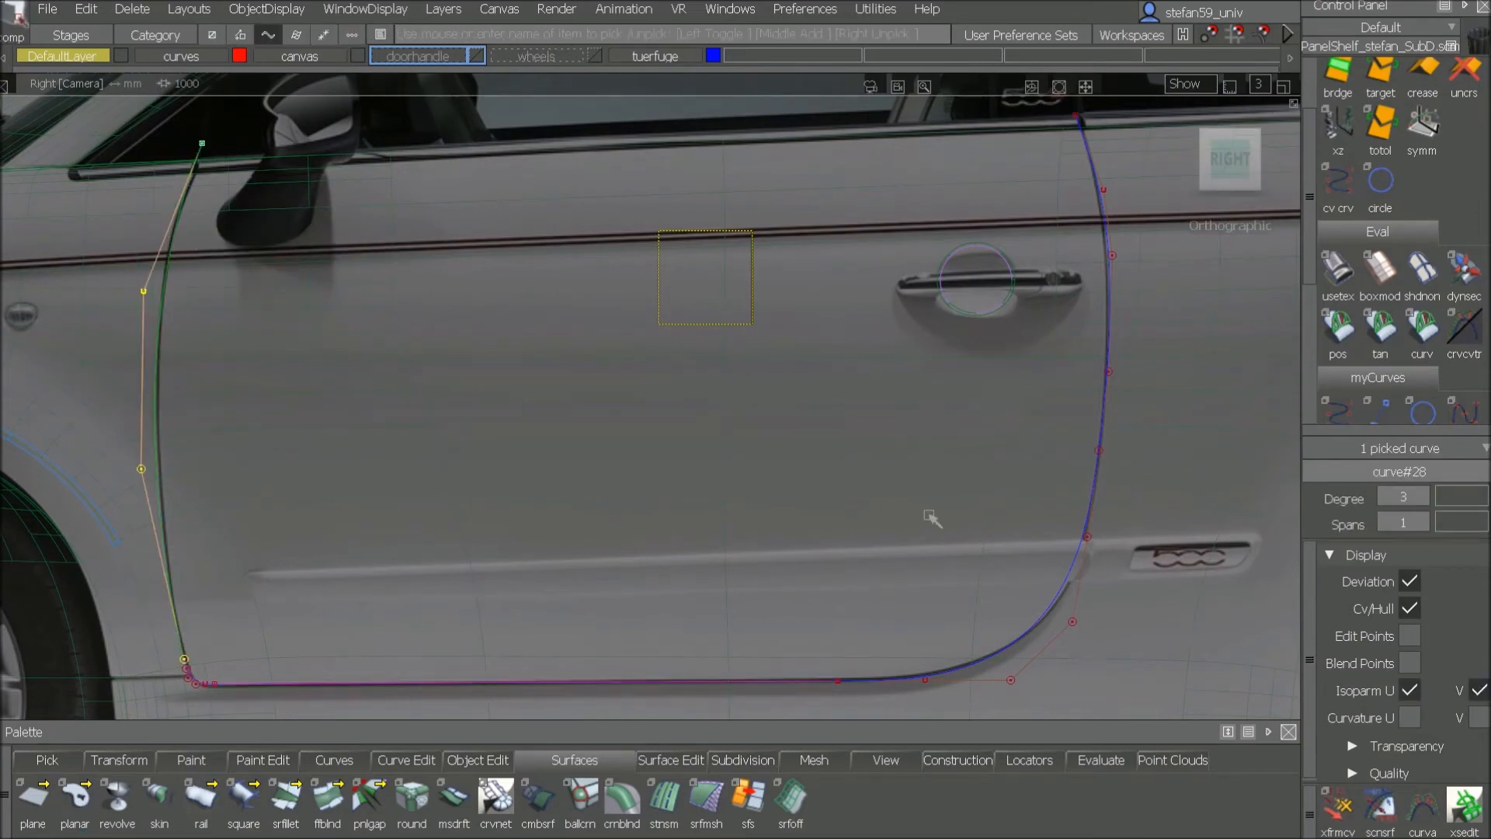
pyautogui.keyDown('ctrl'); pyautogui.keyDown('shift'); pyautogui.moveTo(746, 508); pyautogui.dragTo(747, 451); pyautogui.keyUp('shift'); pyautogui.keyUp('ctrl')
pyautogui.click(983, 634)
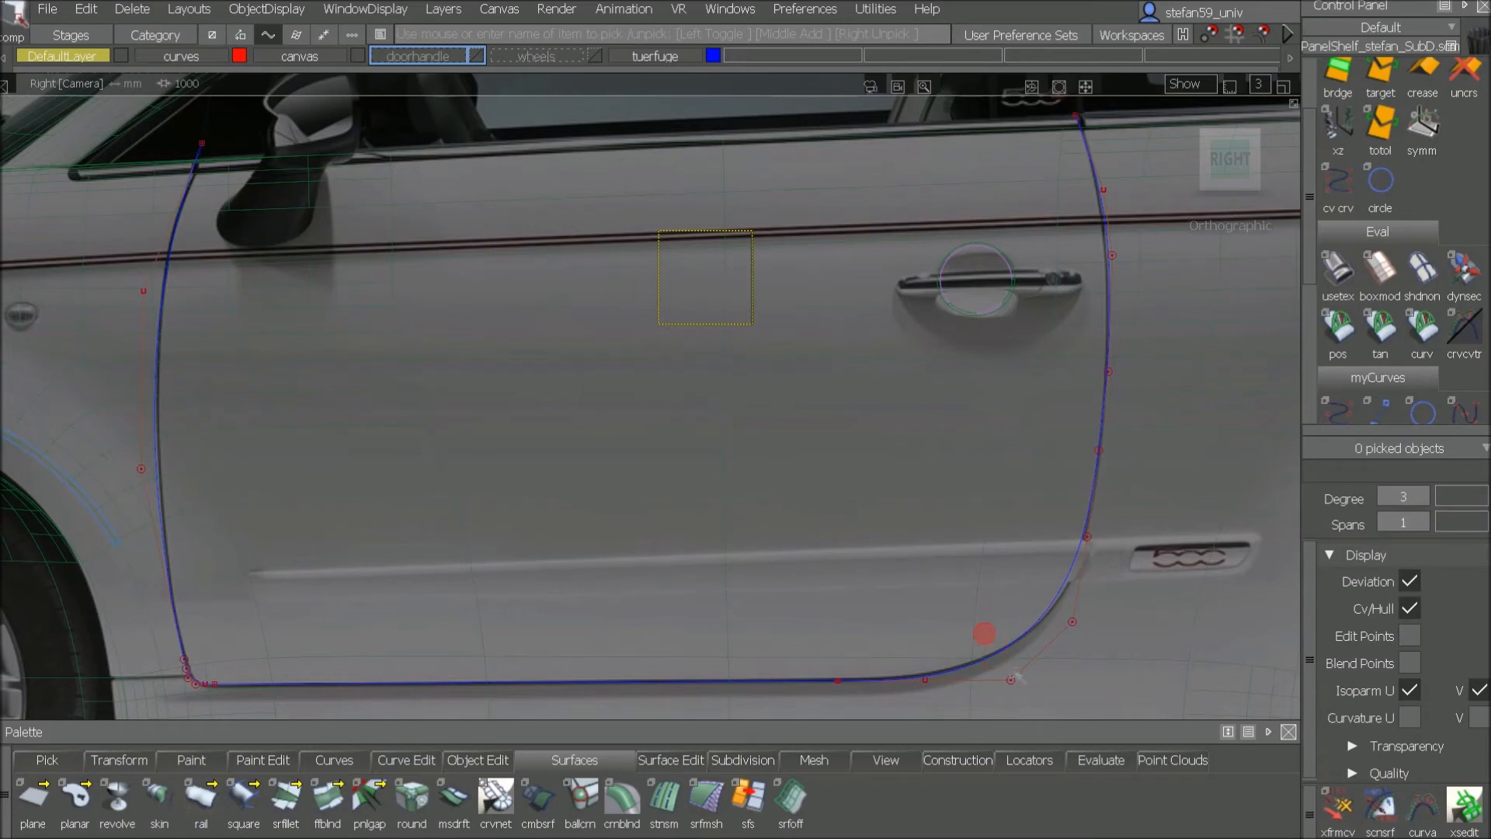
pyautogui.keyDown('ctrl'); pyautogui.keyDown('shift'); pyautogui.moveTo(773, 471); pyautogui.dragTo(767, 351); pyautogui.keyUp('shift'); pyautogui.keyUp('ctrl')
pyautogui.keyDown('alt'); pyautogui.keyDown('shift'); pyautogui.click(779, 231); pyautogui.keyUp('shift'); pyautogui.keyUp('alt')
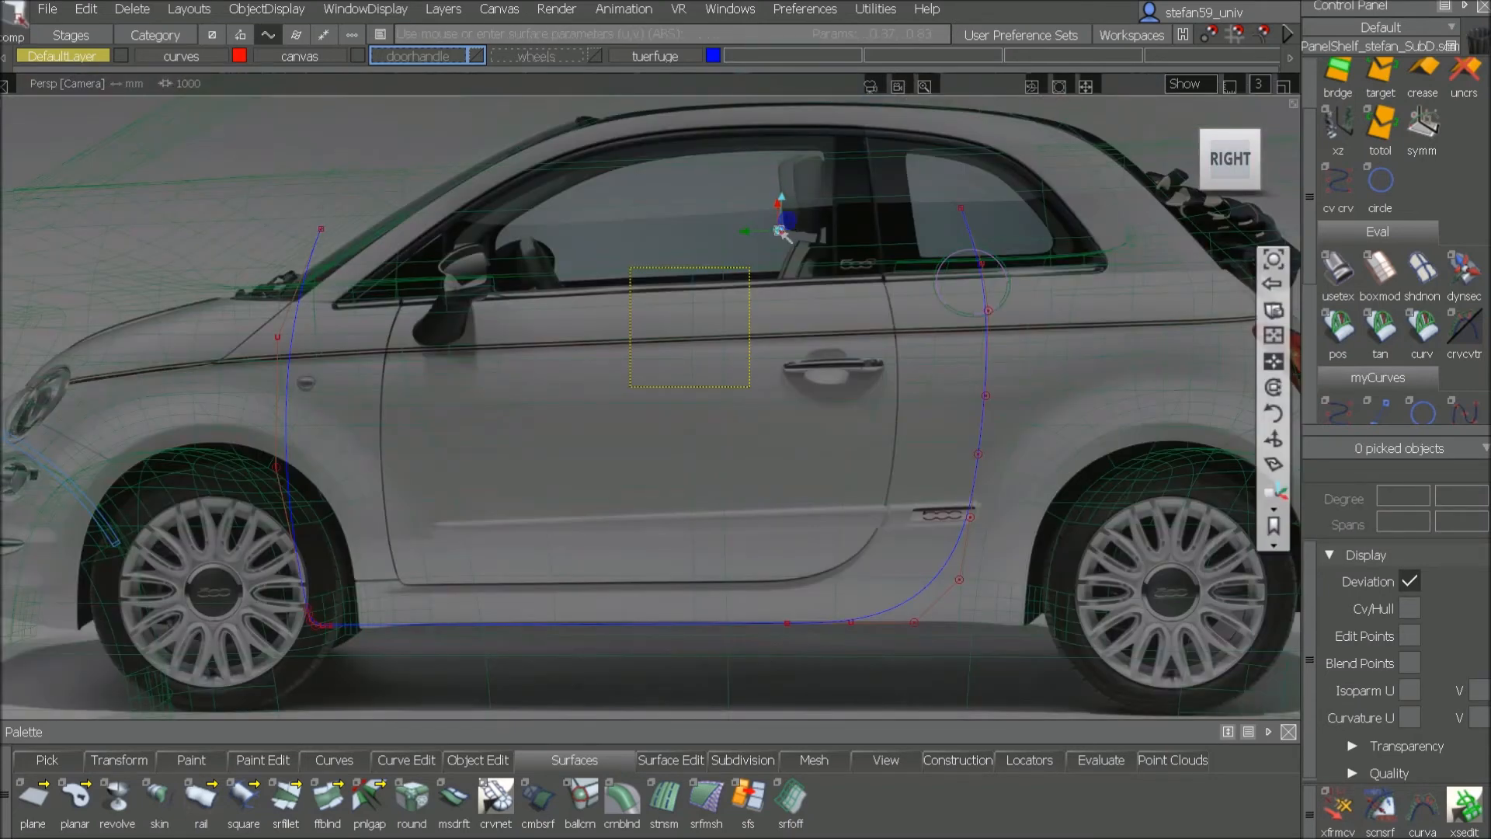
pyautogui.keyDown('alt'); pyautogui.keyDown('shift'); pyautogui.moveTo(636, 285); pyautogui.dragTo(819, 562); pyautogui.keyUp('shift'); pyautogui.keyUp('alt')
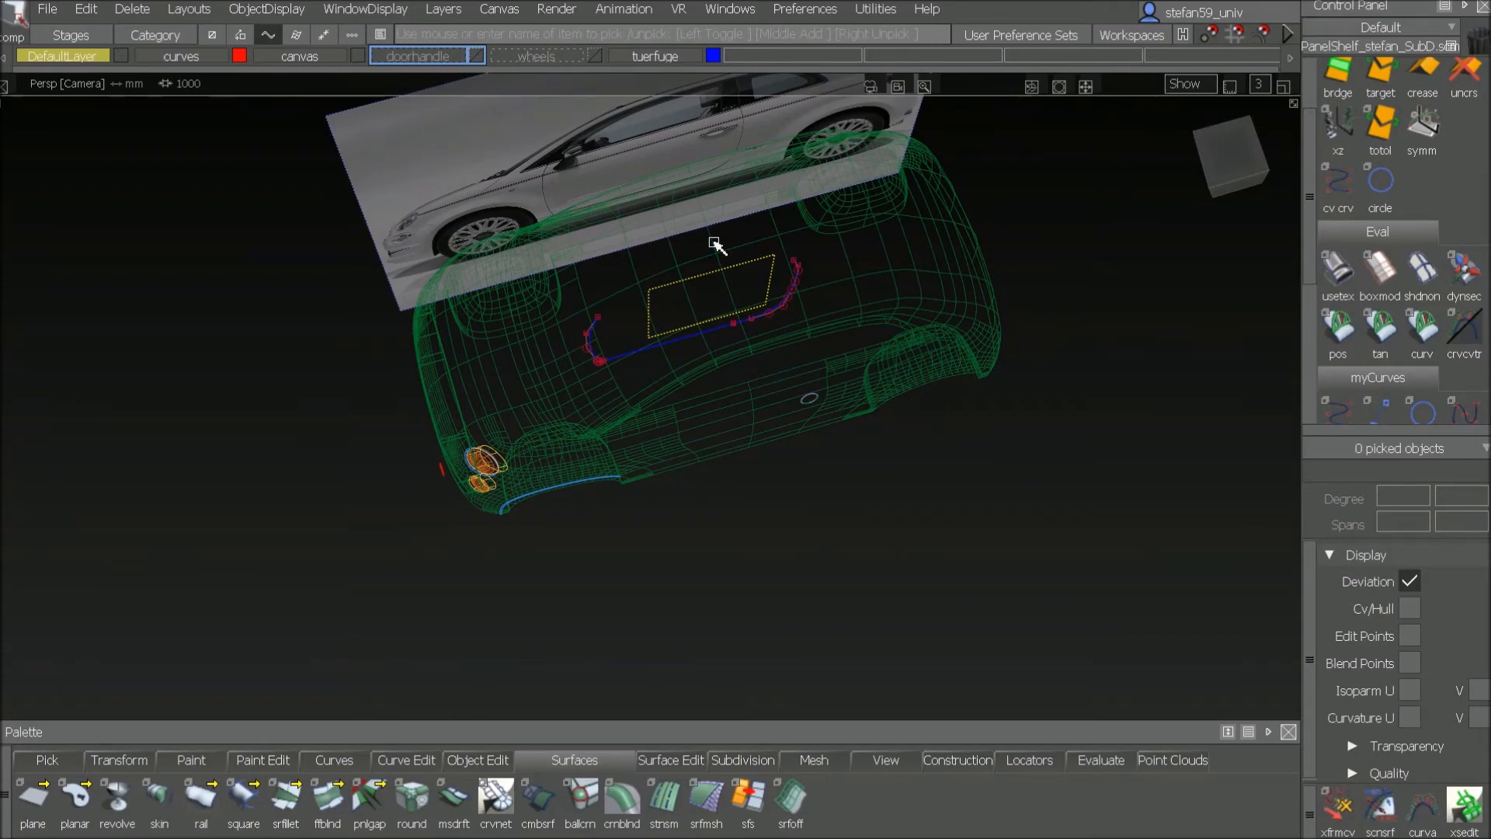
pyautogui.keyDown('alt'); pyautogui.keyDown('shift'); pyautogui.moveTo(766, 348); pyautogui.dragTo(779, 333, button='right'); pyautogui.keyUp('shift'); pyautogui.keyUp('alt')
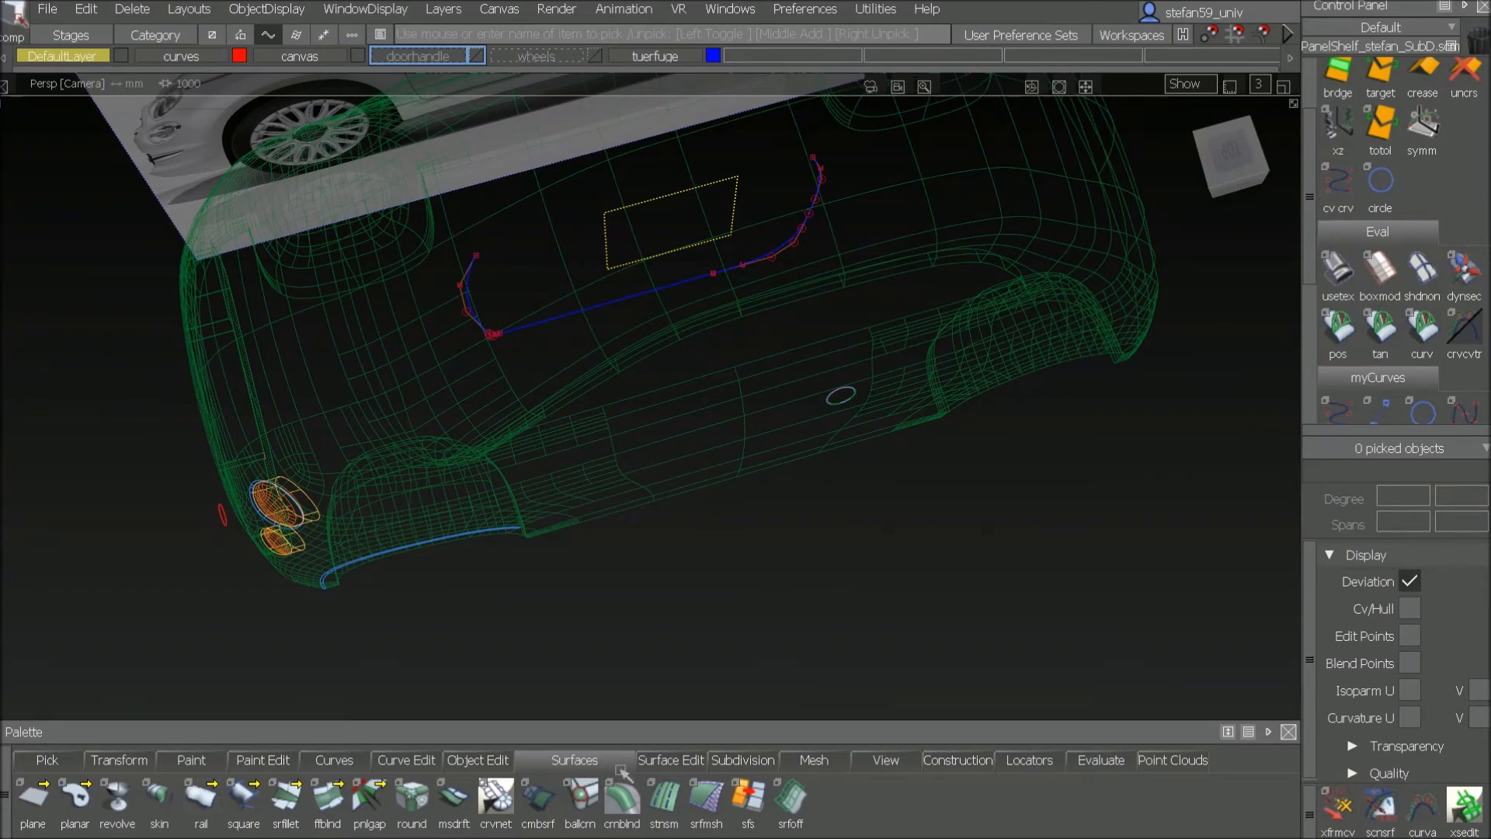
# Step: Project the five door outline curves onto the body's side faces as curves on surfaces along Y, with Create history on
pyautogui.click(671, 760)
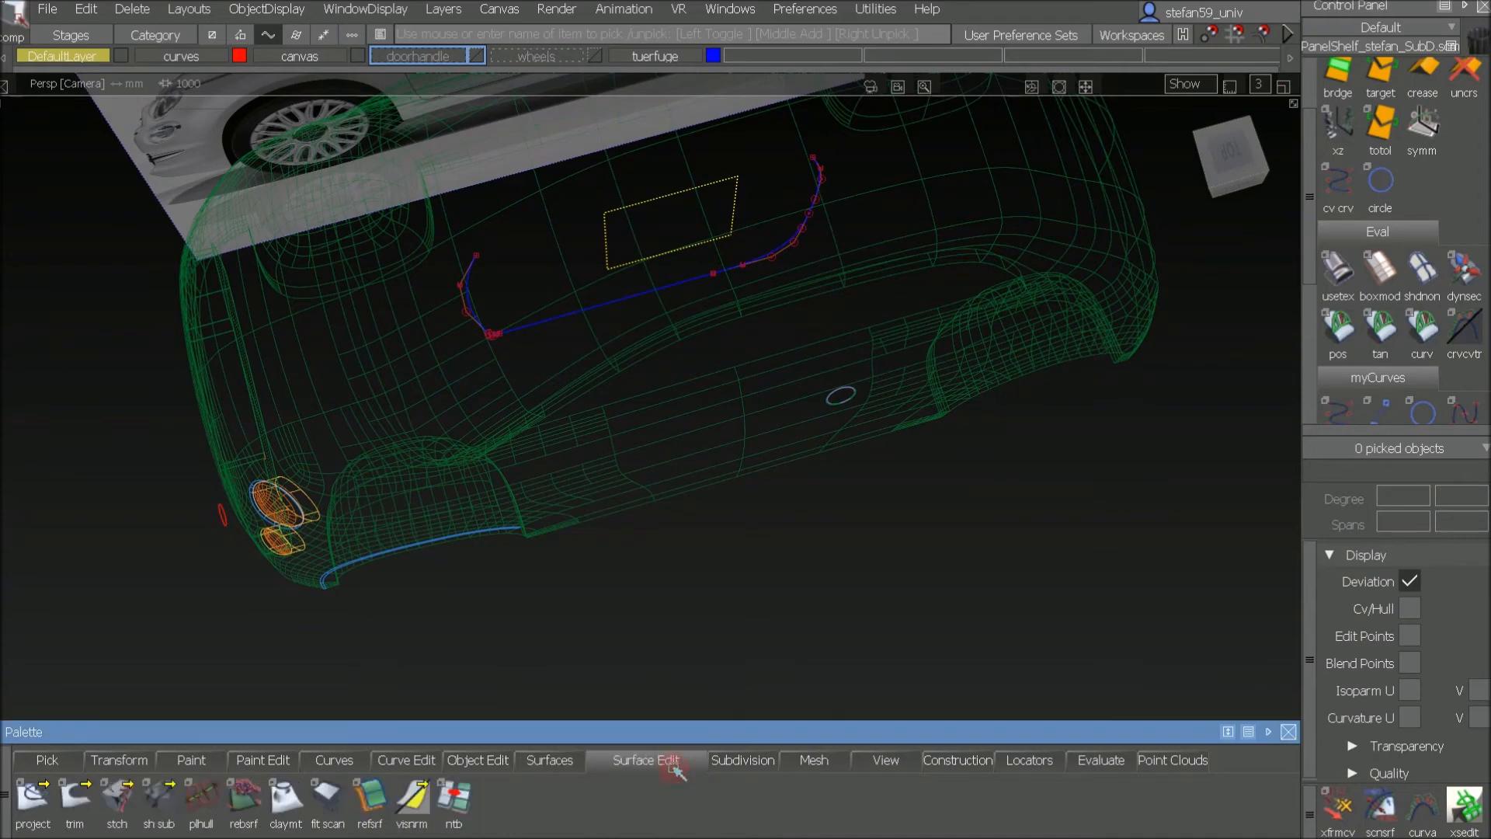
pyautogui.click(33, 798)
pyautogui.doubleClick(35, 794)
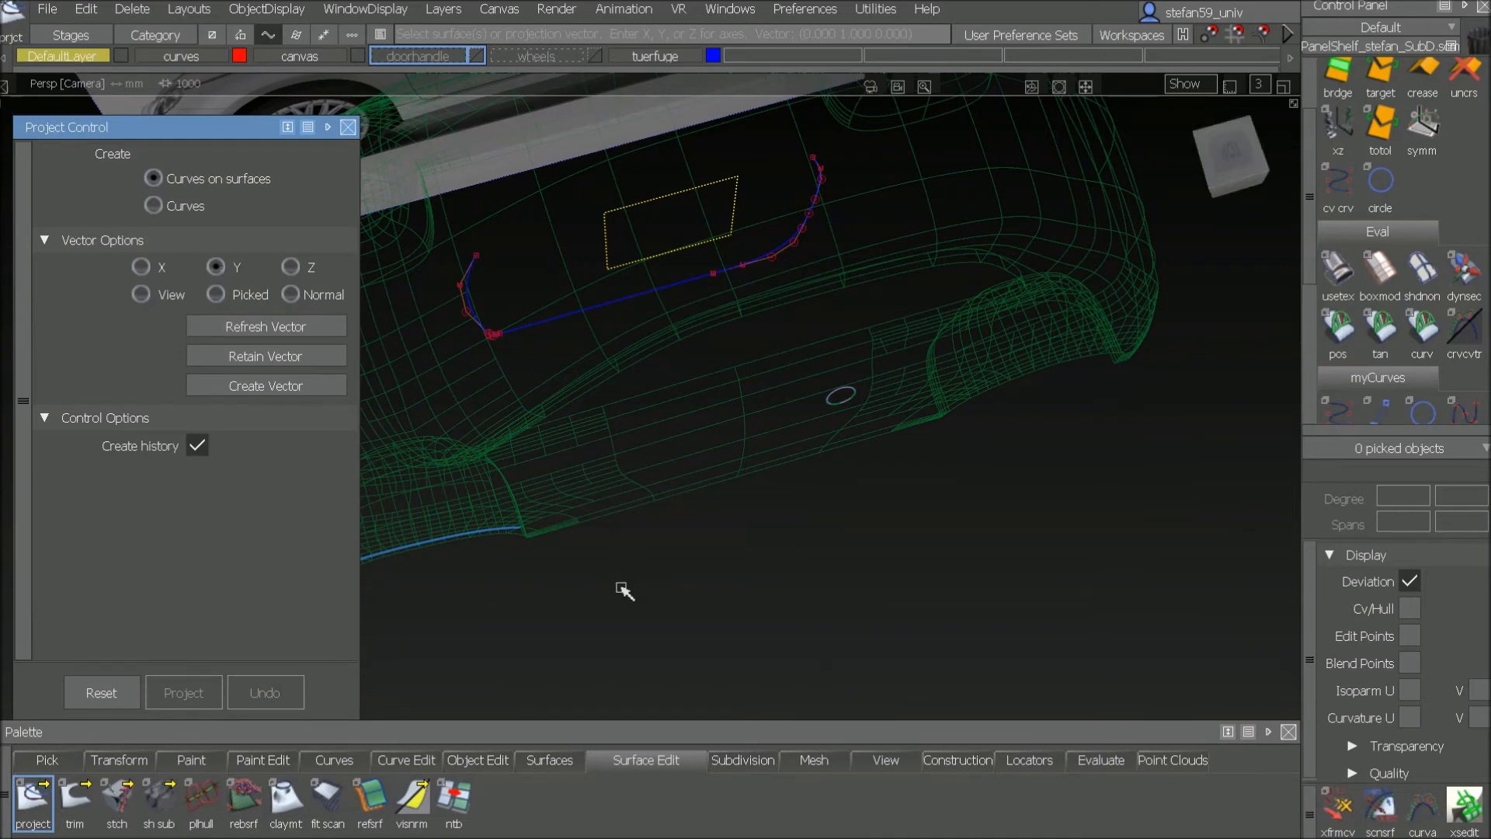
pyautogui.keyDown('alt'); pyautogui.keyDown('shift'); pyautogui.moveTo(873, 573); pyautogui.dragTo(757, 616); pyautogui.keyUp('shift'); pyautogui.keyUp('alt')
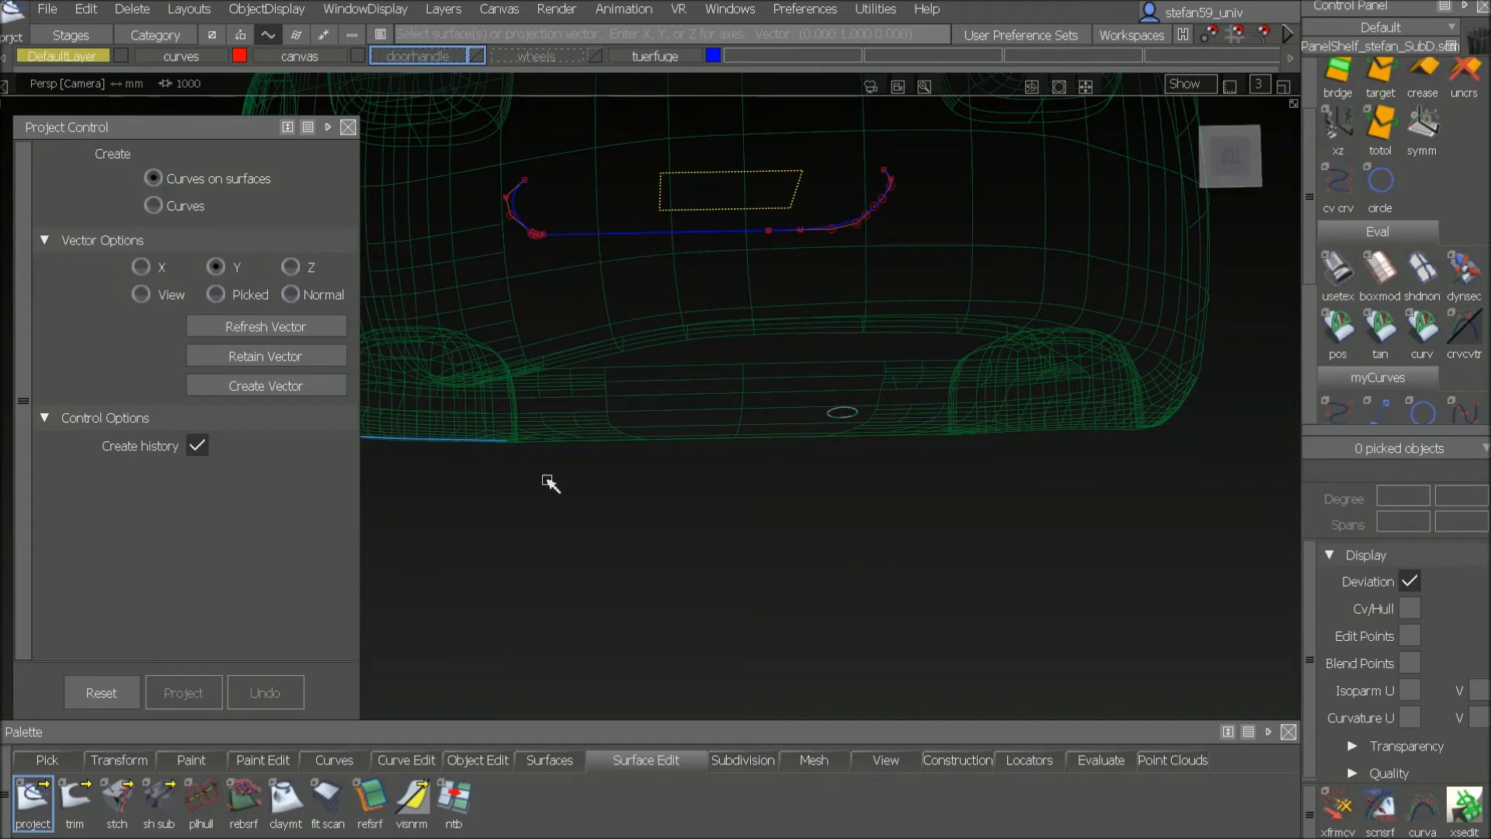
pyautogui.moveTo(545, 469); pyautogui.dragTo(943, 374)
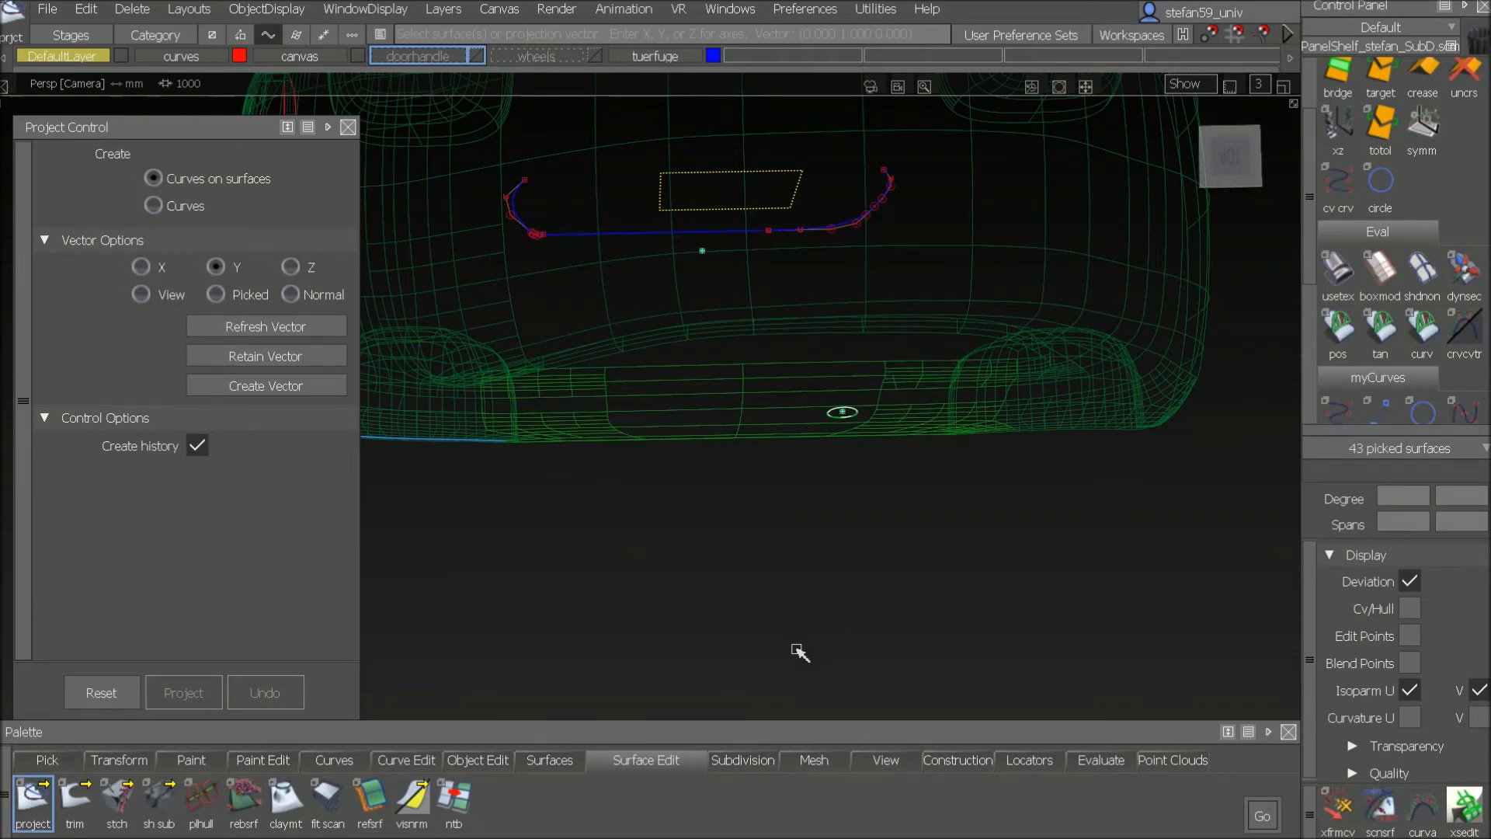
pyautogui.click(1260, 812)
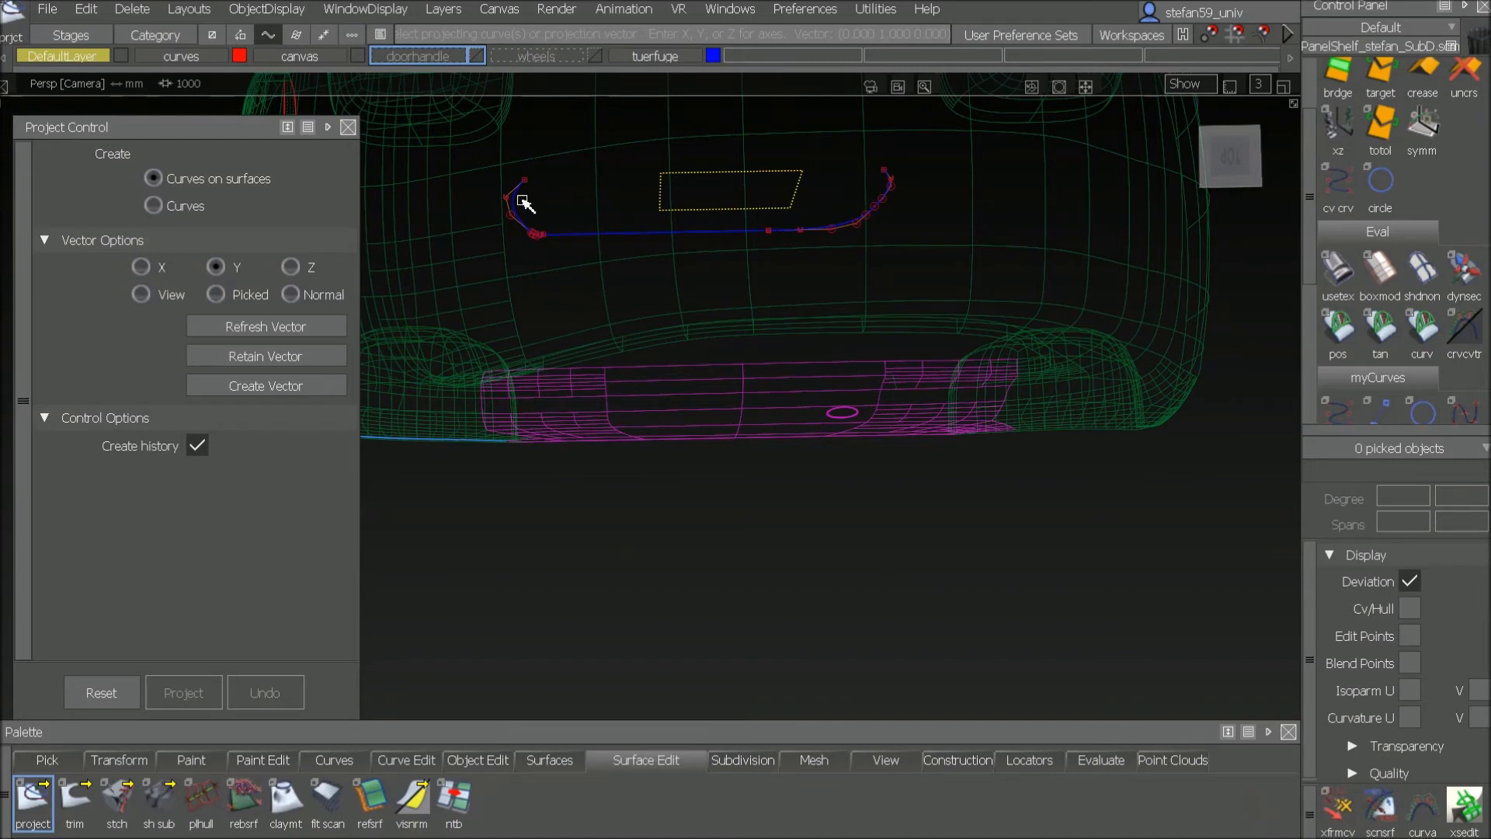
pyautogui.click(515, 203)
pyautogui.moveTo(536, 224); pyautogui.dragTo(551, 242)
pyautogui.moveTo(798, 220); pyautogui.dragTo(821, 235)
pyautogui.moveTo(877, 192); pyautogui.dragTo(898, 197)
pyautogui.keyDown('alt'); pyautogui.keyDown('shift'); pyautogui.moveTo(883, 503); pyautogui.dragTo(959, 443); pyautogui.keyUp('shift'); pyautogui.keyUp('alt')
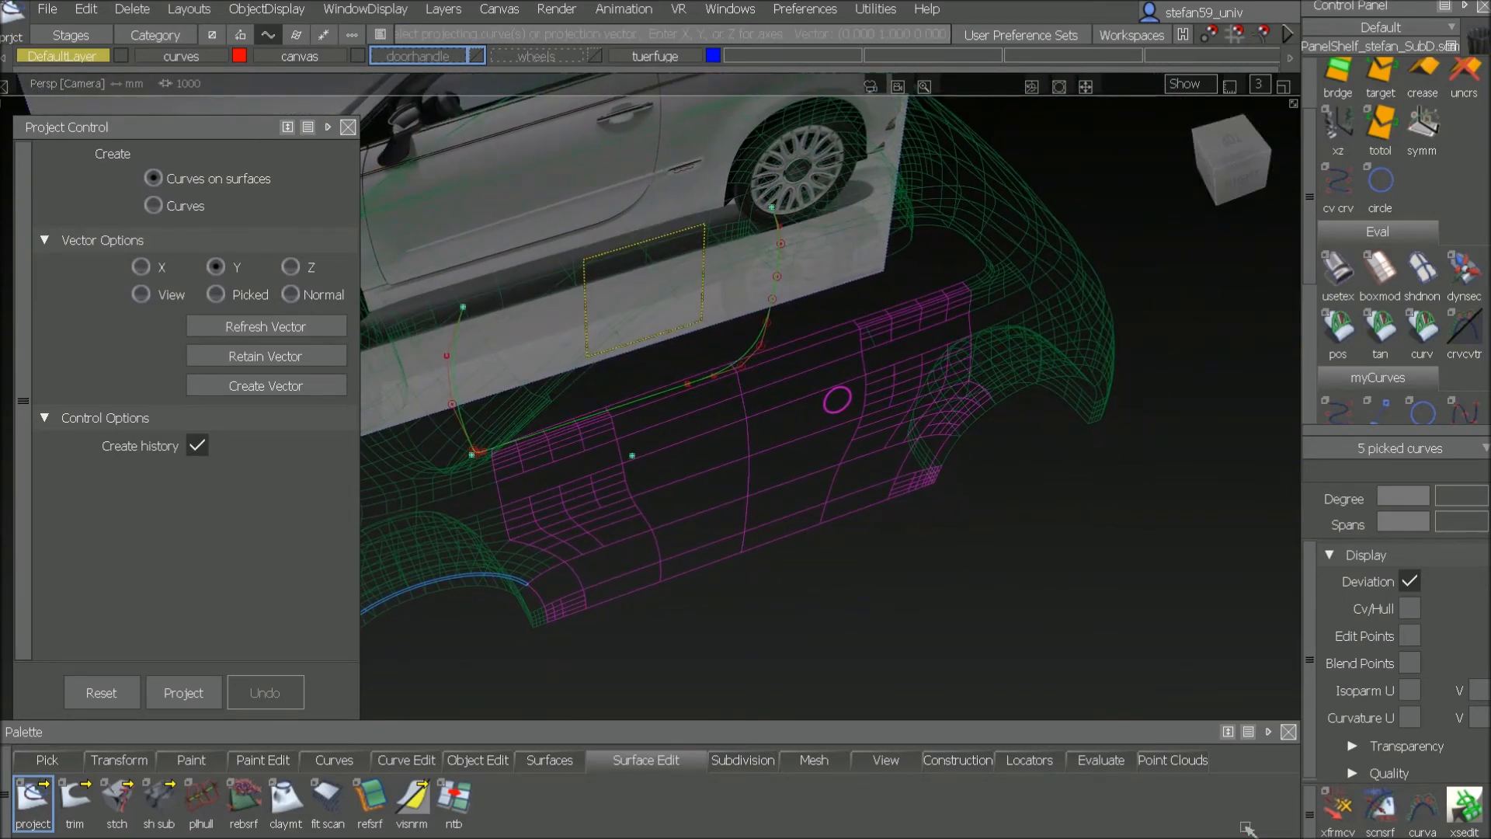
pyautogui.press('space')
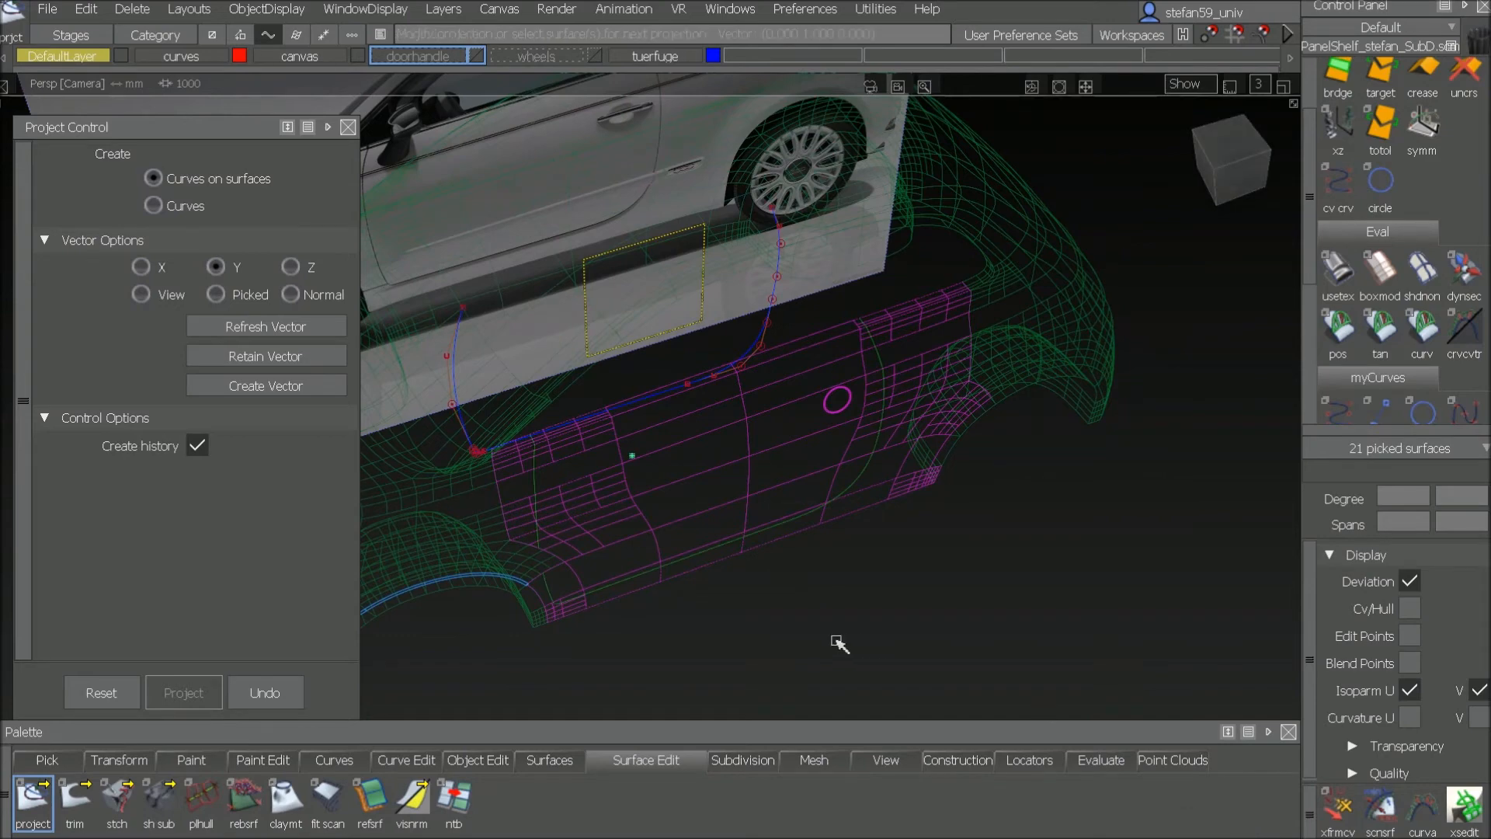
# Step: Project the door's front outline curve along Y onto the remaining body face above the front wheel arch
pyautogui.keyDown('ctrl'); pyautogui.keyDown('shift'); pyautogui.moveTo(586, 566); pyautogui.dragTo(569, 455); pyautogui.keyUp('shift'); pyautogui.keyUp('ctrl')
pyautogui.moveTo(573, 517)
pyautogui.keyDown('ctrl'); pyautogui.keyDown('shift'); pyautogui.mouseDown()
pyautogui.moveTo(556, 516)
pyautogui.moveTo(556, 541)
pyautogui.mouseUp(); pyautogui.keyUp('shift'); pyautogui.keyUp('ctrl')
pyautogui.click(527, 562)
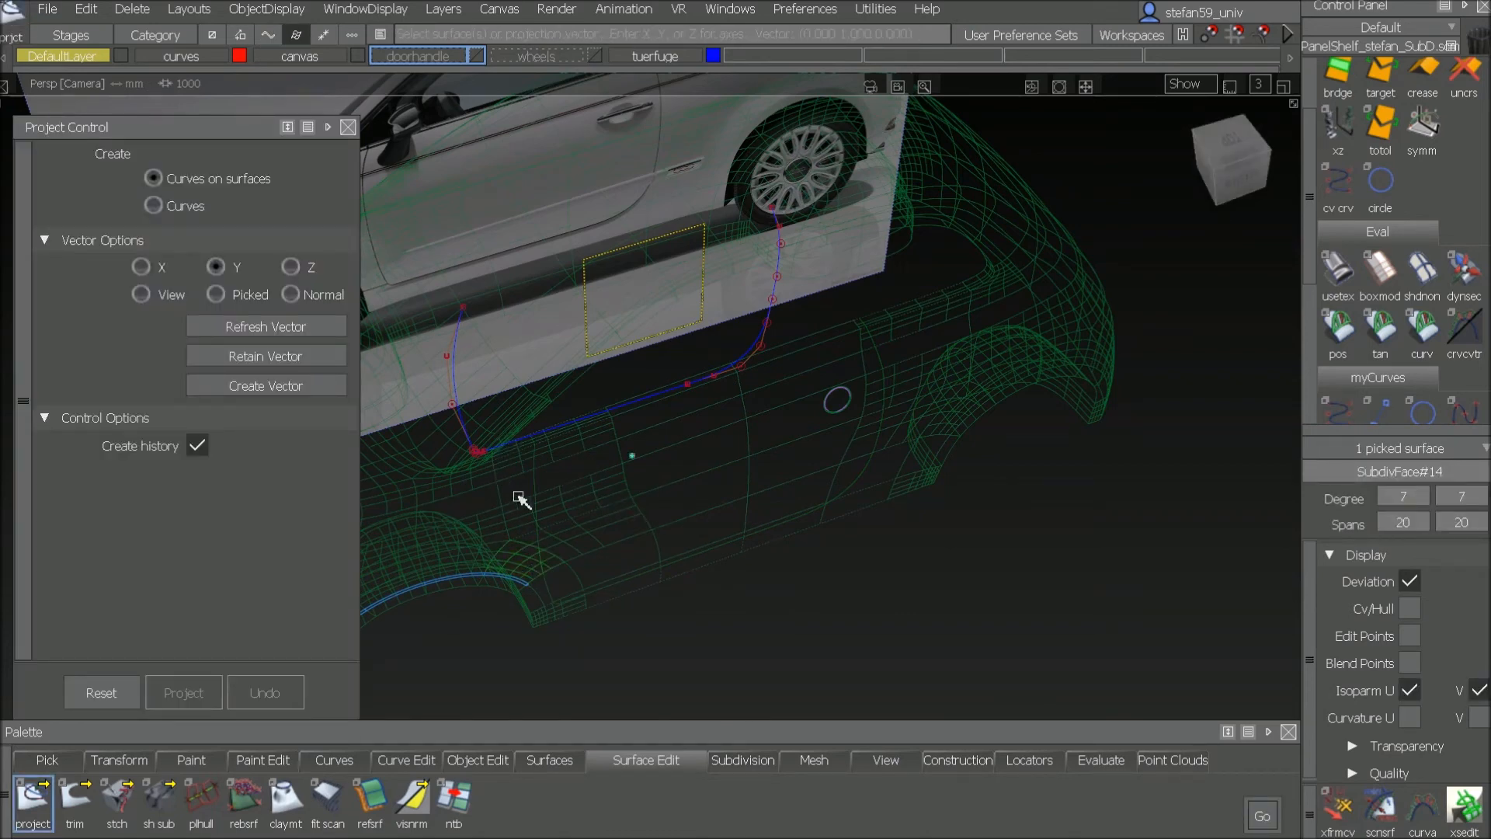
pyautogui.press('space')
pyautogui.click(466, 428)
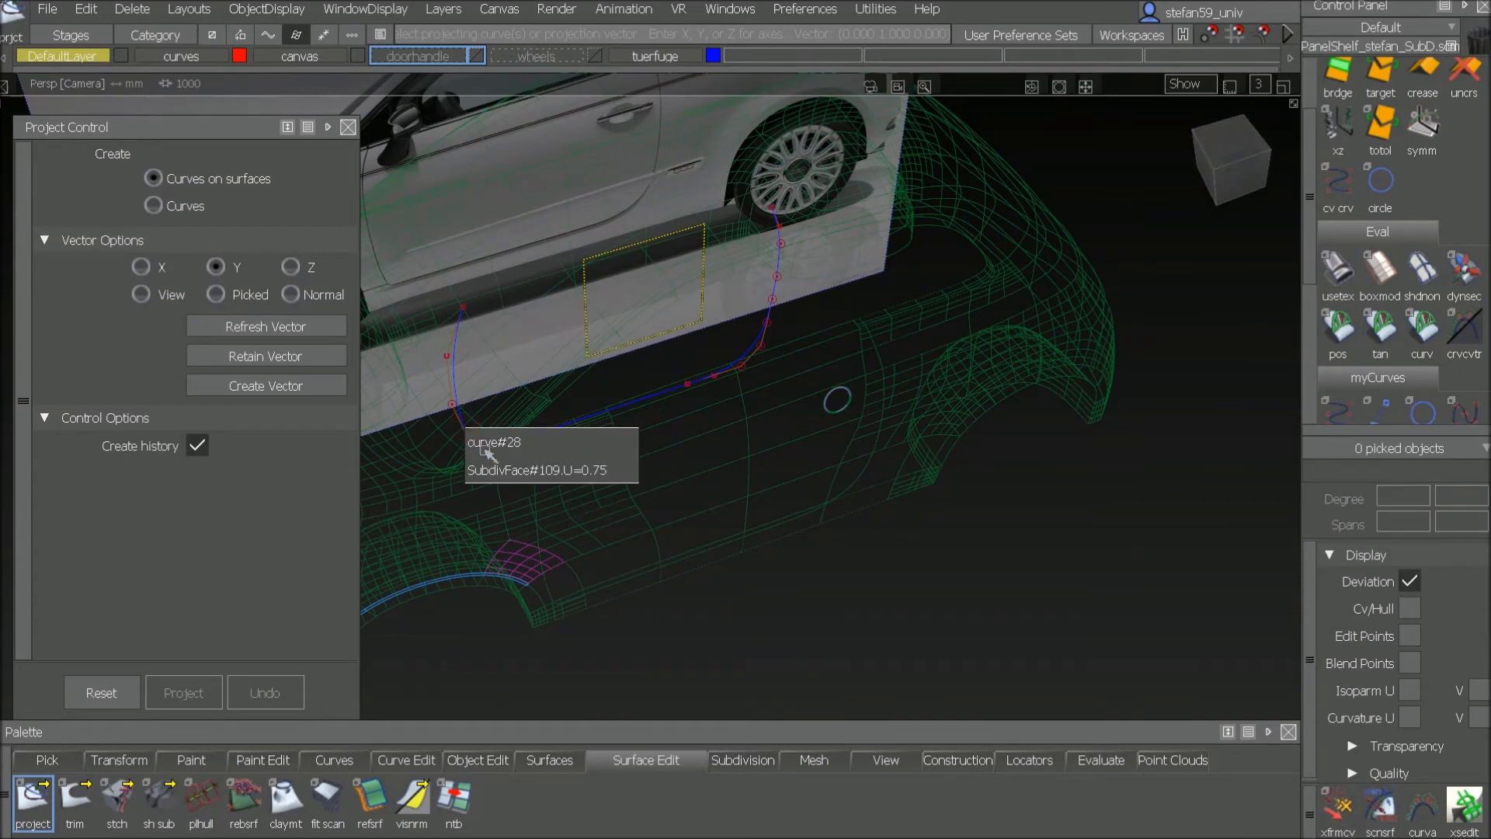
pyautogui.click(487, 444)
pyautogui.press('space')
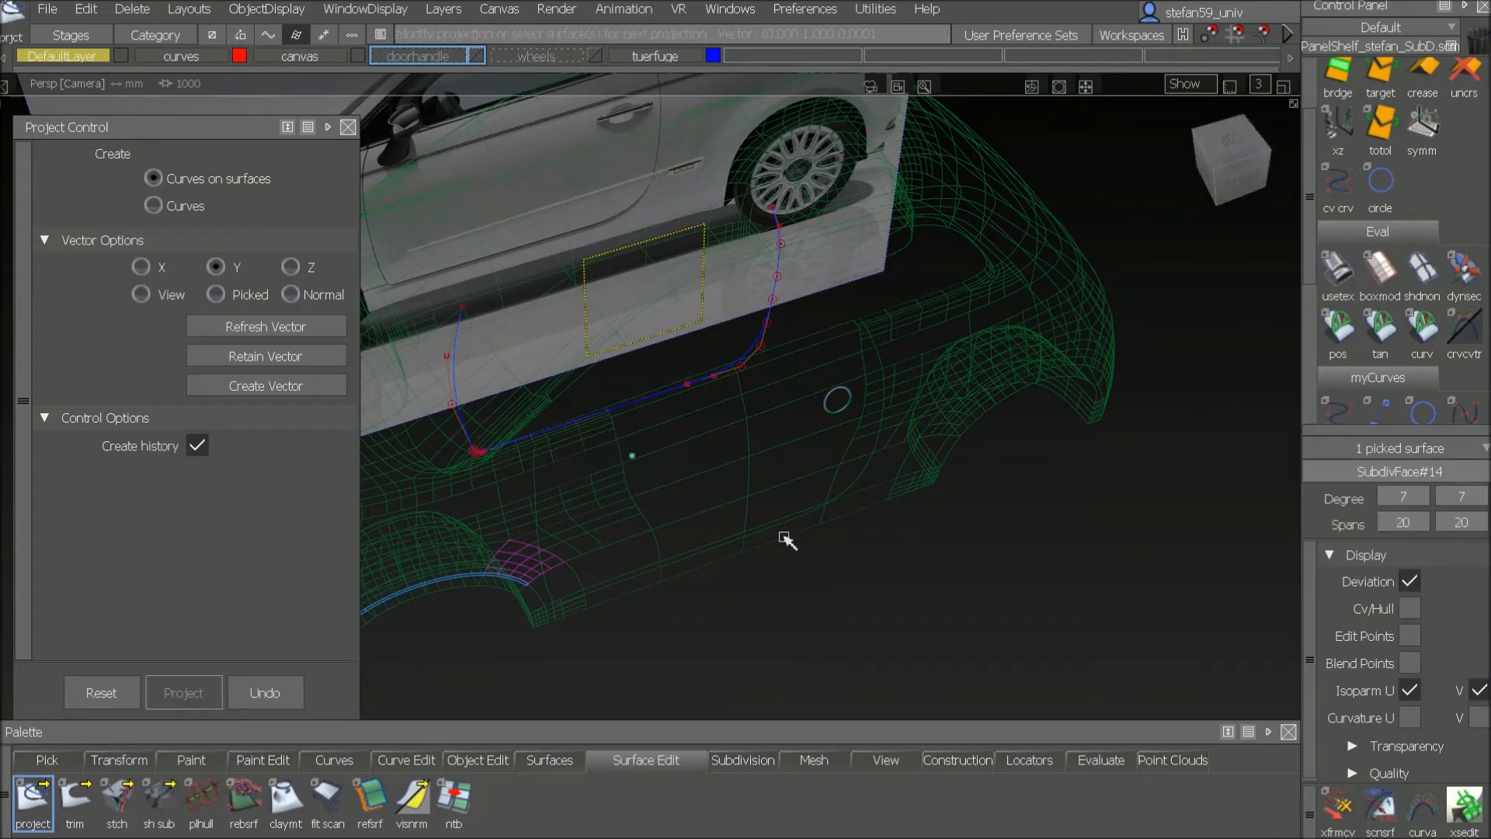
pyautogui.click(744, 584)
# Step: Show the car body shaded in a front three-quarter view and close the projection options
pyautogui.keyDown('alt'); pyautogui.keyDown('shift'); pyautogui.moveTo(746, 540); pyautogui.dragTo(609, 432); pyautogui.keyUp('shift'); pyautogui.keyUp('alt')
pyautogui.click(1229, 172)
pyautogui.moveTo(695, 394)
pyautogui.keyDown('alt'); pyautogui.keyDown('shift'); pyautogui.mouseDown()
pyautogui.moveTo(746, 492)
pyautogui.moveTo(1012, 510)
pyautogui.moveTo(1074, 473)
pyautogui.mouseUp(); pyautogui.keyUp('shift'); pyautogui.keyUp('alt')
pyautogui.click(1342, 272)
pyautogui.keyDown('alt'); pyautogui.keyDown('shift'); pyautogui.moveTo(1008, 422); pyautogui.dragTo(742, 445); pyautogui.keyUp('shift'); pyautogui.keyUp('alt')
pyautogui.keyDown('ctrl'); pyautogui.keyDown('shift'); pyautogui.click(704, 458); pyautogui.keyUp('shift'); pyautogui.keyUp('ctrl')
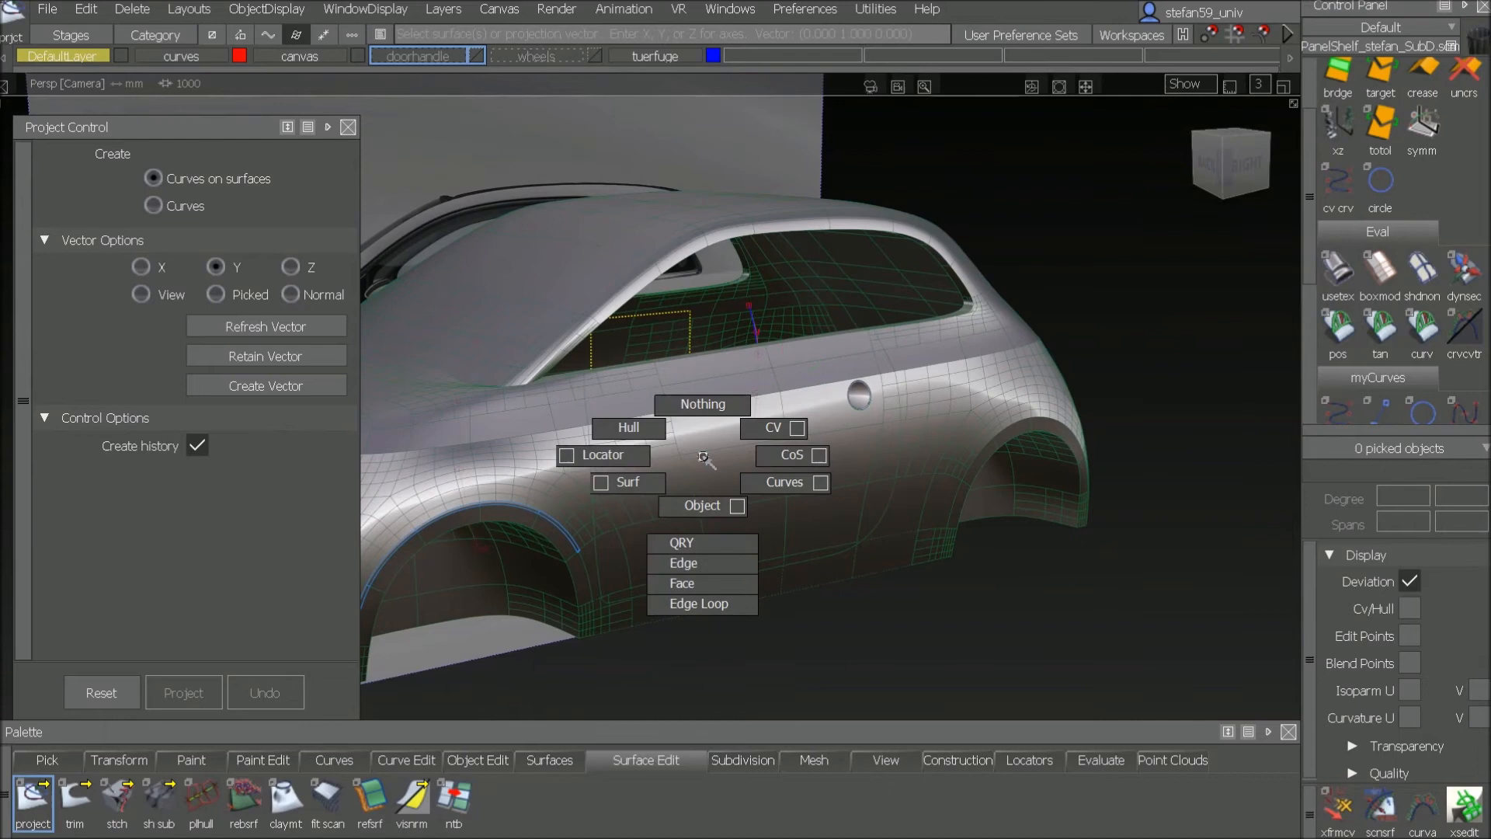
pyautogui.click(348, 126)
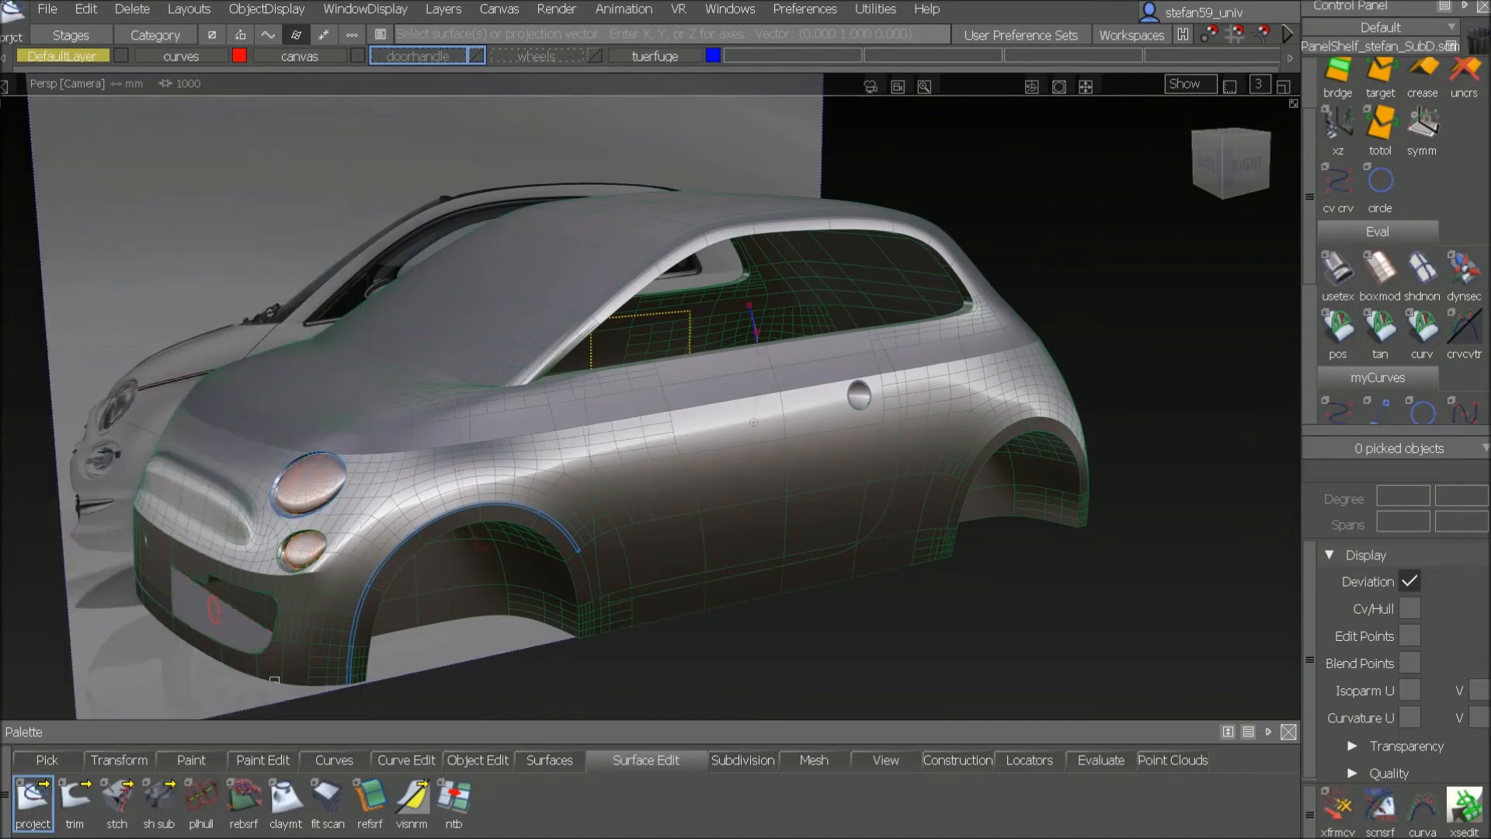
# Step: Start a Panel Gap and choose the projected door outline from its upper rear end as the primary surface curves
pyautogui.click(528, 763)
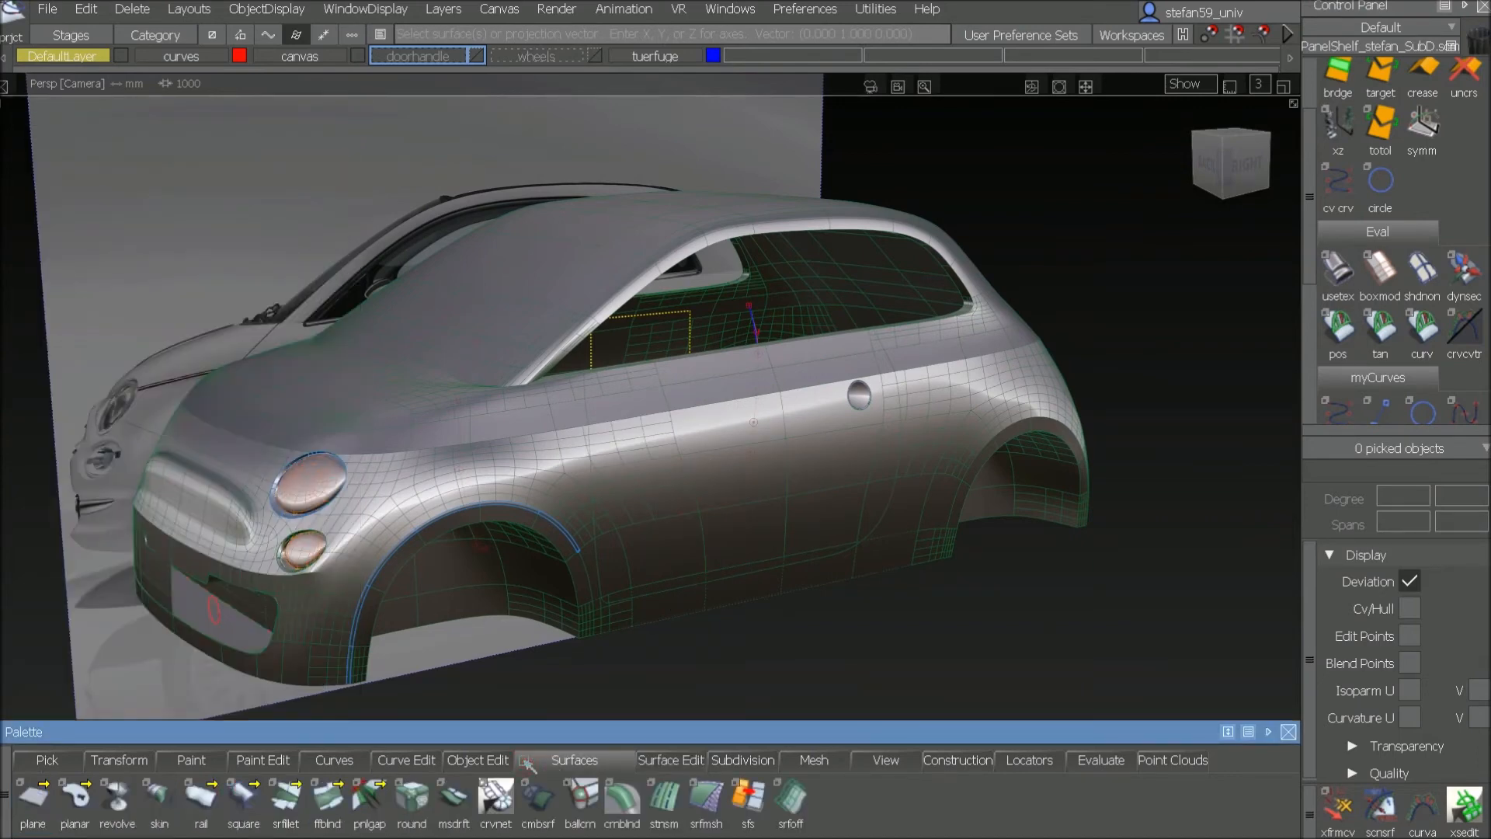
pyautogui.click(534, 806)
pyautogui.click(373, 803)
pyautogui.doubleClick(371, 800)
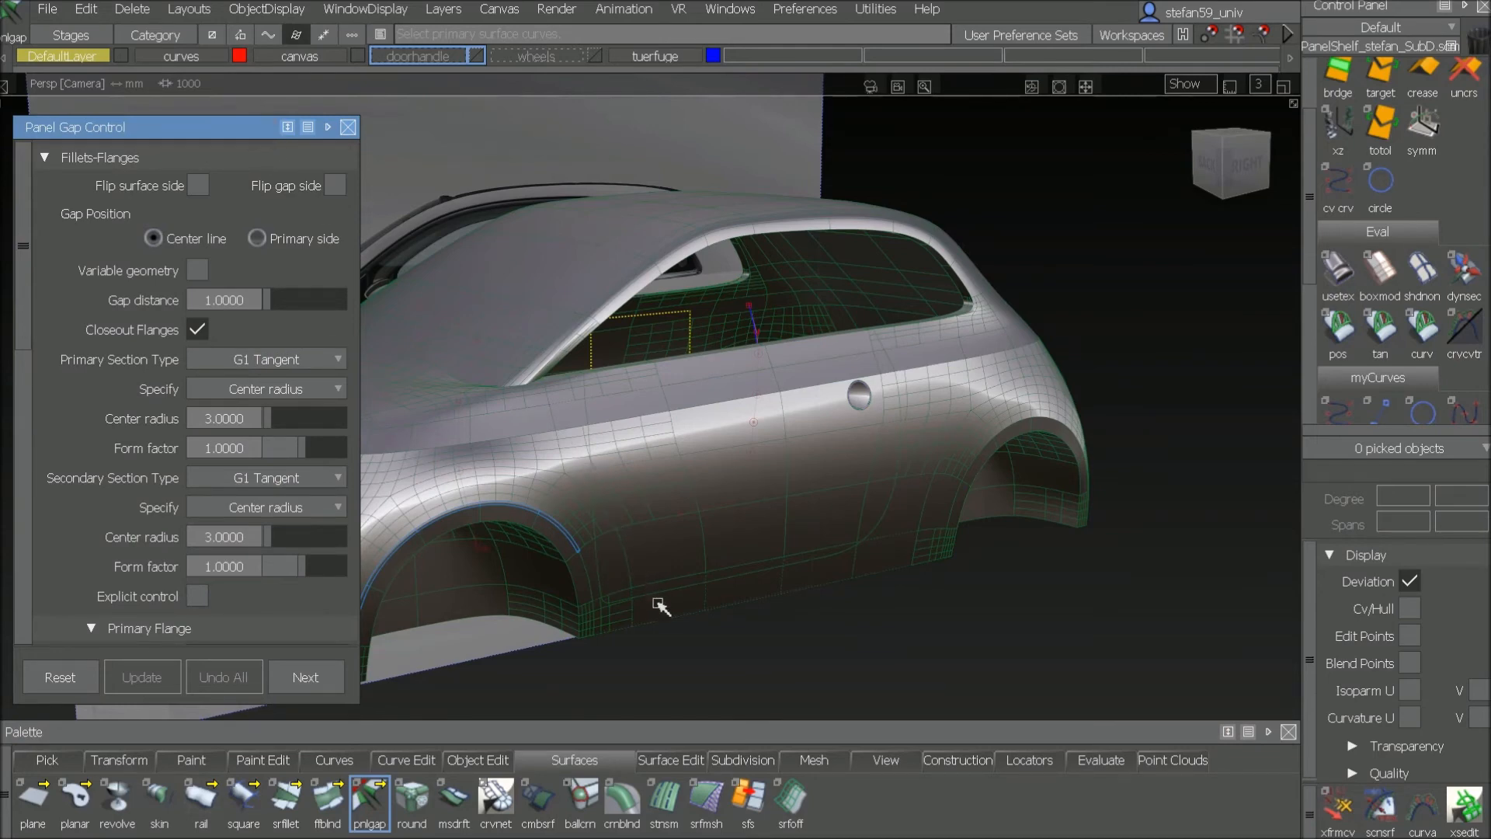
pyautogui.click(899, 397)
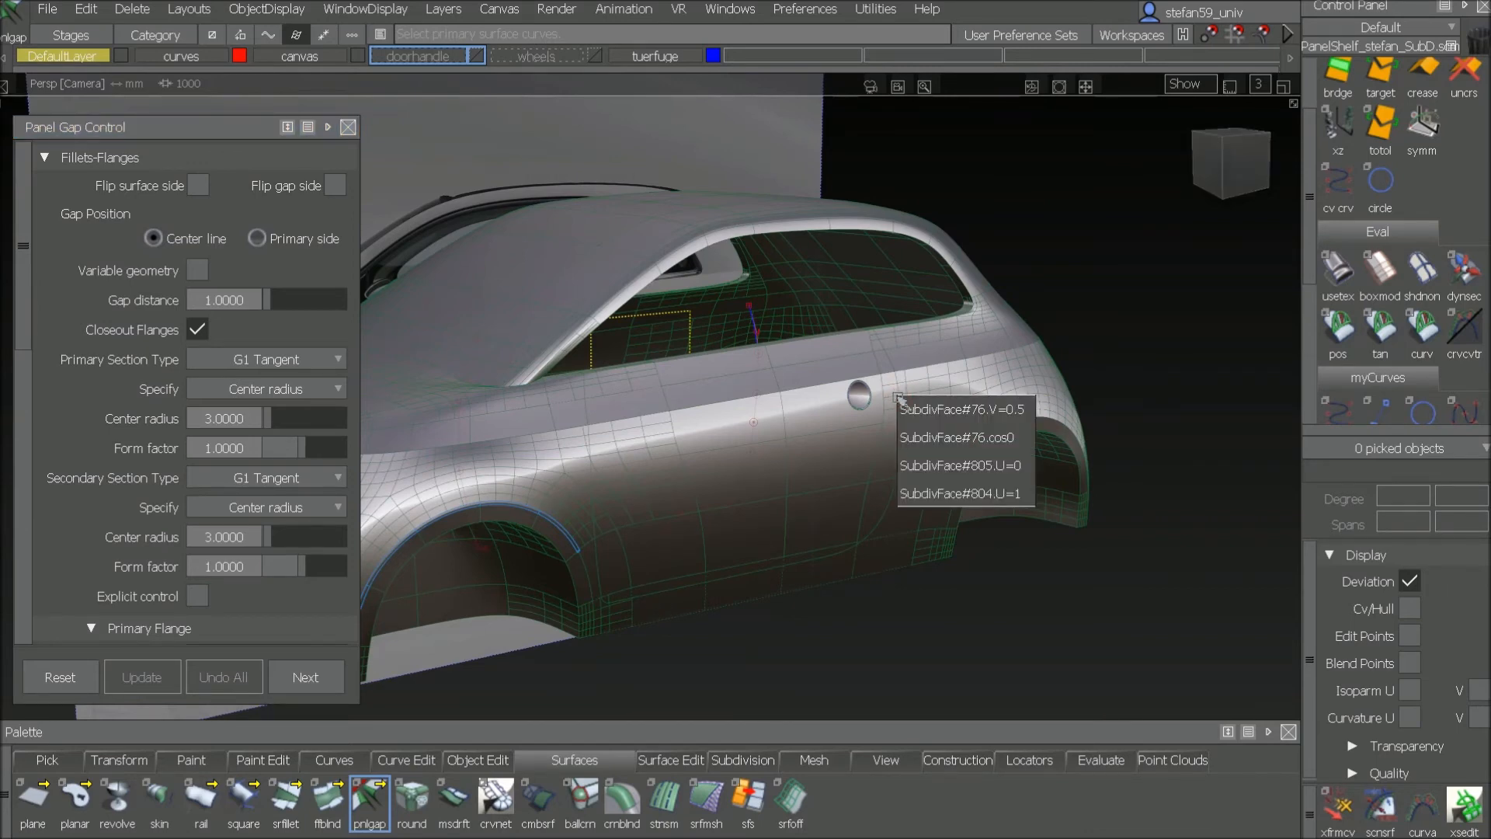
pyautogui.click(1145, 301)
pyautogui.keyDown('alt'); pyautogui.keyDown('shift'); pyautogui.moveTo(1159, 378); pyautogui.dragTo(1208, 341, button='right'); pyautogui.keyUp('shift'); pyautogui.keyUp('alt')
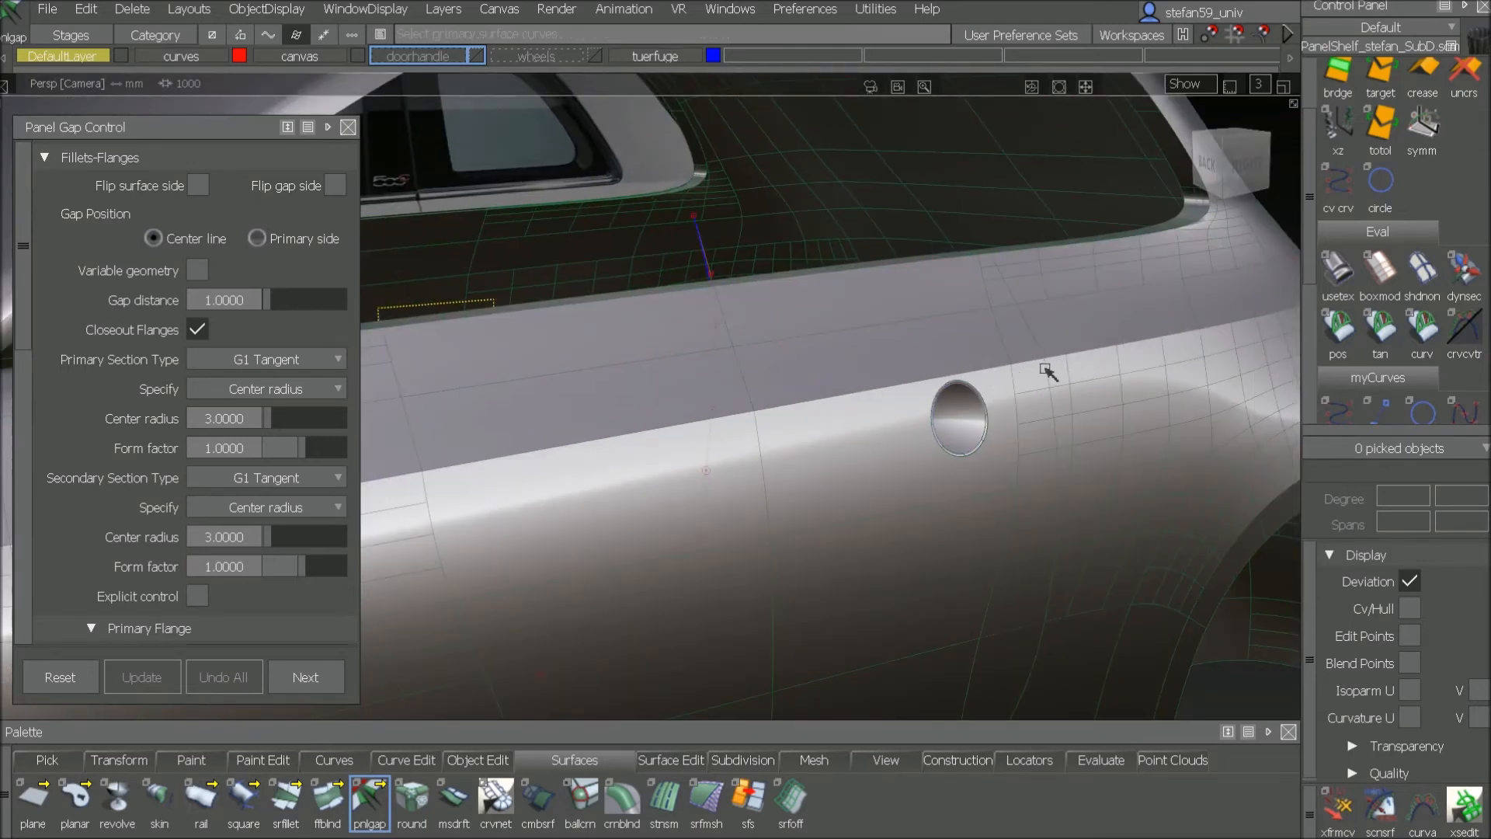
pyautogui.click(1046, 370)
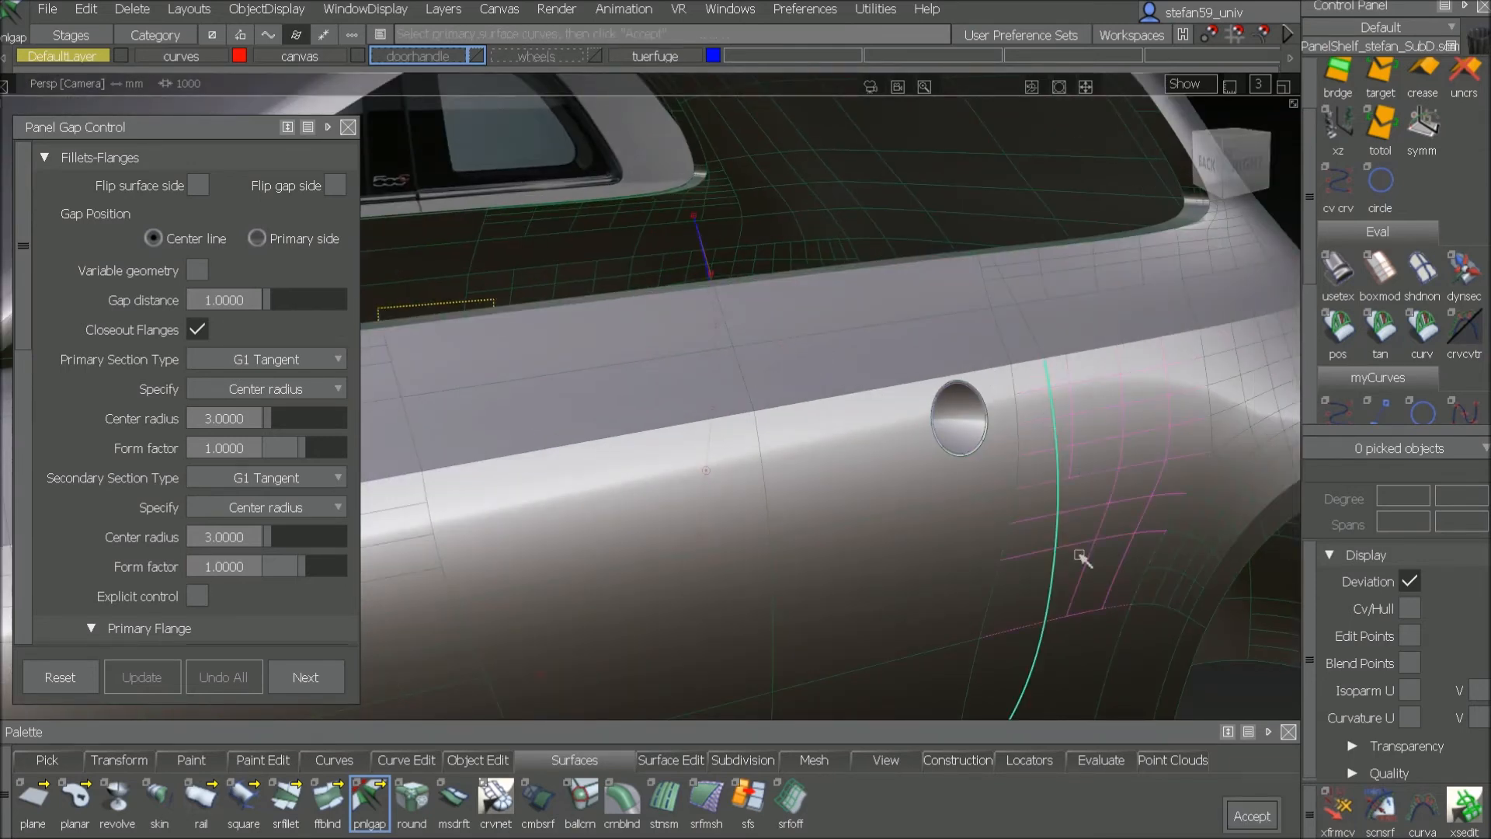
# Step: Add the door outline's front section above the wheel arch to the primary curves and accept the chain
pyautogui.keyDown('alt'); pyautogui.keyDown('shift'); pyautogui.moveTo(1058, 503); pyautogui.dragTo(957, 550, button='right'); pyautogui.keyUp('shift'); pyautogui.keyUp('alt')
pyautogui.keyDown('alt'); pyautogui.keyDown('shift'); pyautogui.moveTo(635, 579); pyautogui.dragTo(644, 536, button='right'); pyautogui.keyUp('shift'); pyautogui.keyUp('alt')
pyautogui.keyDown('alt'); pyautogui.keyDown('shift'); pyautogui.moveTo(643, 536); pyautogui.dragTo(1095, 362, button='middle'); pyautogui.keyUp('shift'); pyautogui.keyUp('alt')
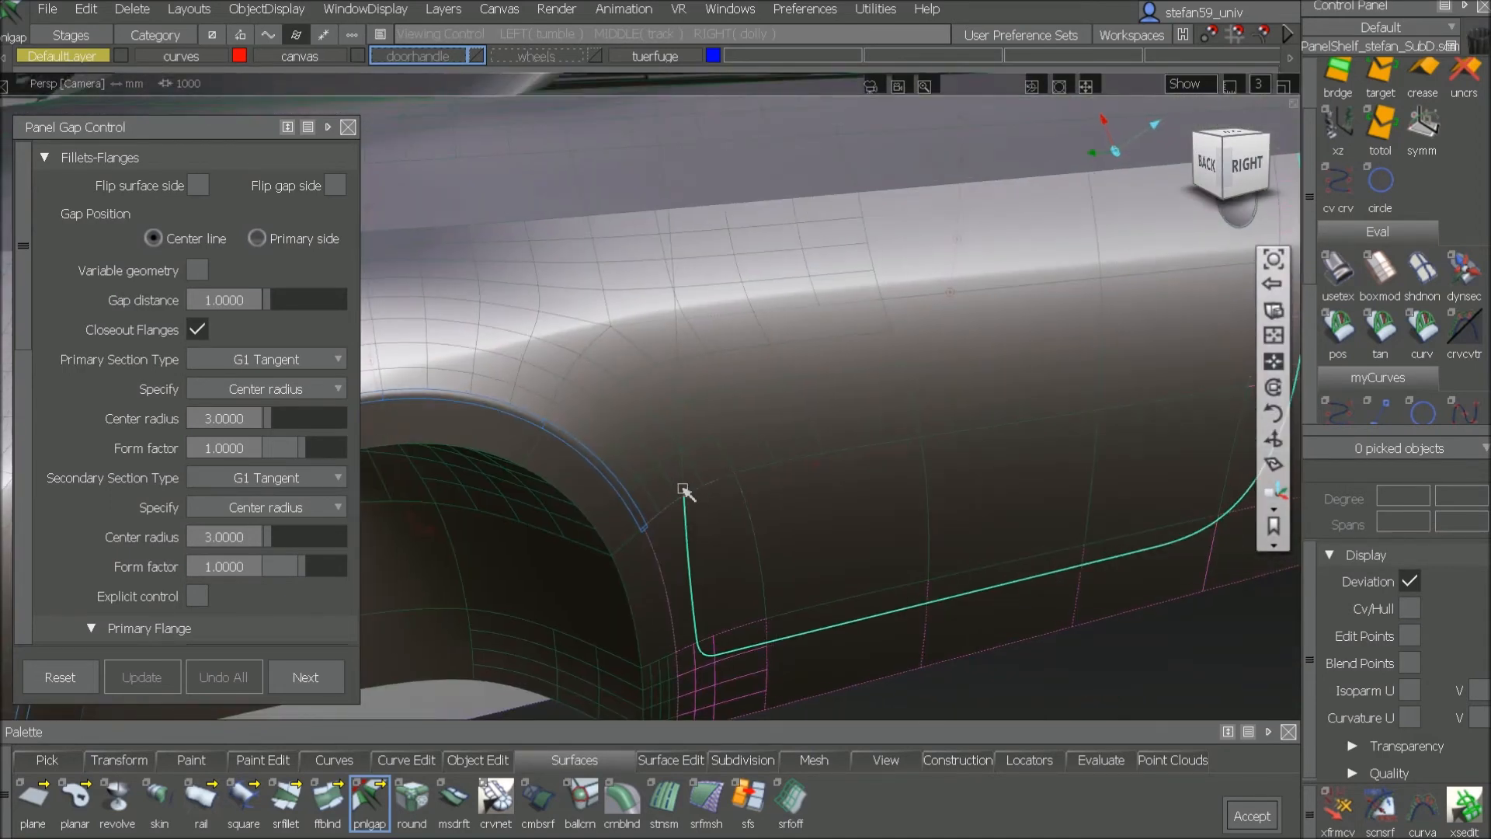
pyautogui.click(684, 490)
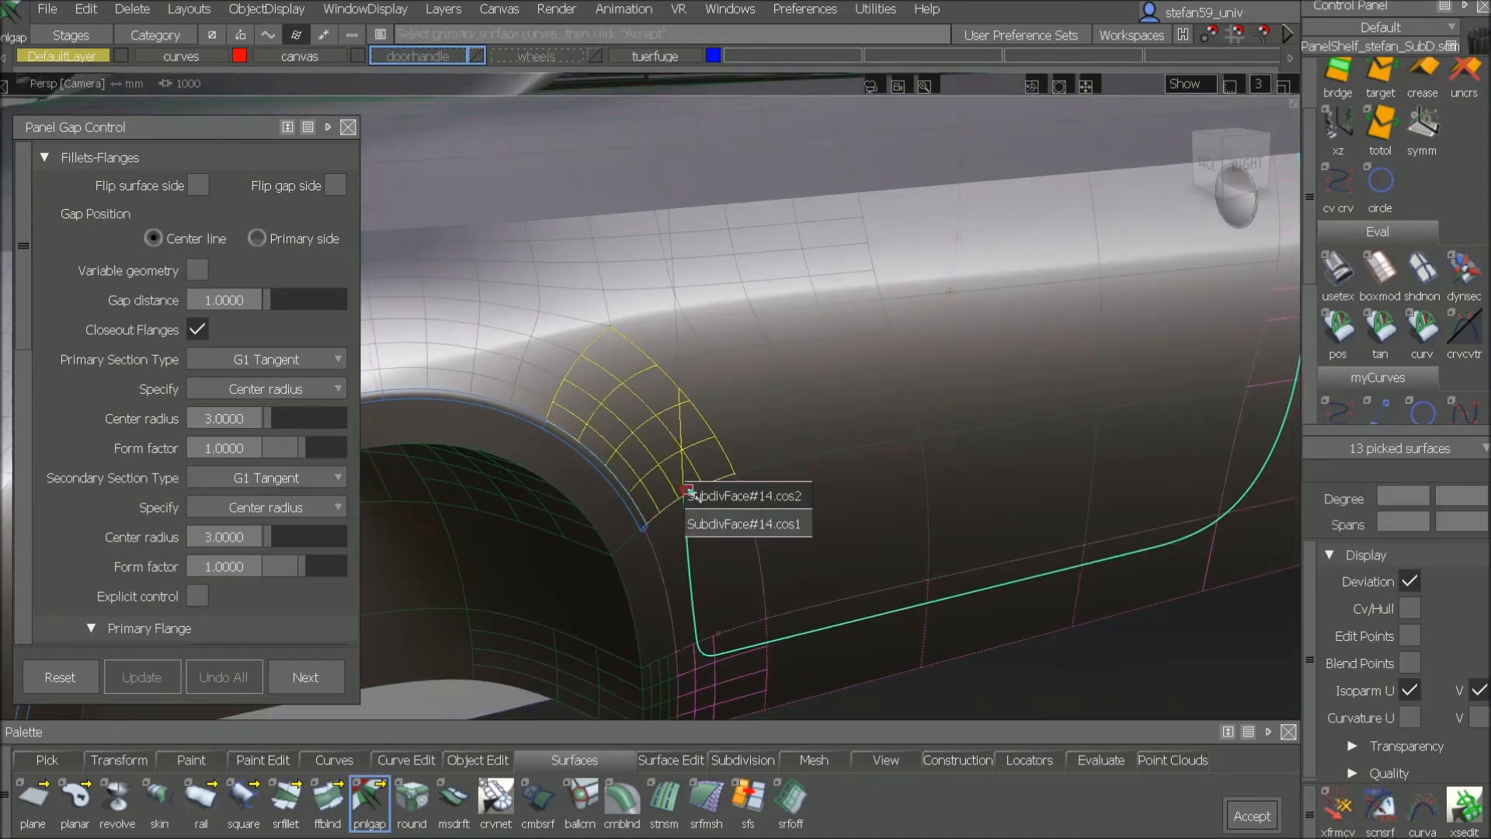
pyautogui.click(696, 493)
pyautogui.keyDown('alt'); pyautogui.keyDown('shift'); pyautogui.moveTo(1027, 499); pyautogui.dragTo(1016, 524, button='right'); pyautogui.keyUp('shift'); pyautogui.keyUp('alt')
pyautogui.keyDown('alt'); pyautogui.keyDown('shift'); pyautogui.moveTo(1015, 523); pyautogui.dragTo(496, 673, button='middle'); pyautogui.keyUp('shift'); pyautogui.keyUp('alt')
pyautogui.keyDown('alt'); pyautogui.keyDown('shift'); pyautogui.moveTo(497, 672); pyautogui.dragTo(509, 646, button='right'); pyautogui.keyUp('shift'); pyautogui.keyUp('alt')
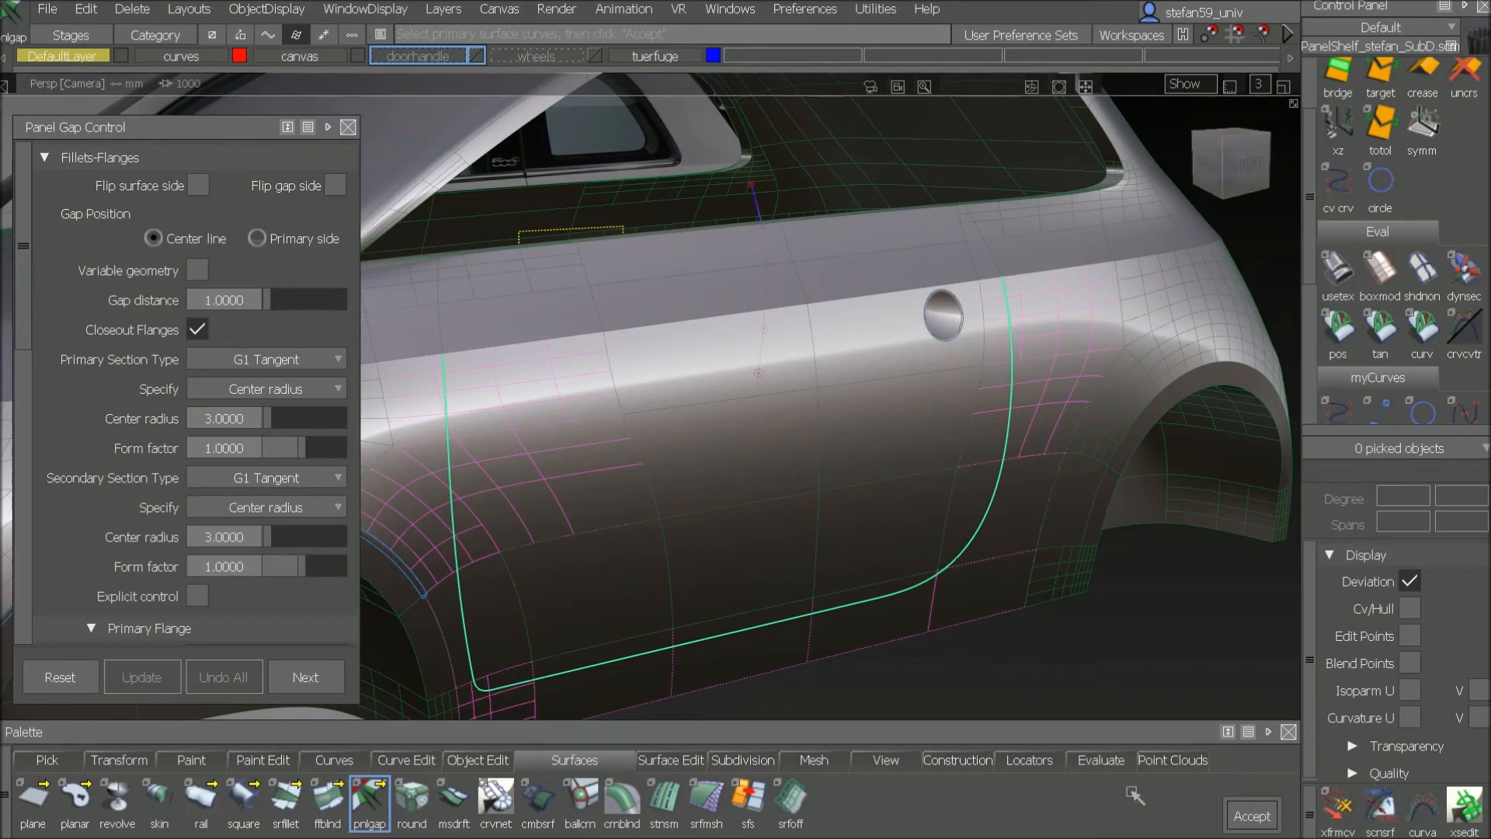
pyautogui.click(1252, 817)
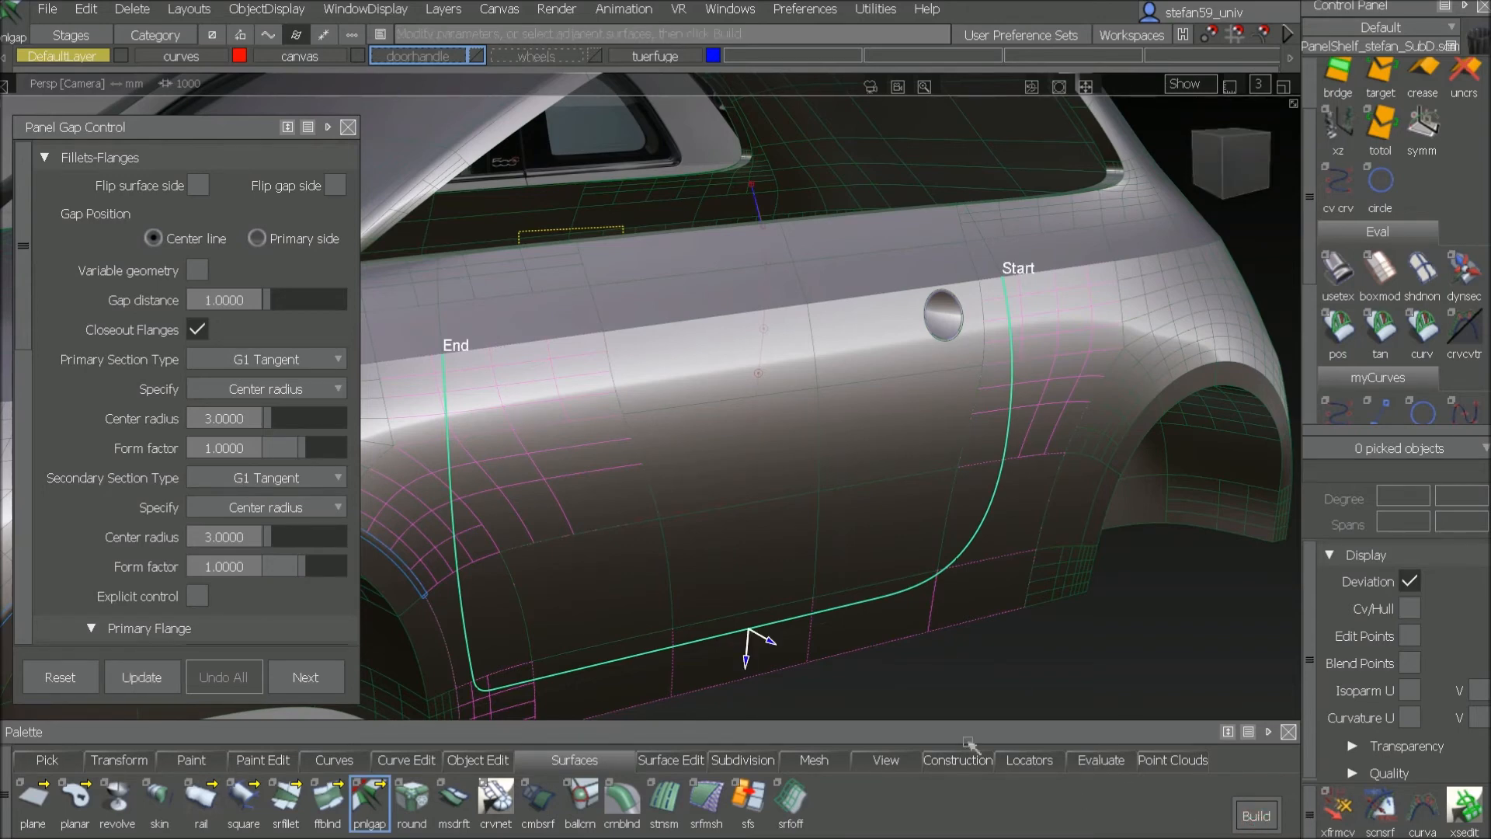
# Step: Flip the surface side and build the door's panel gap with a 1.0 gap distance, closeout flanges and 3.0 center radii
pyautogui.keyDown('alt'); pyautogui.keyDown('shift'); pyautogui.moveTo(803, 692); pyautogui.dragTo(820, 662); pyautogui.keyUp('shift'); pyautogui.keyUp('alt')
pyautogui.click(781, 645)
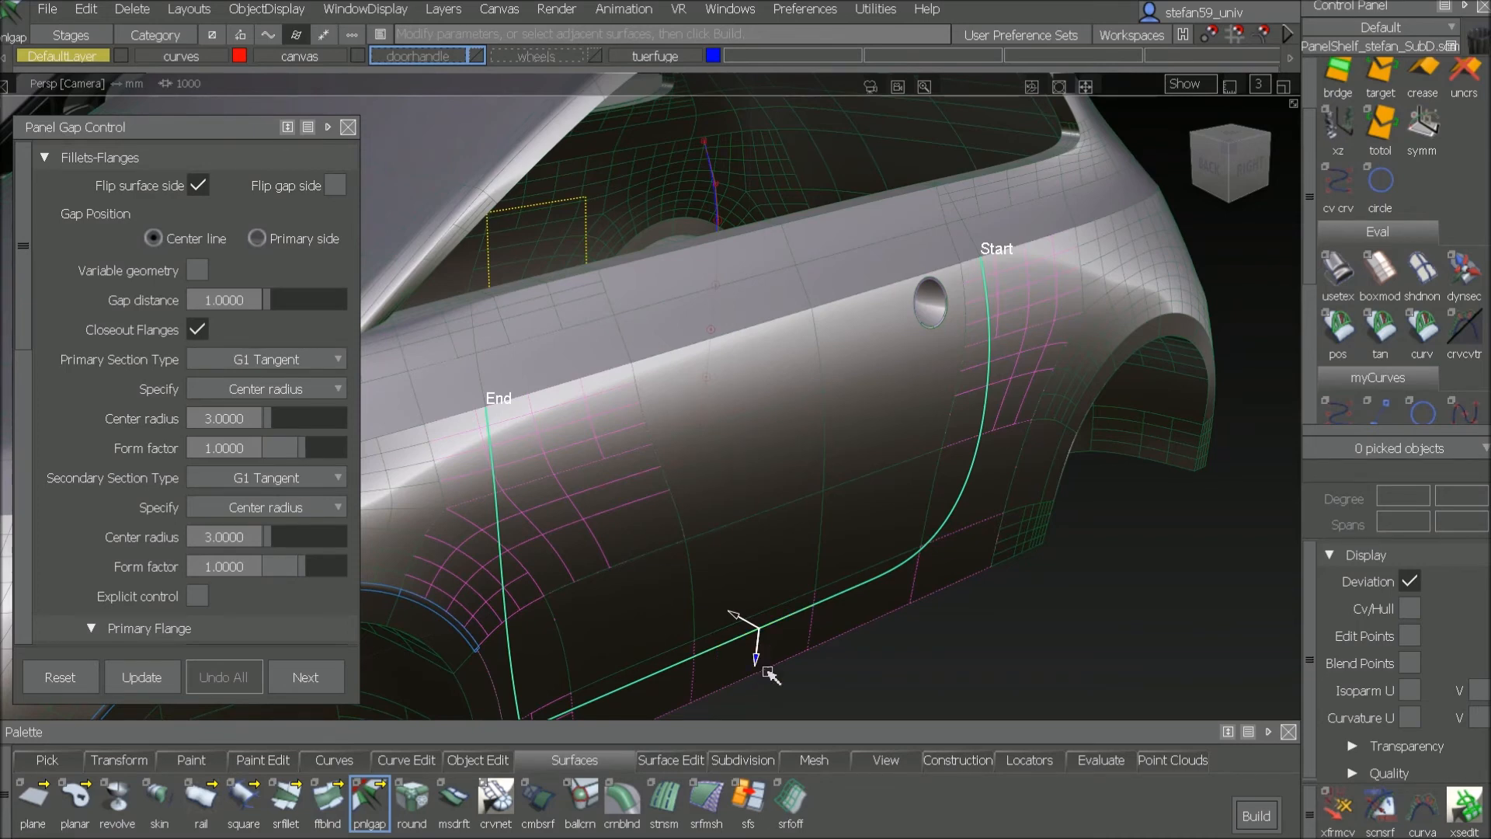
pyautogui.click(1253, 815)
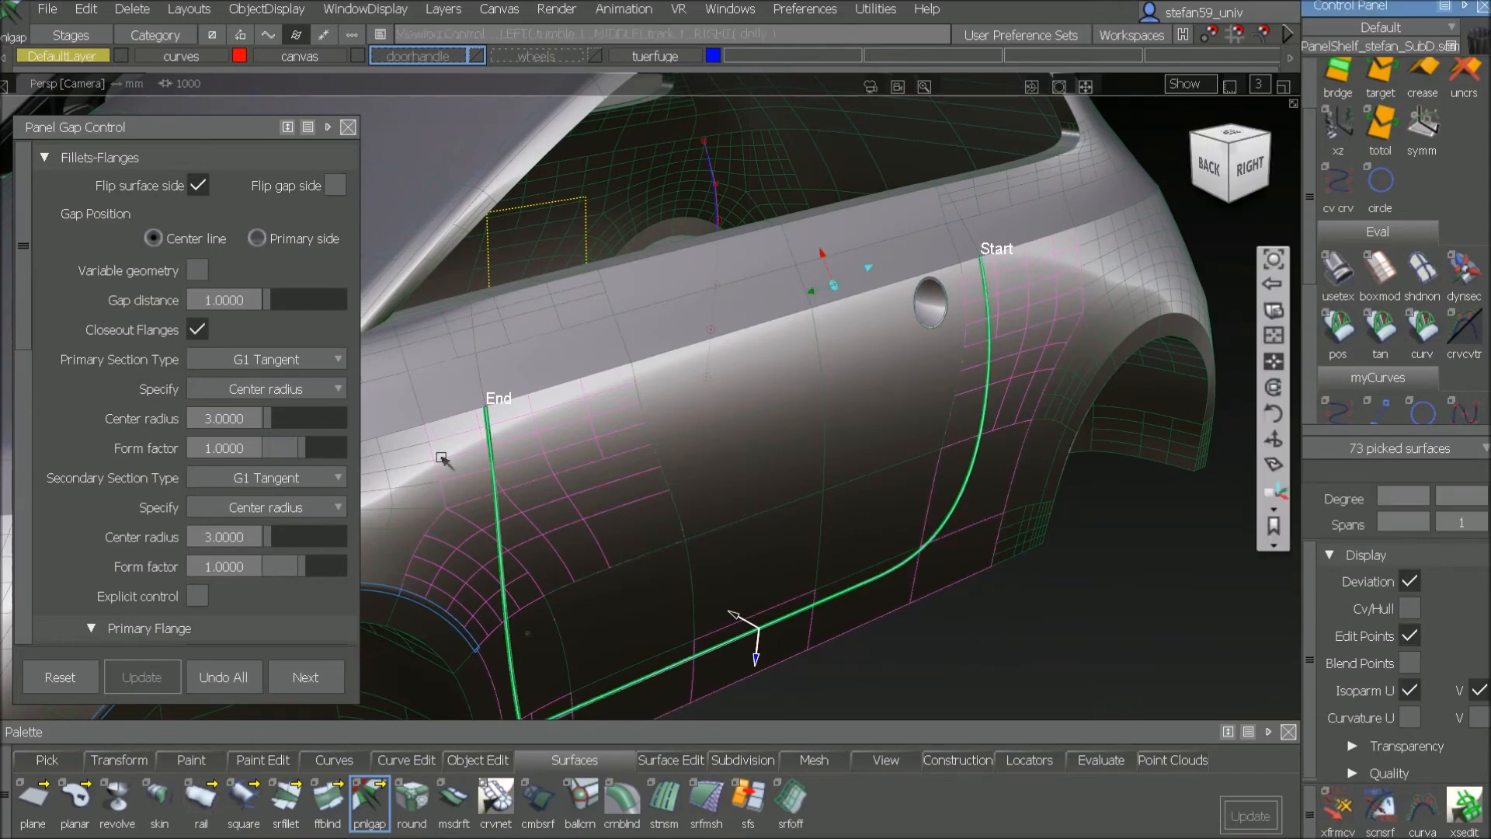
# Step: Examine the door gap's fillets and flanges at its front upper end, from outside and from the edge
pyautogui.click(478, 413)
pyautogui.scroll(10, 453, 464)
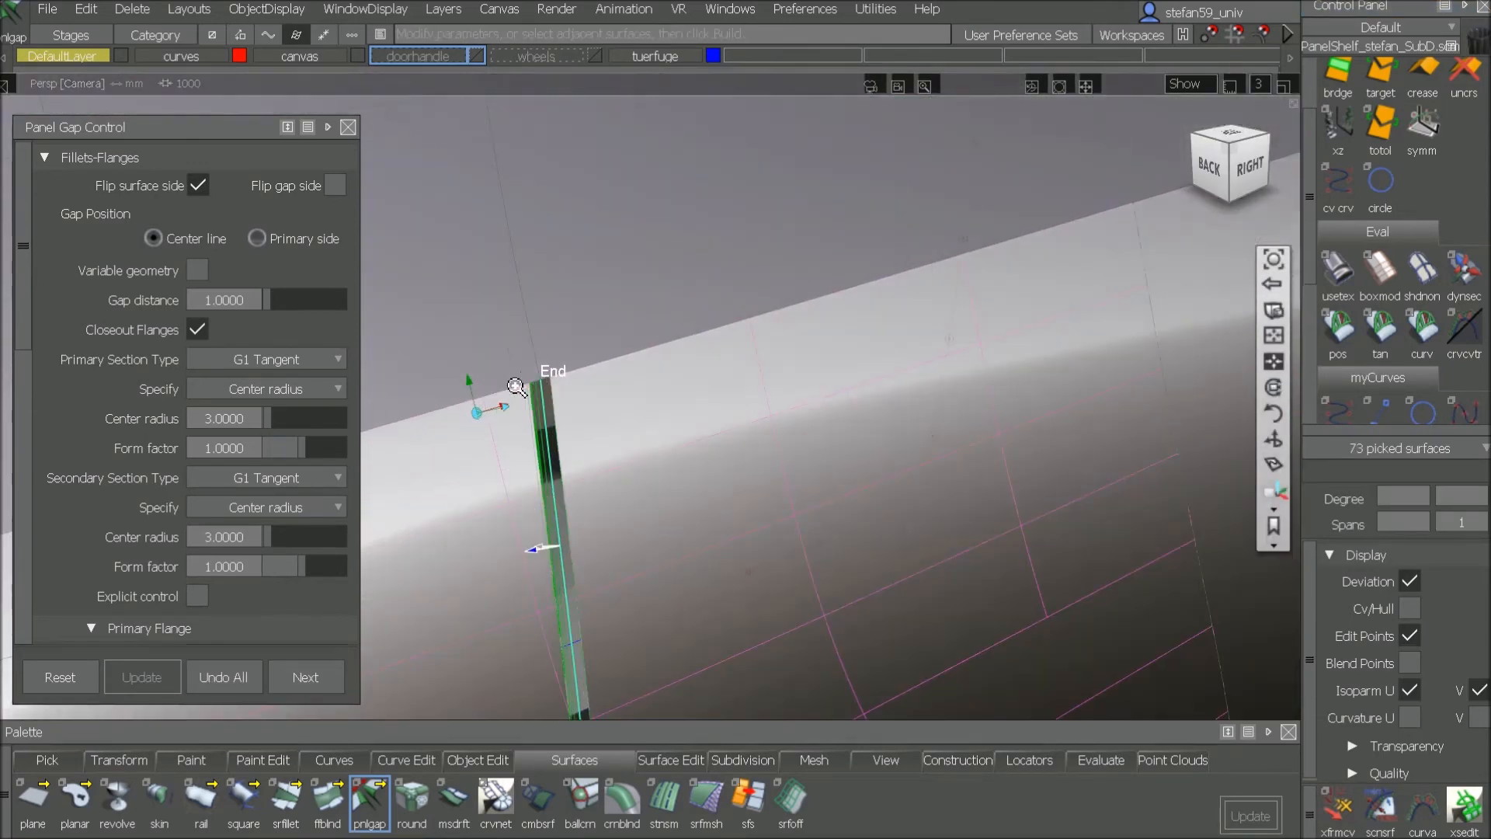
pyautogui.click(1339, 273)
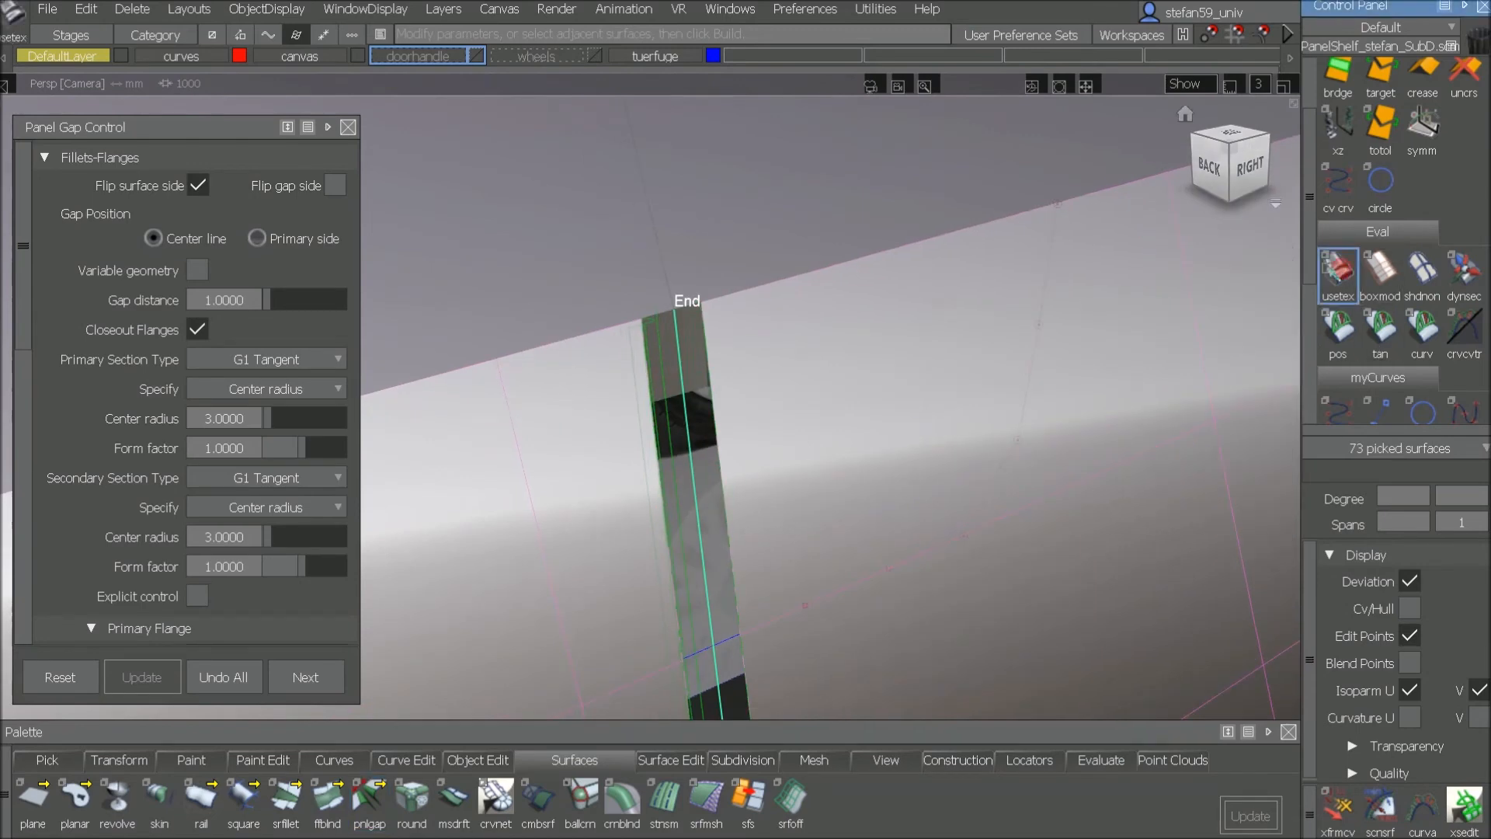
pyautogui.moveTo(792, 421)
pyautogui.keyDown('alt'); pyautogui.keyDown('shift'); pyautogui.mouseDown()
pyautogui.moveTo(549, 509)
pyautogui.moveTo(663, 422)
pyautogui.mouseUp(); pyautogui.keyUp('shift'); pyautogui.keyUp('alt')
pyautogui.keyDown('alt'); pyautogui.keyDown('shift'); pyautogui.moveTo(765, 489); pyautogui.dragTo(859, 556); pyautogui.keyUp('shift'); pyautogui.keyUp('alt')
pyautogui.keyDown('alt'); pyautogui.keyDown('shift'); pyautogui.moveTo(860, 557); pyautogui.dragTo(860, 533, button='right'); pyautogui.keyUp('shift'); pyautogui.keyUp('alt')
pyautogui.keyDown('alt'); pyautogui.keyDown('shift'); pyautogui.moveTo(859, 533); pyautogui.dragTo(500, 558, button='middle'); pyautogui.keyUp('shift'); pyautogui.keyUp('alt')
pyautogui.keyDown('ctrl'); pyautogui.keyDown('shift'); pyautogui.moveTo(752, 336); pyautogui.dragTo(690, 273); pyautogui.keyUp('shift'); pyautogui.keyUp('ctrl')
pyautogui.click(731, 232)
pyautogui.click(778, 259)
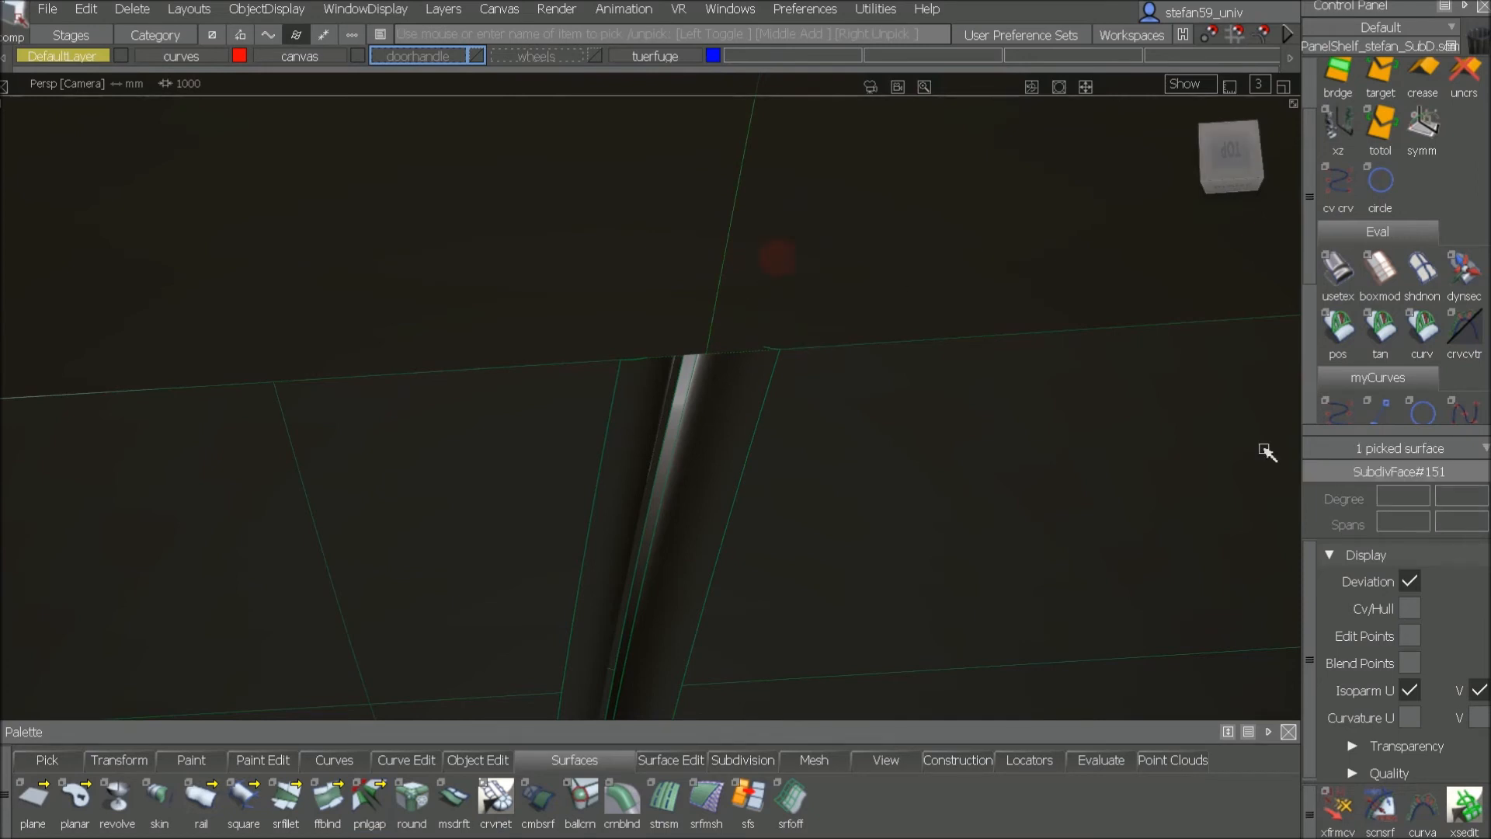
pyautogui.click(1422, 268)
pyautogui.moveTo(674, 351)
pyautogui.keyDown('alt'); pyautogui.keyDown('shift'); pyautogui.mouseDown()
pyautogui.moveTo(662, 399)
pyautogui.moveTo(506, 397)
pyautogui.moveTo(753, 499)
pyautogui.mouseUp(); pyautogui.keyUp('shift'); pyautogui.keyUp('alt')
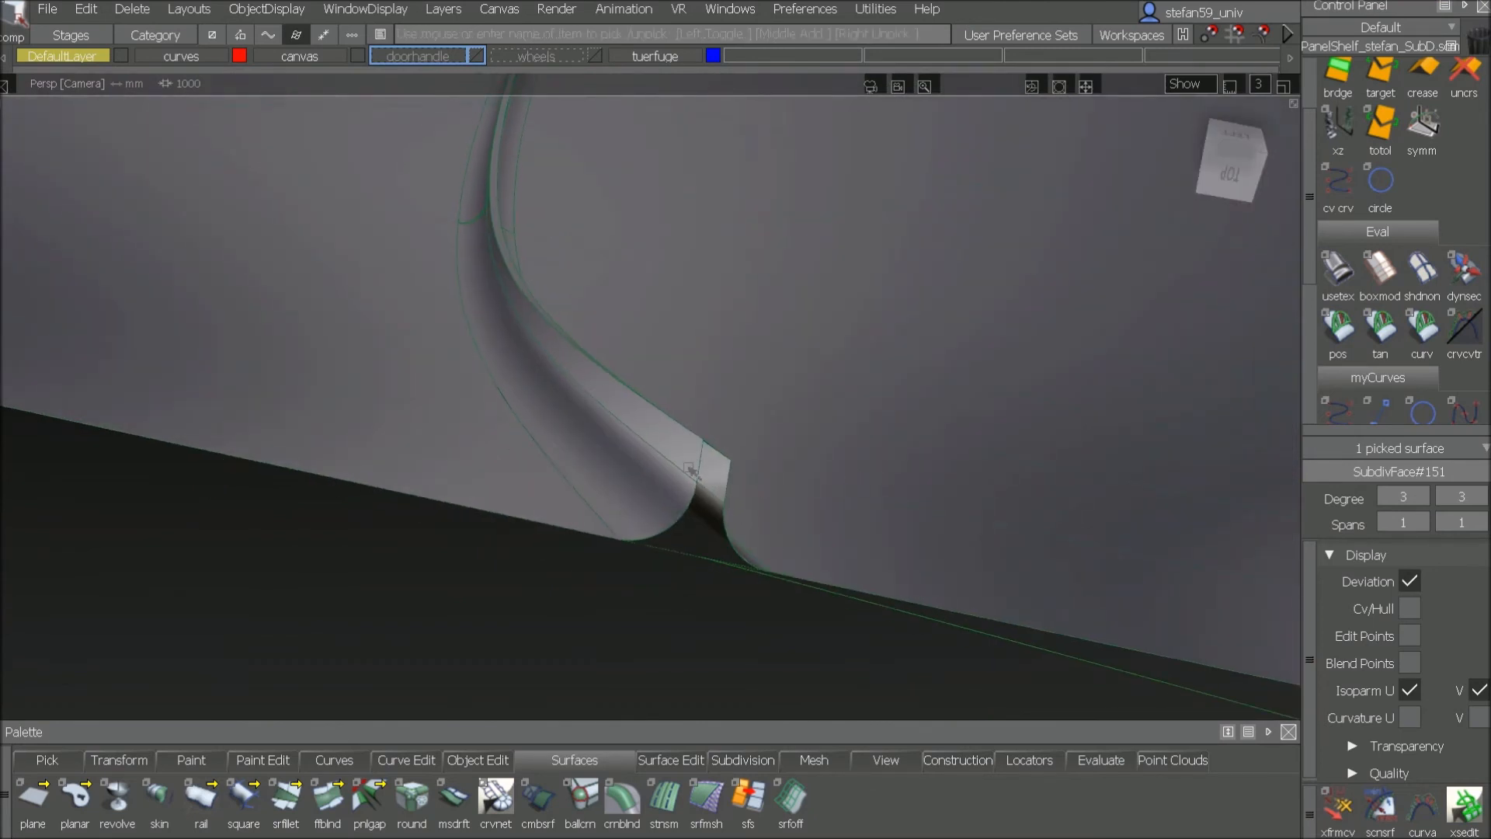
# Step: Examine the door gap's open end at the body edge and the Panel Gap settings for center radii, draft angle and flange lengths
pyautogui.keyDown('alt'); pyautogui.keyDown('shift'); pyautogui.moveTo(736, 449); pyautogui.dragTo(676, 436); pyautogui.keyUp('shift'); pyautogui.keyUp('alt')
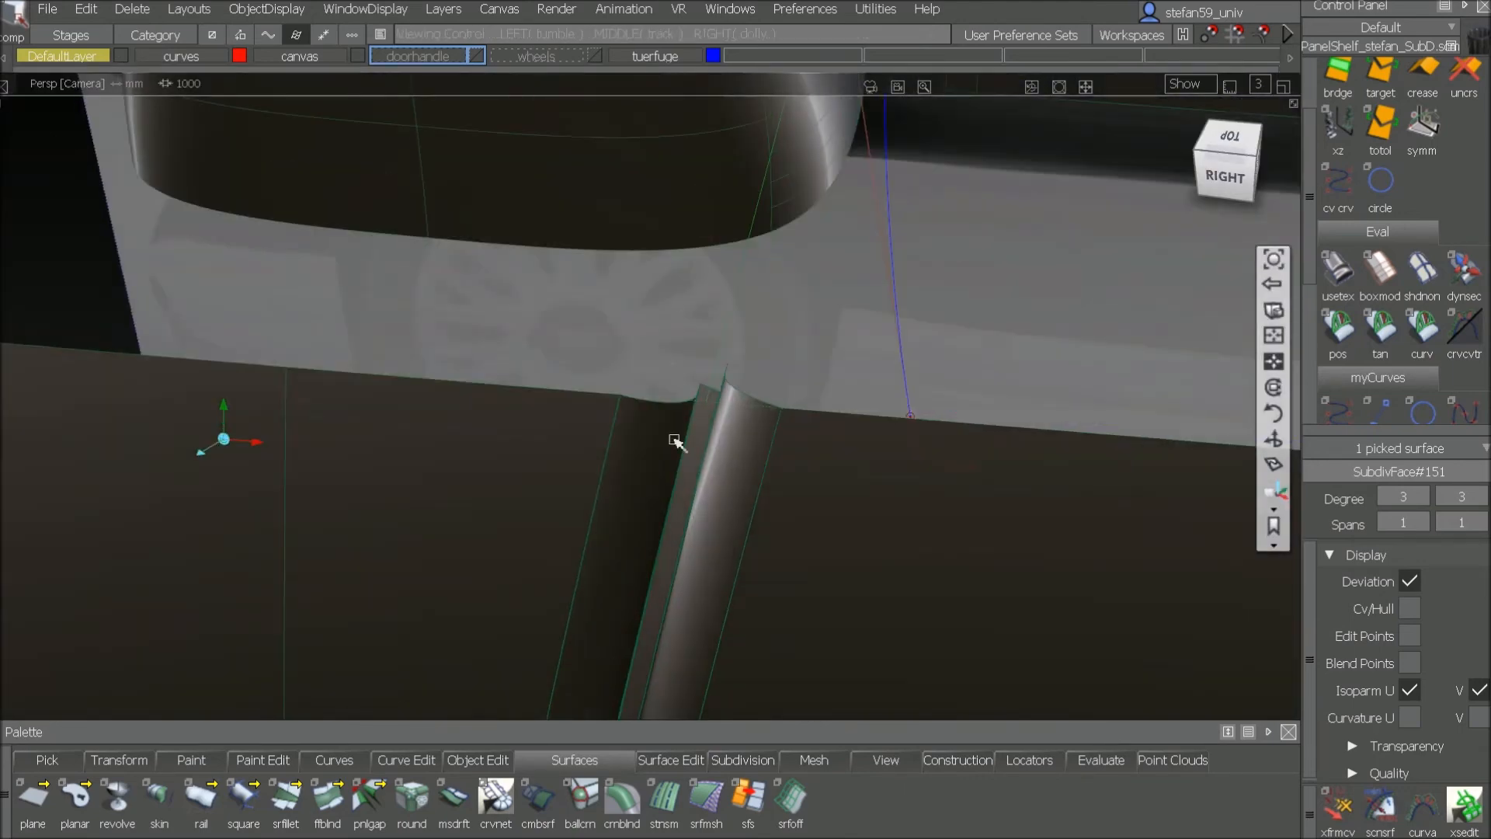
pyautogui.keyDown('alt'); pyautogui.keyDown('shift'); pyautogui.moveTo(594, 695); pyautogui.dragTo(559, 664); pyautogui.keyUp('shift'); pyautogui.keyUp('alt')
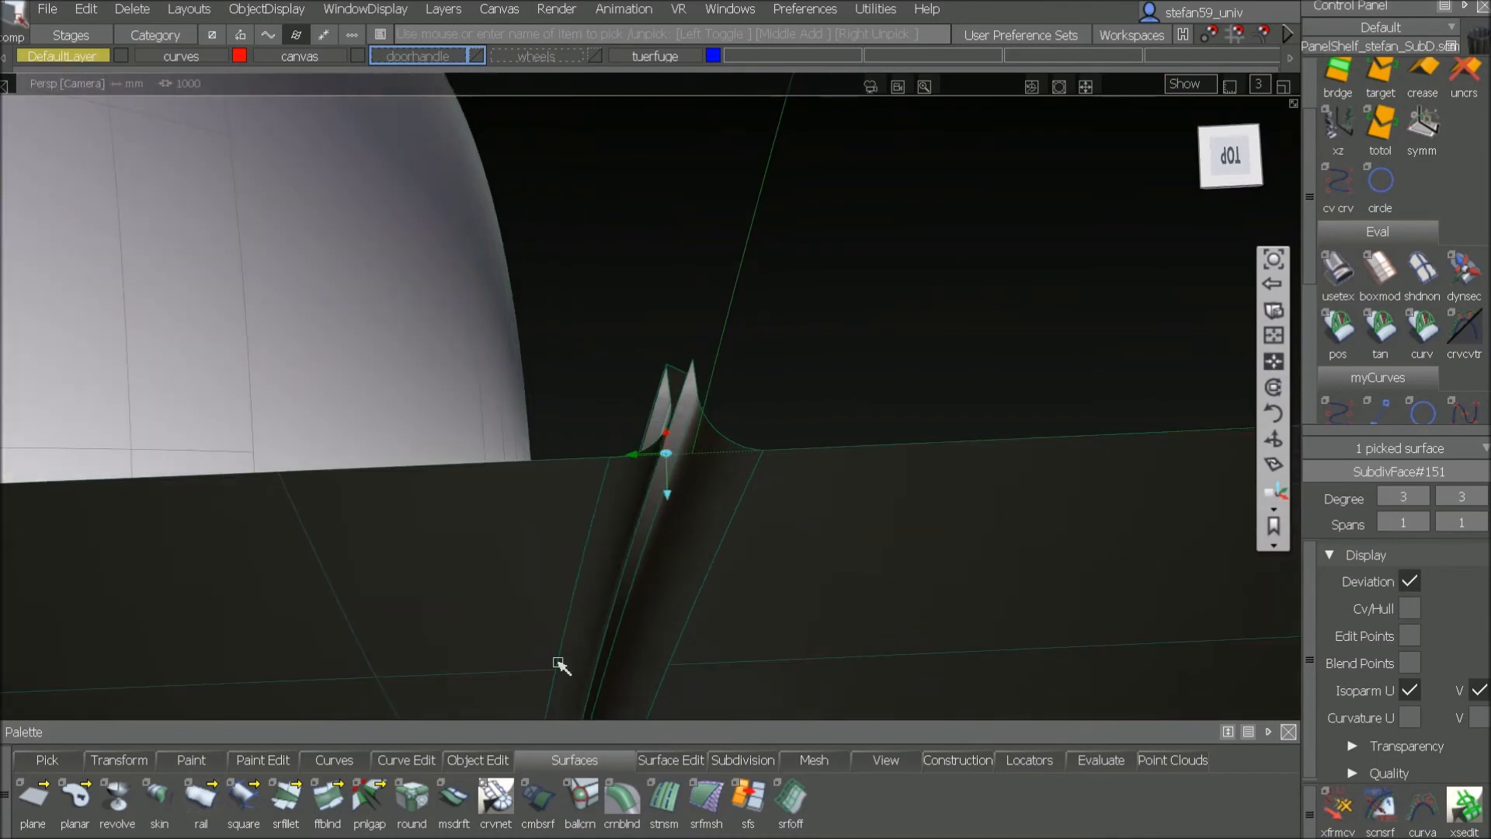
pyautogui.click(362, 813)
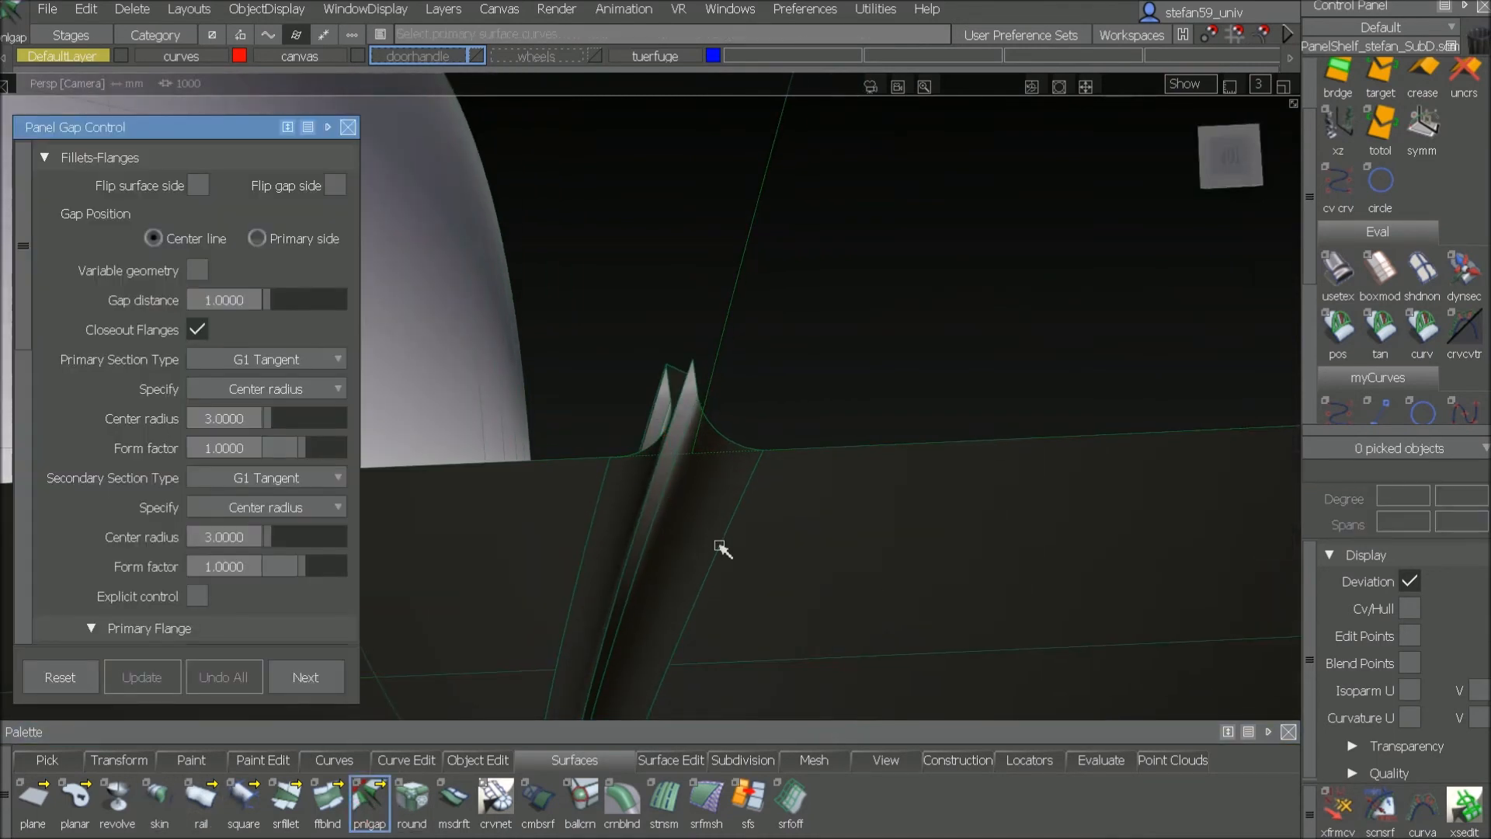
pyautogui.keyDown('ctrl'); pyautogui.keyDown('shift'); pyautogui.moveTo(633, 572); pyautogui.dragTo(696, 575); pyautogui.keyUp('shift'); pyautogui.keyUp('ctrl')
pyautogui.click(713, 355)
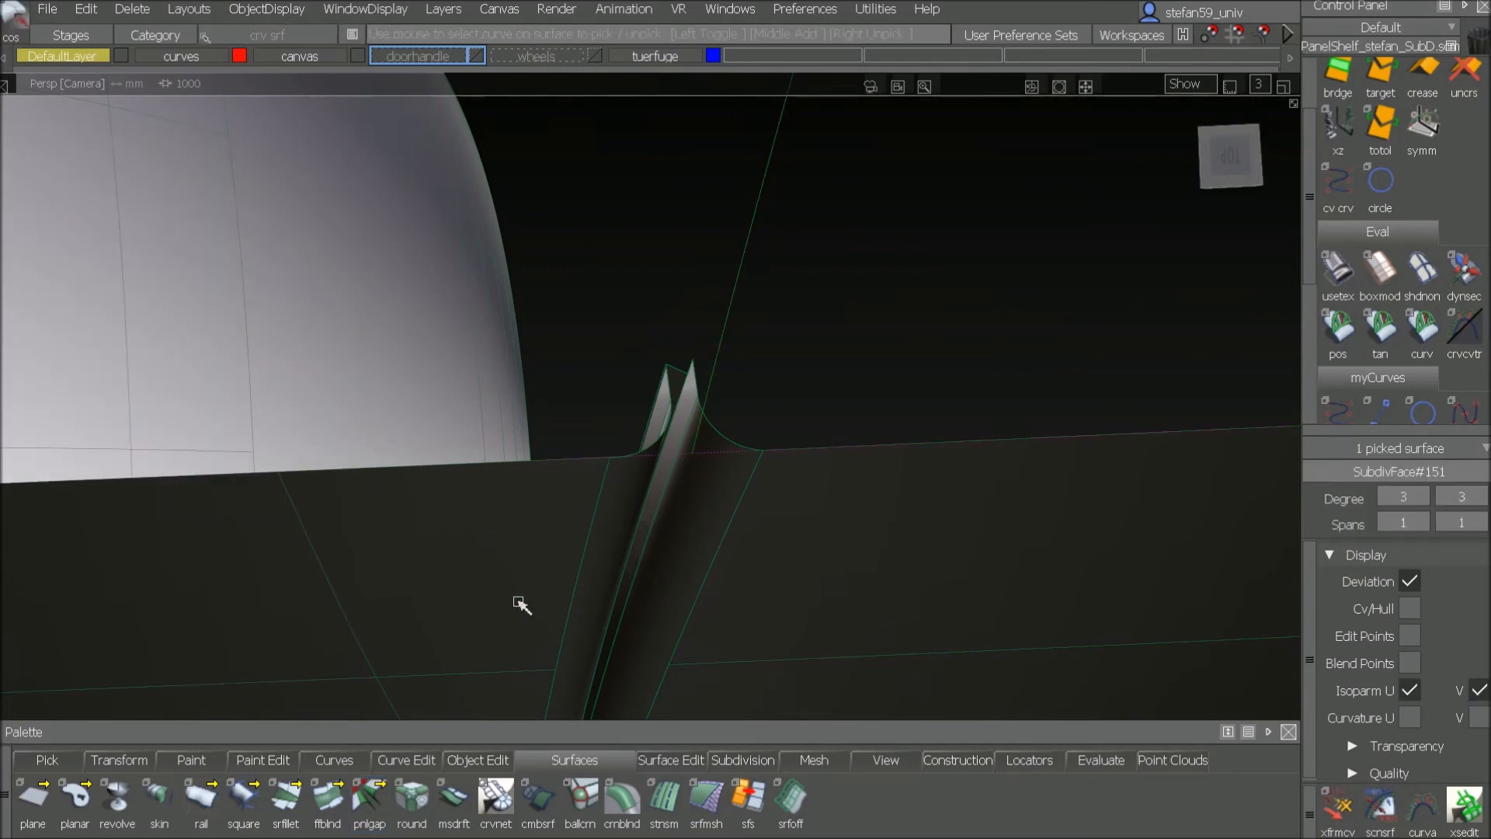
pyautogui.click(370, 796)
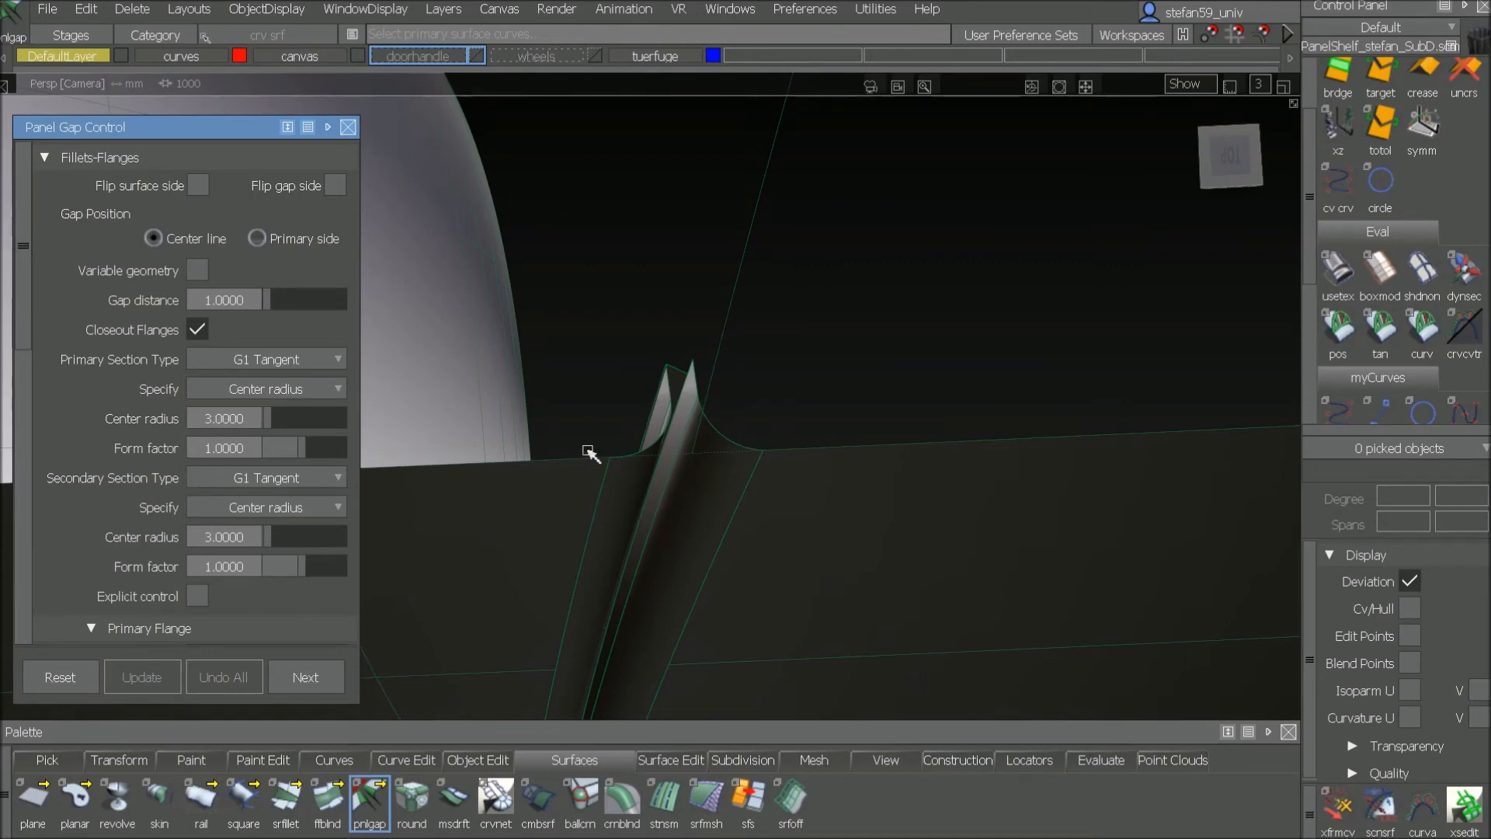
pyautogui.scroll(-3, 206, 435)
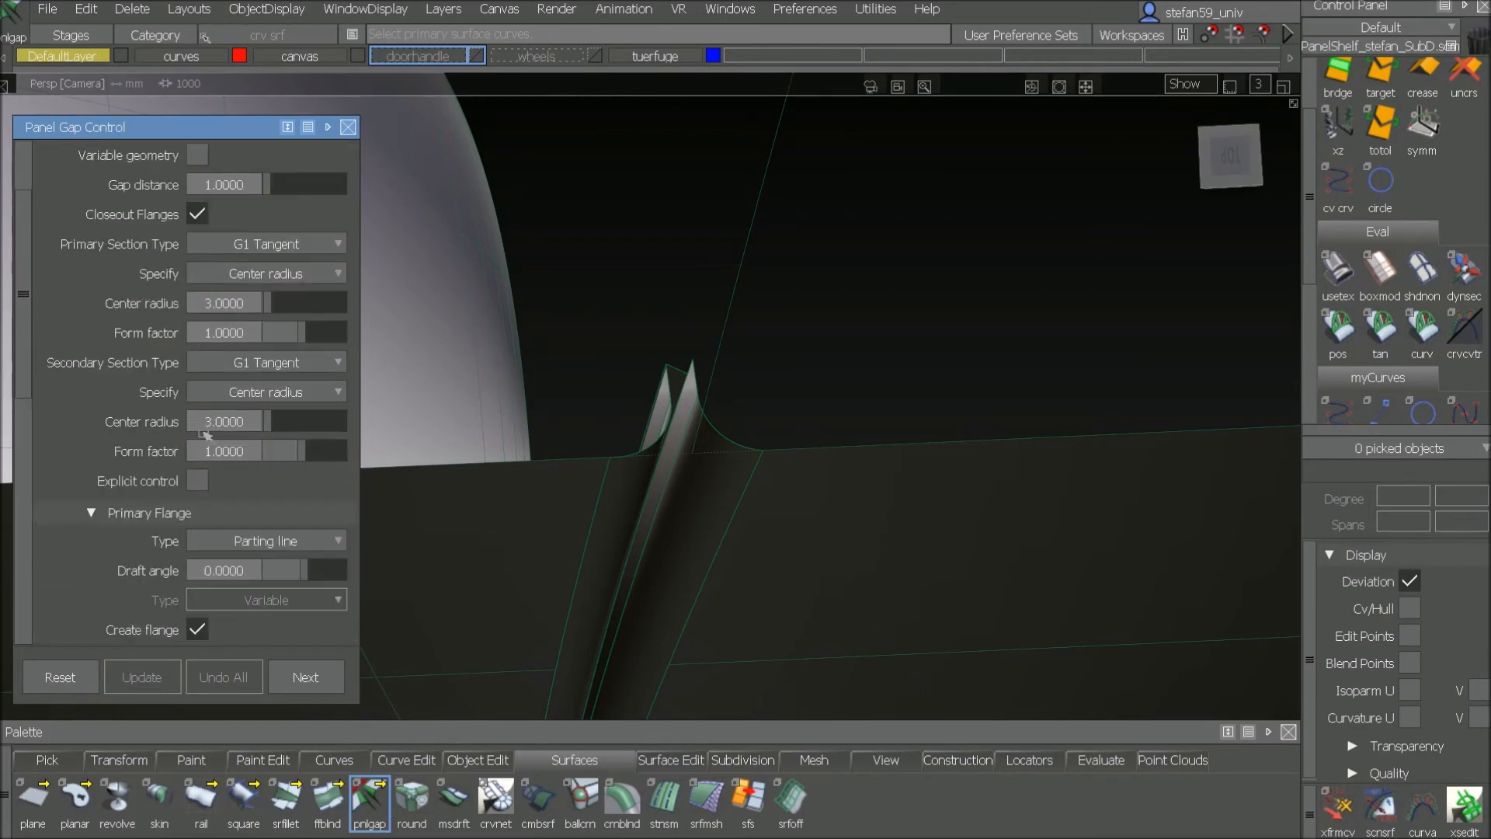
pyautogui.scroll(-2, 233, 466)
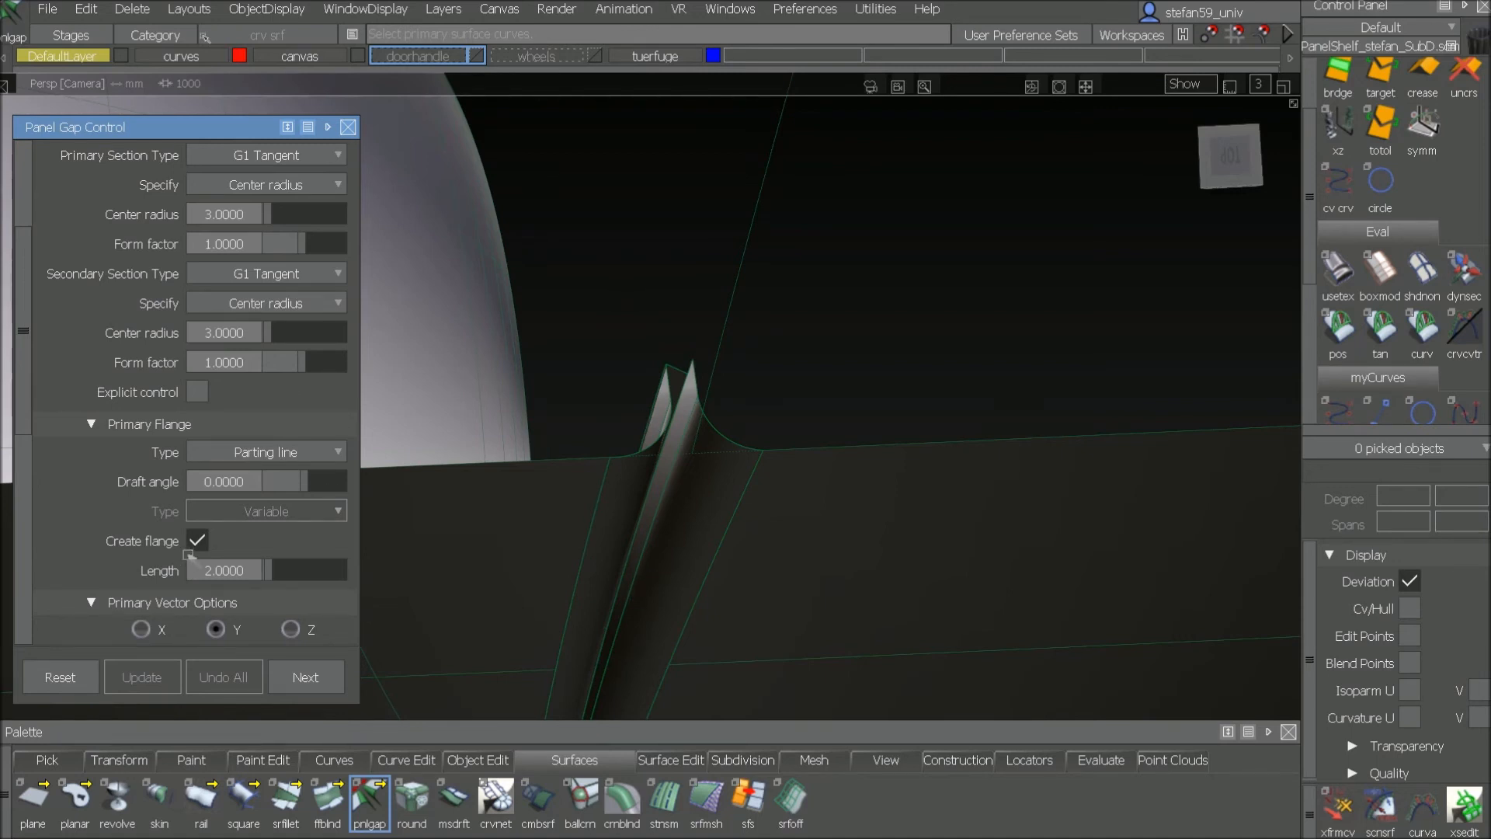
pyautogui.scroll(-2, 210, 478)
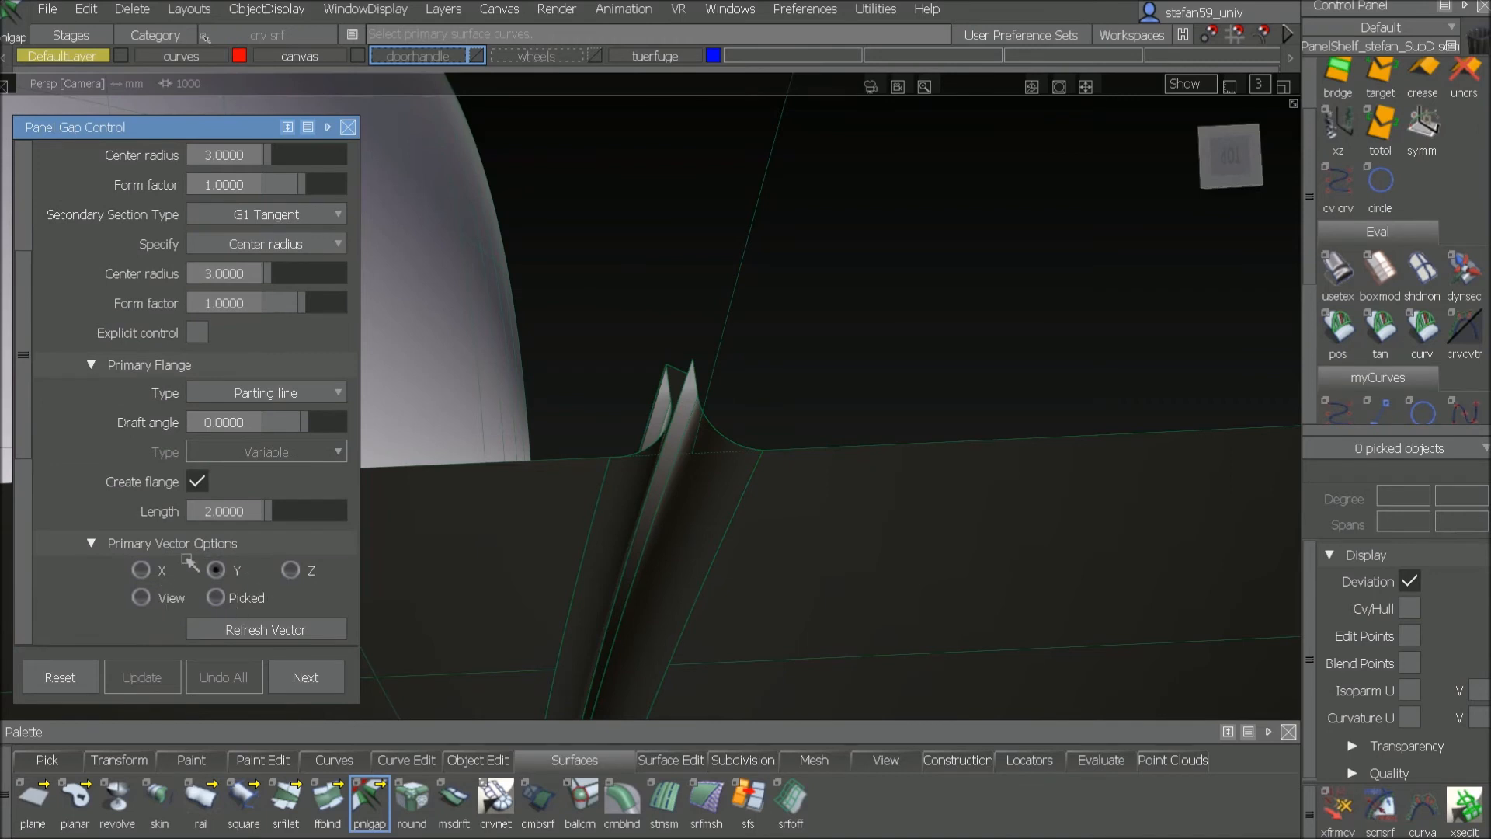
pyautogui.scroll(-6, 220, 571)
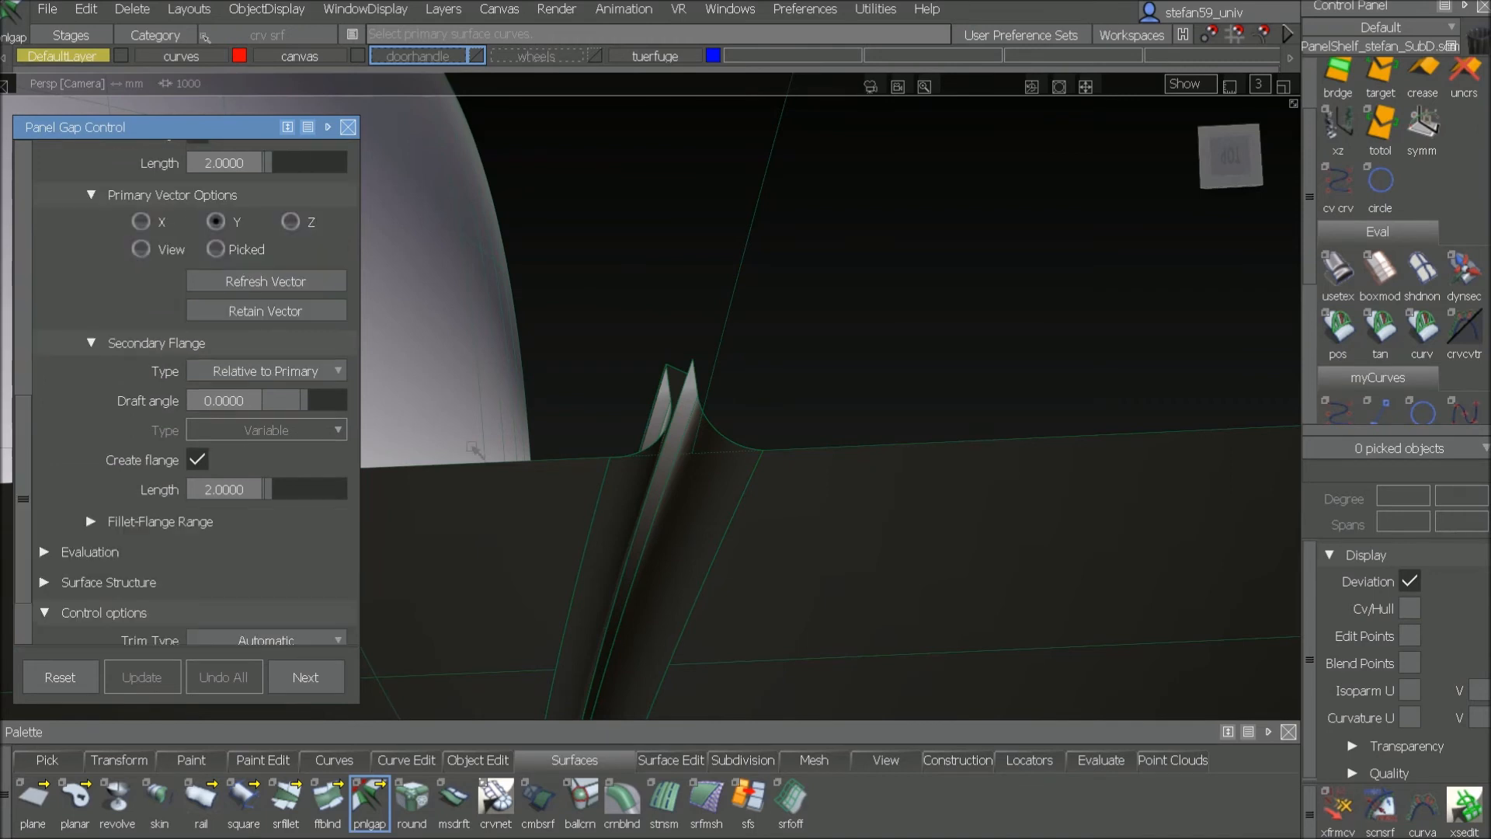
# Step: Build the door outline's front upper section up to the window sill as a panel gap with 1.0 gap distance and 3.0 center radii
pyautogui.keyDown('alt'); pyautogui.keyDown('shift'); pyautogui.moveTo(805, 336); pyautogui.dragTo(762, 476, button='right'); pyautogui.keyUp('shift'); pyautogui.keyUp('alt')
pyautogui.keyDown('ctrl'); pyautogui.keyDown('shift'); pyautogui.moveTo(780, 451); pyautogui.dragTo(815, 347); pyautogui.keyUp('shift'); pyautogui.keyUp('ctrl')
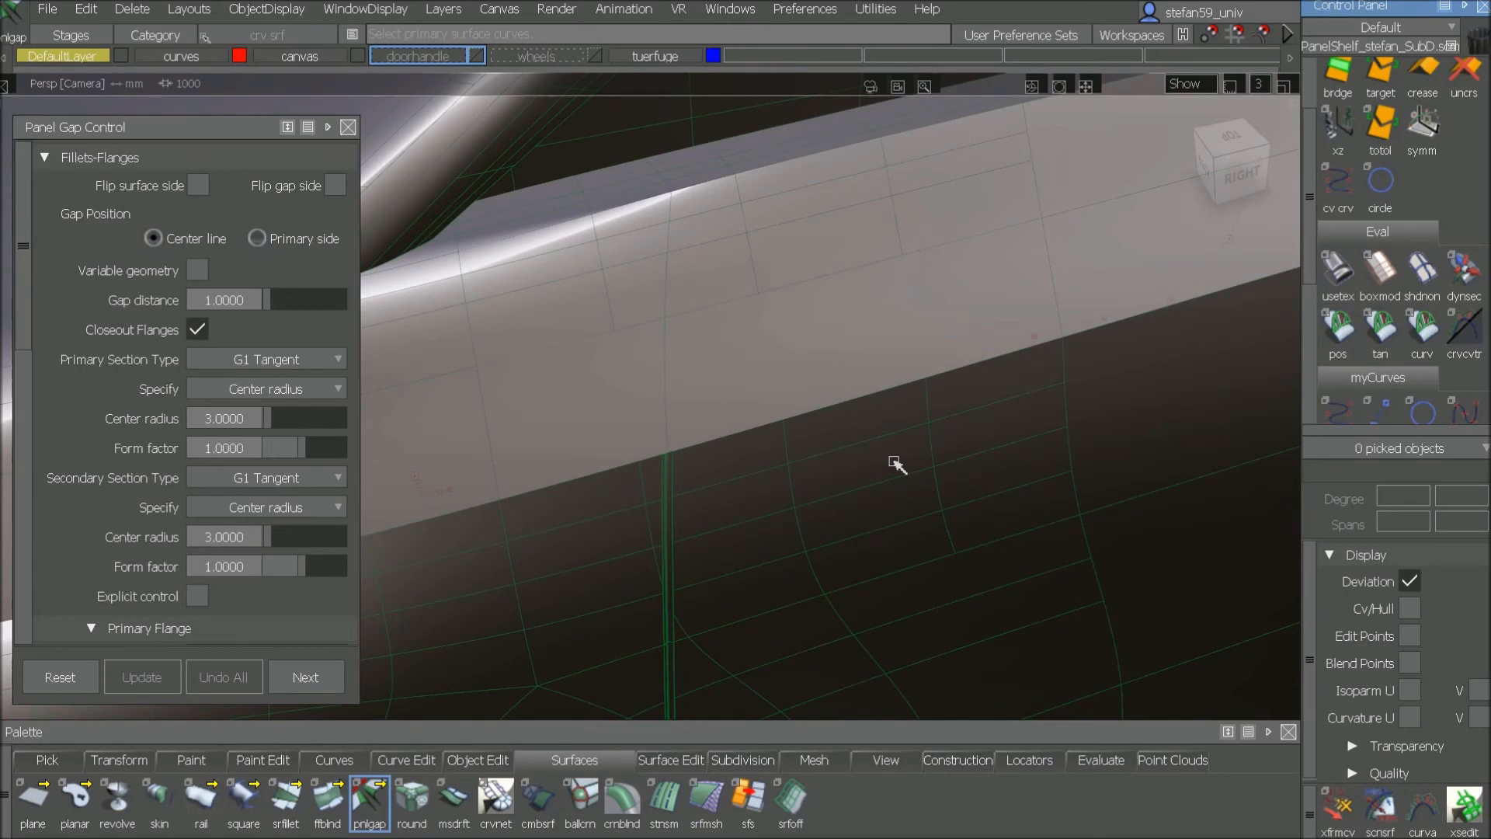
pyautogui.click(667, 358)
pyautogui.click(1257, 818)
pyautogui.keyDown('alt'); pyautogui.keyDown('shift'); pyautogui.moveTo(847, 334); pyautogui.dragTo(800, 435); pyautogui.keyUp('shift'); pyautogui.keyUp('alt')
pyautogui.click(668, 378)
pyautogui.moveTo(942, 299)
pyautogui.mouseDown()
pyautogui.moveTo(715, 492)
pyautogui.moveTo(939, 313)
pyautogui.mouseUp()
pyautogui.click(305, 677)
# Step: Build the matching panel gap on the rear upper section behind the door handle, with the surface side flipped
pyautogui.moveTo(1012, 323)
pyautogui.keyDown('alt'); pyautogui.keyDown('shift'); pyautogui.mouseDown(button='middle')
pyautogui.moveTo(586, 572)
pyautogui.moveTo(512, 635)
pyautogui.mouseUp(button='middle'); pyautogui.keyUp('shift'); pyautogui.keyUp('alt')
pyautogui.click(805, 389)
pyautogui.click(854, 425)
pyautogui.click(1257, 817)
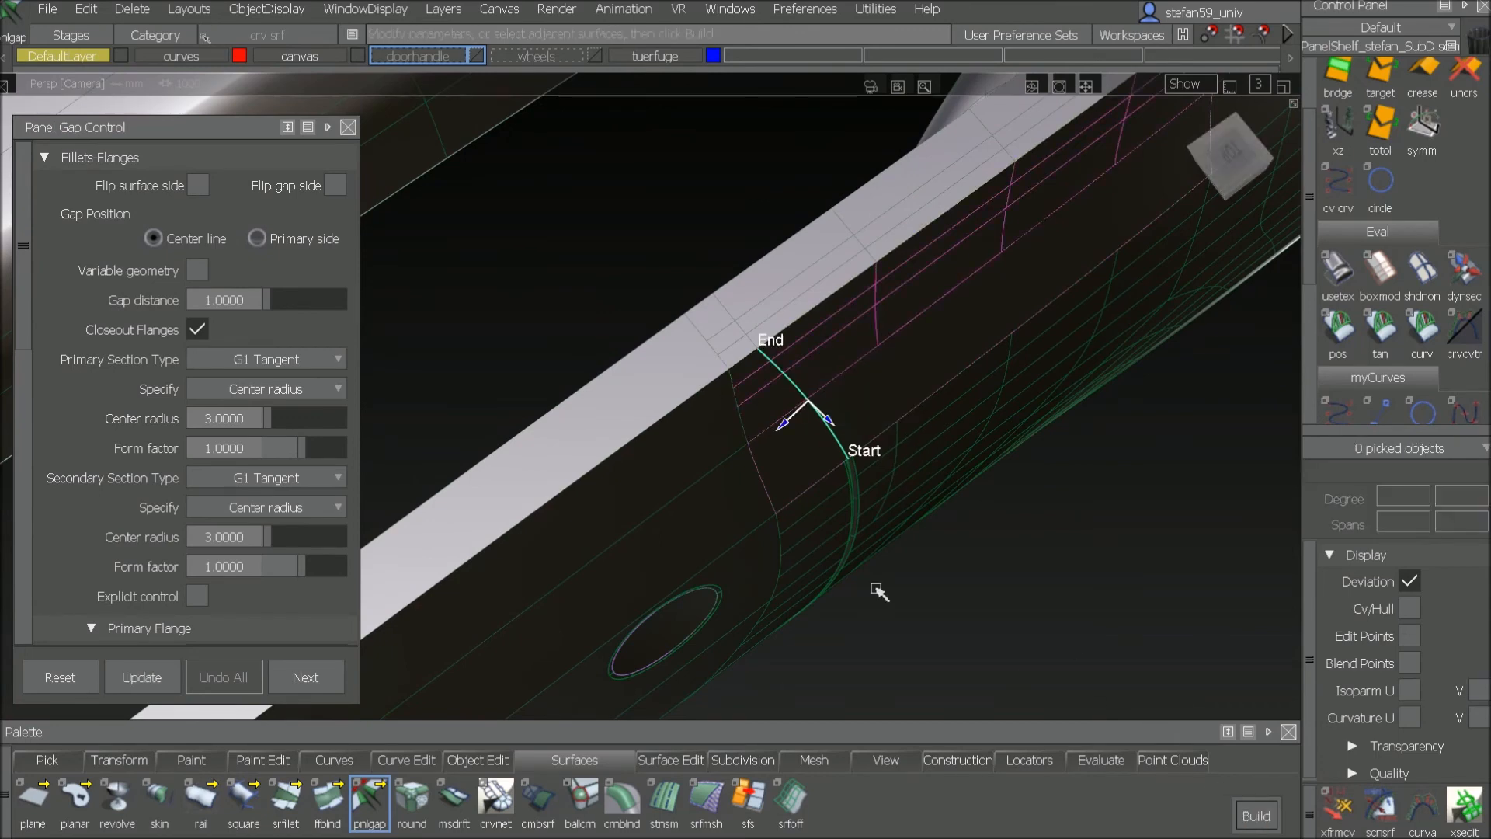
pyautogui.click(828, 420)
pyautogui.click(1257, 817)
# Step: View the car from the right, then show and shade the wheels and door handle together with the body
pyautogui.keyDown('alt'); pyautogui.keyDown('shift'); pyautogui.moveTo(1103, 584); pyautogui.dragTo(1191, 245); pyautogui.keyUp('shift'); pyautogui.keyUp('alt')
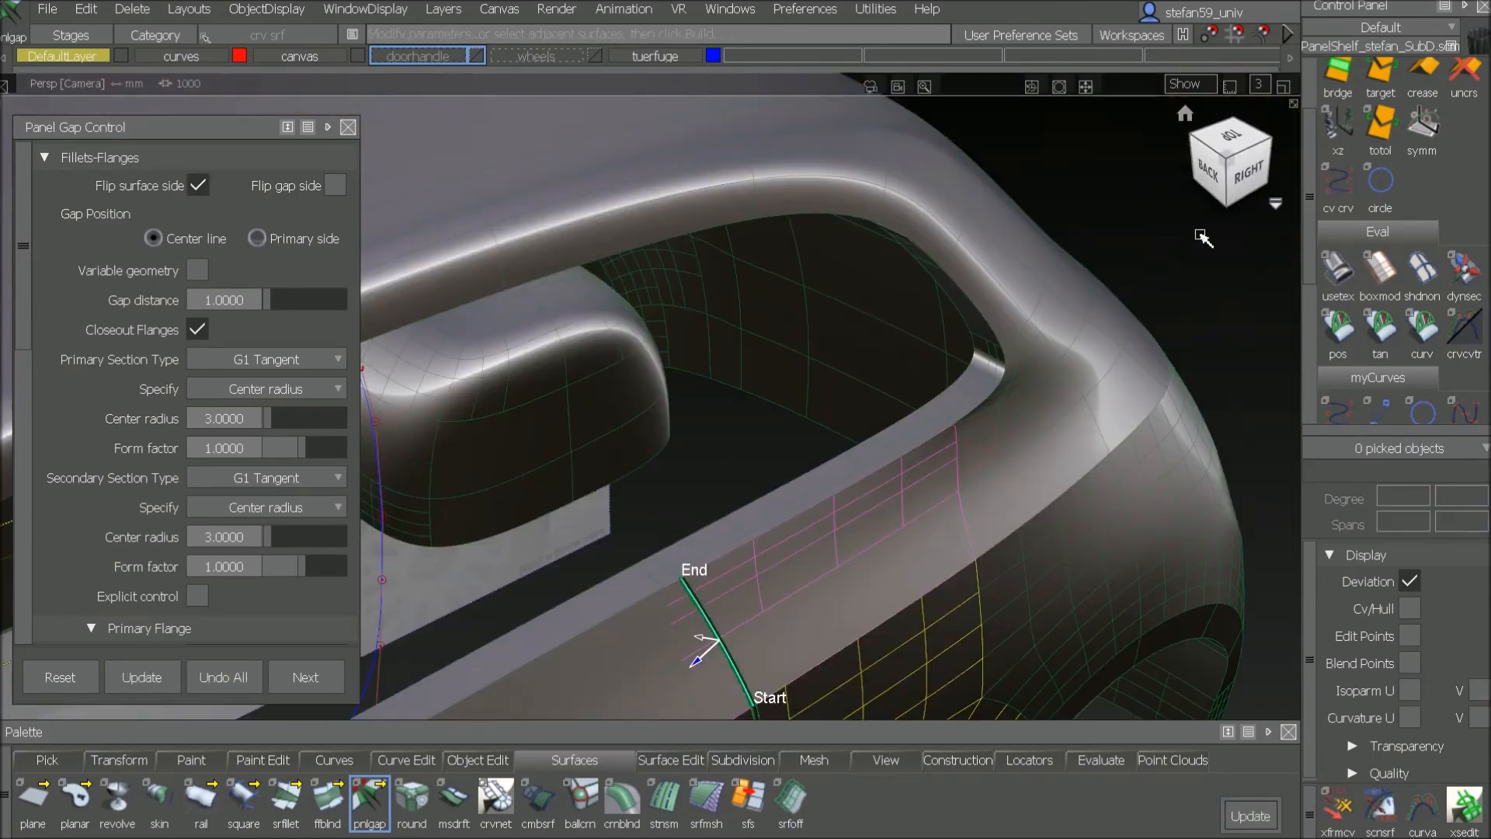
pyautogui.click(1247, 168)
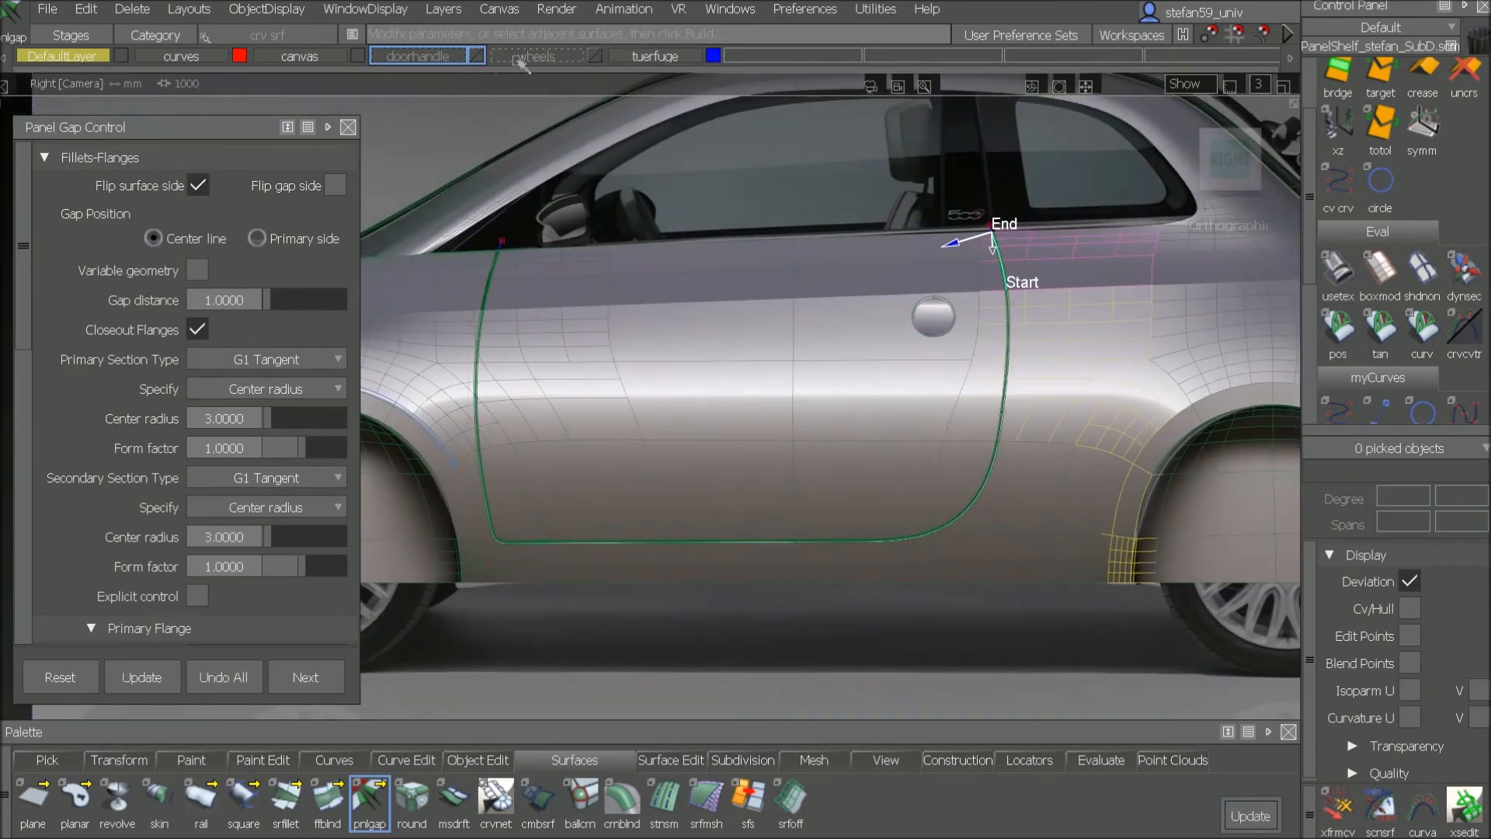
pyautogui.click(475, 58)
pyautogui.click(1339, 272)
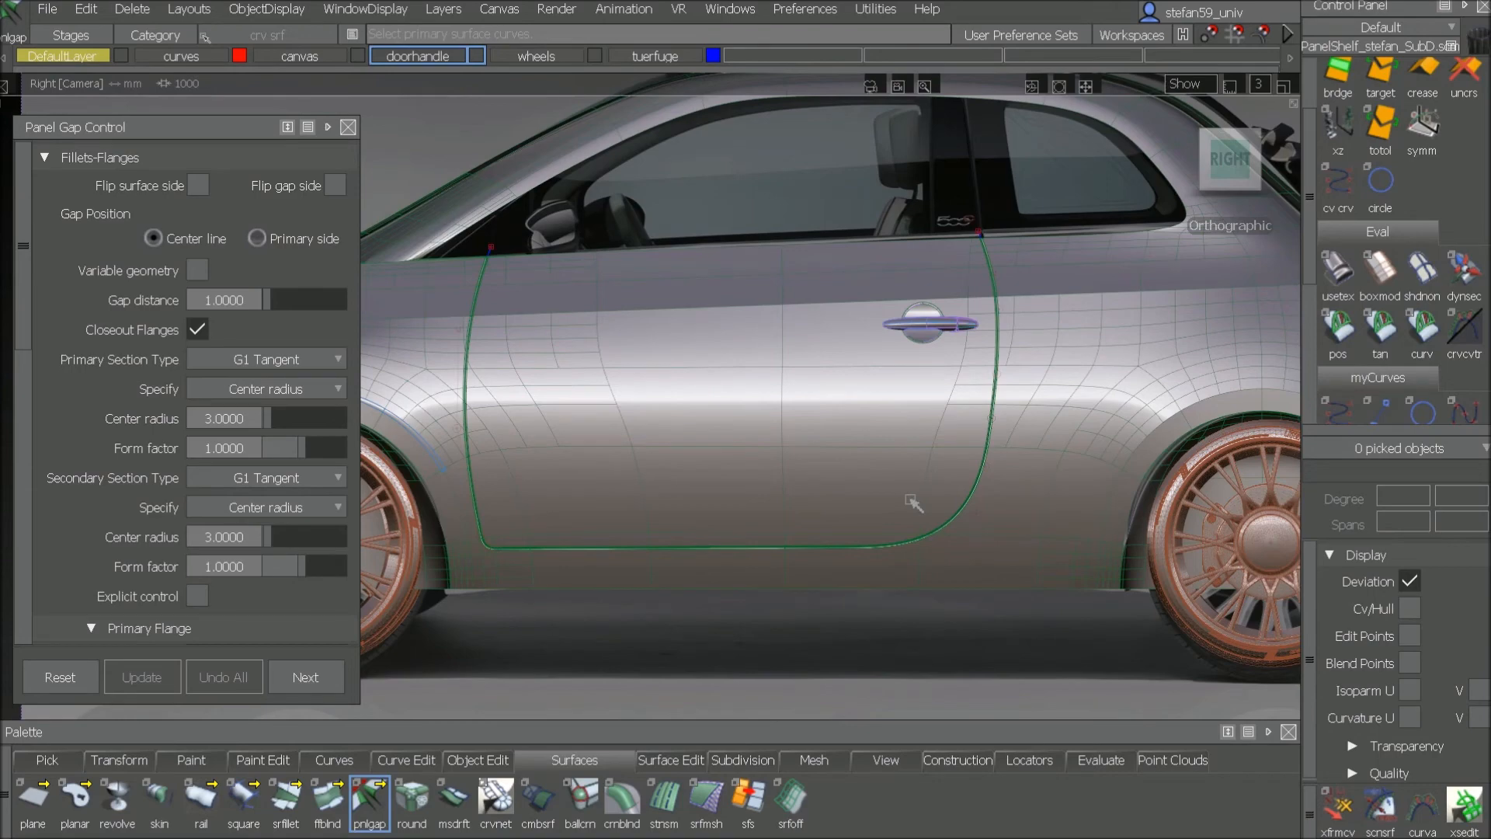
pyautogui.keyDown('alt'); pyautogui.keyDown('shift'); pyautogui.moveTo(710, 330); pyautogui.dragTo(1201, 331, button='middle'); pyautogui.keyUp('shift'); pyautogui.keyUp('alt')
pyautogui.keyDown('alt'); pyautogui.keyDown('shift'); pyautogui.moveTo(877, 377); pyautogui.dragTo(1082, 426); pyautogui.keyUp('shift'); pyautogui.keyUp('alt')
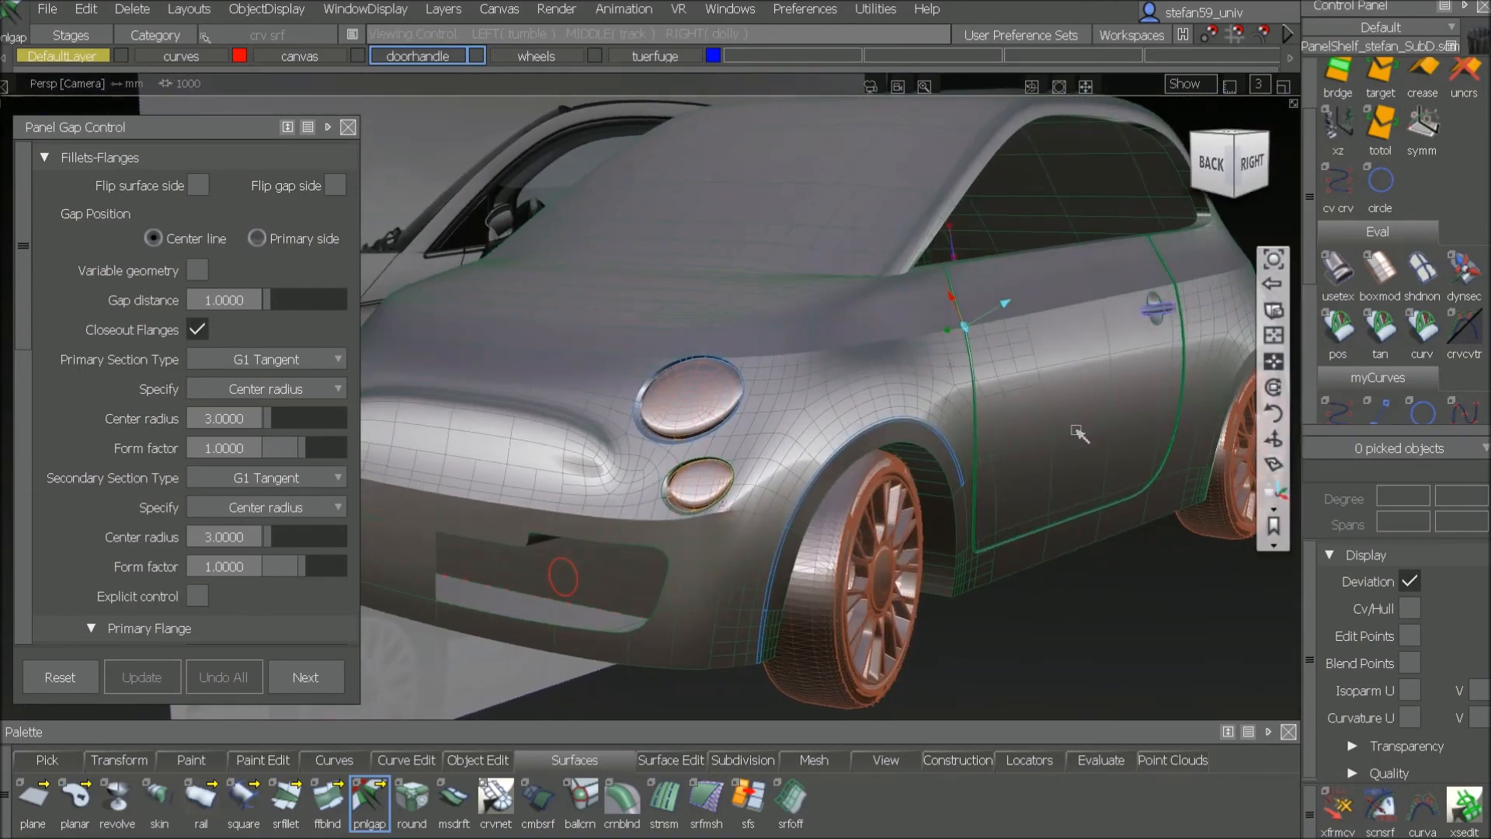
# Step: Turn the model display back on to show the wireframe and construction curves over the shaded car
pyautogui.keyDown('alt'); pyautogui.keyDown('shift'); pyautogui.moveTo(1082, 426); pyautogui.dragTo(1072, 412, button='right'); pyautogui.keyUp('shift'); pyautogui.keyUp('alt')
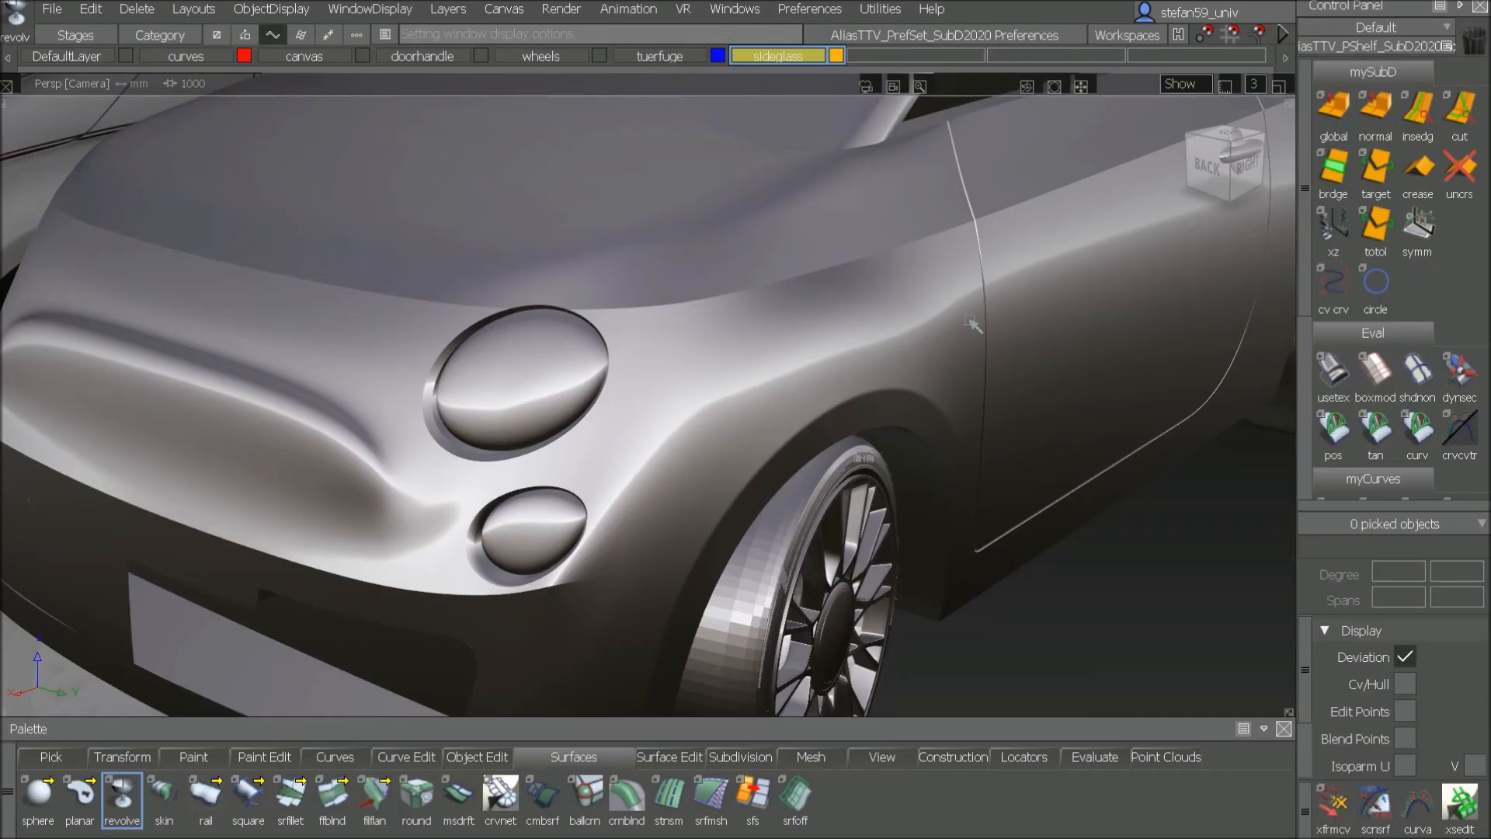
pyautogui.keyDown('alt'); pyautogui.keyDown('shift'); pyautogui.moveTo(971, 321); pyautogui.dragTo(960, 352, button='right'); pyautogui.keyUp('shift'); pyautogui.keyUp('alt')
pyautogui.keyDown('alt'); pyautogui.keyDown('shift'); pyautogui.moveTo(959, 352); pyautogui.dragTo(722, 485, button='middle'); pyautogui.keyUp('shift'); pyautogui.keyUp('alt')
pyautogui.keyDown('alt'); pyautogui.keyDown('shift'); pyautogui.moveTo(721, 489); pyautogui.dragTo(637, 399); pyautogui.keyUp('shift'); pyautogui.keyUp('alt')
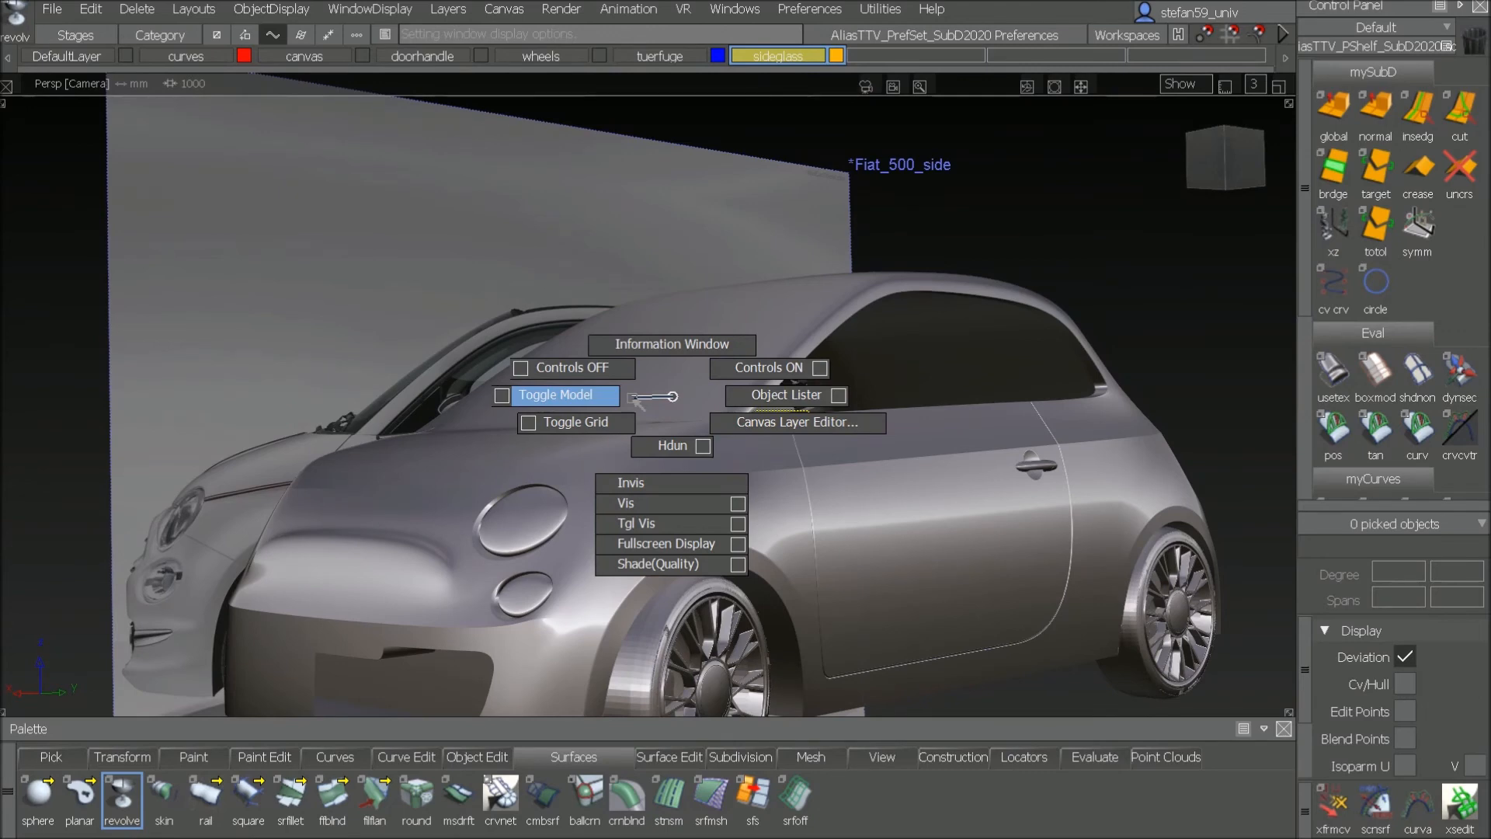
pyautogui.keyDown('ctrl'); pyautogui.keyDown('shift'); pyautogui.moveTo(637, 399); pyautogui.dragTo(878, 523); pyautogui.keyUp('shift'); pyautogui.keyUp('ctrl')
# Step: Examine the belt-line curve along the lower edge of the side window from above, from the front and along its length
pyautogui.keyDown('alt'); pyautogui.keyDown('shift'); pyautogui.moveTo(878, 523); pyautogui.dragTo(790, 395, button='middle'); pyautogui.keyUp('shift'); pyautogui.keyUp('alt')
pyautogui.keyDown('alt'); pyautogui.keyDown('shift'); pyautogui.moveTo(793, 398); pyautogui.dragTo(844, 400); pyautogui.keyUp('shift'); pyautogui.keyUp('alt')
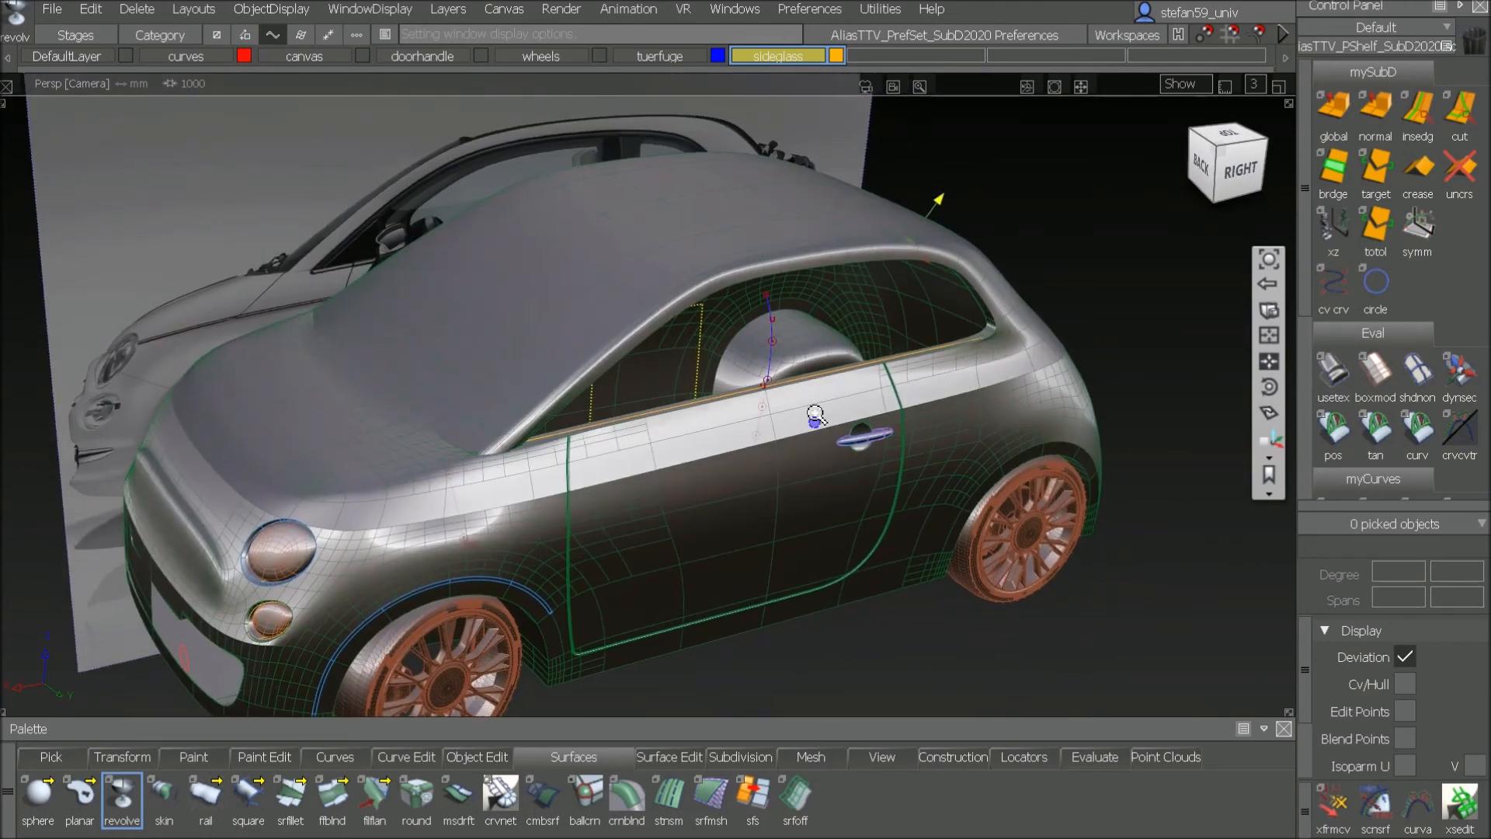
pyautogui.keyDown('alt'); pyautogui.keyDown('shift'); pyautogui.moveTo(815, 424); pyautogui.dragTo(820, 403, button='right'); pyautogui.keyUp('shift'); pyautogui.keyUp('alt')
pyautogui.keyDown('alt'); pyautogui.keyDown('shift'); pyautogui.moveTo(839, 343); pyautogui.dragTo(983, 307, button='middle'); pyautogui.keyUp('shift'); pyautogui.keyUp('alt')
pyautogui.keyDown('alt'); pyautogui.keyDown('shift'); pyautogui.click(904, 394); pyautogui.keyUp('shift'); pyautogui.keyUp('alt')
pyautogui.keyDown('alt'); pyautogui.keyDown('shift'); pyautogui.moveTo(855, 497); pyautogui.dragTo(1075, 520); pyautogui.keyUp('shift'); pyautogui.keyUp('alt')
pyautogui.keyDown('alt'); pyautogui.keyDown('shift'); pyautogui.moveTo(1077, 518); pyautogui.dragTo(1090, 492, button='right'); pyautogui.keyUp('shift'); pyautogui.keyUp('alt')
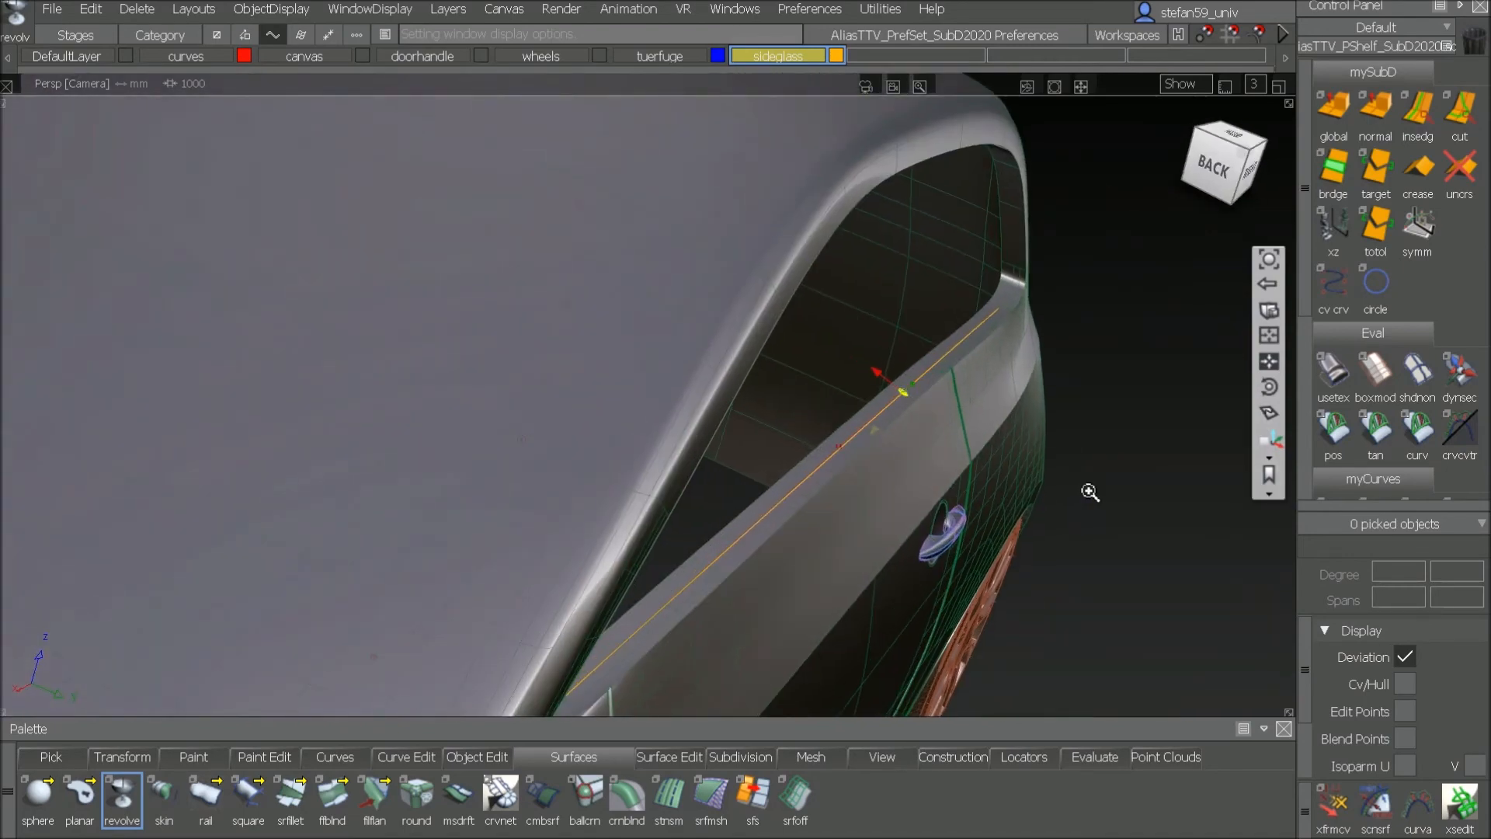
pyautogui.keyDown('alt'); pyautogui.keyDown('shift'); pyautogui.moveTo(1092, 491); pyautogui.dragTo(1035, 458); pyautogui.keyUp('shift'); pyautogui.keyUp('alt')
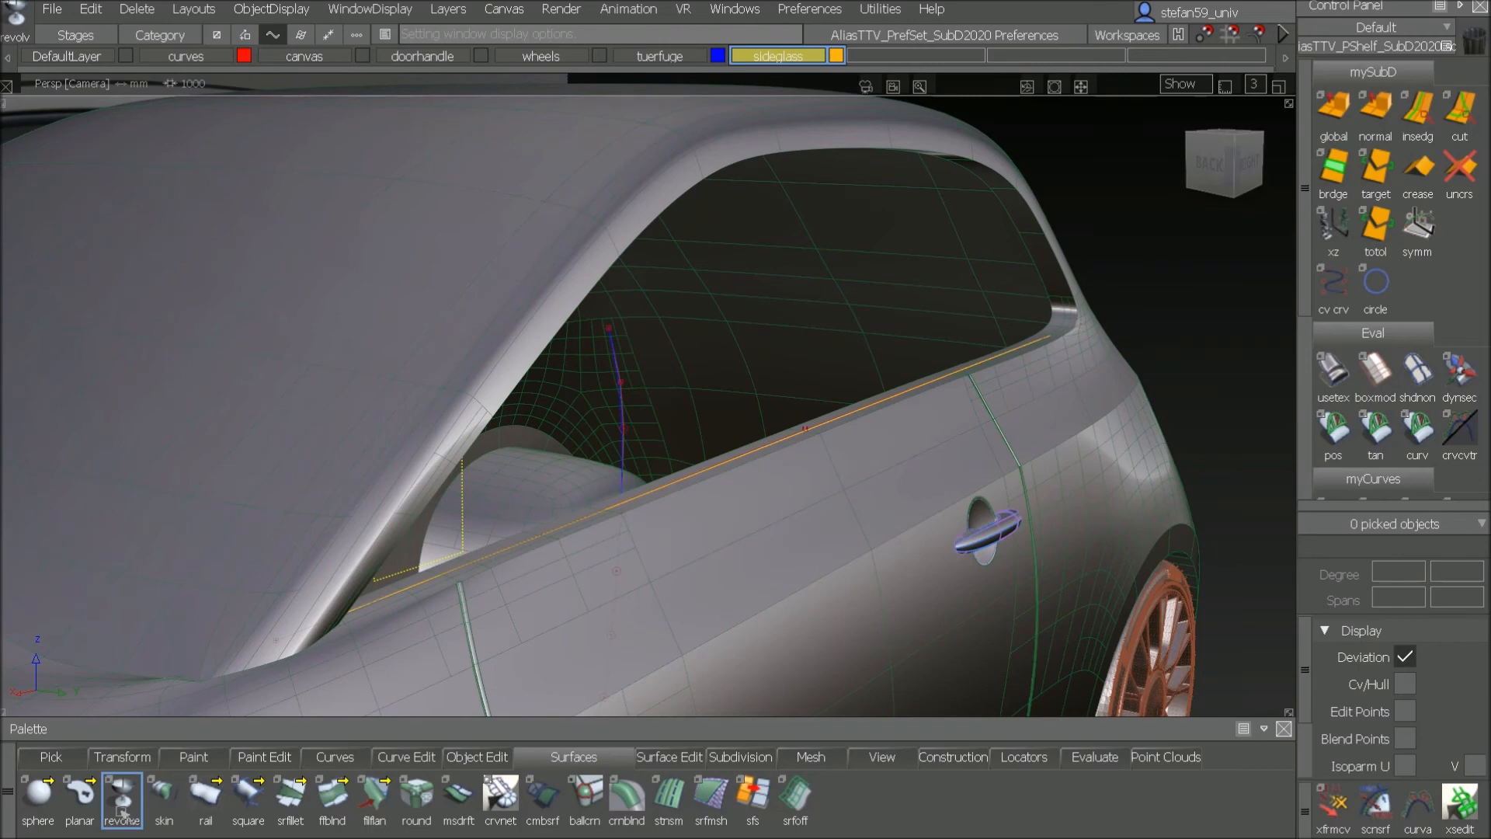
# Step: Set up a Revolve with surface type Side Glass in Helix mode and accept the belt-line curve as the curve to revolve
pyautogui.doubleClick(122, 812)
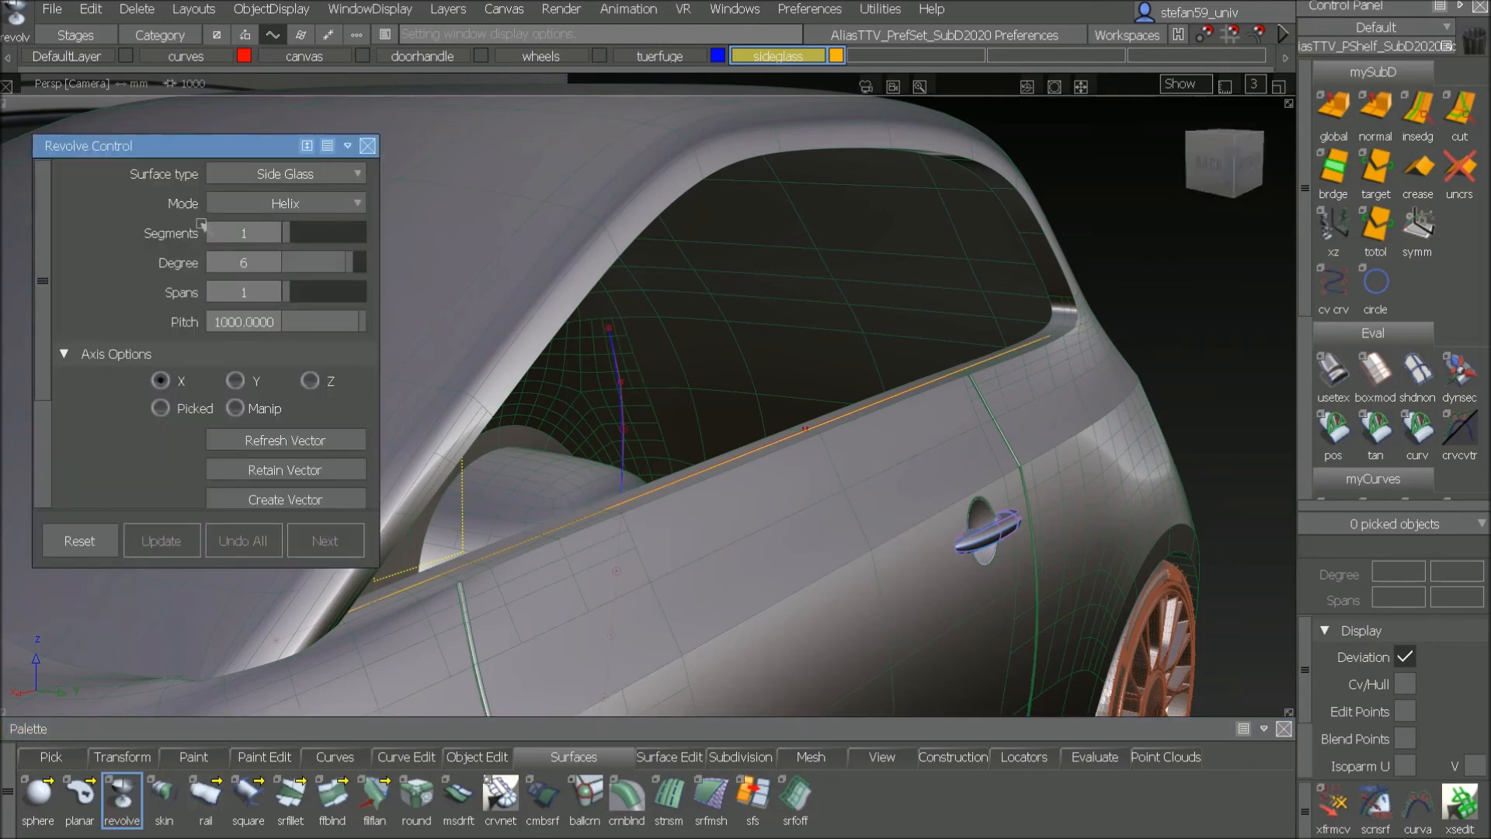
pyautogui.click(245, 175)
pyautogui.click(245, 176)
pyautogui.click(406, 588)
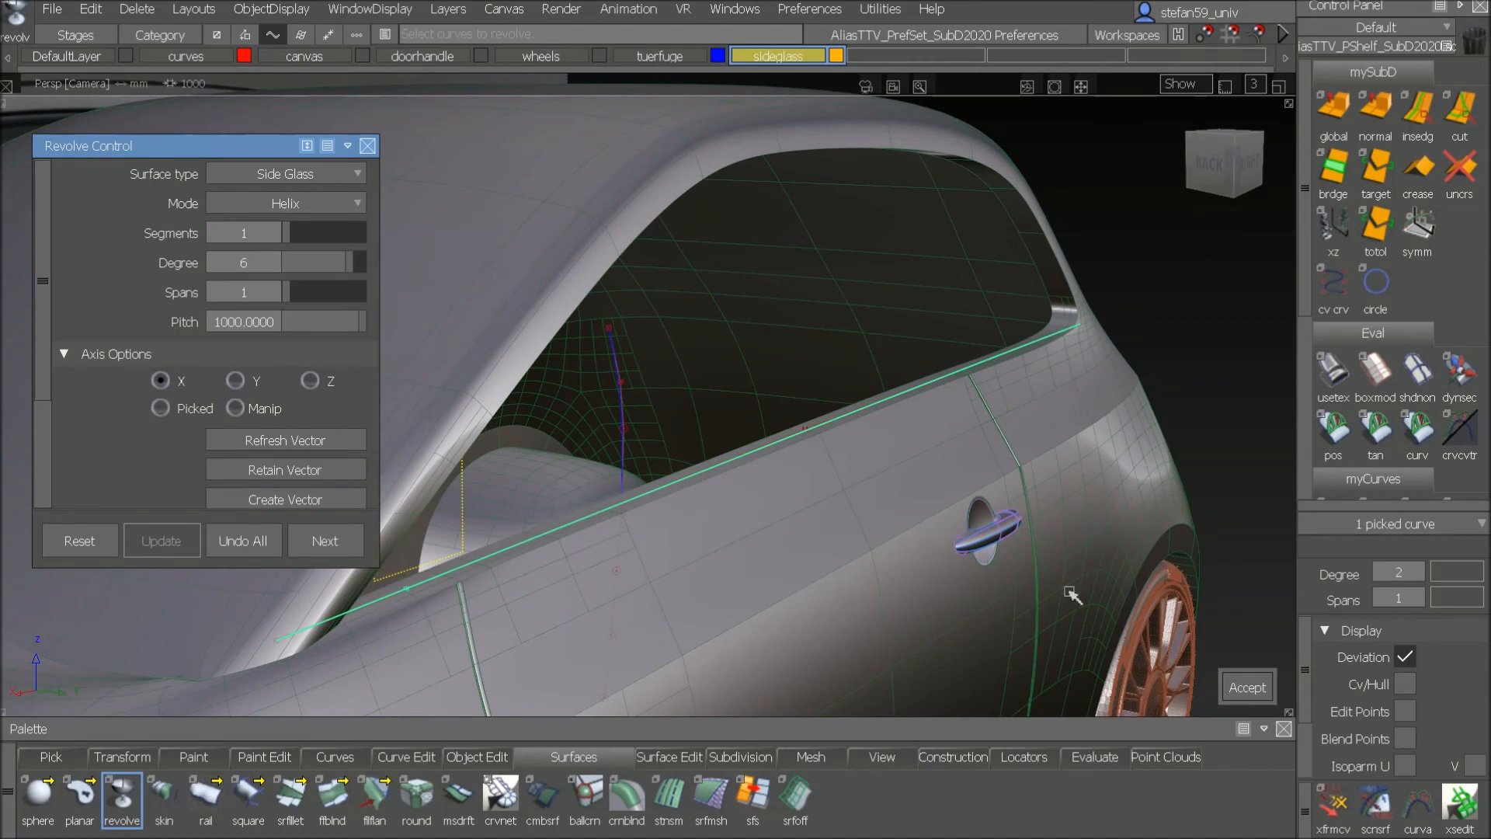
pyautogui.click(1247, 688)
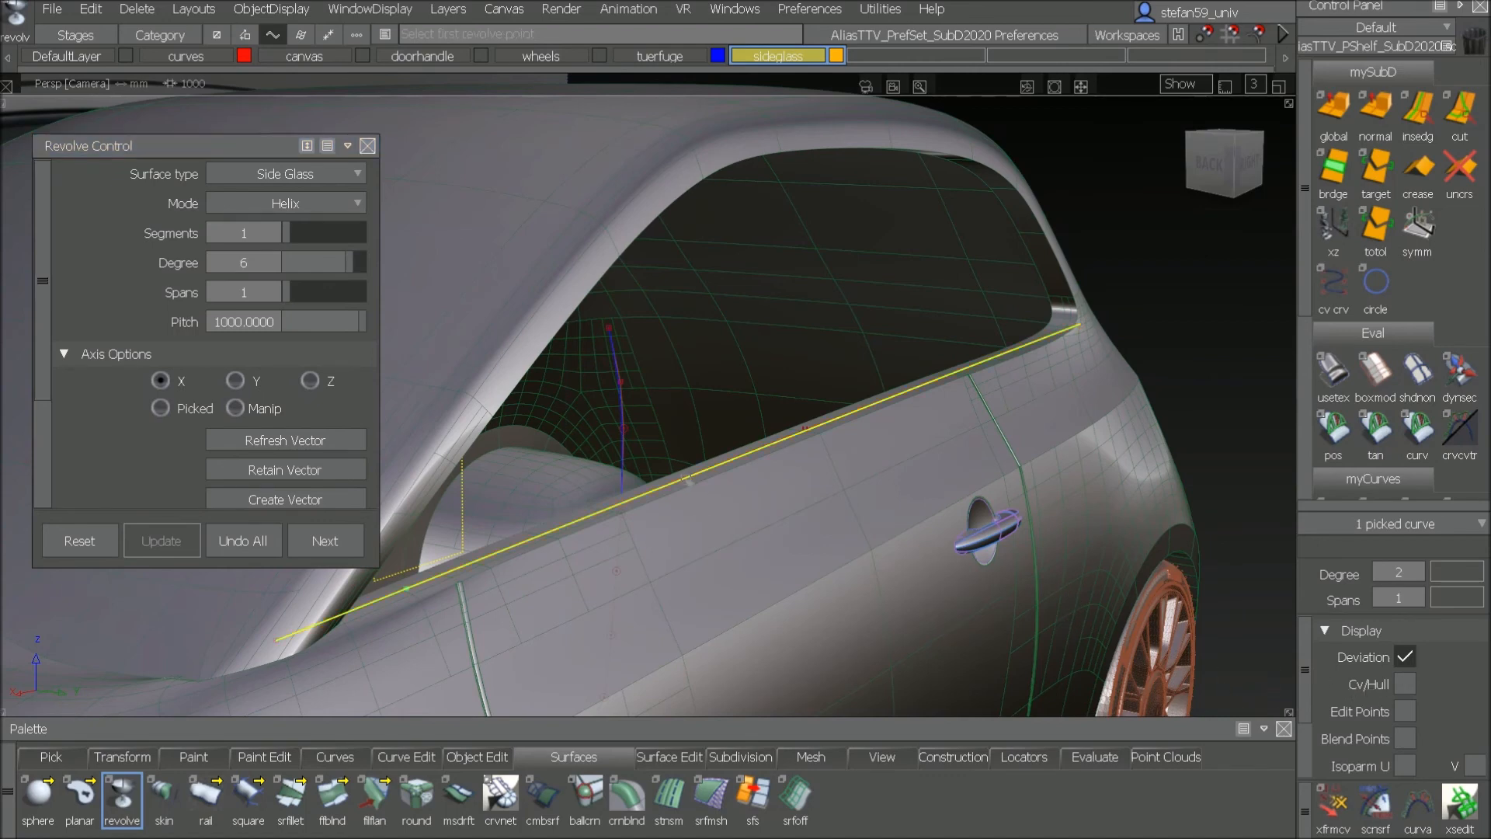
# Step: Place the first revolve point midway on the belt-line curve and the second on the roof edge above the window, and shade the glass
pyautogui.click(738, 457)
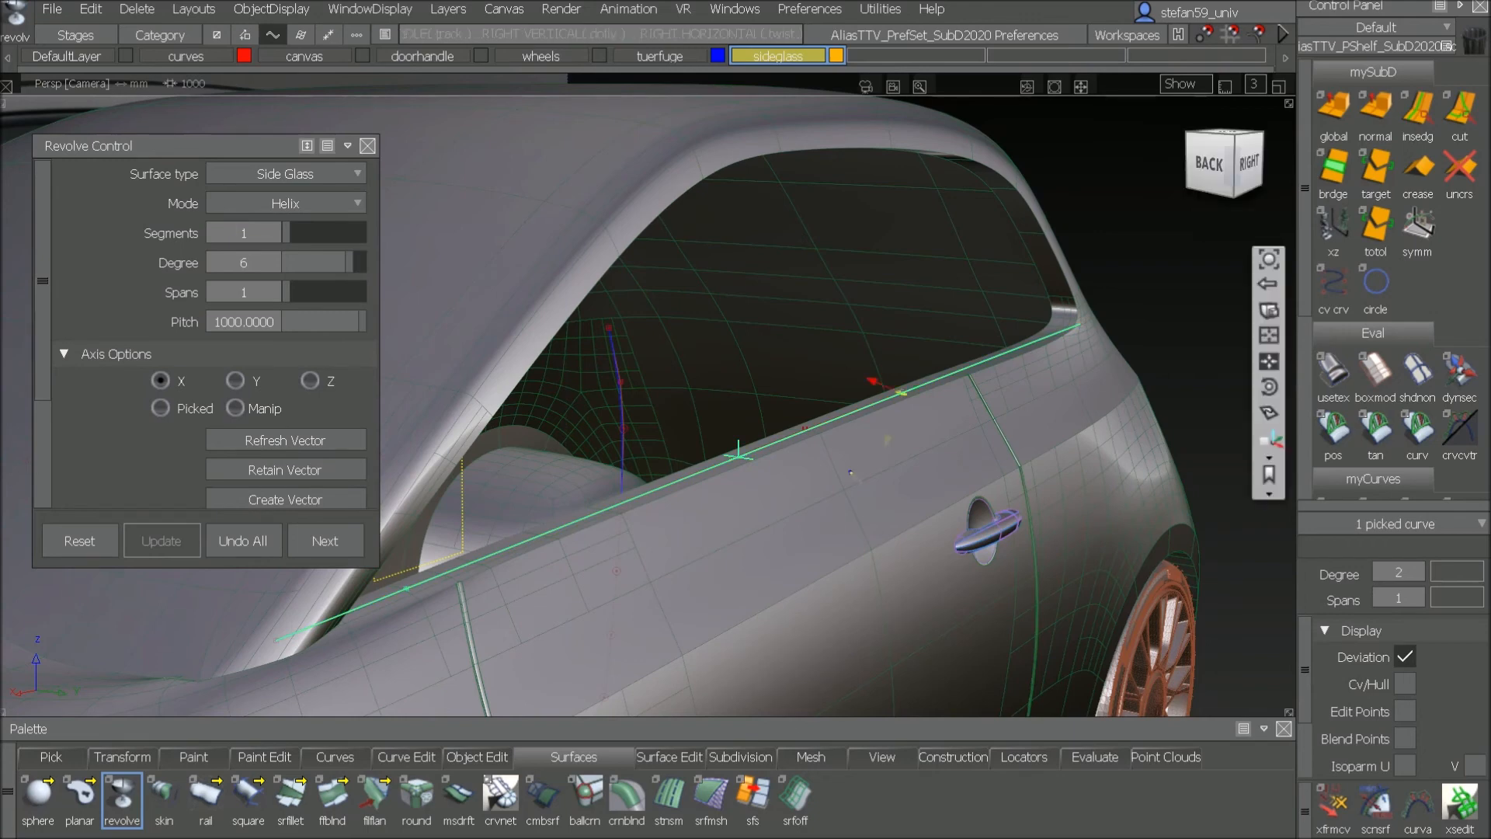
pyautogui.keyDown('alt'); pyautogui.keyDown('shift'); pyautogui.moveTo(900, 392); pyautogui.dragTo(832, 499, button='right'); pyautogui.keyUp('shift'); pyautogui.keyUp('alt')
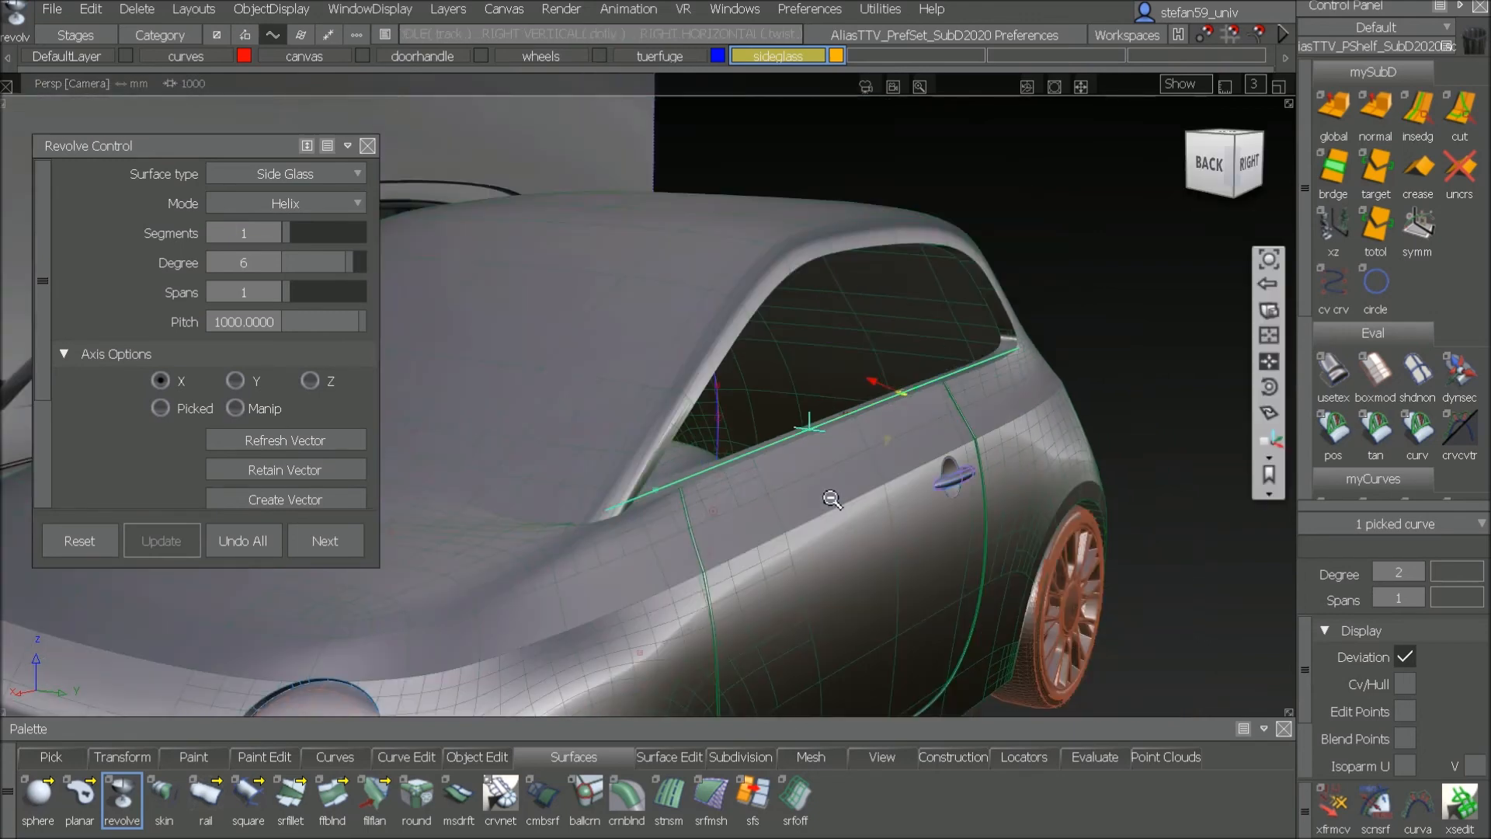
pyautogui.click(793, 240)
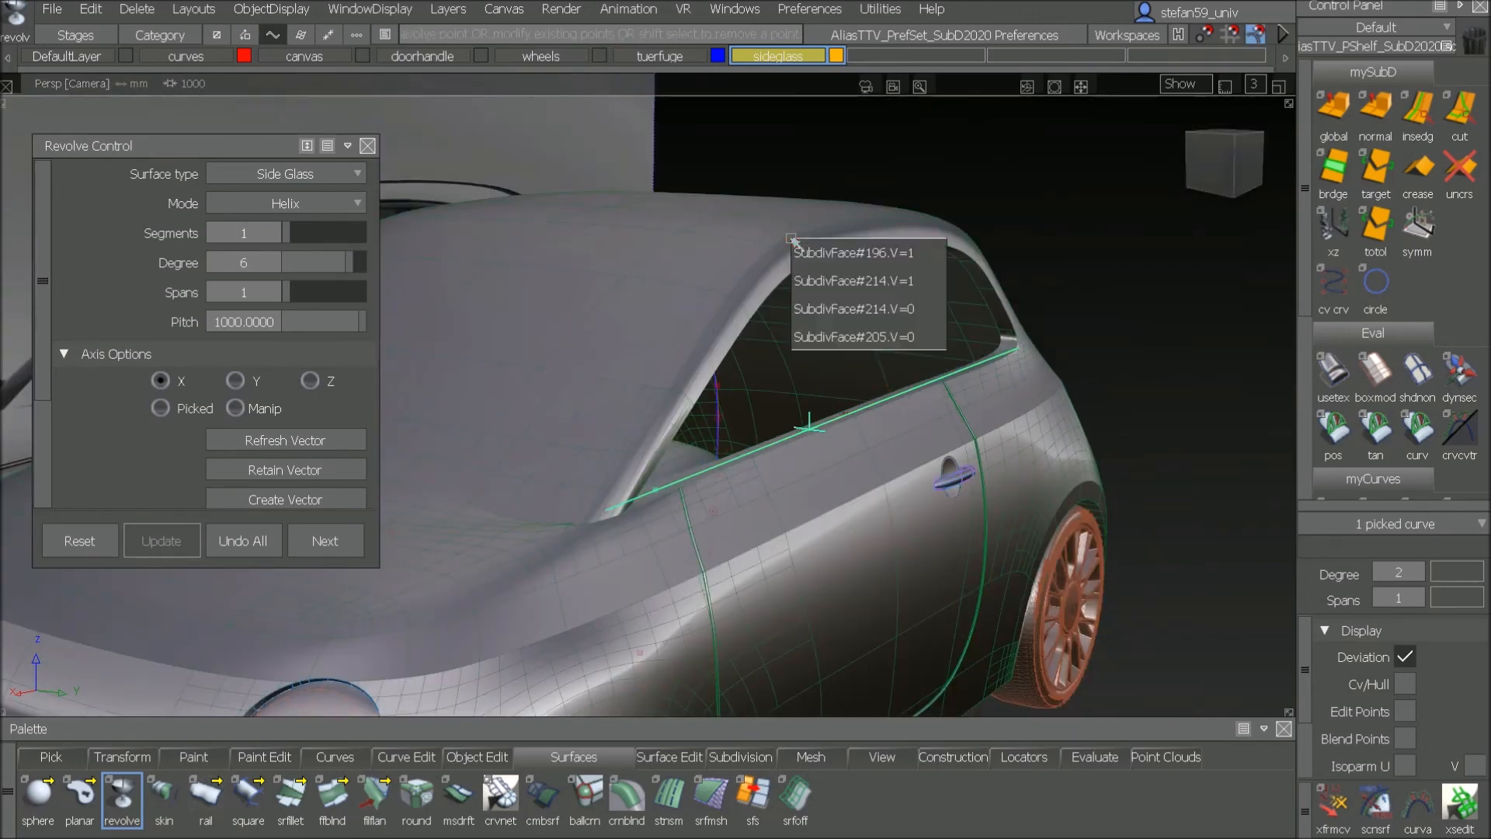
pyautogui.click(925, 251)
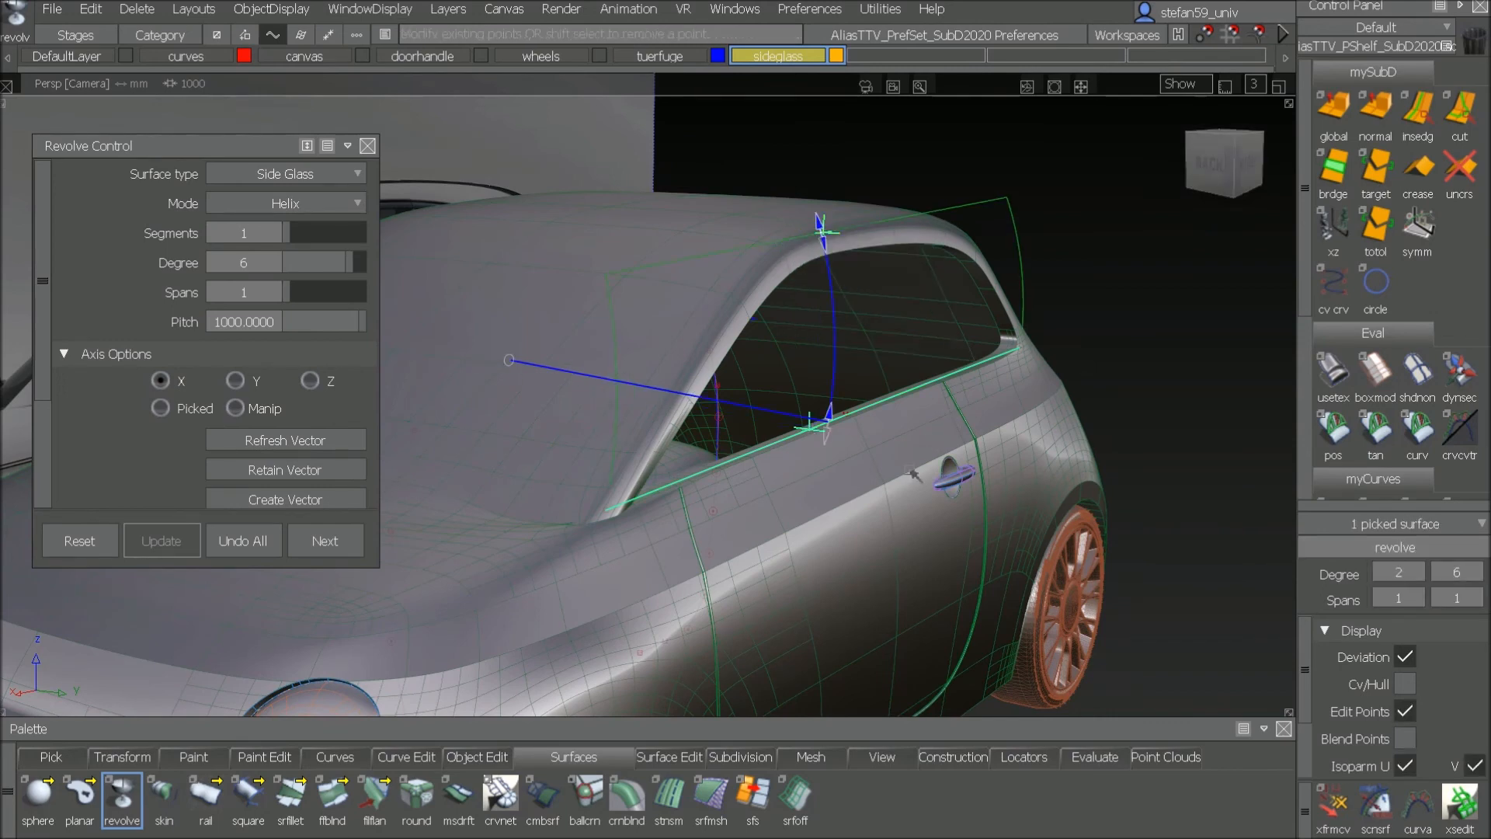
pyautogui.click(1337, 379)
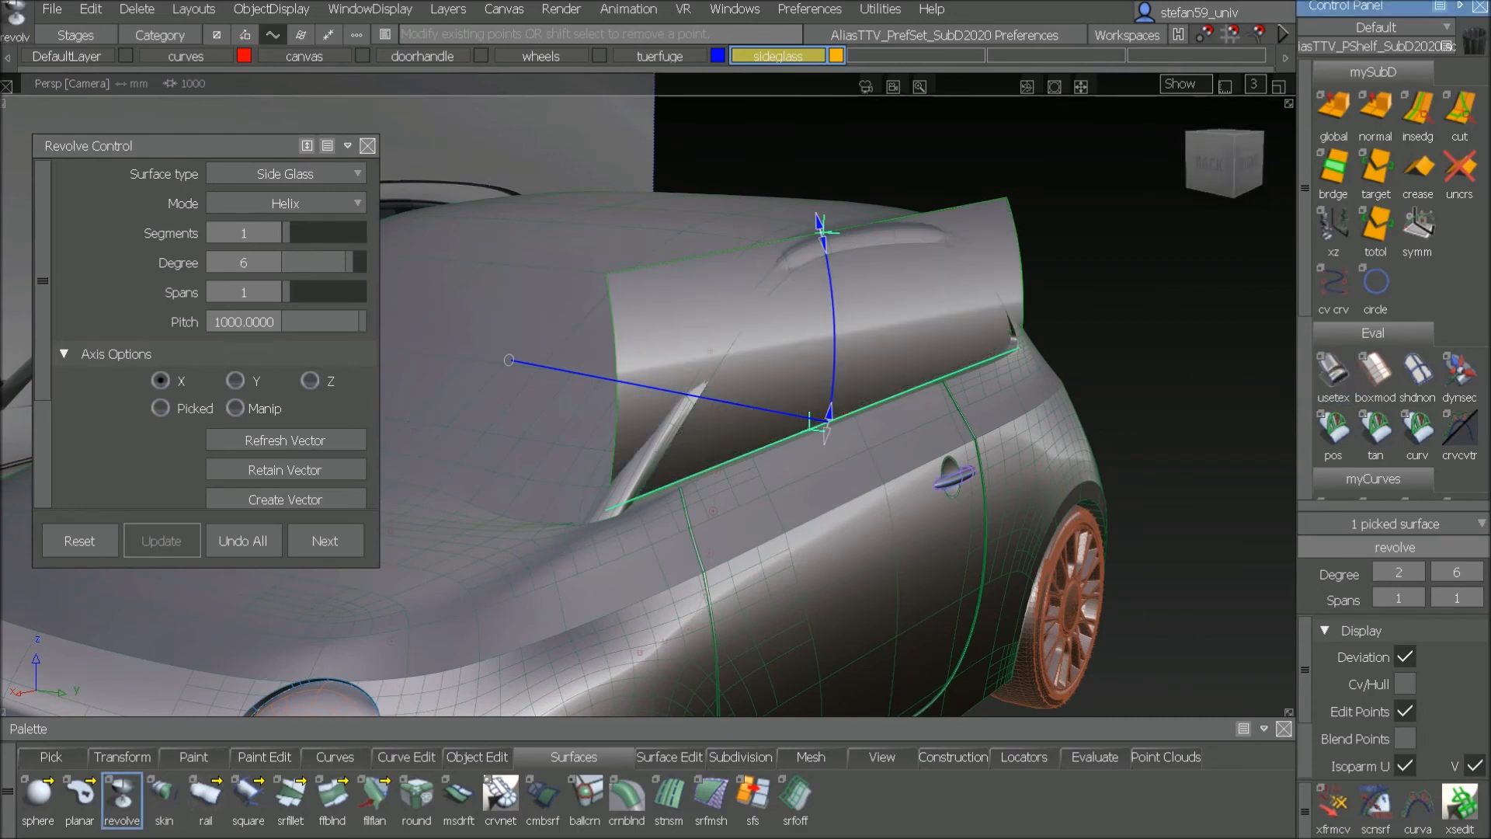
# Step: Move the side glass's revolve center farther across the car, to about -1261 along Y, to flatten the glass curvature
pyautogui.keyDown('alt'); pyautogui.keyDown('shift'); pyautogui.moveTo(925, 406); pyautogui.dragTo(1132, 300); pyautogui.keyUp('shift'); pyautogui.keyUp('alt')
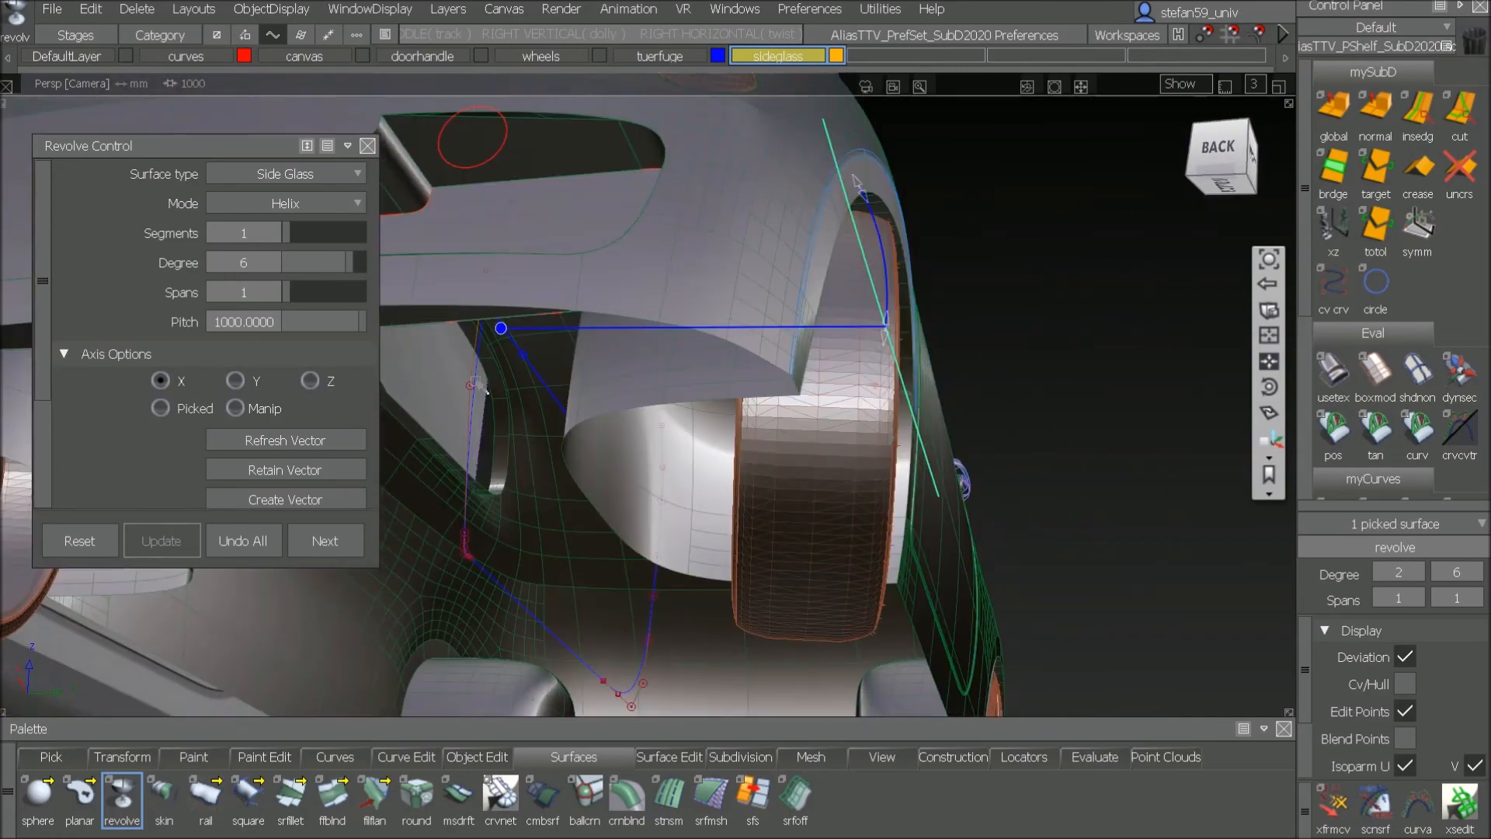
pyautogui.click(541, 376)
pyautogui.keyDown('alt'); pyautogui.keyDown('shift'); pyautogui.moveTo(651, 514); pyautogui.dragTo(665, 306); pyautogui.keyUp('shift'); pyautogui.keyUp('alt')
pyautogui.keyDown('alt'); pyautogui.keyDown('shift'); pyautogui.moveTo(675, 419); pyautogui.dragTo(596, 602); pyautogui.keyUp('shift'); pyautogui.keyUp('alt')
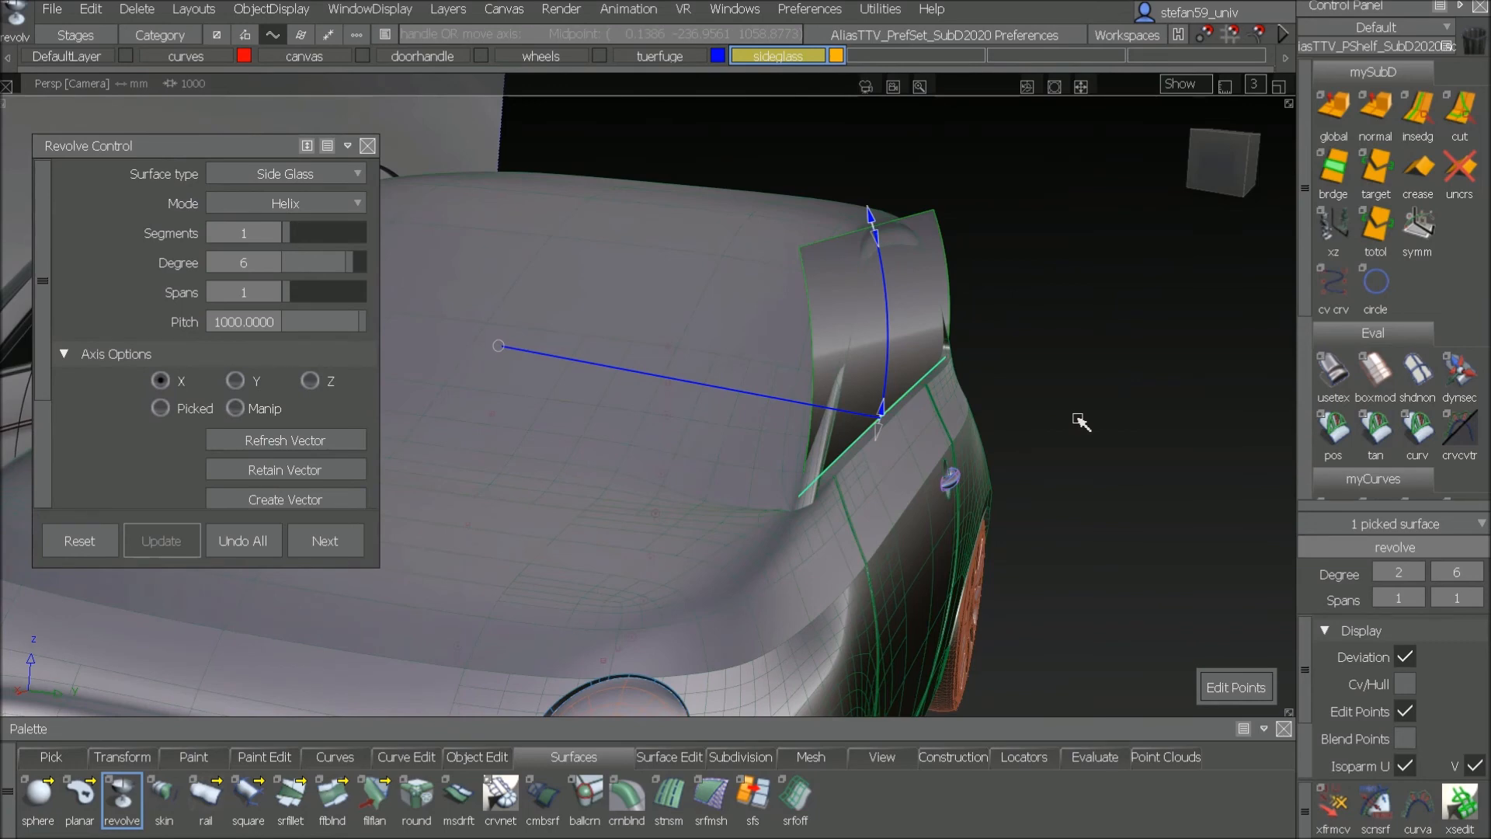
pyautogui.moveTo(829, 397); pyautogui.dragTo(753, 399)
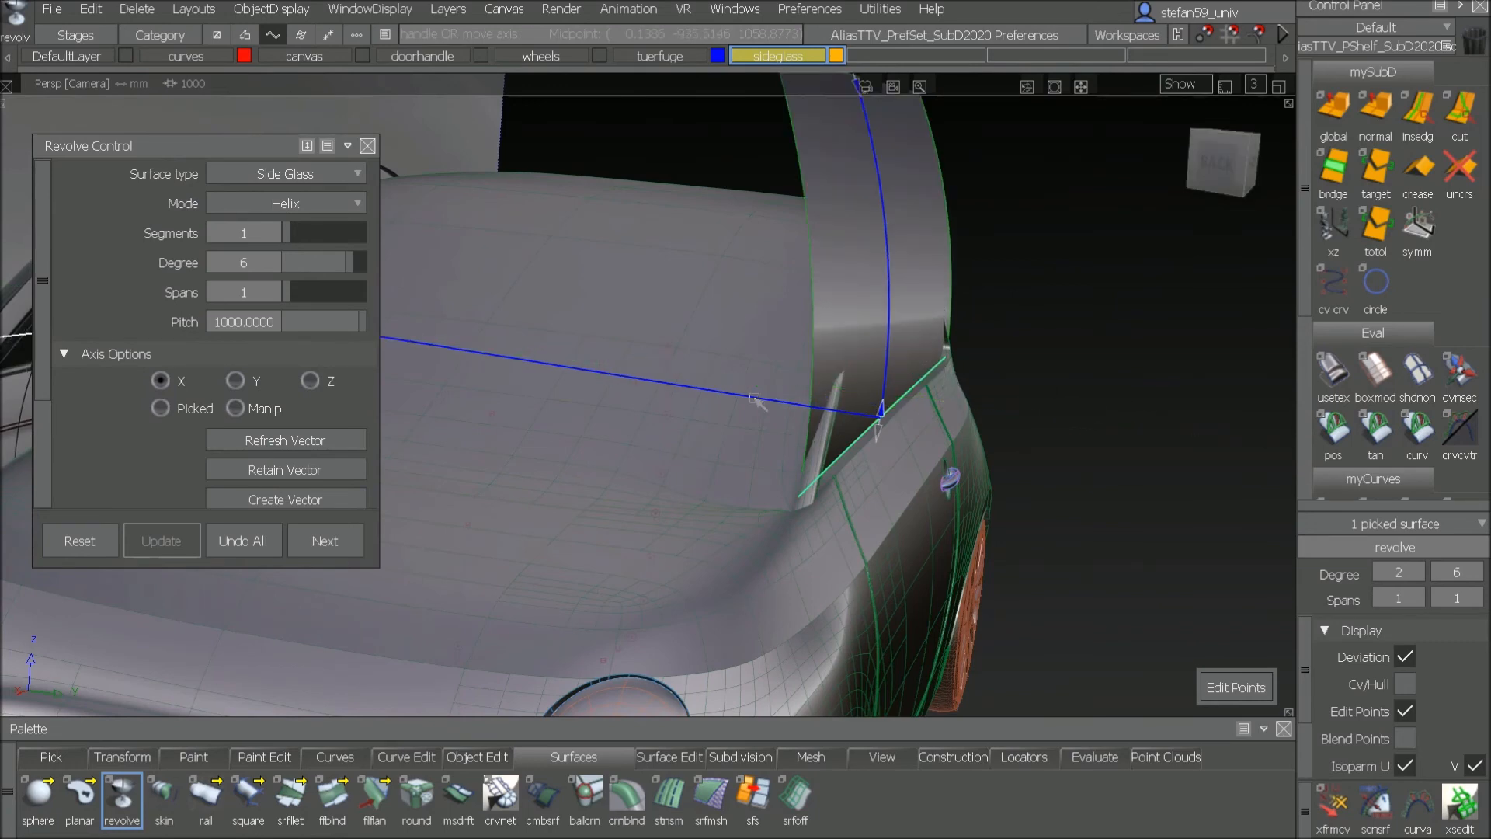
pyautogui.keyDown('alt'); pyautogui.keyDown('shift'); pyautogui.moveTo(1173, 399); pyautogui.dragTo(1140, 466, button='right'); pyautogui.keyUp('shift'); pyautogui.keyUp('alt')
pyautogui.moveTo(1138, 466); pyautogui.dragTo(1078, 467)
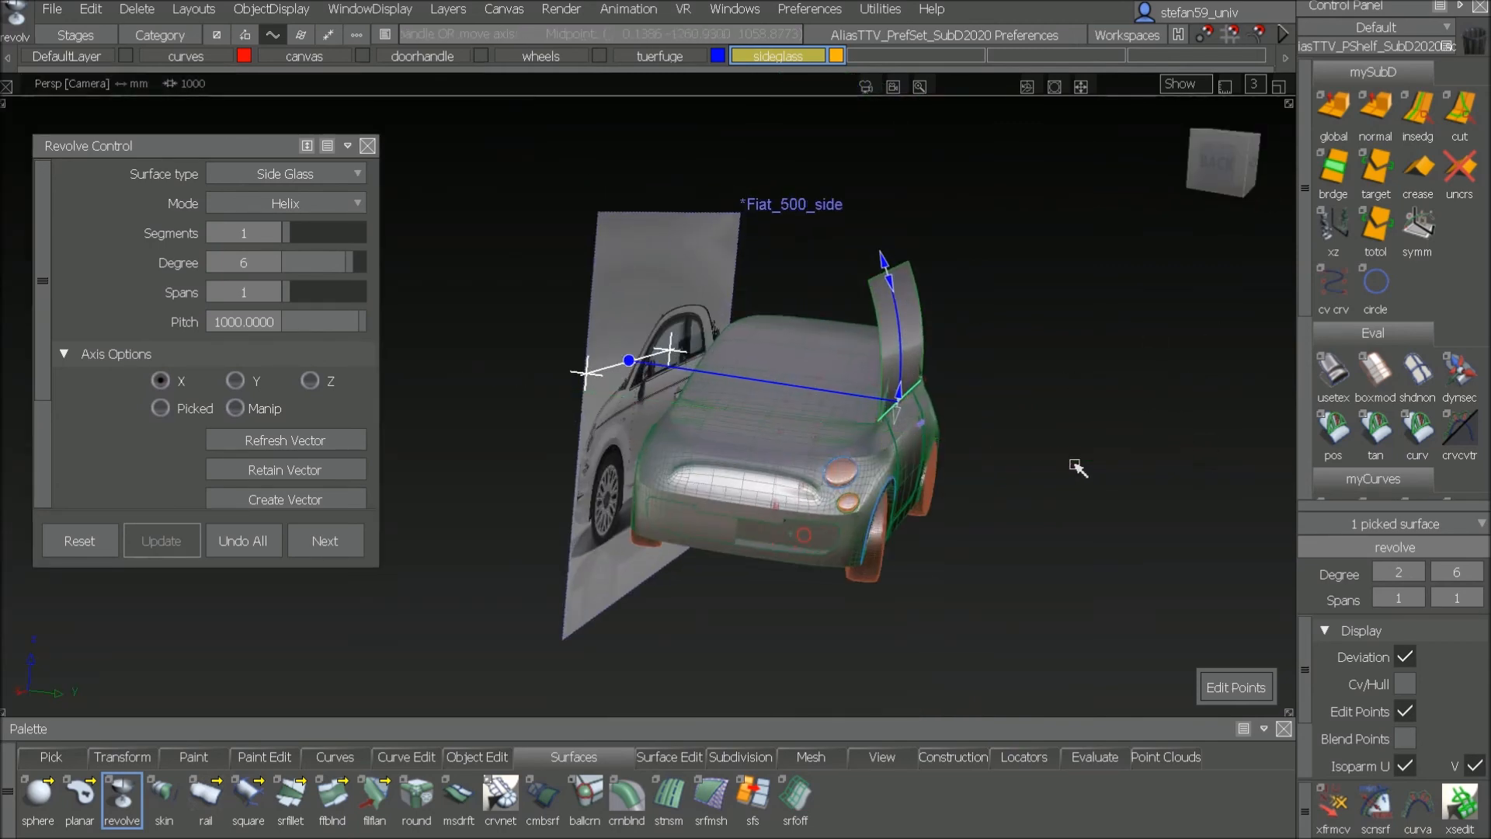
# Step: Lower the revolve center to lean the side glass inward and check its fit against the window opening
pyautogui.moveTo(1079, 467); pyautogui.dragTo(1071, 501)
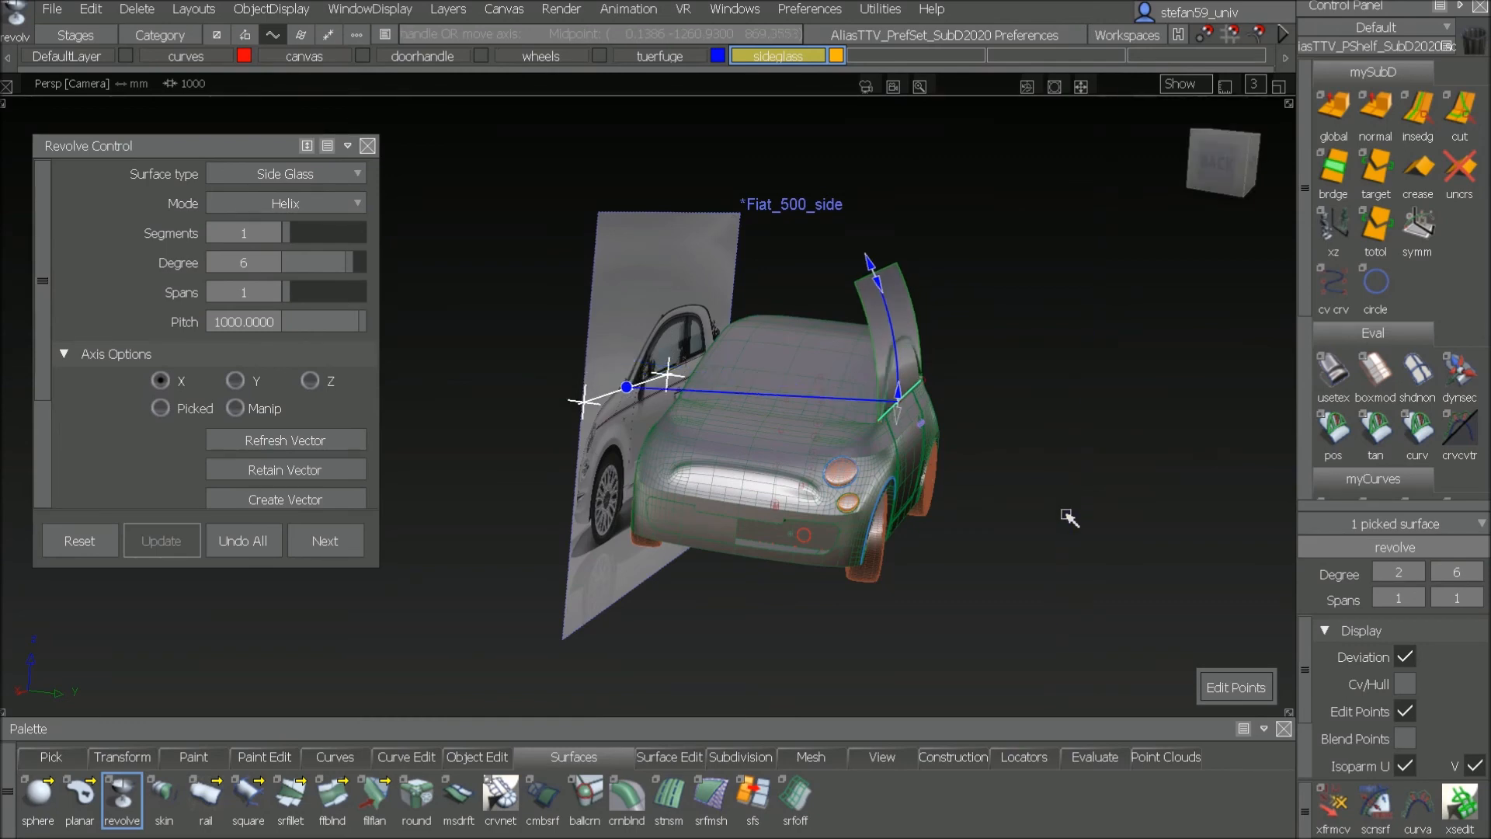
pyautogui.keyDown('alt'); pyautogui.keyDown('shift'); pyautogui.moveTo(1041, 569); pyautogui.dragTo(1115, 491, button='right'); pyautogui.keyUp('shift'); pyautogui.keyUp('alt')
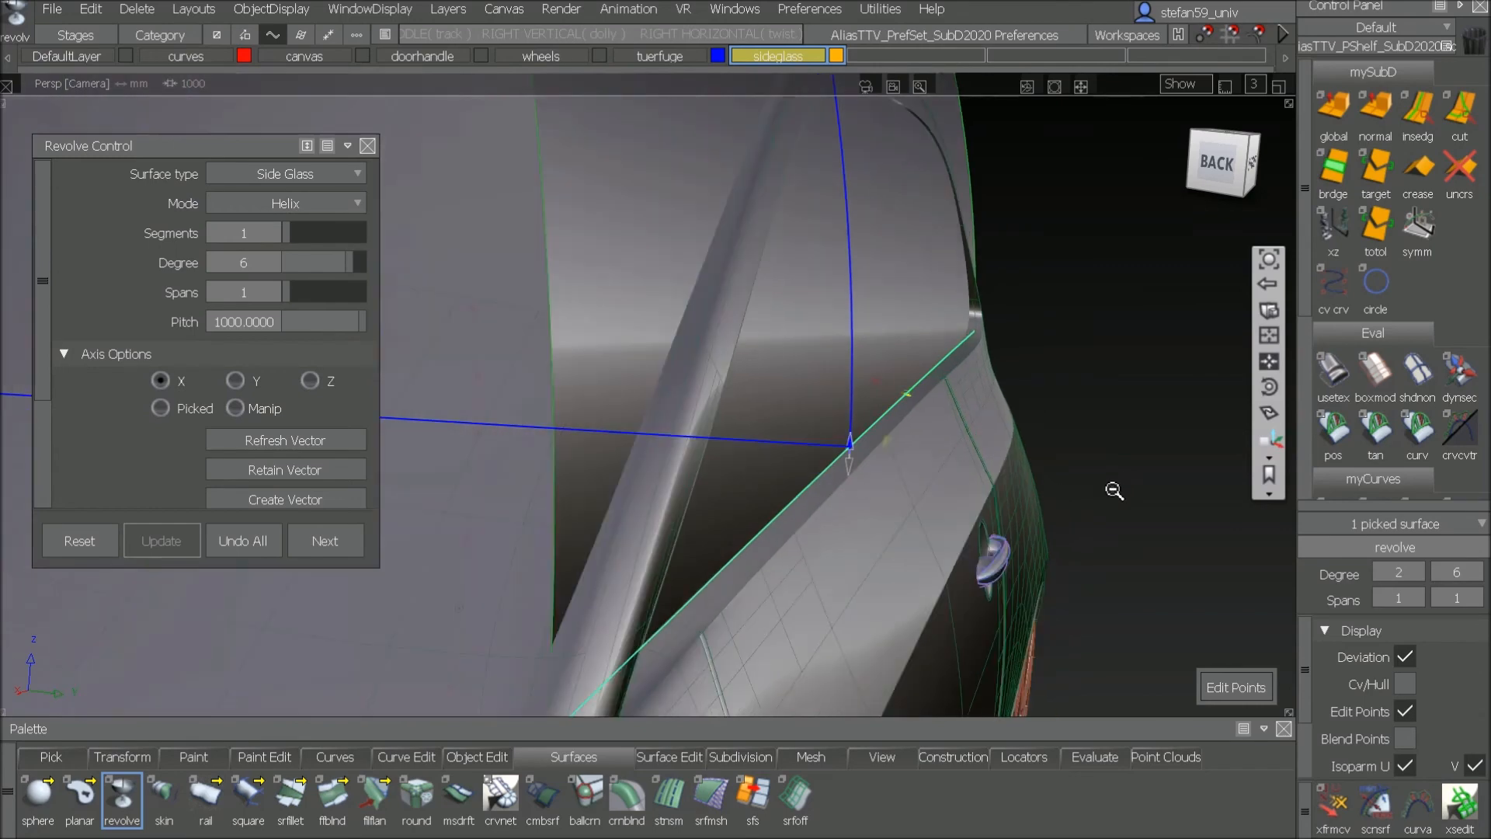
pyautogui.keyDown('alt'); pyautogui.keyDown('shift'); pyautogui.moveTo(1109, 466); pyautogui.dragTo(1071, 446); pyautogui.keyUp('shift'); pyautogui.keyUp('alt')
pyautogui.keyDown('alt'); pyautogui.keyDown('shift'); pyautogui.moveTo(1071, 450); pyautogui.dragTo(1055, 493, button='middle'); pyautogui.keyUp('shift'); pyautogui.keyUp('alt')
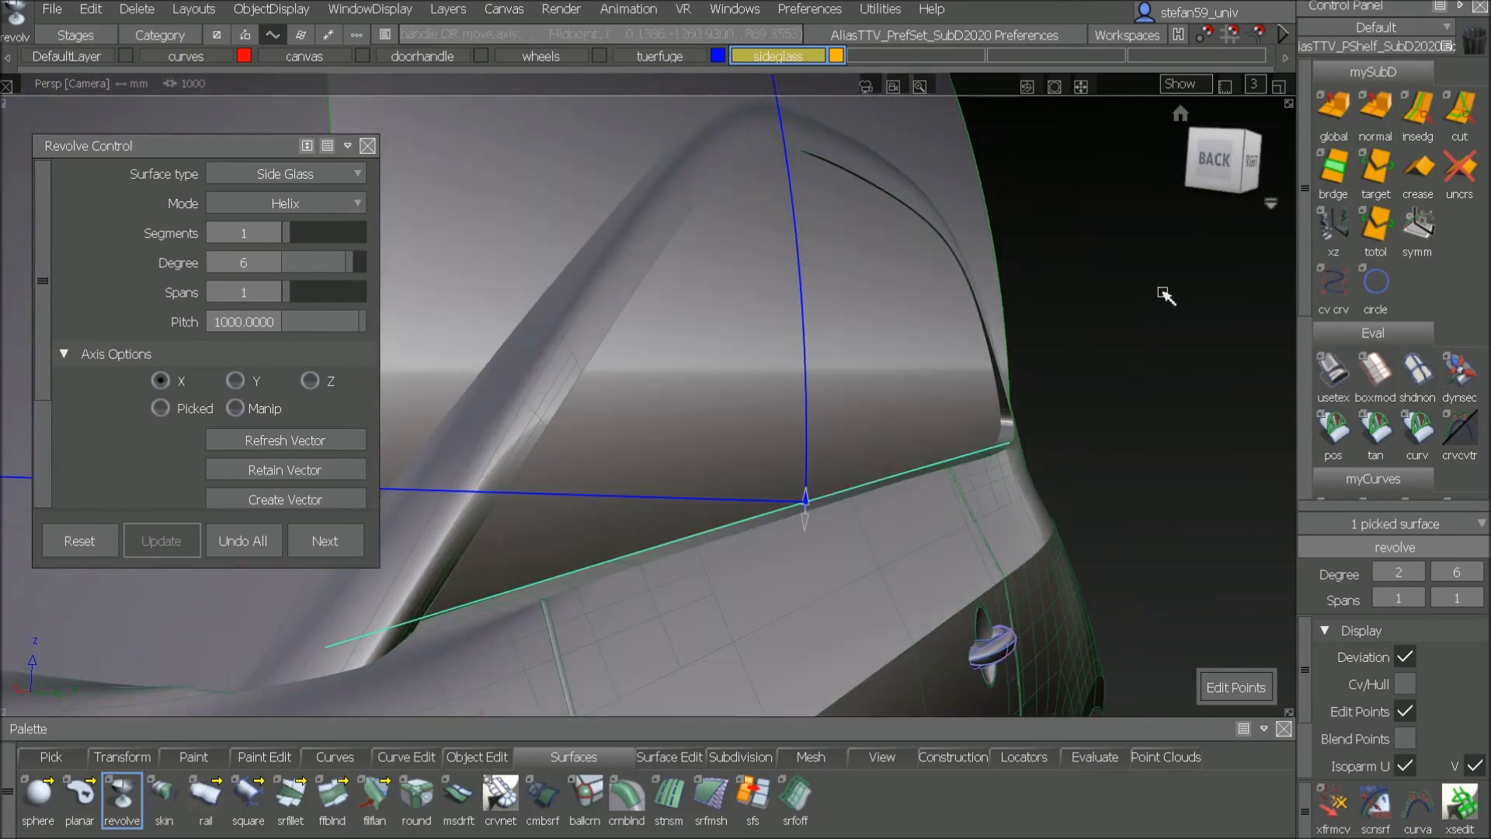
# Step: Fine-tune the side glass by lowering its revolve center slightly and nudging the upper revolve point at the roof edge
pyautogui.moveTo(1161, 303); pyautogui.dragTo(1169, 336, button='right')
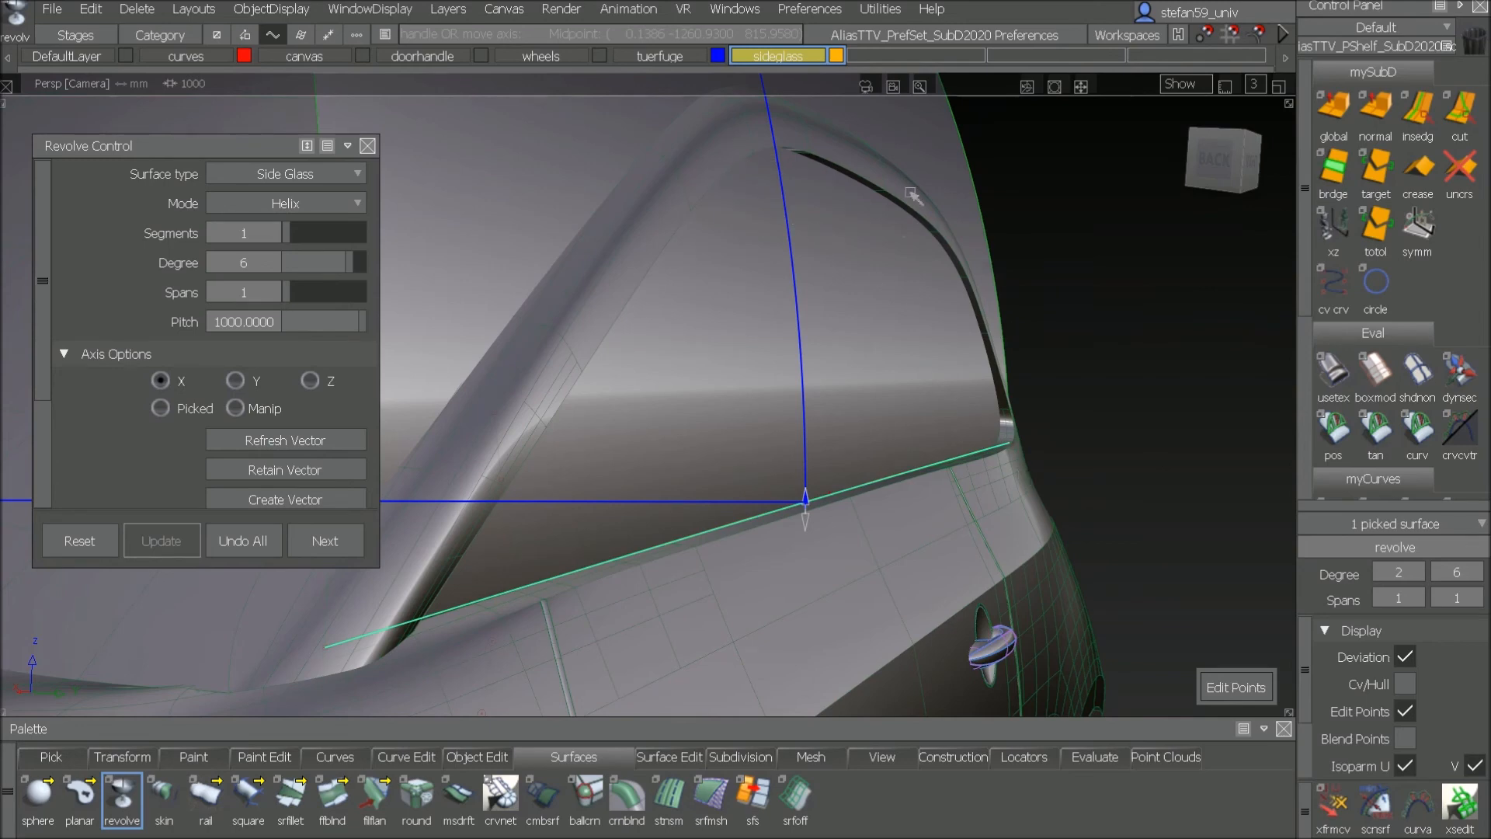
pyautogui.keyDown('alt'); pyautogui.keyDown('shift'); pyautogui.moveTo(870, 240); pyautogui.dragTo(324, 86); pyautogui.keyUp('shift'); pyautogui.keyUp('alt')
pyautogui.keyDown('alt'); pyautogui.keyDown('shift'); pyautogui.moveTo(922, 350); pyautogui.dragTo(436, 413); pyautogui.keyUp('shift'); pyautogui.keyUp('alt')
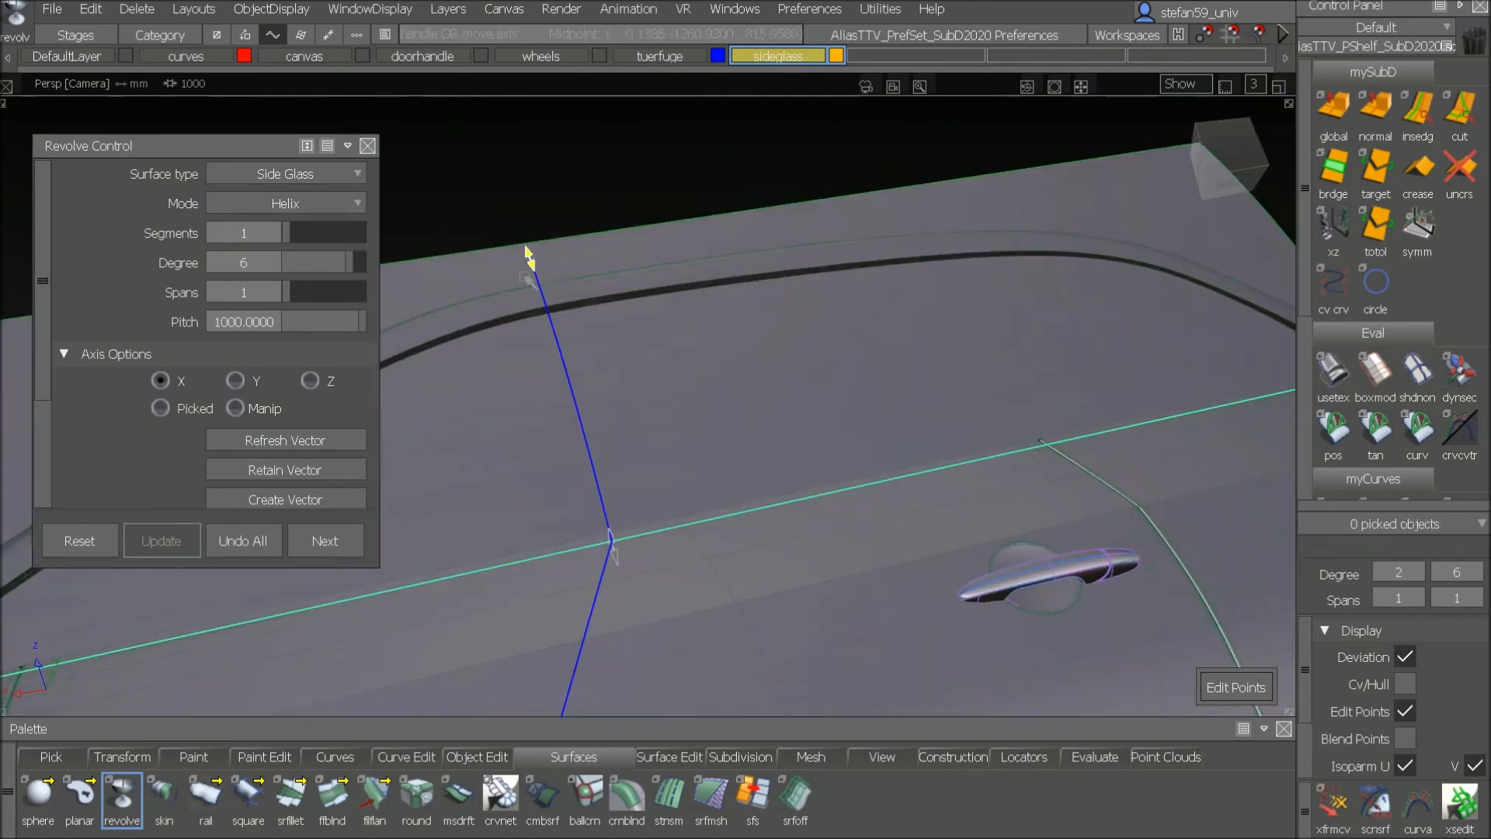
pyautogui.moveTo(526, 275); pyautogui.dragTo(525, 267)
pyautogui.keyDown('alt'); pyautogui.keyDown('shift'); pyautogui.moveTo(708, 380); pyautogui.dragTo(550, 491); pyautogui.keyUp('shift'); pyautogui.keyUp('alt')
pyautogui.keyDown('alt'); pyautogui.keyDown('shift'); pyautogui.moveTo(995, 425); pyautogui.dragTo(893, 513, button='right'); pyautogui.keyUp('shift'); pyautogui.keyUp('alt')
pyautogui.keyDown('alt'); pyautogui.keyDown('shift'); pyautogui.moveTo(893, 513); pyautogui.dragTo(1135, 507); pyautogui.keyUp('shift'); pyautogui.keyUp('alt')
pyautogui.keyDown('alt'); pyautogui.keyDown('shift'); pyautogui.moveTo(1135, 507); pyautogui.dragTo(1156, 483, button='right'); pyautogui.keyUp('shift'); pyautogui.keyUp('alt')
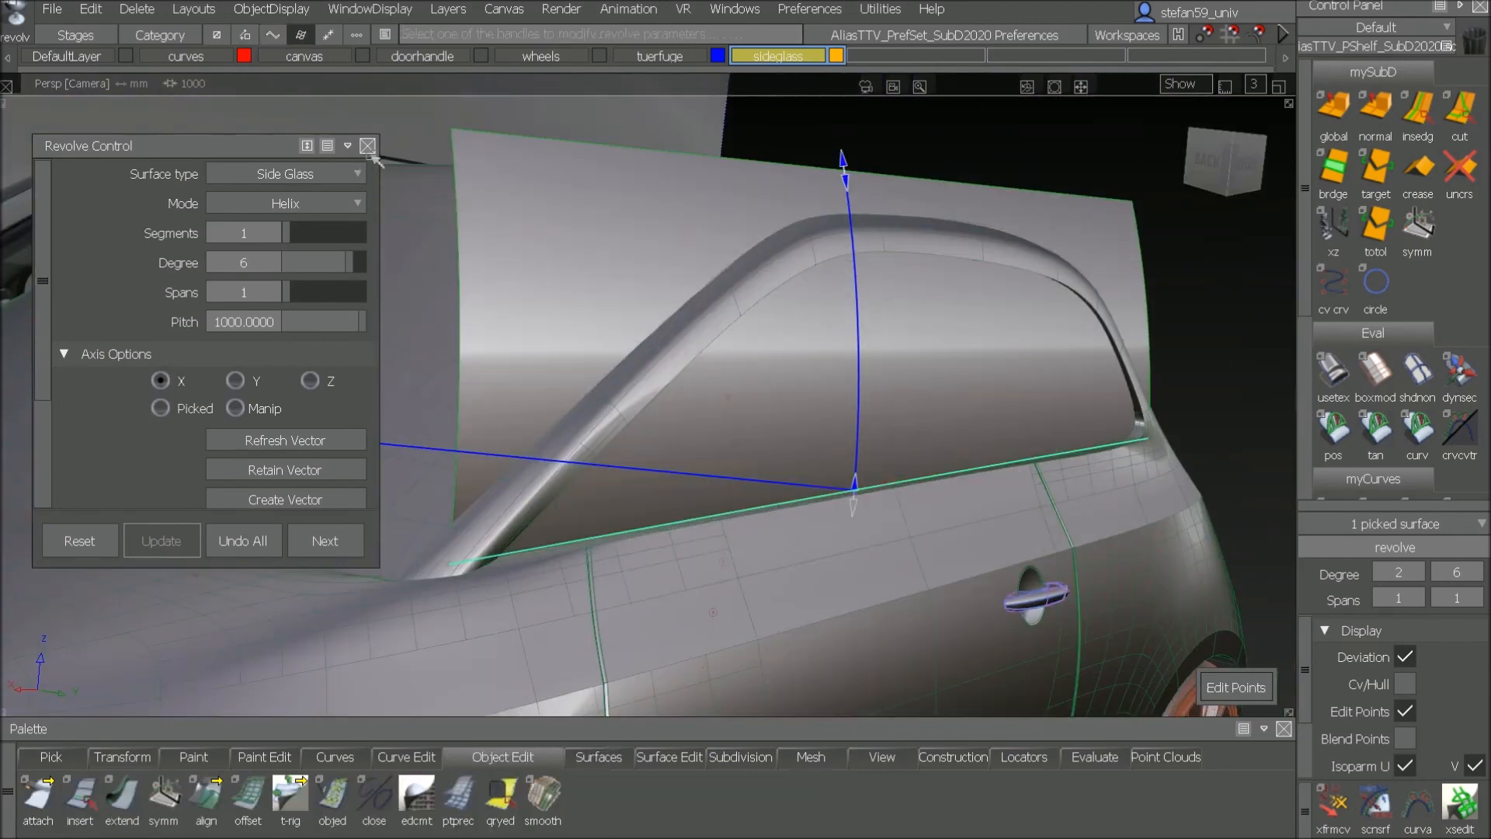
# Step: Finish the revolve and turn off shading on the side glass to expose the window flange surfaces at the front corner
pyautogui.click(369, 147)
pyautogui.keyDown('alt'); pyautogui.keyDown('shift'); pyautogui.moveTo(916, 482); pyautogui.dragTo(394, 389); pyautogui.keyUp('shift'); pyautogui.keyUp('alt')
pyautogui.keyDown('alt'); pyautogui.keyDown('shift'); pyautogui.moveTo(573, 500); pyautogui.dragTo(592, 473, button='right'); pyautogui.keyUp('shift'); pyautogui.keyUp('alt')
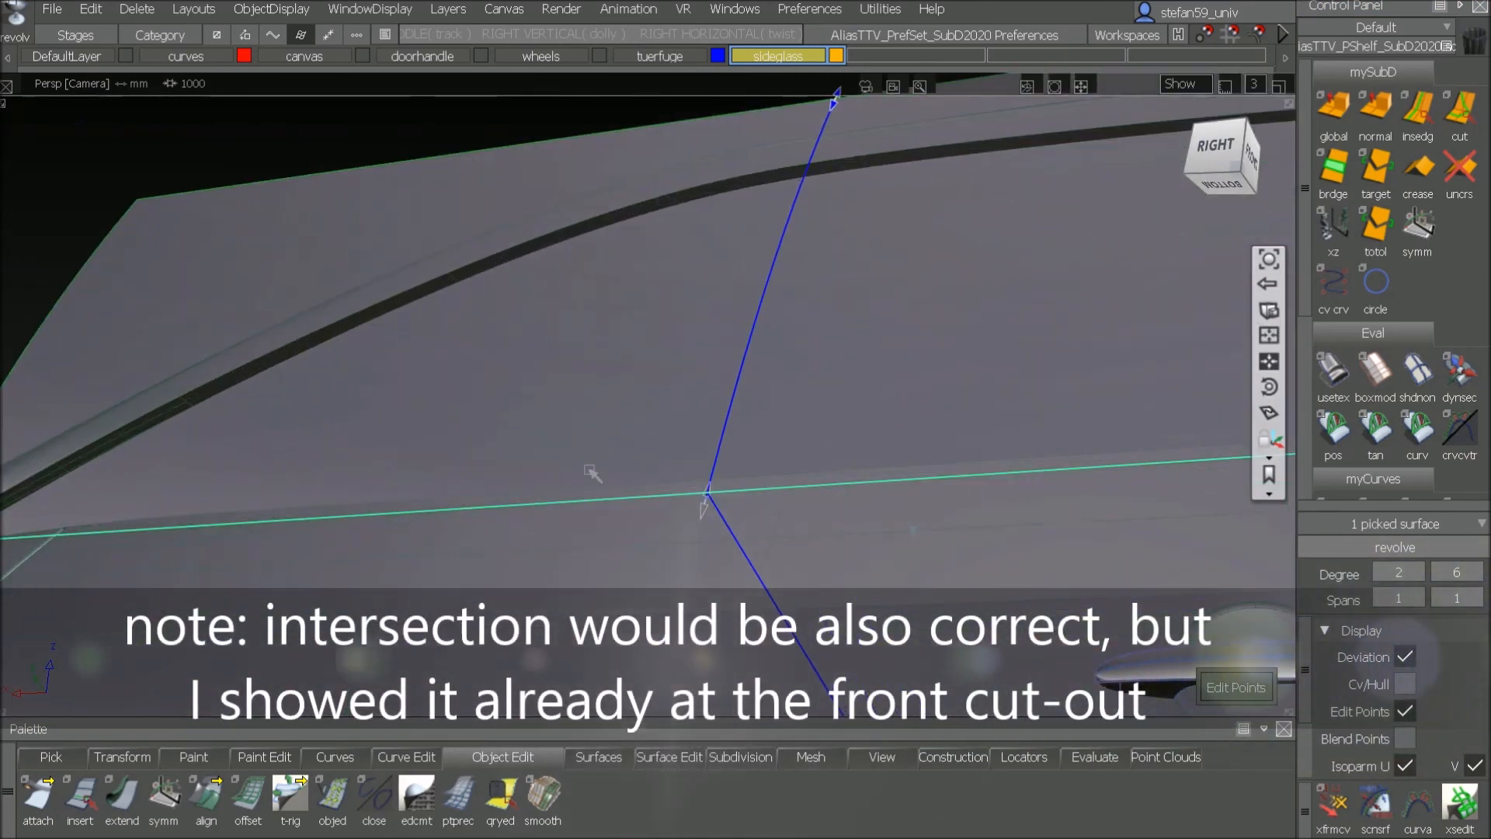
pyautogui.keyDown('alt'); pyautogui.keyDown('shift'); pyautogui.moveTo(592, 473); pyautogui.dragTo(744, 471, button='middle'); pyautogui.keyUp('shift'); pyautogui.keyUp('alt')
pyautogui.keyDown('alt'); pyautogui.keyDown('shift'); pyautogui.moveTo(336, 536); pyautogui.dragTo(325, 543); pyautogui.keyUp('shift'); pyautogui.keyUp('alt')
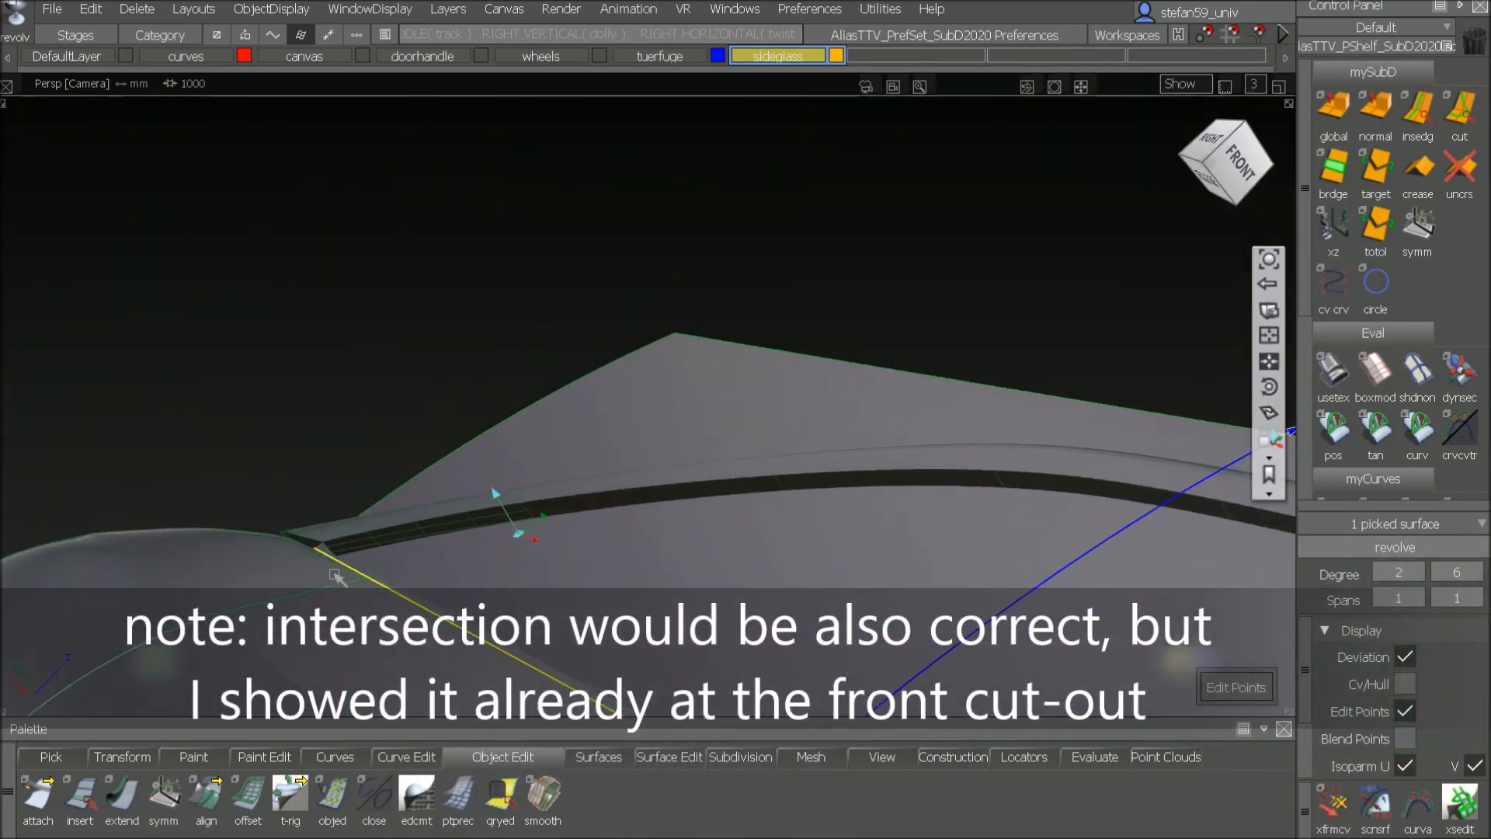
pyautogui.keyDown('alt'); pyautogui.keyDown('shift'); pyautogui.moveTo(325, 544); pyautogui.dragTo(383, 533, button='right'); pyautogui.keyUp('shift'); pyautogui.keyUp('alt')
pyautogui.keyDown('alt'); pyautogui.keyDown('shift'); pyautogui.moveTo(474, 539); pyautogui.dragTo(794, 482, button='middle'); pyautogui.keyUp('shift'); pyautogui.keyUp('alt')
pyautogui.keyDown('alt'); pyautogui.keyDown('shift'); pyautogui.moveTo(790, 481); pyautogui.dragTo(773, 347); pyautogui.keyUp('shift'); pyautogui.keyUp('alt')
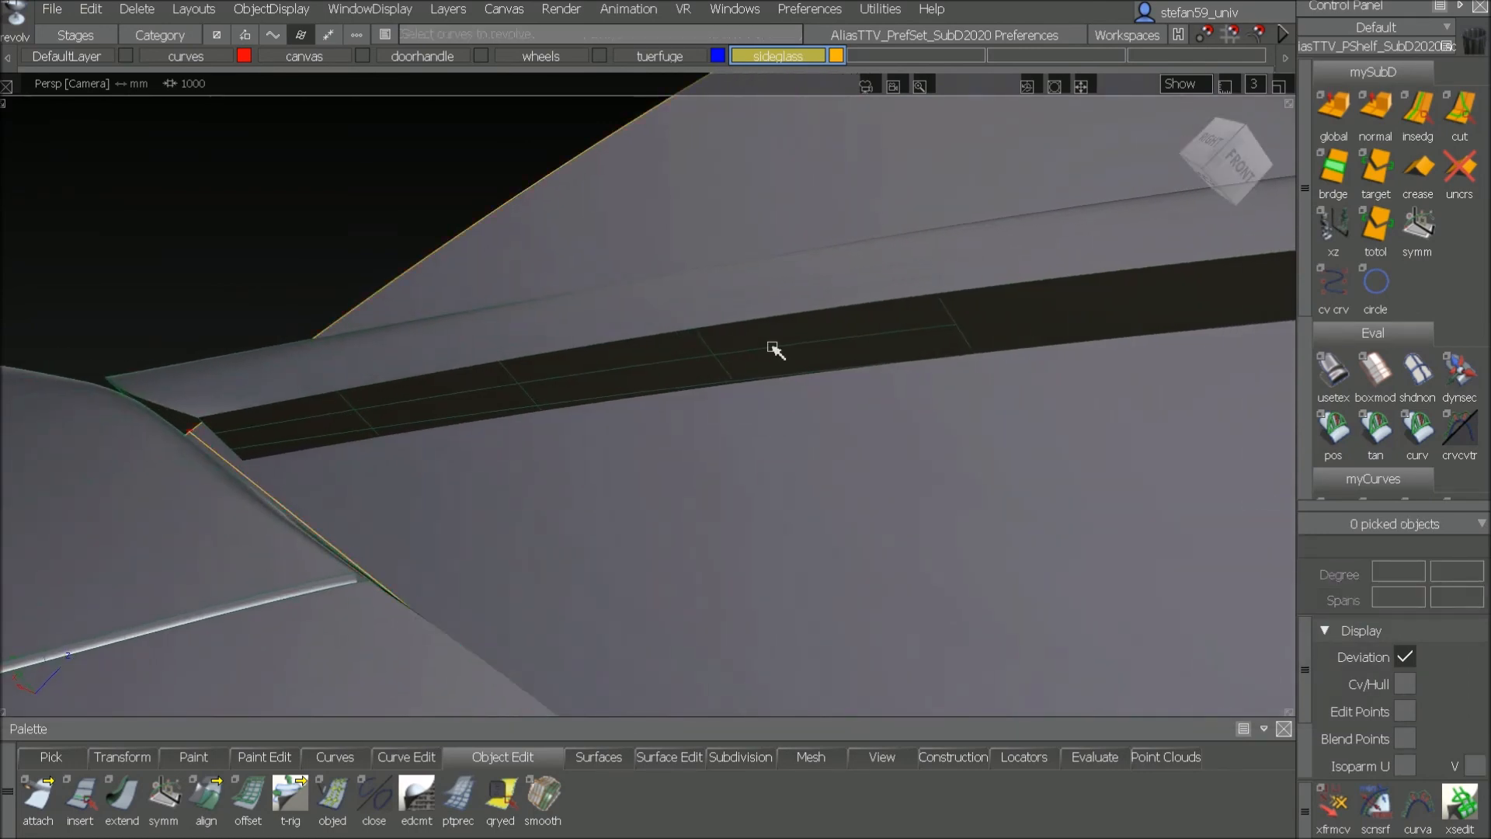
pyautogui.keyDown('ctrl'); pyautogui.keyDown('shift'); pyautogui.click(651, 569); pyautogui.keyUp('shift'); pyautogui.keyUp('ctrl')
pyautogui.click(653, 616)
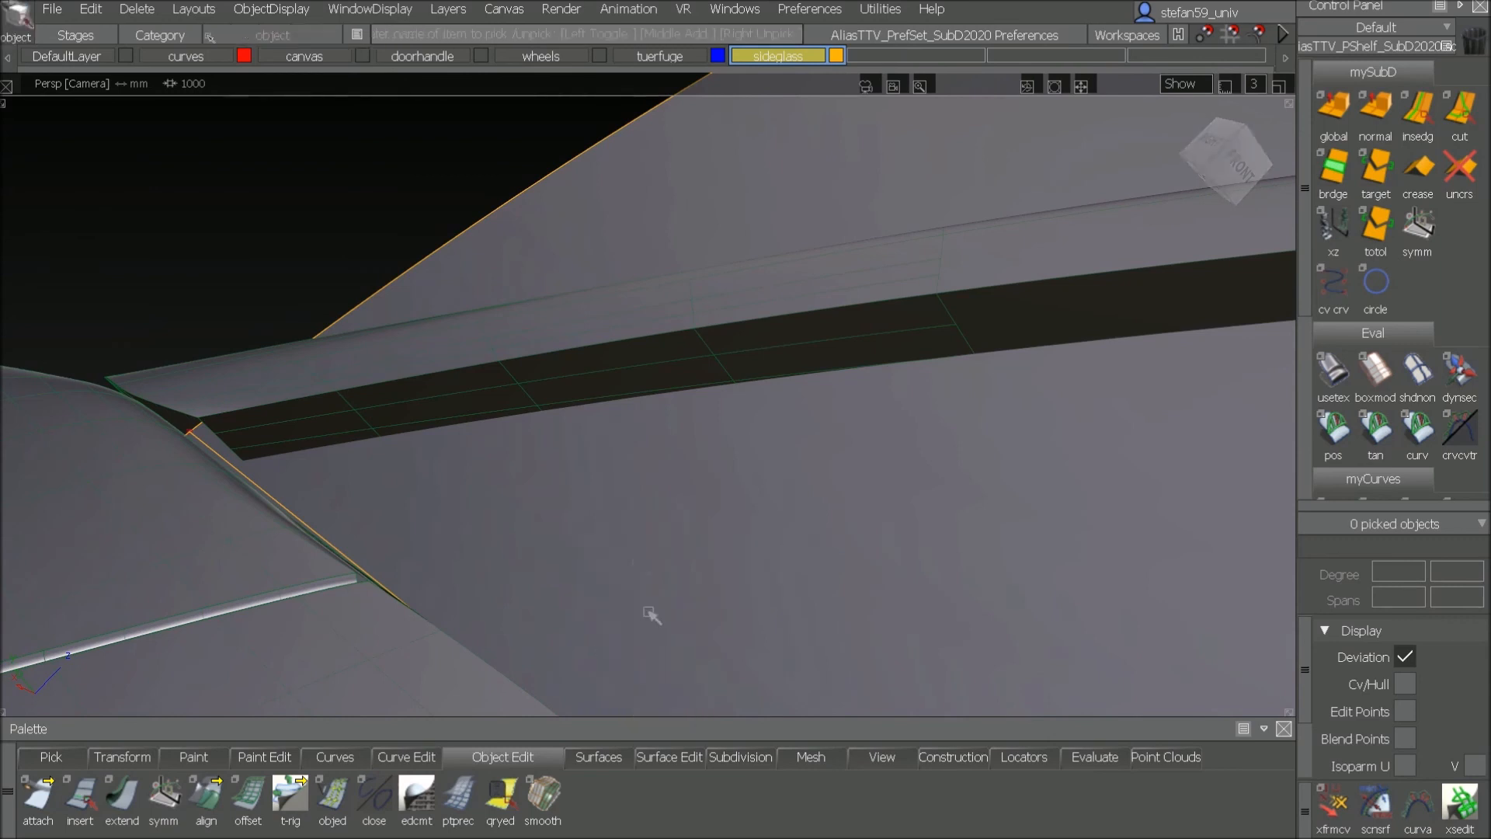
pyautogui.click(459, 242)
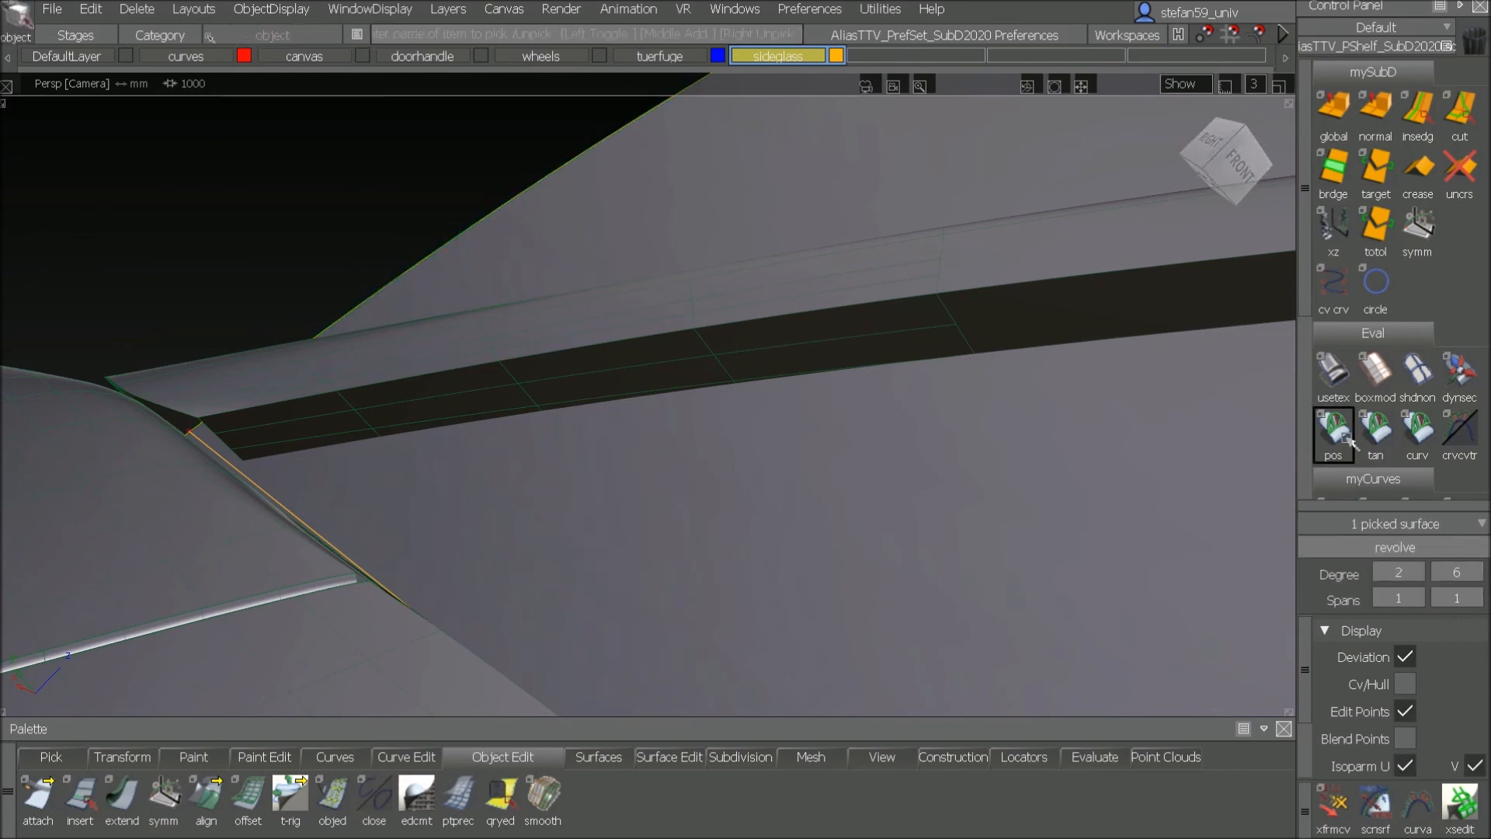
pyautogui.click(1419, 372)
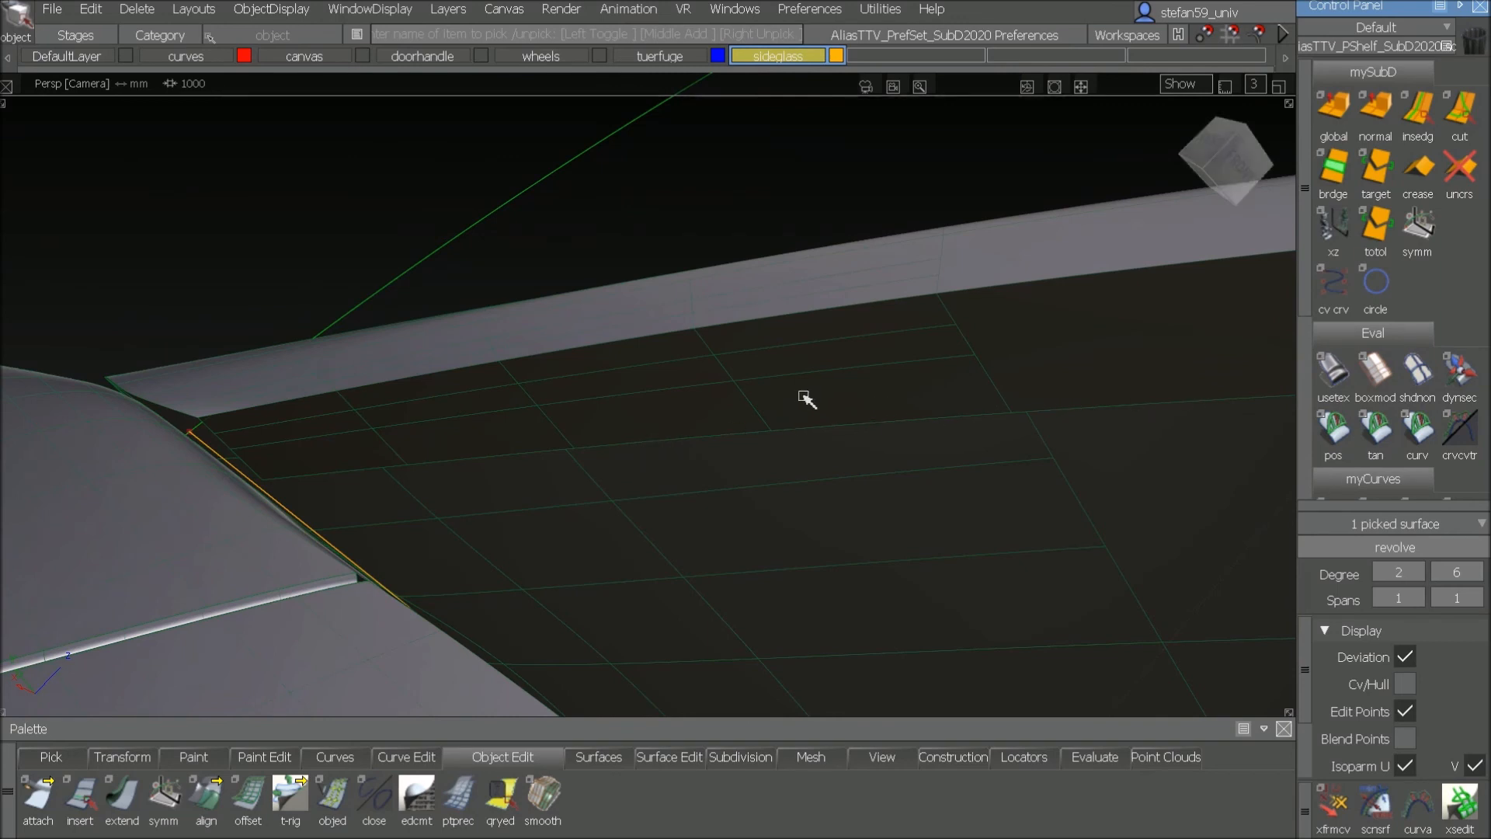
pyautogui.keyDown('ctrl'); pyautogui.keyDown('shift'); pyautogui.moveTo(807, 398); pyautogui.dragTo(746, 429); pyautogui.keyUp('shift'); pyautogui.keyUp('ctrl')
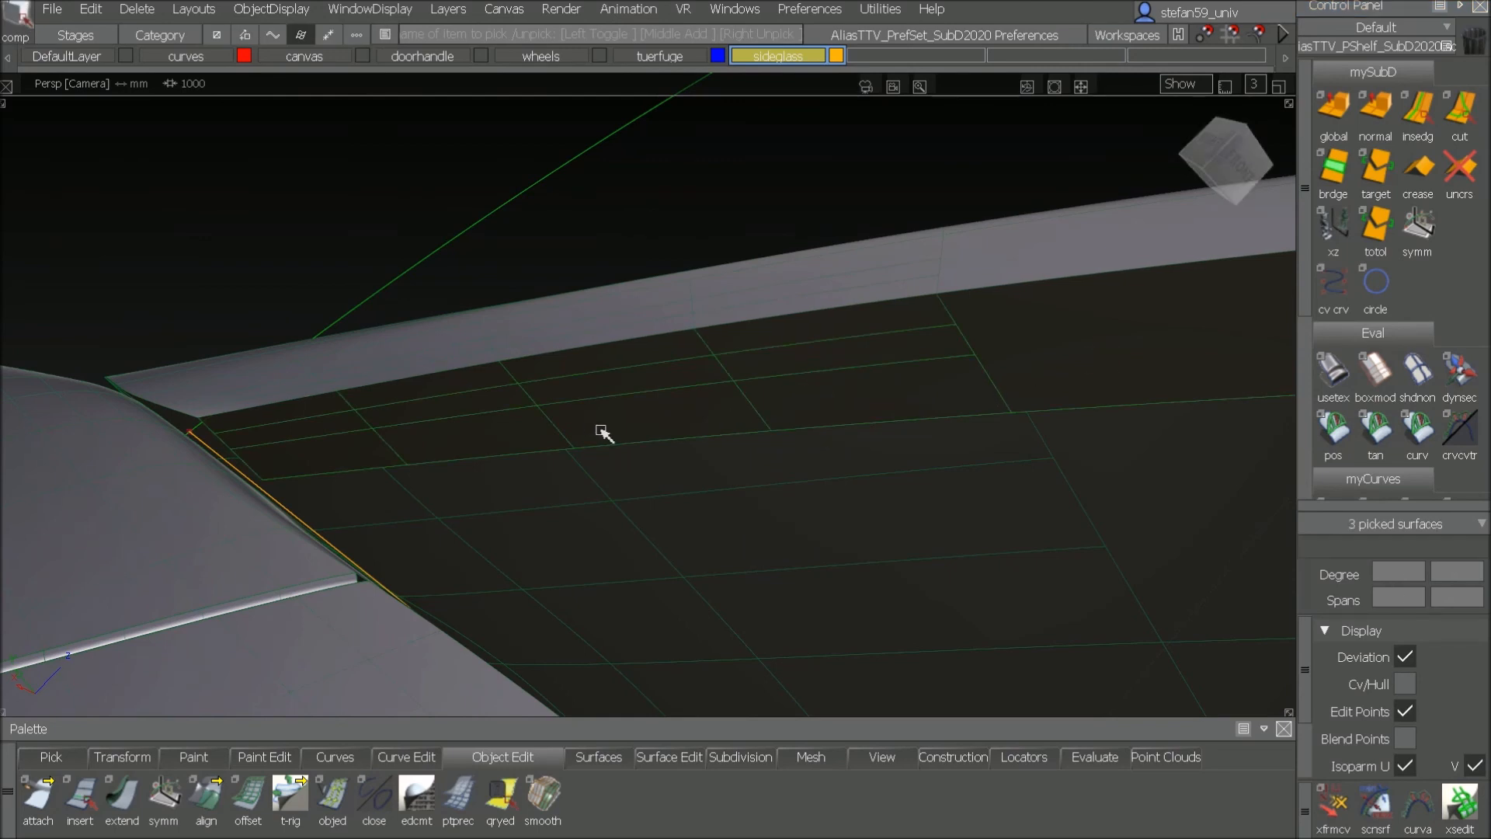
pyautogui.keyDown('ctrl'); pyautogui.keyDown('shift'); pyautogui.moveTo(859, 456); pyautogui.dragTo(892, 289); pyautogui.keyUp('shift'); pyautogui.keyUp('ctrl')
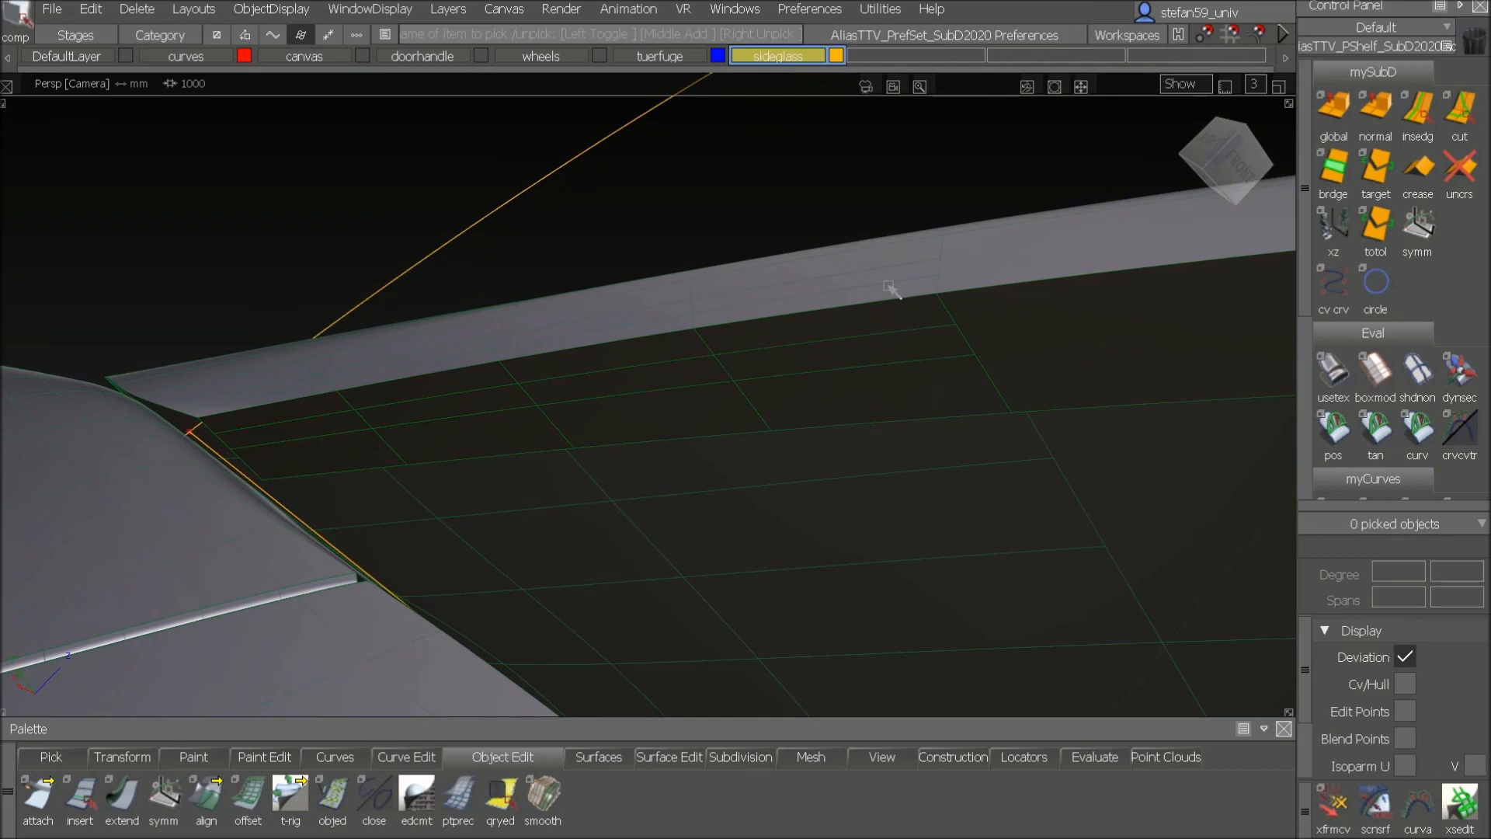
# Step: Align the front upper flange edge to the side glass with G0 continuity, Project type and Y vector, and restore shading
pyautogui.doubleClick(204, 810)
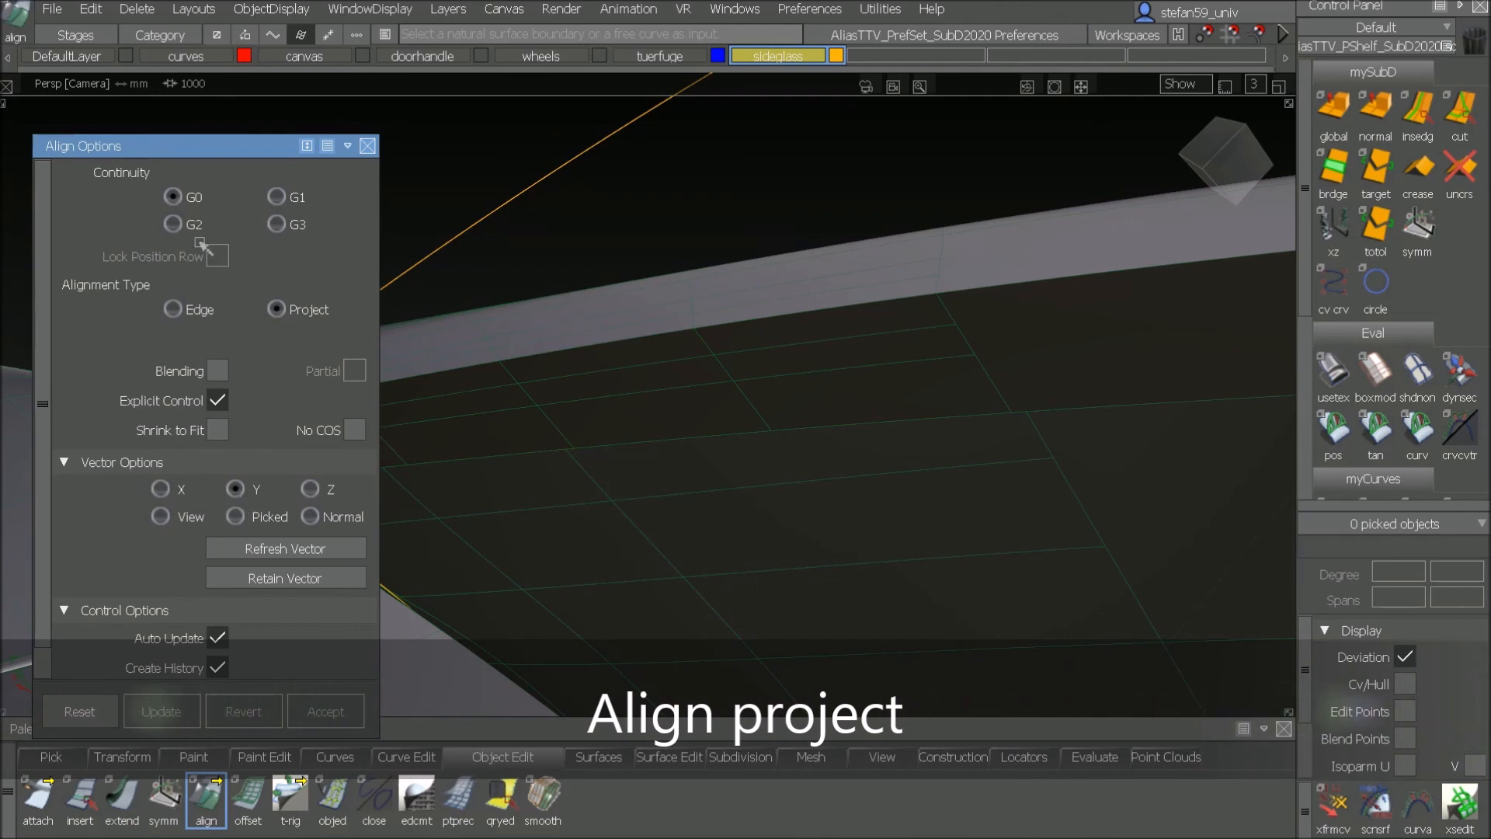
pyautogui.click(688, 443)
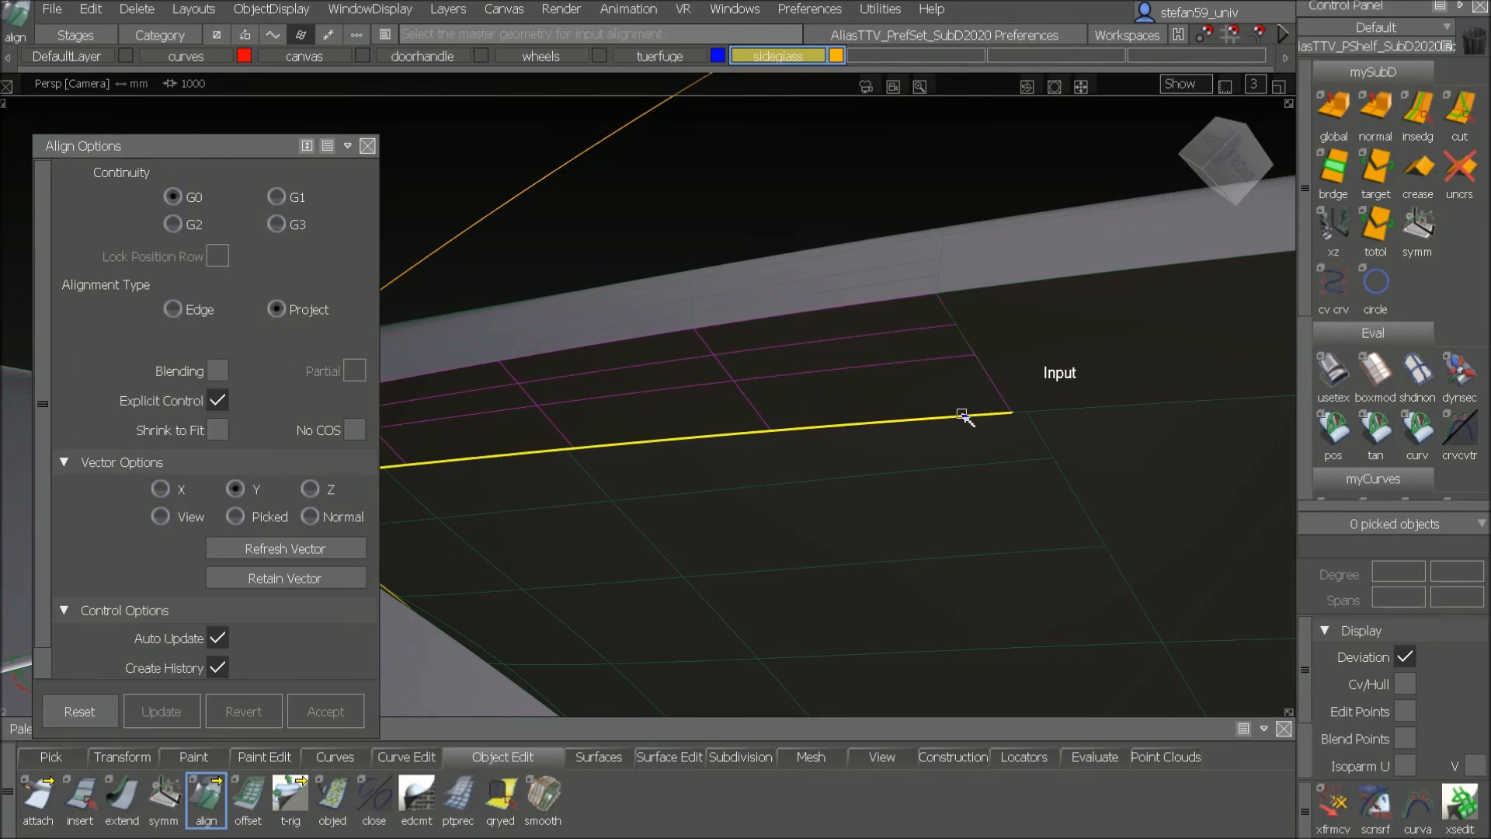
pyautogui.click(532, 194)
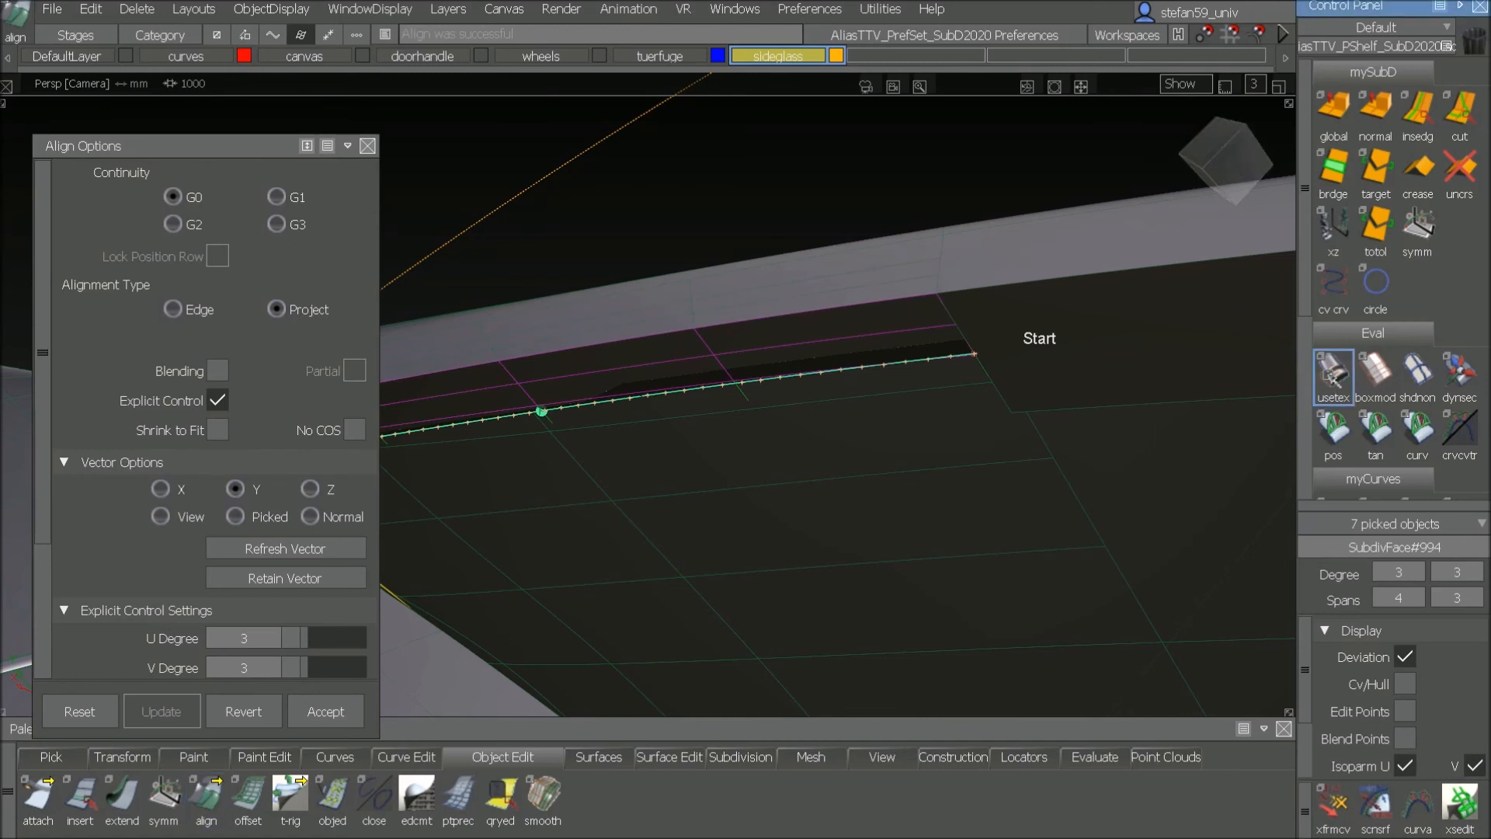
pyautogui.click(924, 365)
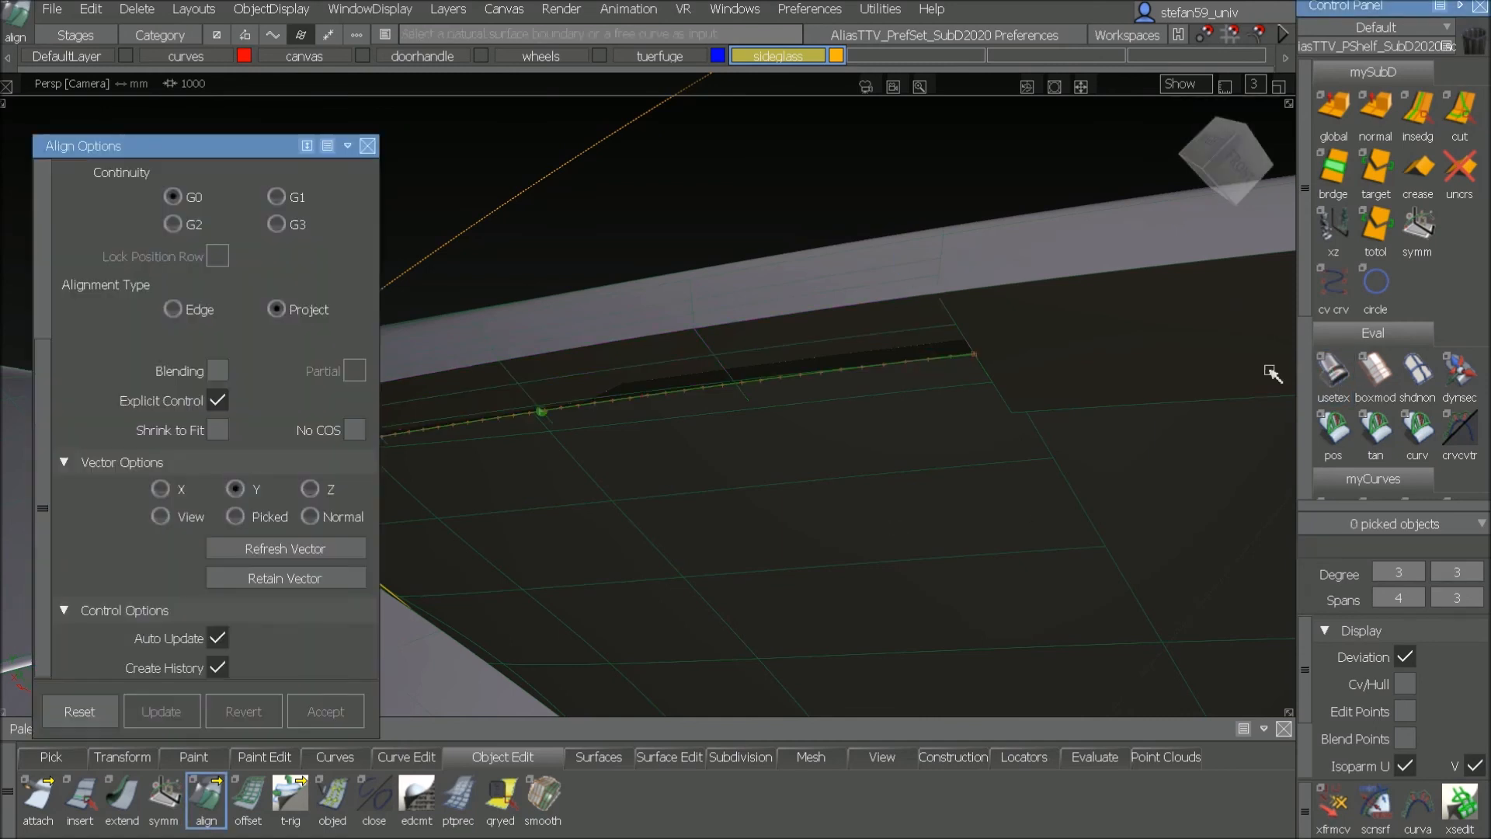
pyautogui.click(1334, 379)
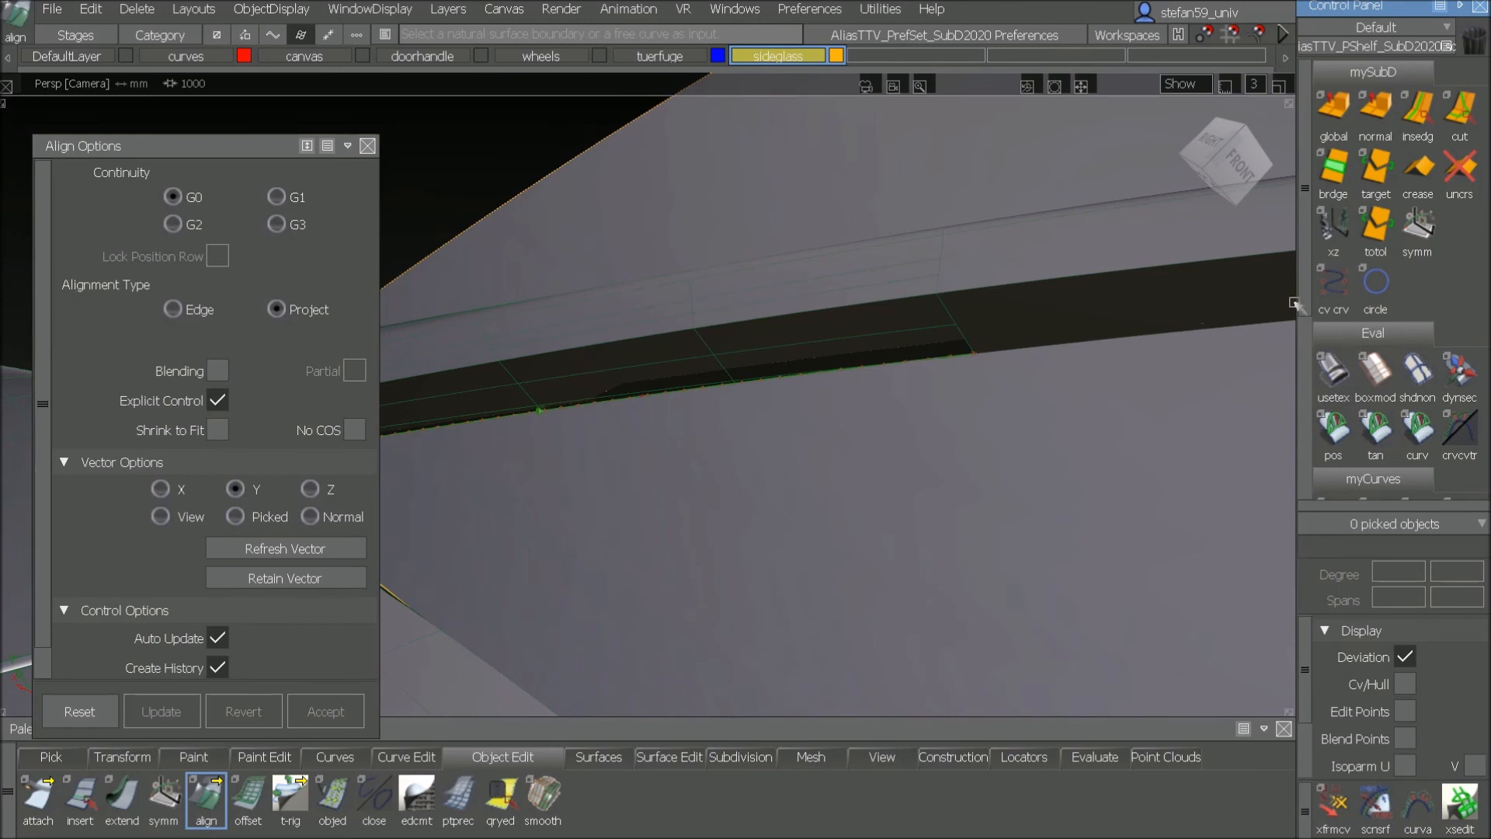
# Step: Project-align the next flange segments along the window's upper edge to the side glass
pyautogui.keyDown('alt'); pyautogui.keyDown('shift'); pyautogui.moveTo(744, 437); pyautogui.dragTo(1059, 395); pyautogui.keyUp('shift'); pyautogui.keyUp('alt')
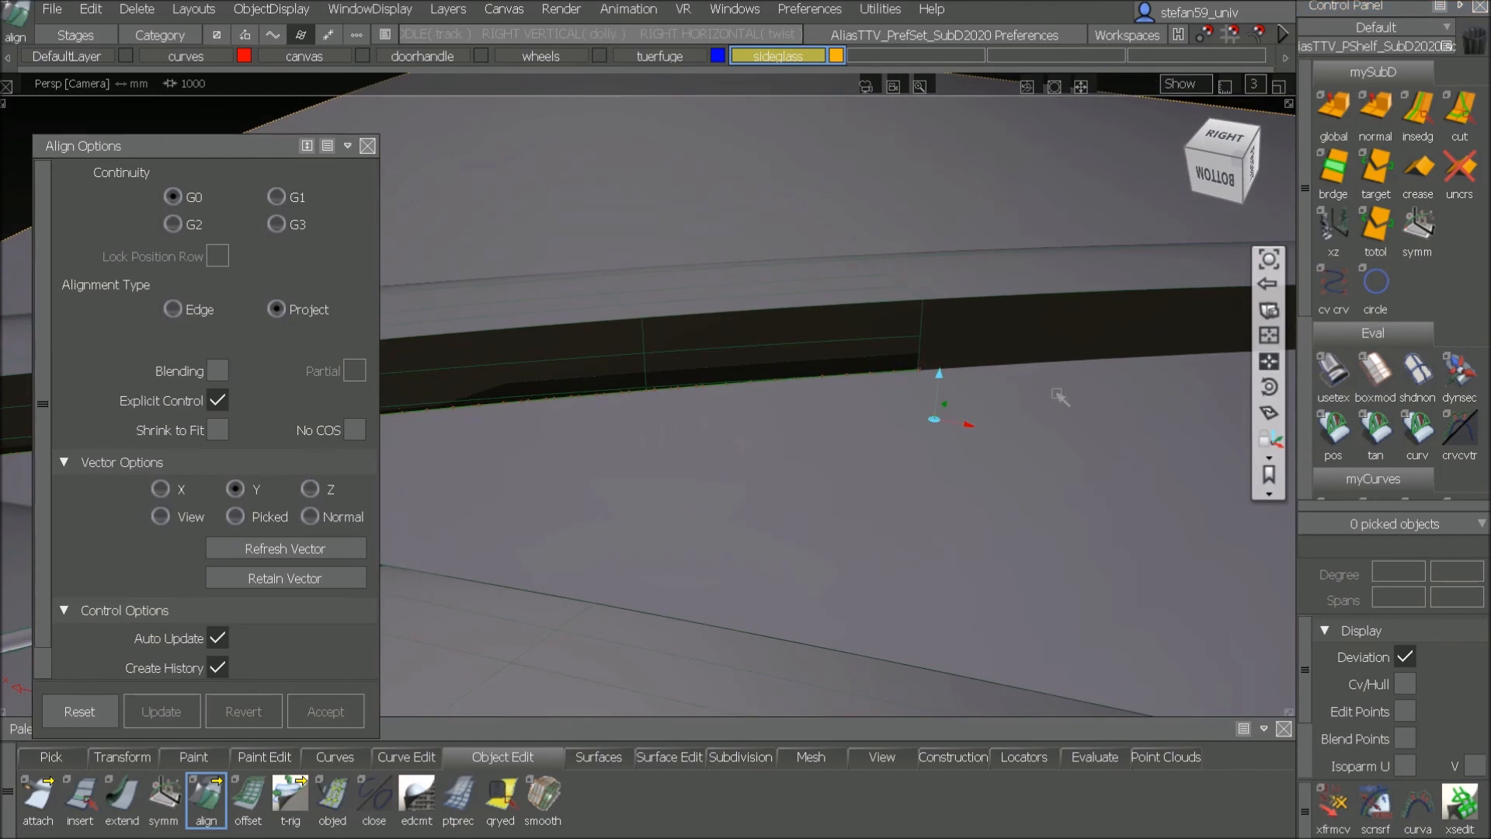
pyautogui.keyDown('alt'); pyautogui.keyDown('shift'); pyautogui.moveTo(942, 377); pyautogui.dragTo(569, 416, button='middle'); pyautogui.keyUp('shift'); pyautogui.keyUp('alt')
pyautogui.keyDown('alt'); pyautogui.keyDown('shift'); pyautogui.moveTo(569, 415); pyautogui.dragTo(566, 434, button='right'); pyautogui.keyUp('shift'); pyautogui.keyUp('alt')
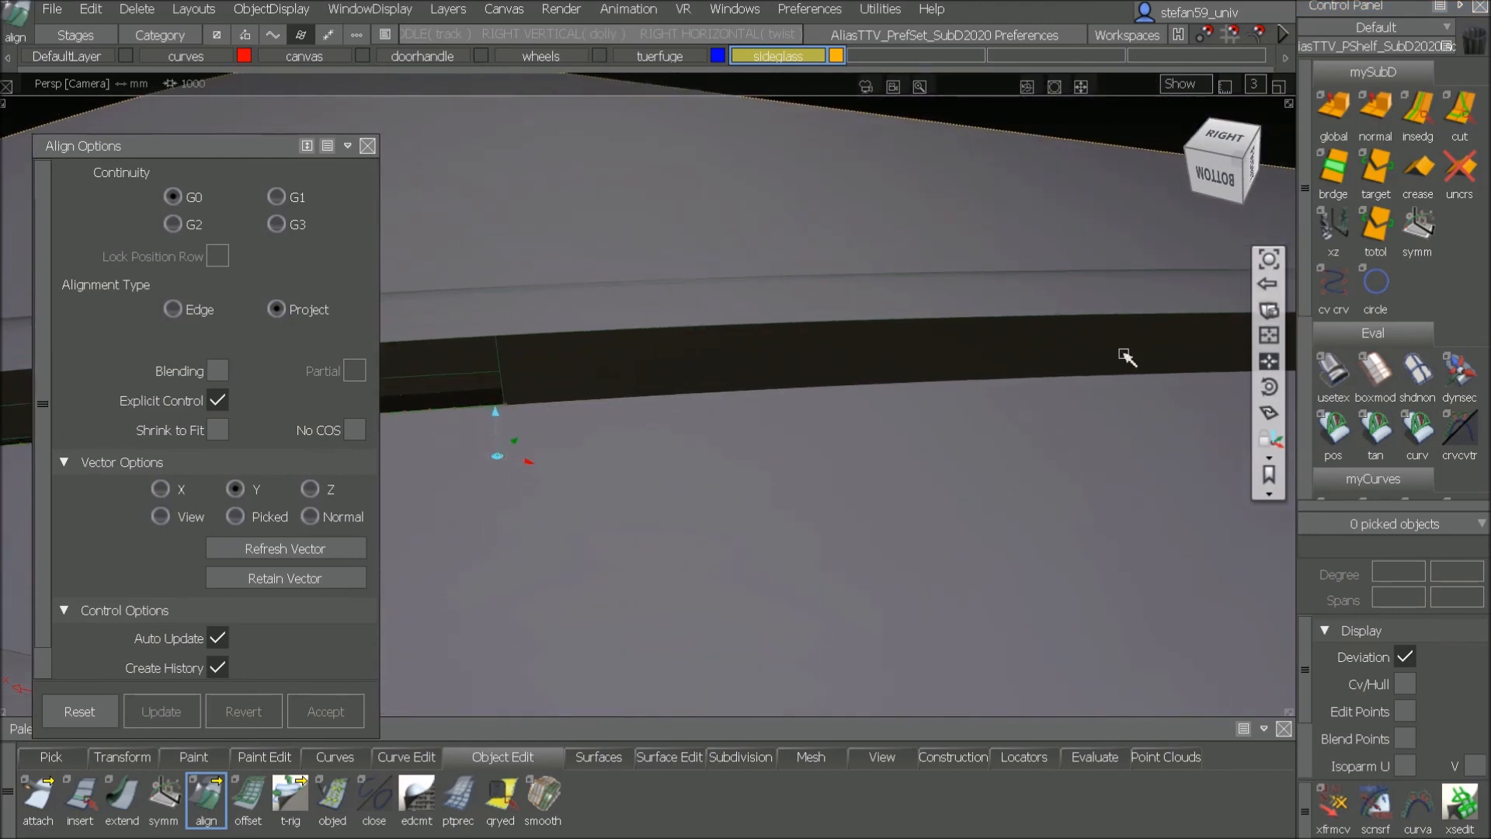
pyautogui.moveTo(892, 411)
pyautogui.keyDown('alt'); pyautogui.keyDown('shift'); pyautogui.mouseDown(button='right')
pyautogui.moveTo(879, 440)
pyautogui.moveTo(207, 258)
pyautogui.mouseUp(button='right'); pyautogui.keyUp('shift'); pyautogui.keyUp('alt')
pyautogui.click(749, 457)
pyautogui.click(837, 254)
pyautogui.click(339, 713)
pyautogui.keyDown('alt'); pyautogui.keyDown('shift'); pyautogui.moveTo(1212, 497); pyautogui.dragTo(471, 519, button='middle'); pyautogui.keyUp('shift'); pyautogui.keyUp('alt')
pyautogui.click(475, 487)
pyautogui.click(583, 349)
pyautogui.keyDown('alt'); pyautogui.keyDown('shift'); pyautogui.moveTo(582, 349); pyautogui.dragTo(646, 316, button='middle'); pyautogui.keyUp('shift'); pyautogui.keyUp('alt')
pyautogui.click(339, 713)
pyautogui.click(278, 311)
pyautogui.keyDown('alt'); pyautogui.keyDown('shift'); pyautogui.moveTo(936, 502); pyautogui.dragTo(862, 474); pyautogui.keyUp('shift'); pyautogui.keyUp('alt')
pyautogui.click(325, 711)
# Step: Project-align the flange segments toward the rear of the window's upper edge to the side glass
pyautogui.click(815, 463)
pyautogui.click(820, 335)
pyautogui.keyDown('alt'); pyautogui.keyDown('shift'); pyautogui.moveTo(1150, 435); pyautogui.dragTo(435, 311, button='middle'); pyautogui.keyUp('shift'); pyautogui.keyUp('alt')
pyautogui.click(277, 313)
pyautogui.keyDown('alt'); pyautogui.keyDown('shift'); pyautogui.moveTo(854, 467); pyautogui.dragTo(784, 435); pyautogui.keyUp('shift'); pyautogui.keyUp('alt')
pyautogui.click(326, 711)
pyautogui.click(652, 322)
pyautogui.click(326, 711)
# Step: Project-align the flange segments around the window's upper rear corner and down its rear edge to the side glass
pyautogui.click(1041, 290)
pyautogui.click(1199, 639)
pyautogui.keyDown('alt'); pyautogui.keyDown('shift'); pyautogui.moveTo(1087, 498); pyautogui.dragTo(948, 575); pyautogui.keyUp('shift'); pyautogui.keyUp('alt')
pyautogui.click(325, 711)
pyautogui.click(659, 226)
pyautogui.click(279, 313)
pyautogui.click(325, 711)
pyautogui.click(822, 422)
pyautogui.click(277, 311)
pyautogui.keyDown('alt'); pyautogui.keyDown('shift'); pyautogui.moveTo(963, 435); pyautogui.dragTo(1075, 507); pyautogui.keyUp('shift'); pyautogui.keyUp('alt')
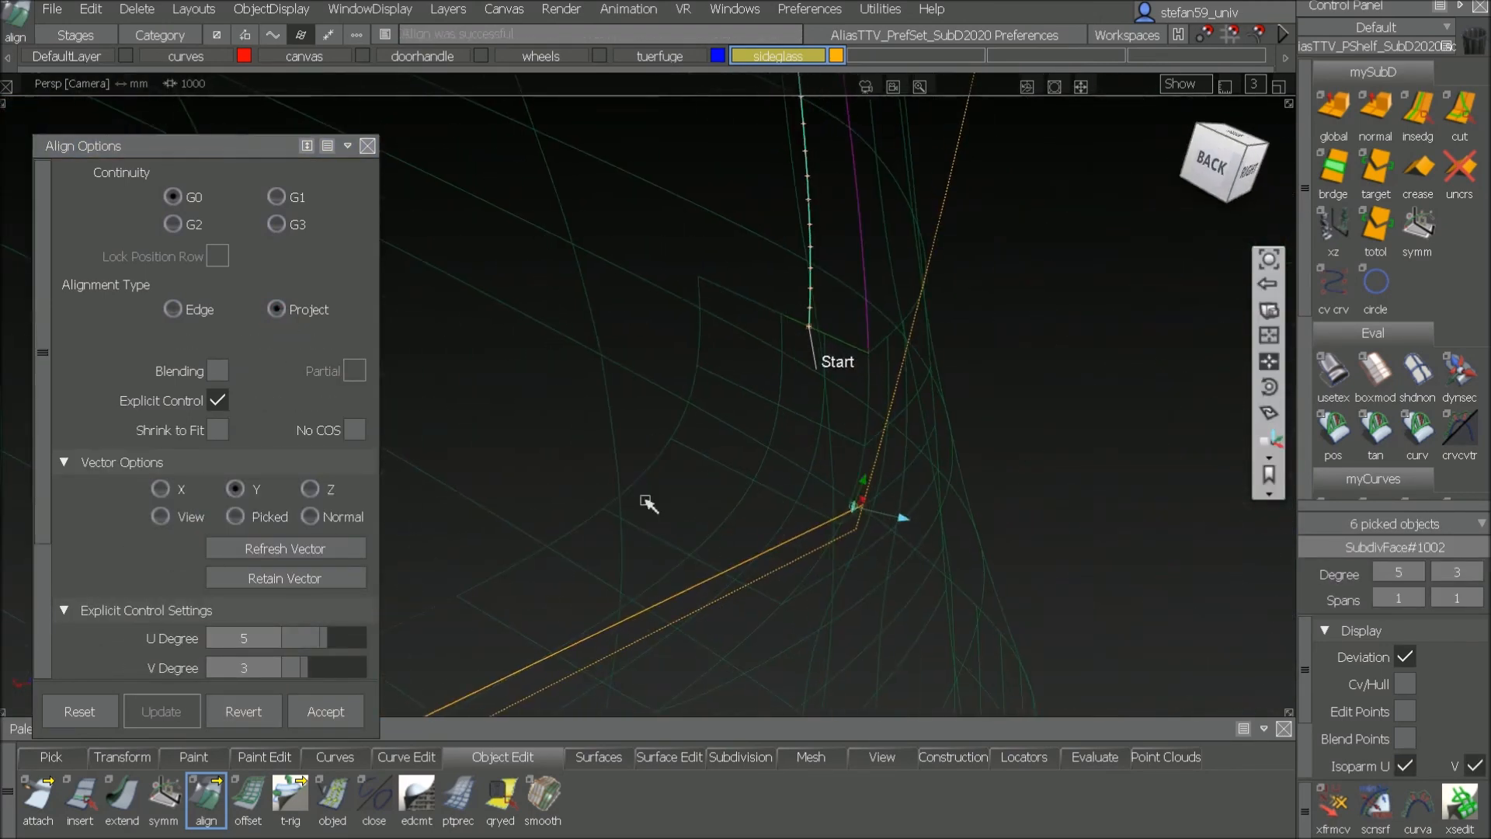
pyautogui.click(325, 711)
# Step: Project-align the flange segments around the window's lower rear corner to the side glass
pyautogui.click(644, 474)
pyautogui.click(836, 535)
pyautogui.click(277, 311)
pyautogui.keyDown('alt'); pyautogui.keyDown('shift'); pyautogui.moveTo(754, 619); pyautogui.dragTo(691, 507, button='right'); pyautogui.keyUp('shift'); pyautogui.keyUp('alt')
pyautogui.keyDown('alt'); pyautogui.keyDown('shift'); pyautogui.moveTo(692, 508); pyautogui.dragTo(1044, 503, button='middle'); pyautogui.keyUp('shift'); pyautogui.keyUp('alt')
pyautogui.click(325, 710)
pyautogui.click(851, 494)
pyautogui.click(1075, 254)
pyautogui.keyDown('alt'); pyautogui.keyDown('shift'); pyautogui.moveTo(917, 373); pyautogui.dragTo(1127, 280, button='middle'); pyautogui.keyUp('shift'); pyautogui.keyUp('alt')
pyautogui.click(327, 715)
# Step: Project-align the remaining flange segments along the belt line to the side glass, finishing the Align command
pyautogui.click(800, 503)
pyautogui.click(1001, 487)
pyautogui.keyDown('alt'); pyautogui.keyDown('shift'); pyautogui.moveTo(1010, 504); pyautogui.dragTo(1087, 559); pyautogui.keyUp('shift'); pyautogui.keyUp('alt')
pyautogui.keyDown('alt'); pyautogui.keyDown('shift'); pyautogui.moveTo(1119, 591); pyautogui.dragTo(1079, 566, button='right'); pyautogui.keyUp('shift'); pyautogui.keyUp('alt')
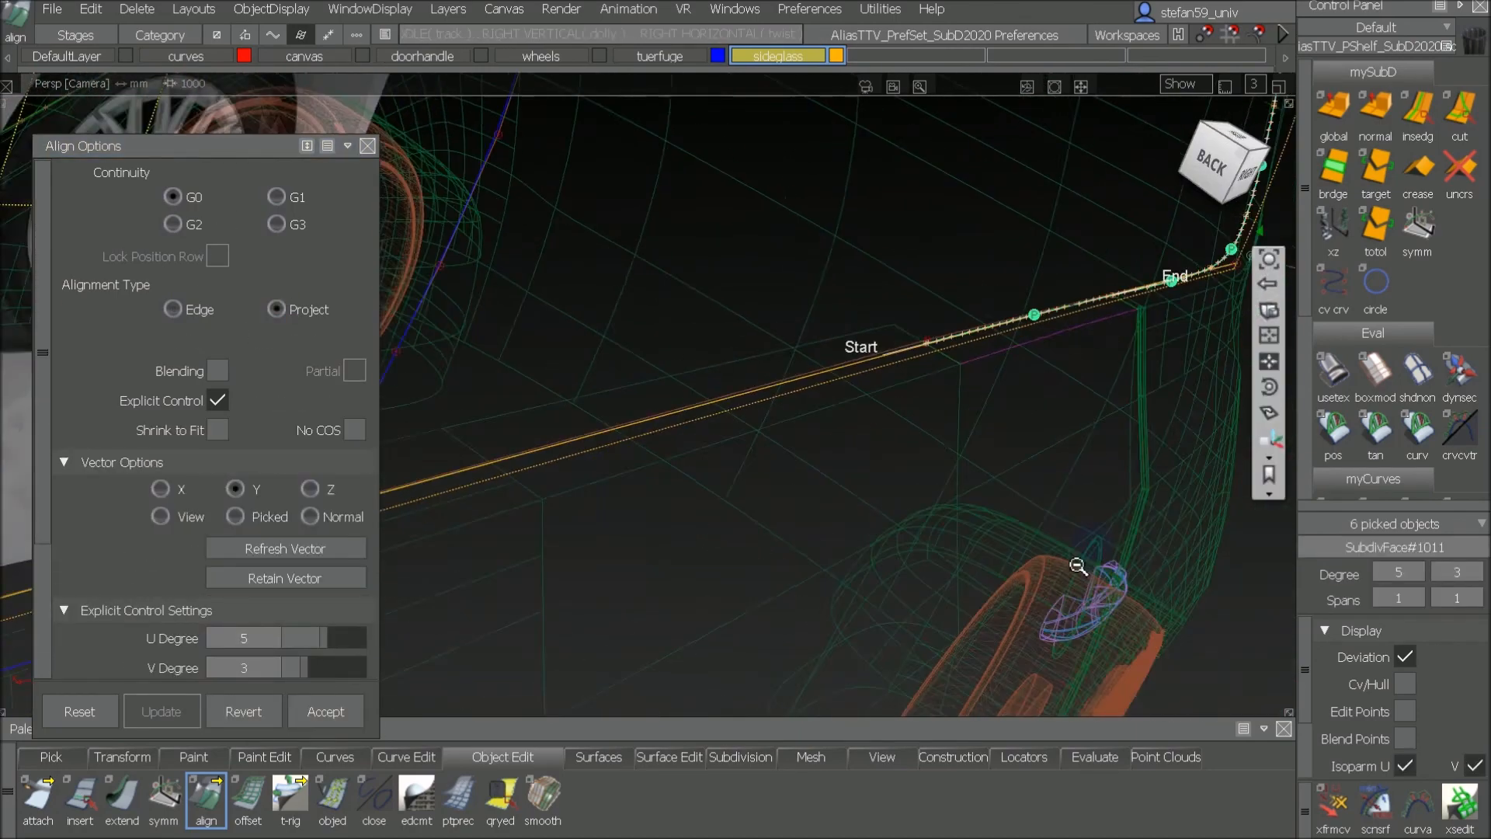
pyautogui.keyDown('alt'); pyautogui.keyDown('shift'); pyautogui.moveTo(1078, 566); pyautogui.dragTo(899, 476, button='middle'); pyautogui.keyUp('shift'); pyautogui.keyUp('alt')
pyautogui.click(325, 710)
pyautogui.click(901, 485)
pyautogui.click(278, 311)
pyautogui.click(326, 711)
pyautogui.click(702, 559)
pyautogui.click(277, 310)
pyautogui.keyDown('alt'); pyautogui.keyDown('shift'); pyautogui.moveTo(784, 660); pyautogui.dragTo(765, 639, button='right'); pyautogui.keyUp('shift'); pyautogui.keyUp('alt')
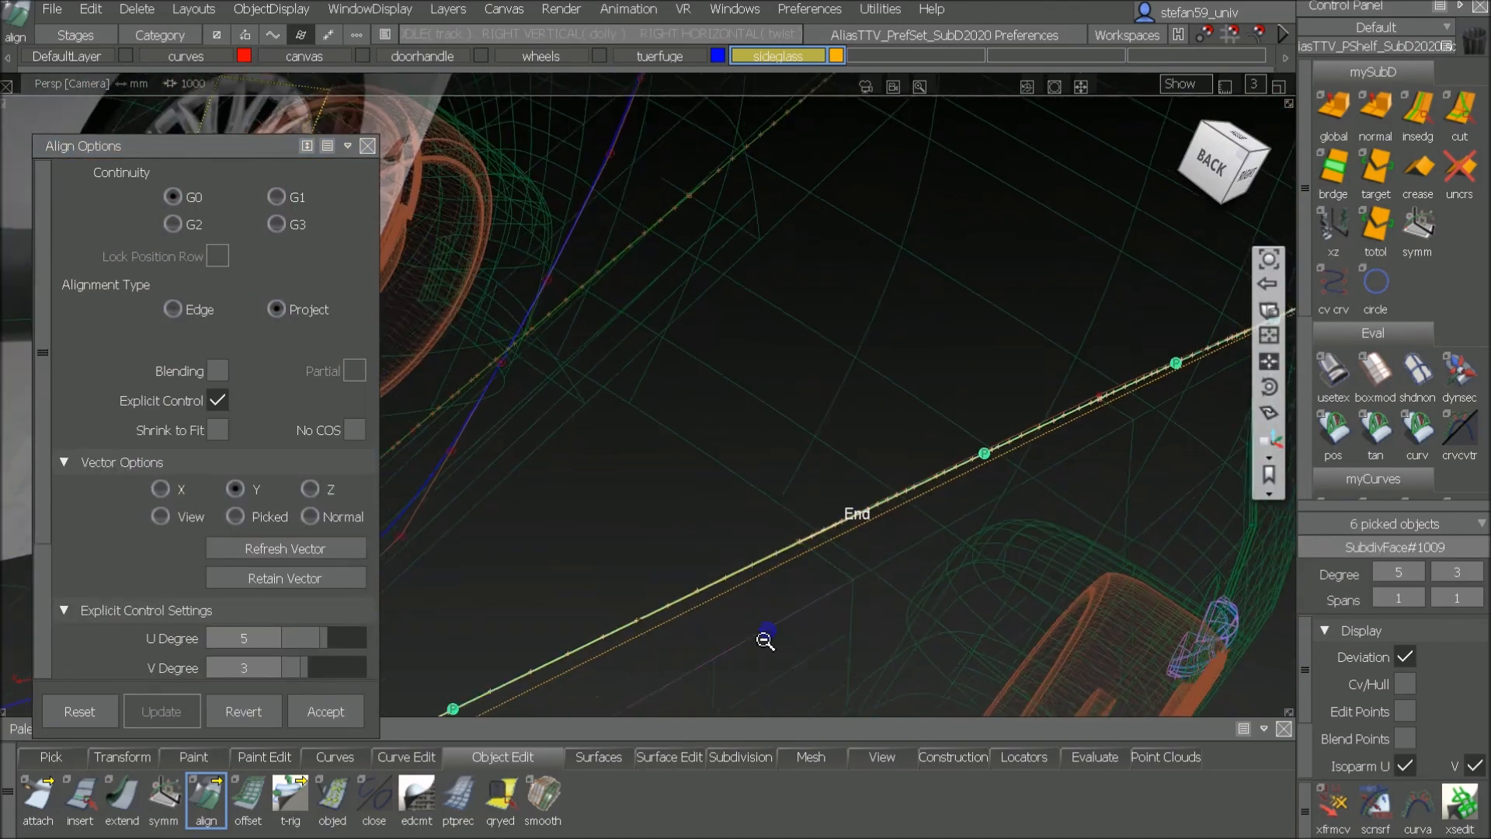
pyautogui.keyDown('alt'); pyautogui.keyDown('shift'); pyautogui.moveTo(765, 639); pyautogui.dragTo(745, 618, button='right'); pyautogui.keyUp('shift'); pyautogui.keyUp('alt')
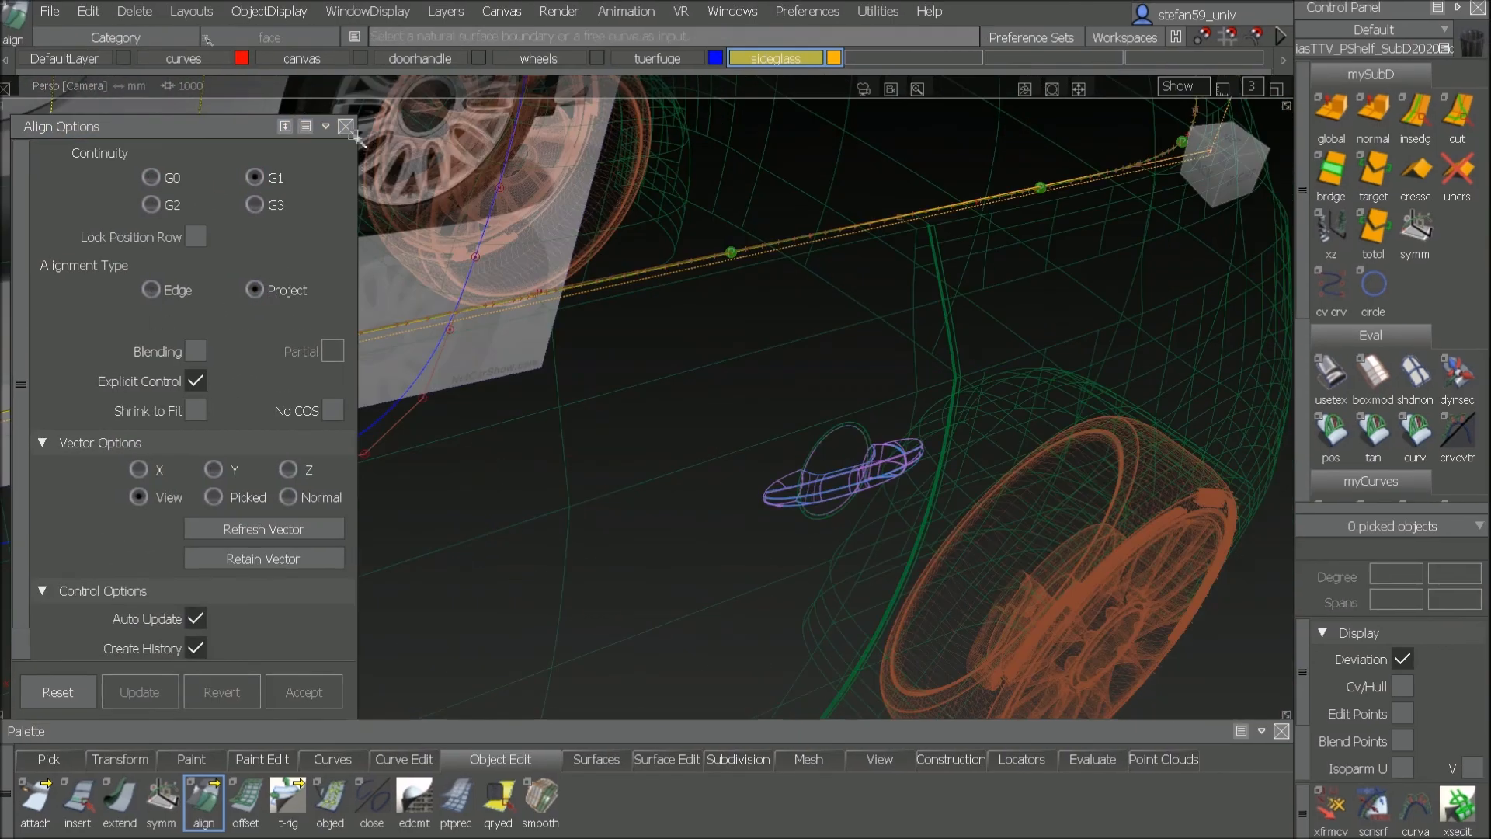
pyautogui.click(349, 133)
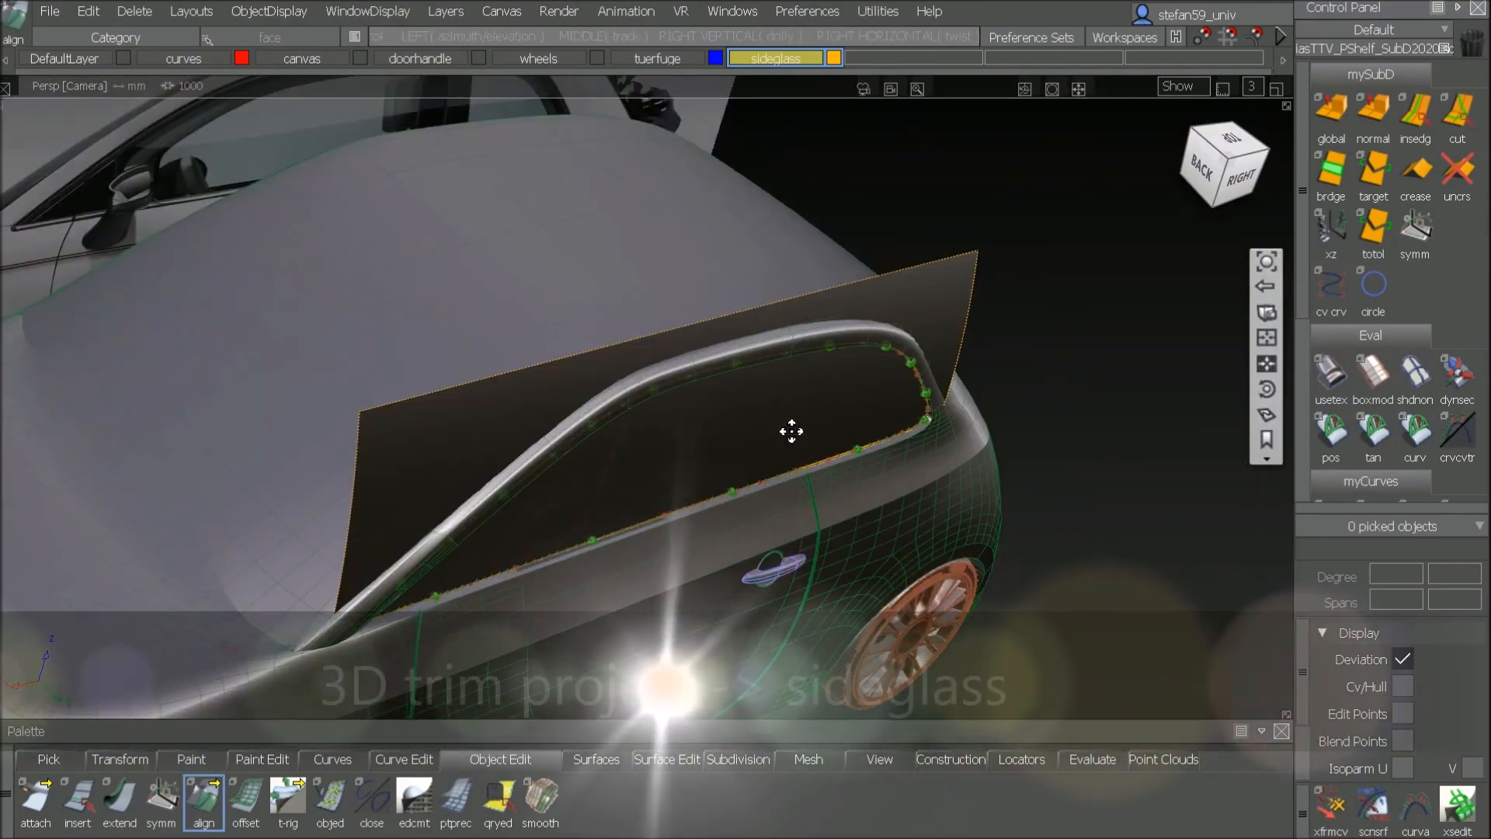
# Step: Start a 3D Trim Project on the side glass using the aligned flange edges as the window outline
pyautogui.keyDown('alt'); pyautogui.keyDown('shift'); pyautogui.moveTo(791, 431); pyautogui.dragTo(682, 406); pyautogui.keyUp('shift'); pyautogui.keyUp('alt')
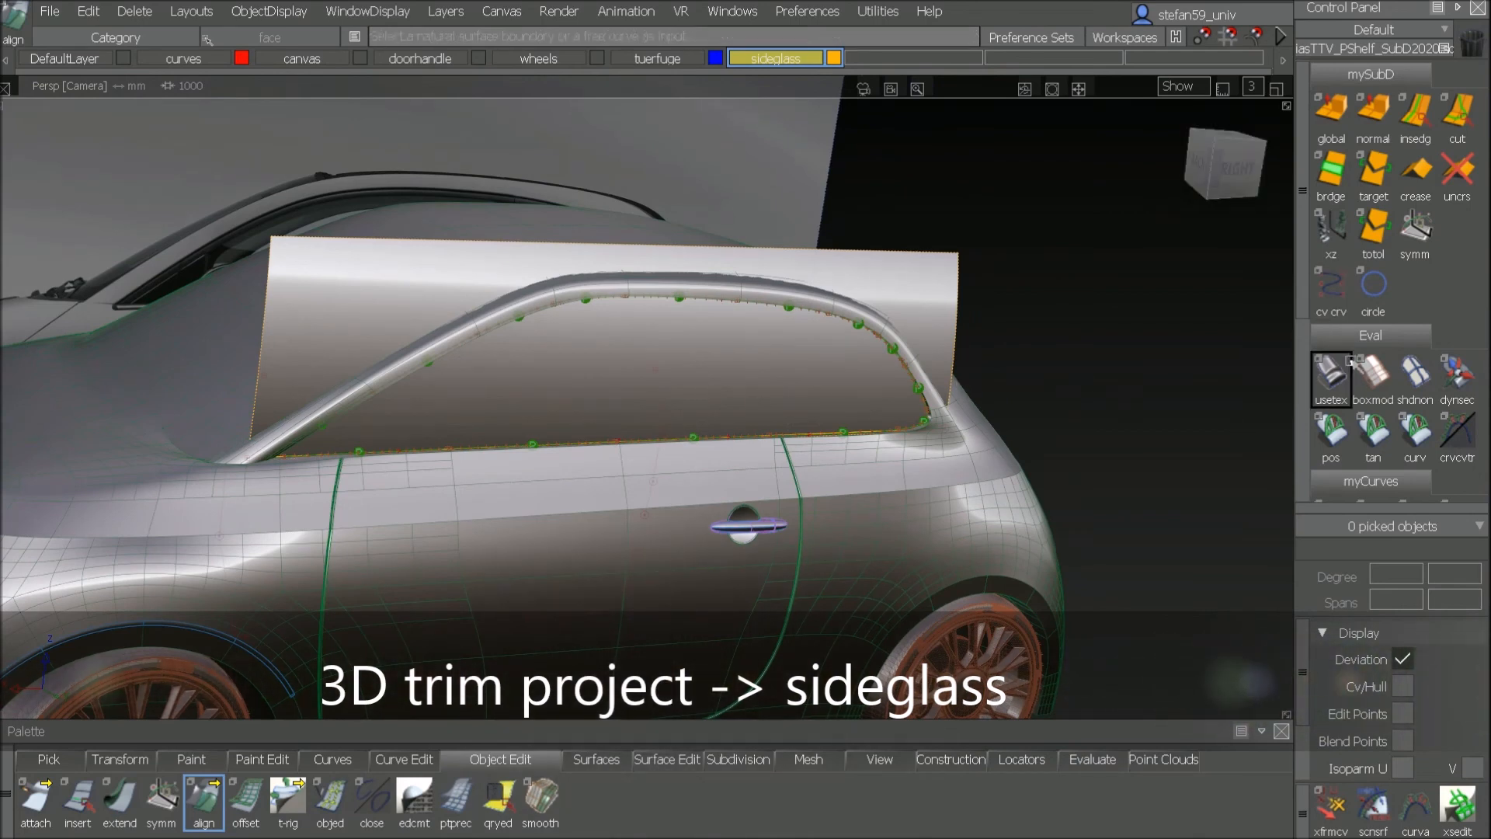
pyautogui.scroll(-4, 1369, 371)
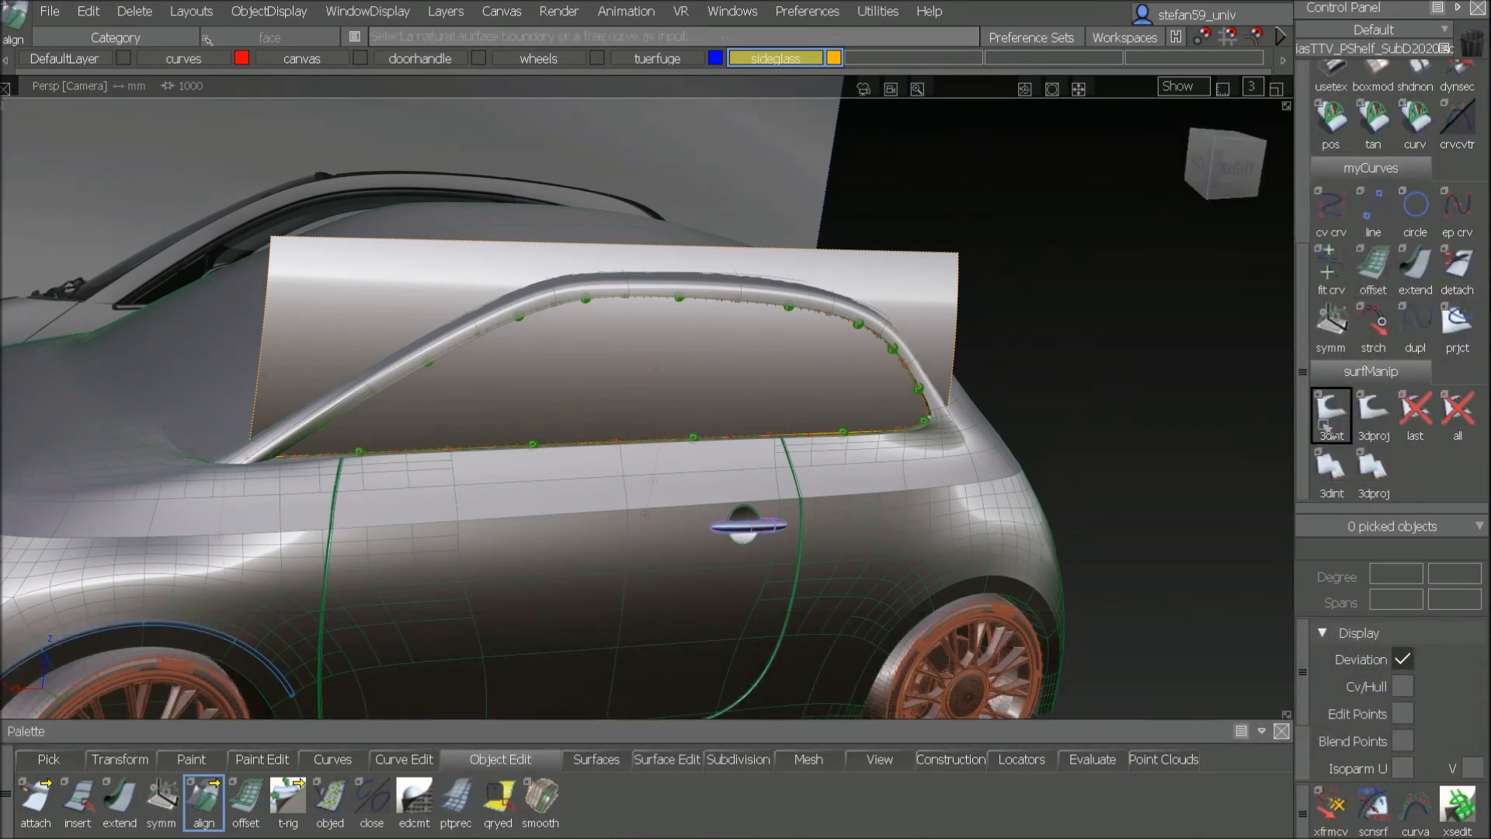
pyautogui.click(1326, 424)
pyautogui.click(643, 371)
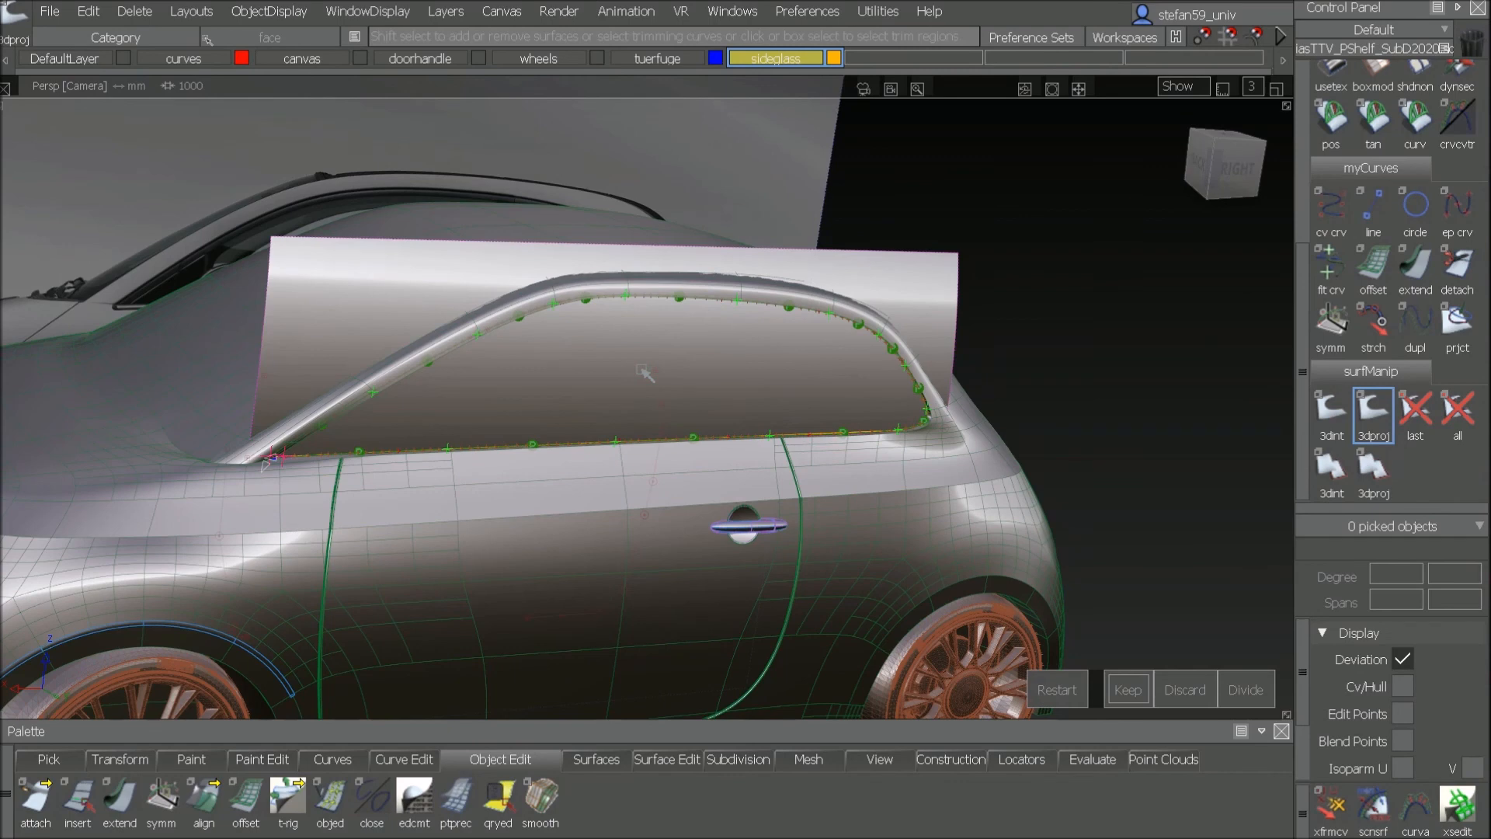
# Step: Extend the two open trim curve ends at the window's front lower corner, accepting removal of their construction history
pyautogui.keyDown('alt'); pyautogui.keyDown('shift'); pyautogui.moveTo(401, 488); pyautogui.dragTo(519, 463); pyautogui.keyUp('shift'); pyautogui.keyUp('alt')
pyautogui.keyDown('alt'); pyautogui.keyDown('shift'); pyautogui.moveTo(519, 464); pyautogui.dragTo(951, 460, button='middle'); pyautogui.keyUp('shift'); pyautogui.keyUp('alt')
pyautogui.keyDown('alt'); pyautogui.keyDown('shift'); pyautogui.moveTo(759, 486); pyautogui.dragTo(799, 417, button='right'); pyautogui.keyUp('shift'); pyautogui.keyUp('alt')
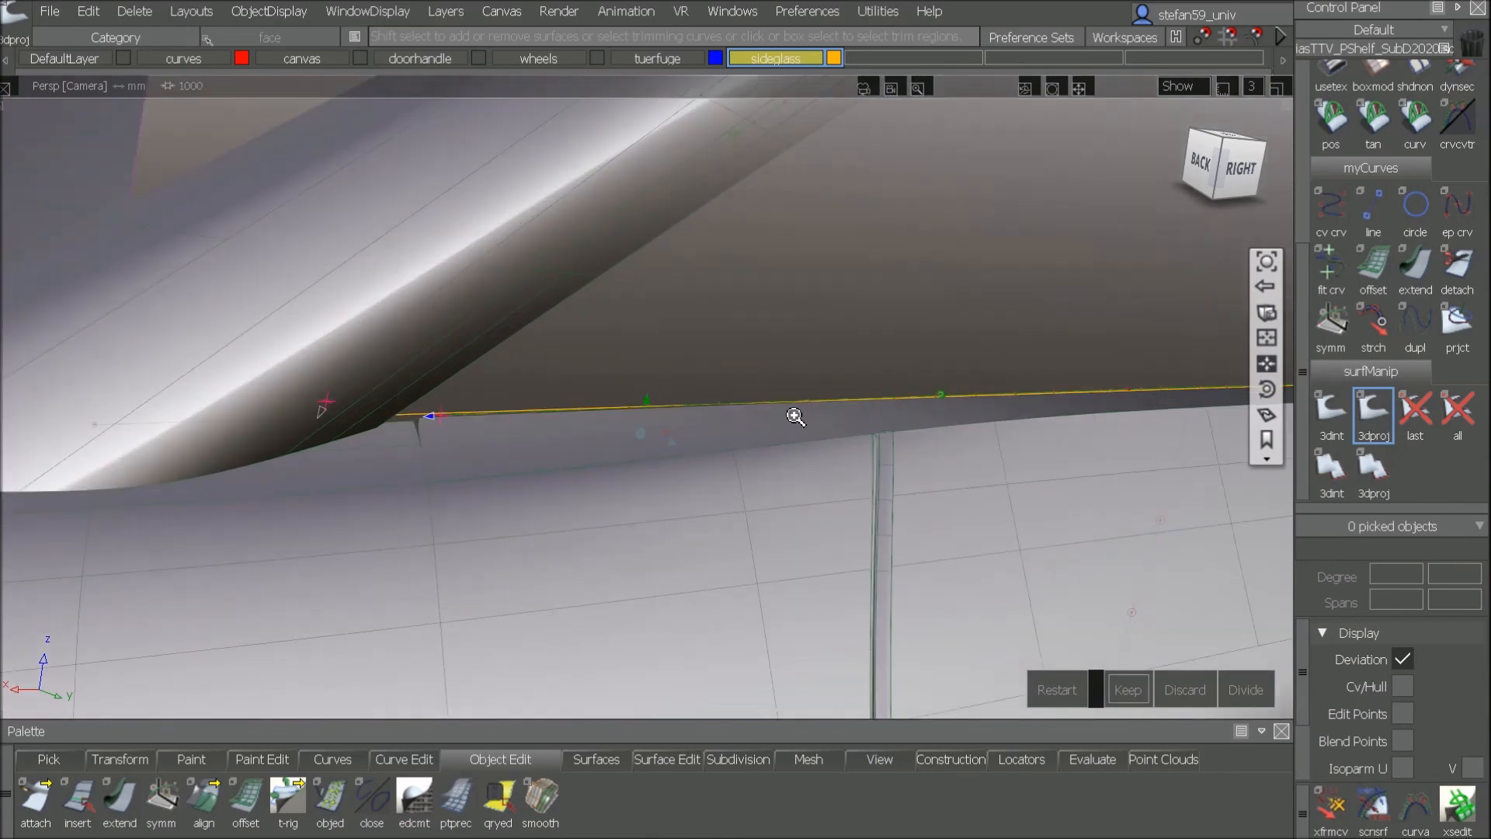
pyautogui.click(419, 418)
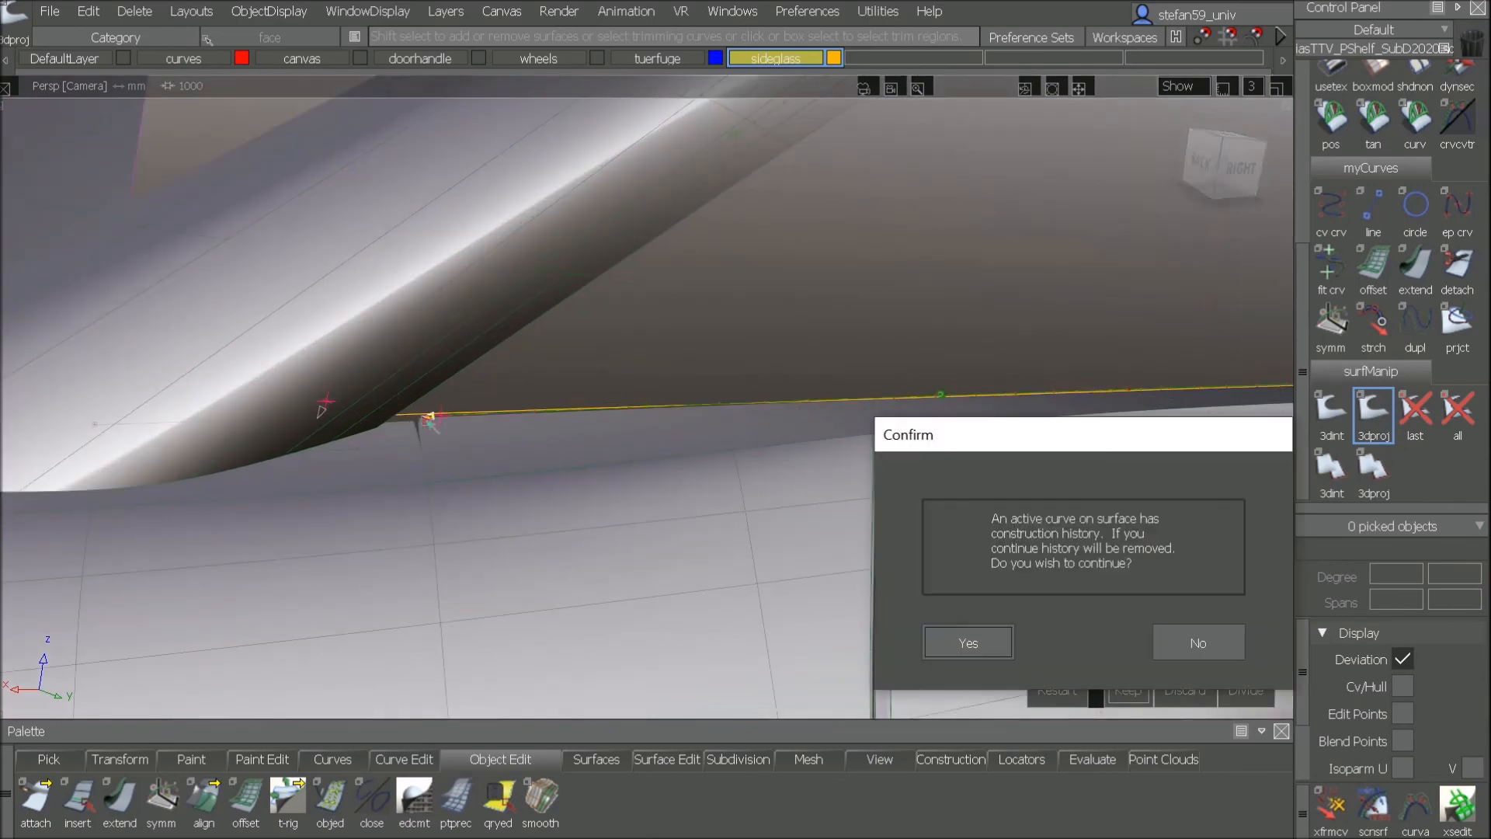
pyautogui.click(953, 648)
pyautogui.click(320, 416)
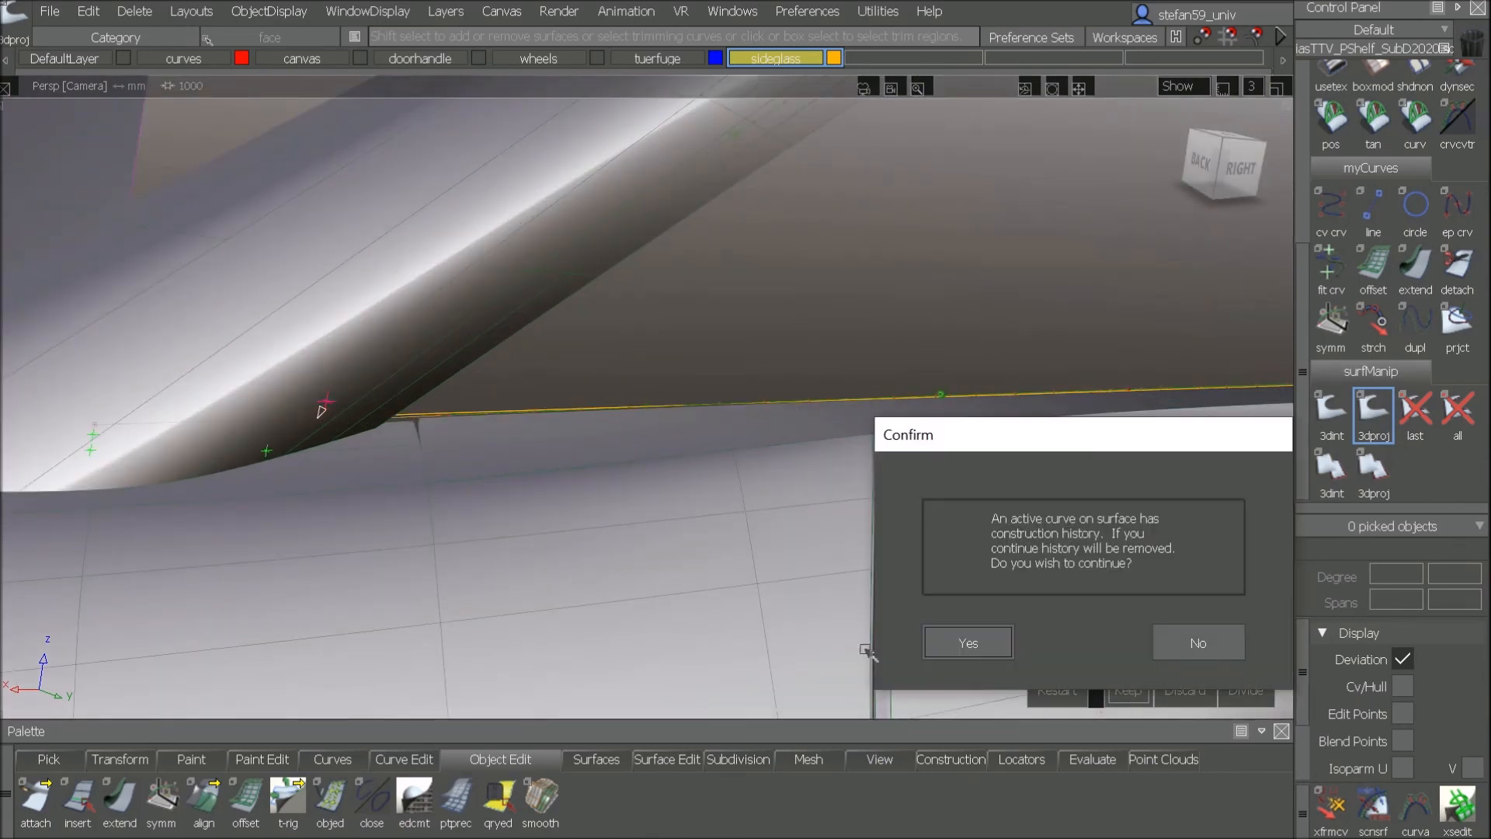
pyautogui.click(967, 642)
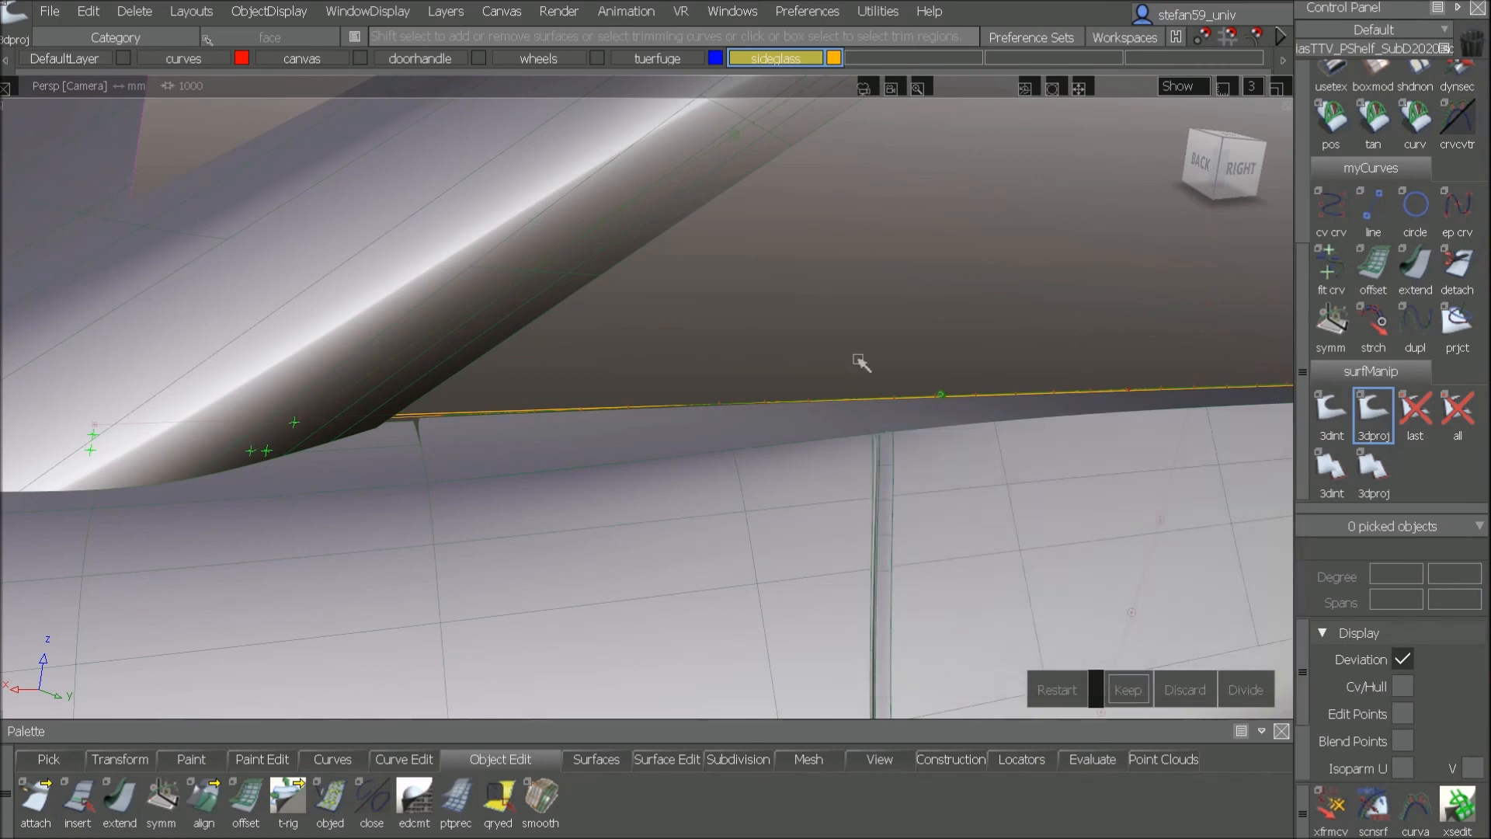
# Step: Keep only the side glass region inside the window outline and check the trimmed glass in the back view
pyautogui.click(958, 277)
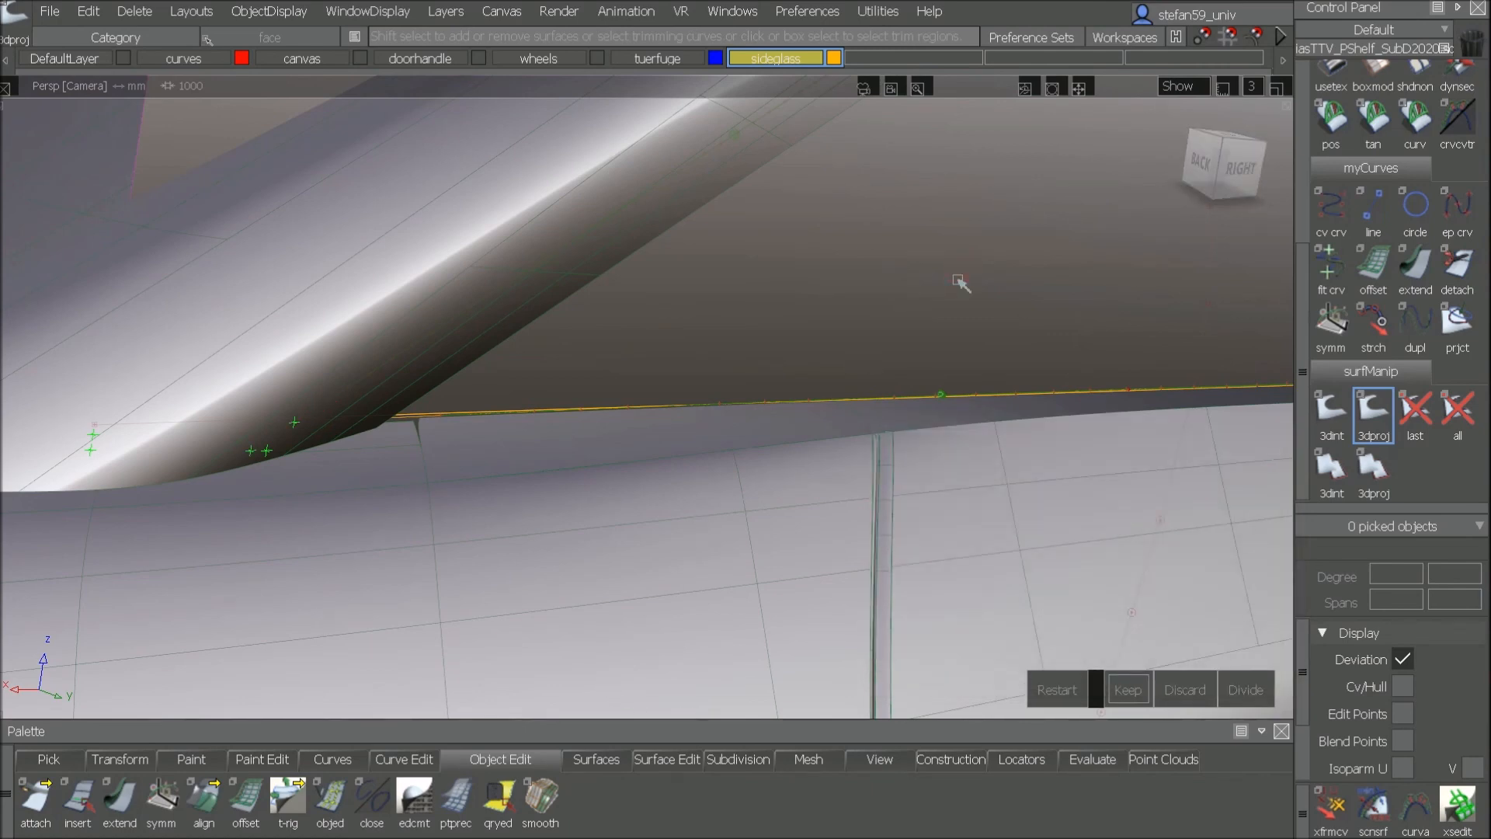
pyautogui.keyDown('alt'); pyautogui.keyDown('shift'); pyautogui.moveTo(997, 390); pyautogui.dragTo(963, 497, button='right'); pyautogui.keyUp('shift'); pyautogui.keyUp('alt')
pyautogui.keyDown('alt'); pyautogui.keyDown('shift'); pyautogui.moveTo(952, 496); pyautogui.dragTo(742, 510, button='middle'); pyautogui.keyUp('shift'); pyautogui.keyUp('alt')
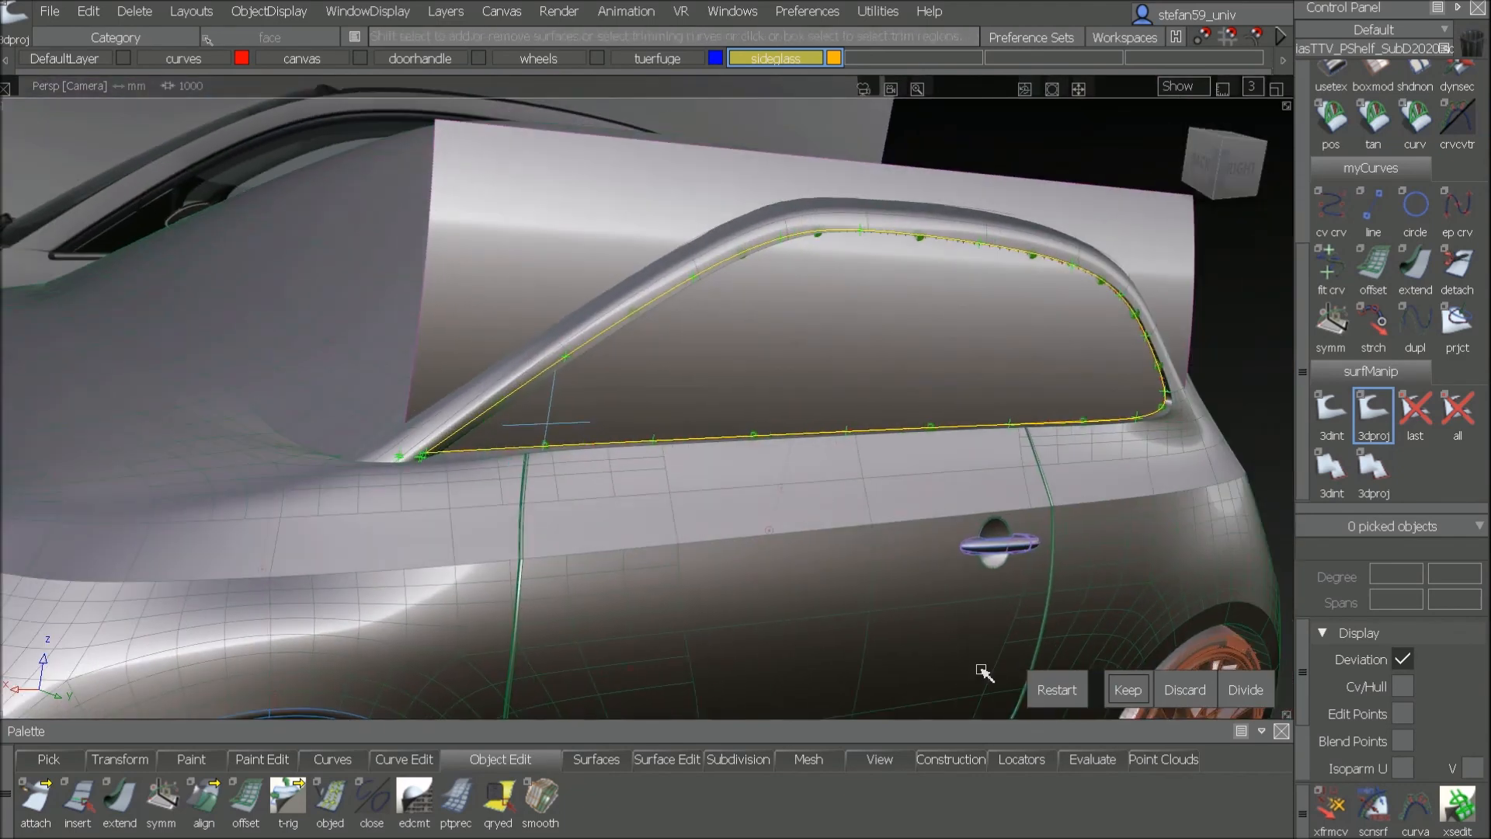
pyautogui.click(1123, 686)
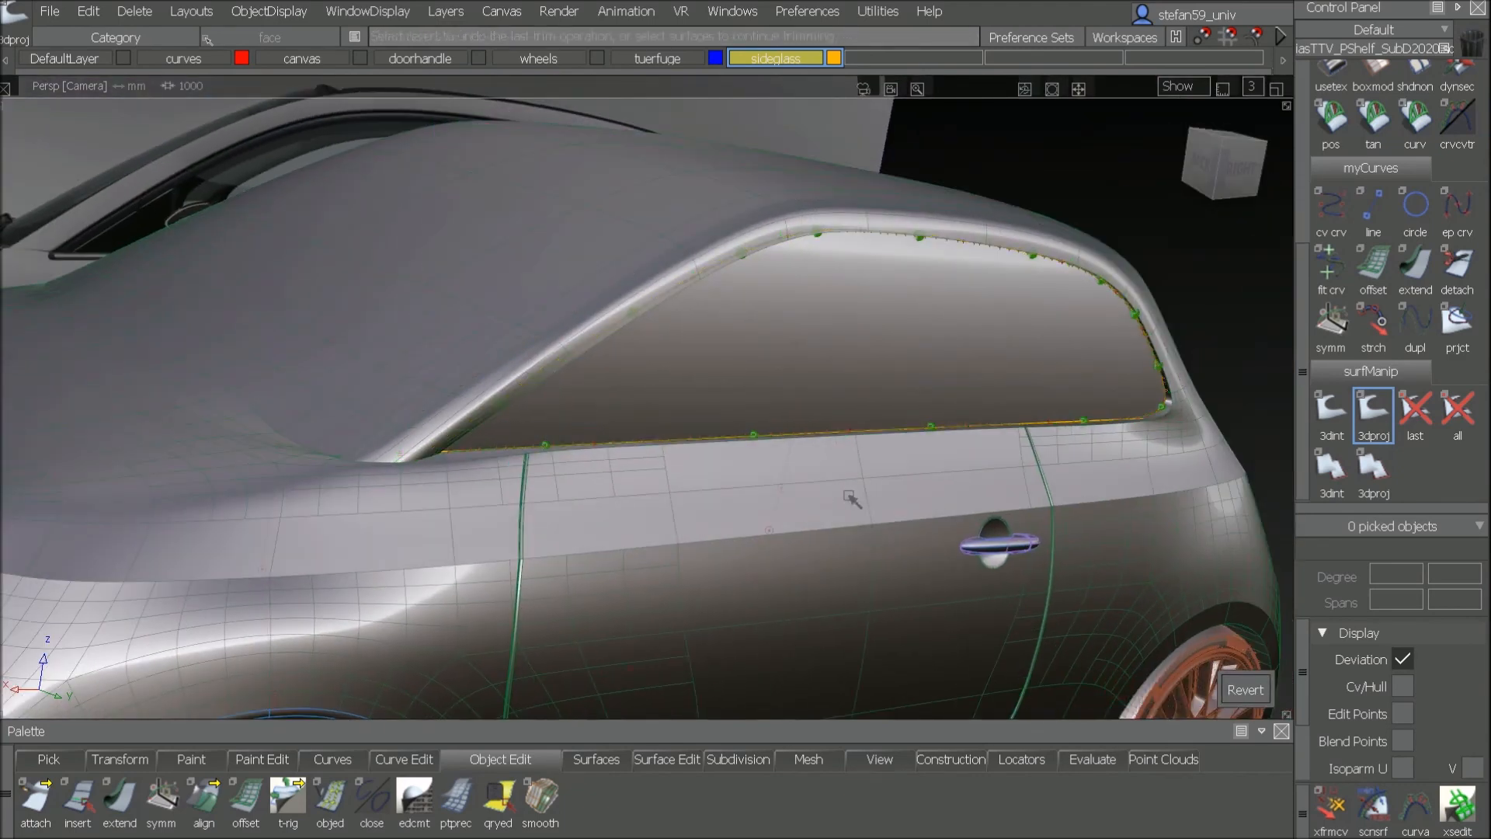
pyautogui.keyDown('alt'); pyautogui.keyDown('shift'); pyautogui.moveTo(703, 439); pyautogui.dragTo(1116, 240); pyautogui.keyUp('shift'); pyautogui.keyUp('alt')
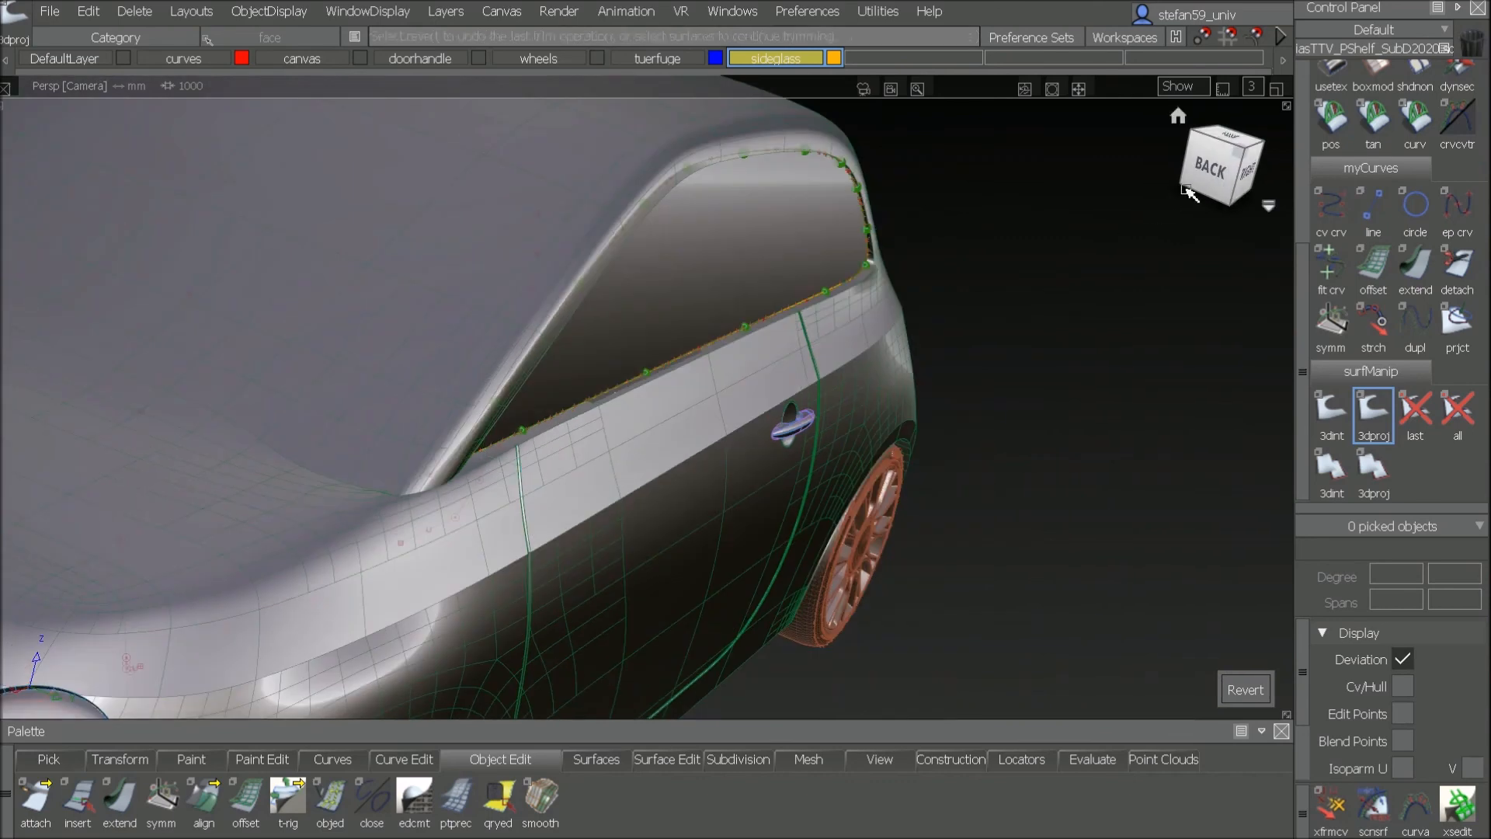
pyautogui.click(1206, 174)
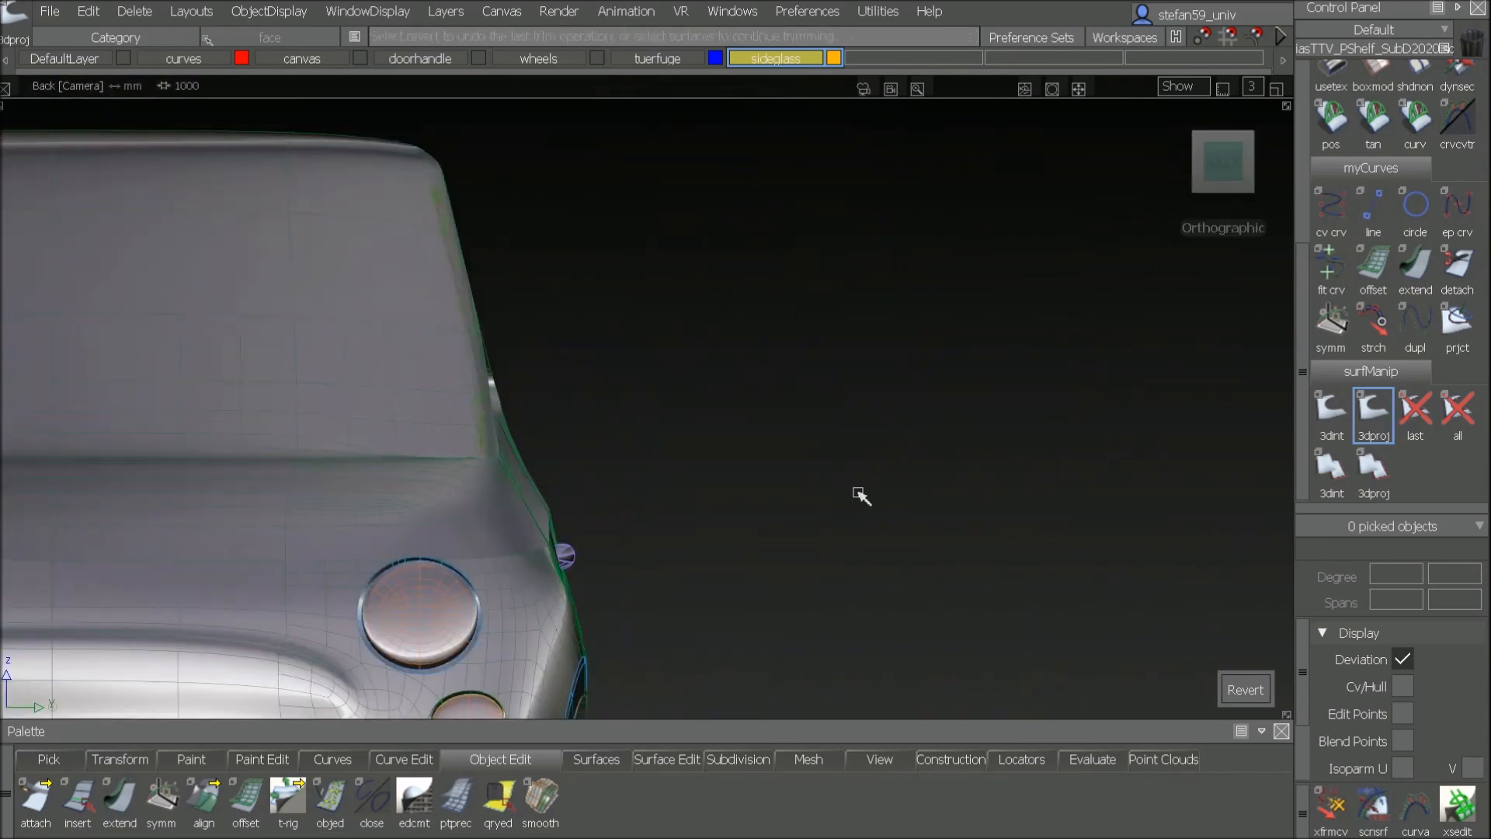
# Step: Pick the car body subdivision surface in the back view, show its CVs and hull, and display it in box mode
pyautogui.keyDown('alt'); pyautogui.keyDown('shift'); pyautogui.moveTo(746, 449); pyautogui.dragTo(1172, 423, button='middle'); pyautogui.keyUp('shift'); pyautogui.keyUp('alt')
pyautogui.keyDown('alt'); pyautogui.keyDown('shift'); pyautogui.moveTo(1055, 371); pyautogui.dragTo(1015, 452, button='right'); pyautogui.keyUp('shift'); pyautogui.keyUp('alt')
pyautogui.keyDown('alt'); pyautogui.keyDown('shift'); pyautogui.moveTo(1016, 453); pyautogui.dragTo(911, 373, button='middle'); pyautogui.keyUp('shift'); pyautogui.keyUp('alt')
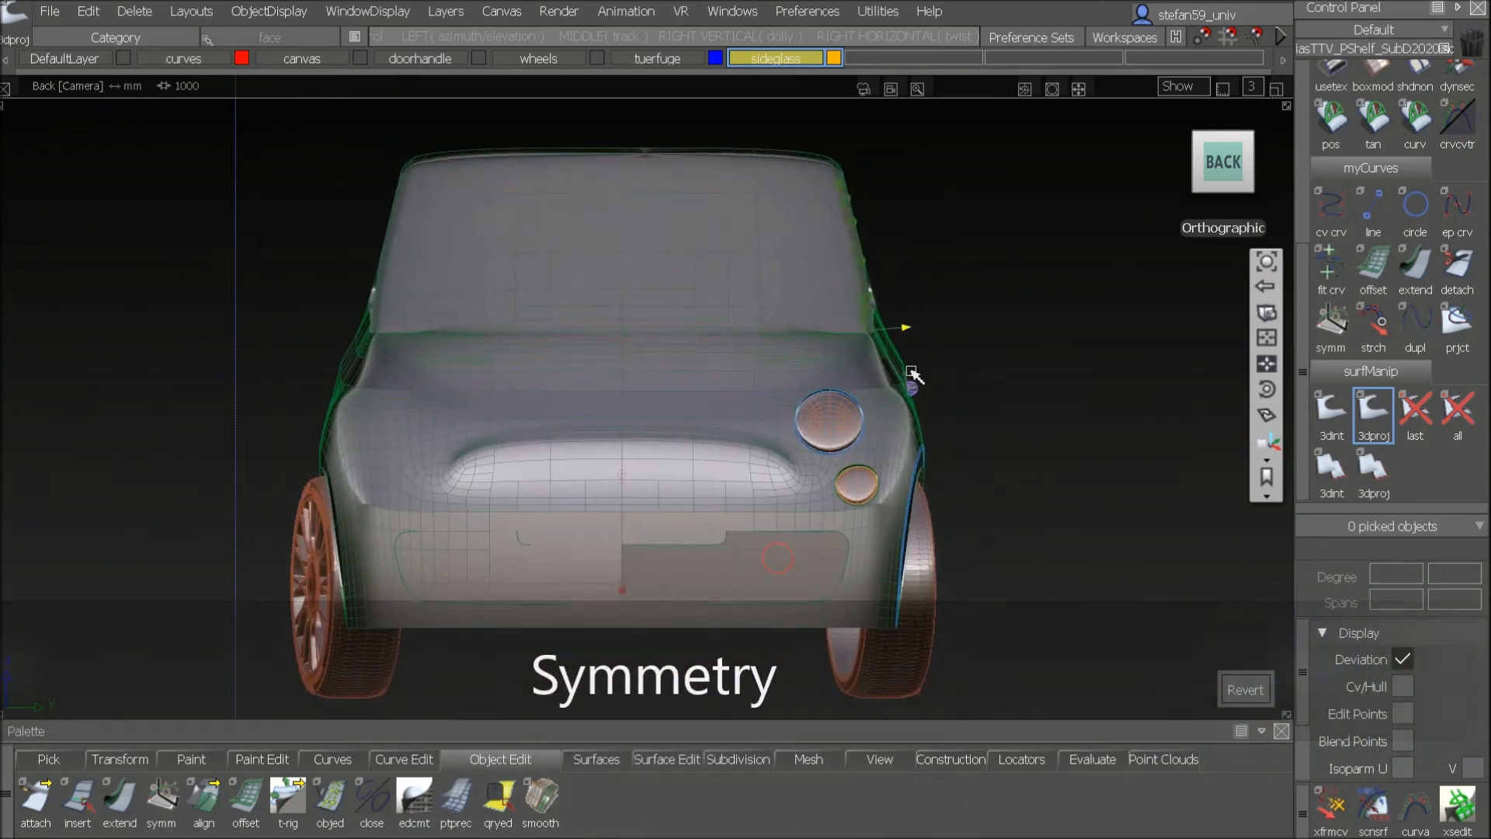
pyautogui.keyDown('ctrl'); pyautogui.keyDown('shift'); pyautogui.moveTo(912, 374); pyautogui.dragTo(843, 346, button='right'); pyautogui.keyUp('shift'); pyautogui.keyUp('ctrl')
pyautogui.moveTo(980, 463); pyautogui.dragTo(934, 247)
pyautogui.keyDown('ctrl'); pyautogui.keyDown('shift'); pyautogui.moveTo(932, 303); pyautogui.dragTo(933, 303); pyautogui.keyUp('shift'); pyautogui.keyUp('ctrl')
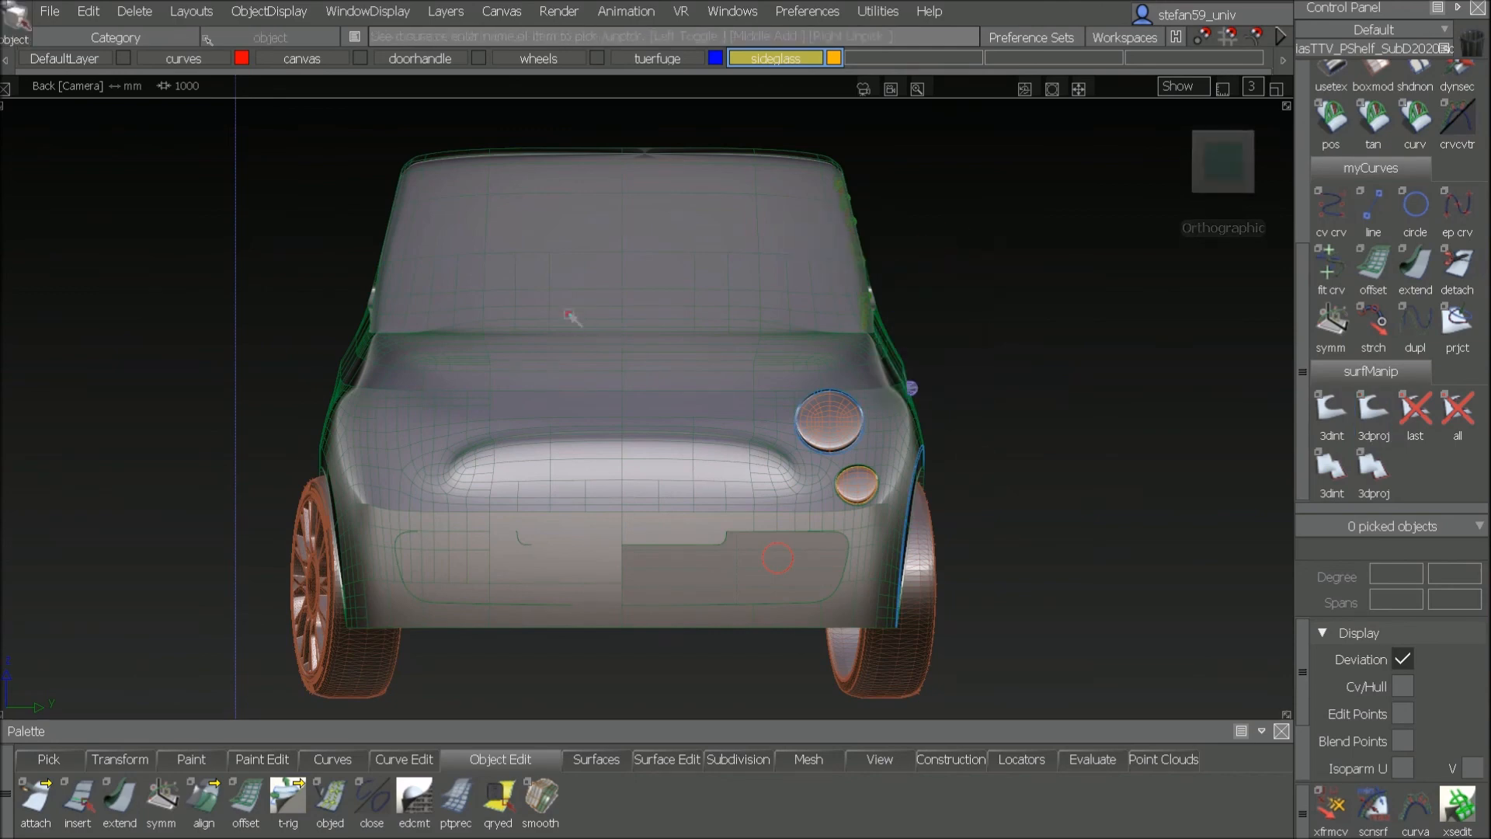
pyautogui.click(573, 316)
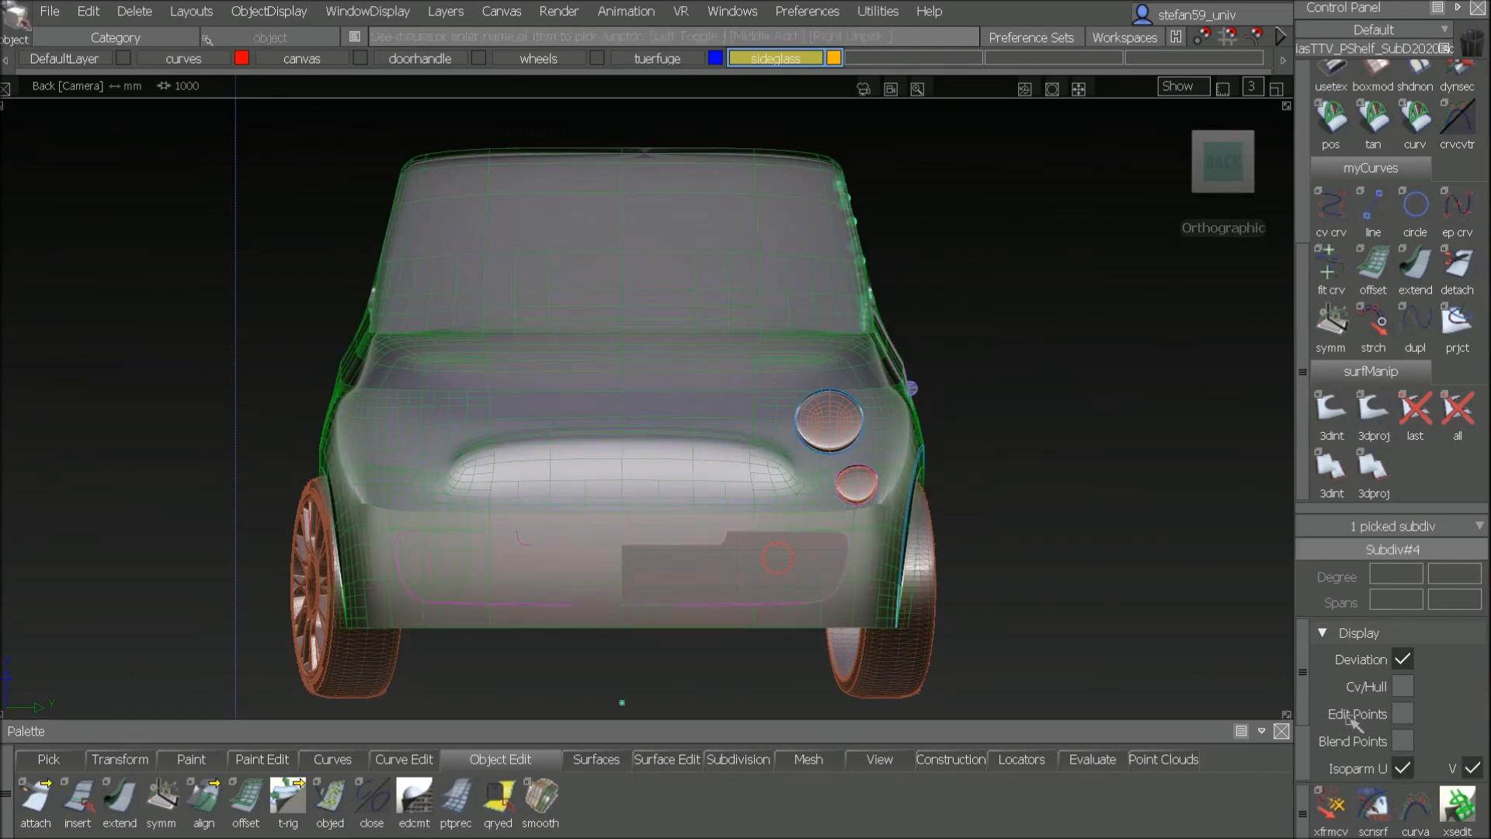
pyautogui.click(1402, 688)
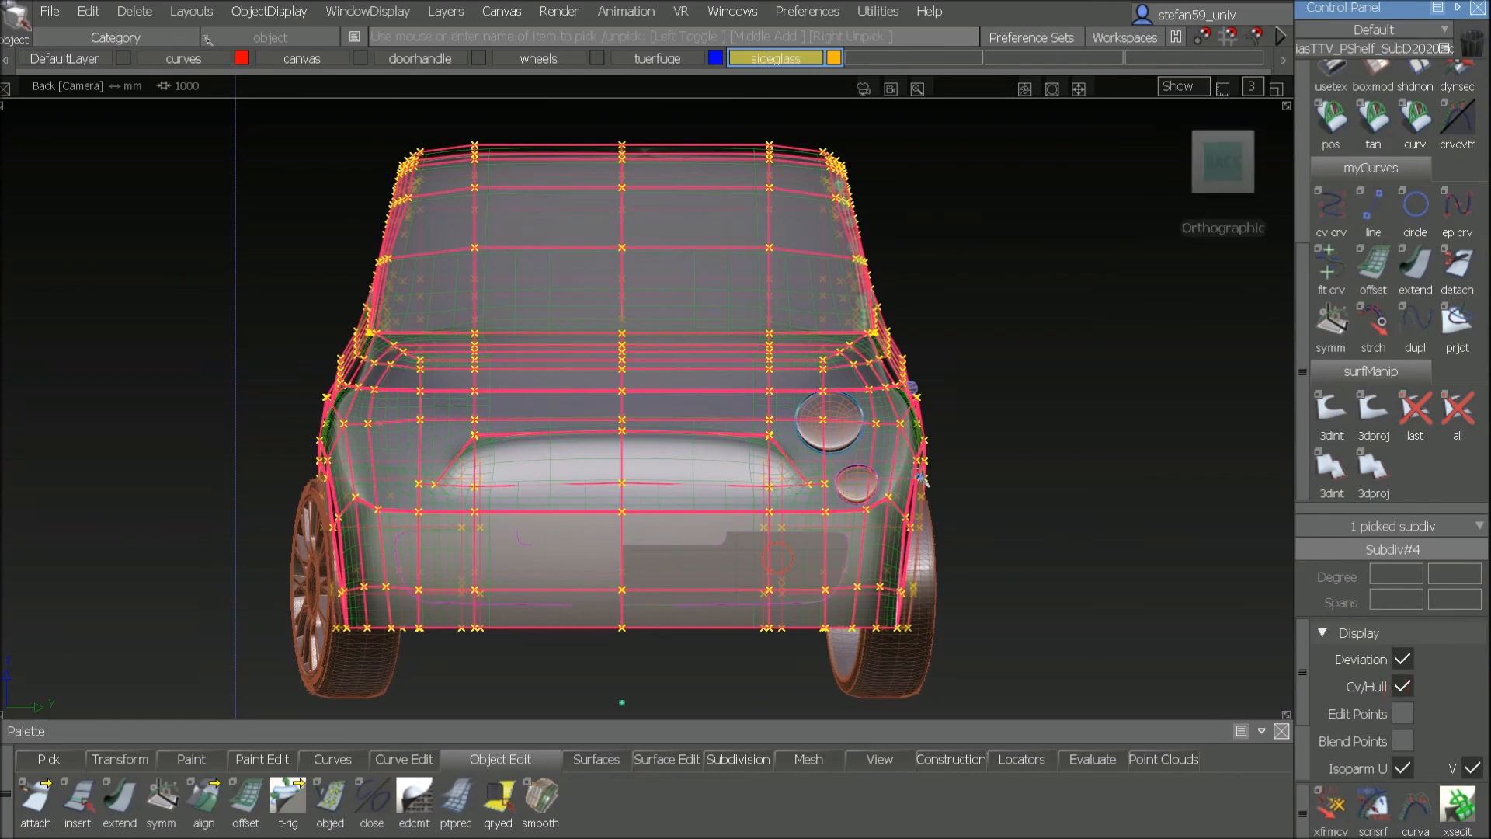
pyautogui.click(1414, 78)
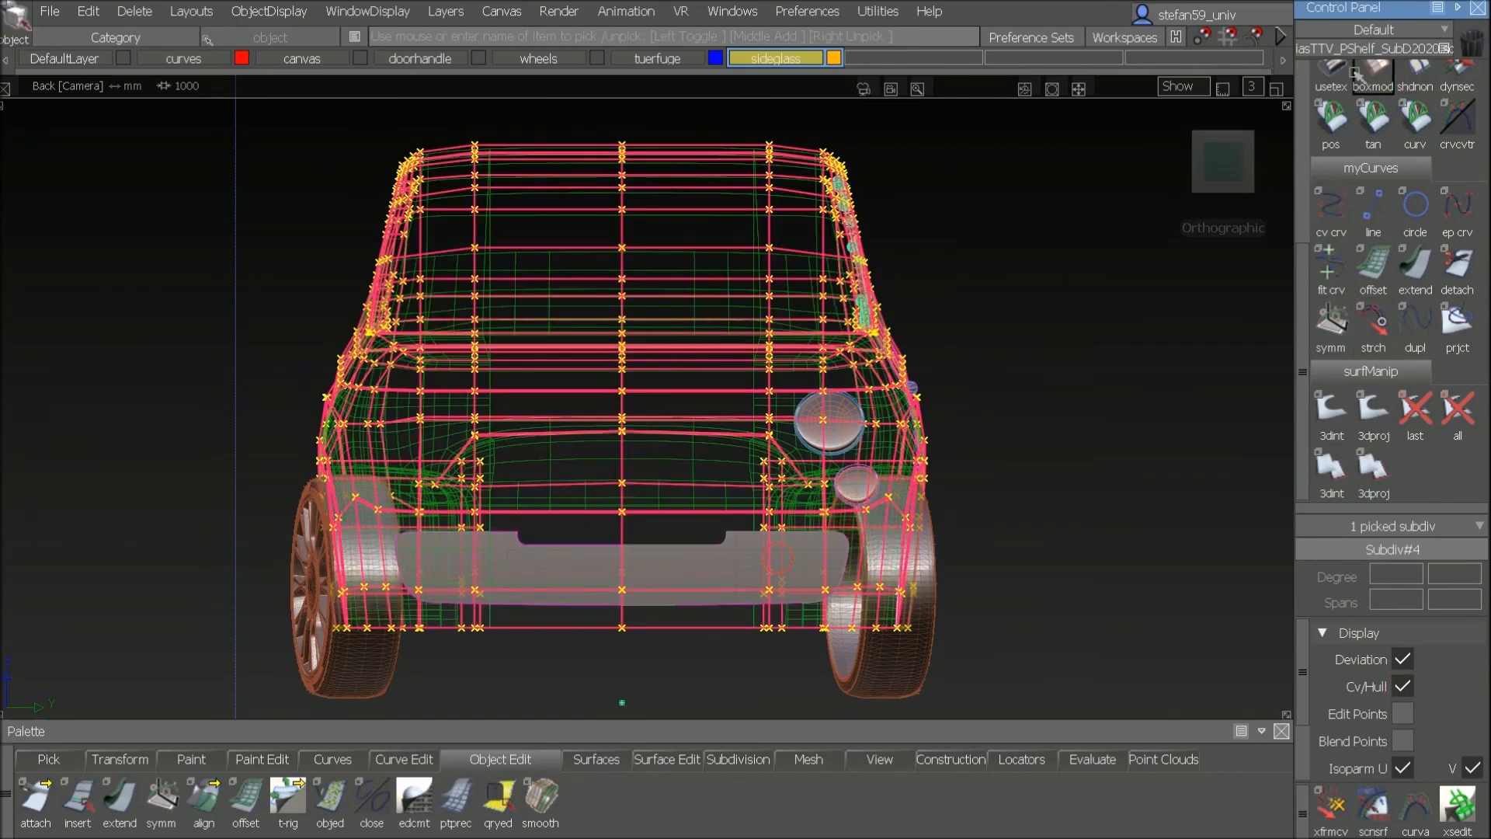
pyautogui.click(1377, 78)
# Step: Delete the car body's construction history and accept the removal
pyautogui.click(134, 12)
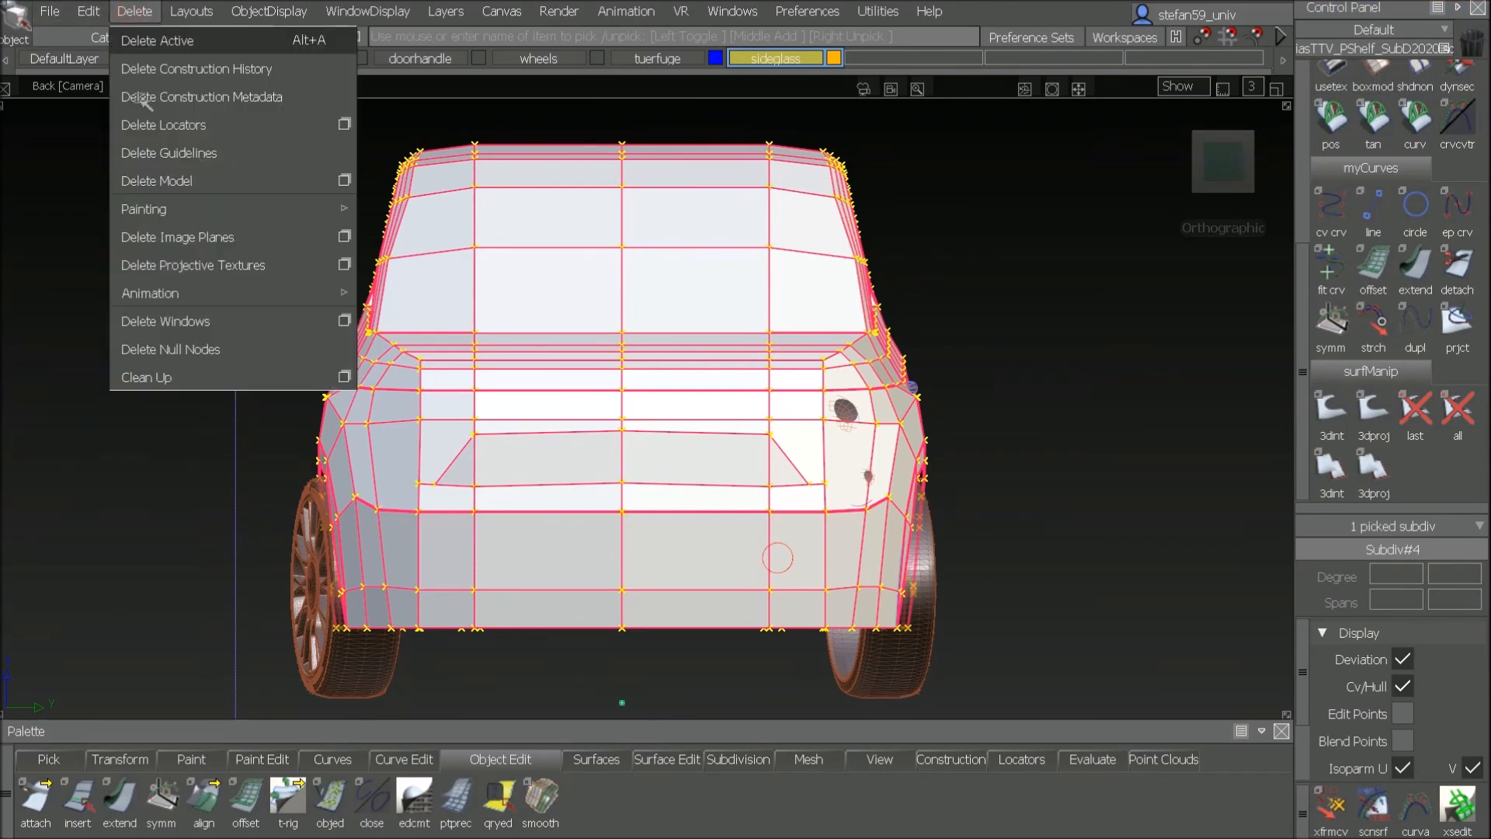
pyautogui.click(157, 70)
pyautogui.click(968, 634)
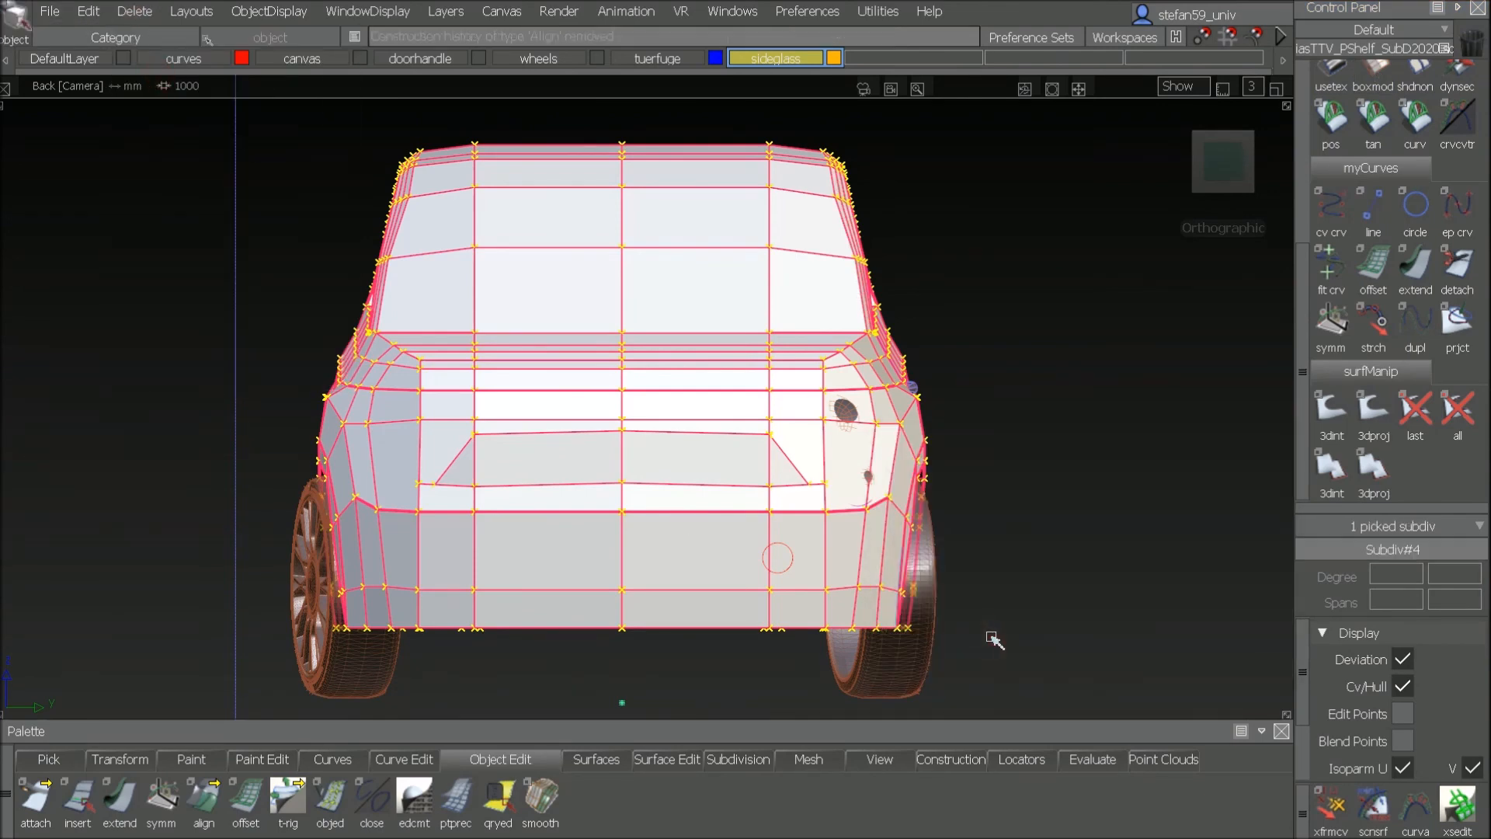
# Step: Delete the body faces on the side of the centre line without headlights, accepting the possible loss of construction history
pyautogui.click(995, 419)
pyautogui.keyDown('ctrl'); pyautogui.keyDown('shift'); pyautogui.moveTo(994, 420); pyautogui.dragTo(982, 547); pyautogui.keyUp('shift'); pyautogui.keyUp('ctrl')
pyautogui.moveTo(225, 115); pyautogui.dragTo(588, 672)
pyautogui.press('Delete')
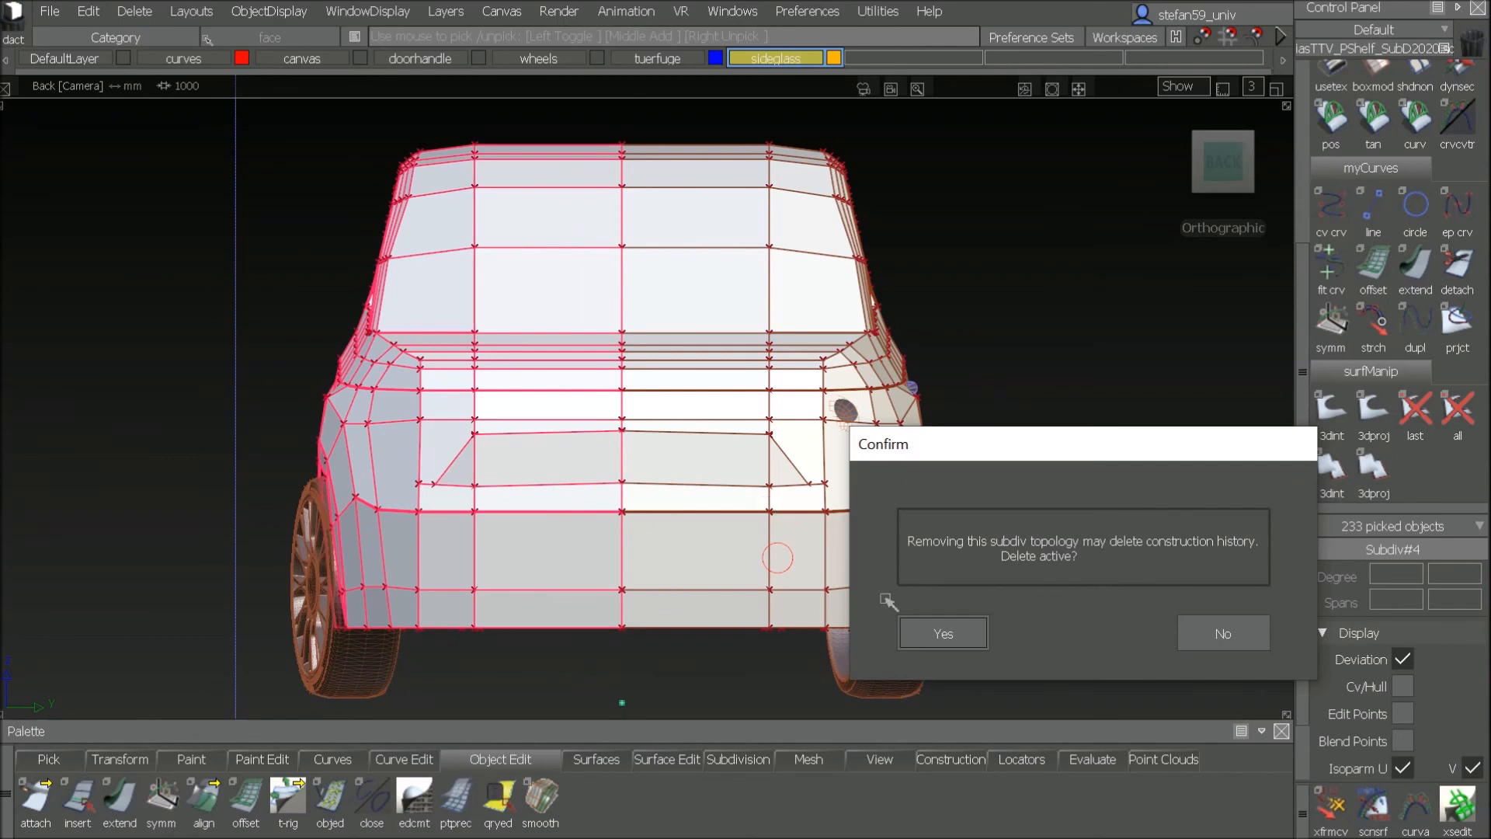
pyautogui.click(940, 630)
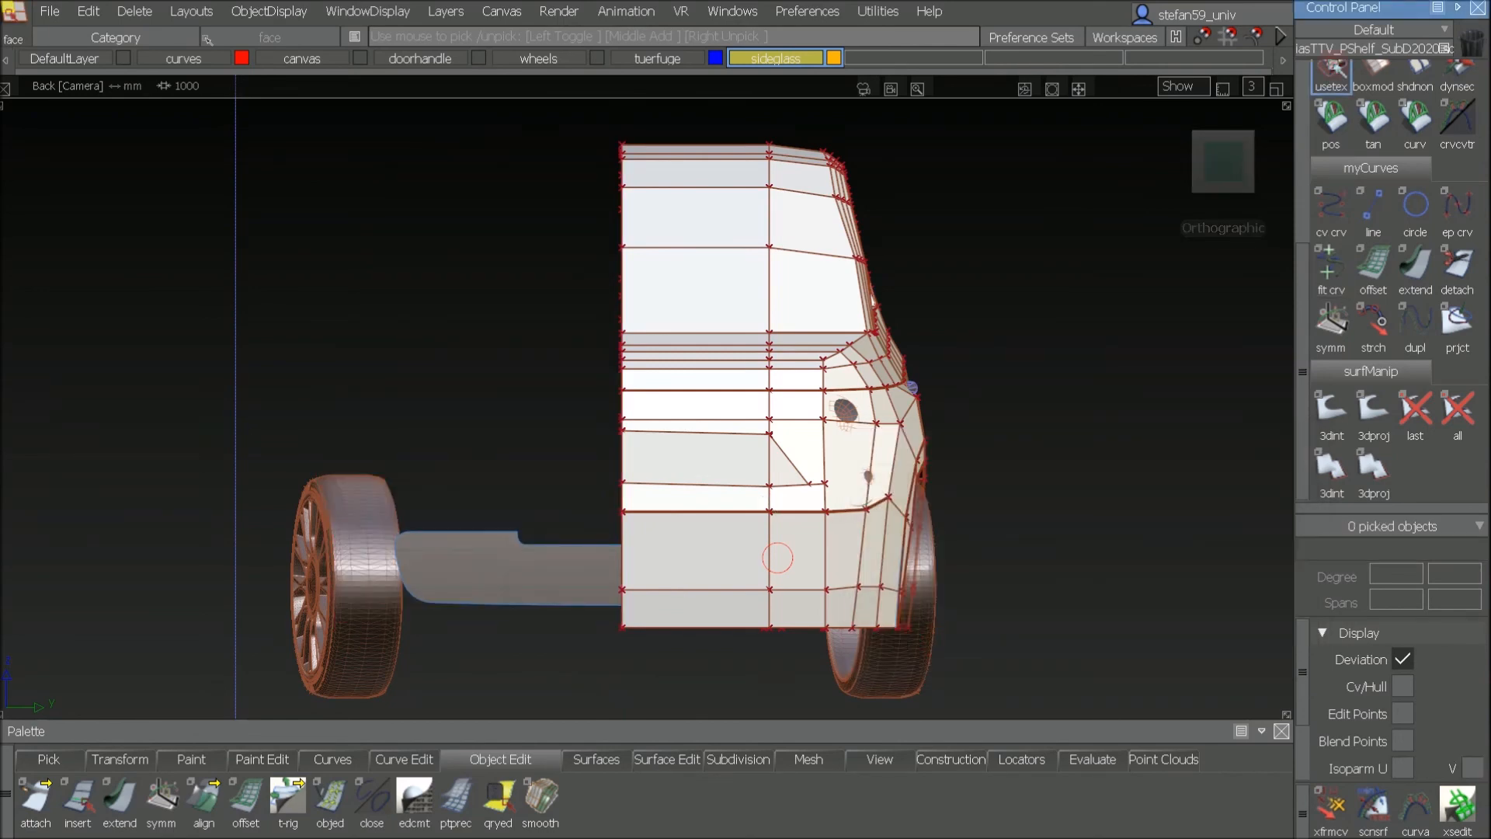
# Step: Create a new layer for the half body and hide the wheels layer
pyautogui.keyDown('alt'); pyautogui.keyDown('shift'); pyautogui.moveTo(1020, 300); pyautogui.dragTo(819, 358); pyautogui.keyUp('shift'); pyautogui.keyUp('alt')
pyautogui.keyDown('alt'); pyautogui.keyDown('shift'); pyautogui.moveTo(957, 553); pyautogui.dragTo(938, 495, button='middle'); pyautogui.keyUp('shift'); pyautogui.keyUp('alt')
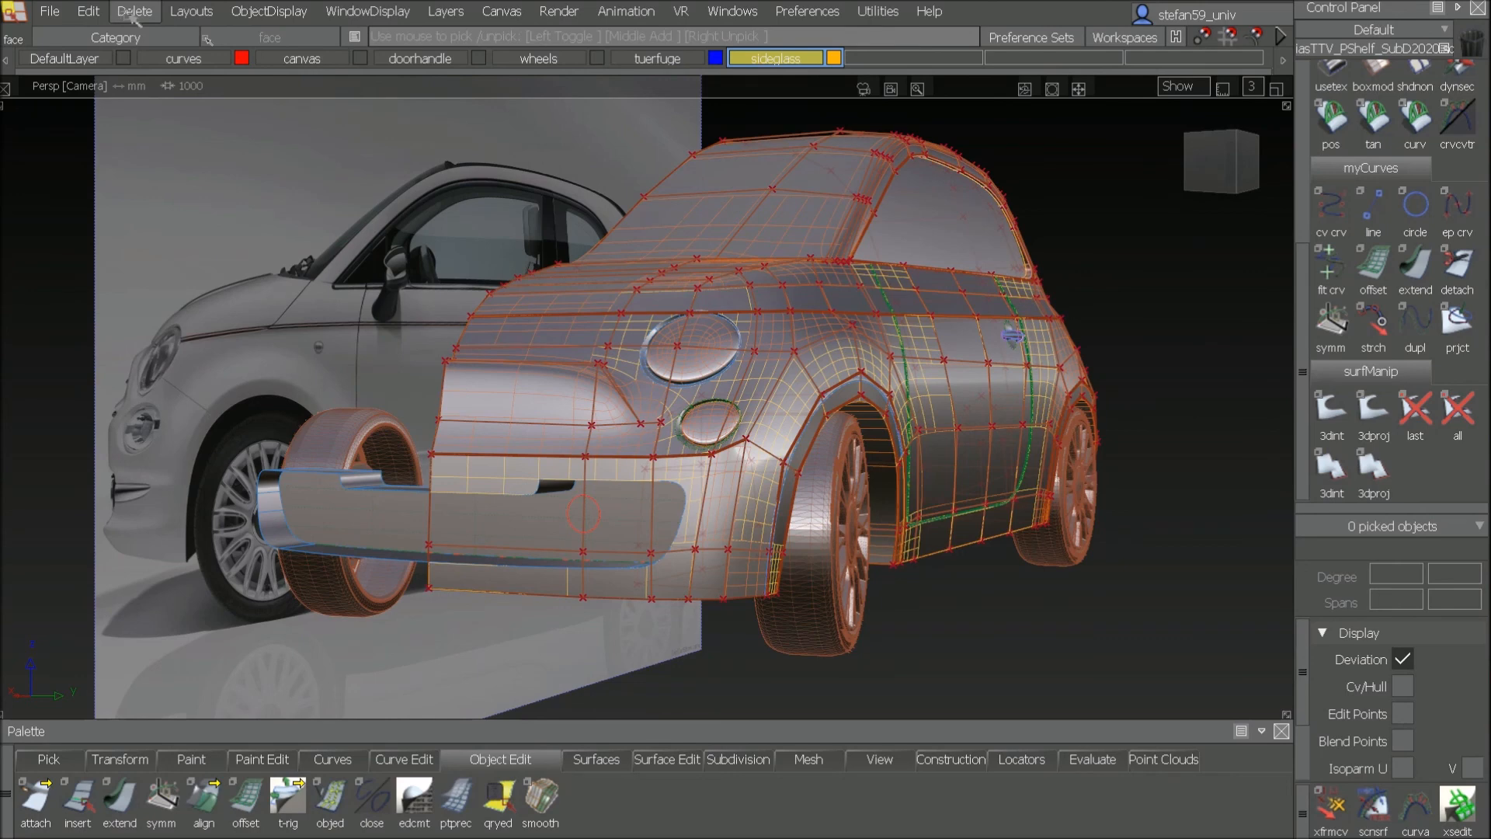
pyautogui.click(445, 11)
pyautogui.click(456, 34)
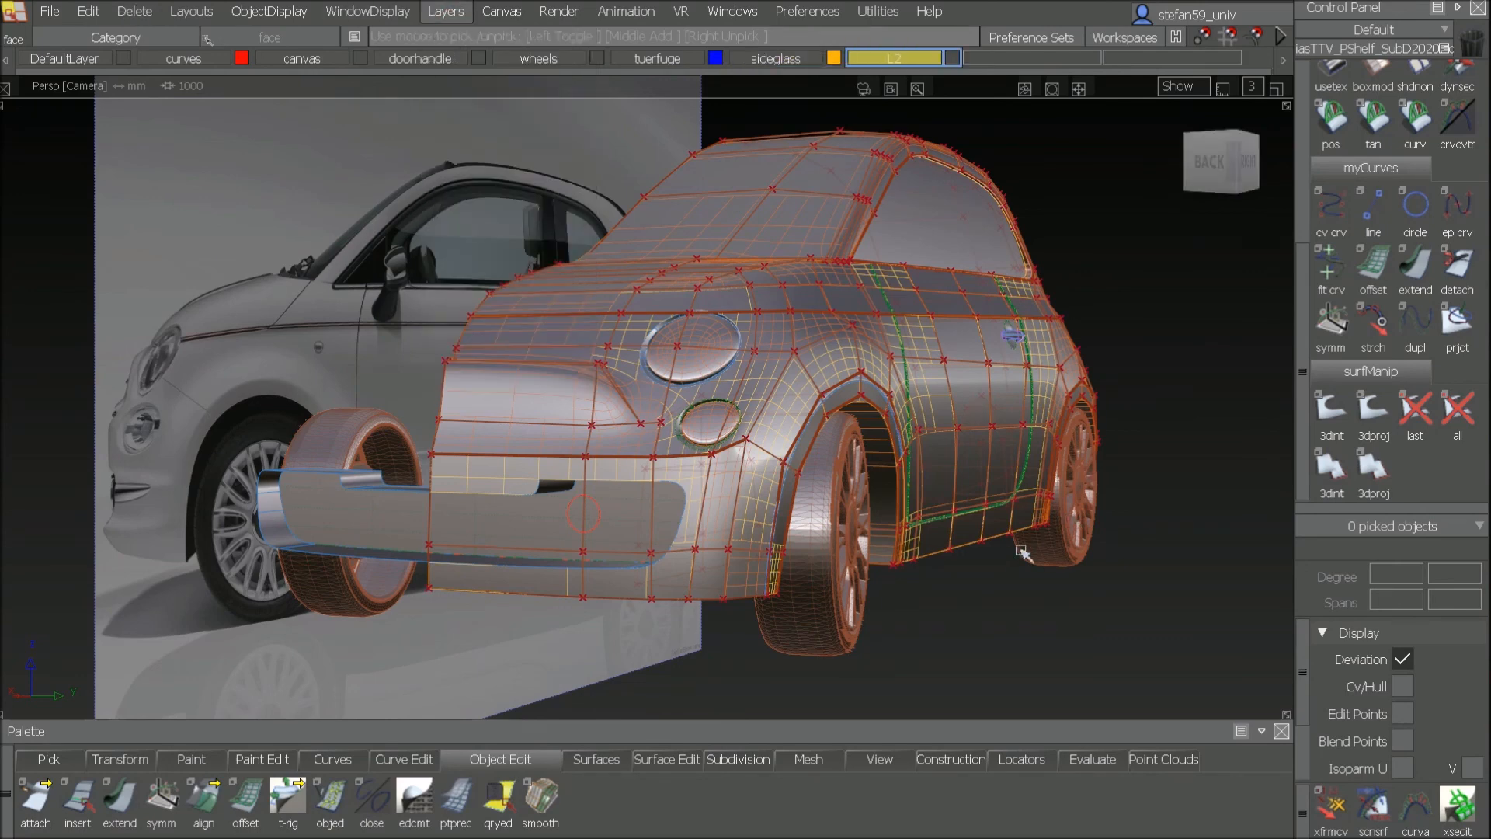
pyautogui.keyDown('ctrl'); pyautogui.keyDown('shift'); pyautogui.moveTo(1008, 556); pyautogui.dragTo(1012, 599); pyautogui.keyUp('shift'); pyautogui.keyUp('ctrl')
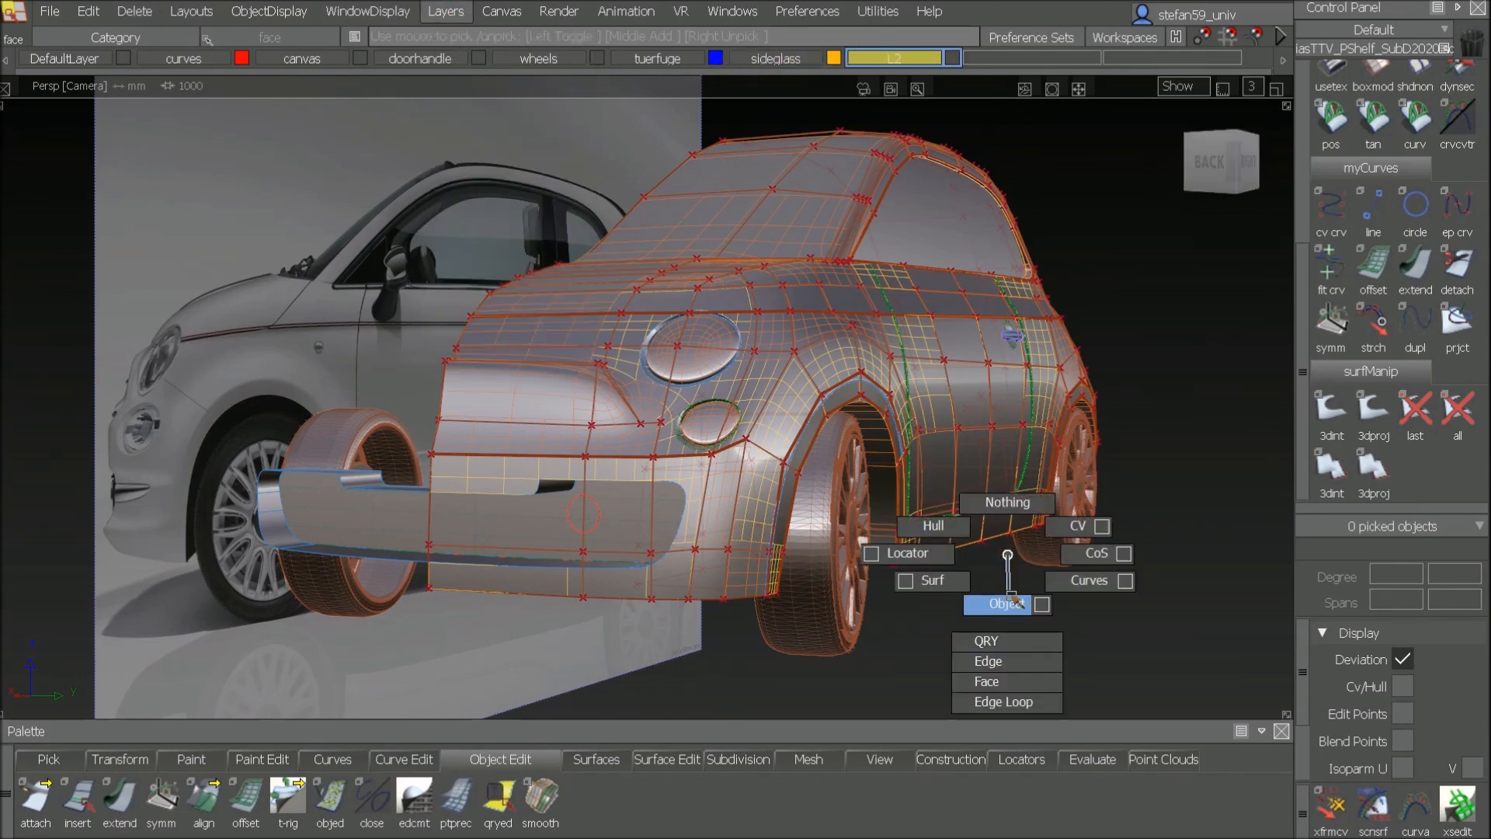
pyautogui.click(595, 59)
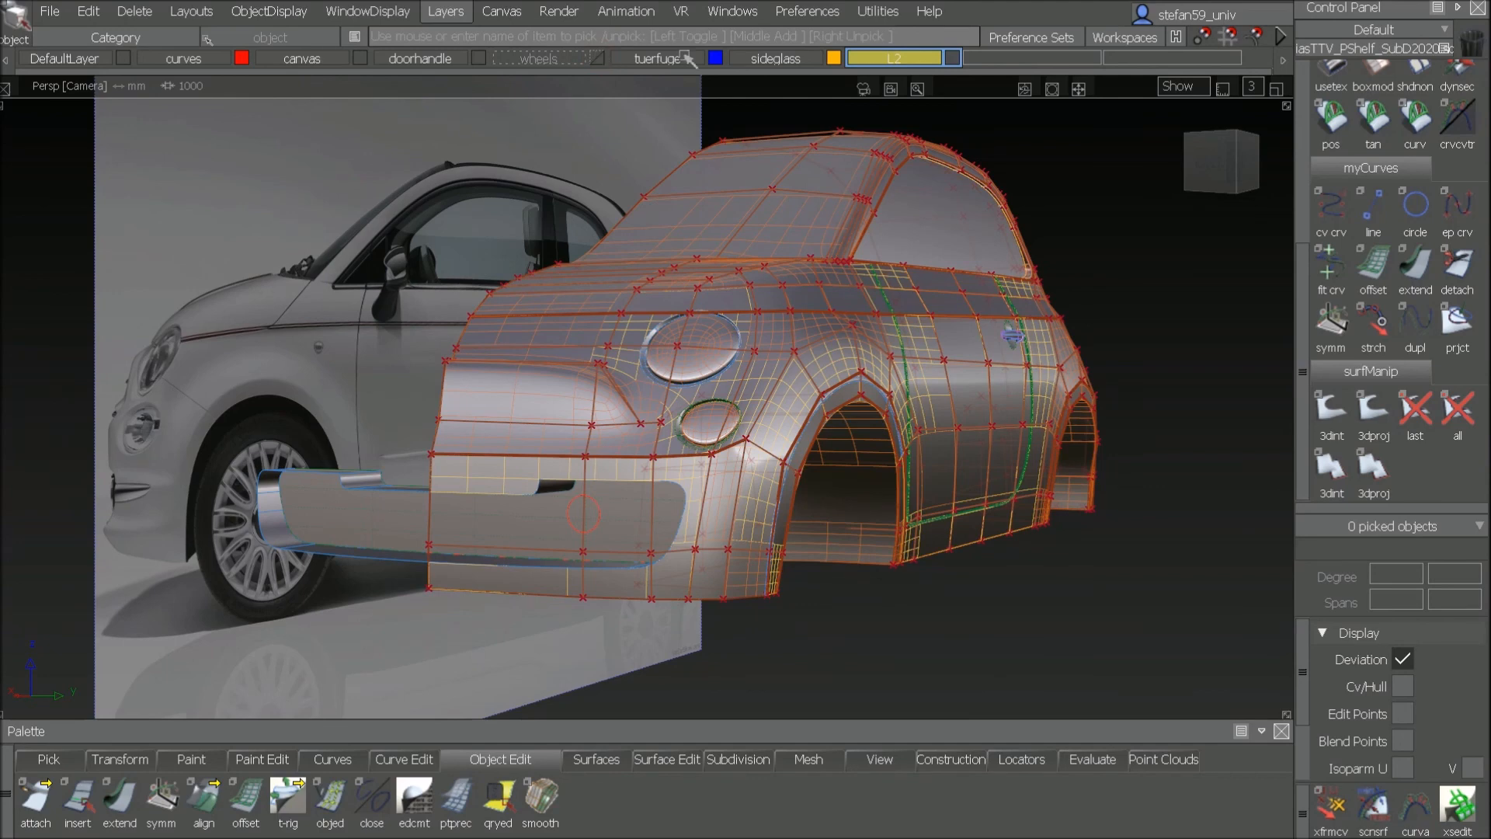
# Step: Assign the half body and its attached parts, leaving out the front grille surface, to the new layer and turn on its symmetry
pyautogui.keyDown('ctrl'); pyautogui.keyDown('shift'); pyautogui.click(631, 178); pyautogui.keyUp('shift'); pyautogui.keyUp('ctrl')
pyautogui.keyDown('ctrl'); pyautogui.keyDown('shift'); pyautogui.moveTo(619, 238); pyautogui.dragTo(621, 233); pyautogui.keyUp('shift'); pyautogui.keyUp('ctrl')
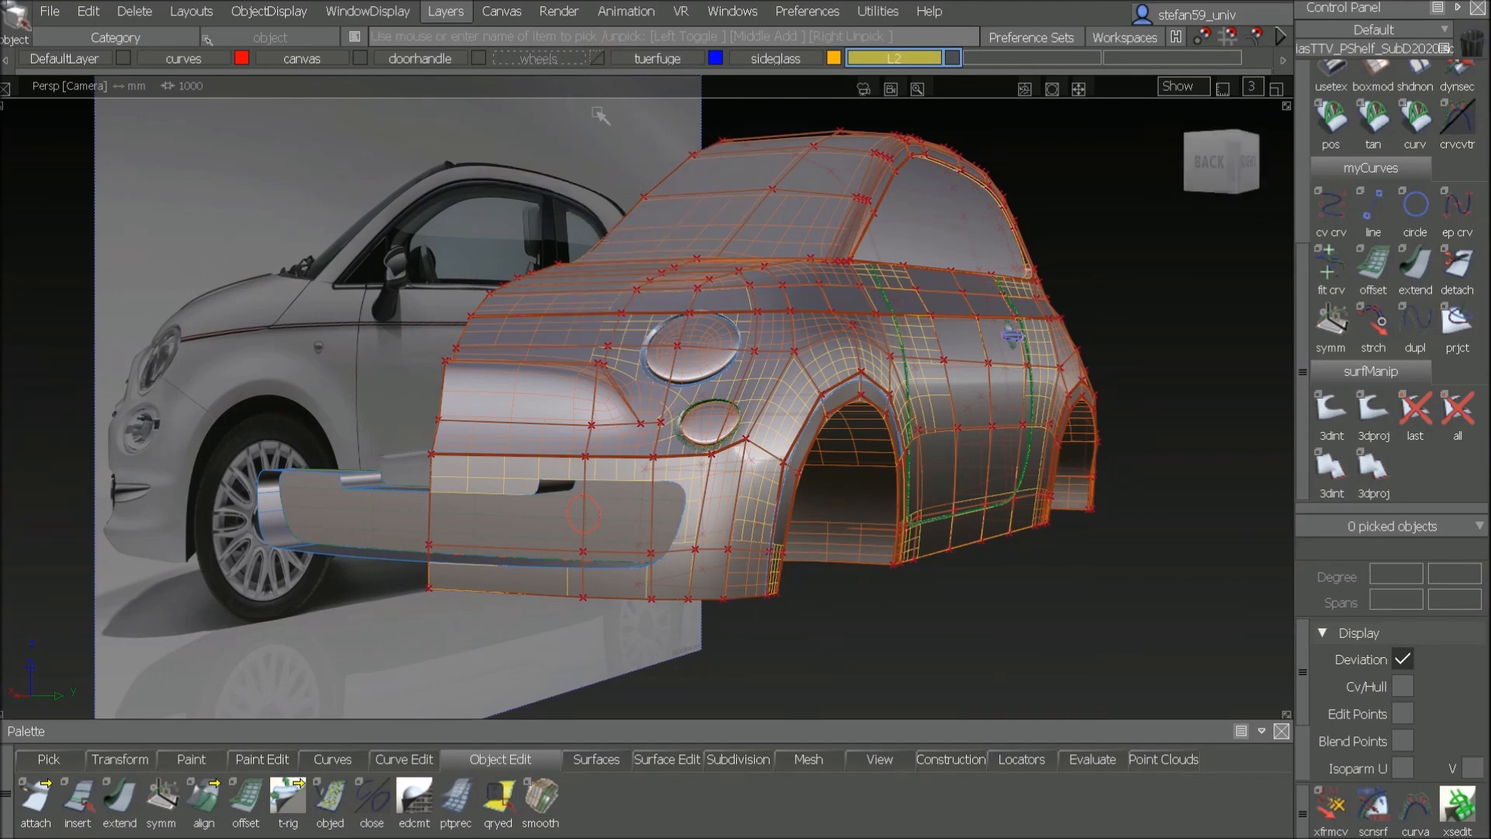
pyautogui.moveTo(1054, 649); pyautogui.dragTo(1167, 649)
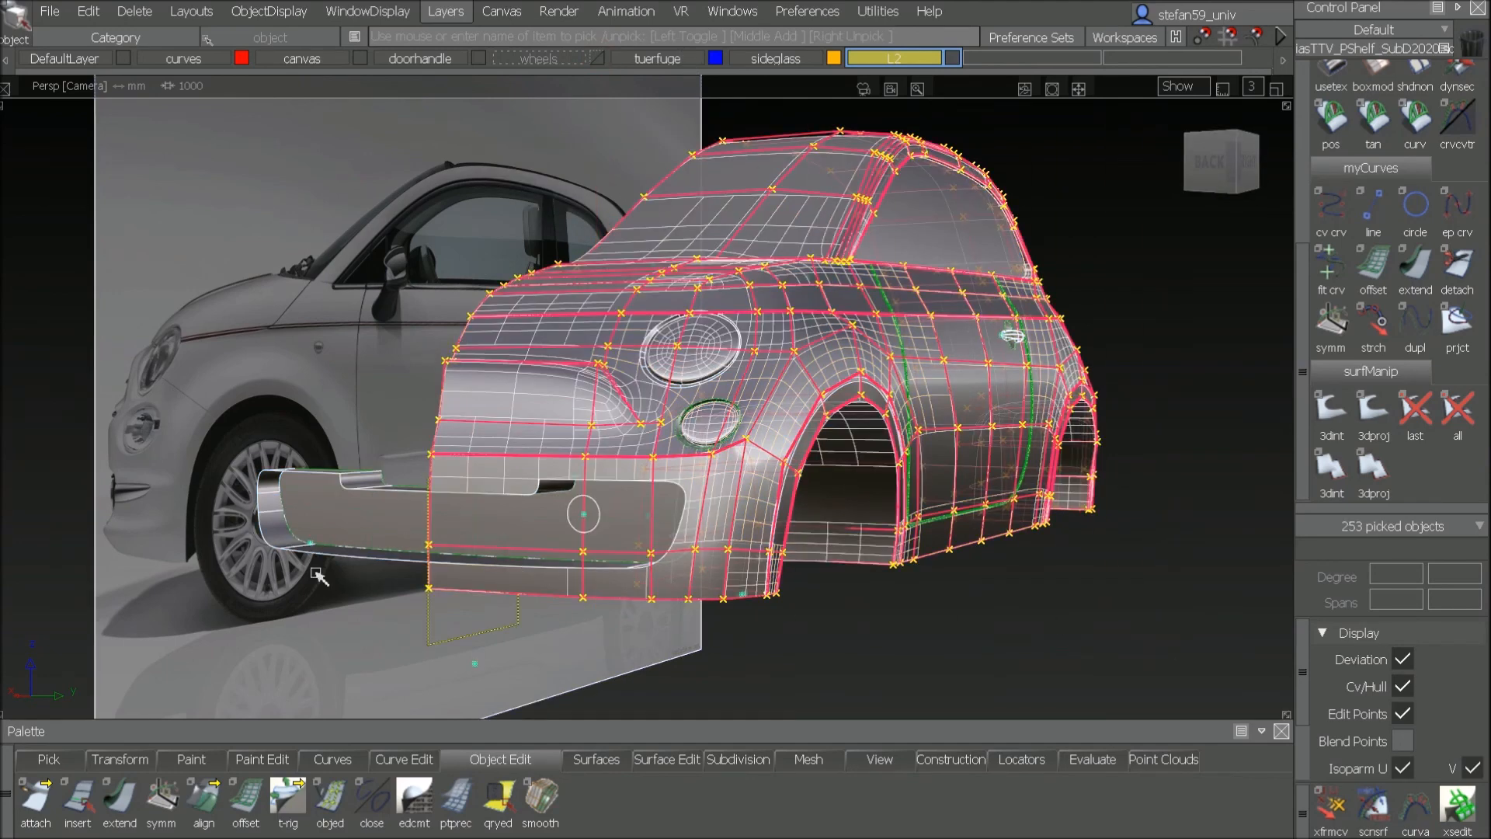
pyautogui.click(358, 561)
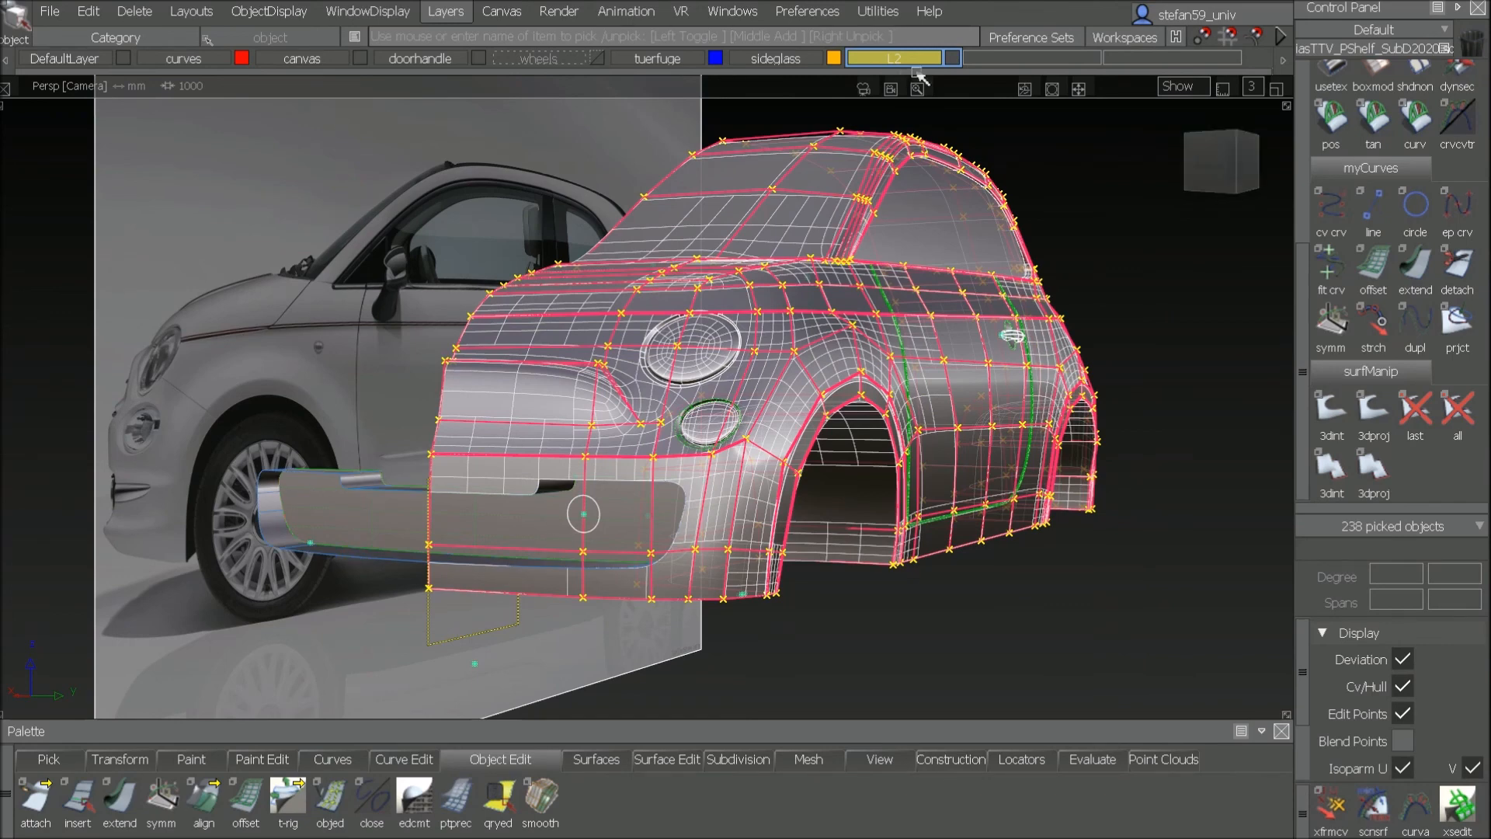
pyautogui.moveTo(895, 59); pyautogui.dragTo(930, 168)
# Step: Show the wheels layer again and display the complete mirrored car with realistic materials and reflections in the perspective view
pyautogui.keyDown('ctrl'); pyautogui.keyDown('shift'); pyautogui.moveTo(1024, 517); pyautogui.dragTo(965, 513, button='right'); pyautogui.keyUp('shift'); pyautogui.keyUp('ctrl')
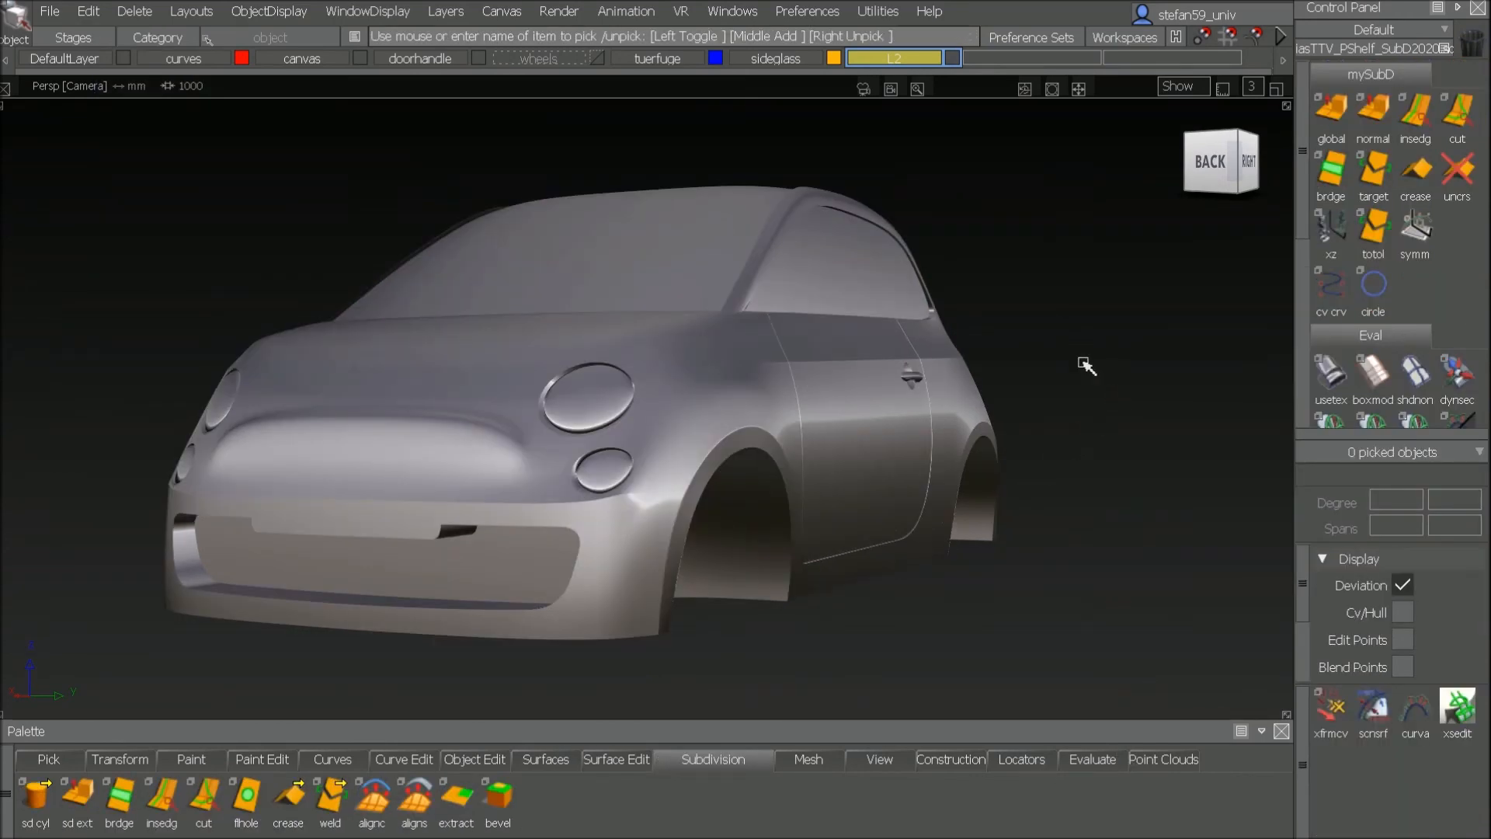
pyautogui.keyDown('alt'); pyautogui.keyDown('shift'); pyautogui.moveTo(478, 127); pyautogui.dragTo(613, 110); pyautogui.keyUp('shift'); pyautogui.keyUp('alt')
pyautogui.click(601, 59)
pyautogui.keyDown('alt'); pyautogui.keyDown('shift'); pyautogui.moveTo(688, 313); pyautogui.dragTo(783, 392); pyautogui.keyUp('shift'); pyautogui.keyUp('alt')
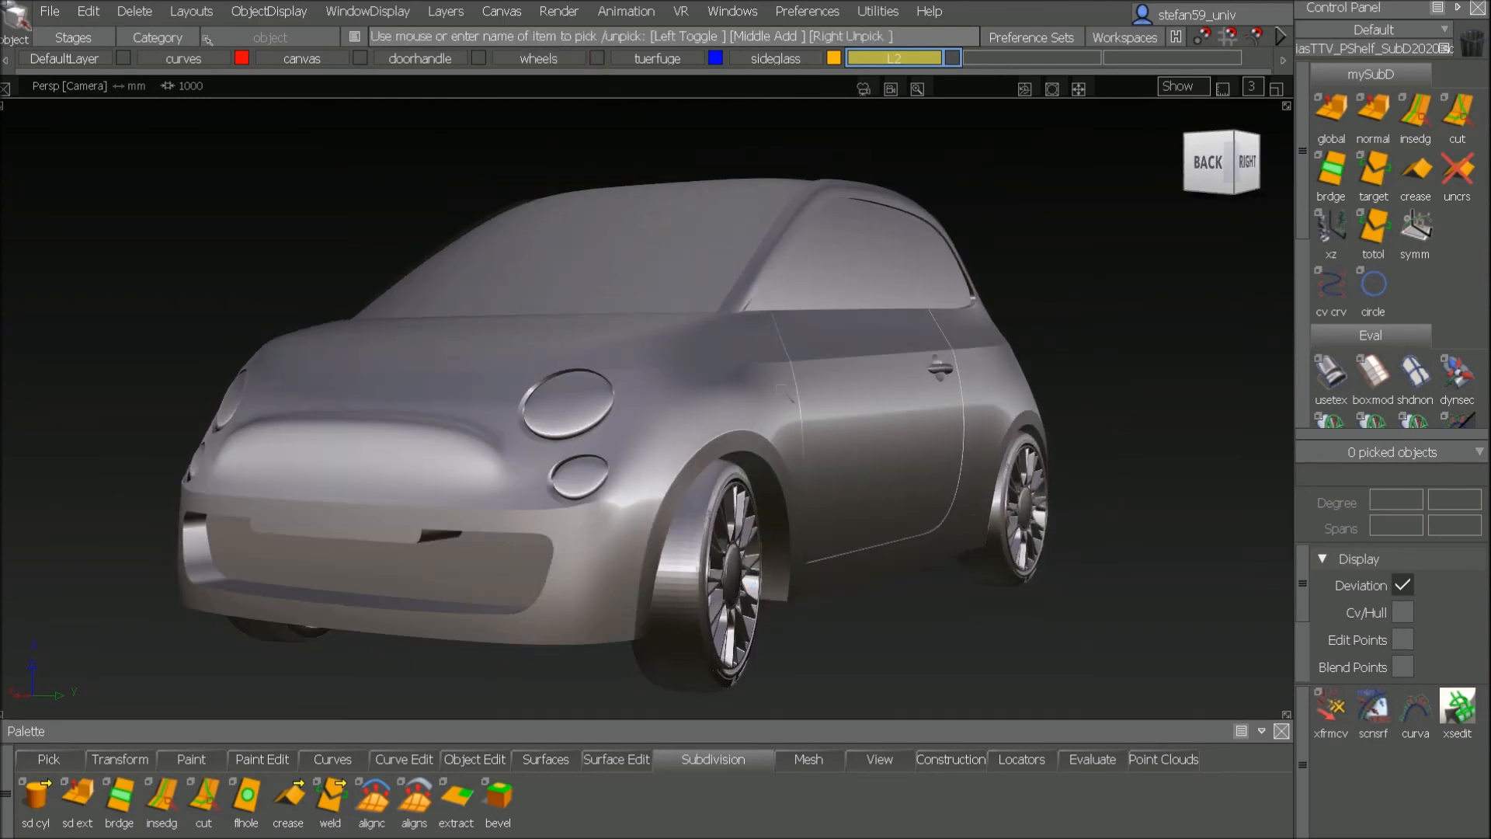
pyautogui.keyDown('ctrl'); pyautogui.keyDown('shift'); pyautogui.click(782, 390); pyautogui.keyUp('shift'); pyautogui.keyUp('ctrl')
pyautogui.keyDown('ctrl'); pyautogui.keyDown('shift'); pyautogui.moveTo(781, 577); pyautogui.dragTo(781, 578); pyautogui.keyUp('shift'); pyautogui.keyUp('ctrl')
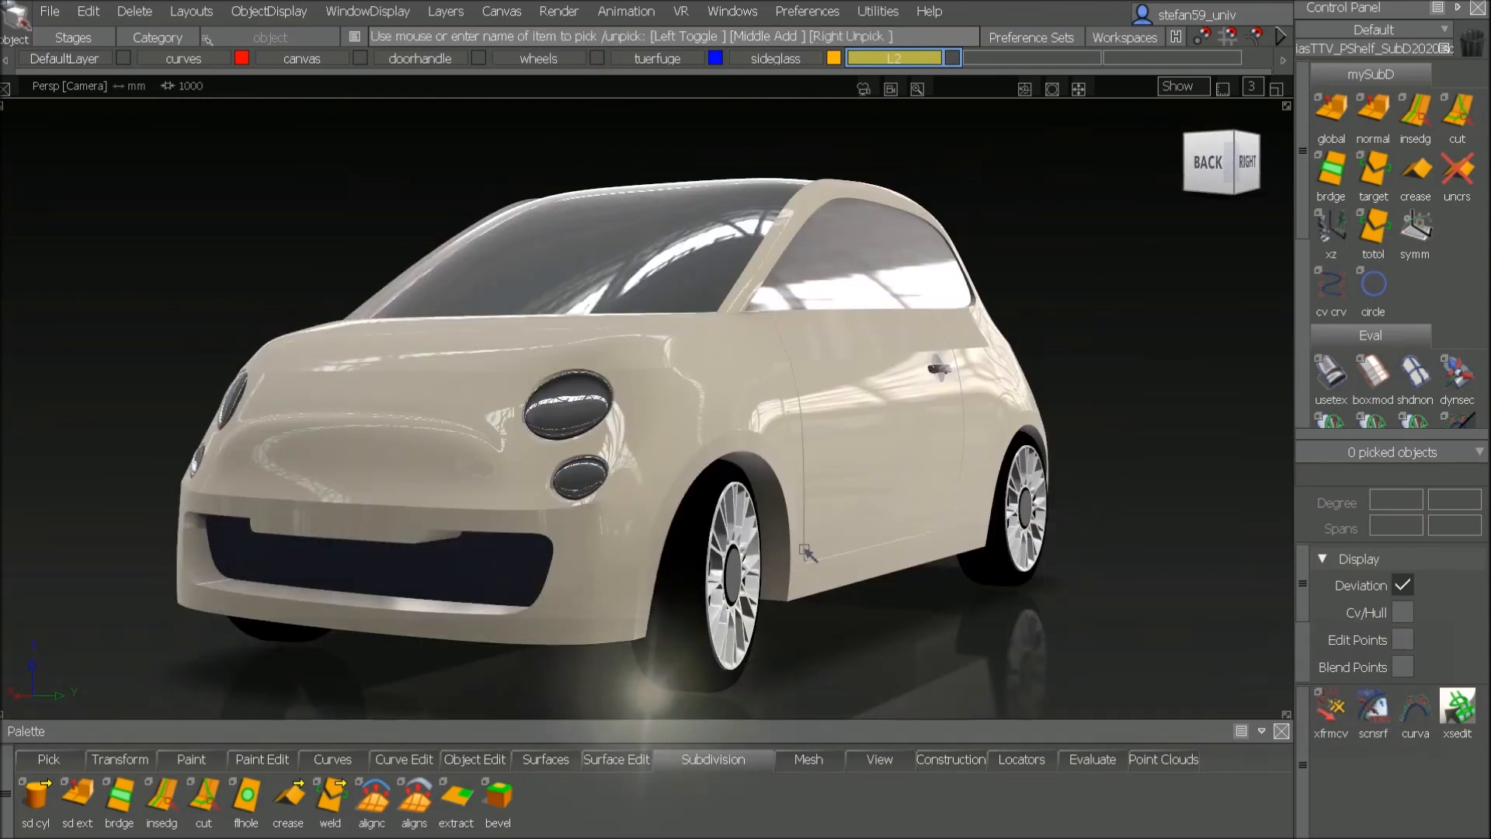
pyautogui.keyDown('alt'); pyautogui.keyDown('shift'); pyautogui.moveTo(898, 393); pyautogui.dragTo(899, 416, button='right'); pyautogui.keyUp('shift'); pyautogui.keyUp('alt')
pyautogui.keyDown('alt'); pyautogui.keyDown('shift'); pyautogui.moveTo(900, 417); pyautogui.dragTo(949, 523); pyautogui.keyUp('shift'); pyautogui.keyUp('alt')
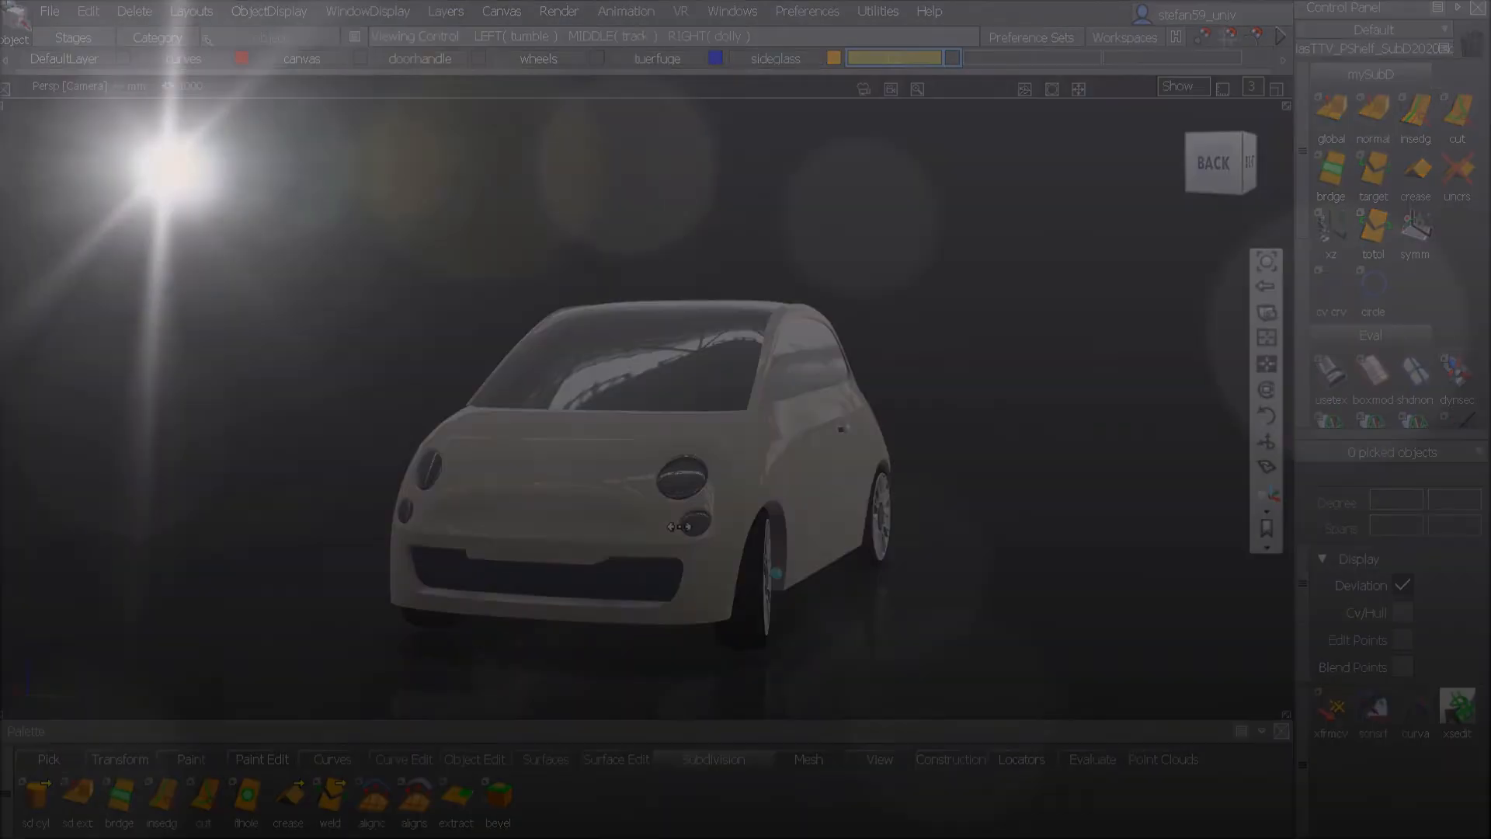